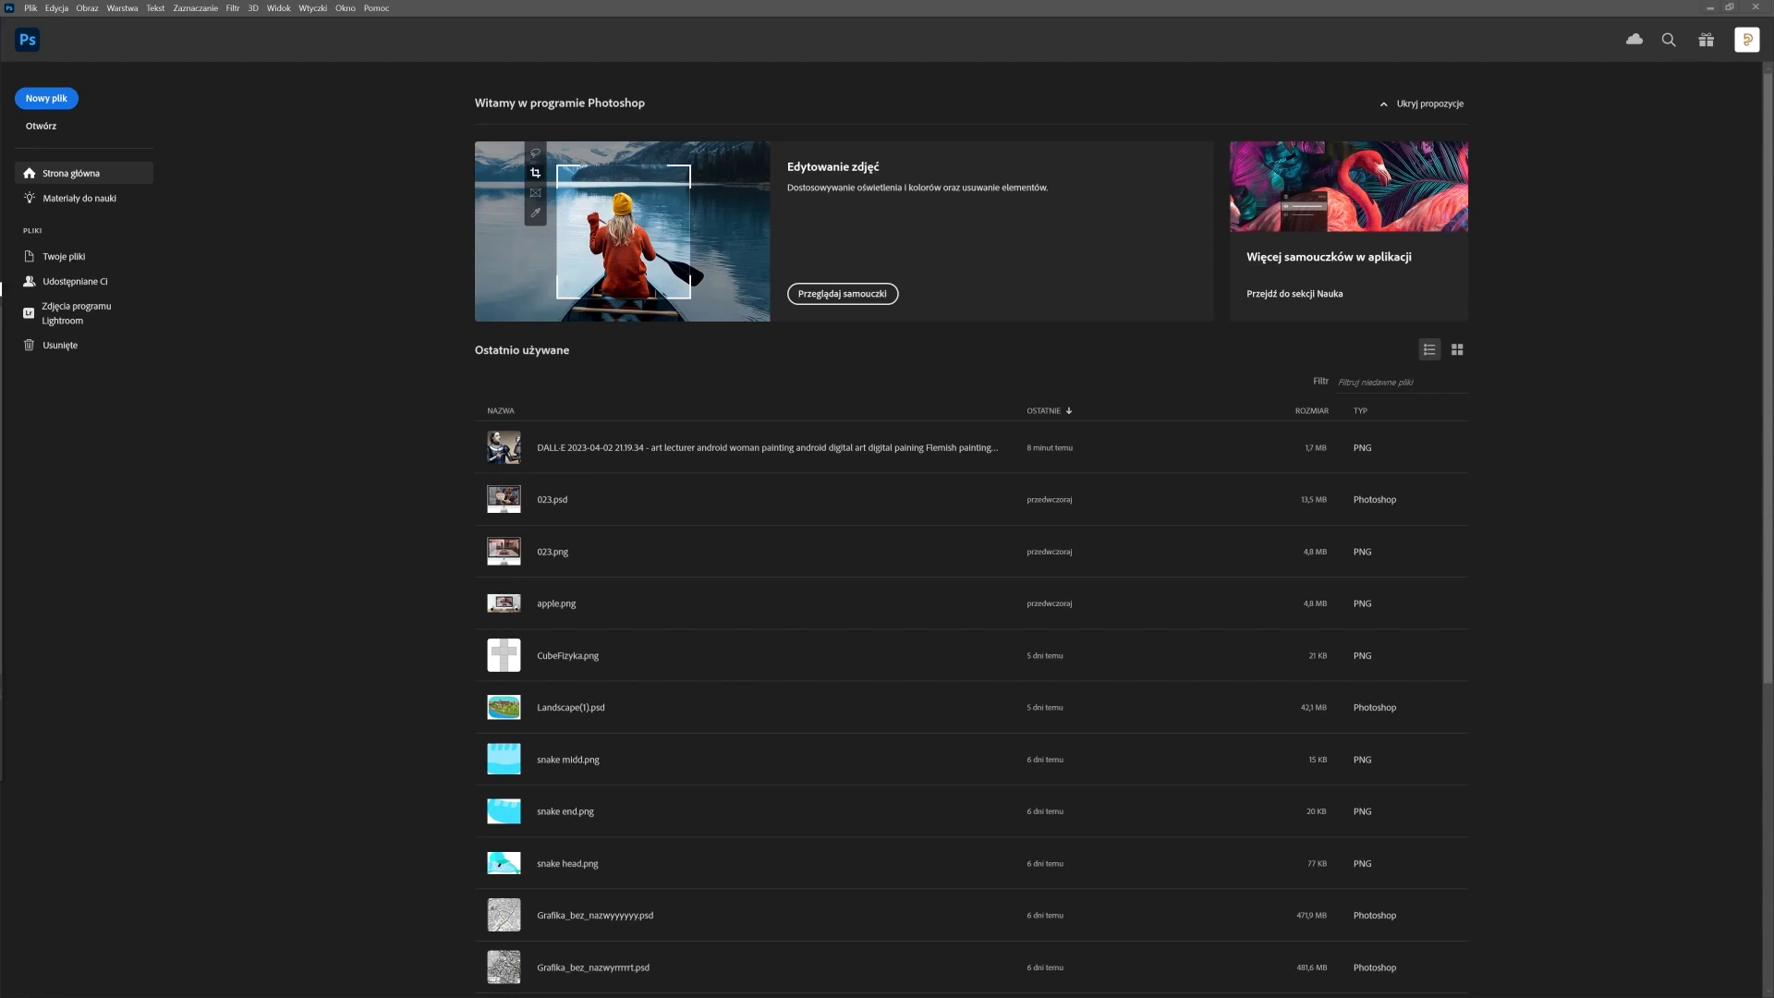
Open the 21.19.05 art lecturer PNG from the "1. Ai and digital art" folder in Adobe Photoshop 2023
left_click_drag(1, 430, 1129, 234)
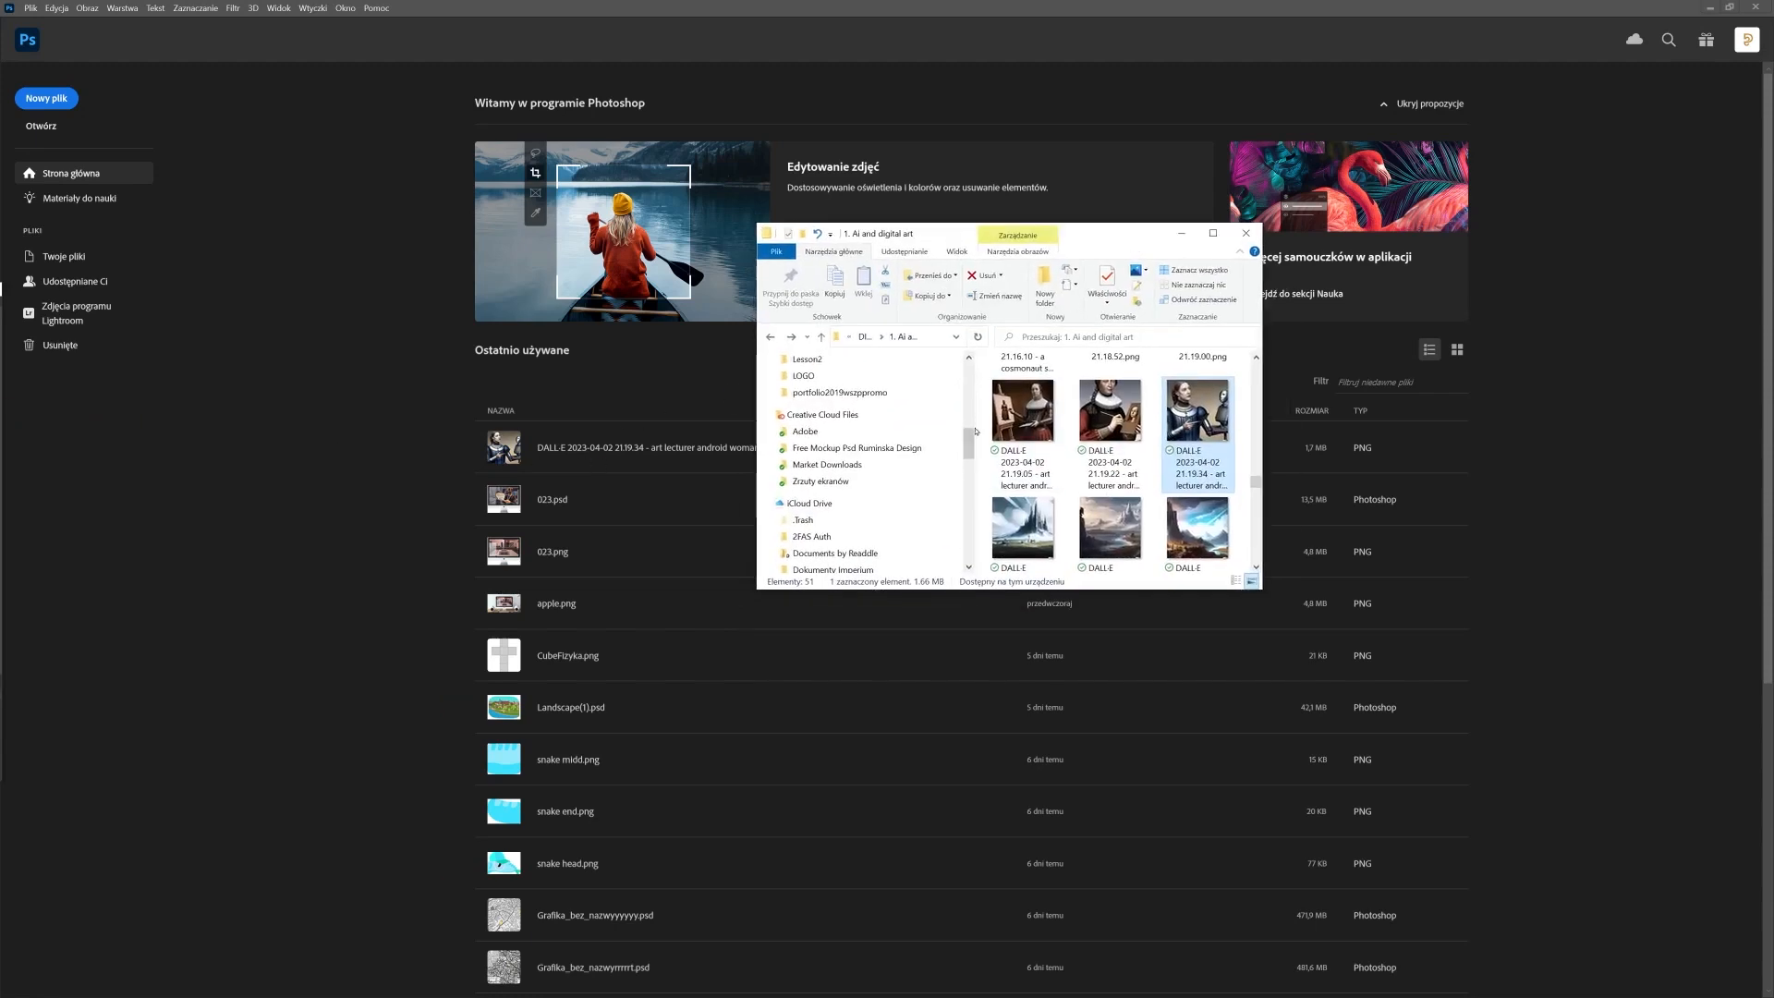
left_click_drag(978, 430, 787, 431)
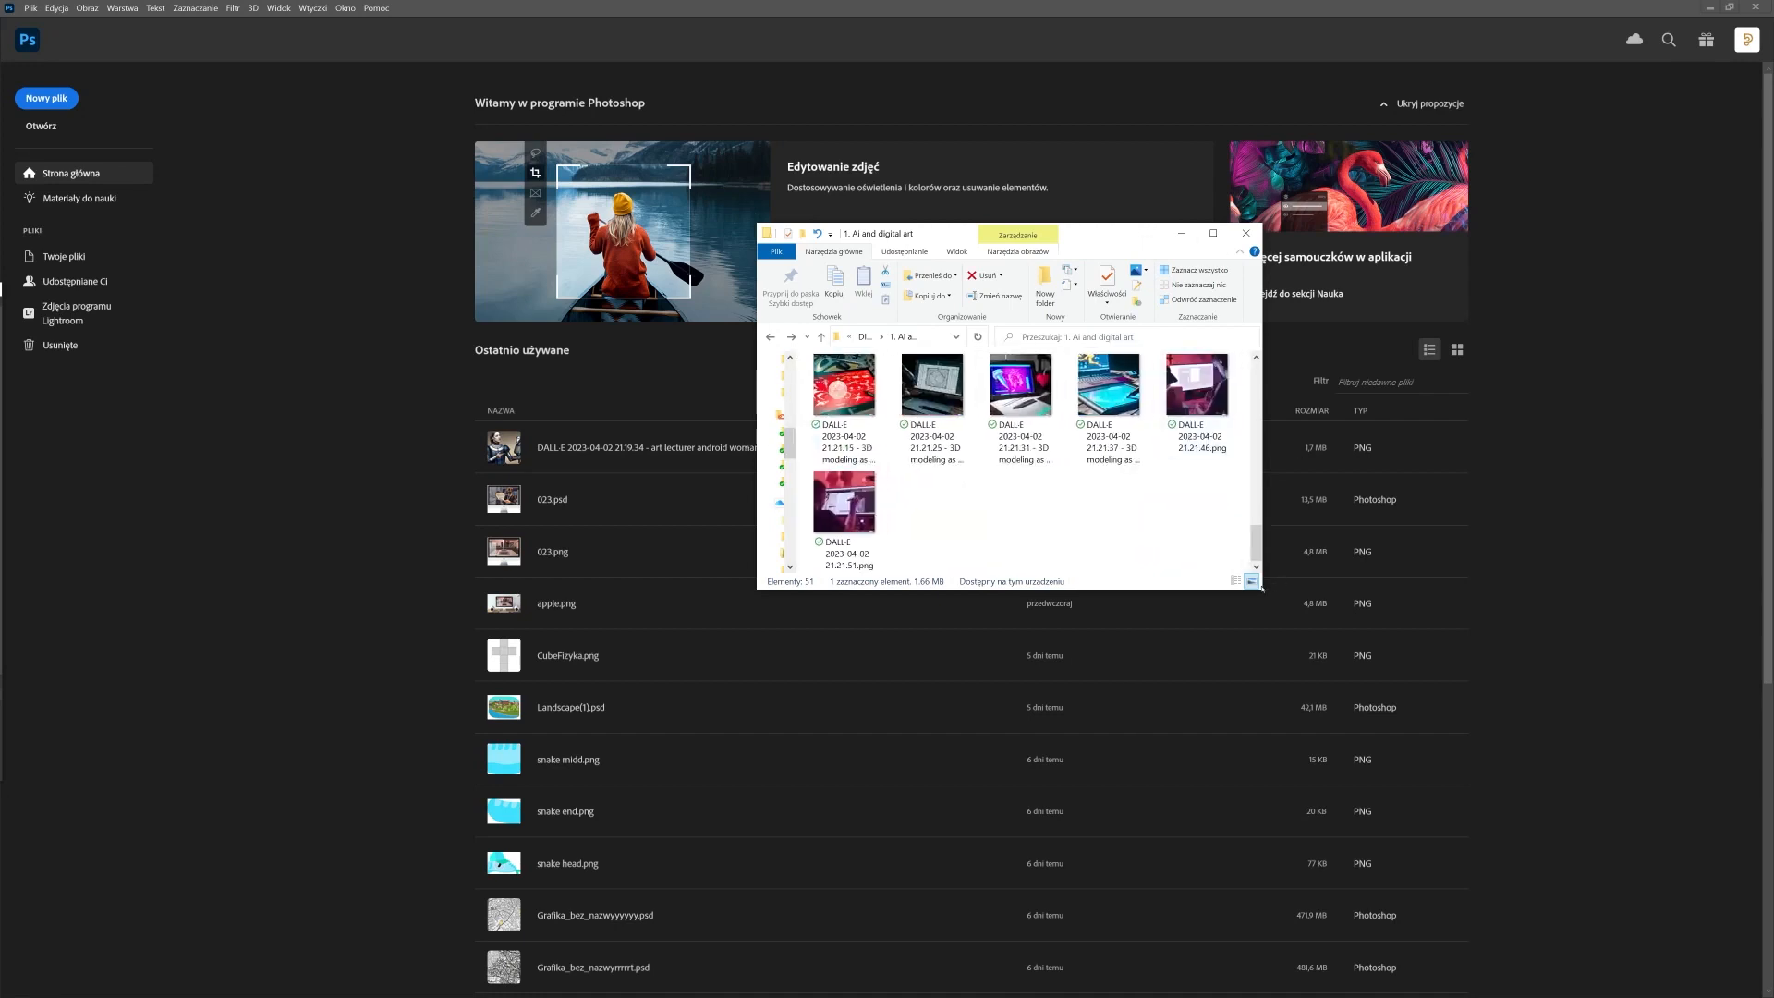
left_click_drag(1263, 588, 1615, 882)
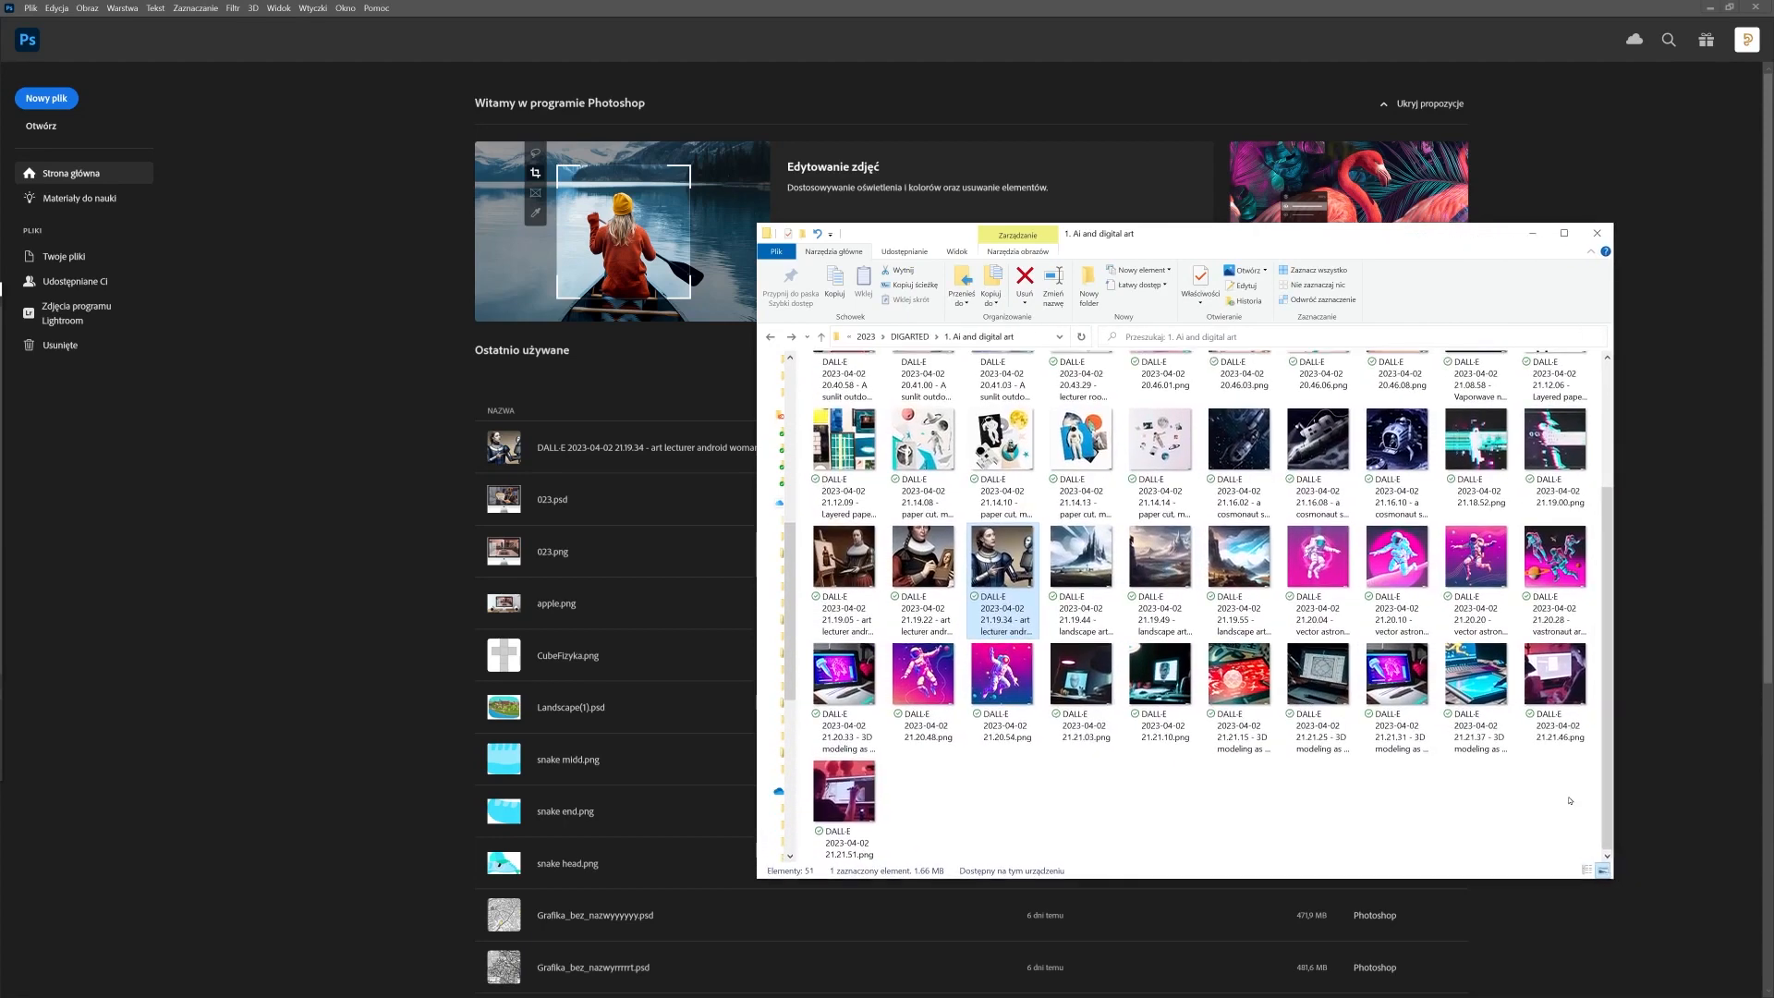
left_click(855, 585)
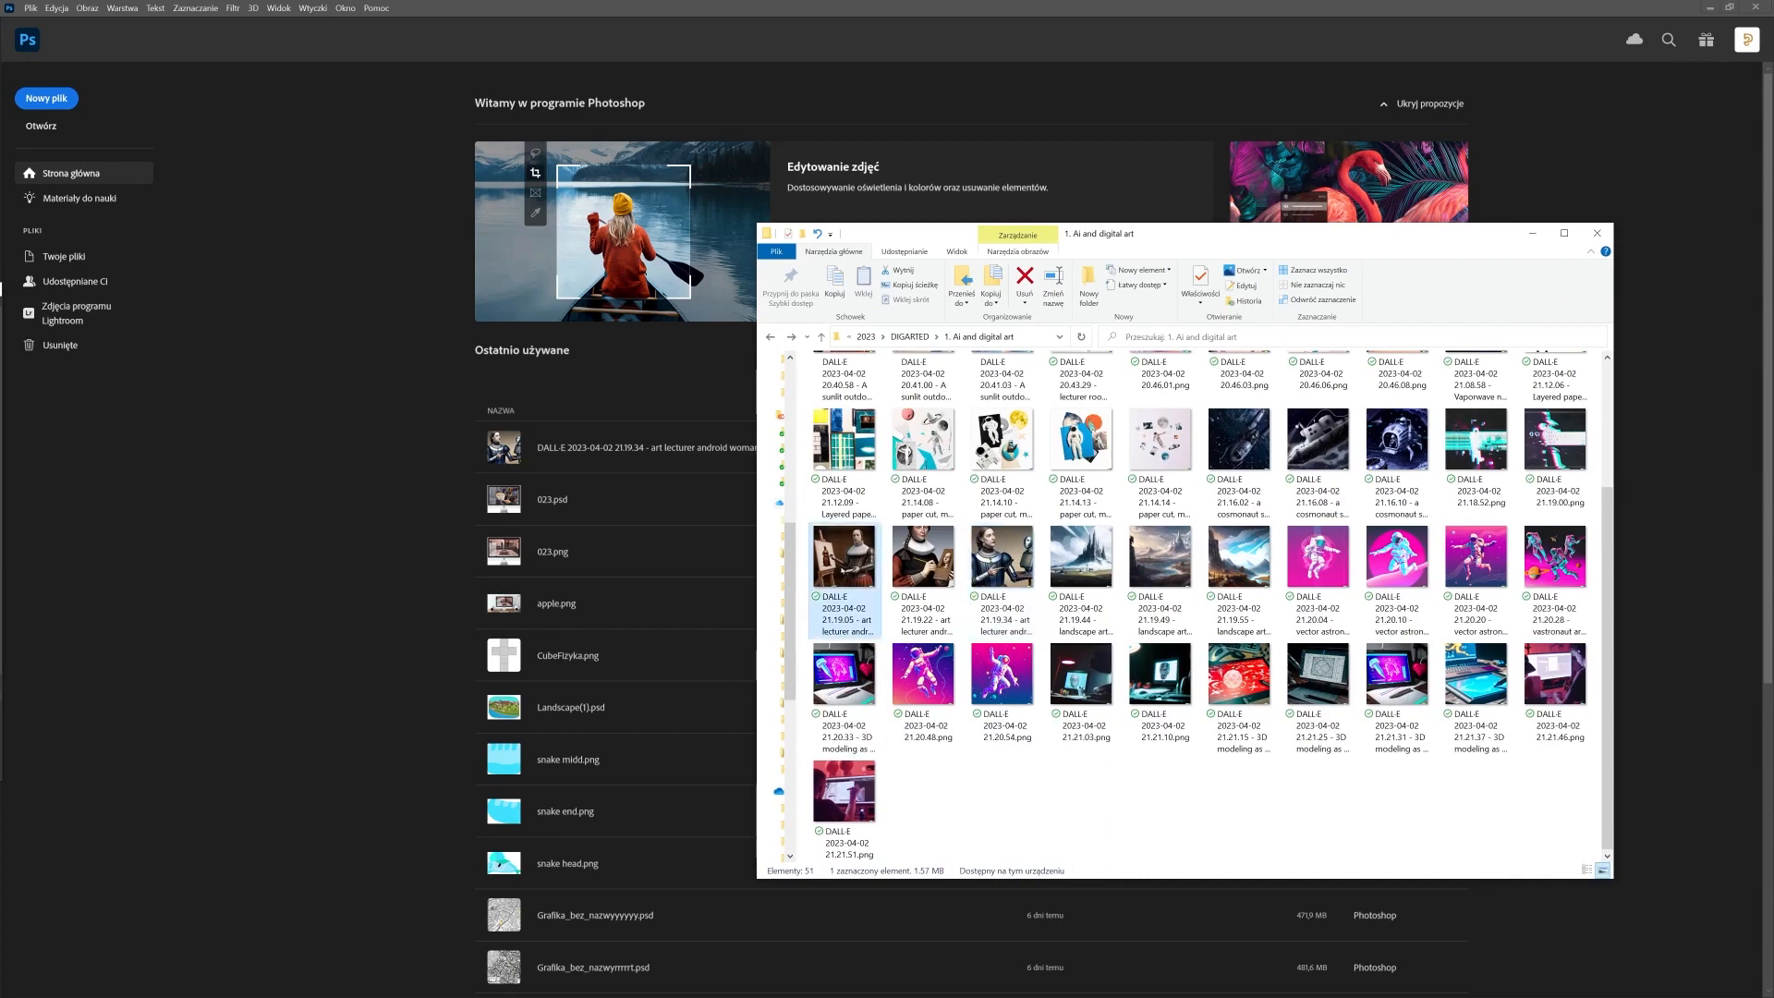
right_click(839, 565)
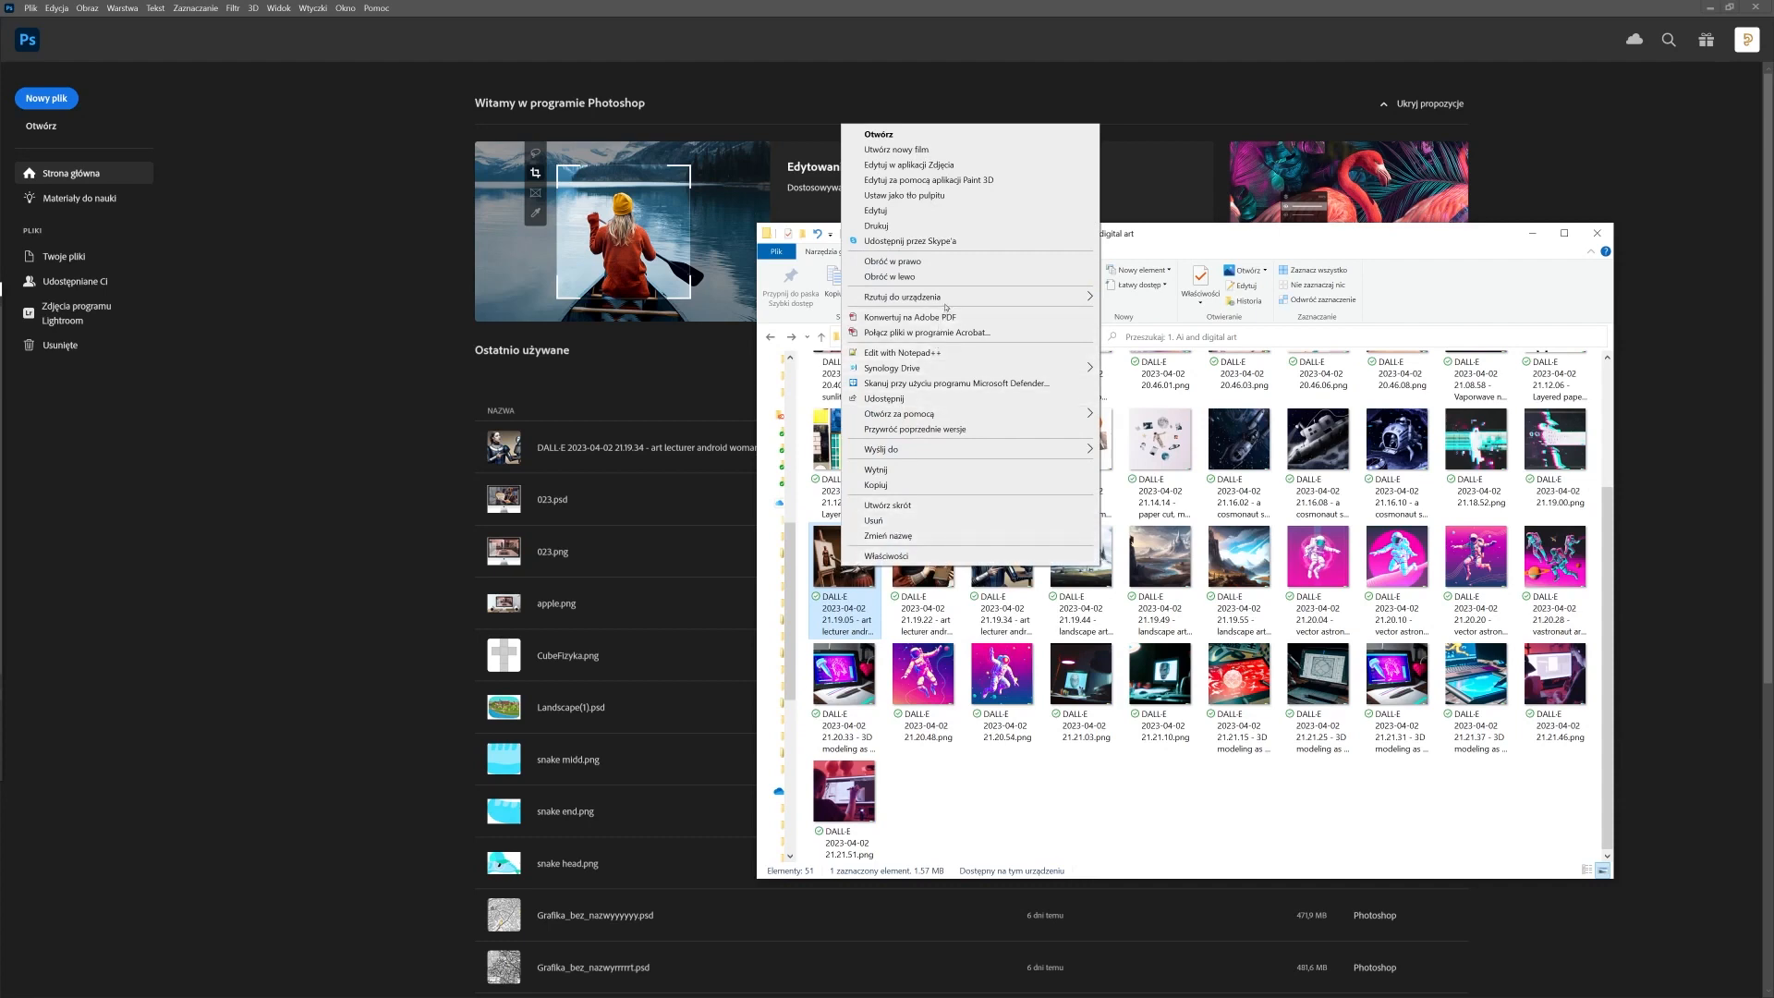
mouse_move(1017, 414)
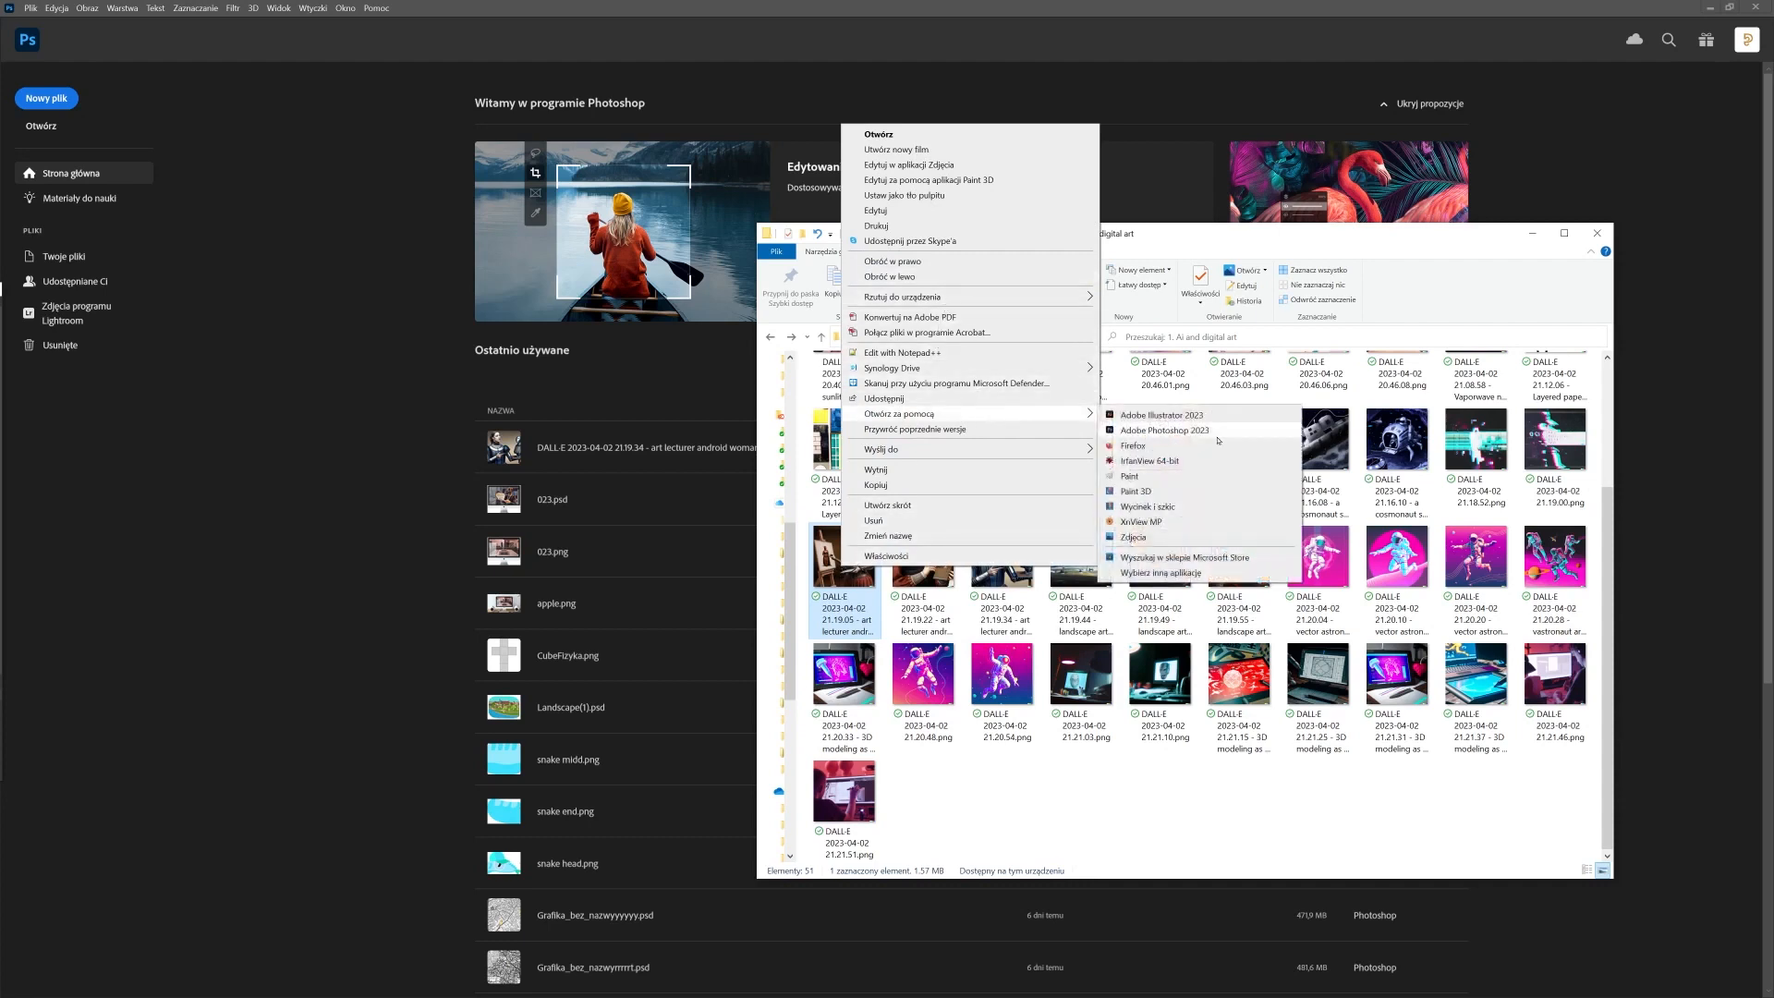
left_click(1225, 431)
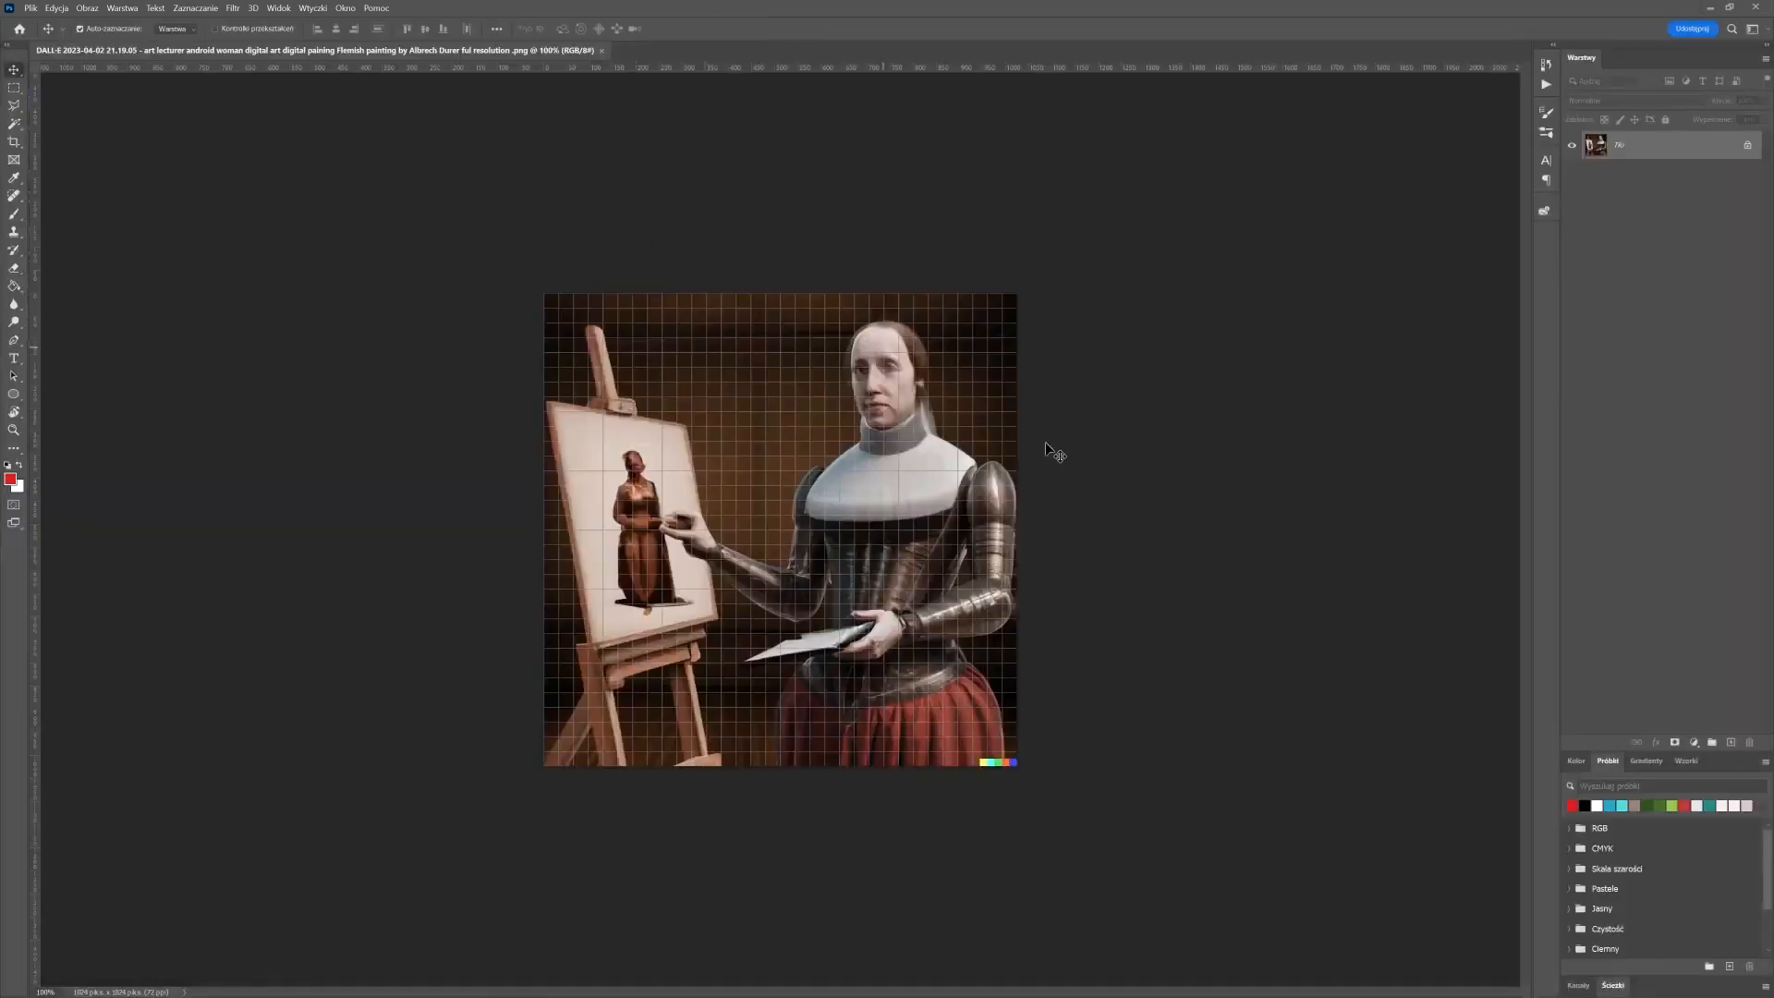
Check the picture's pixel dimensions and resolution in the Image Size settings, leaving them unaltered
scroll(866, 771, "up", 2)
scroll(859, 763, "up", 1)
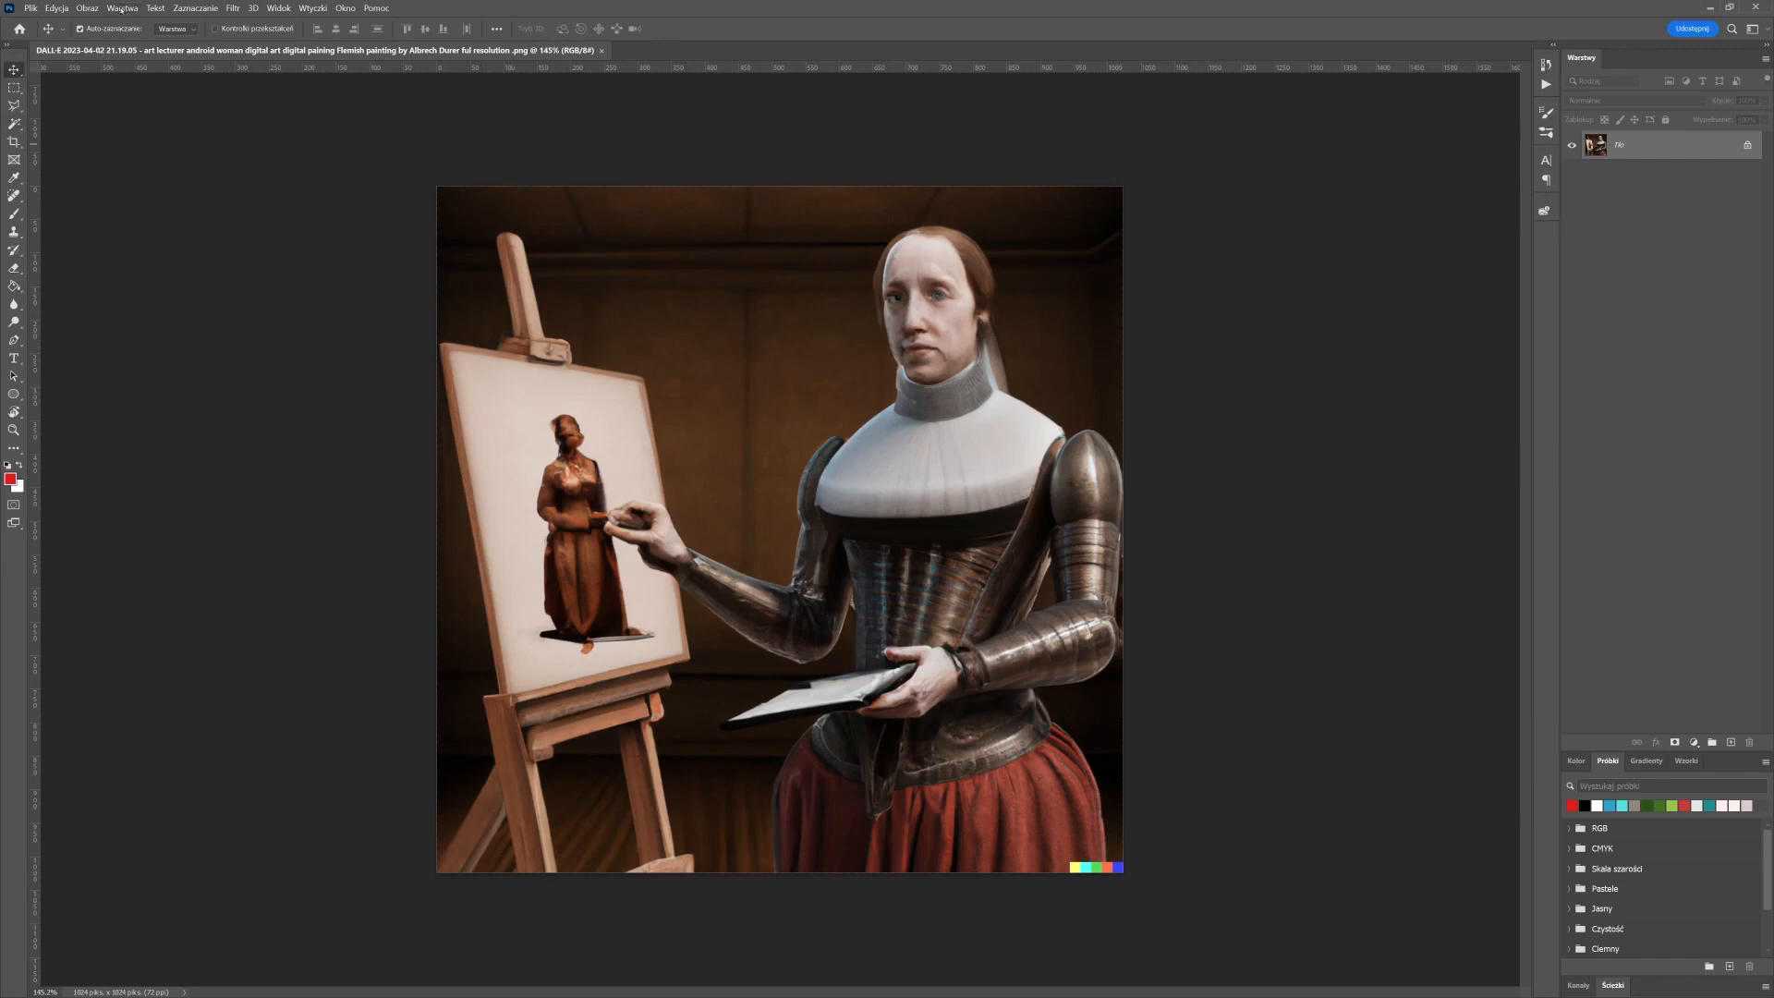
left_click(86, 8)
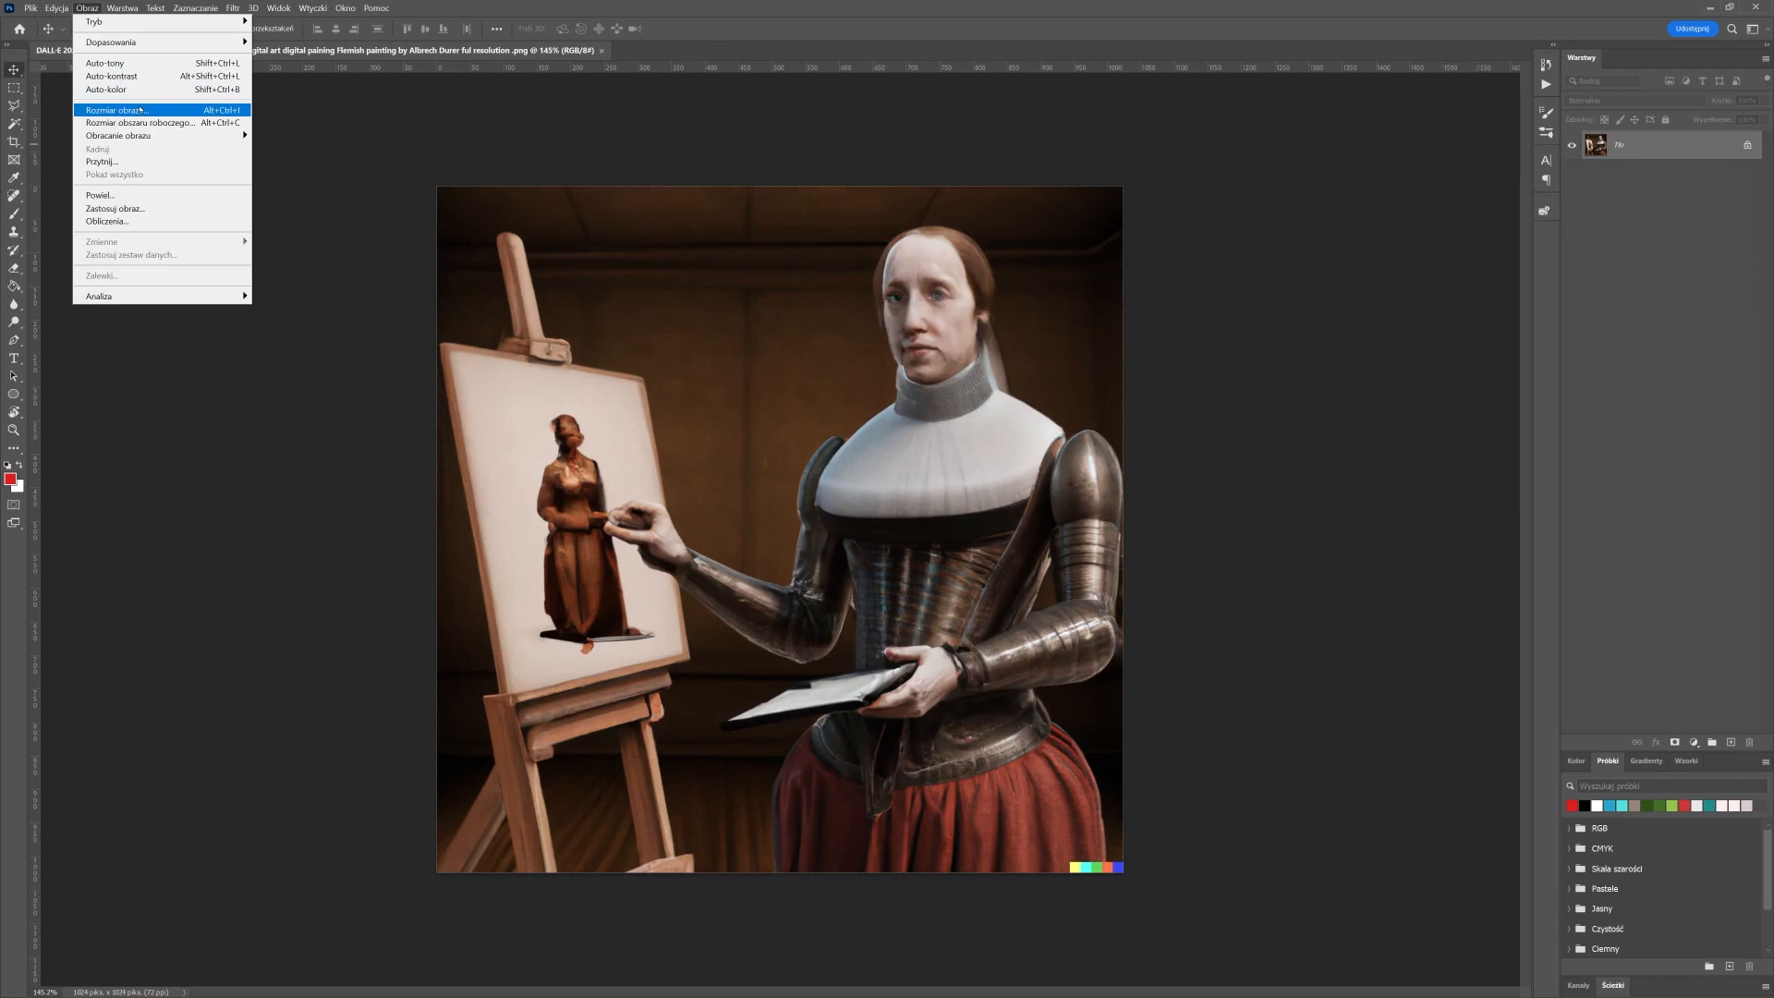
left_click(141, 110)
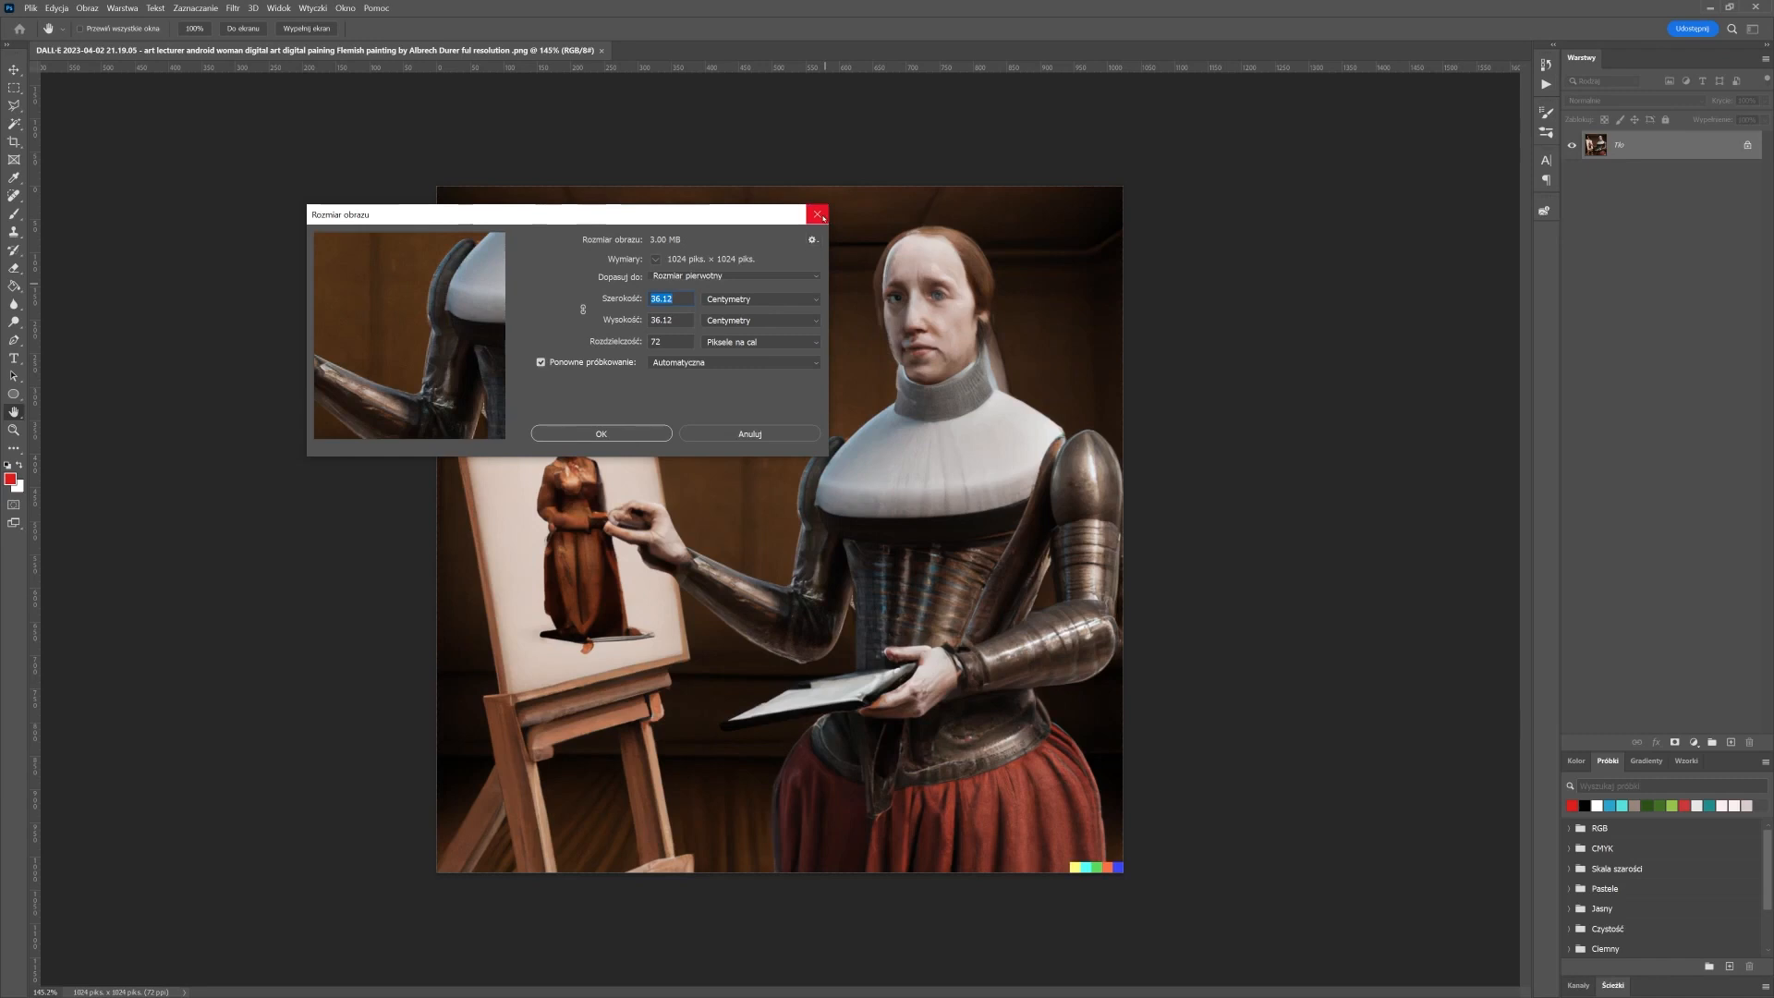
left_click(818, 215)
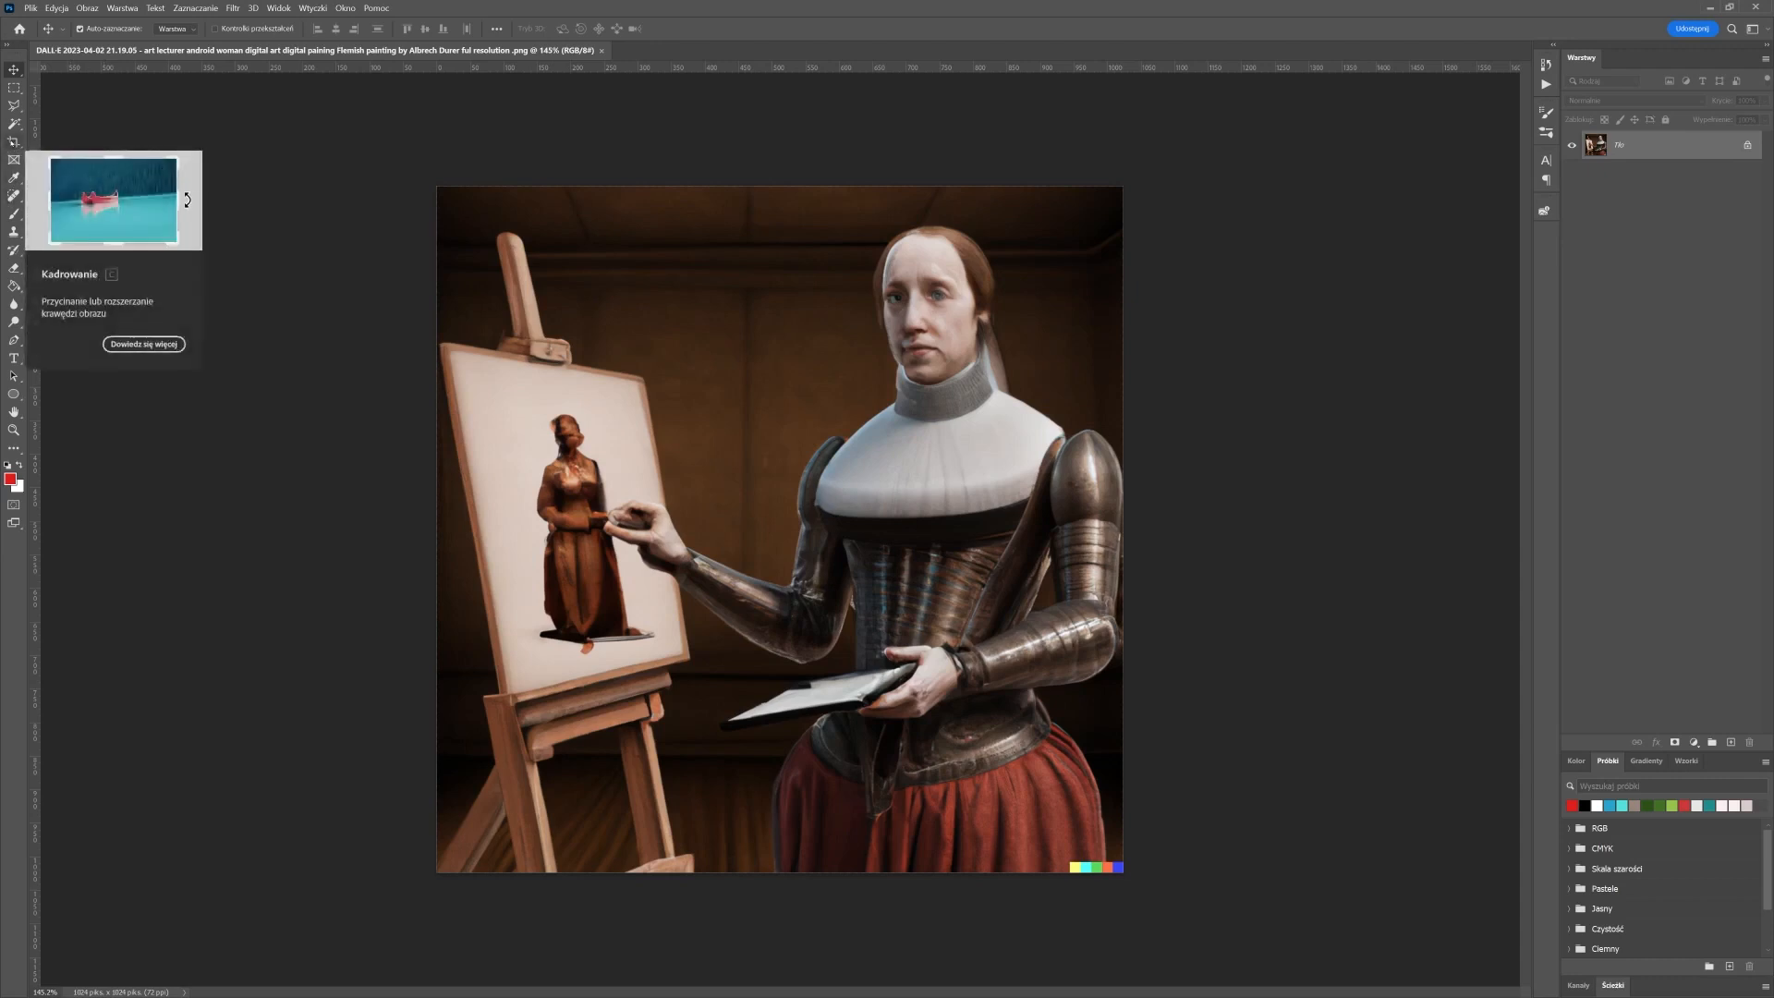
Start the Crop tool and extend the crop frame beyond the picture's left, right and upper edges
left_click(14, 141)
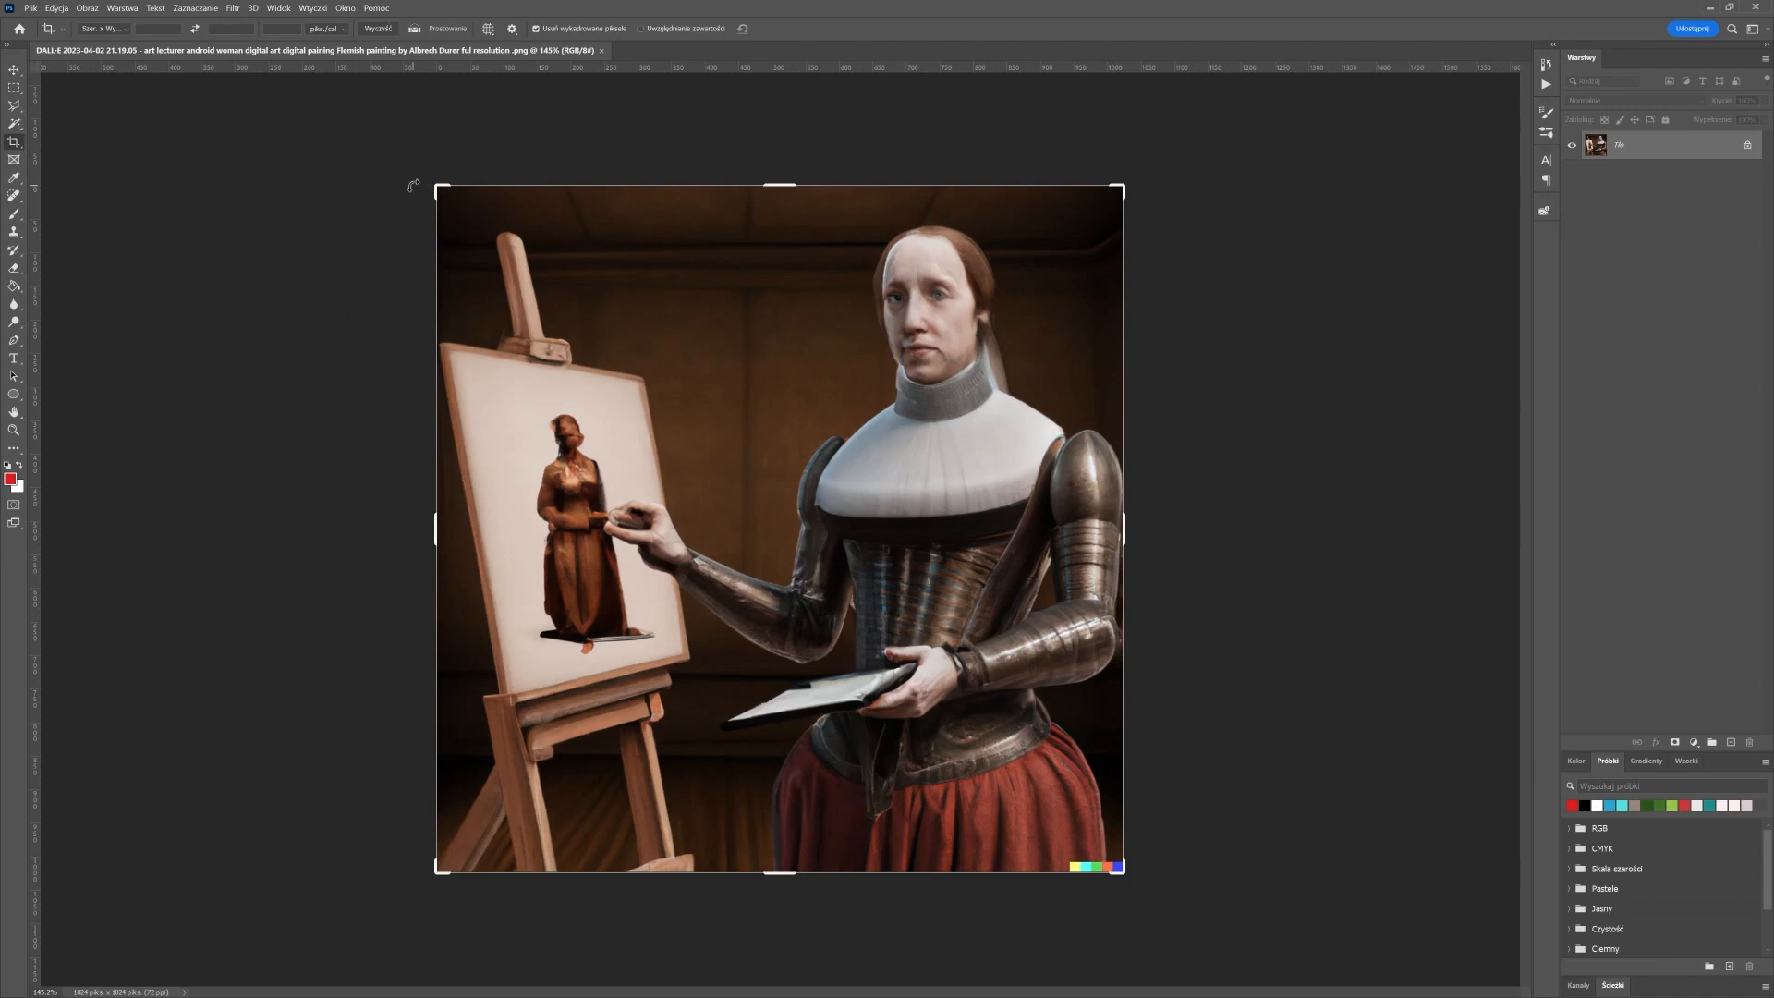
left_click_drag(436, 528, 383, 528)
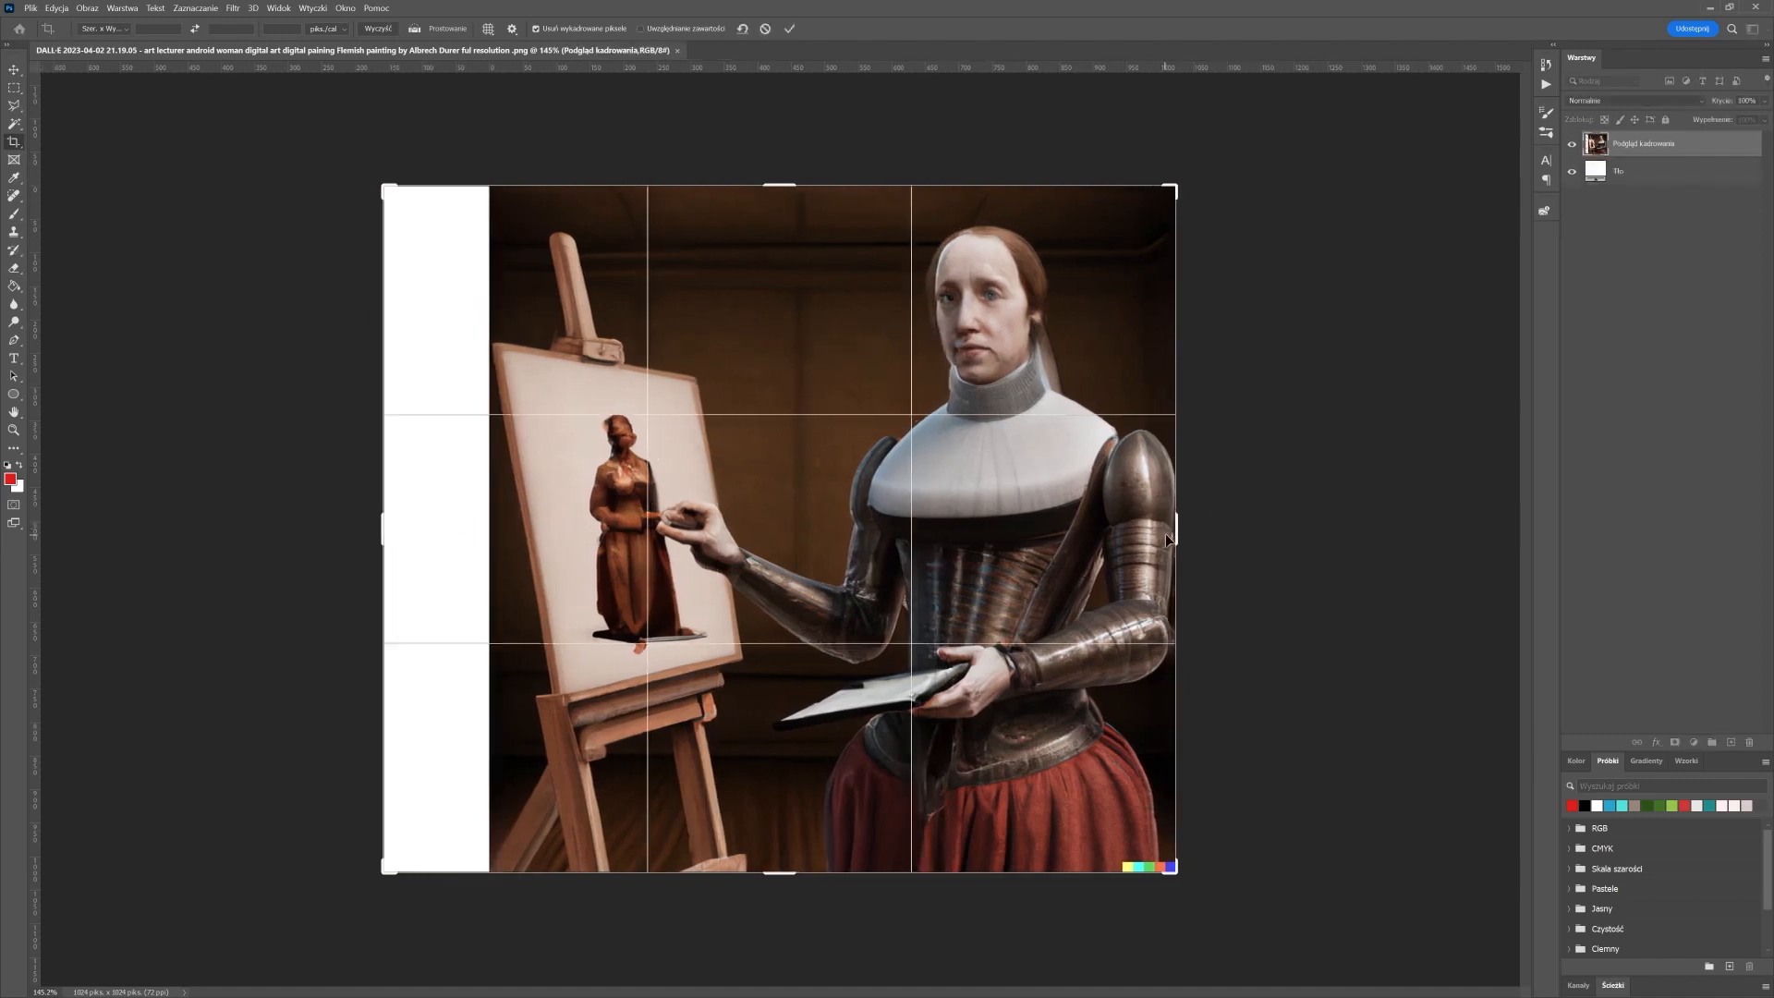
left_click_drag(1181, 533, 1232, 520)
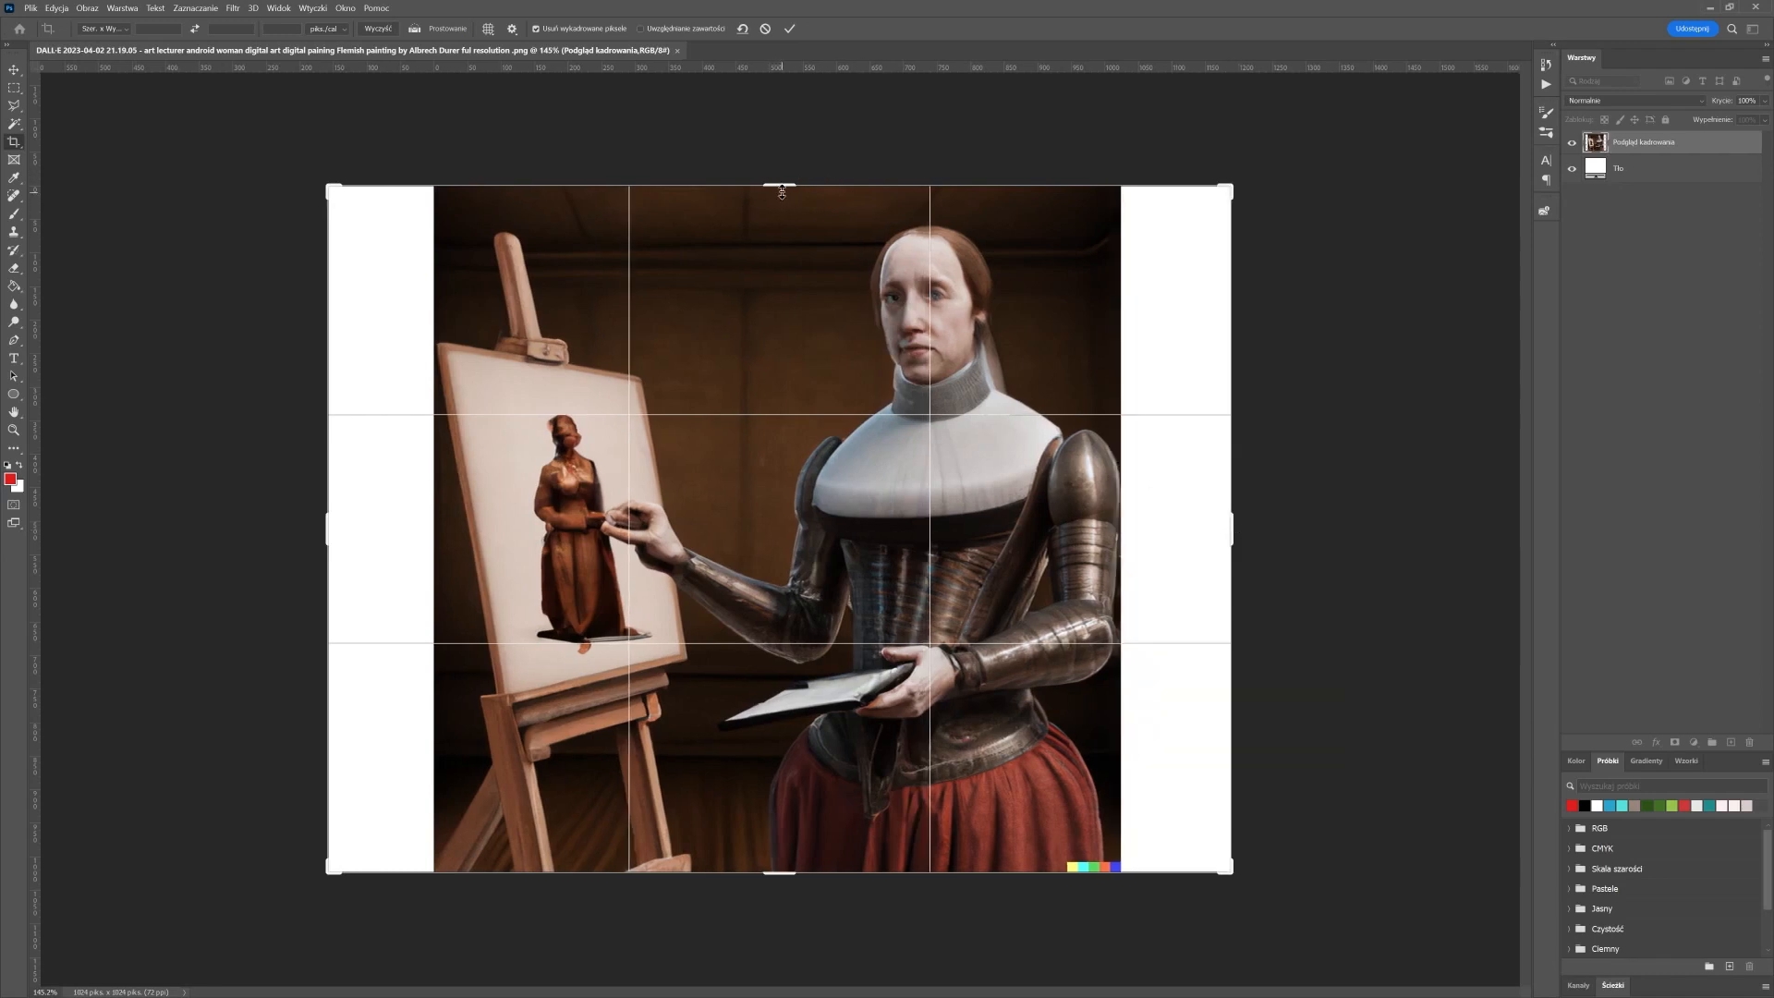
left_click_drag(782, 185, 783, 158)
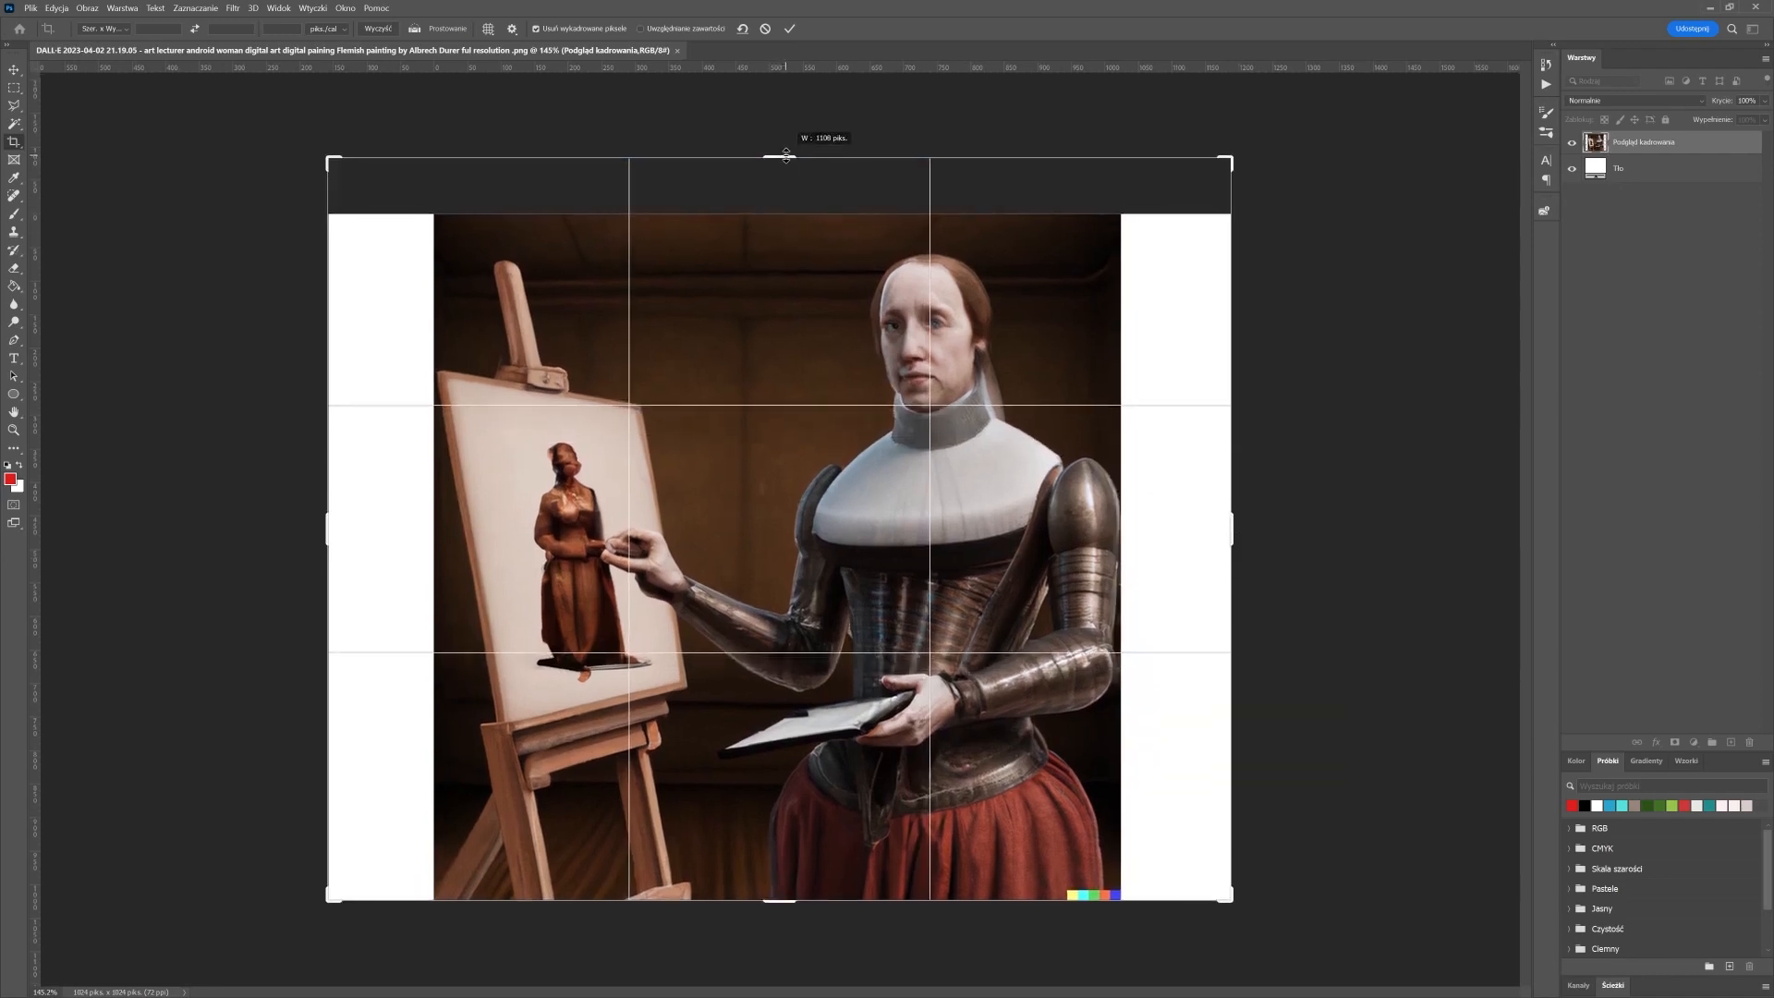
Try the 16:9 and 1:1 crop ratios on the frame and return to the width × height × resolution setting
left_click(98, 30)
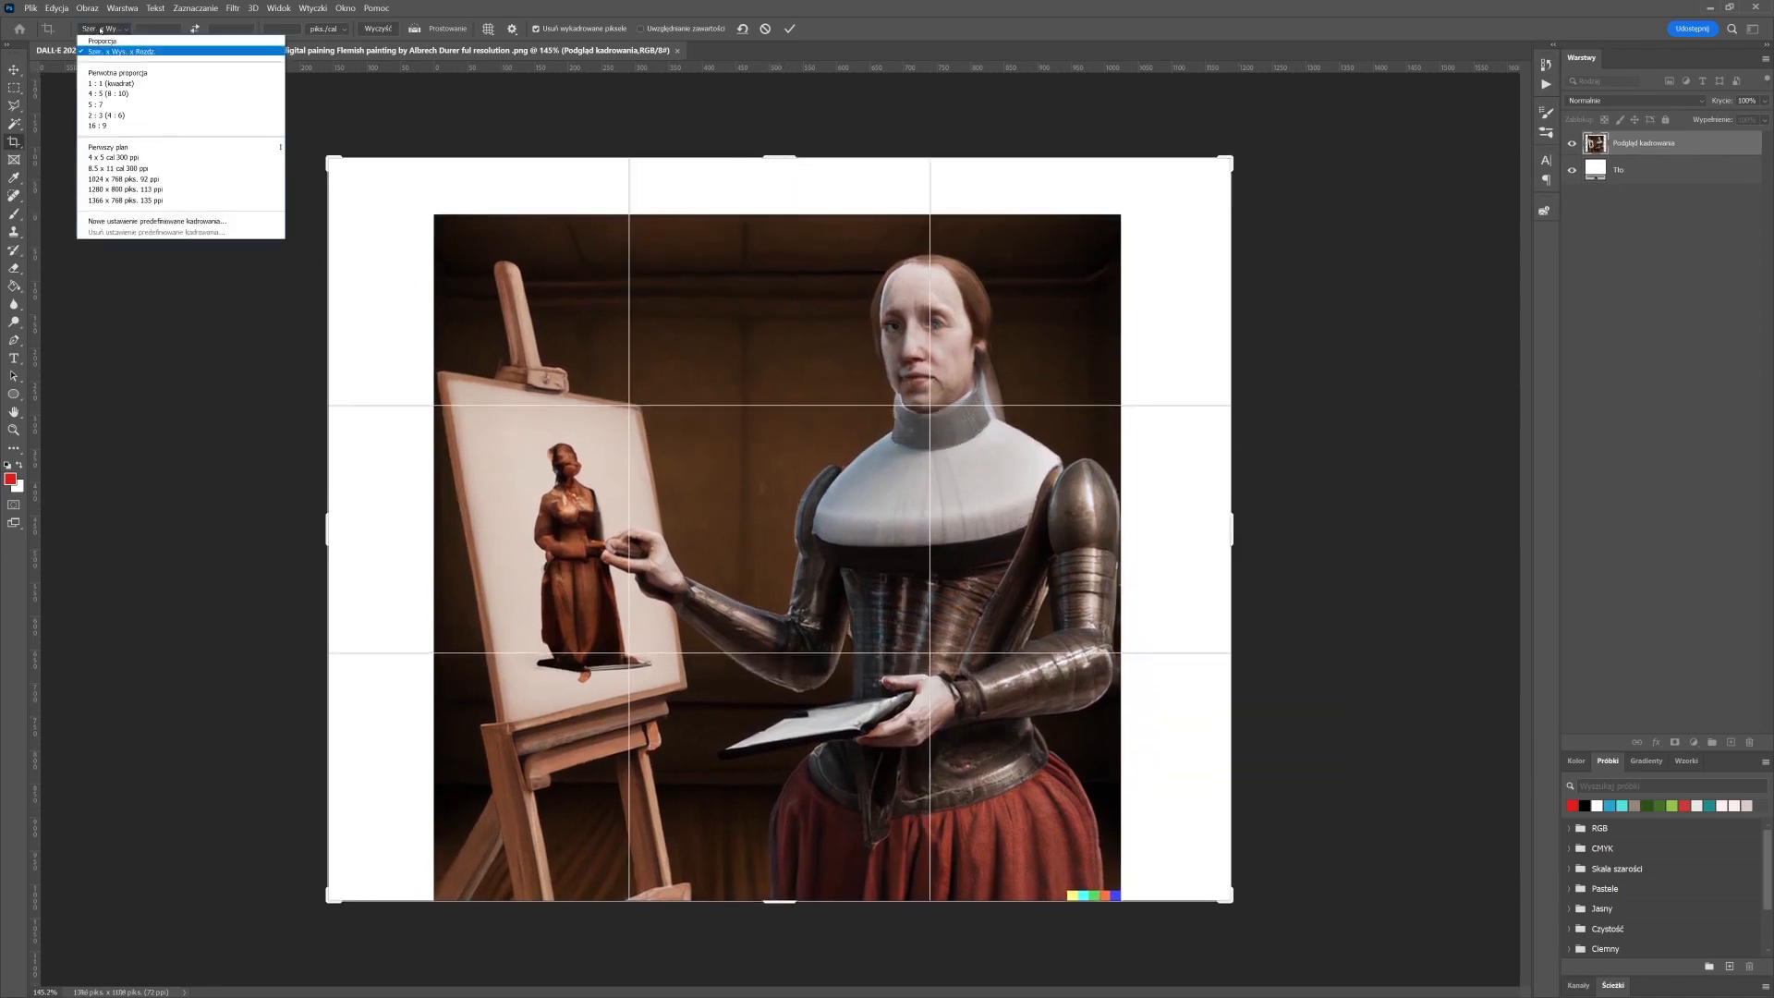
left_click(98, 126)
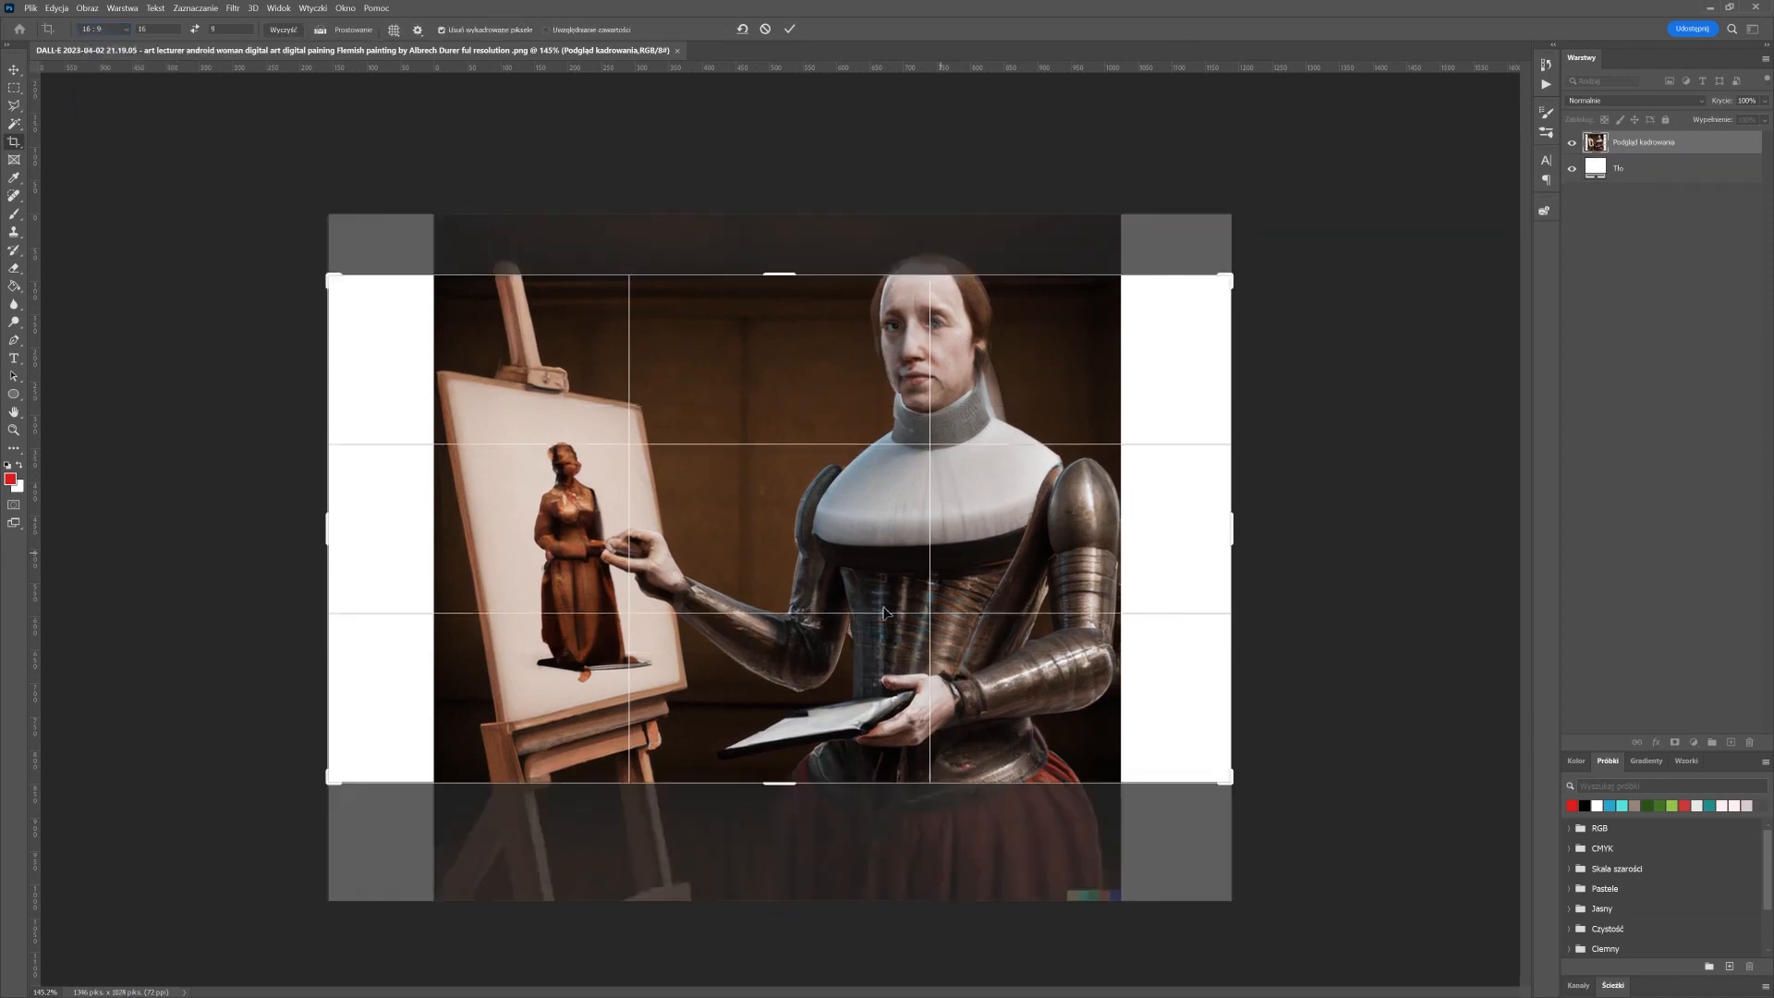
left_click(128, 29)
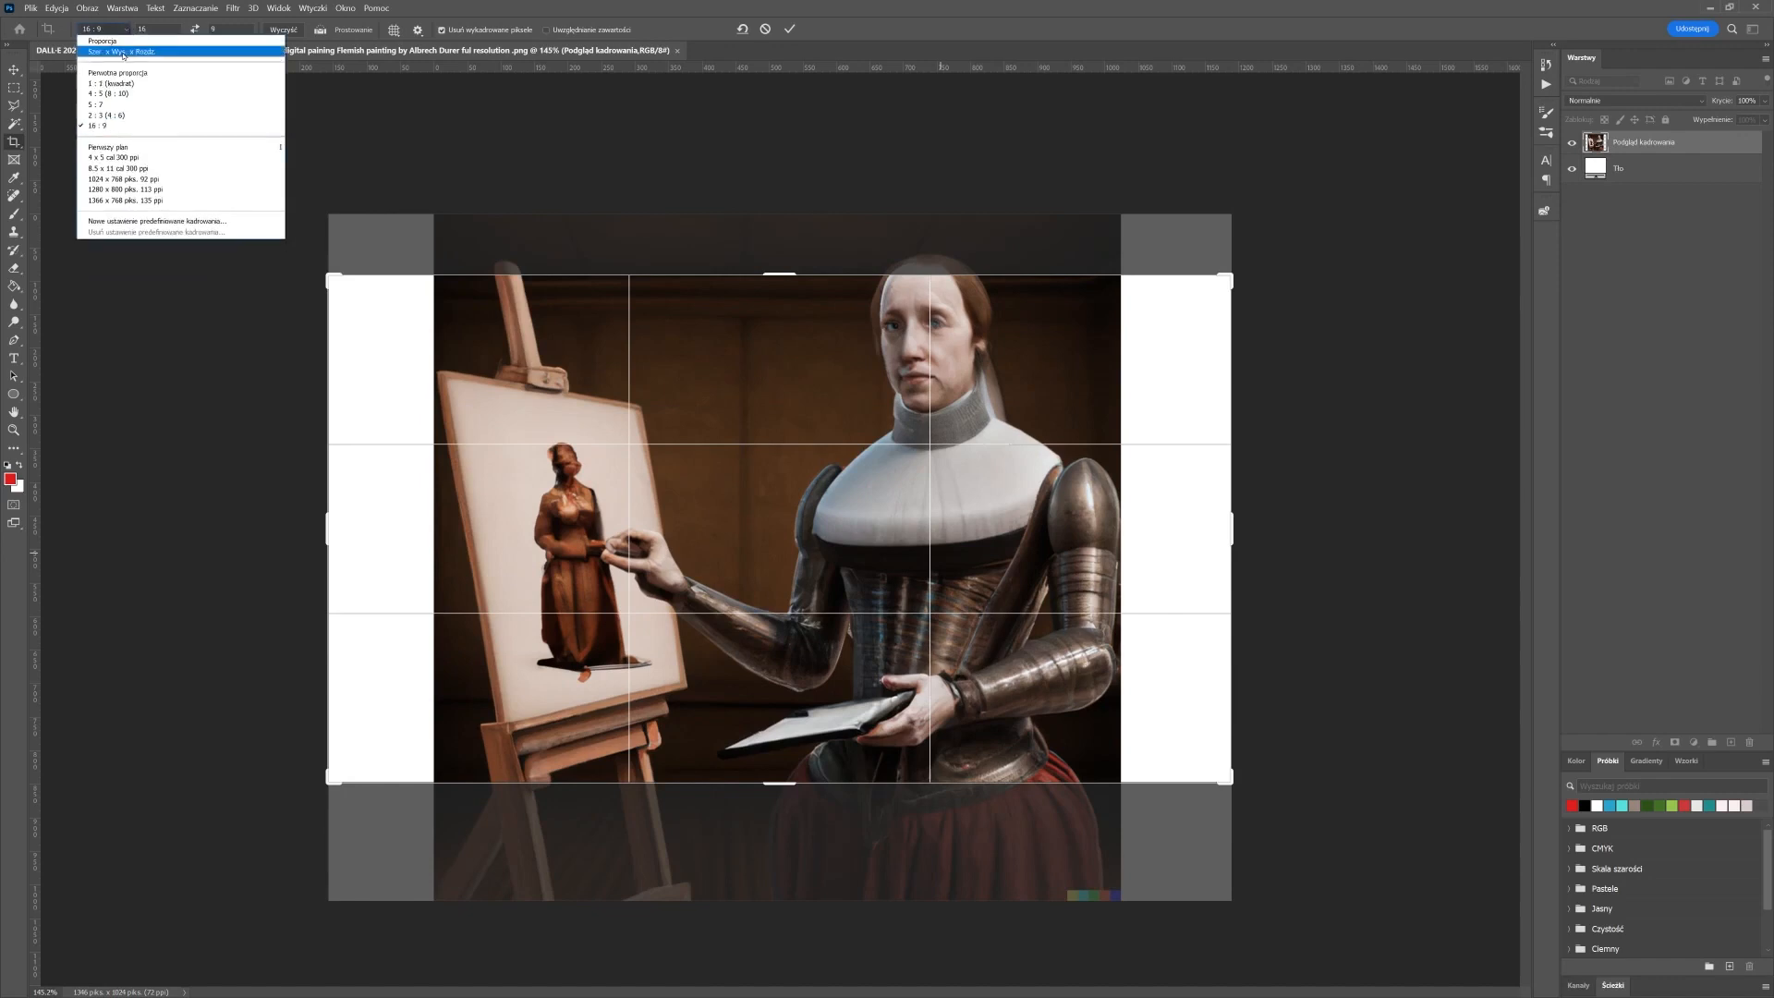
left_click(92, 70)
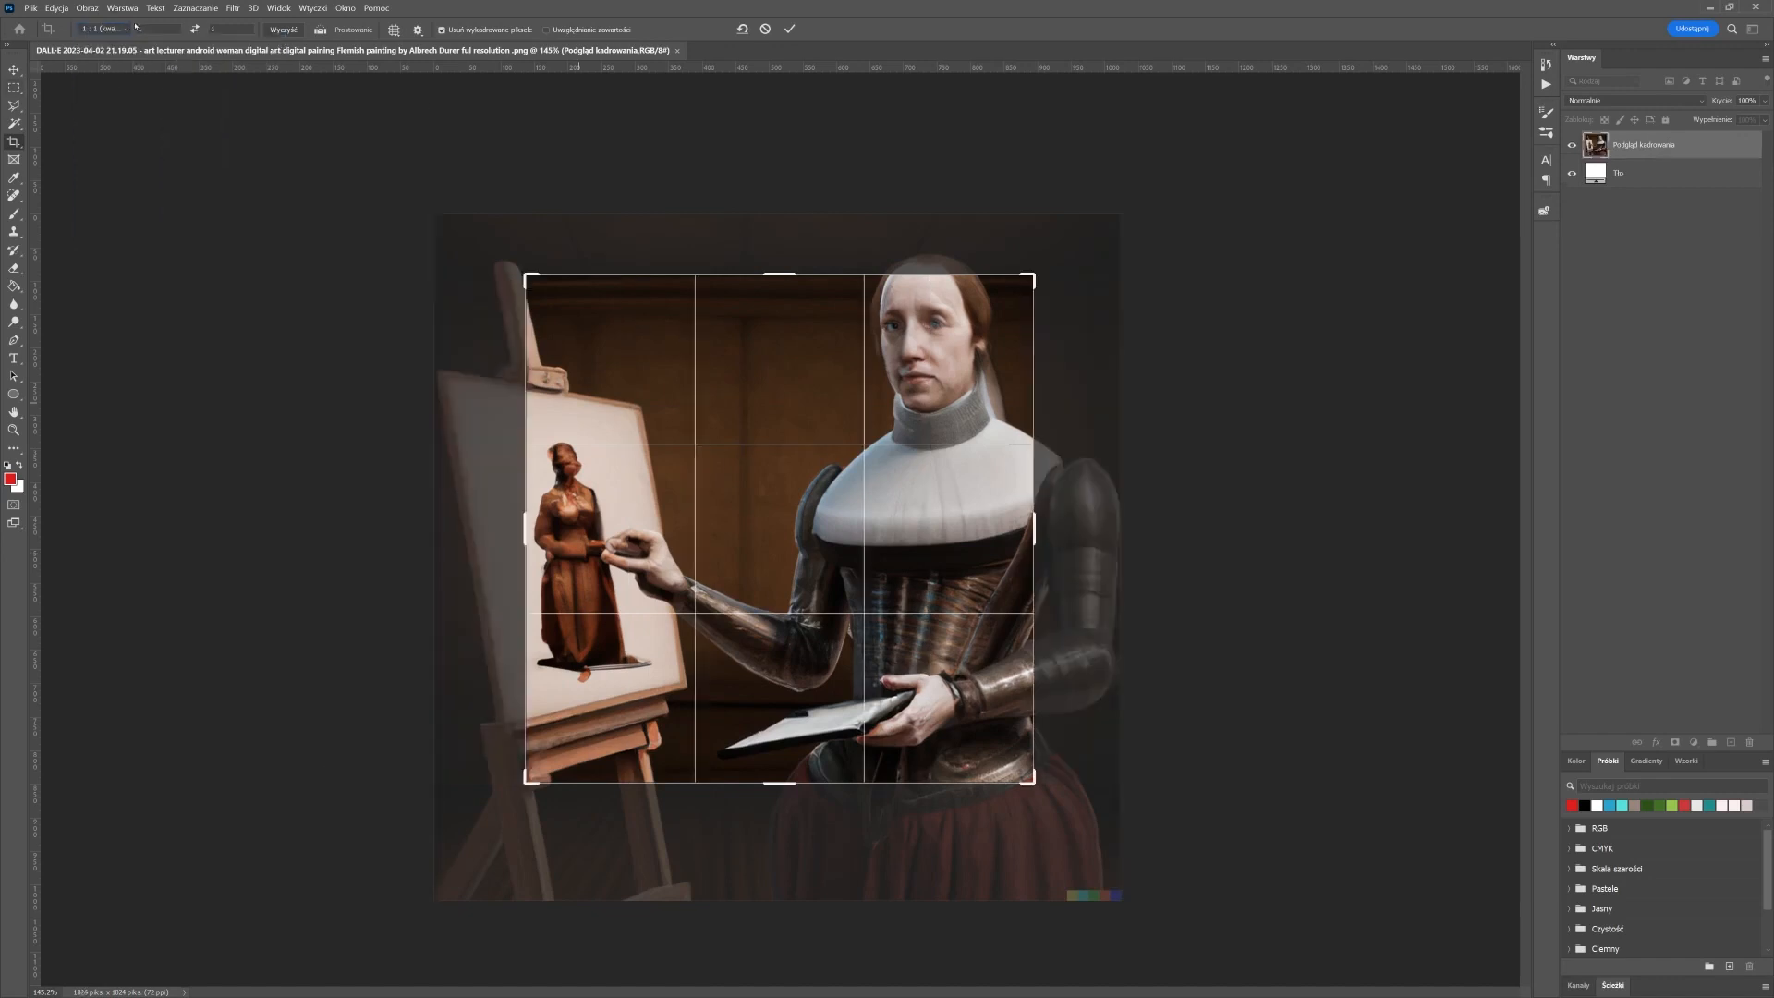
left_click(128, 29)
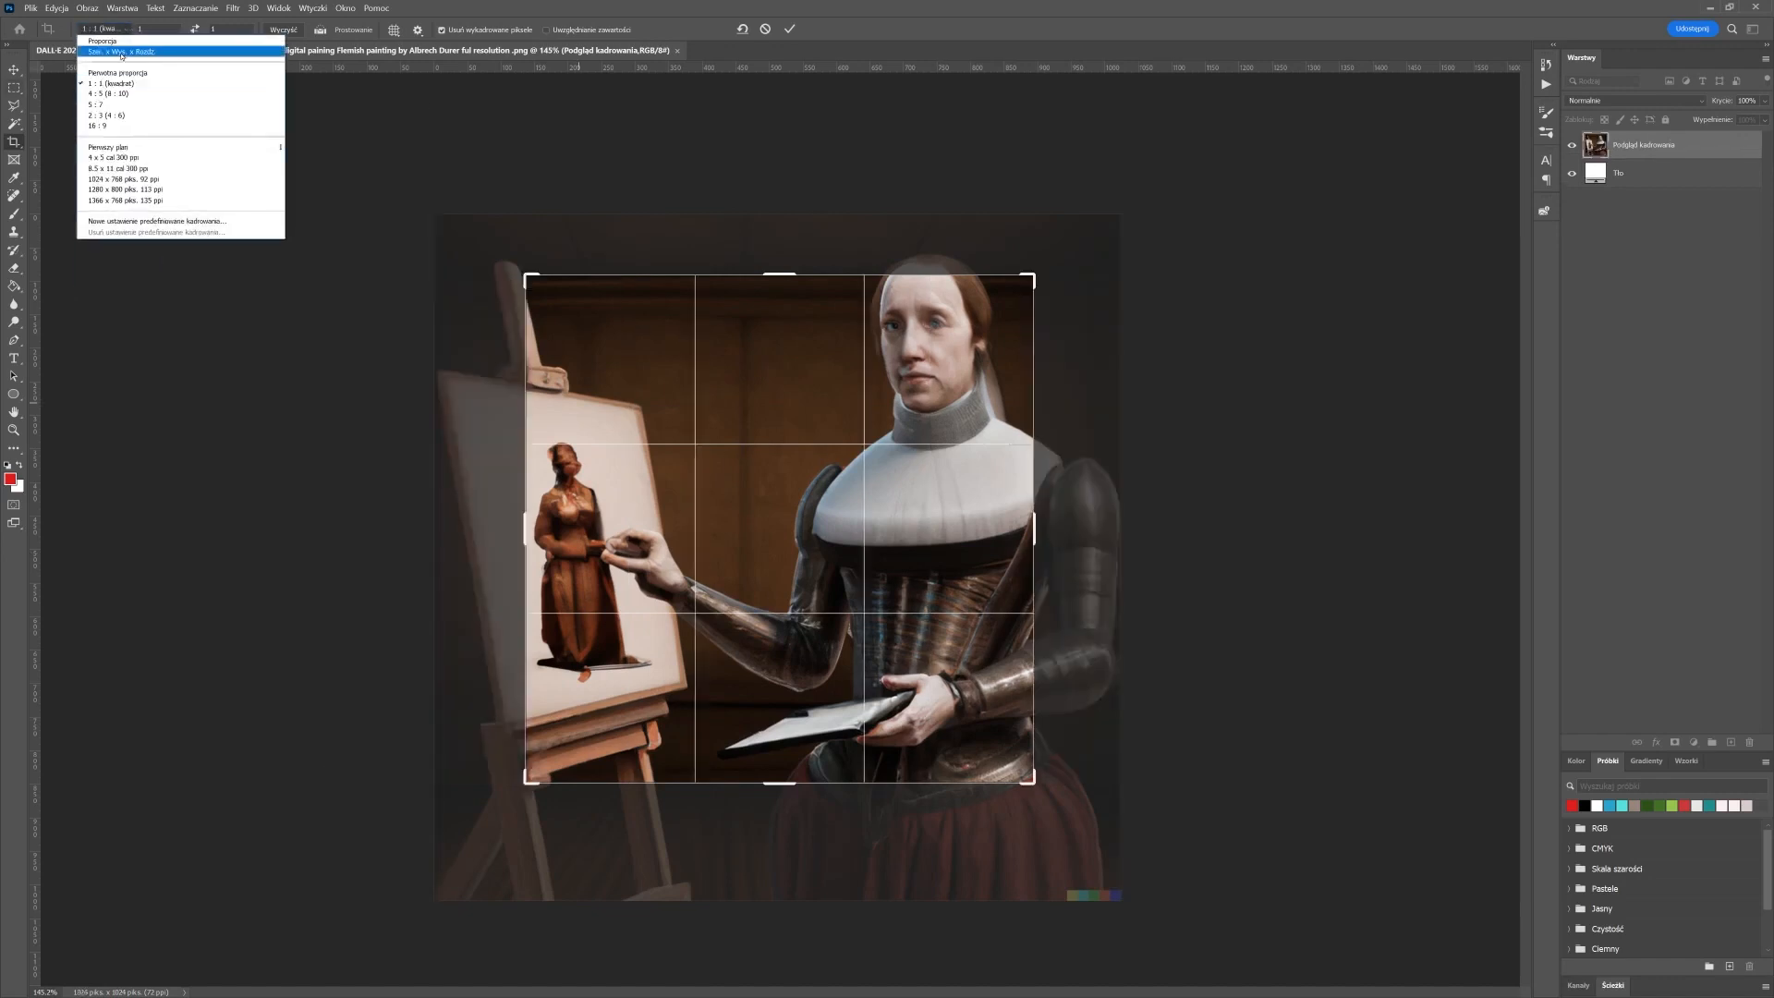
left_click(127, 53)
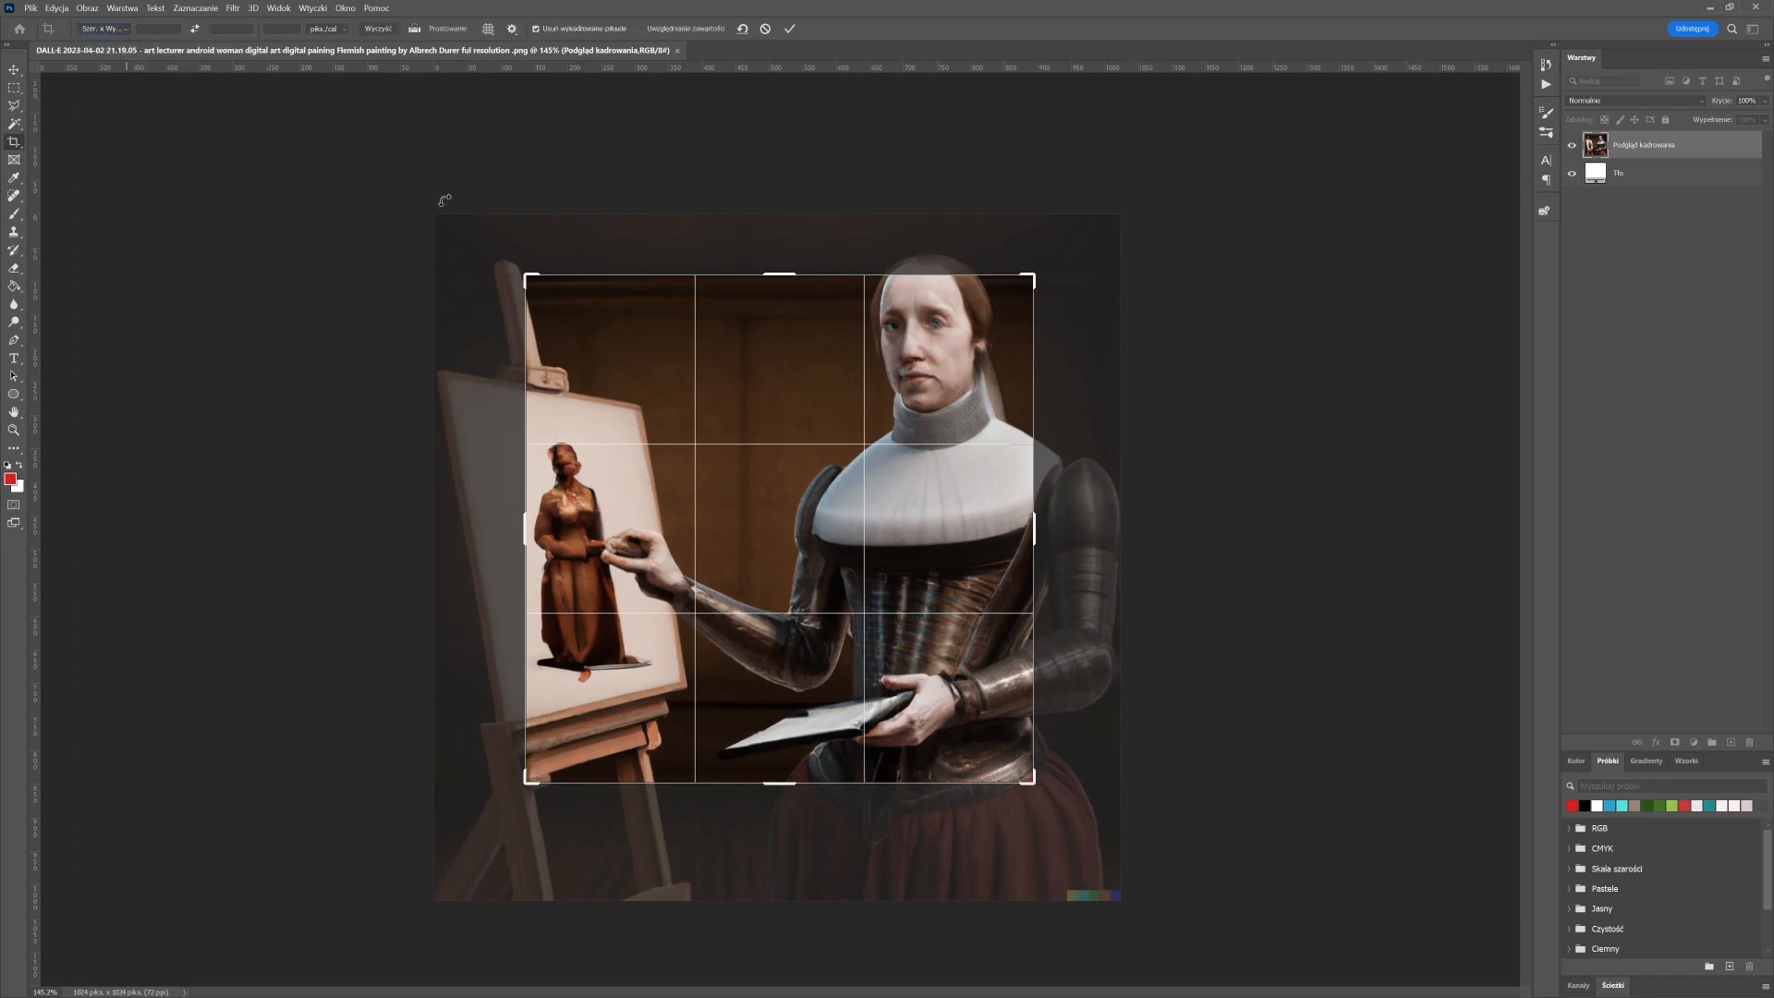
Crop the canvas to about 1587 × 1024 px, keeping the picture's full height and adding blank strips on both sides
left_click_drag(529, 278, 415, 245)
left_click_drag(1154, 506, 1322, 543)
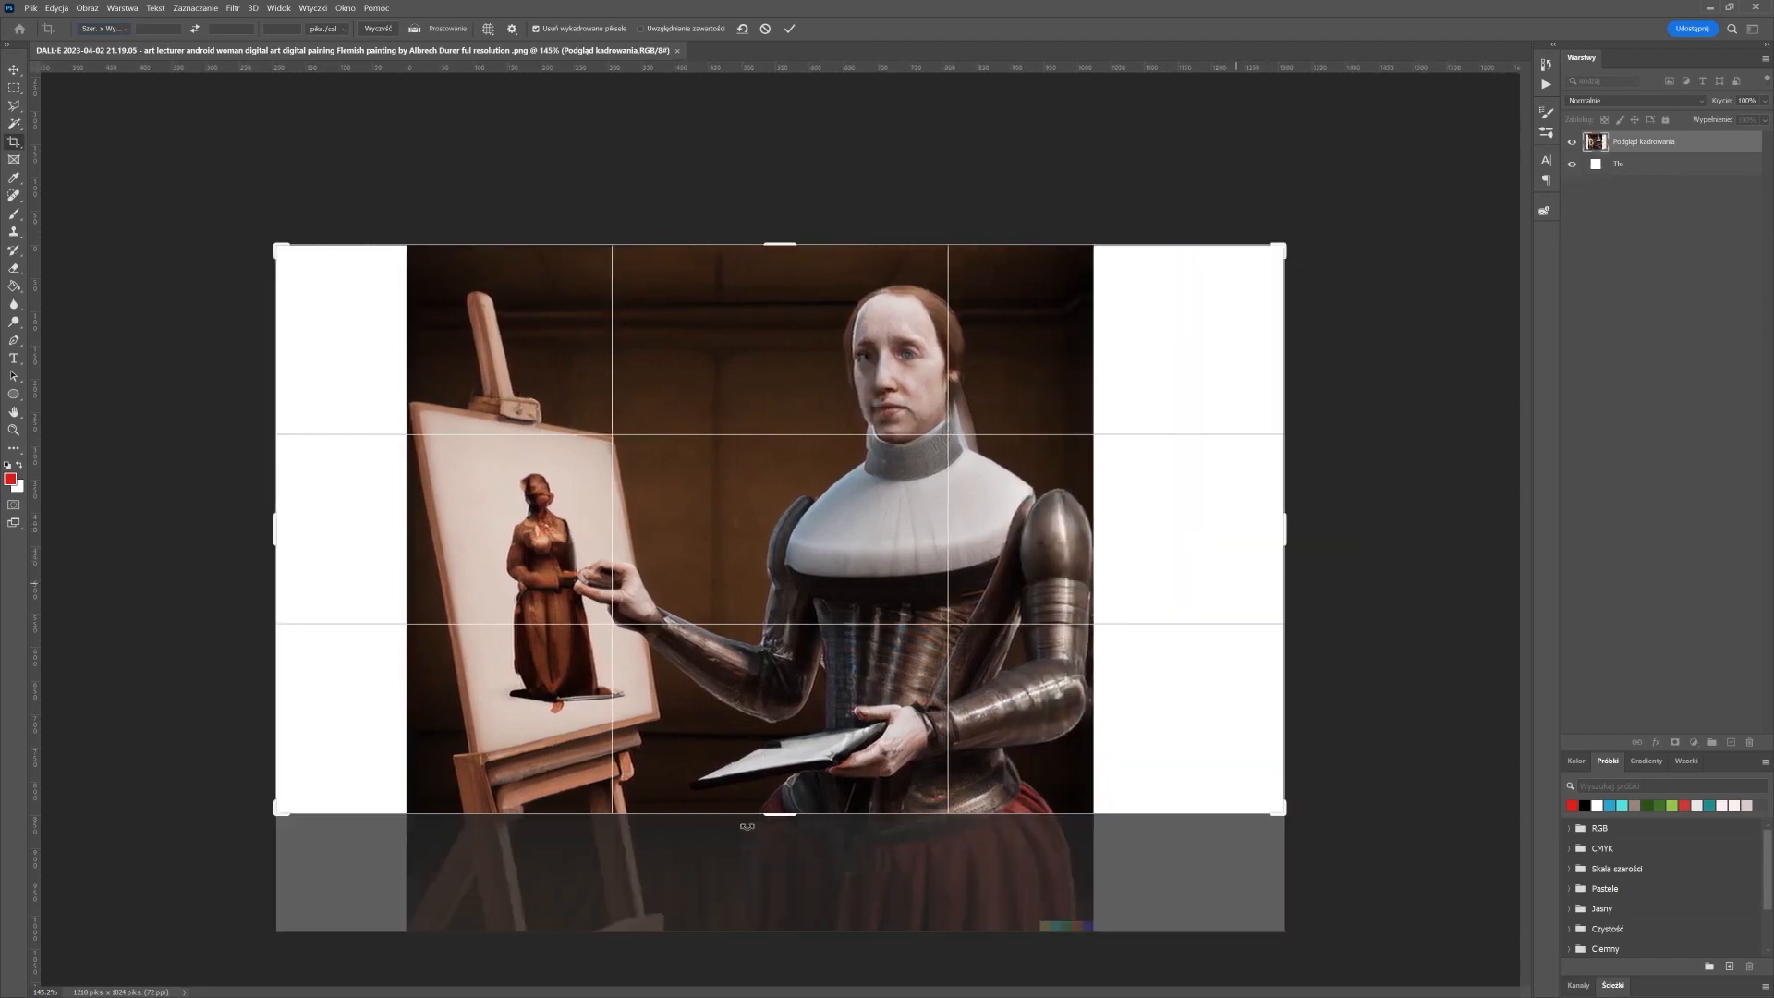
left_click_drag(780, 814, 795, 875)
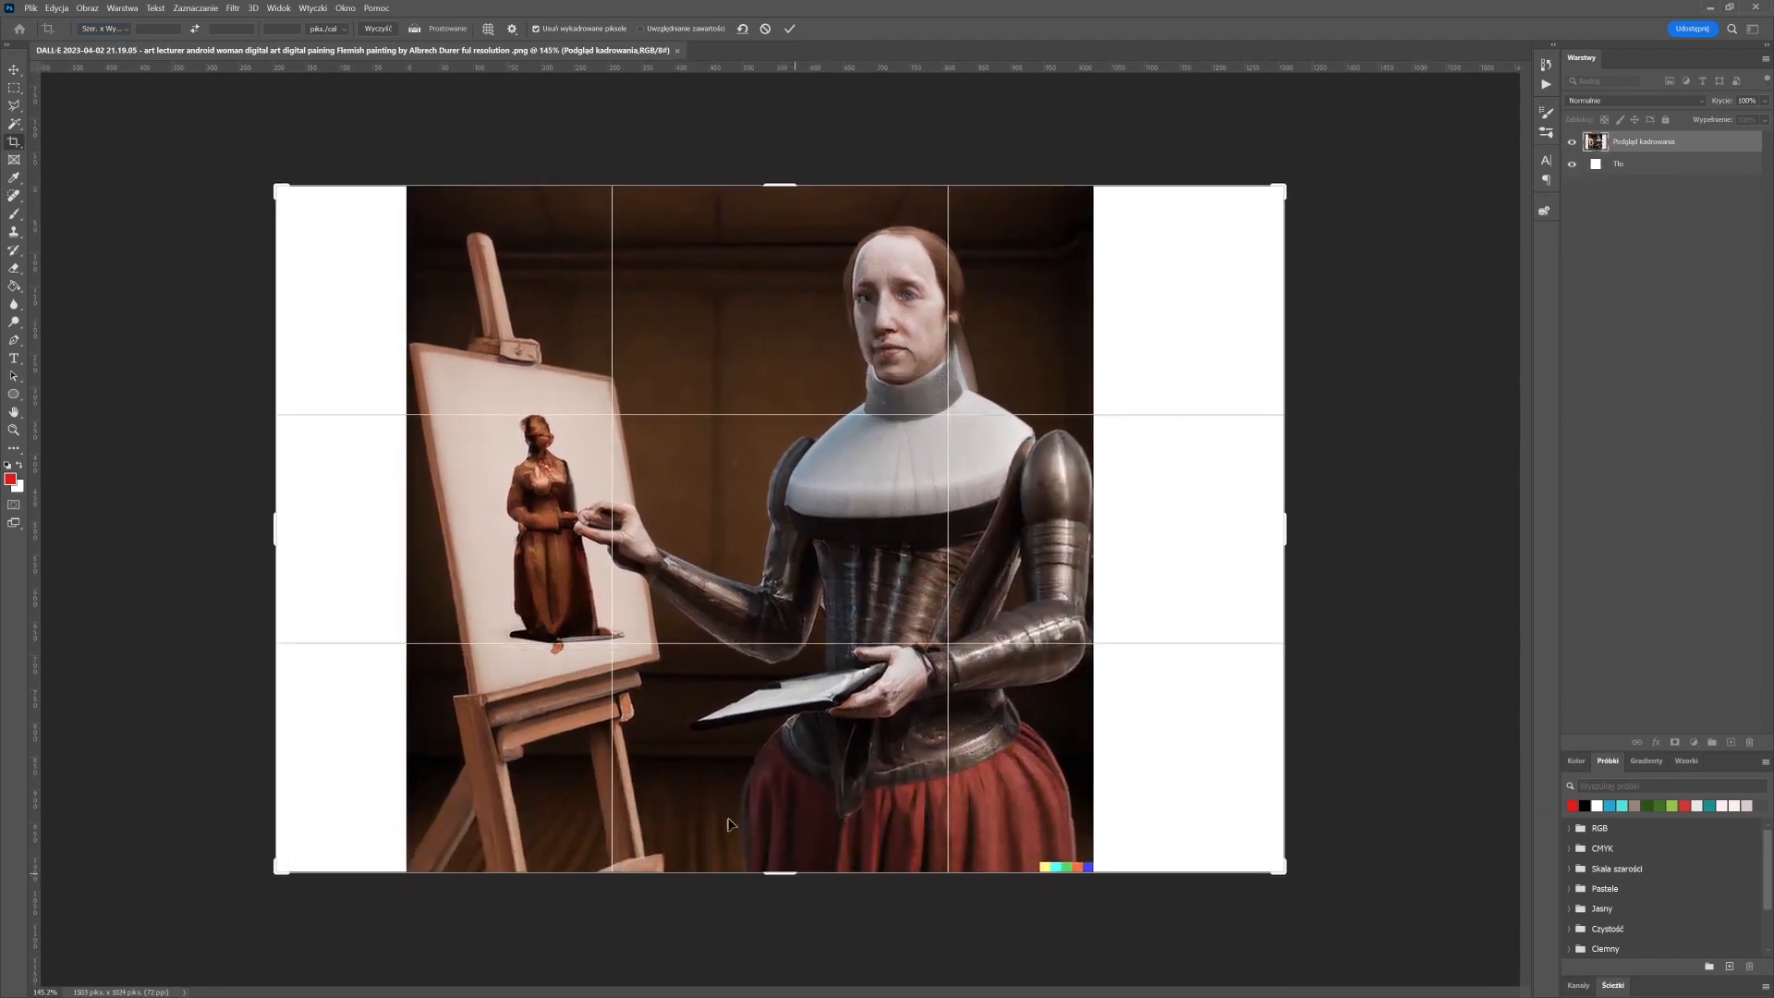
left_click_drag(276, 535, 248, 529)
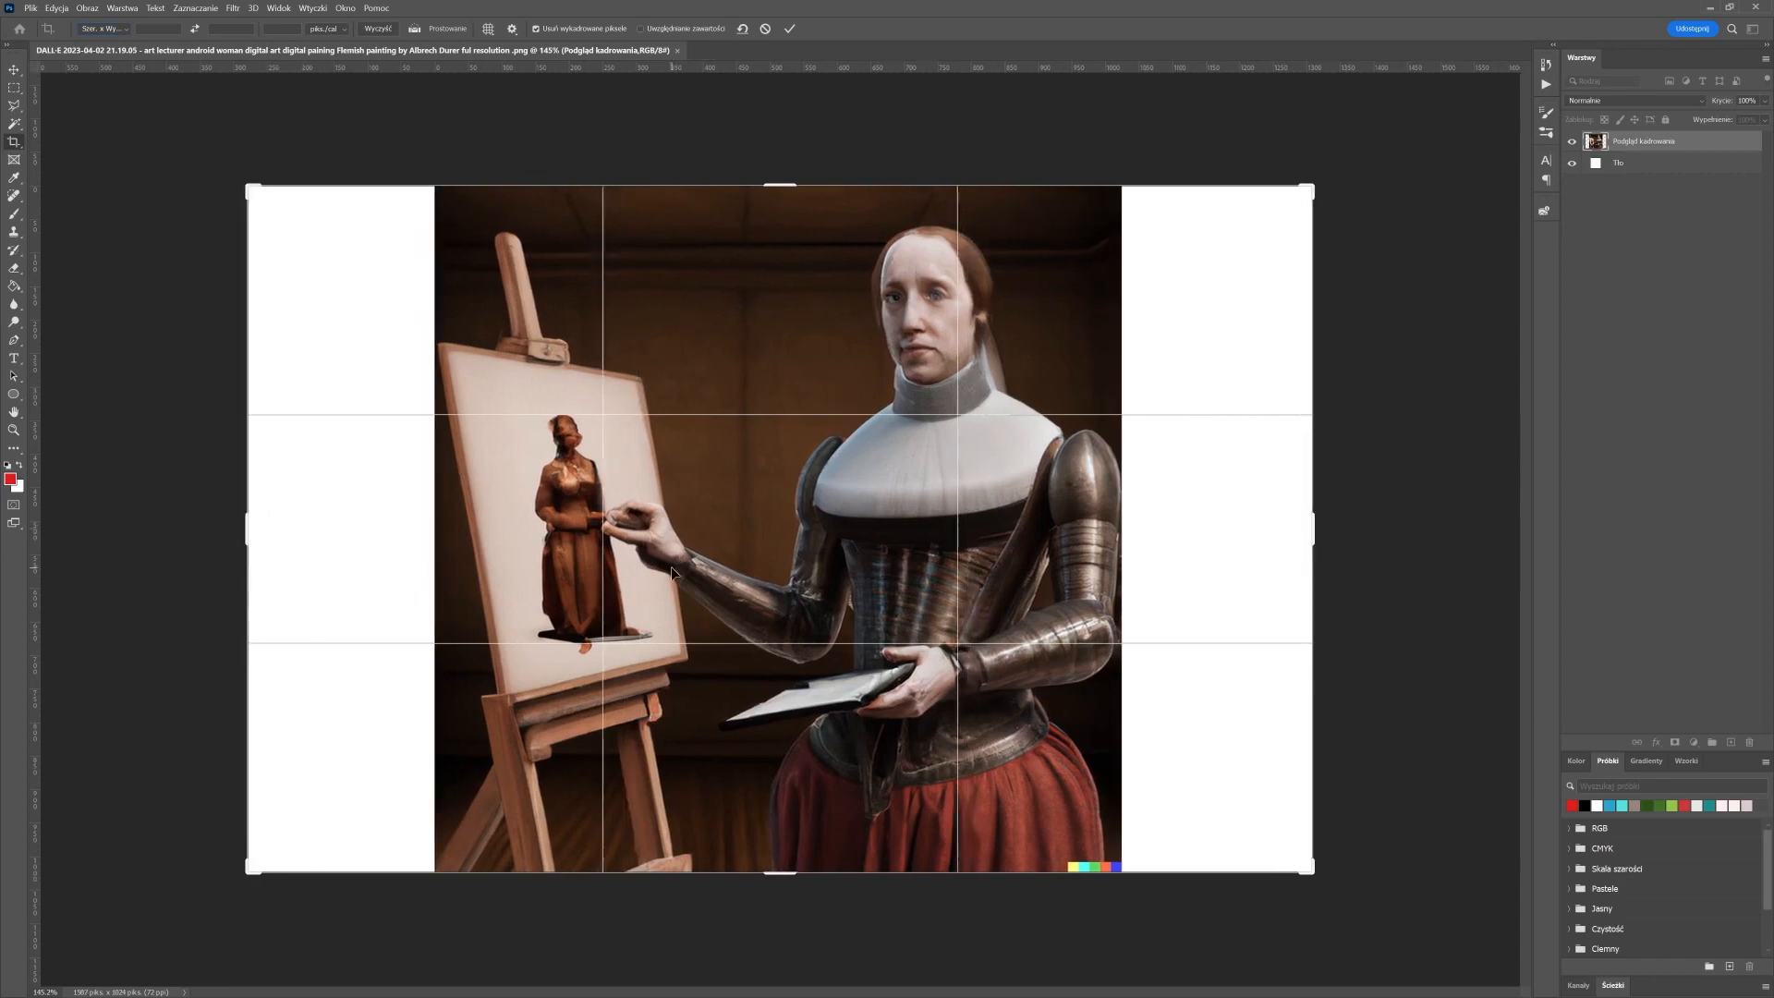
key("Return")
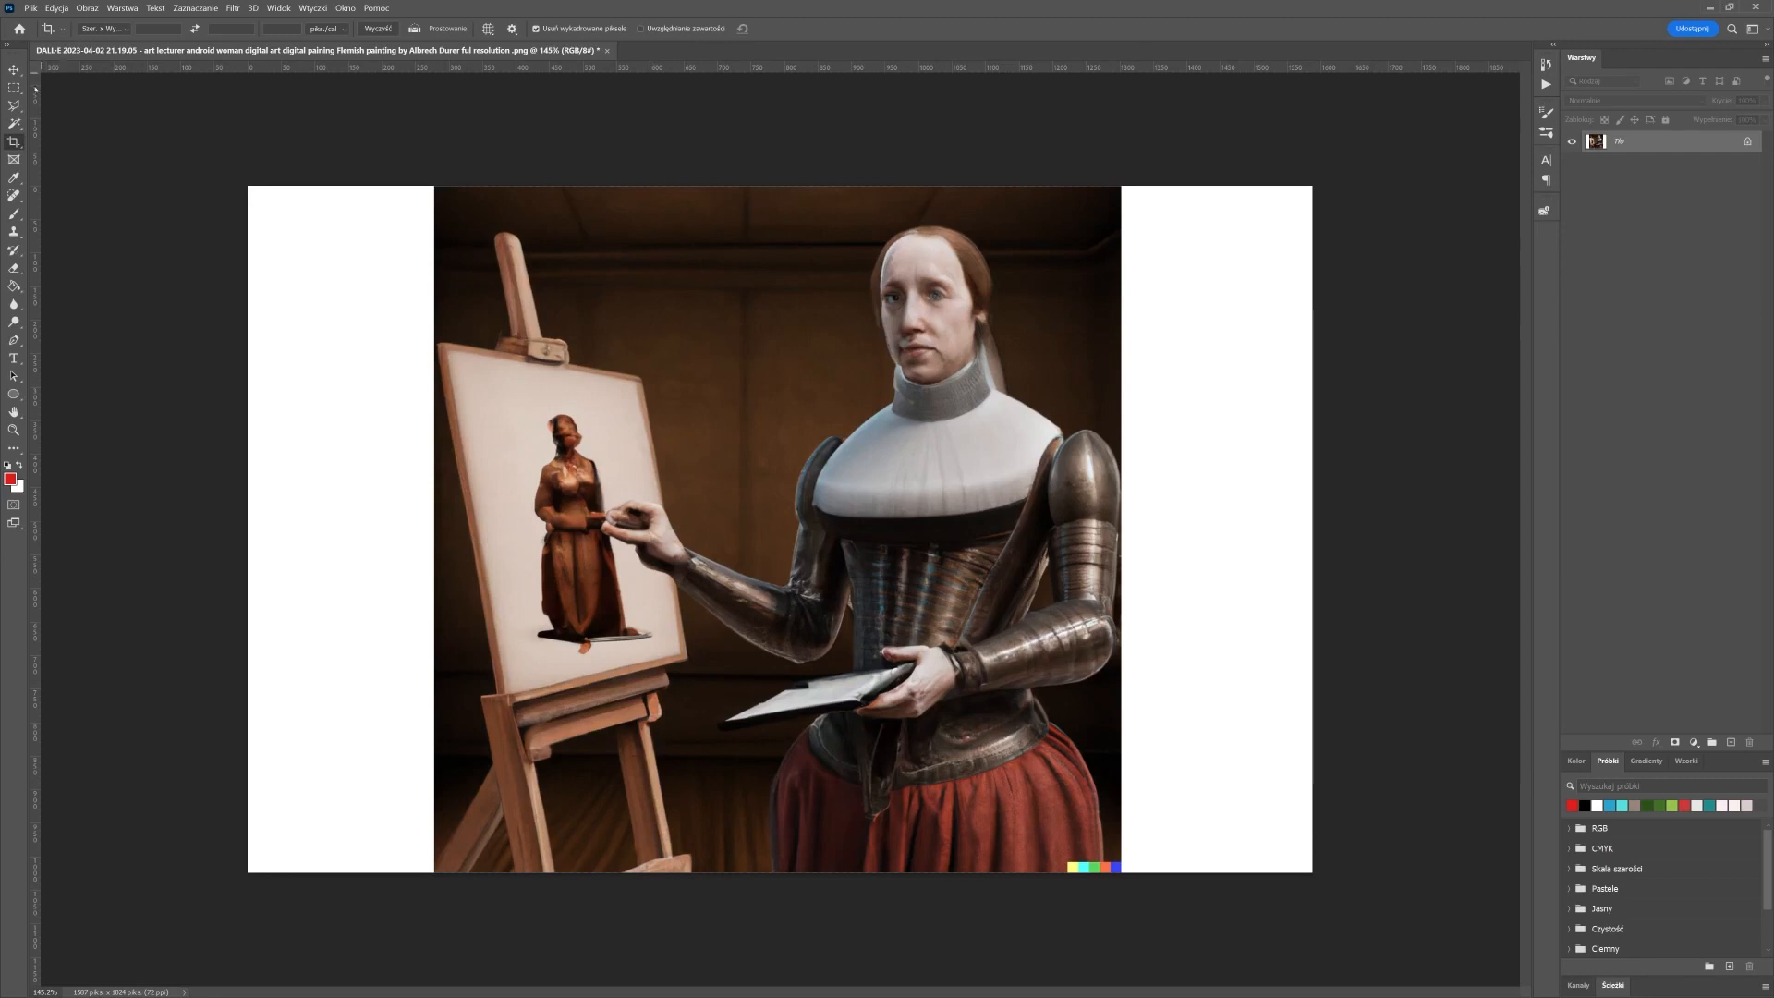
key("v")
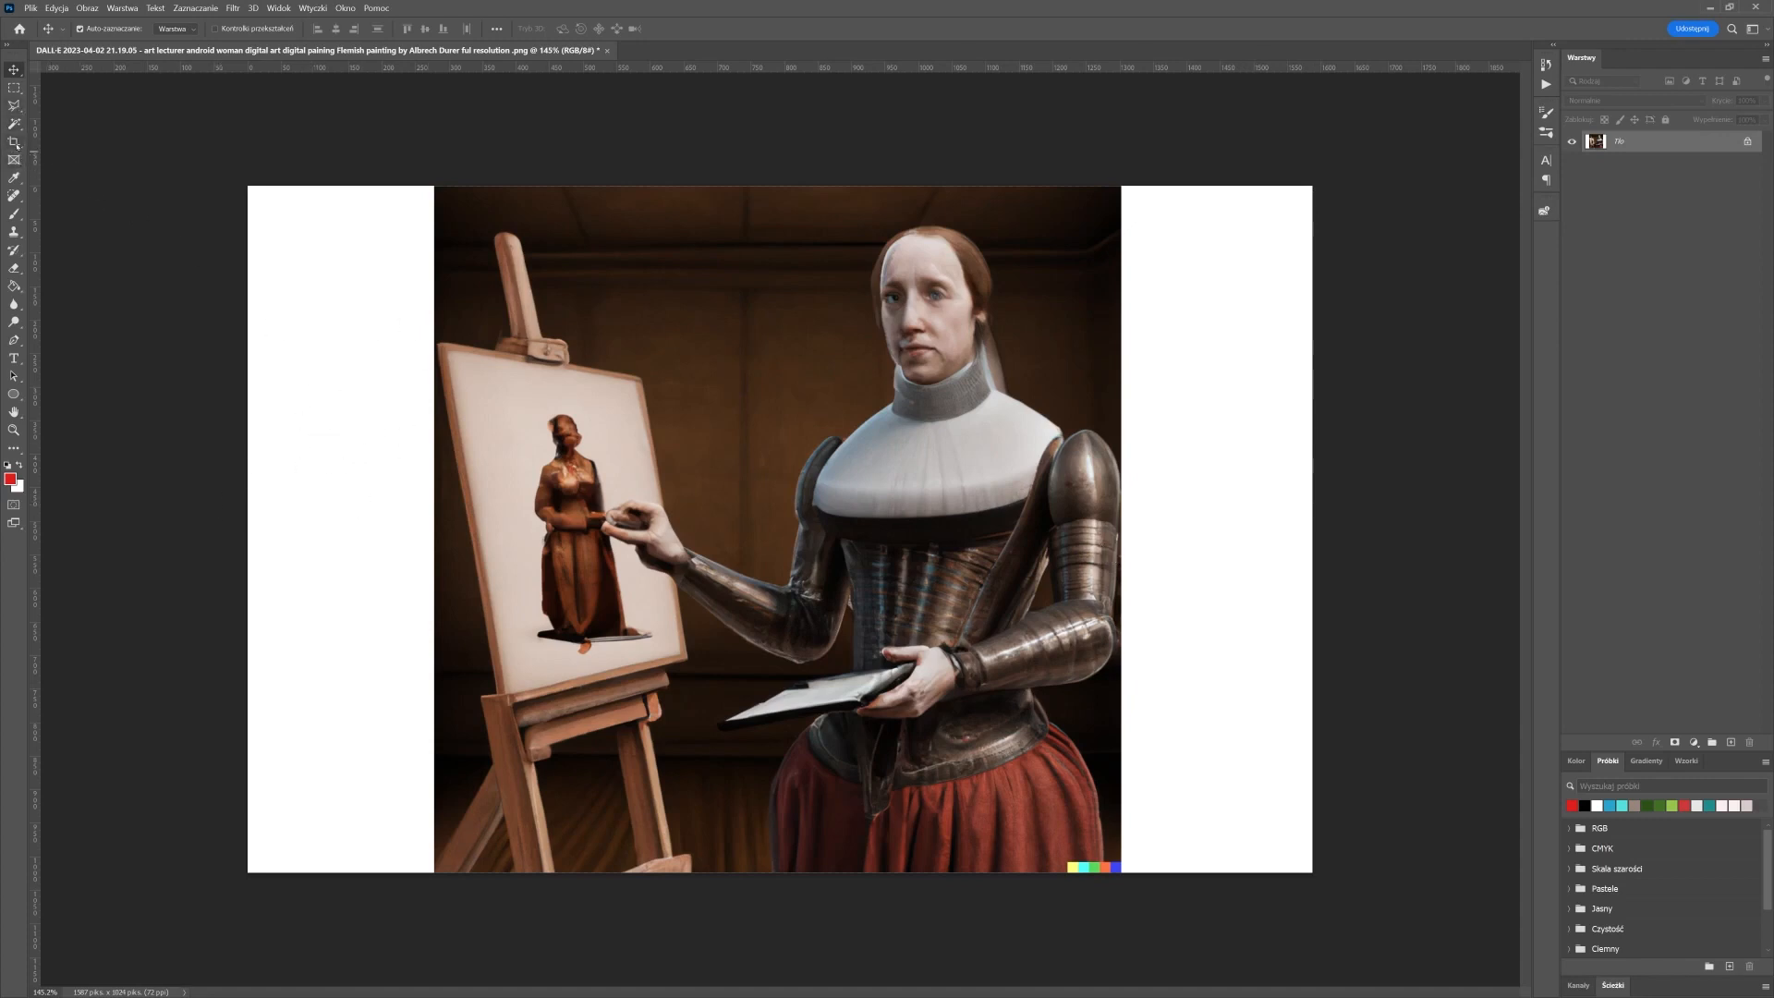
Select the blank strip left of the picture with the Rectangular Marquee and fill it using Content-Aware with colour adaptation
left_click(11, 90)
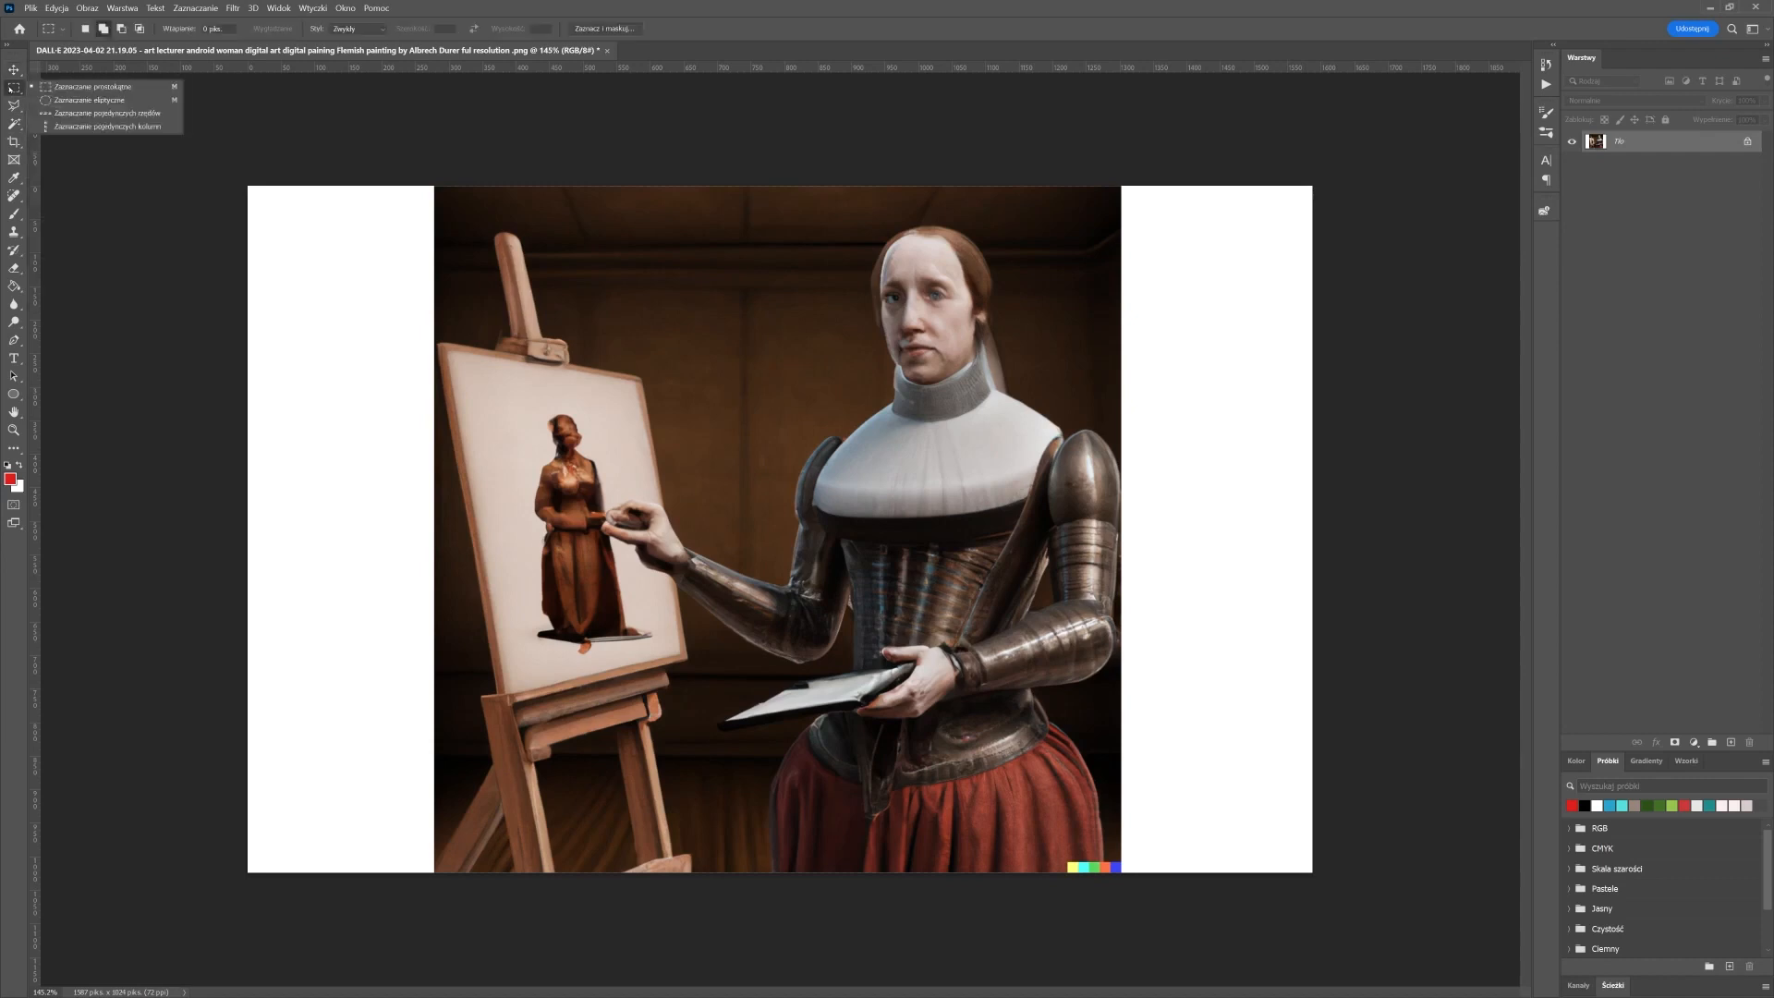
left_click(91, 86)
left_click_drag(200, 144, 438, 946)
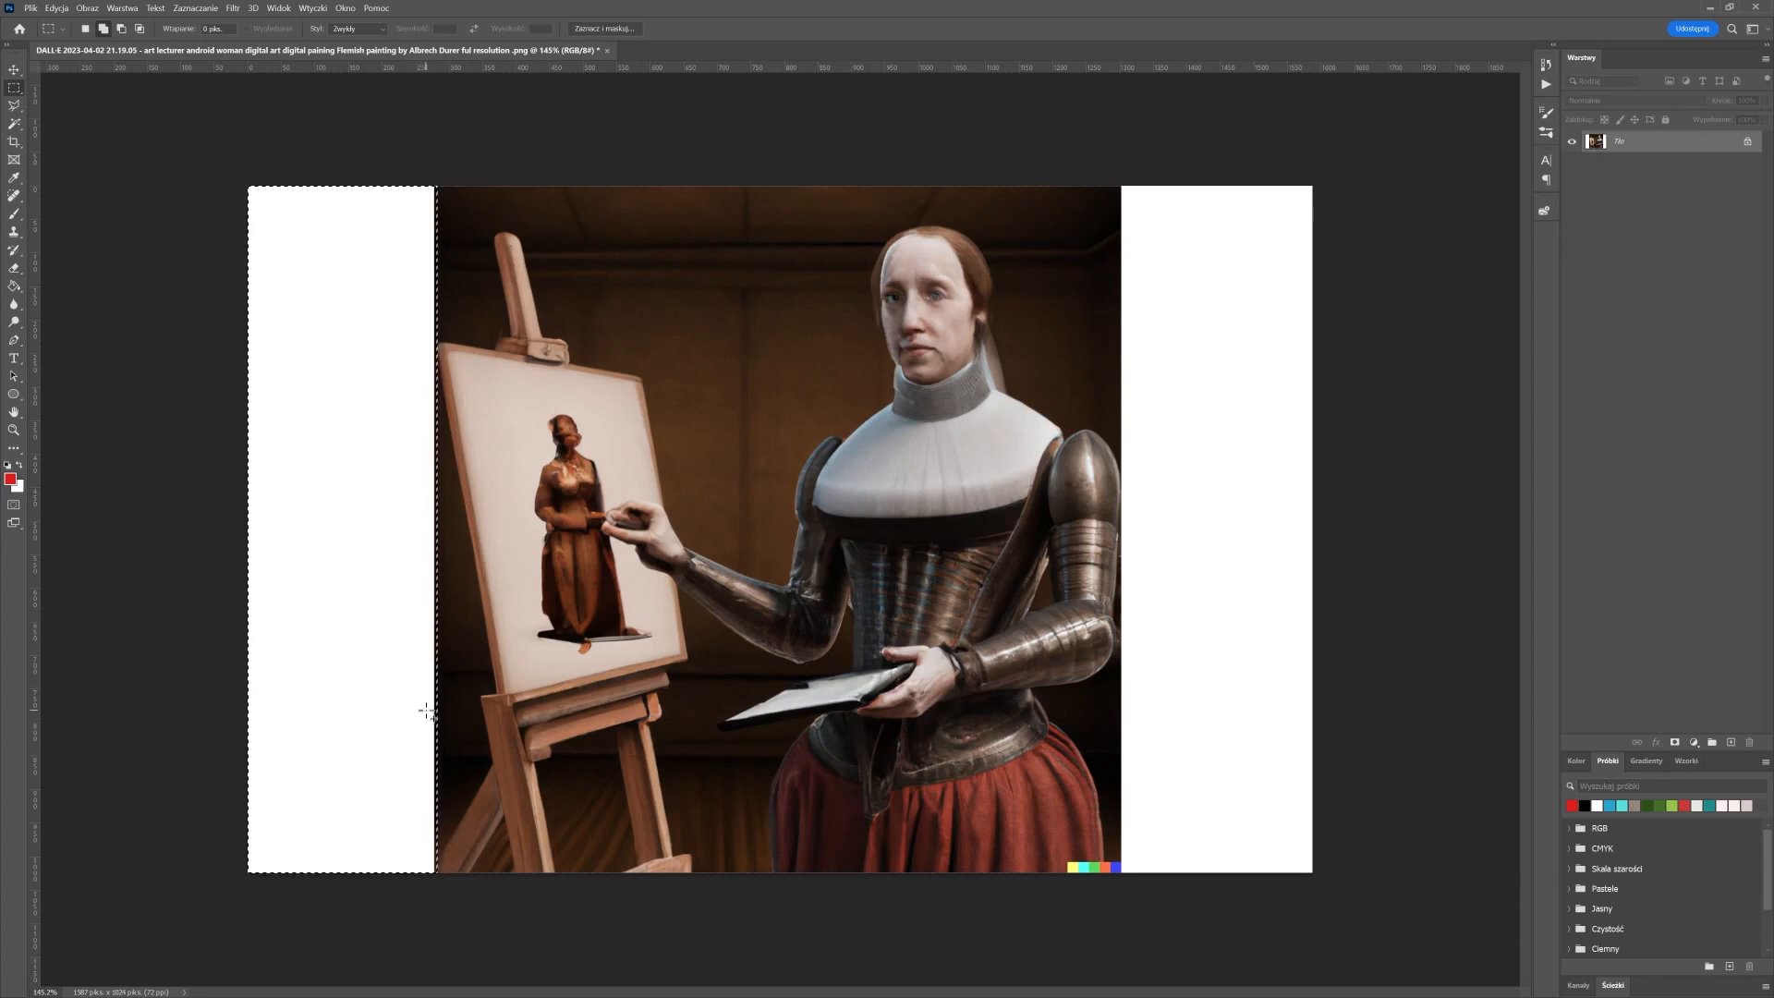
key("Delete")
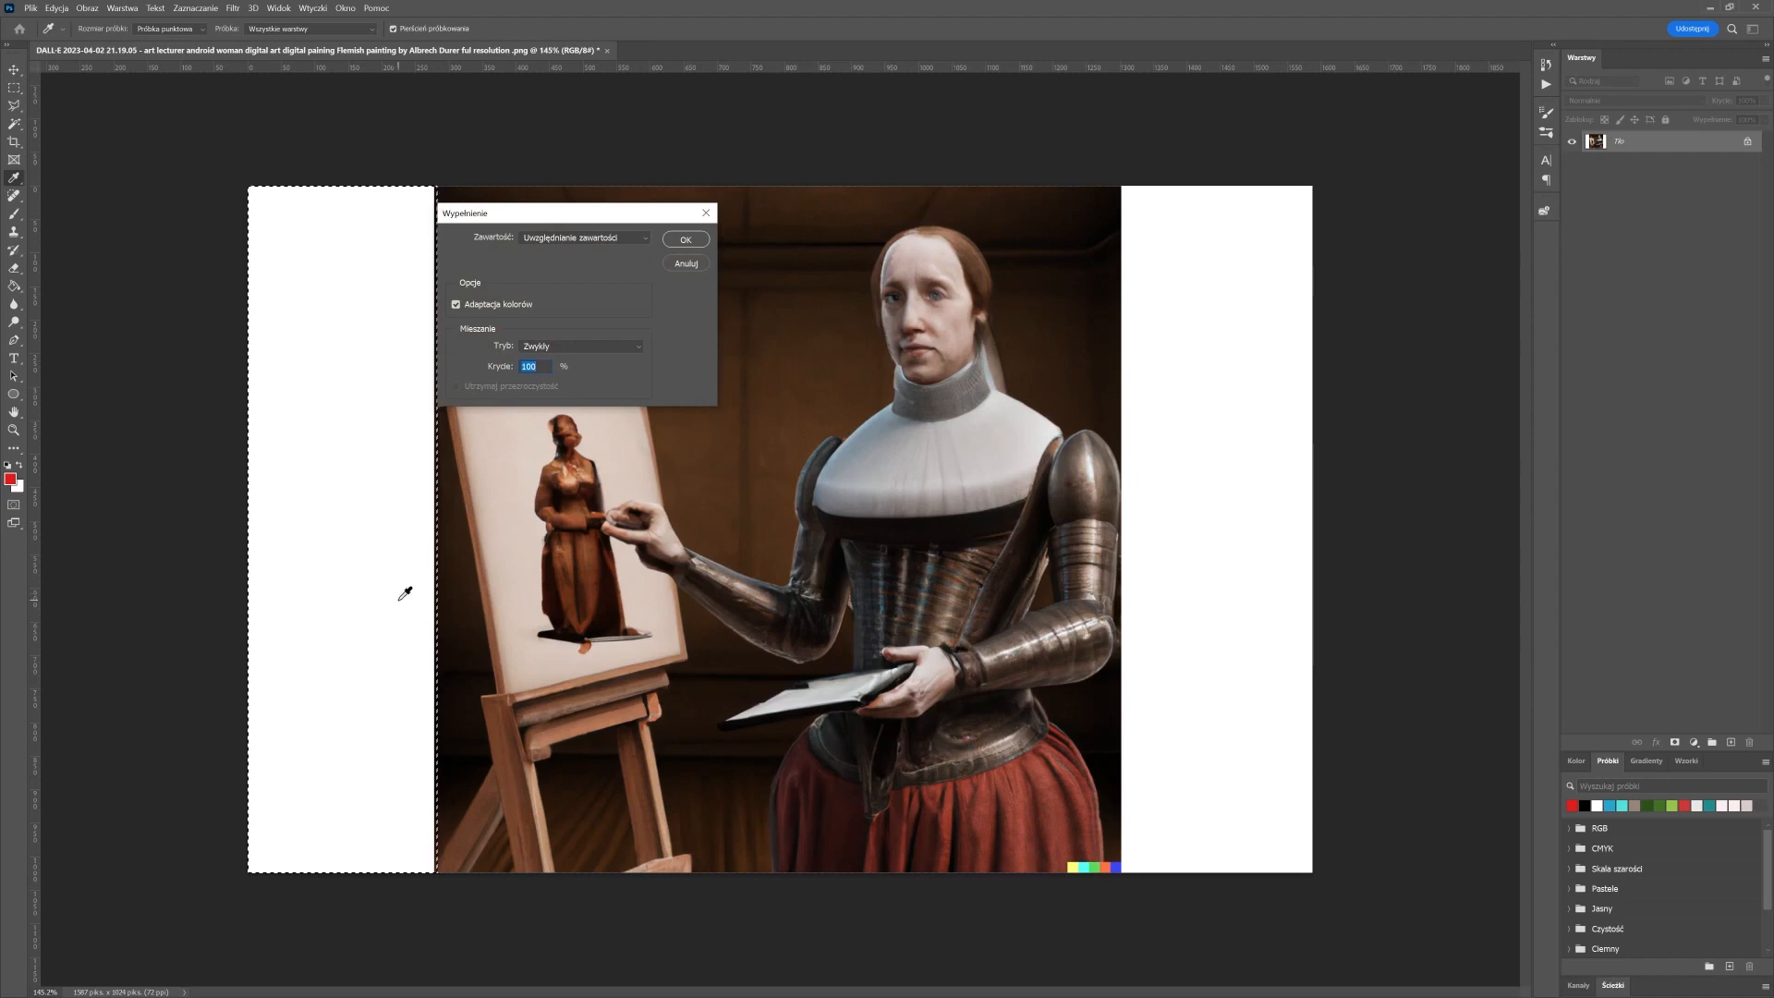
left_click(577, 239)
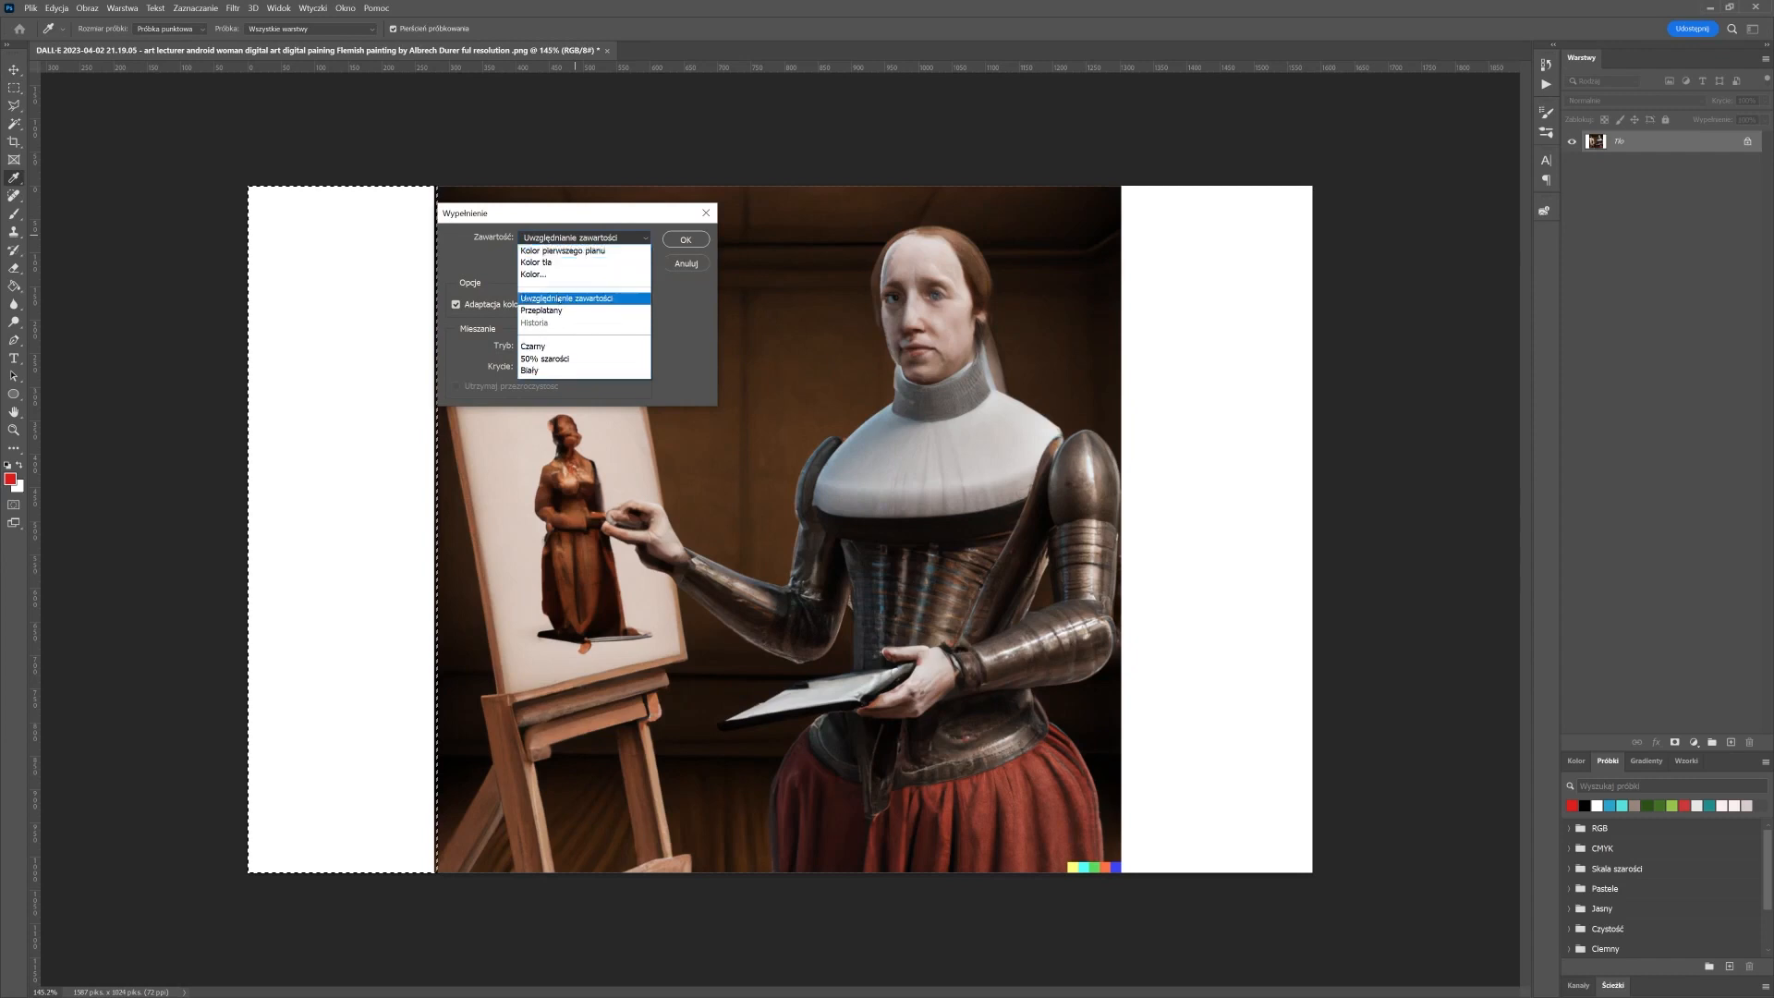
left_click(611, 299)
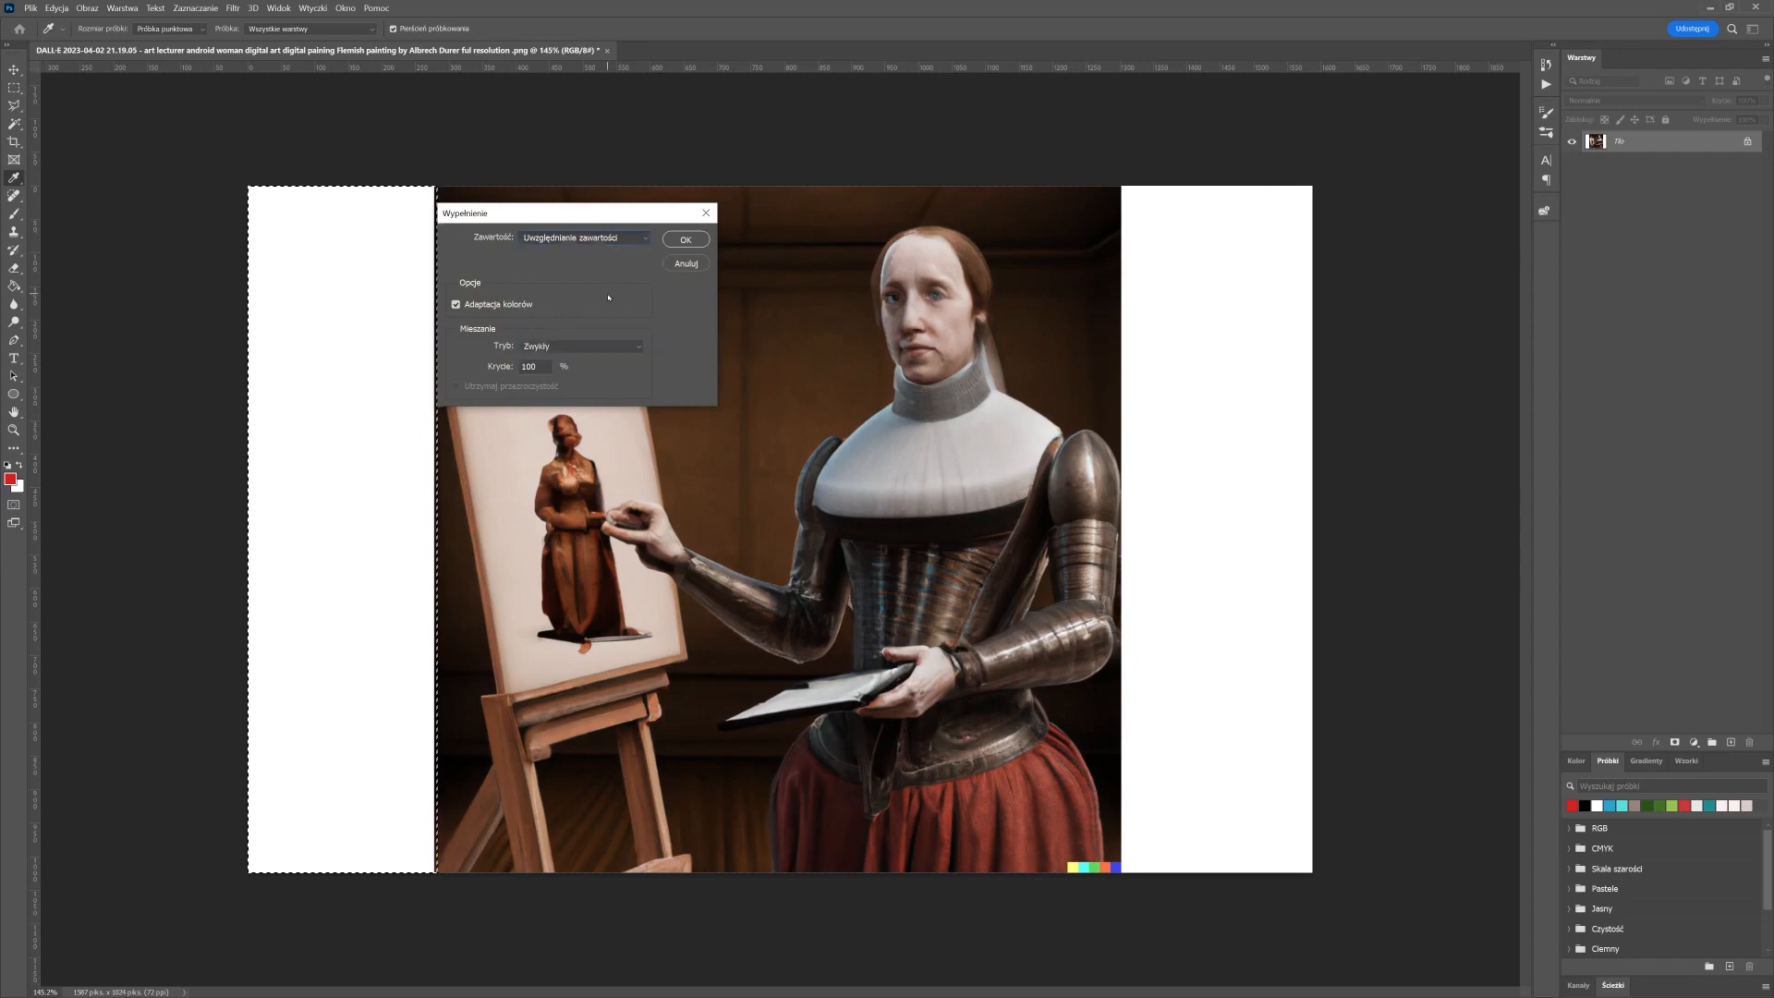
left_click(689, 240)
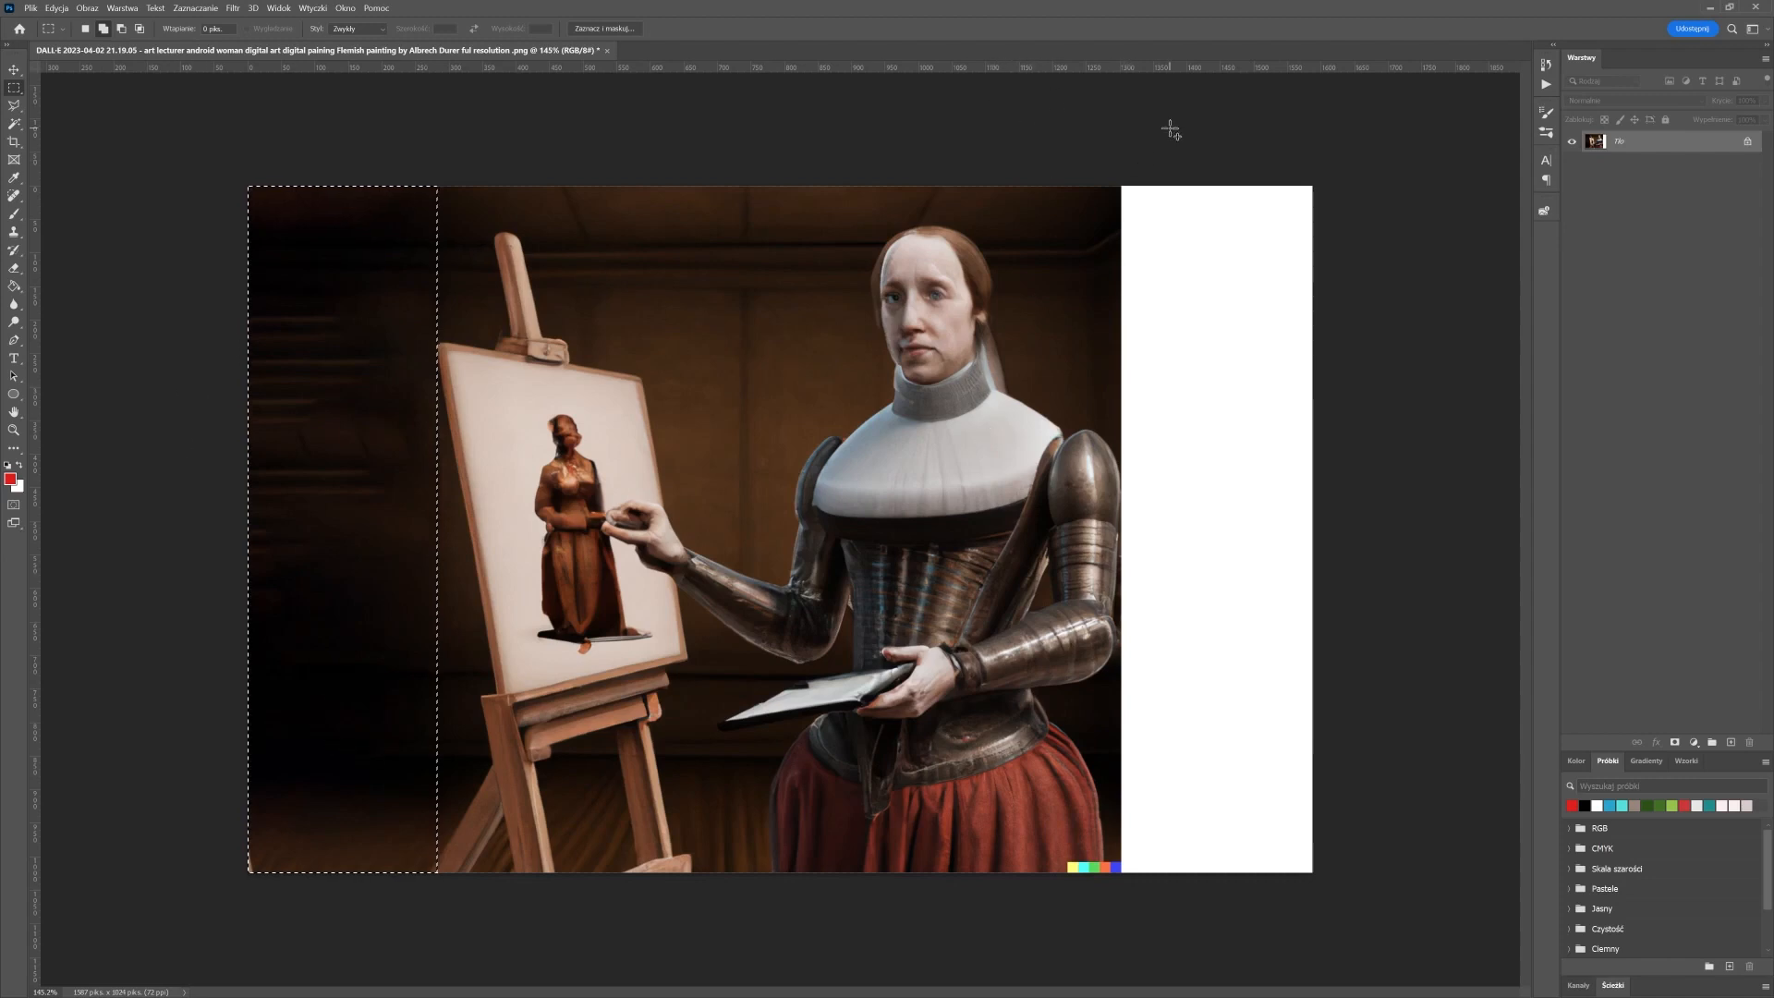
Add the blank strip right of the picture to the selection and apply a Content-Aware fill
left_click_drag(1120, 173, 1398, 919)
key("shift+BackSpace")
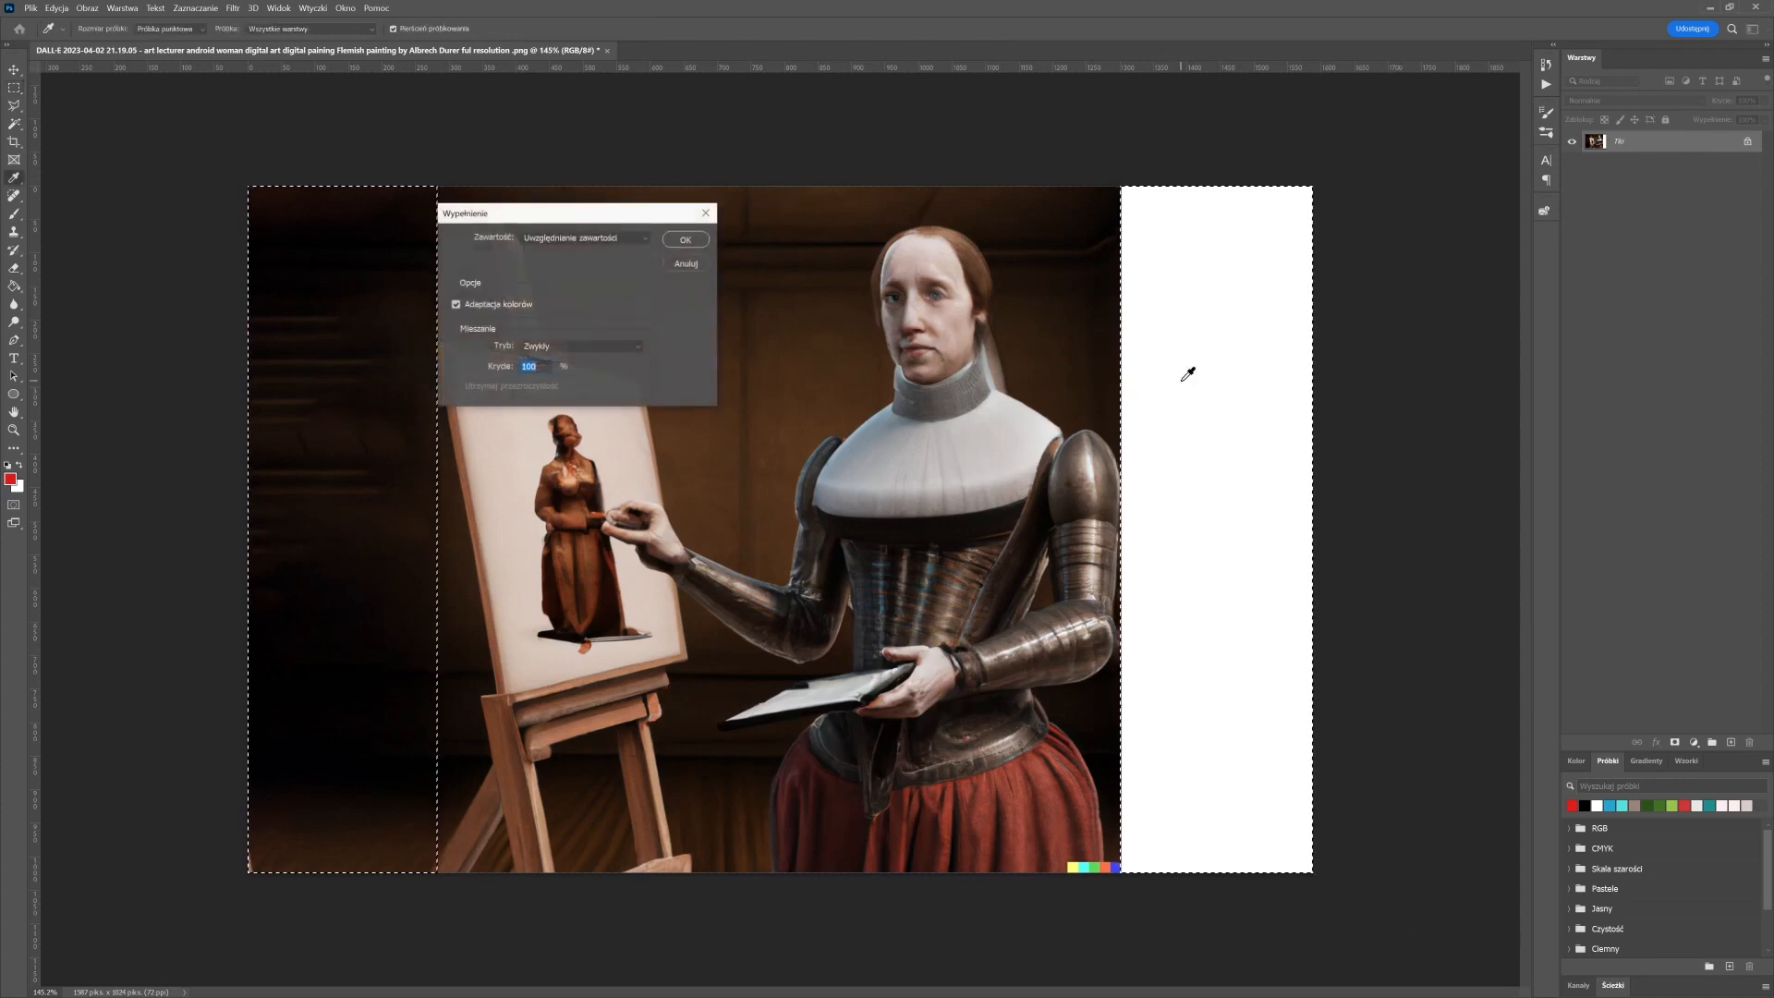
left_click(696, 240)
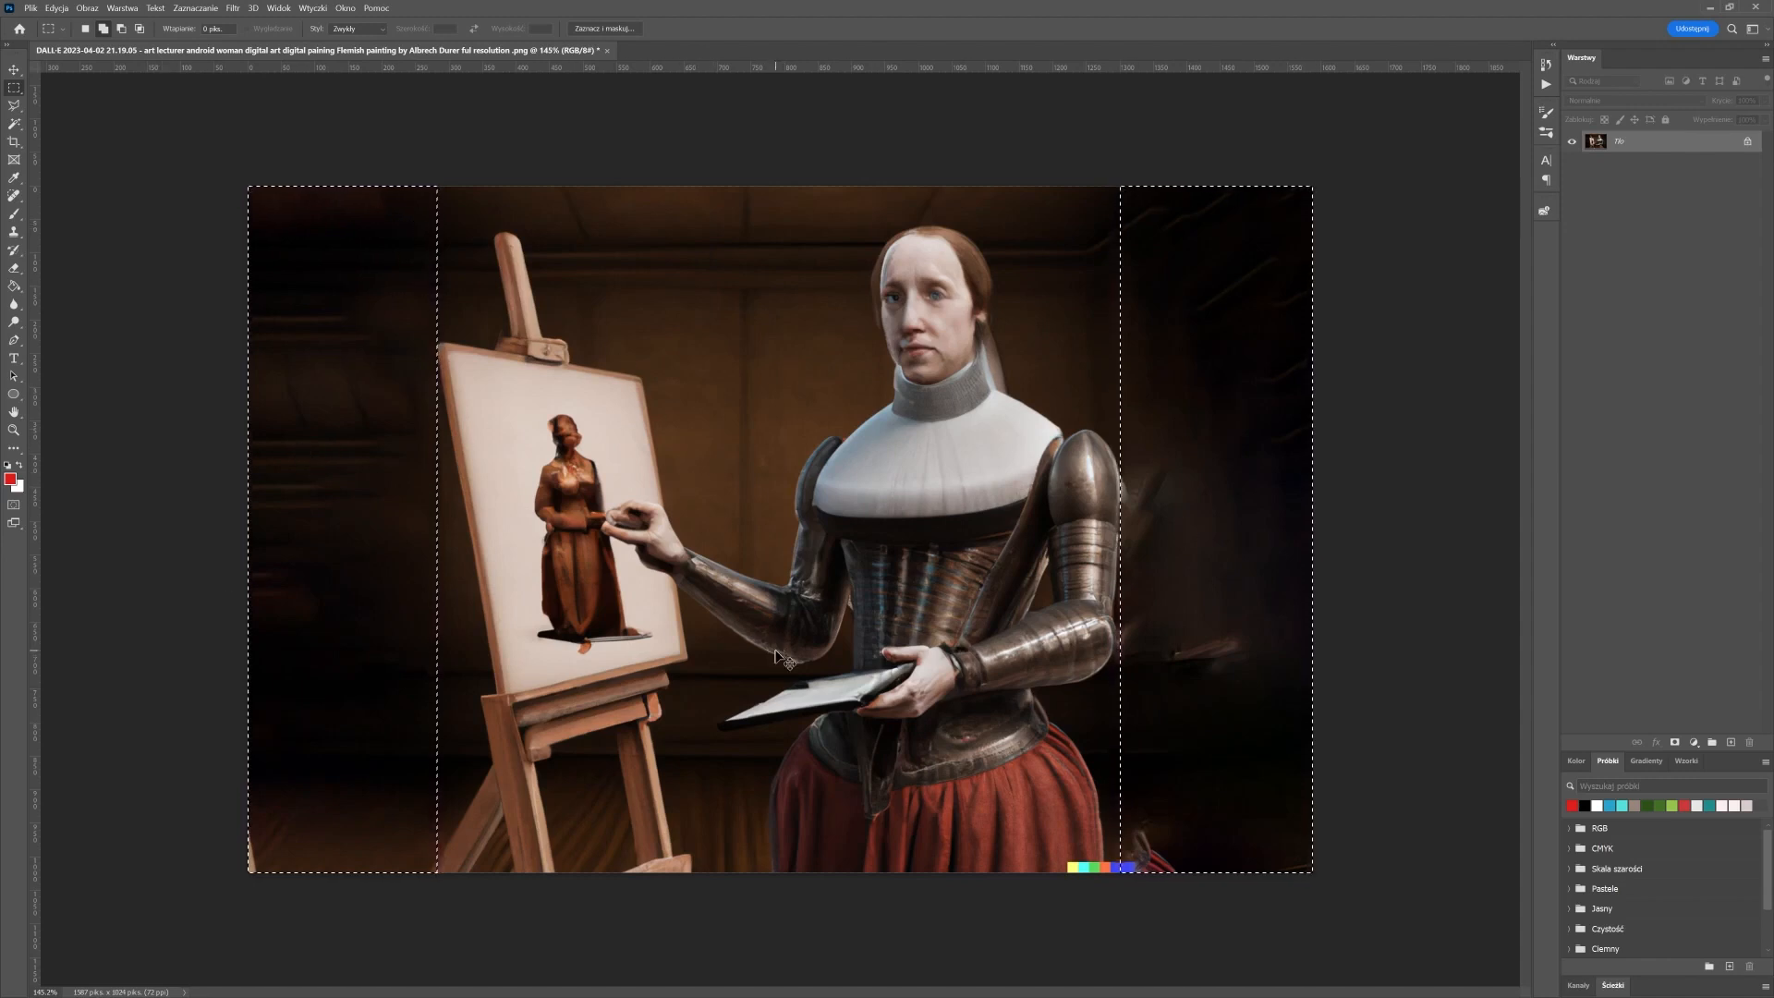
Clear the selection, select the small stray artefact in the image's lower-left corner and fill it with Content-Aware
key("ctrl+d")
left_click_drag(192, 792, 275, 904)
key("shift+BackSpace")
left_click(668, 239)
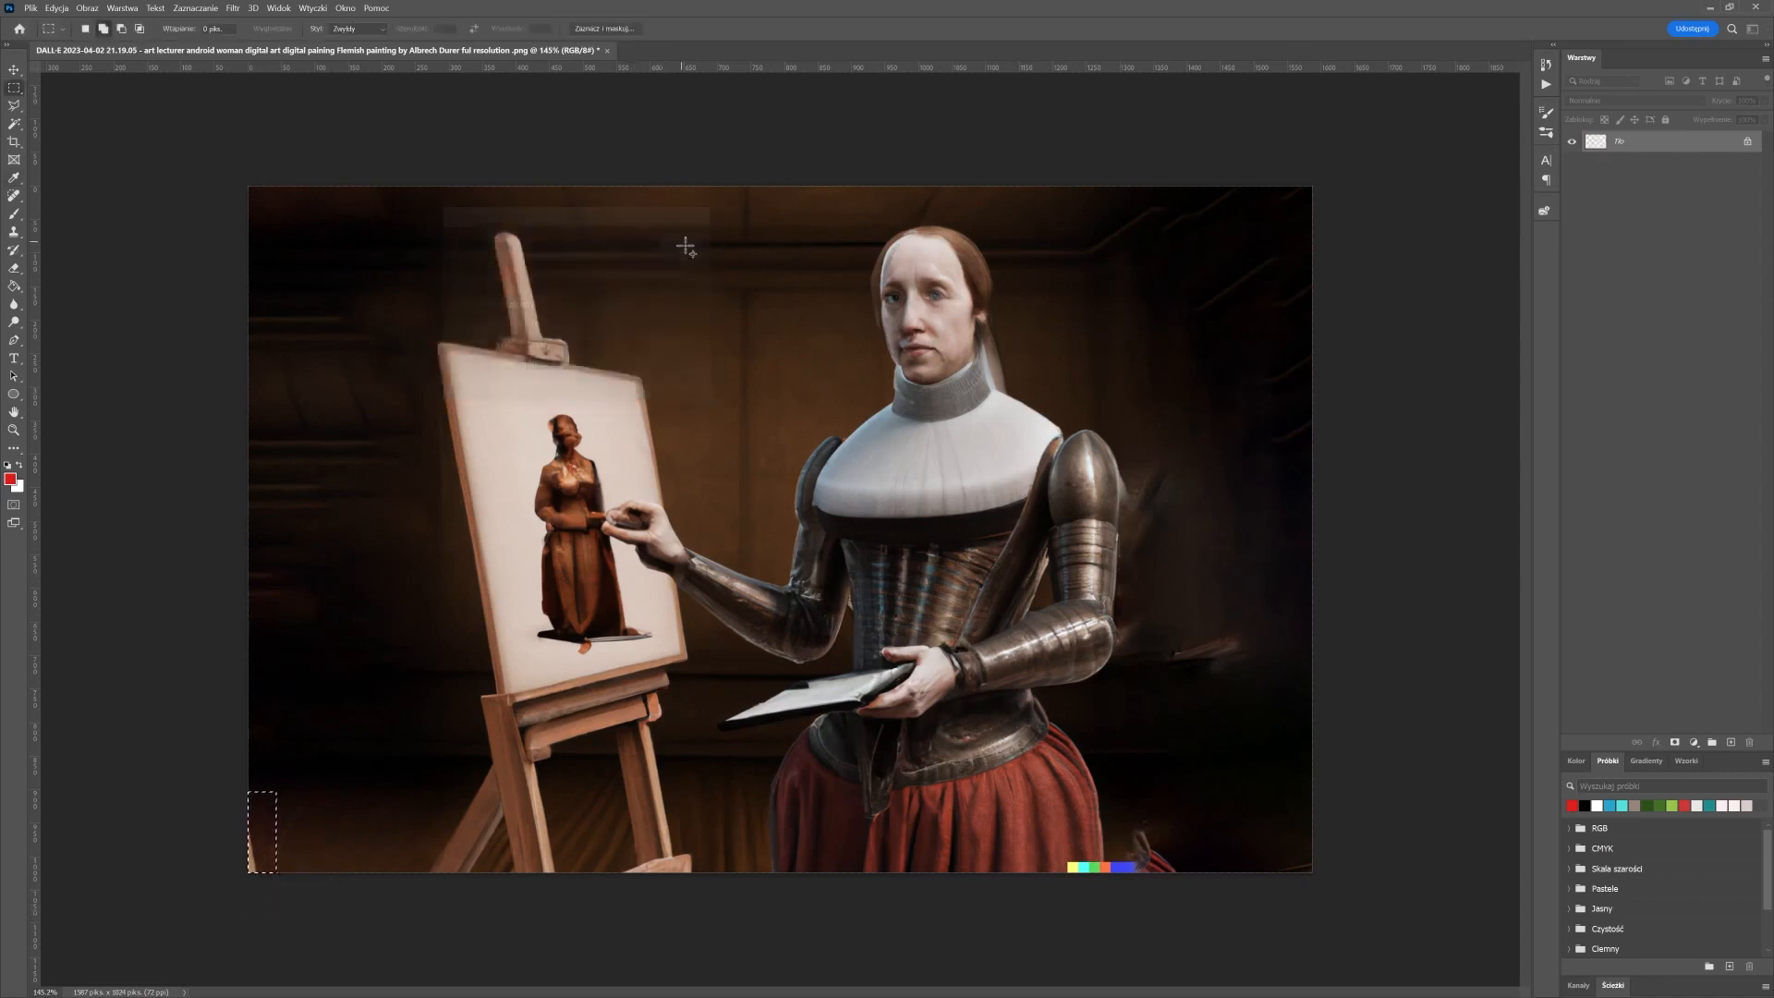
Add the stray artefact beside the skirt's lower-right edge to the selection and fill it using Content-Aware with colour adaptation
left_click_drag(1131, 820, 1241, 912)
key("shift+F5")
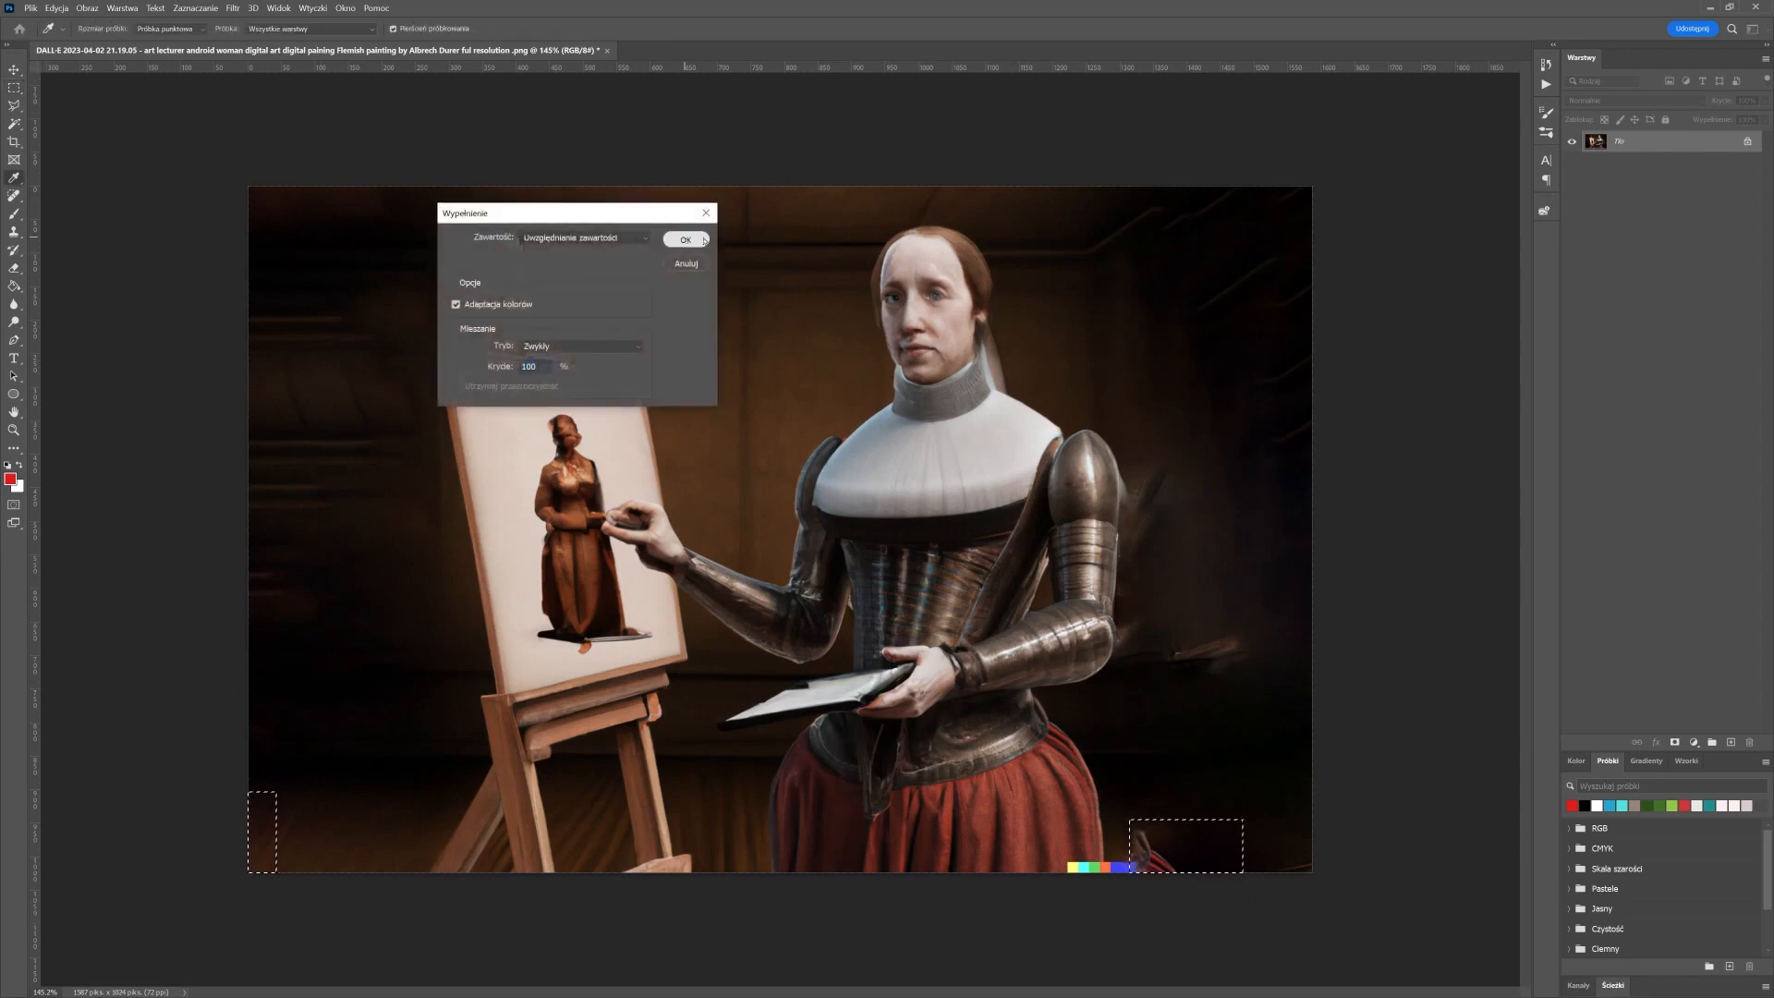
left_click(685, 240)
Extend the selection over the blue part of the colour strip, apply another Content-Aware fill and clear the selection
left_click_drag(1181, 873, 1103, 853)
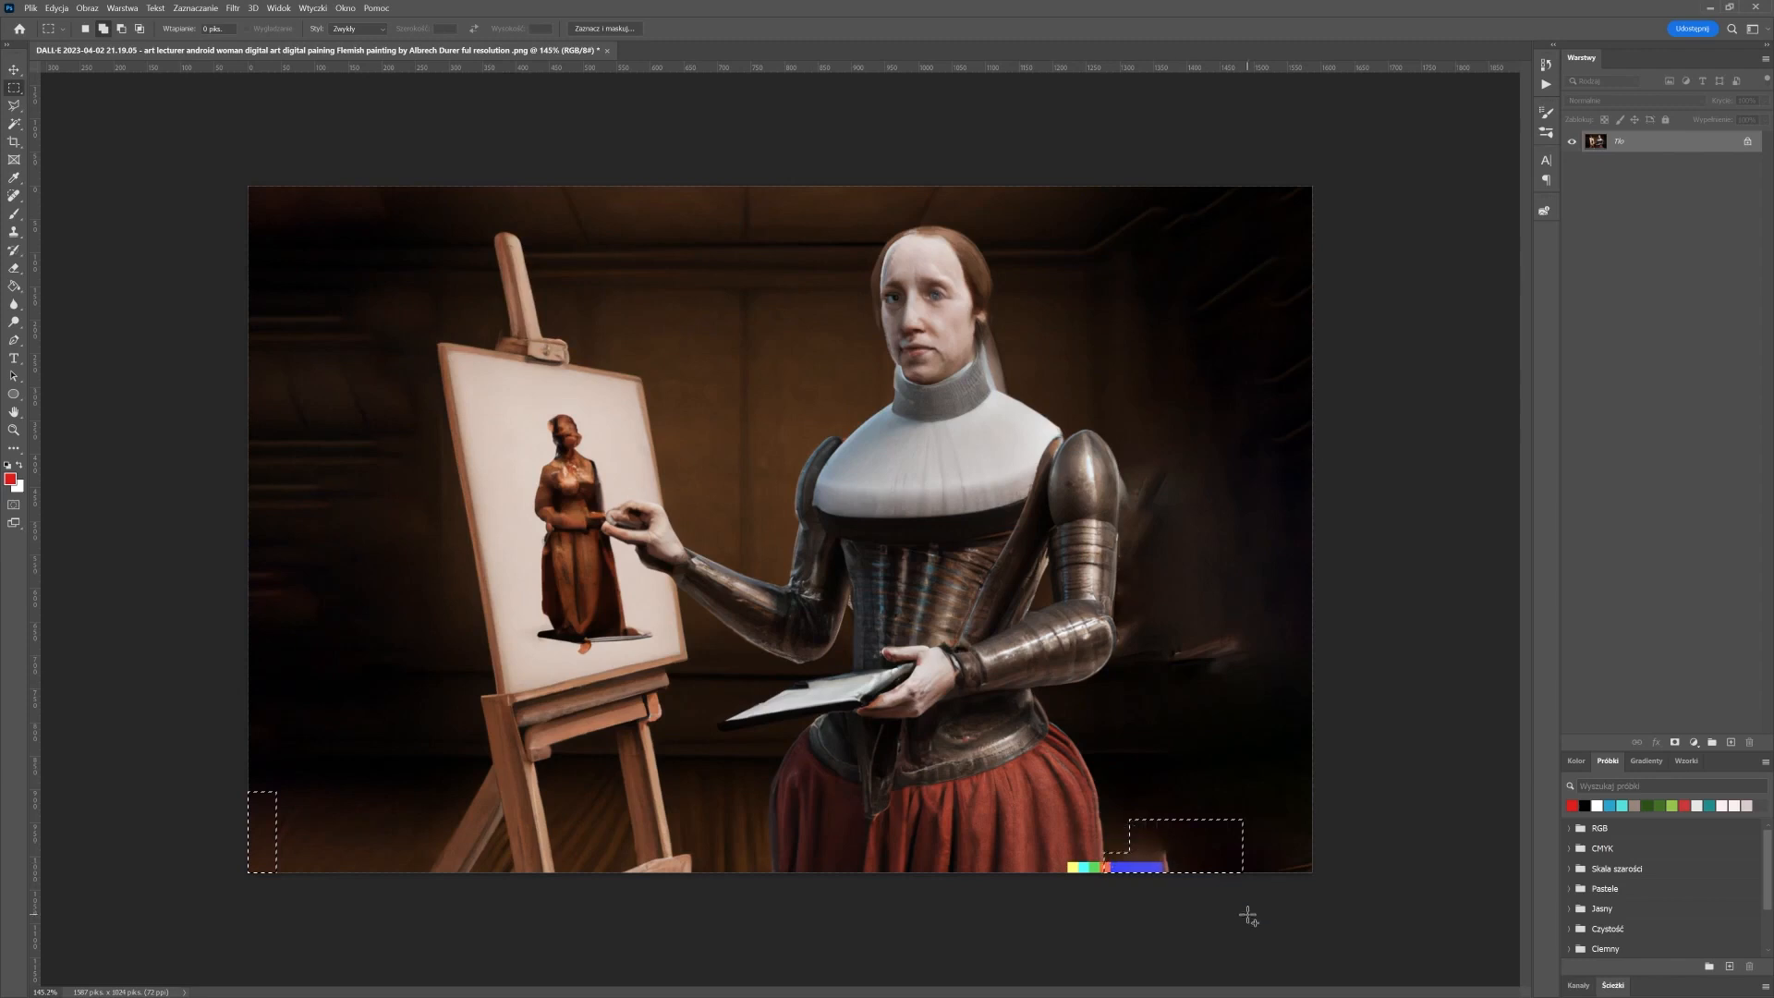
key("shift+F5")
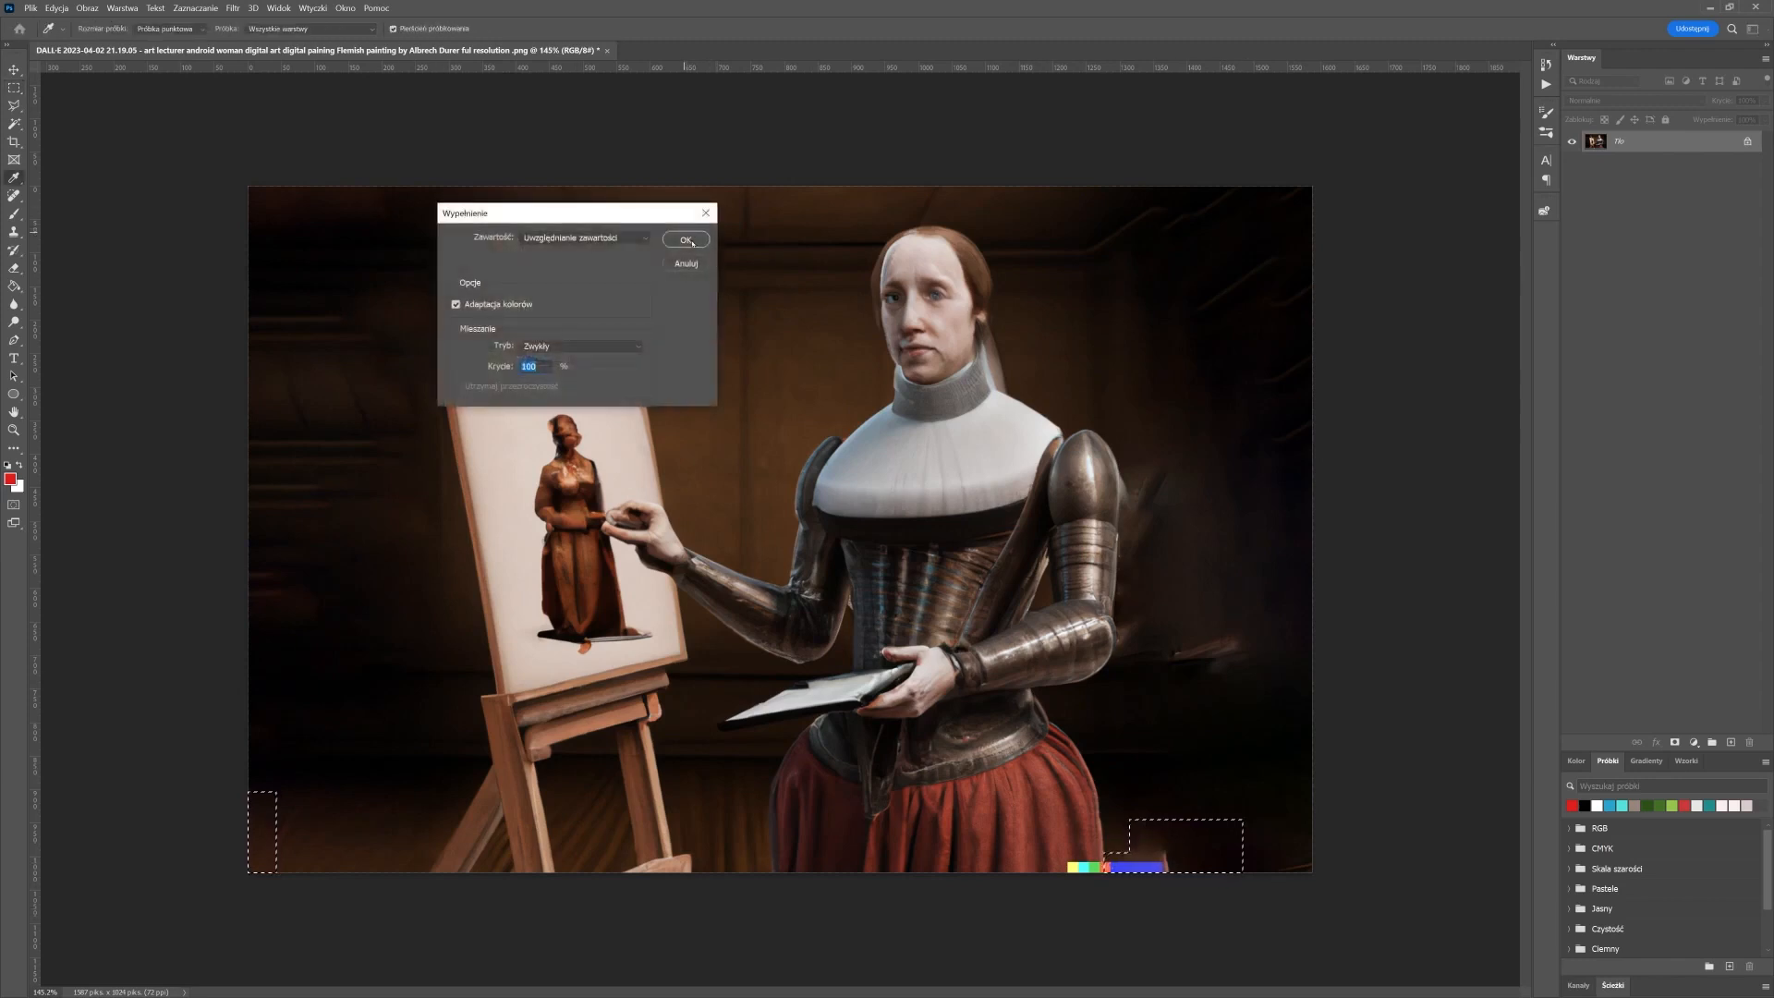
left_click(686, 239)
key("ctrl+d")
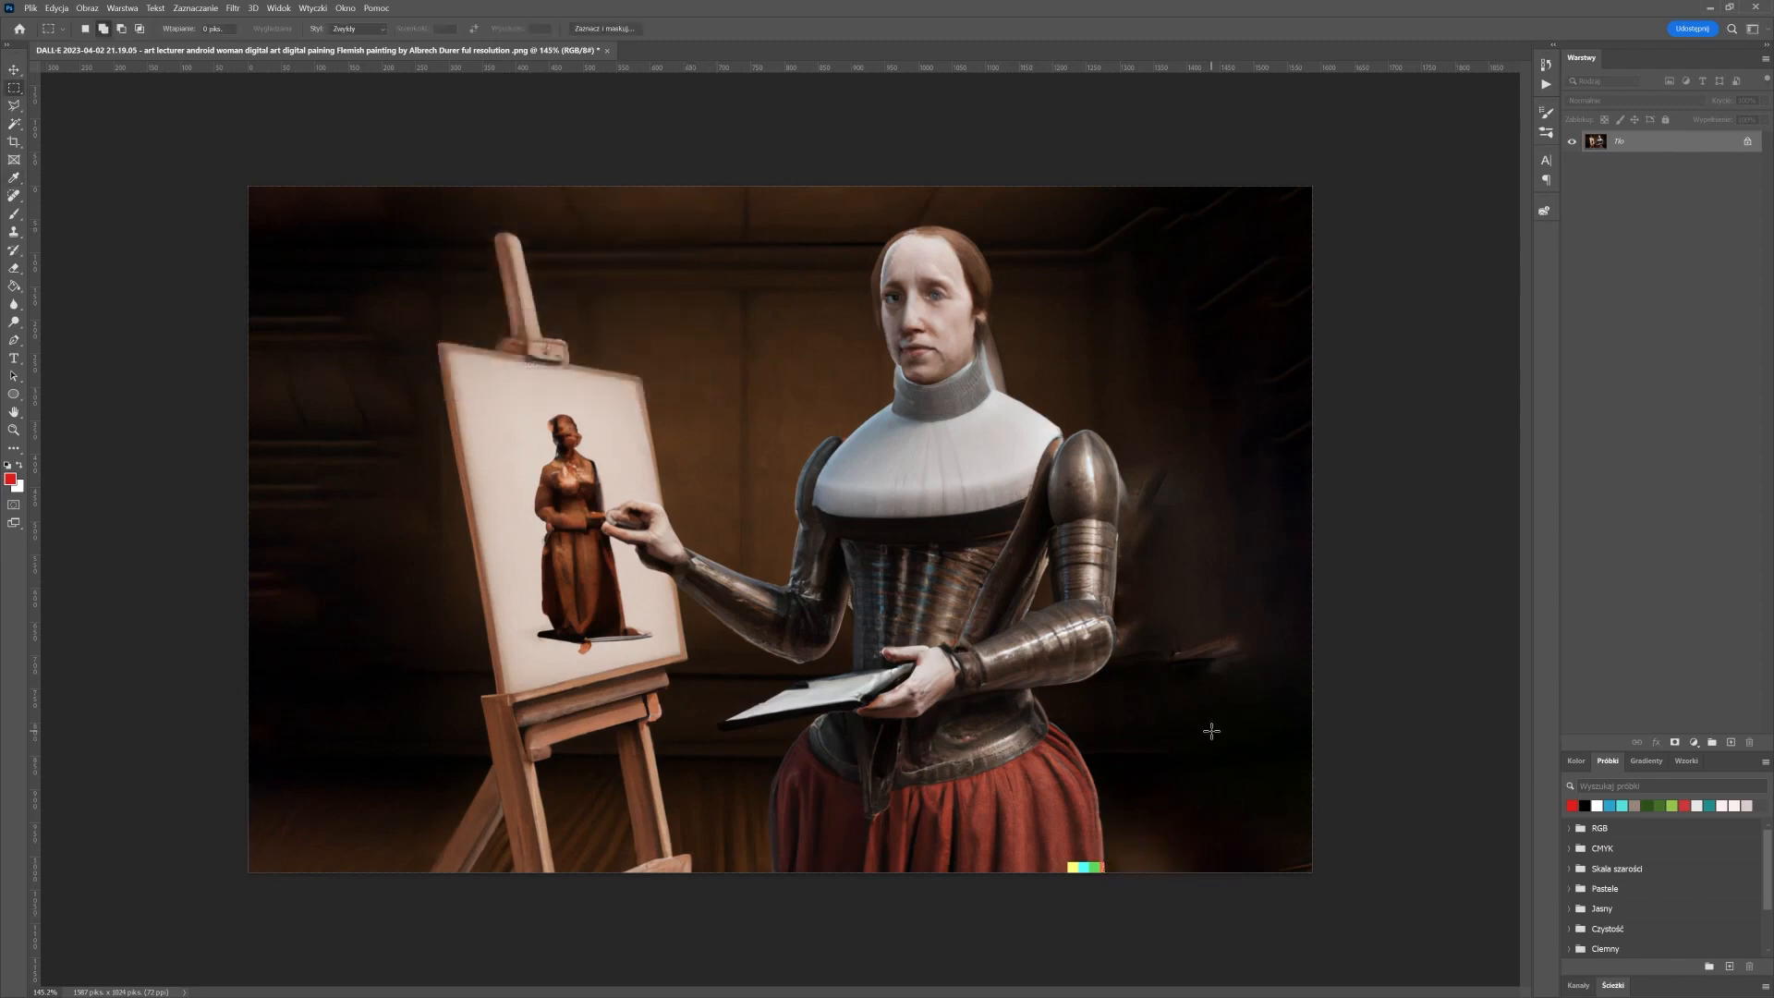
Select the smudges beside the armoured upper arm and elbow on the right, fill them with Content-Aware and deselect
left_click_drag(1124, 455, 1254, 713)
key("shift+F5")
key("Return")
key("shift+F5")
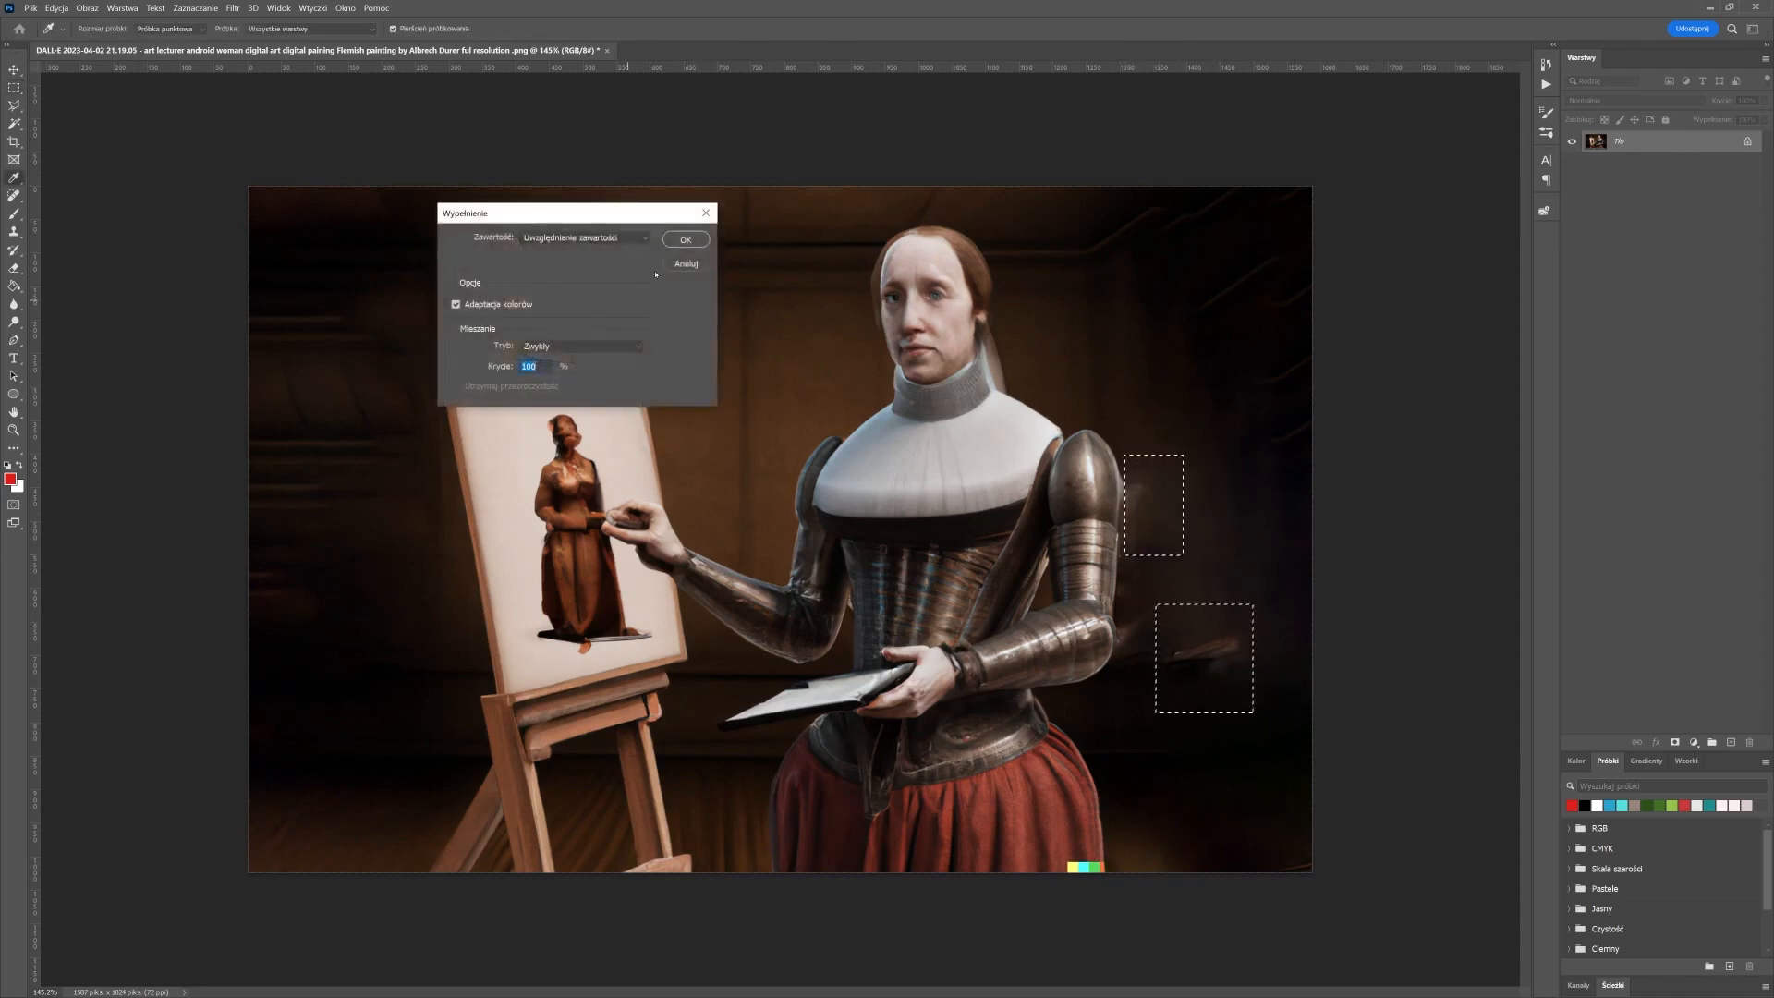
left_click(681, 240)
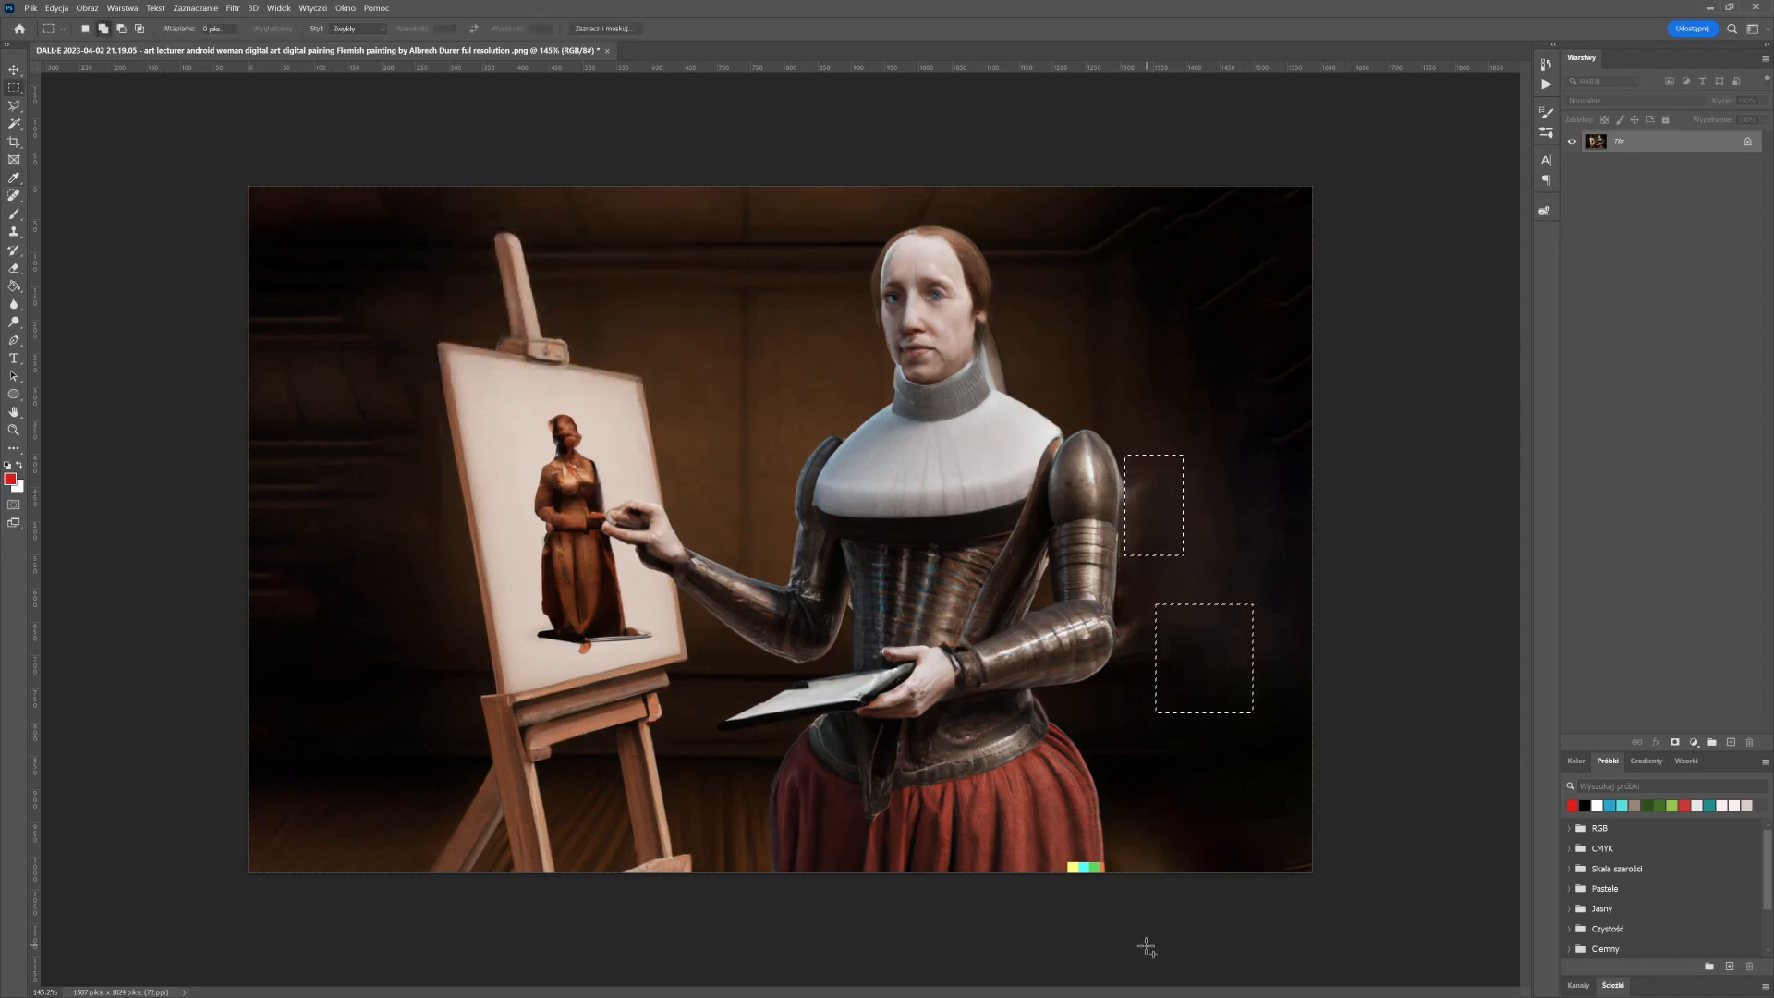
key("ctrl+d")
Select the remaining coloured squares at the skirt's lower edge and replace them with a Content-Aware fill
scroll(1037, 853, "up", 6)
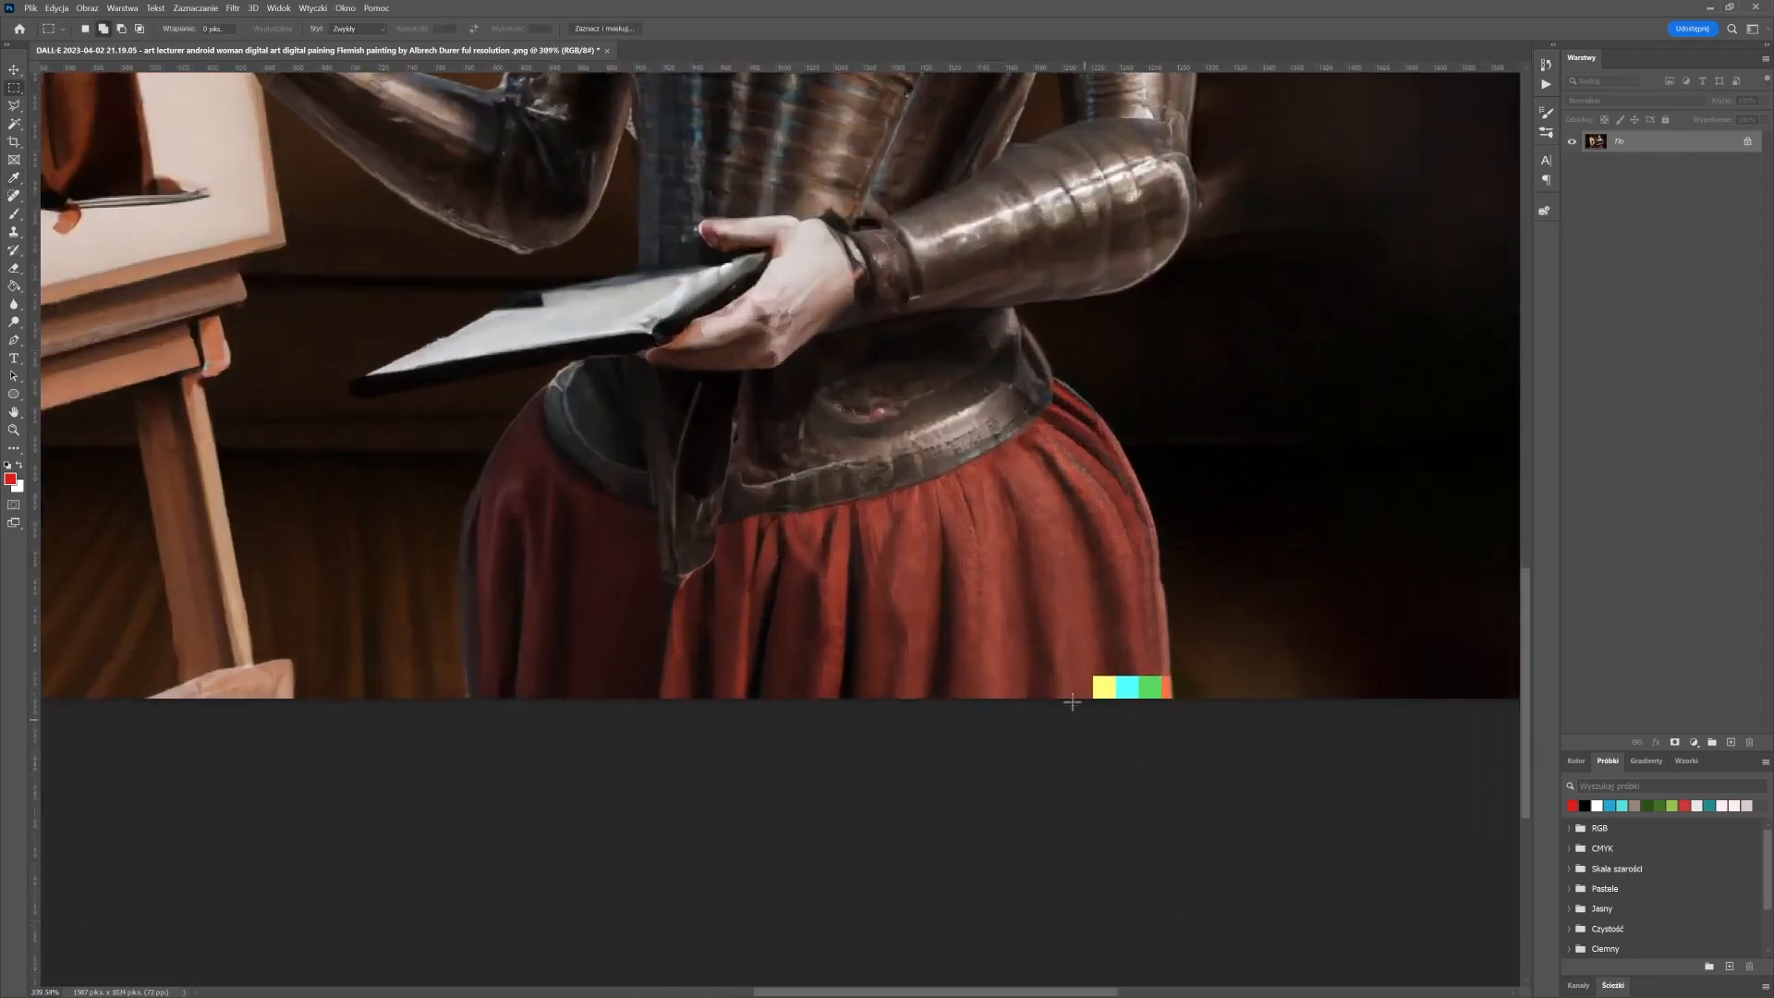
scroll(1072, 702, "up", 1)
left_click_drag(1083, 649, 1208, 781)
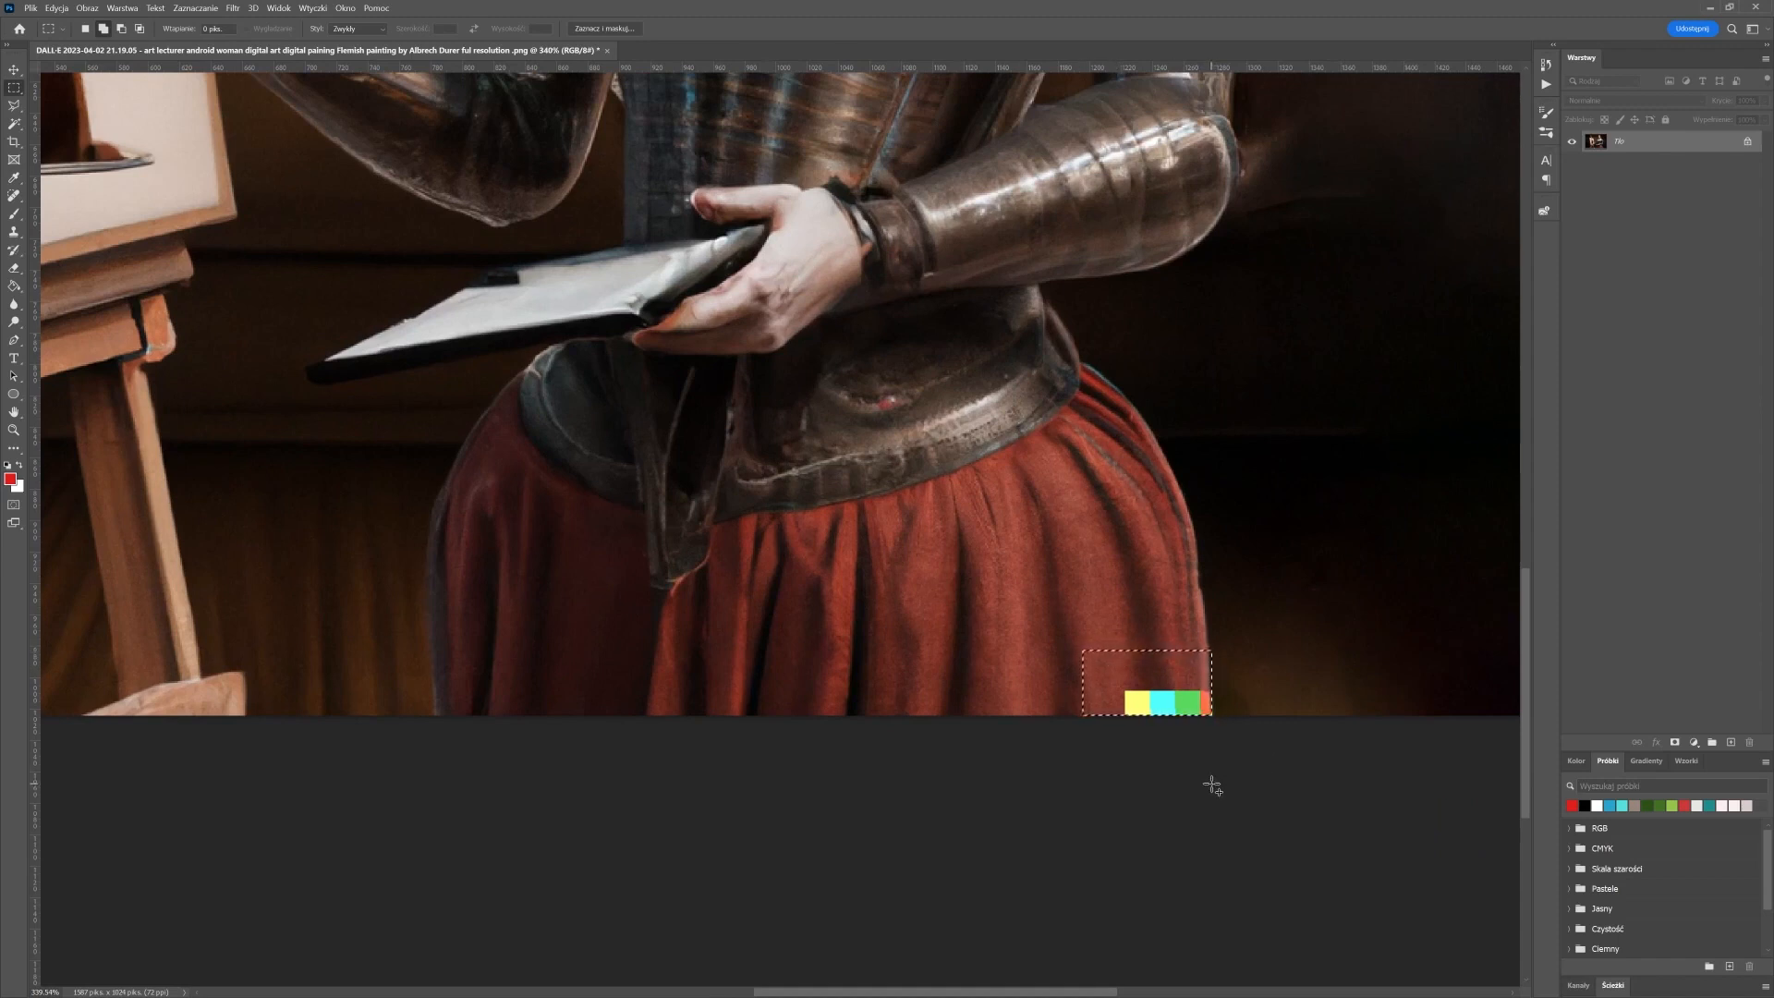
key("shift+BackSpace")
left_click(686, 239)
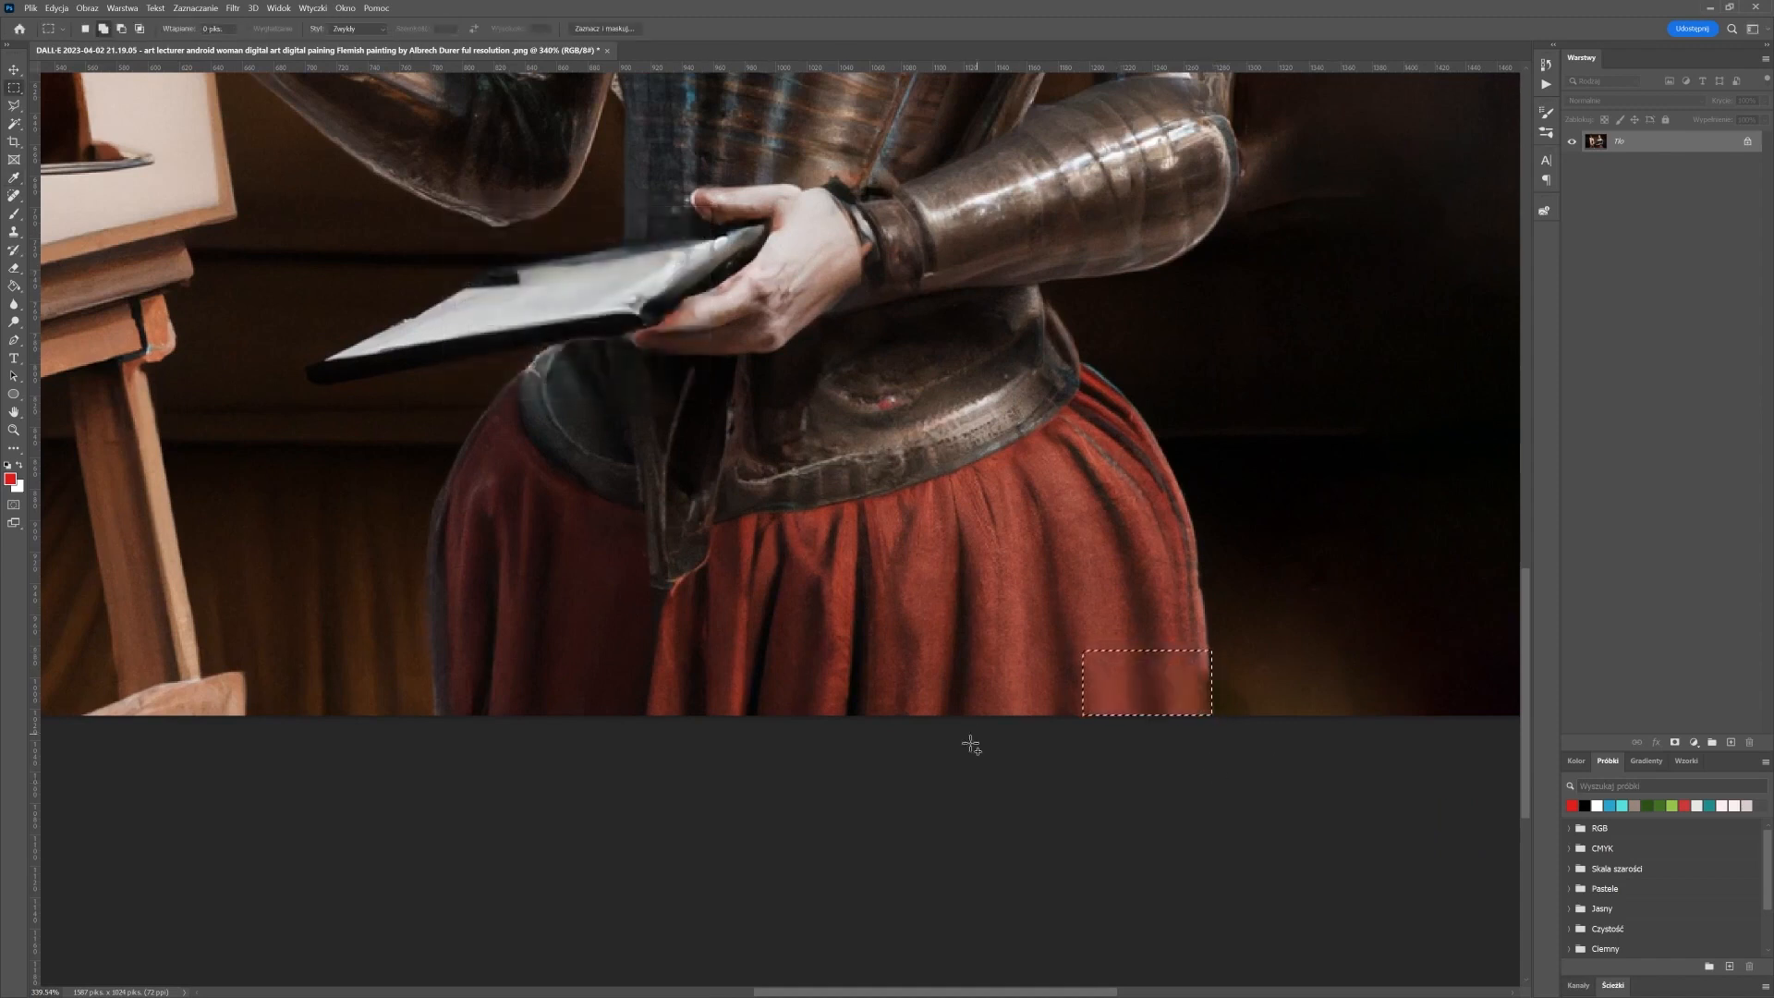
scroll(938, 763, "down", 7)
scroll(937, 763, "up", 1)
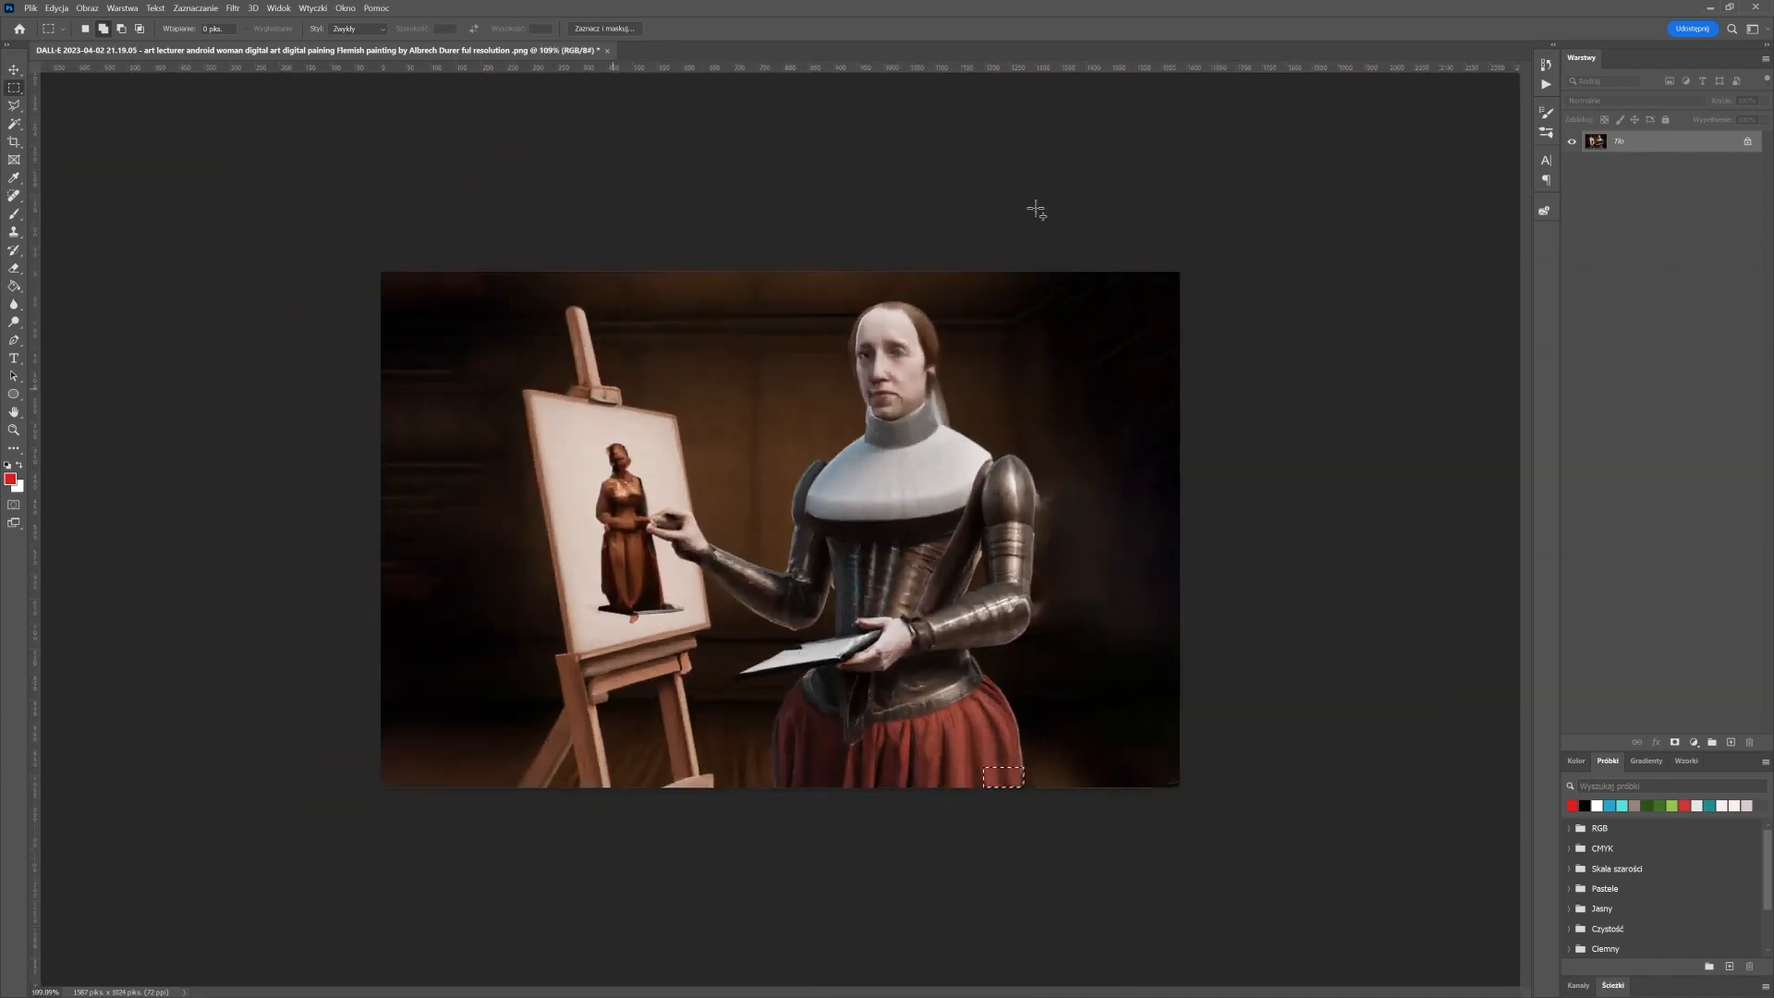
scroll(1090, 627, "up", 1)
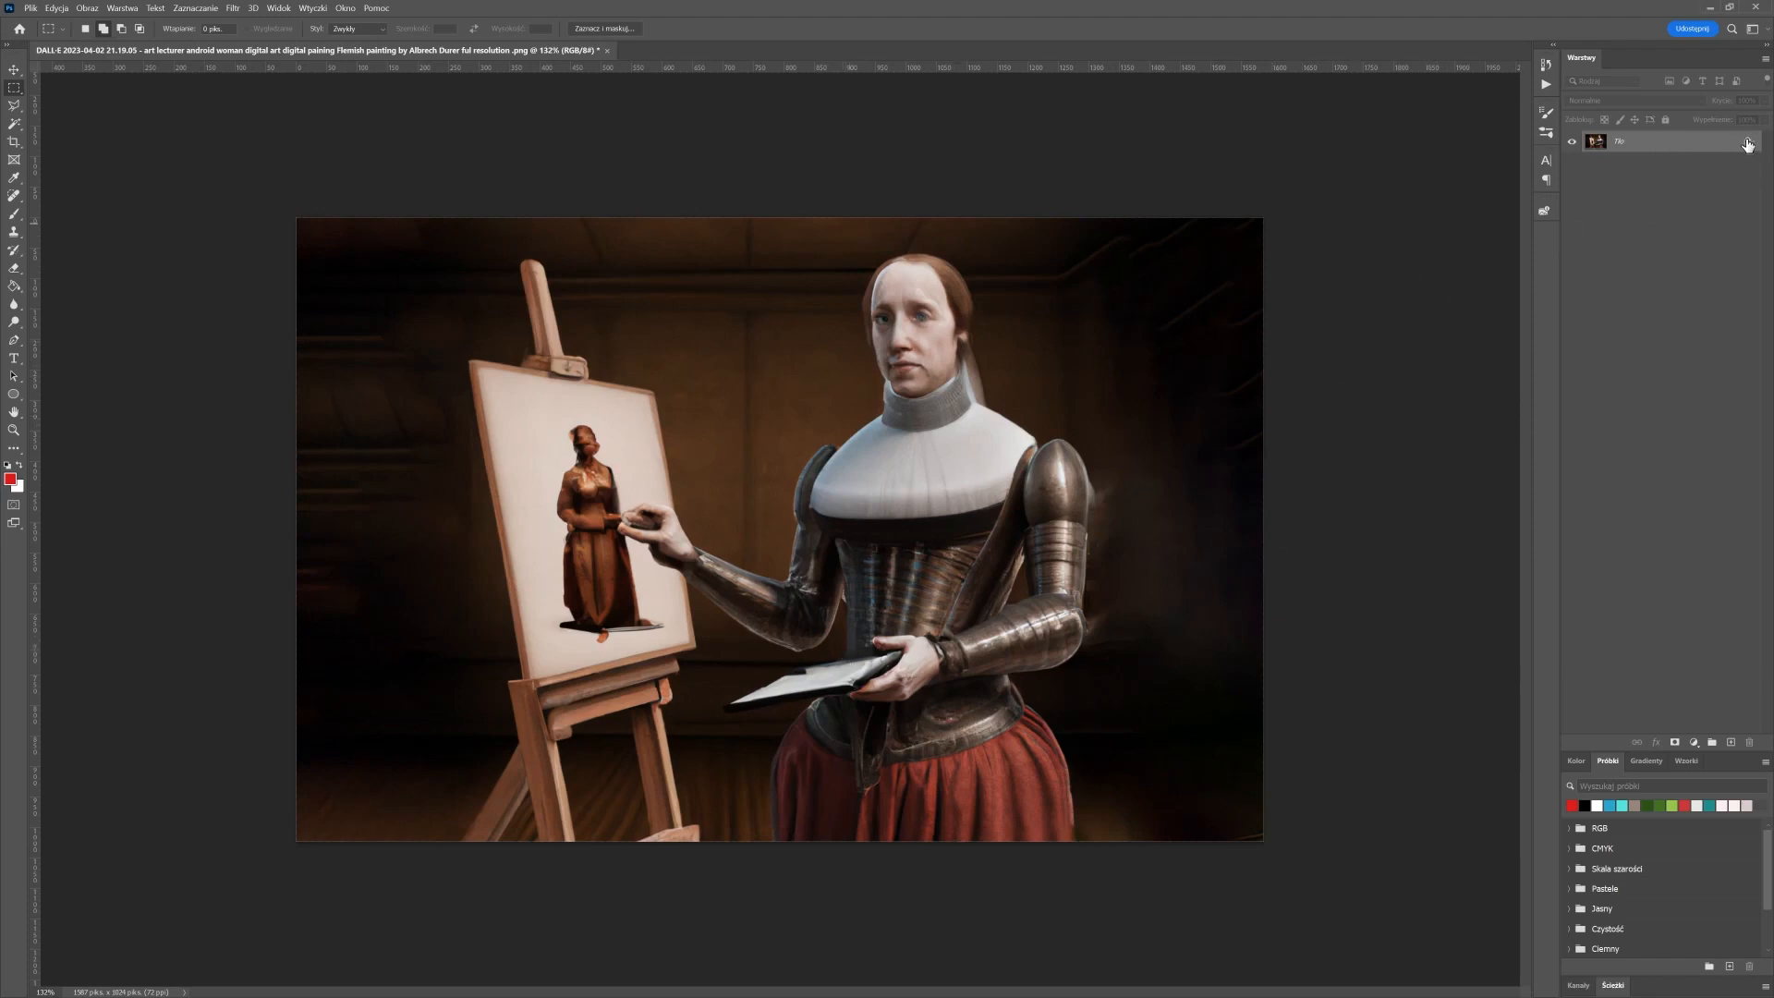
Convert the locked background into a regular layer named "main layer"
key("ctrl+shift+a")
left_click_drag(448, 483, 681, 344)
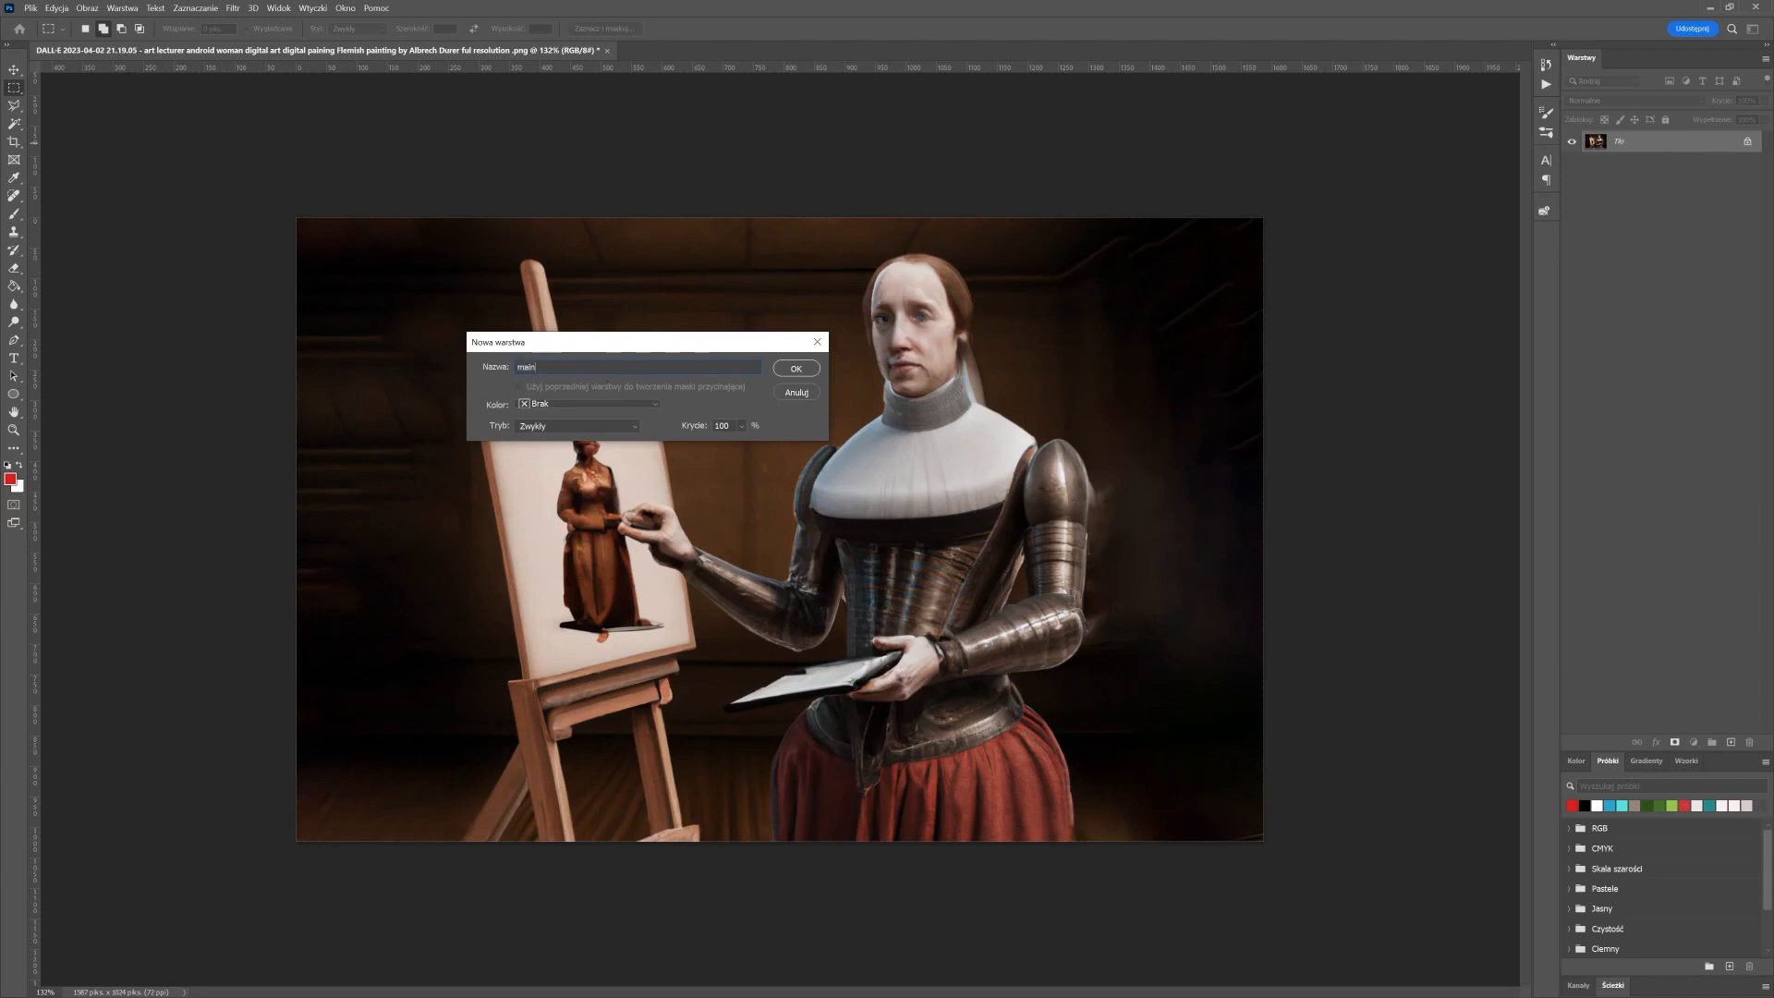
type("r")
key("Return")
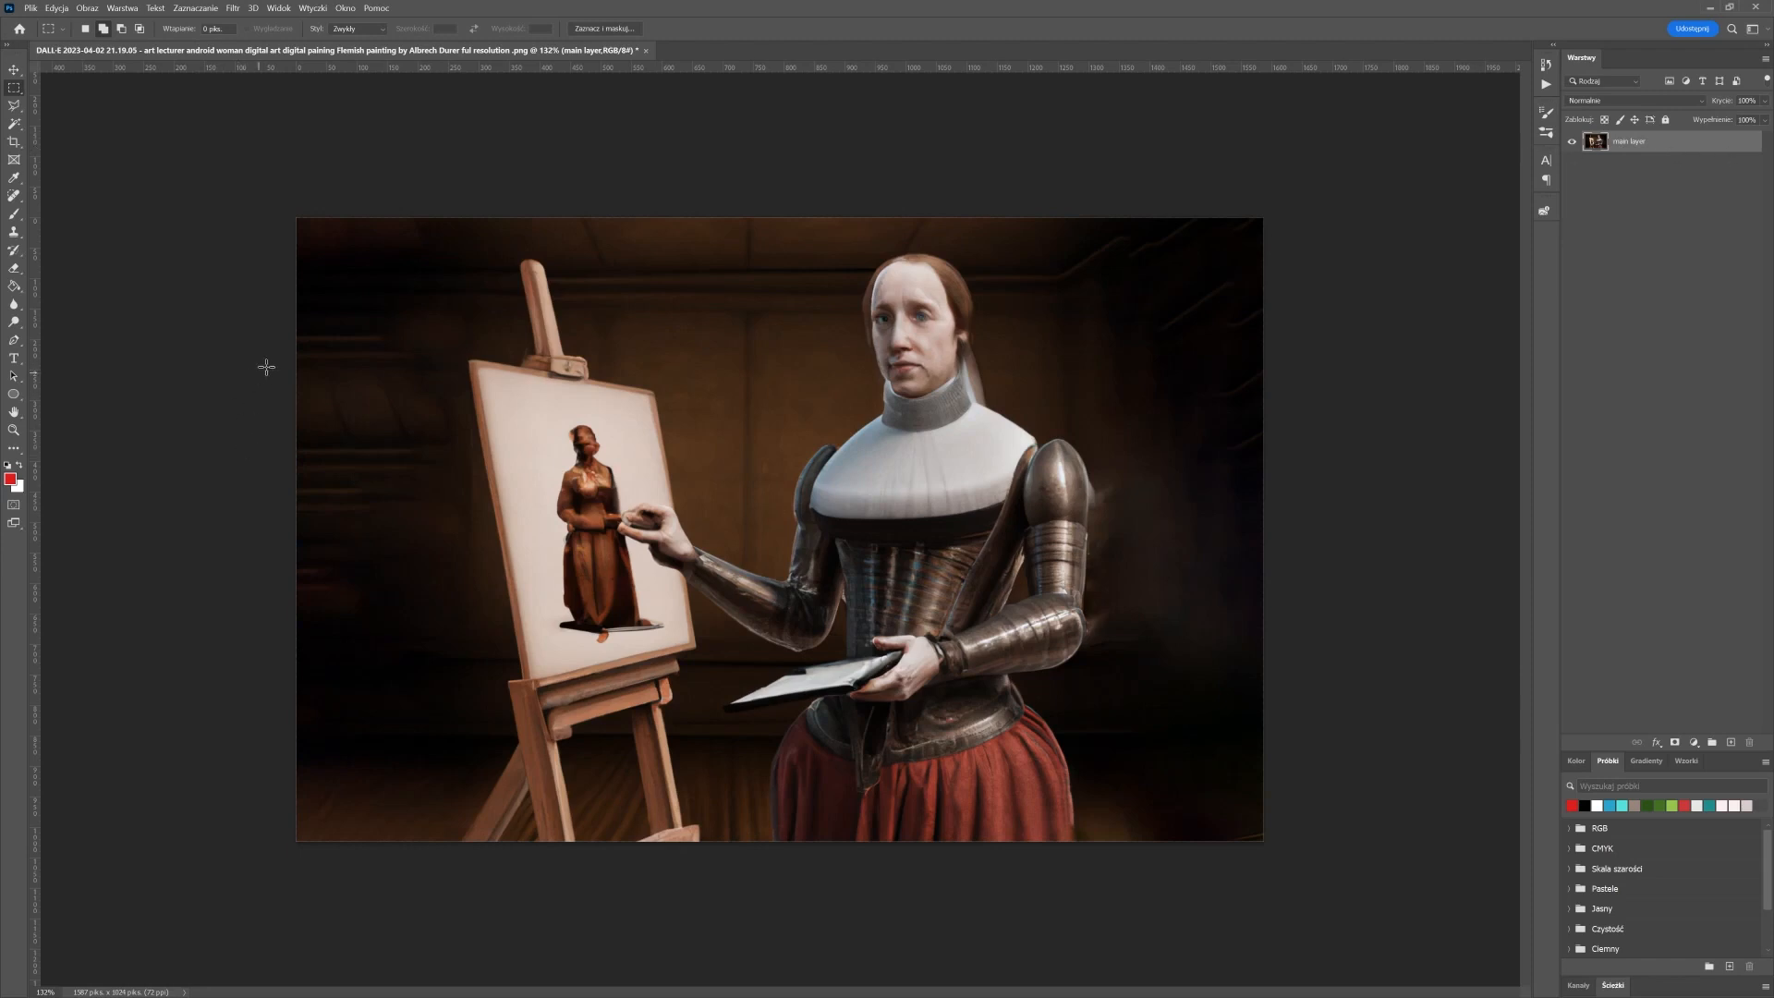
Select one rectangular area left of the easel and one right of the figure, try deleting their contents and undo the deletions
left_click_drag(297, 326, 435, 583)
key("Delete")
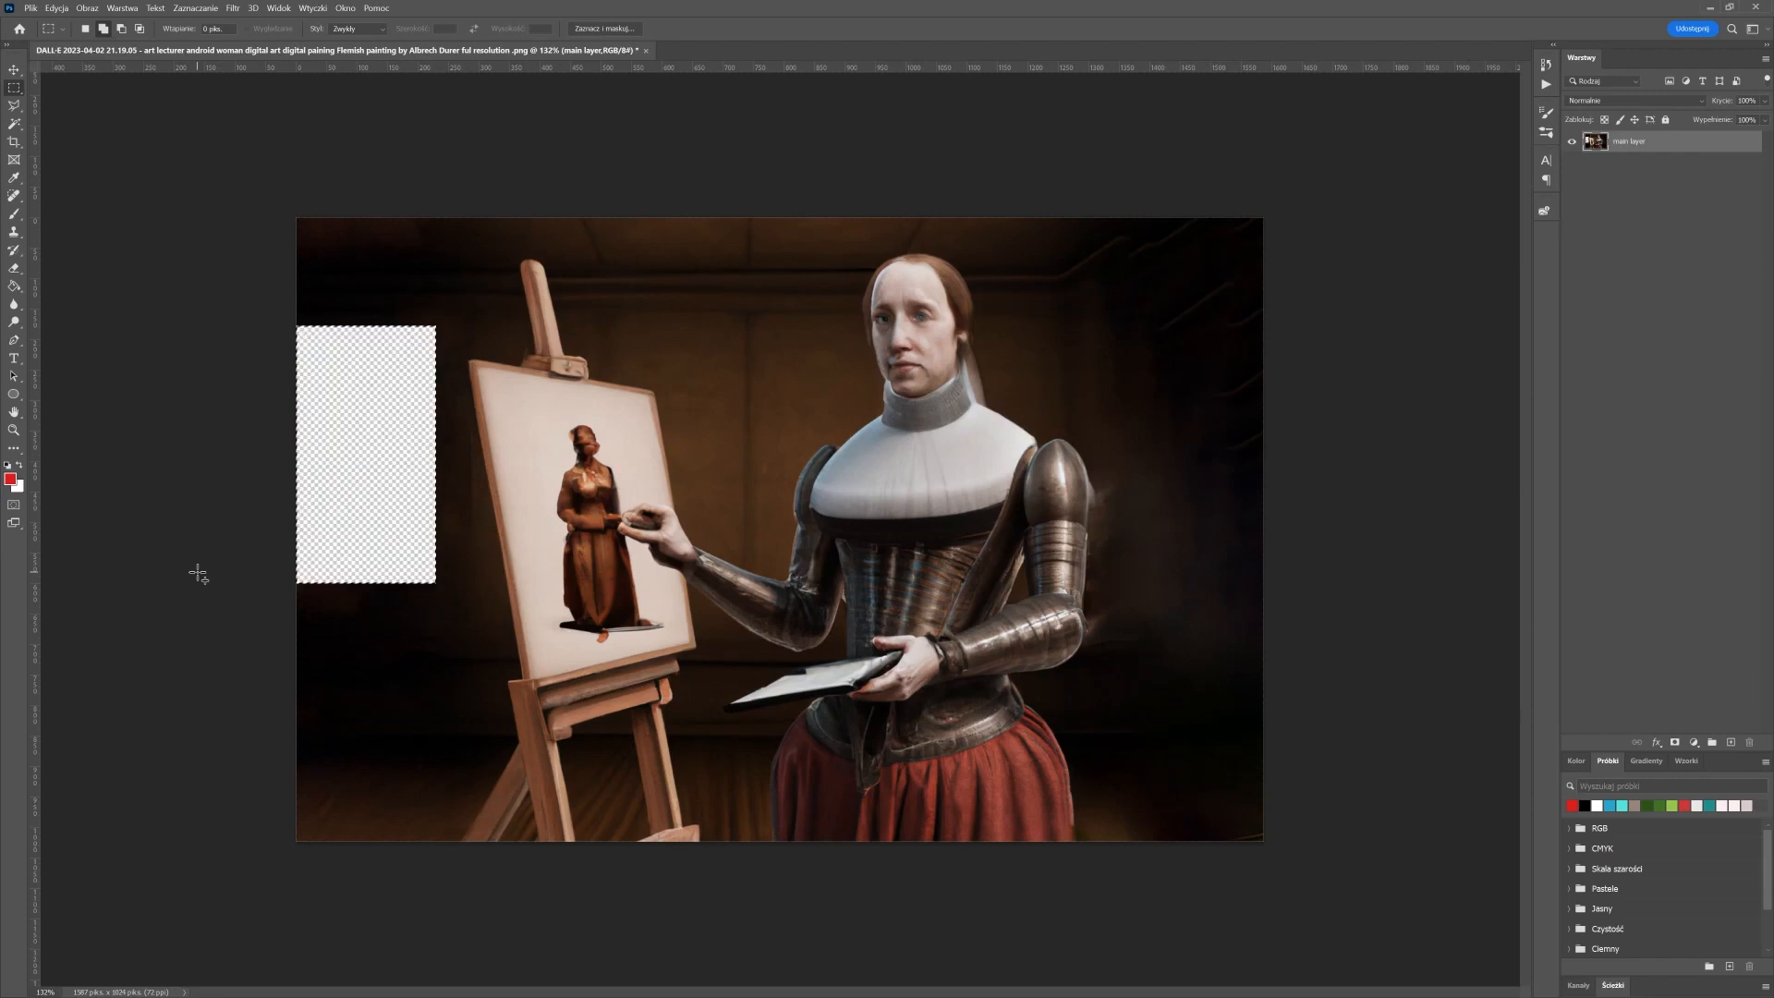
key("ctrl+z")
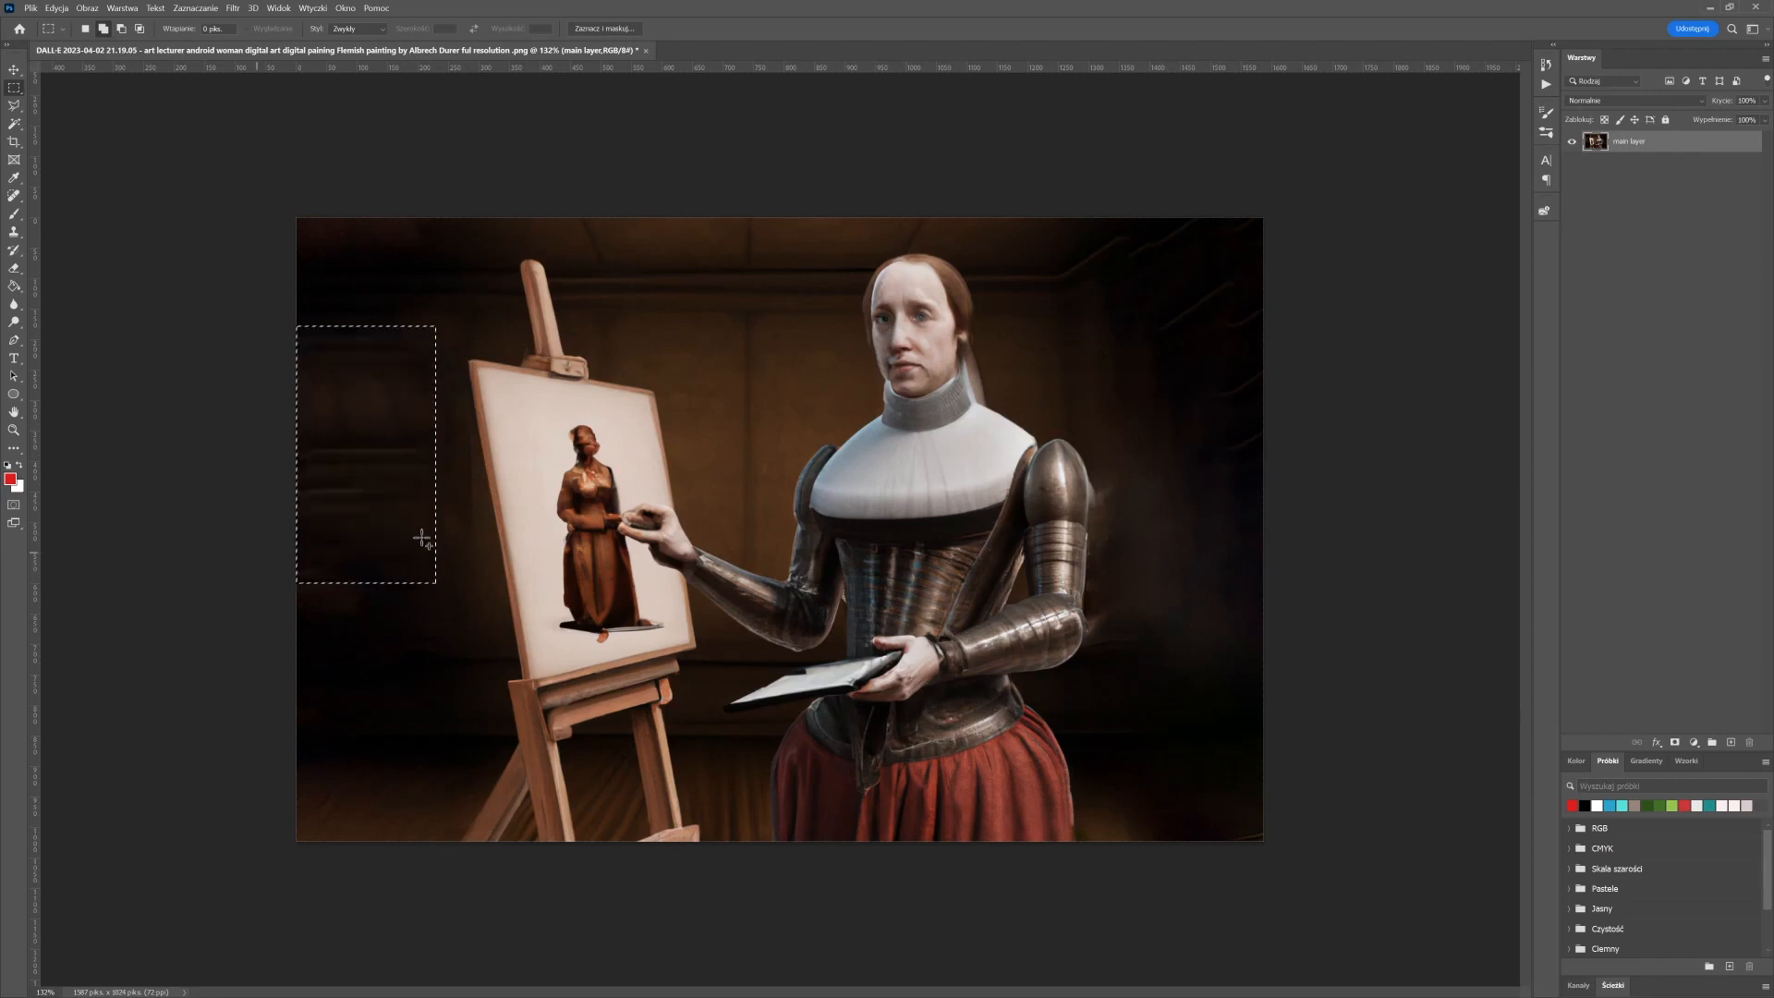
left_click_drag(1096, 389, 1239, 568)
key("Delete")
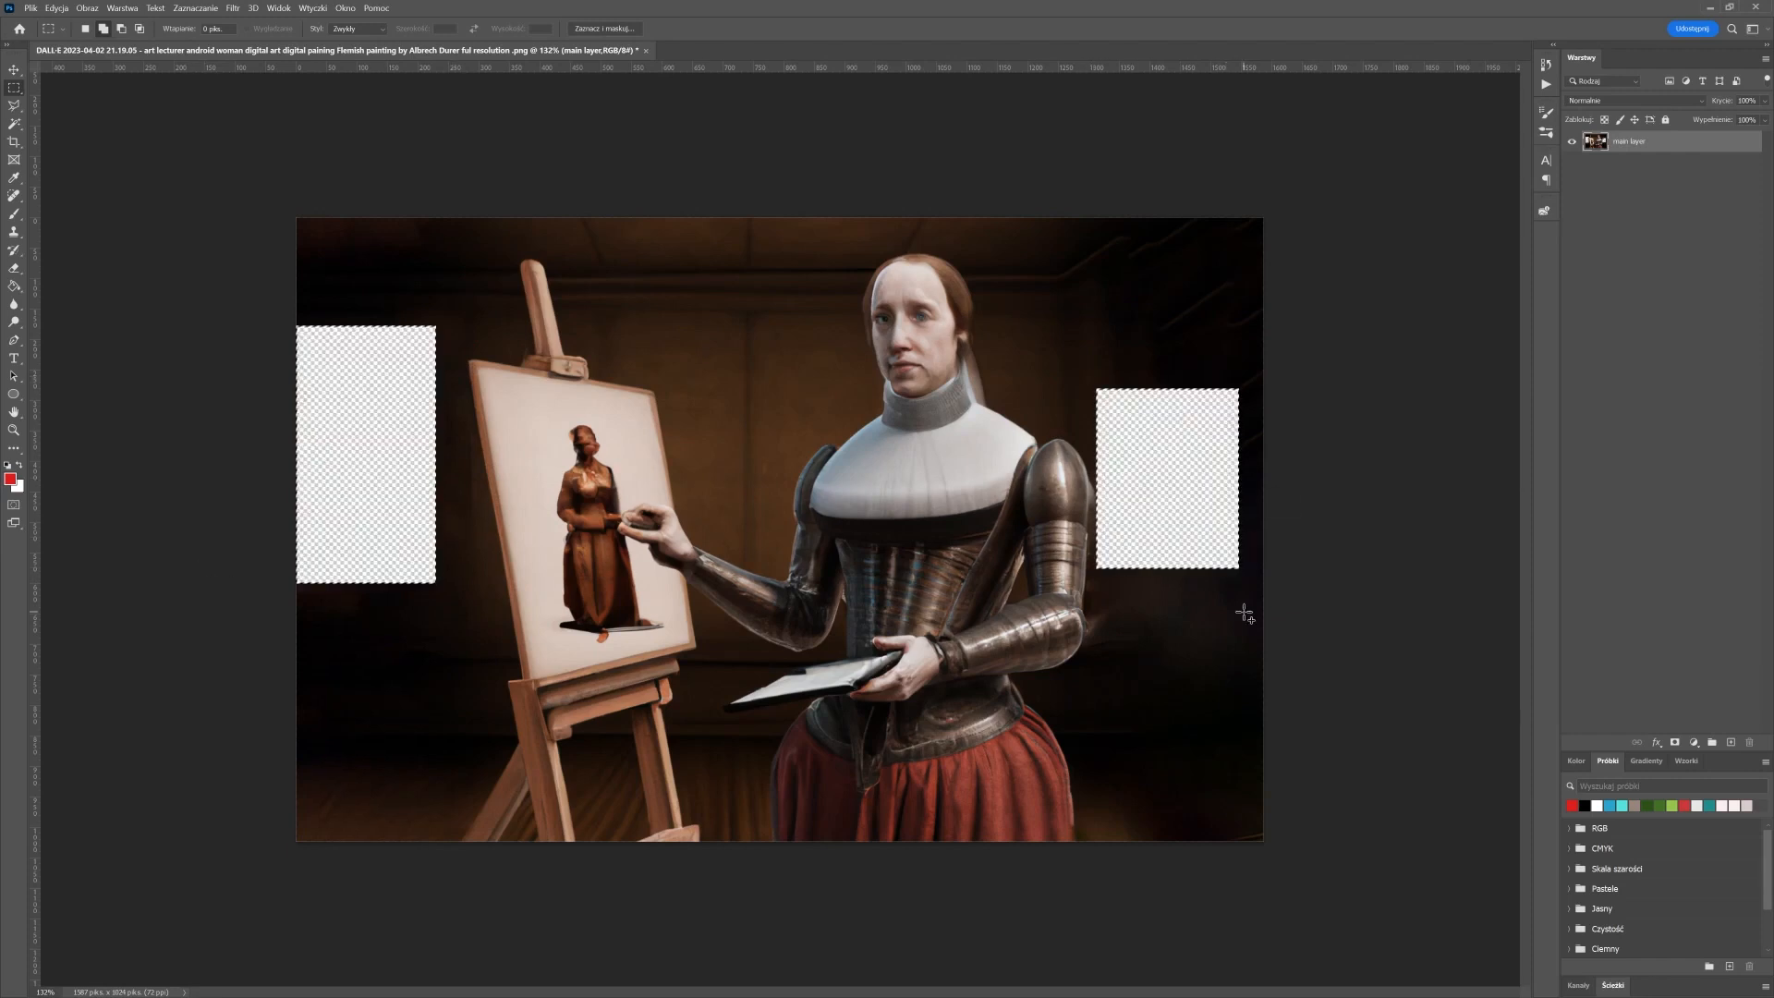
key("ctrl+d")
key("ctrl+z")
key("ctrl+z")
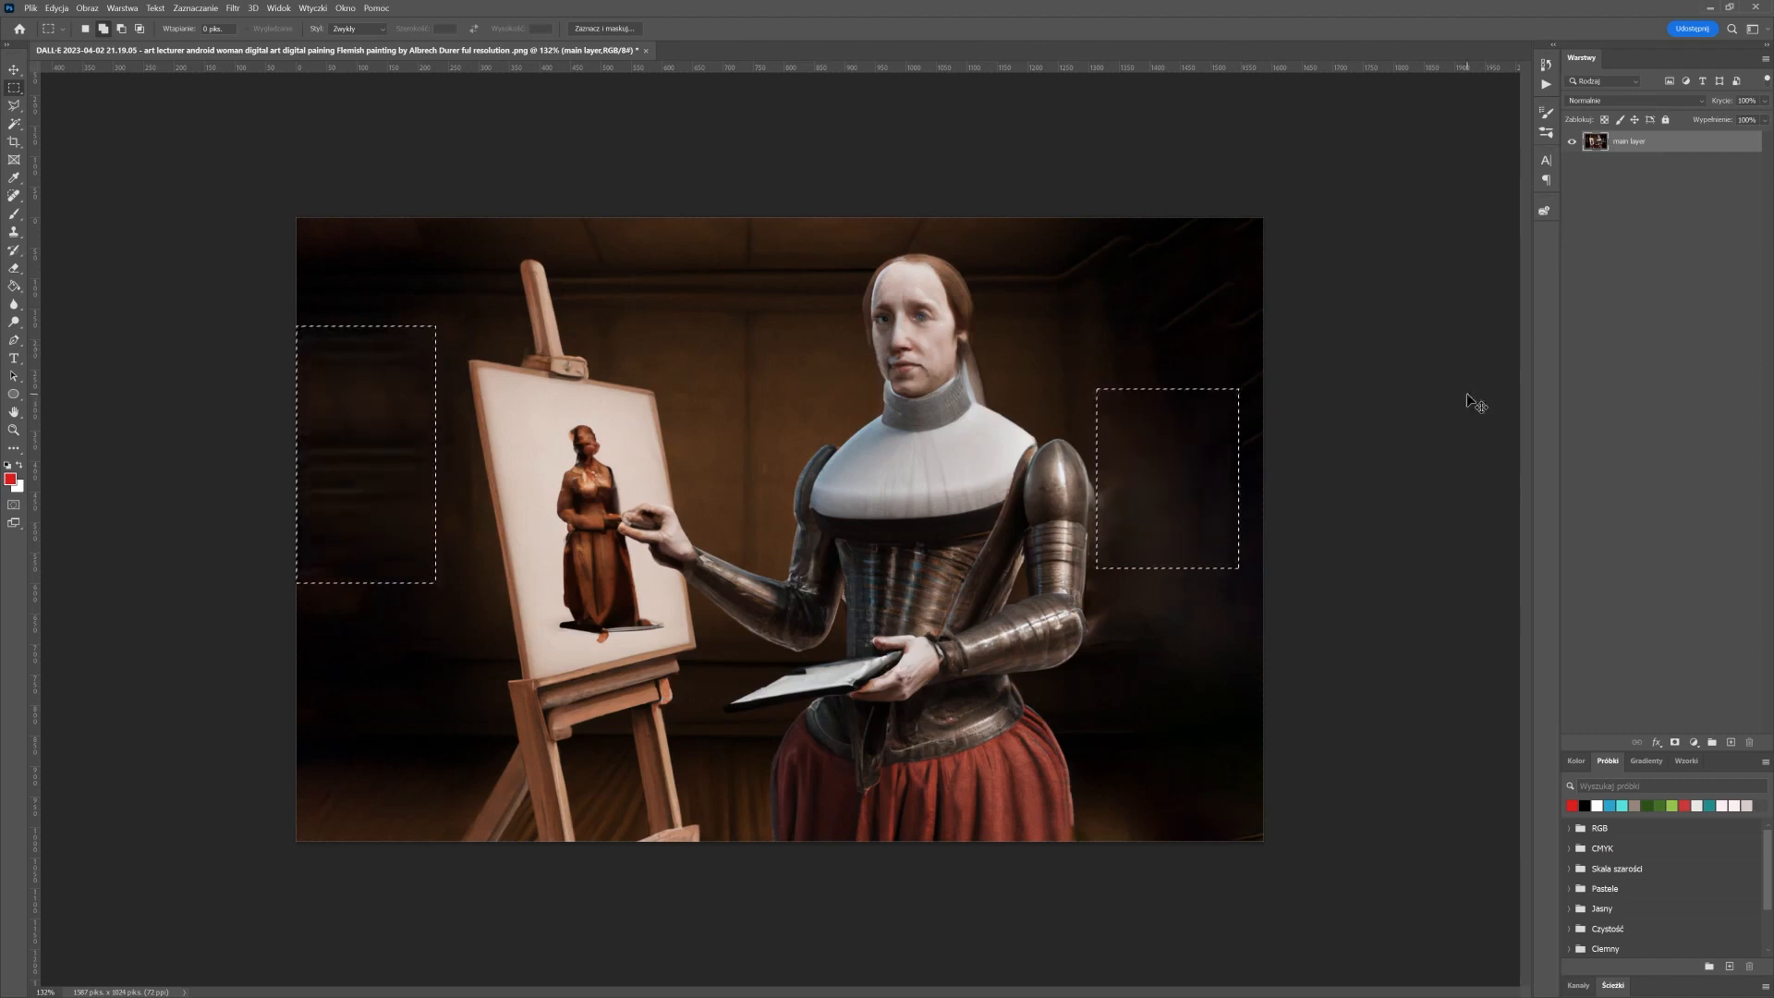
Flatten the image so the layer becomes a locked background again
key("ctrl+h")
key("ctrl+h")
right_click(1633, 144)
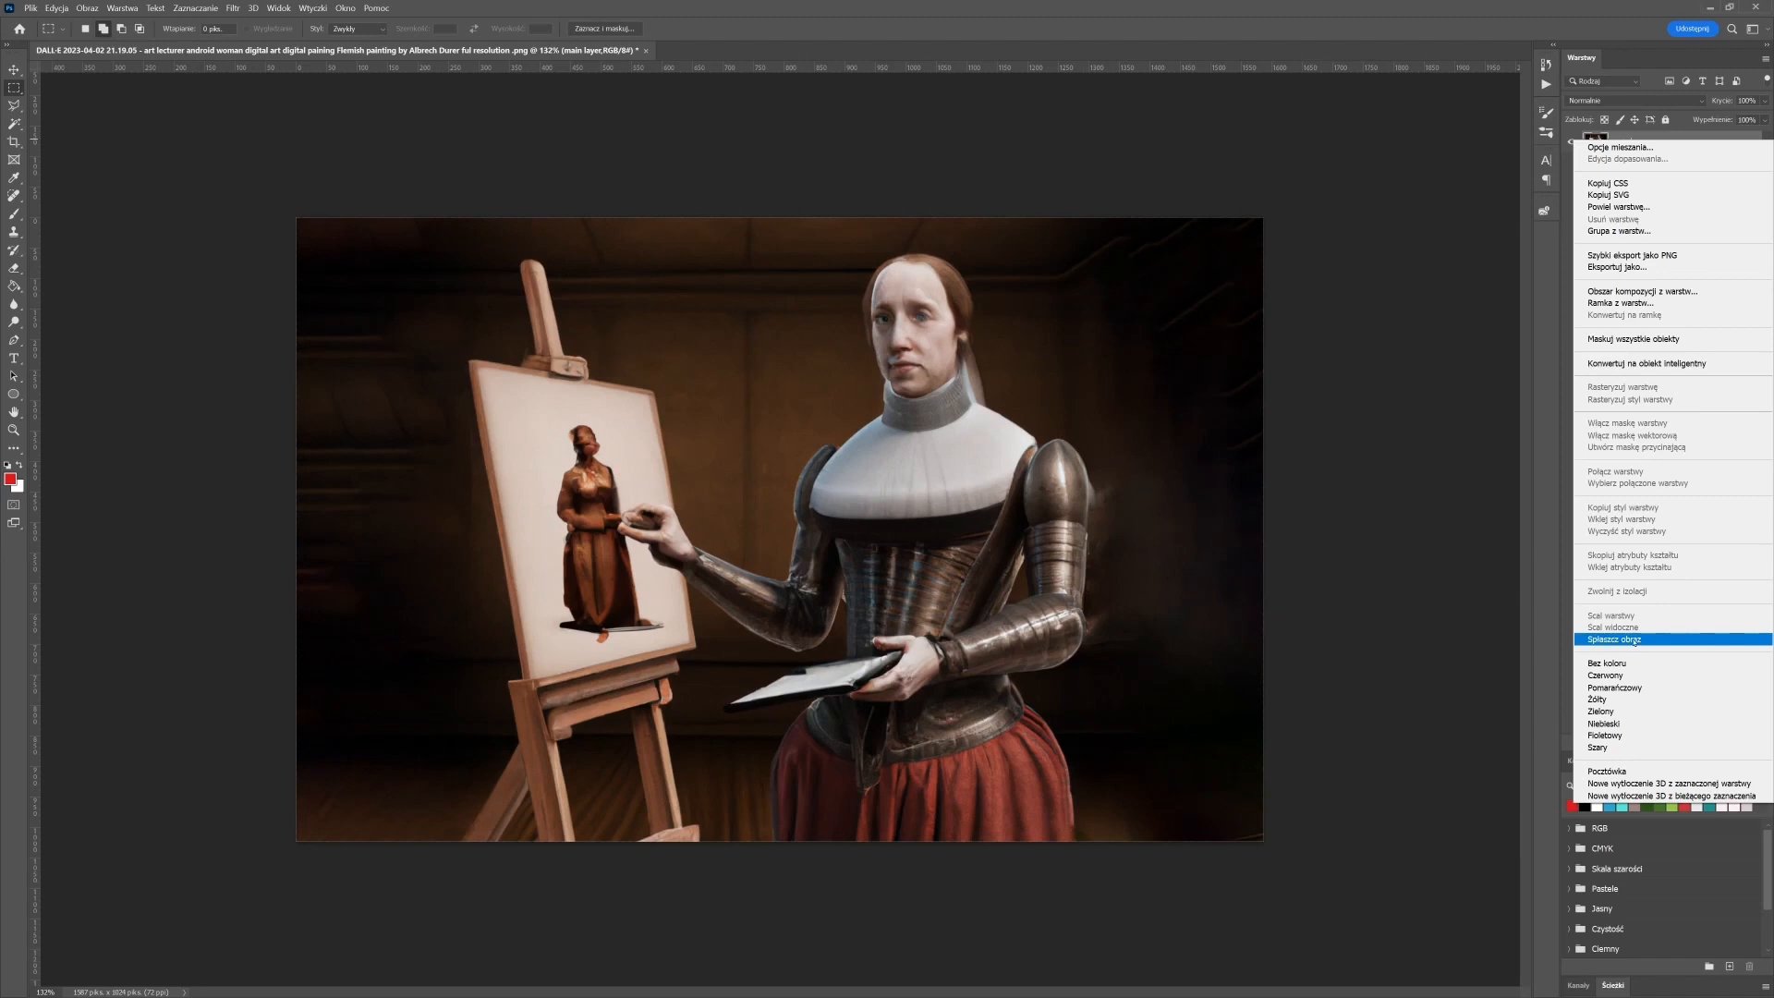
left_click(1635, 640)
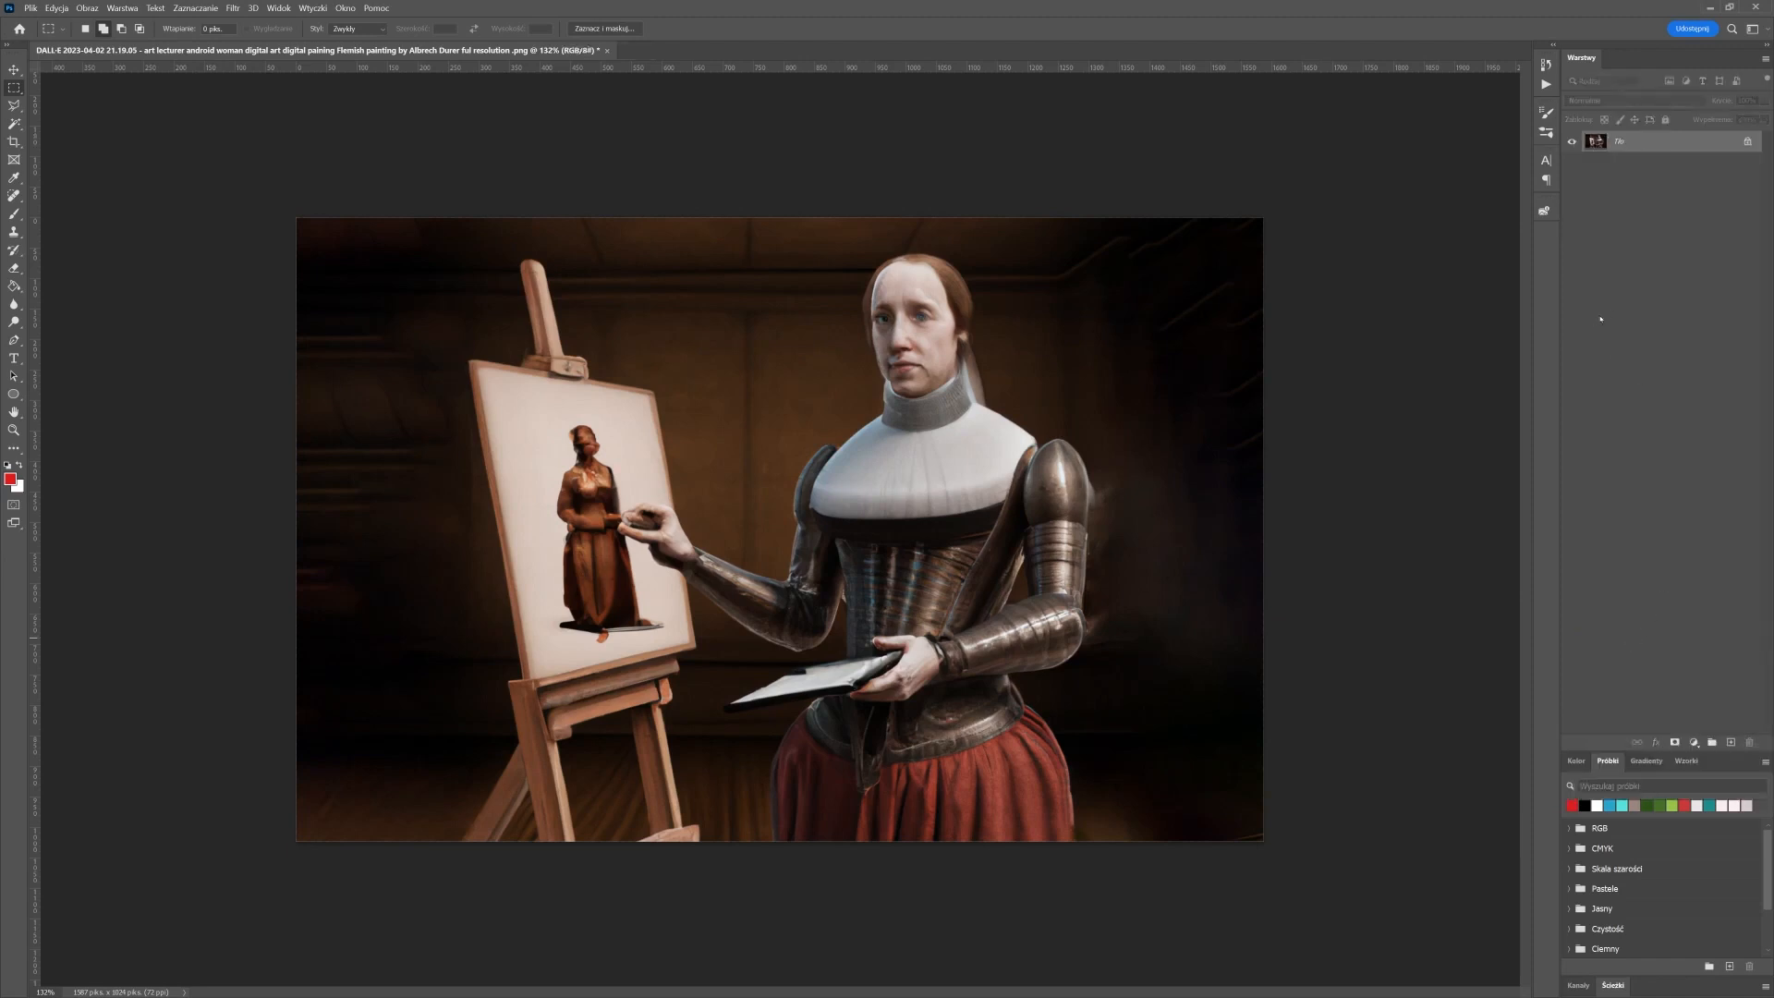
Add the streaked upper-right background to the selection, fill all selected areas using Content-Aware and clear the selection
left_click_drag(1080, 233, 1228, 414)
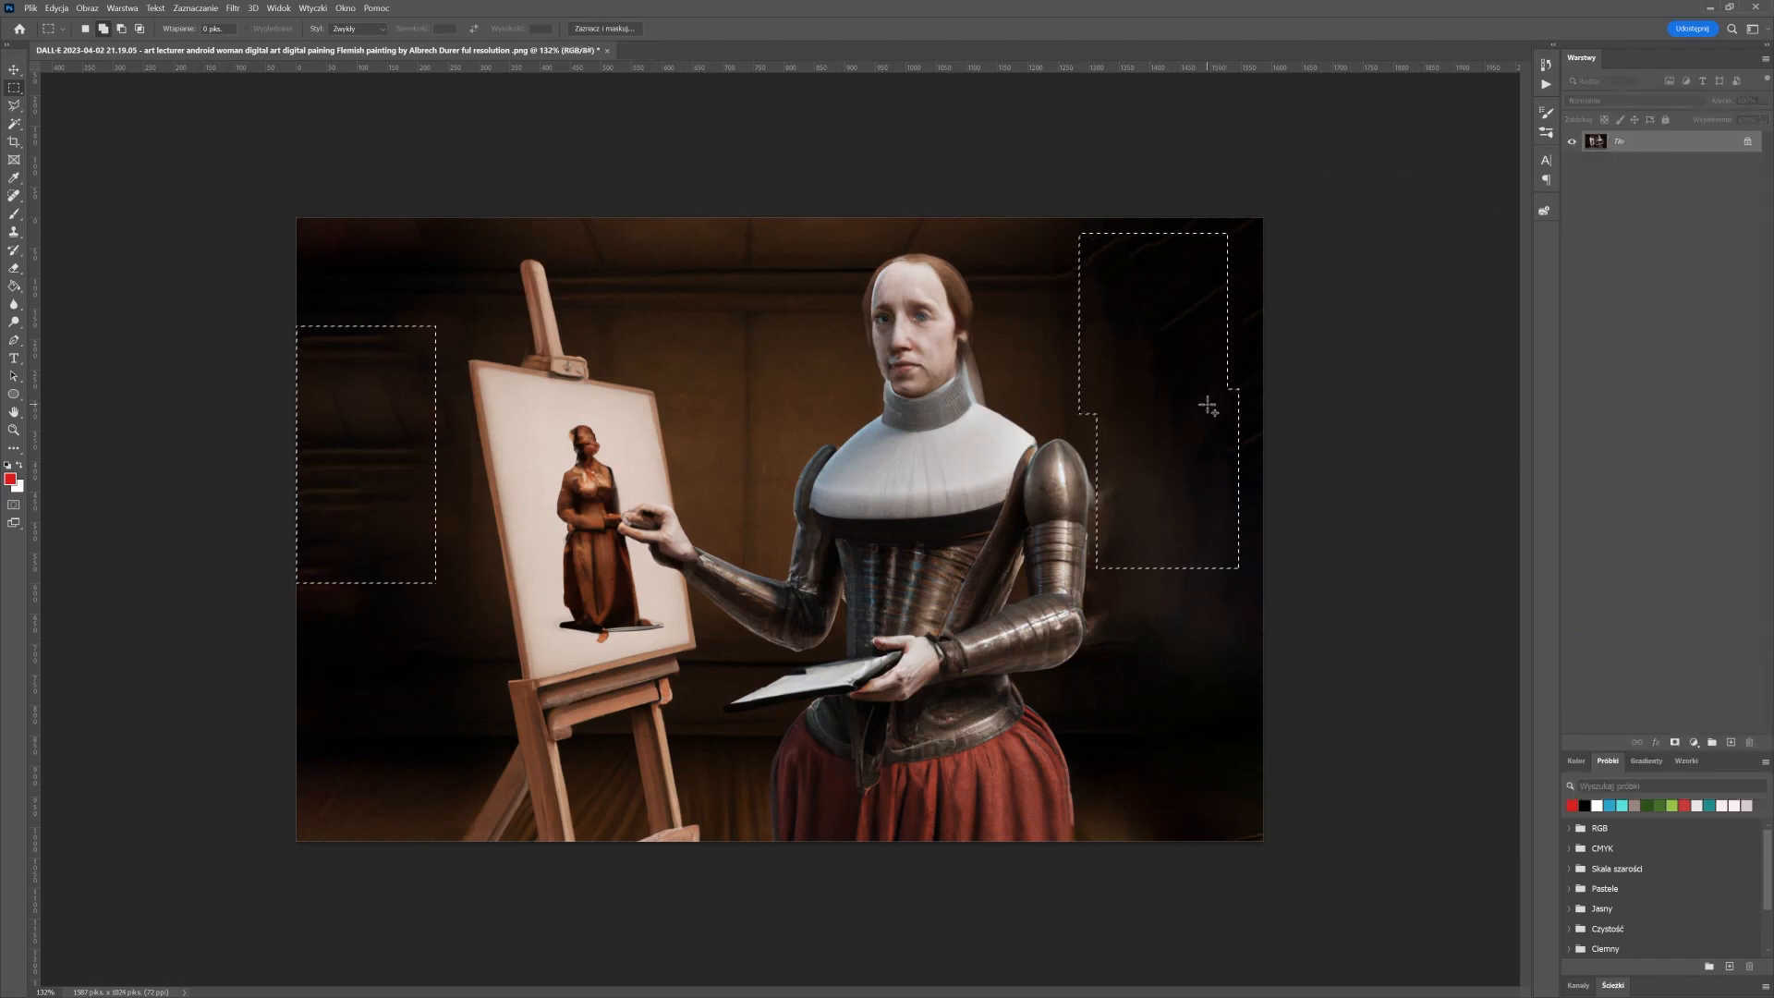
key("Delete")
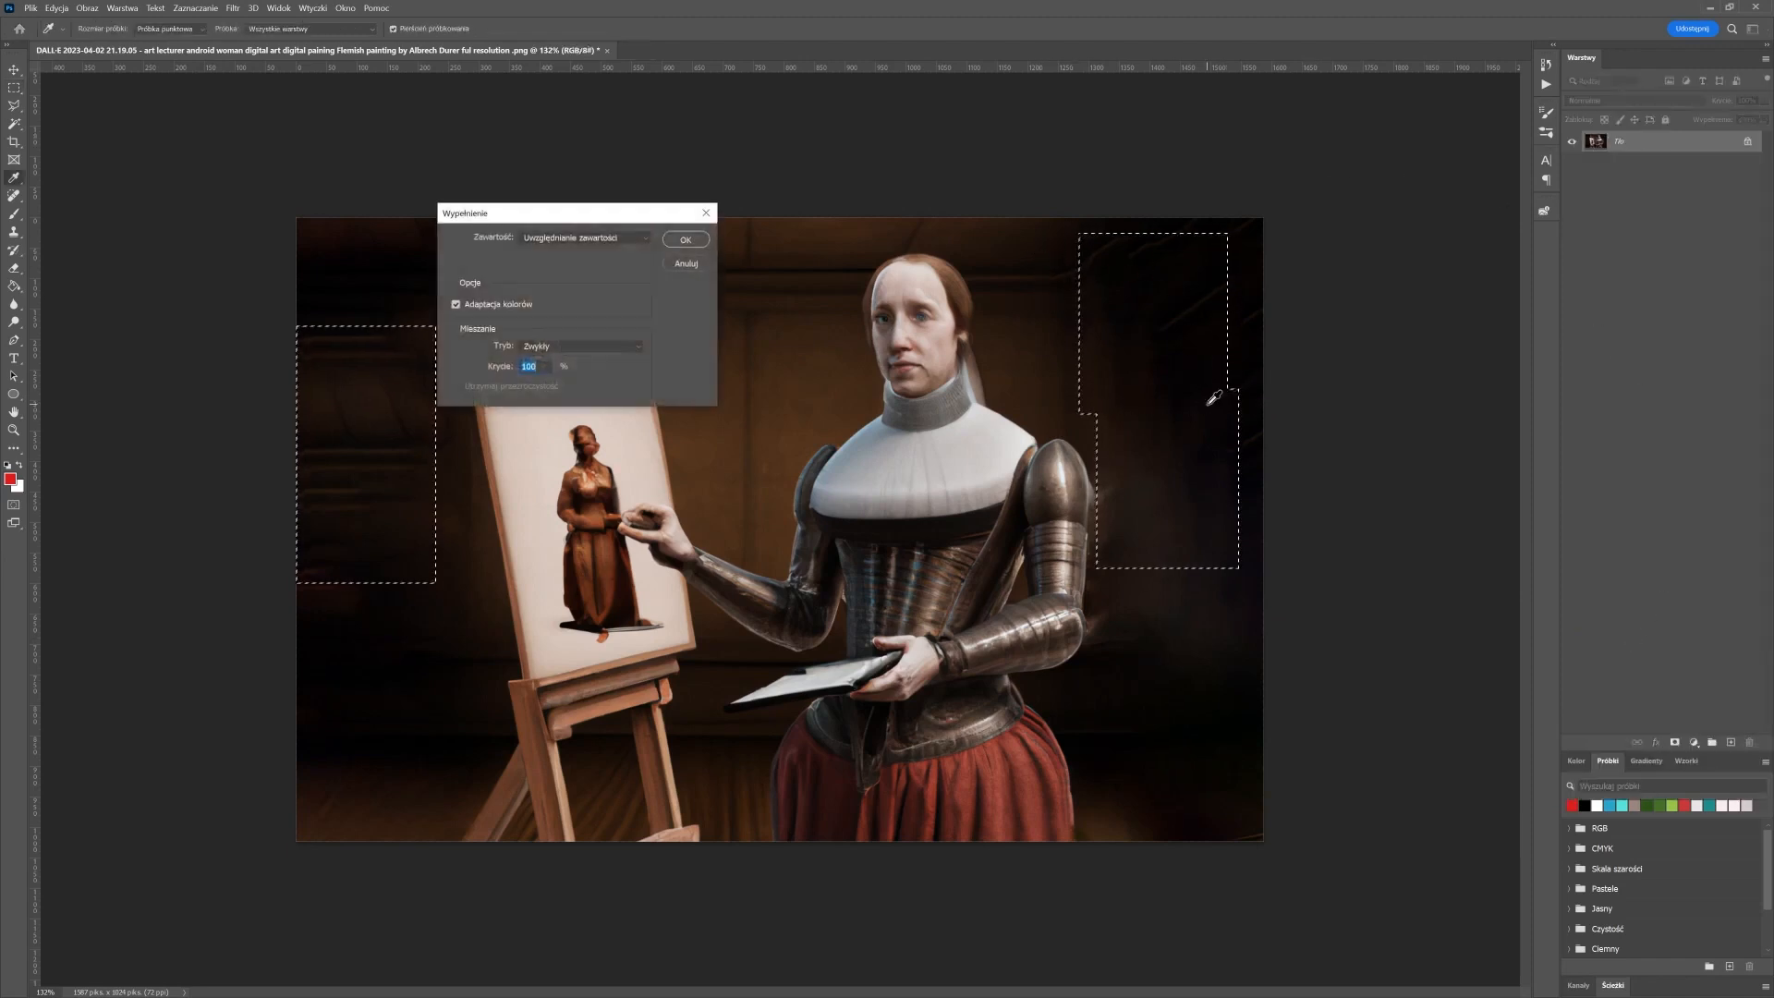
key("Return")
key("m")
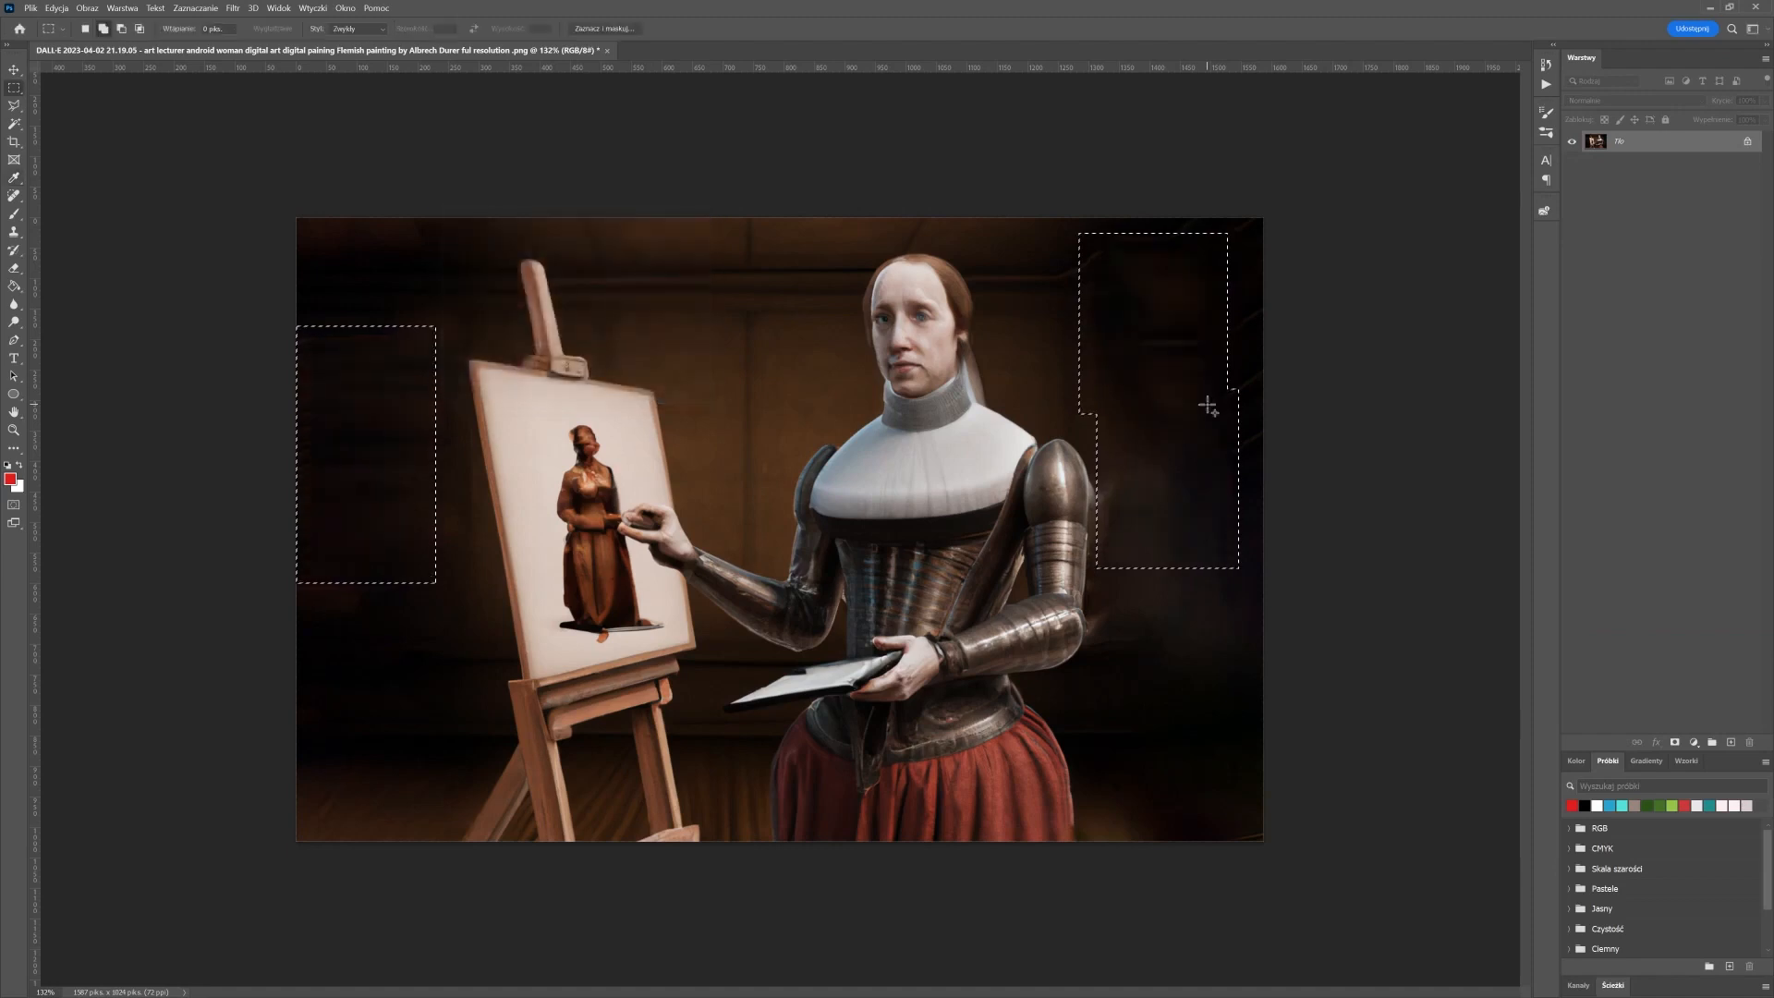
key("ctrl+d")
left_click_drag(294, 318, 409, 426)
key("Delete")
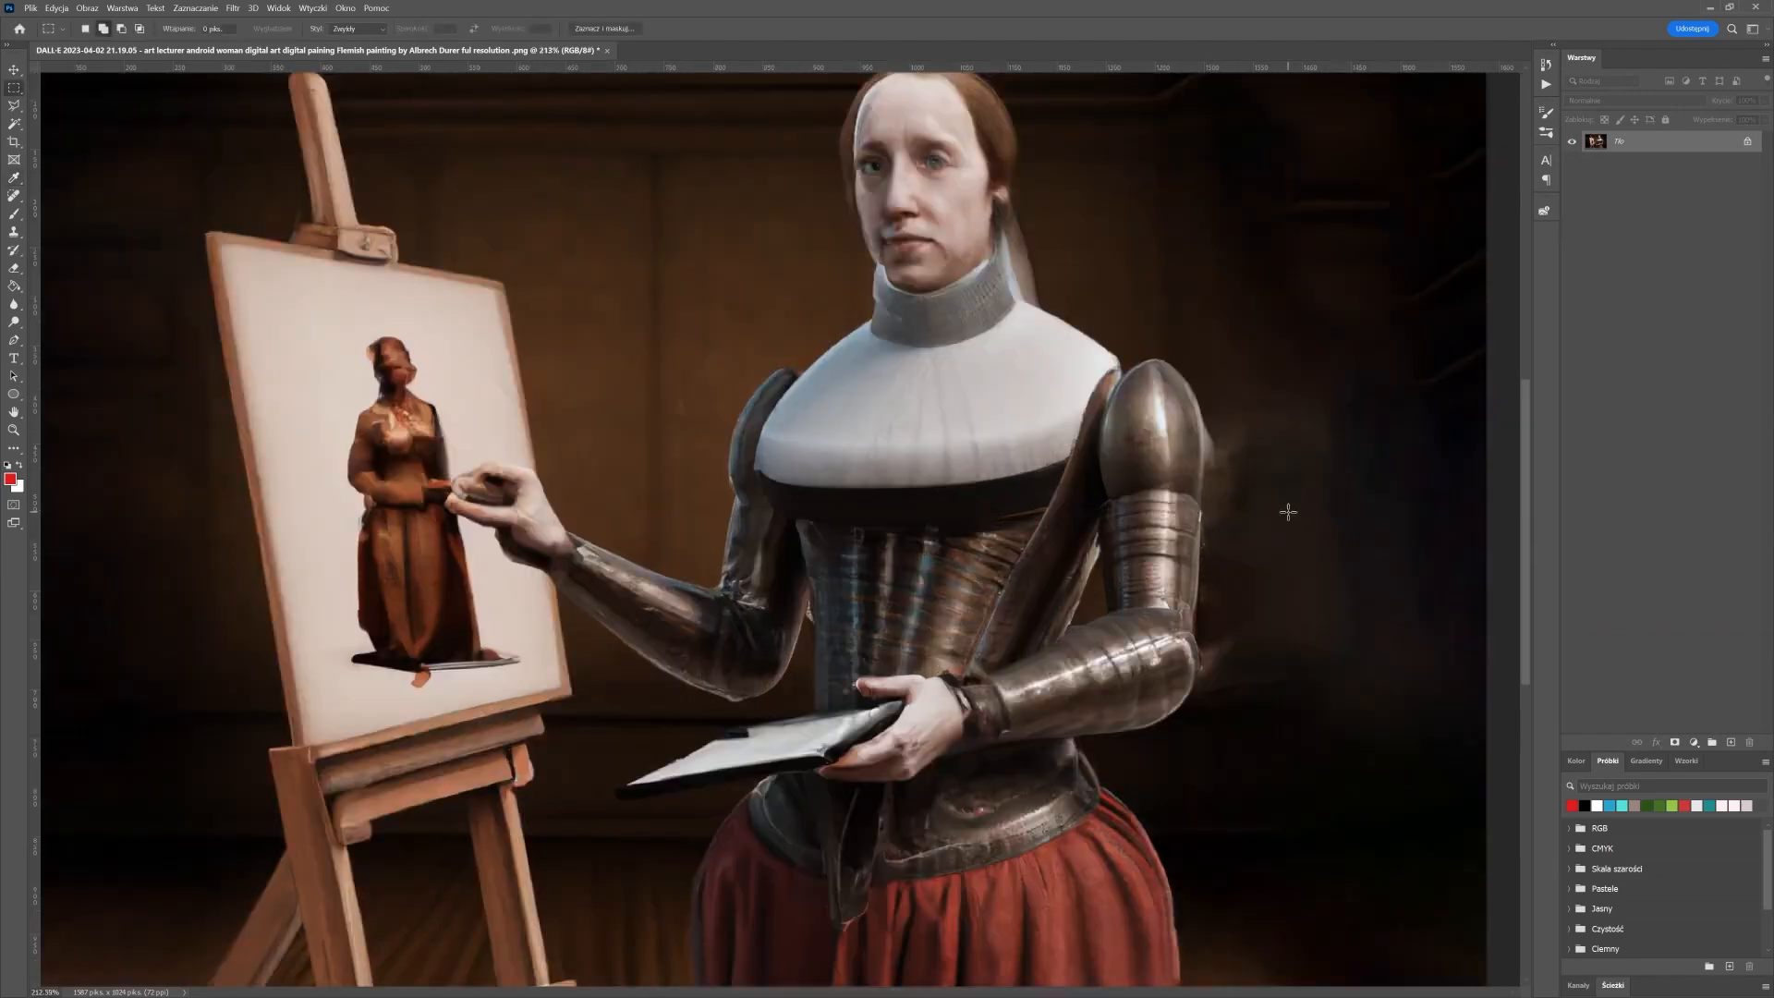
scroll(1289, 509, "down", 3)
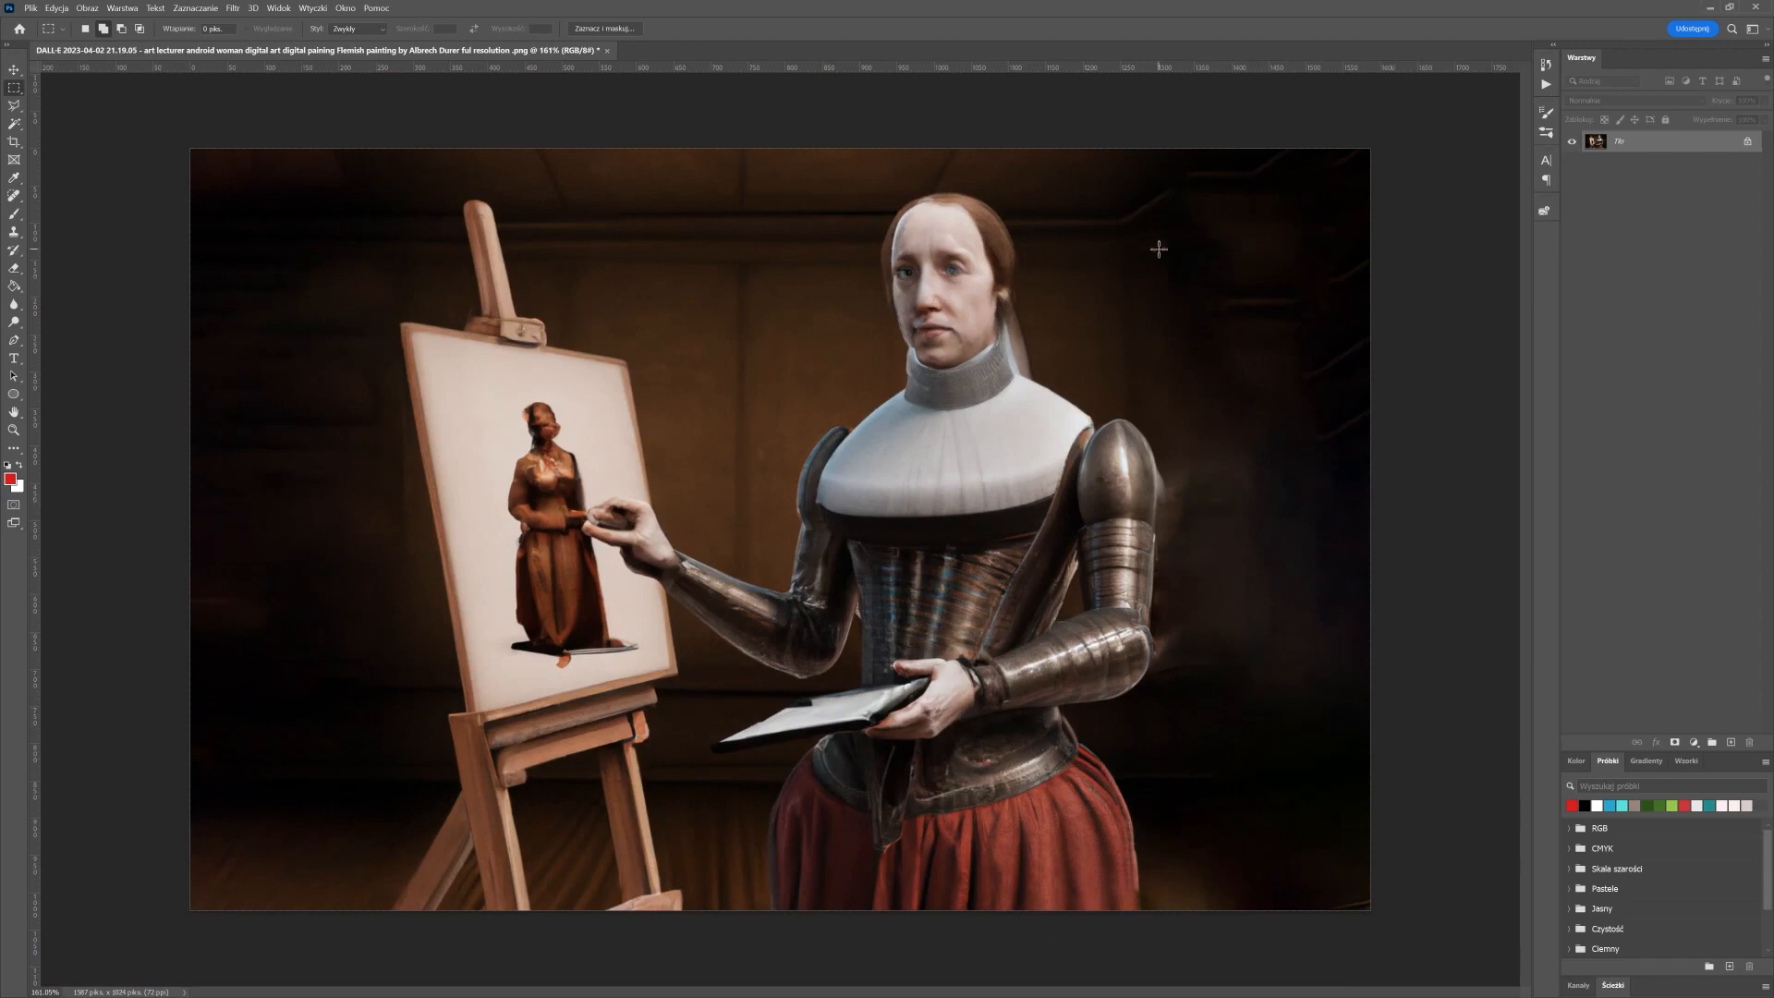
Outline the smudged background along the outer edge of the armoured upper arm on the right with the Polygonal Lasso
right_click(14, 105)
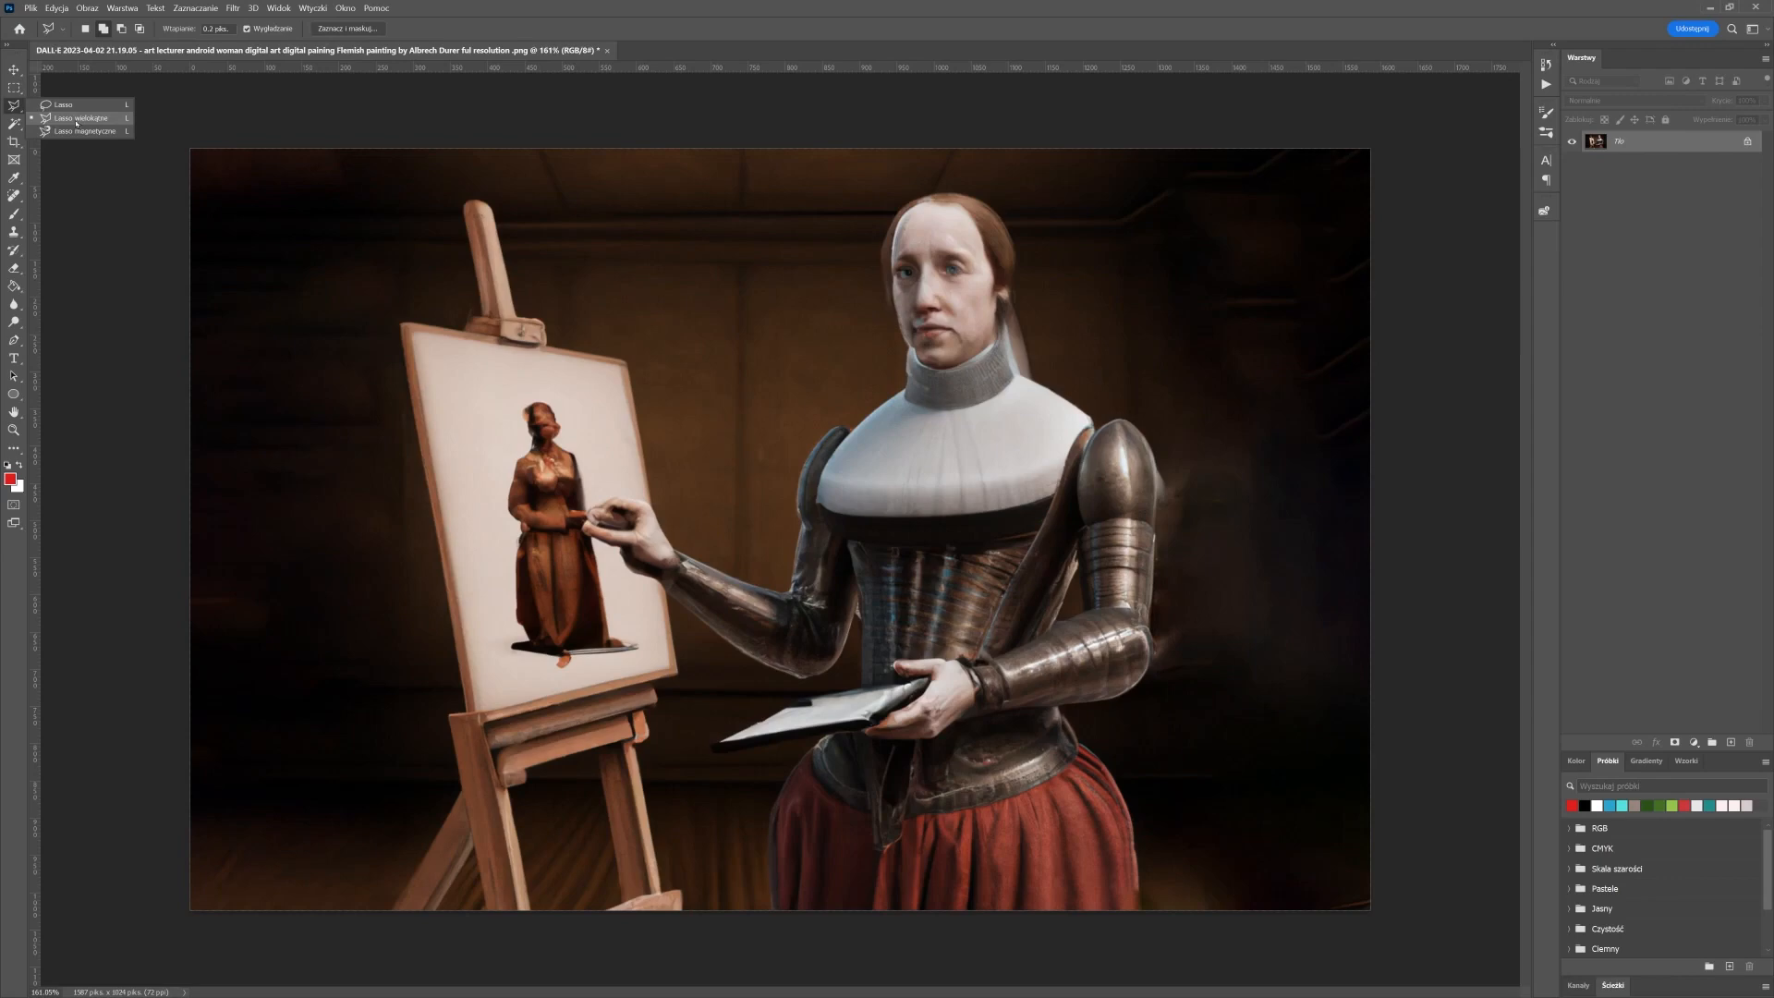
left_click(78, 119)
scroll(1238, 545, "up", 5)
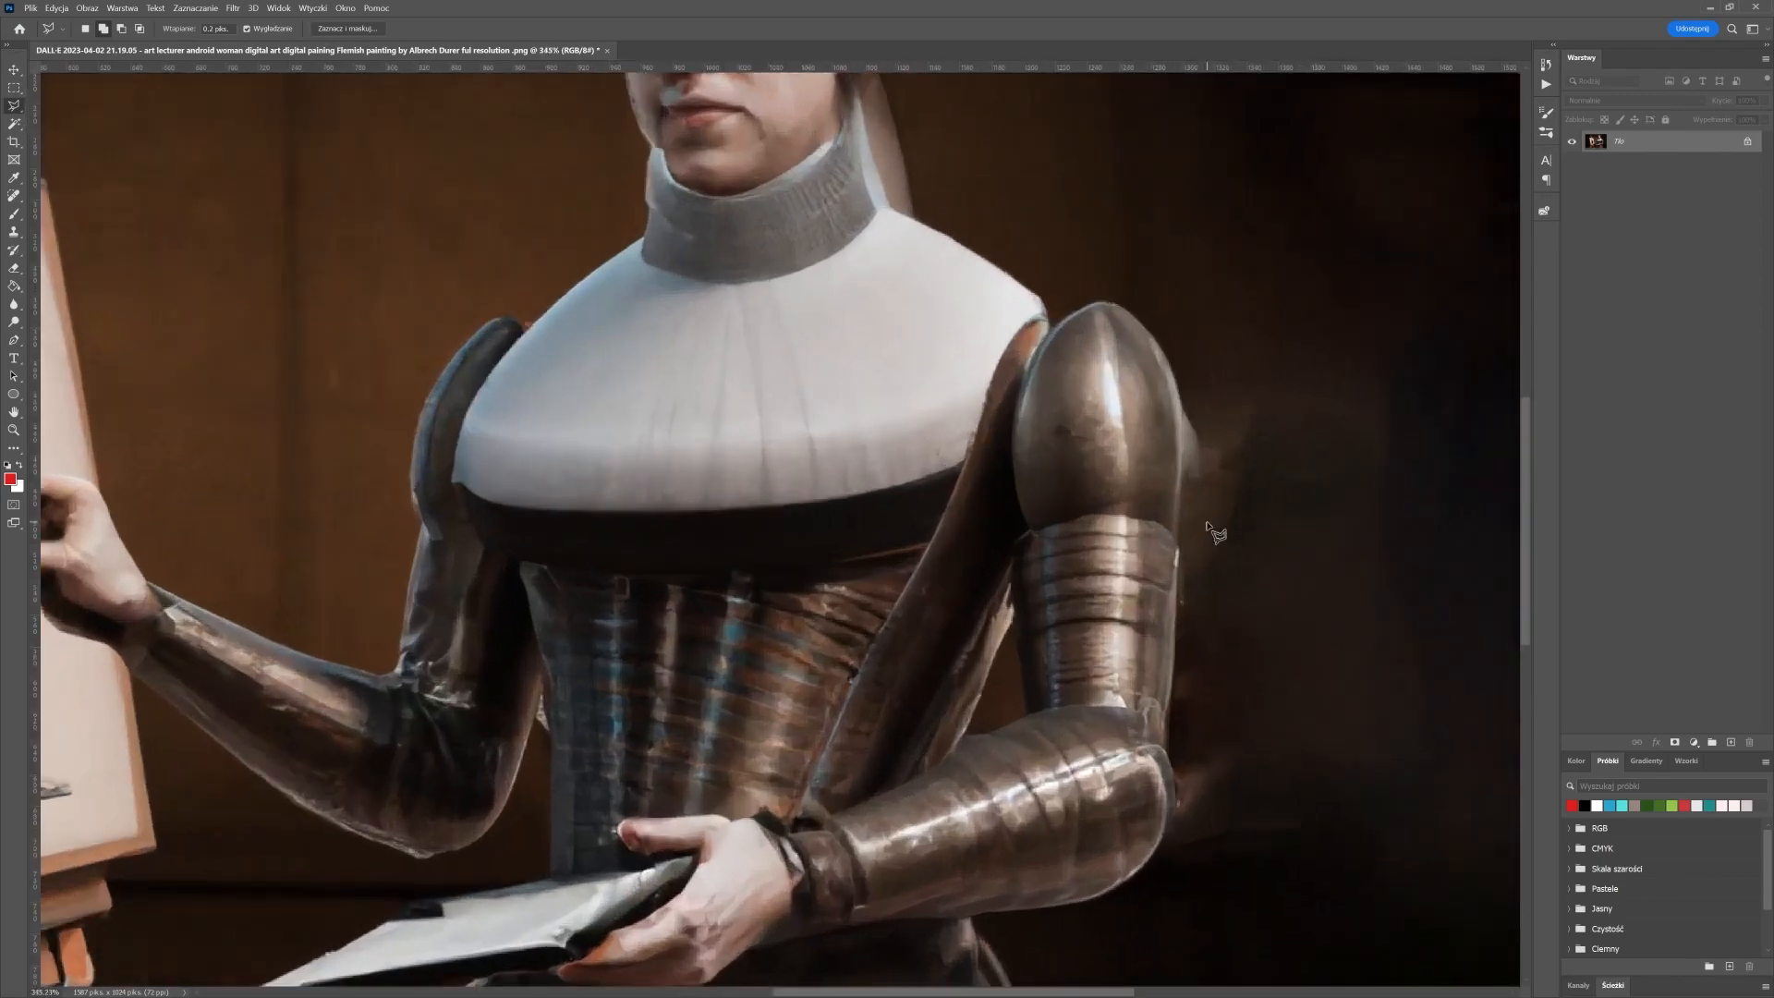
scroll(1207, 524, "up", 3)
scroll(1192, 536, "up", 1)
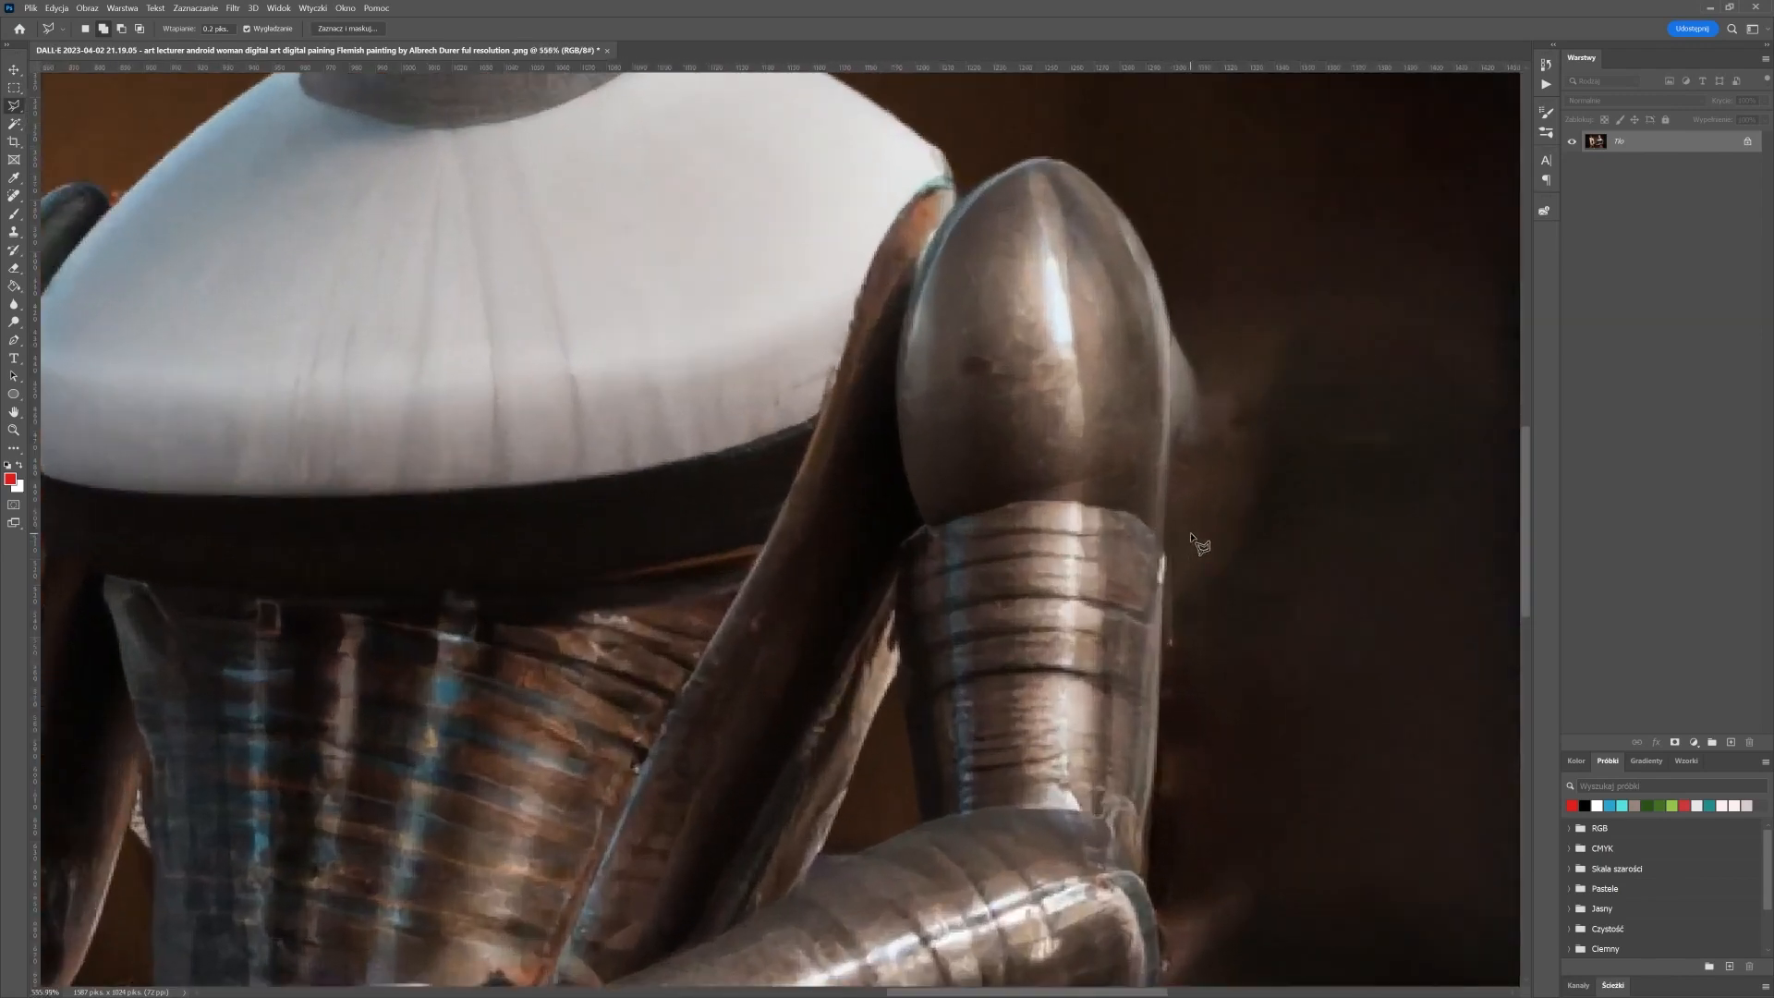
key("ctrl+plus")
key("ctrl+plus")
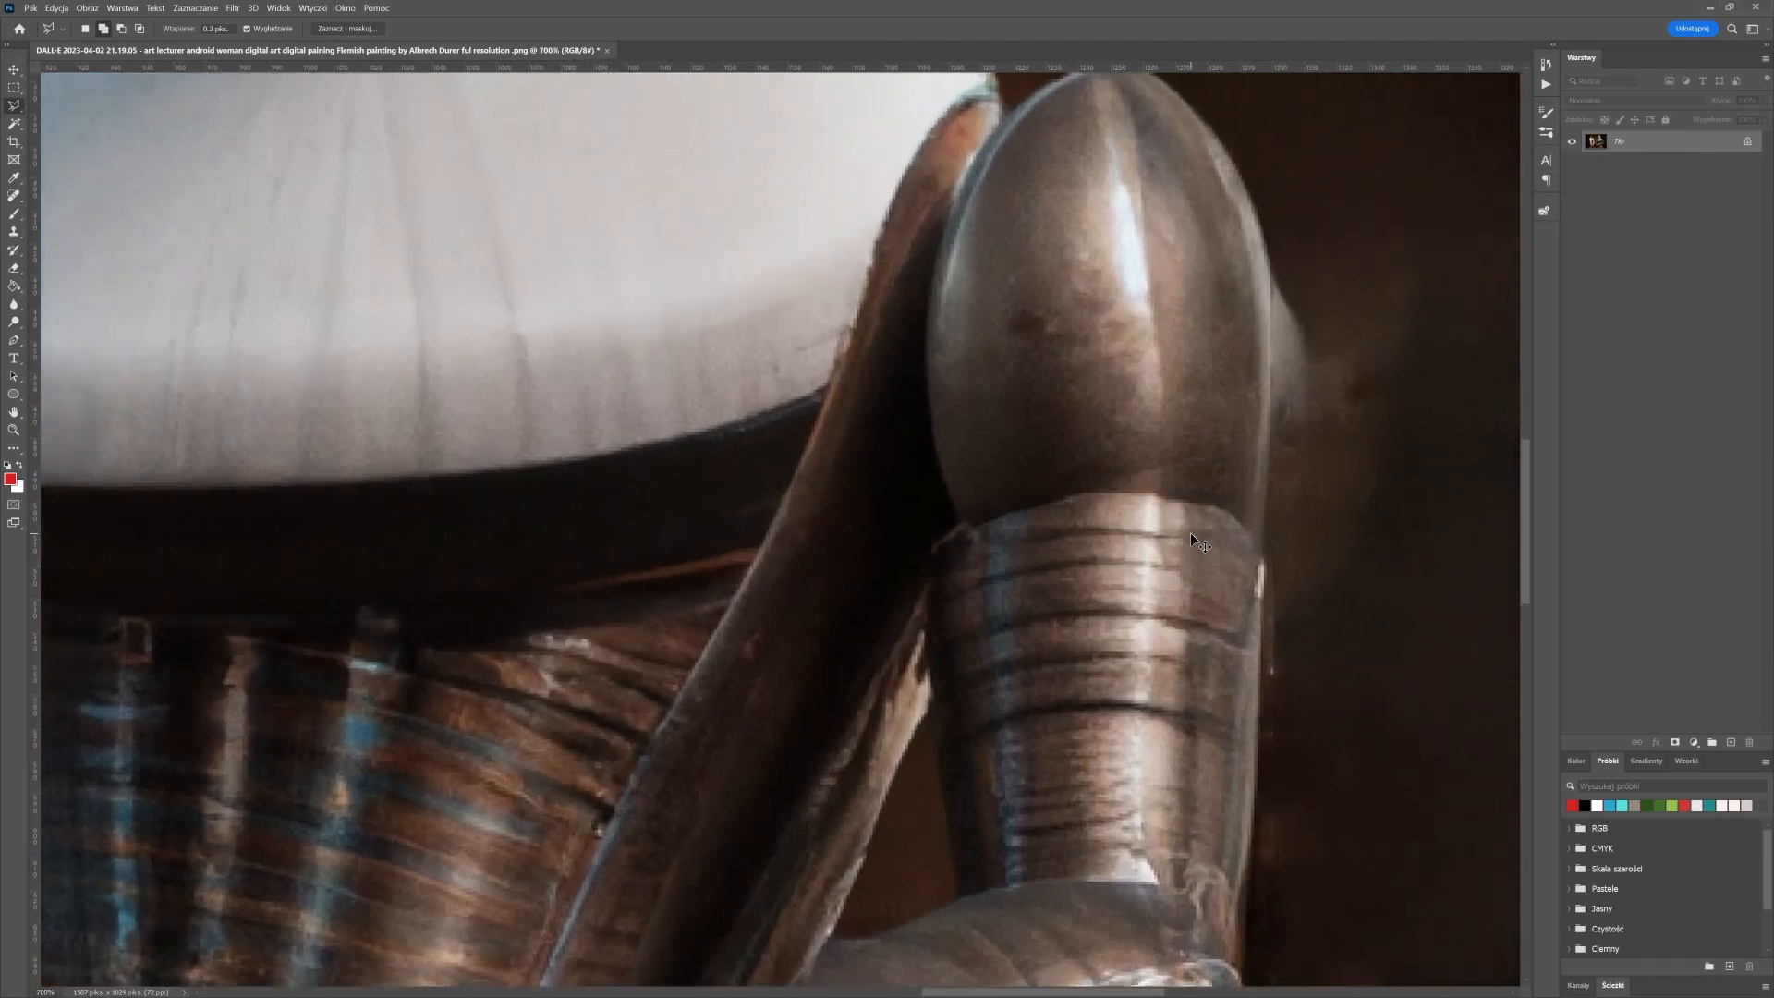
key("ctrl+minus")
key("ctrl+minus")
scroll(1185, 506, "up", 1)
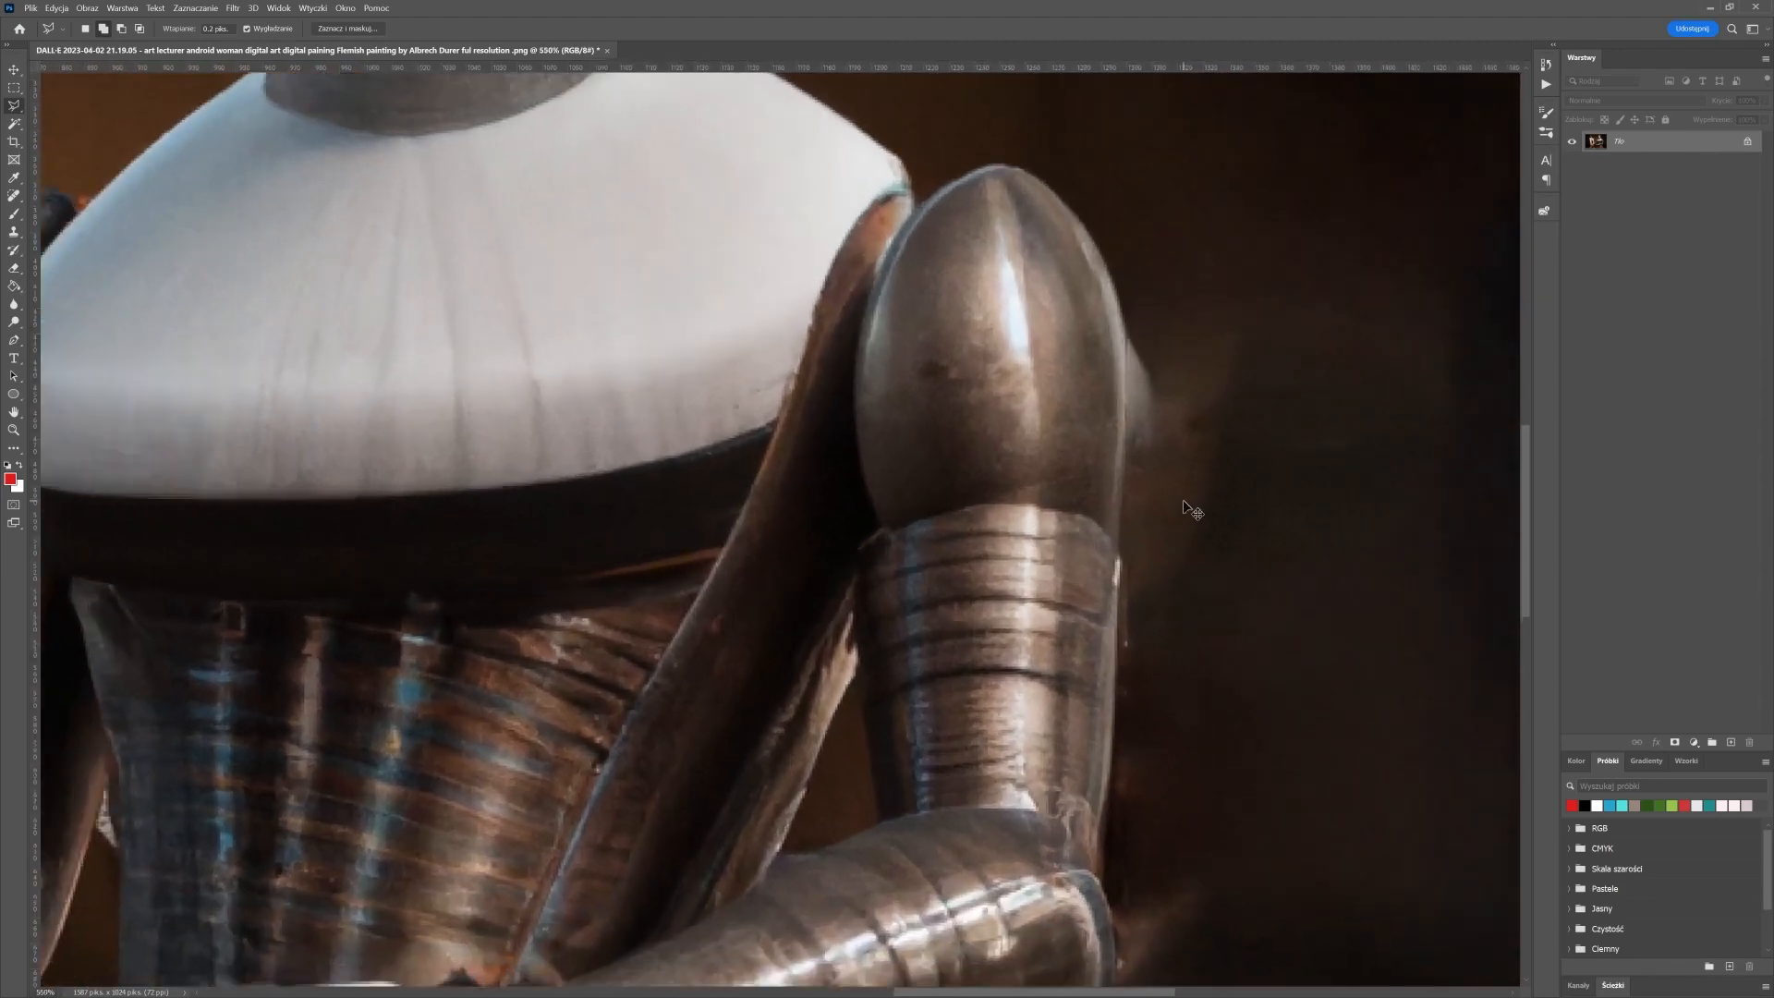
scroll(1186, 506, "up", 1)
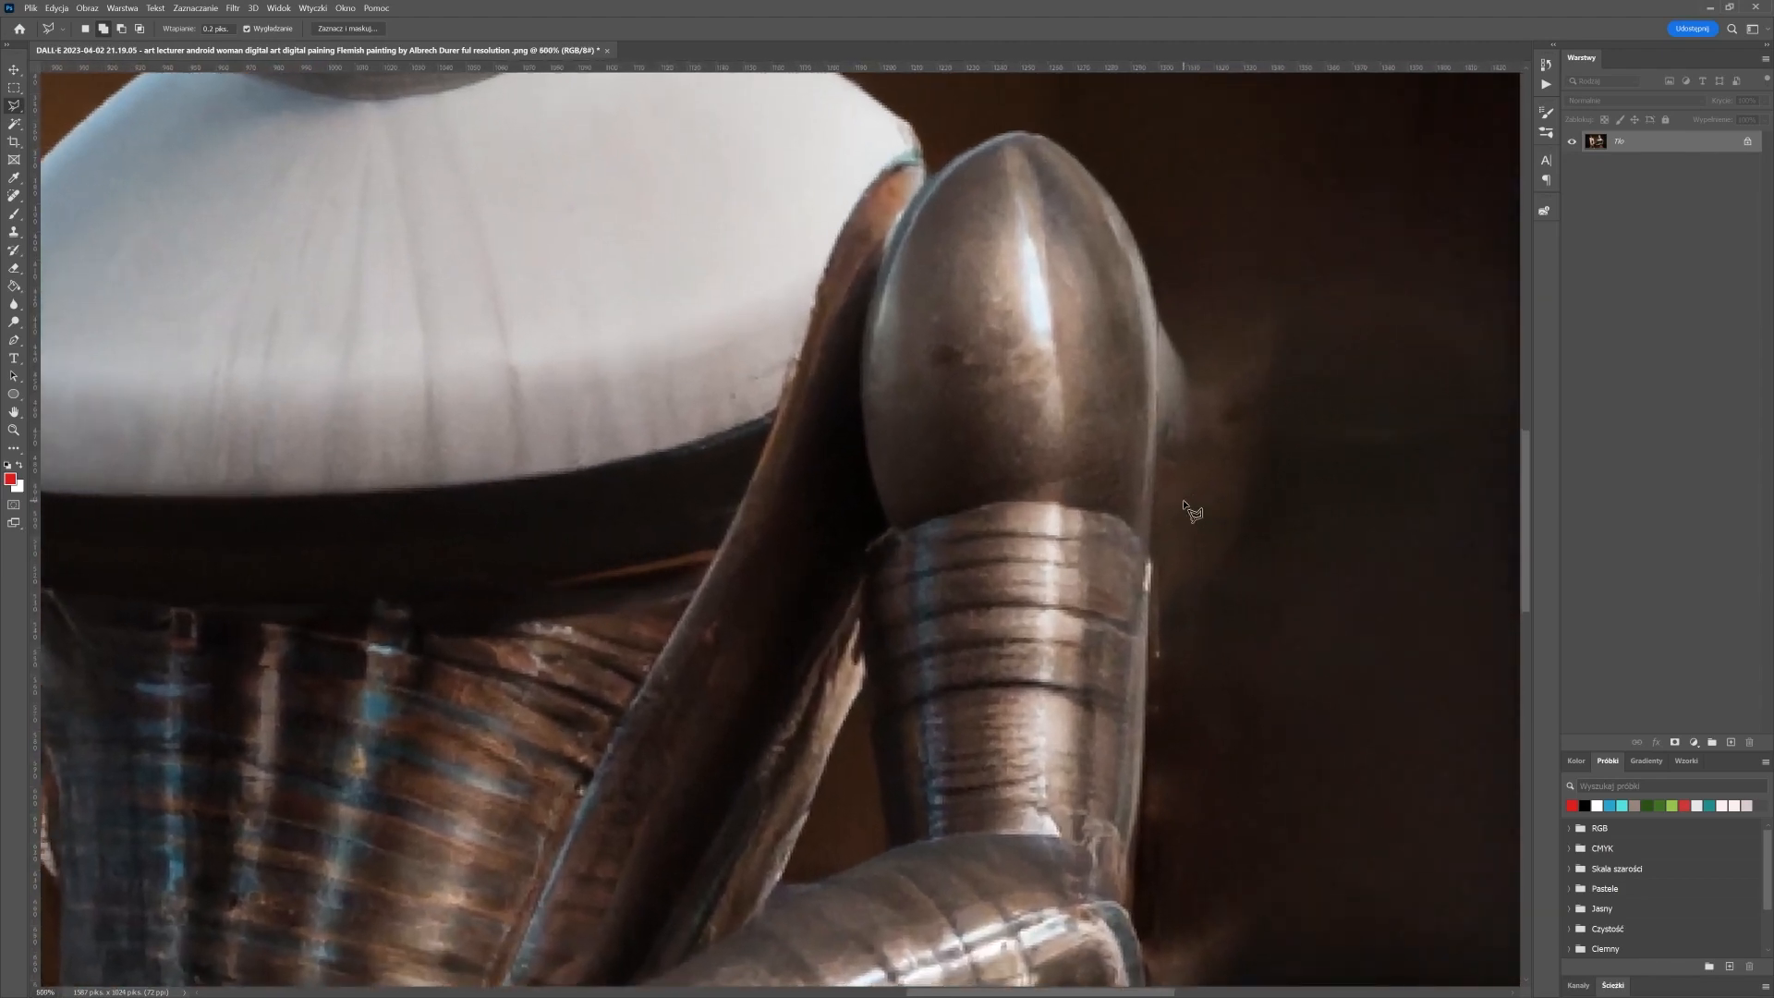
left_click(1131, 224)
left_click(1216, 747)
left_click(1328, 675)
left_click(1372, 415)
left_click(1343, 244)
double_click(1312, 215)
Try a Content-Aware fill with colour adaptation on the outlined area beside the upper arm and check how it blends
key("shift+F5")
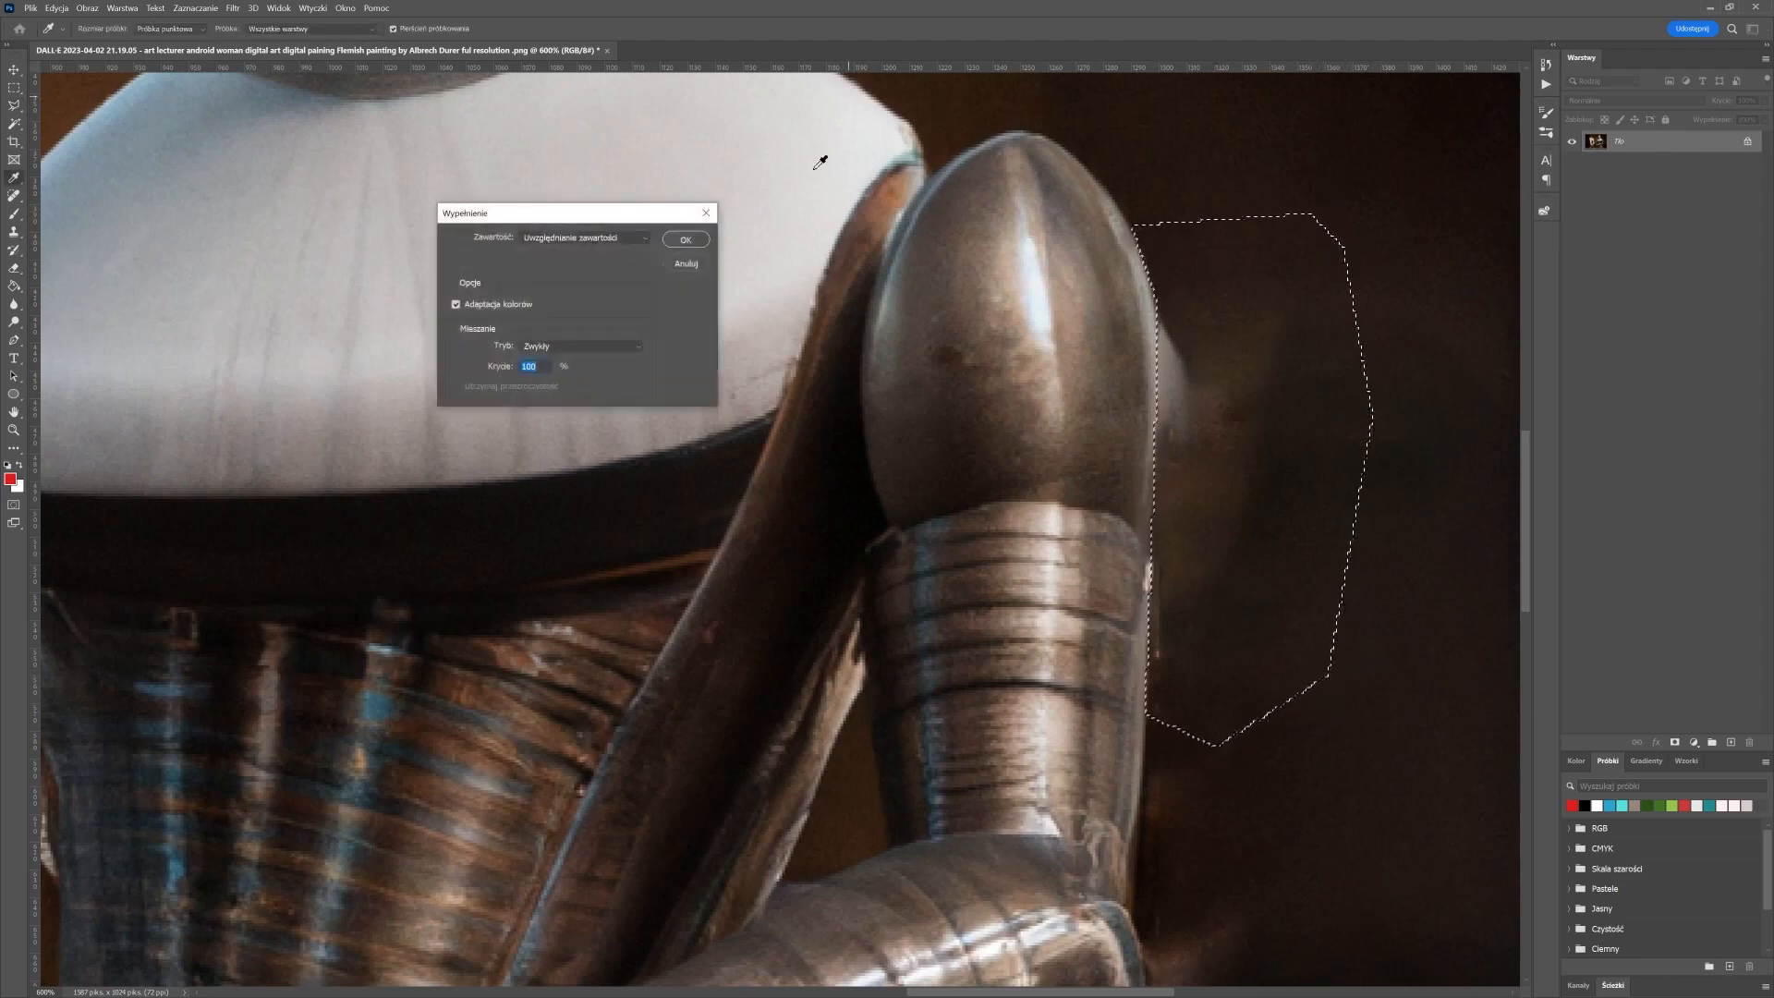
left_click(699, 242)
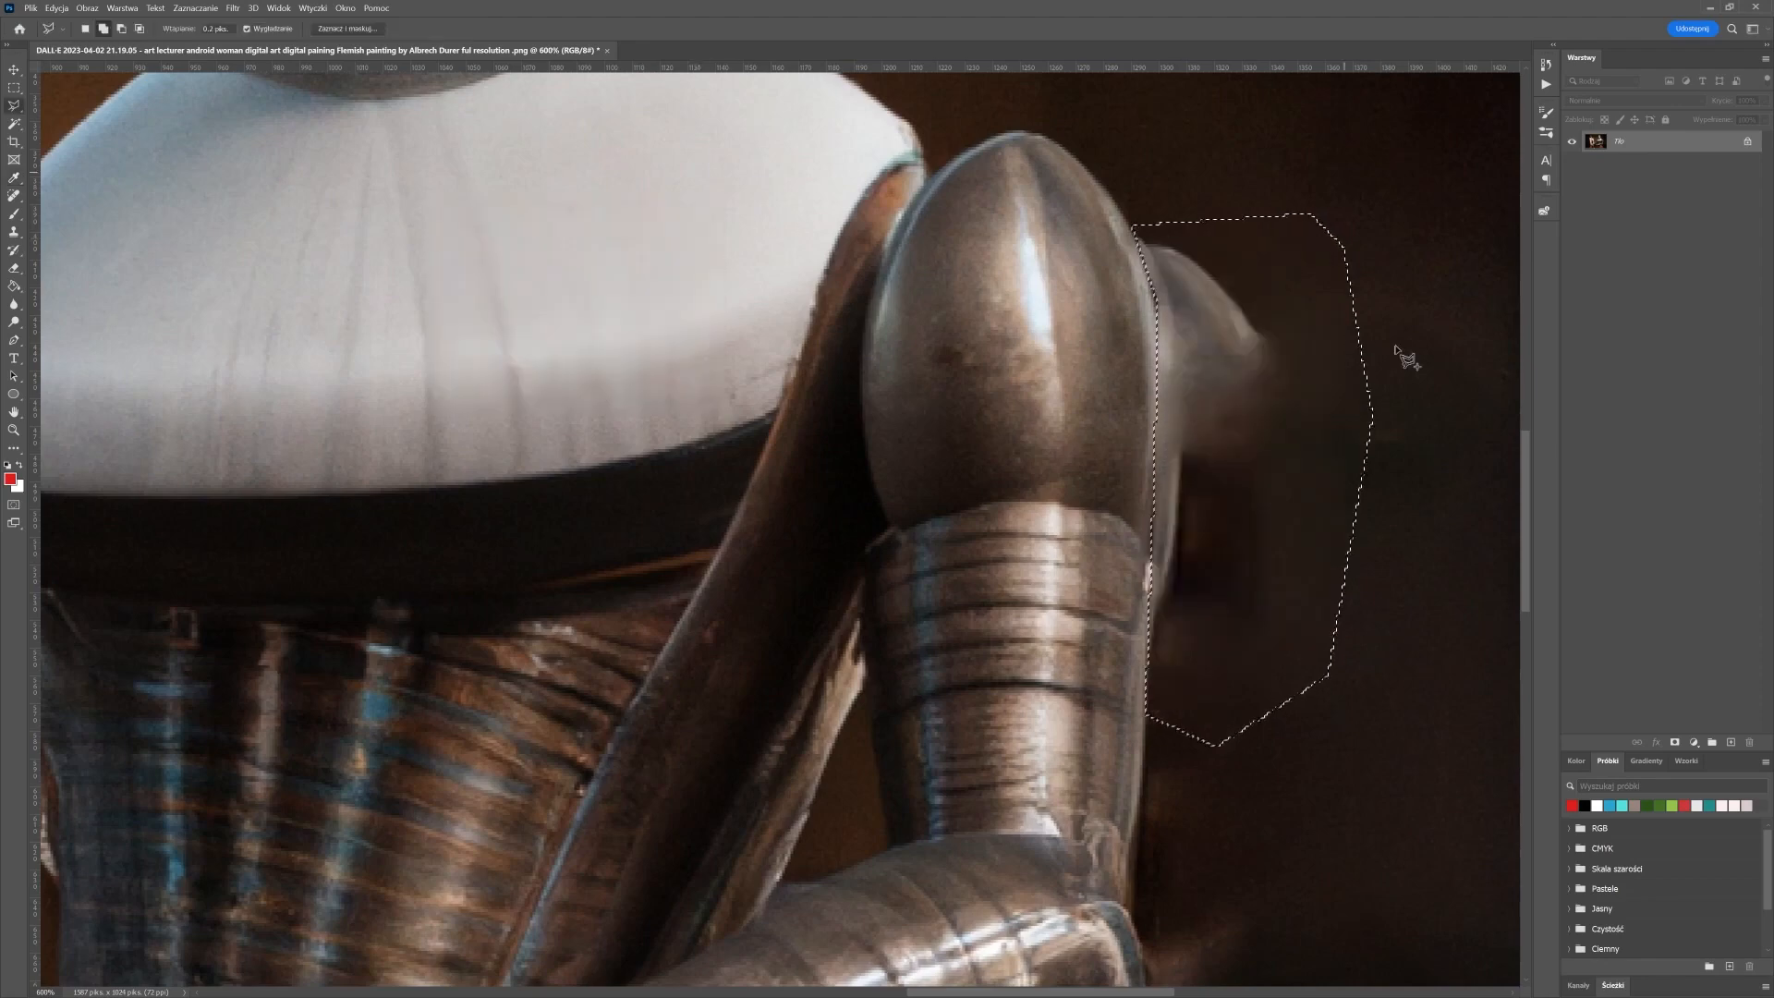
scroll(1243, 503, "down", 4)
scroll(1255, 499, "down", 4)
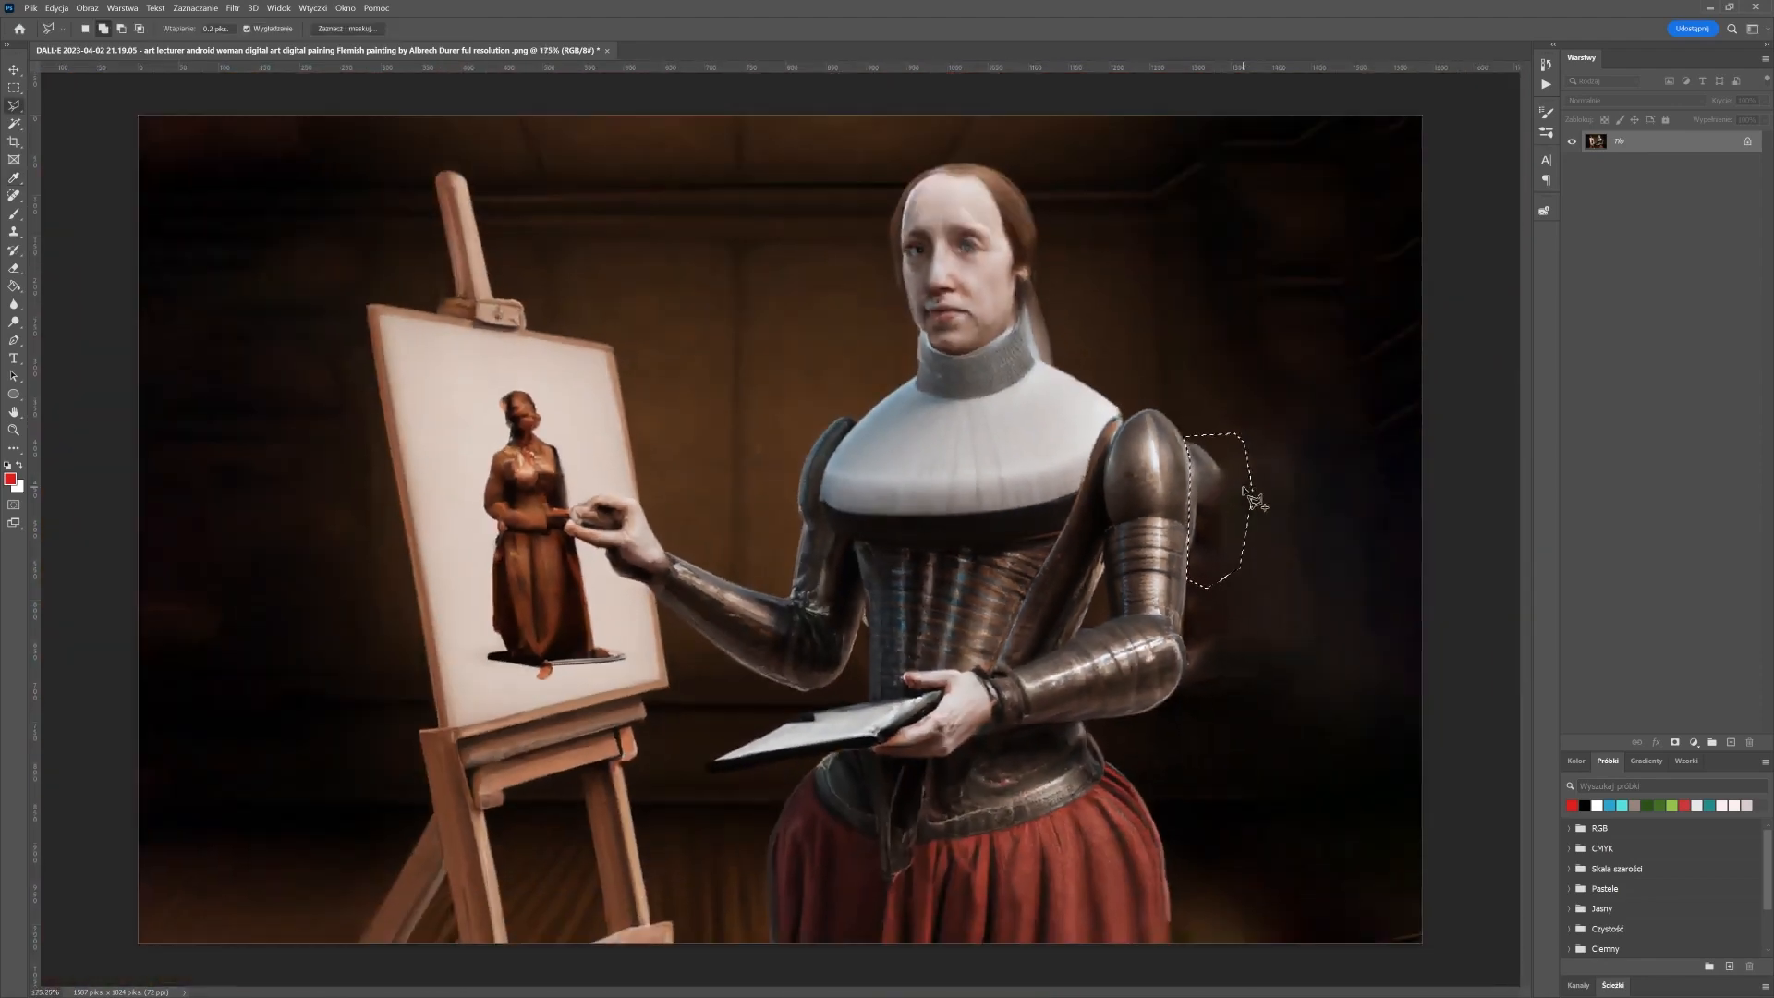
scroll(1275, 513, "up", 5)
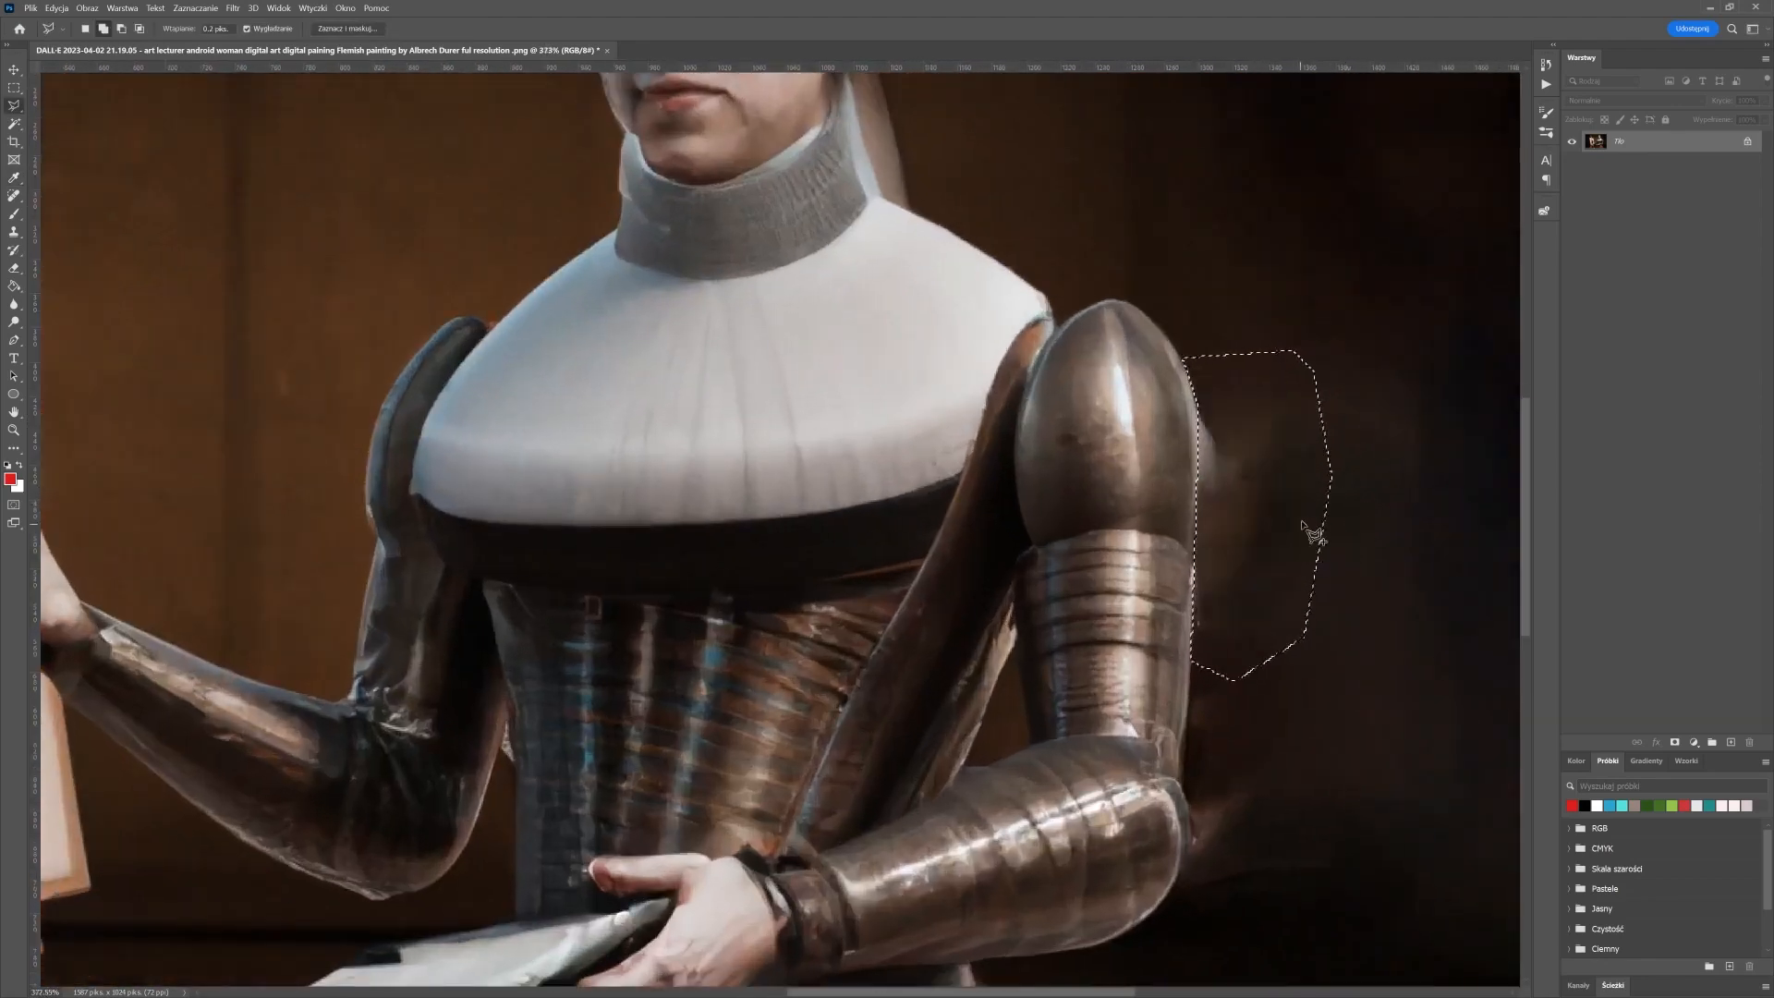
scroll(1306, 518, "down", 6)
scroll(1228, 555, "up", 1)
scroll(1011, 552, "up", 1)
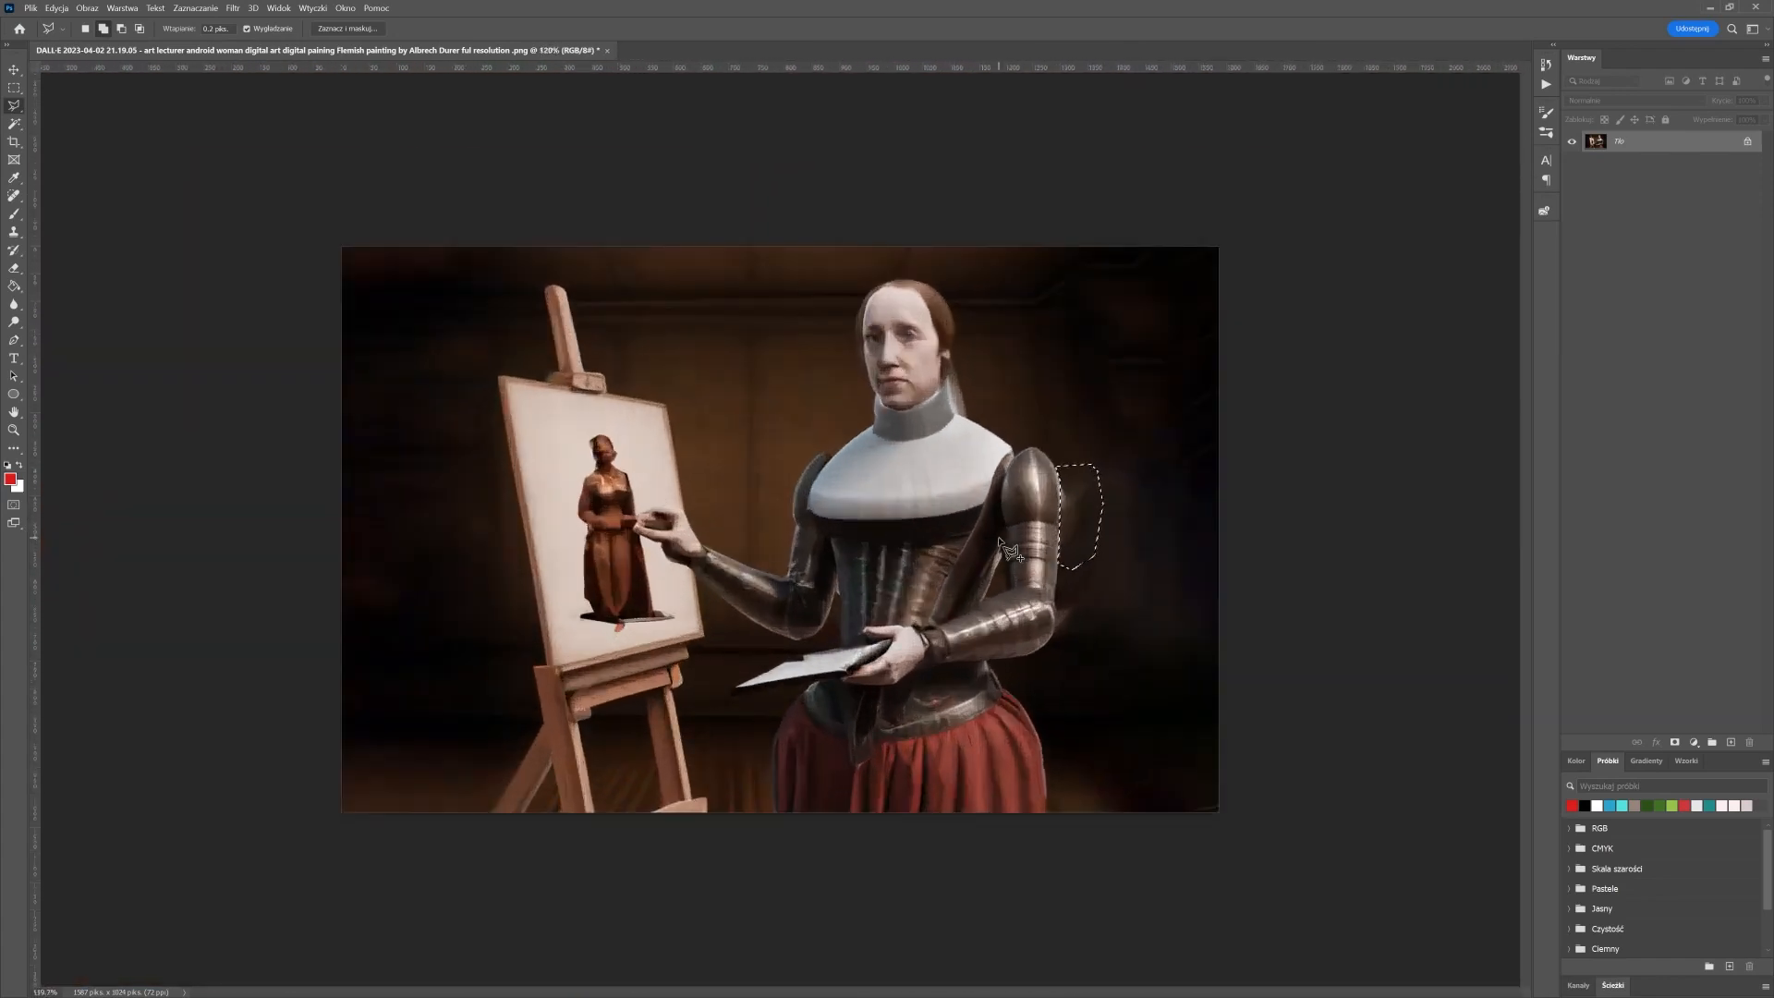
Clear the selection around the background beside the armoured upper arm
left_click(1349, 818)
key("Escape")
key("ctrl+d")
right_click(14, 106)
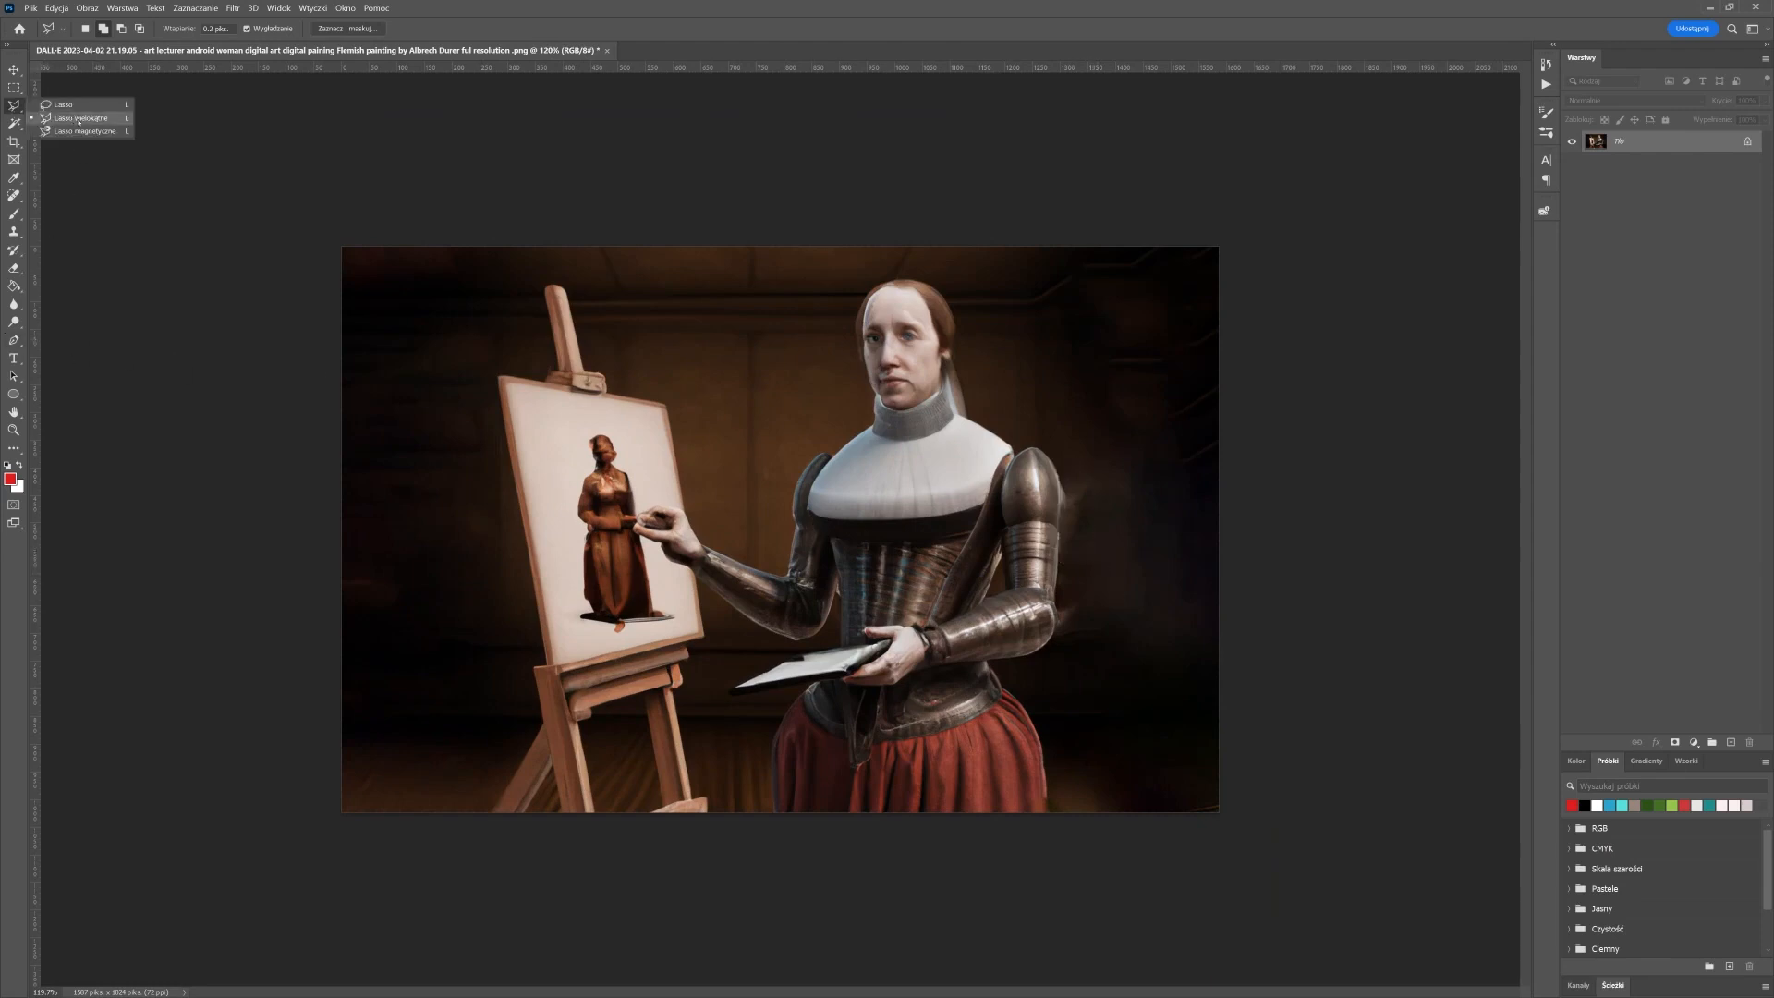
left_click(91, 133)
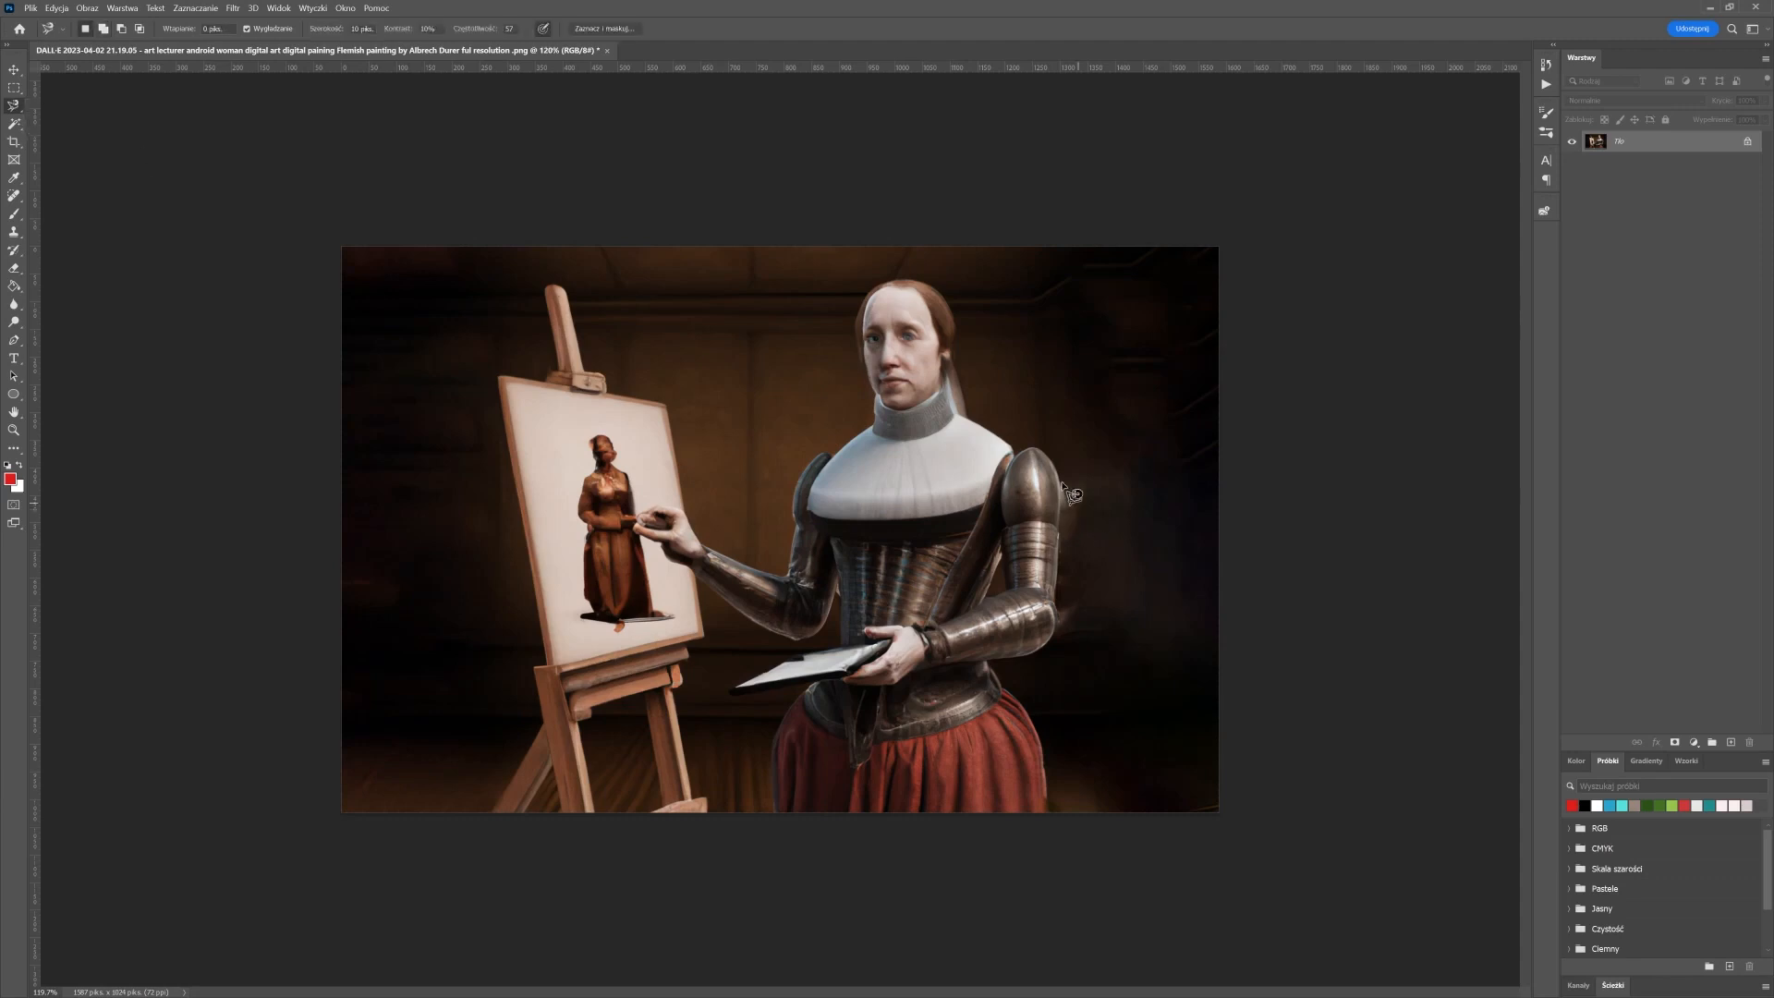
scroll(1136, 480, "up", 5)
scroll(1021, 475, "right", 3)
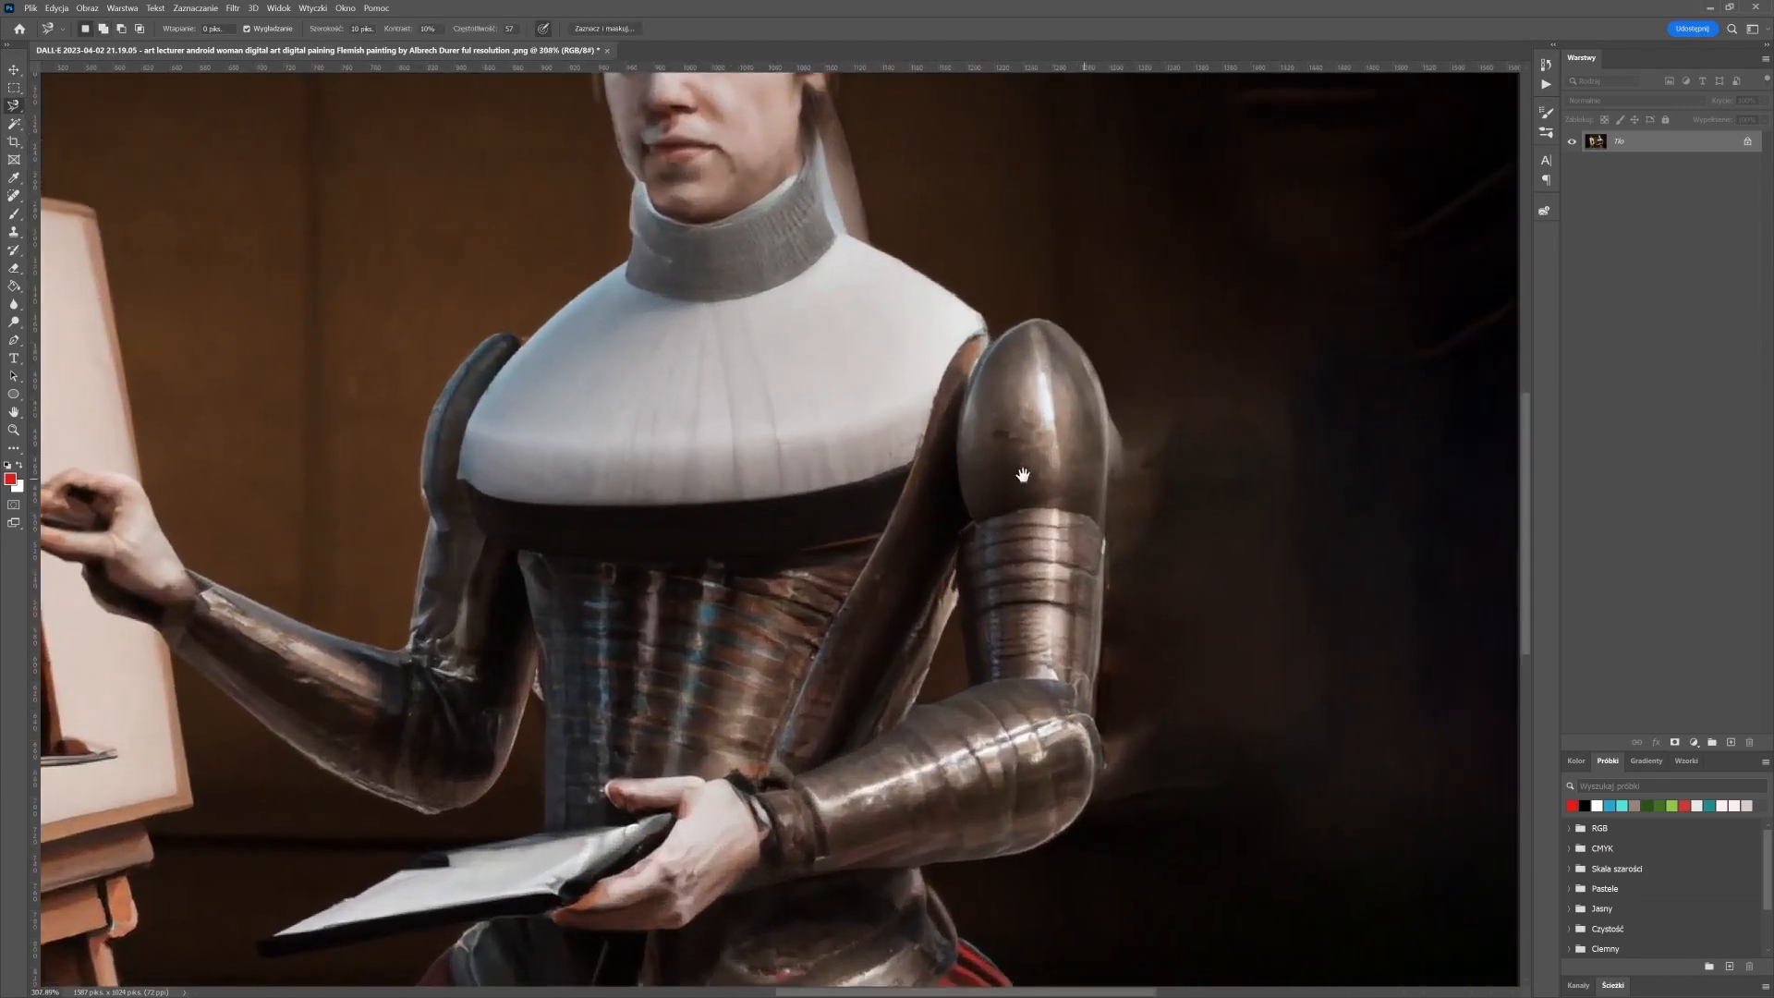
scroll(943, 296, "up", 4)
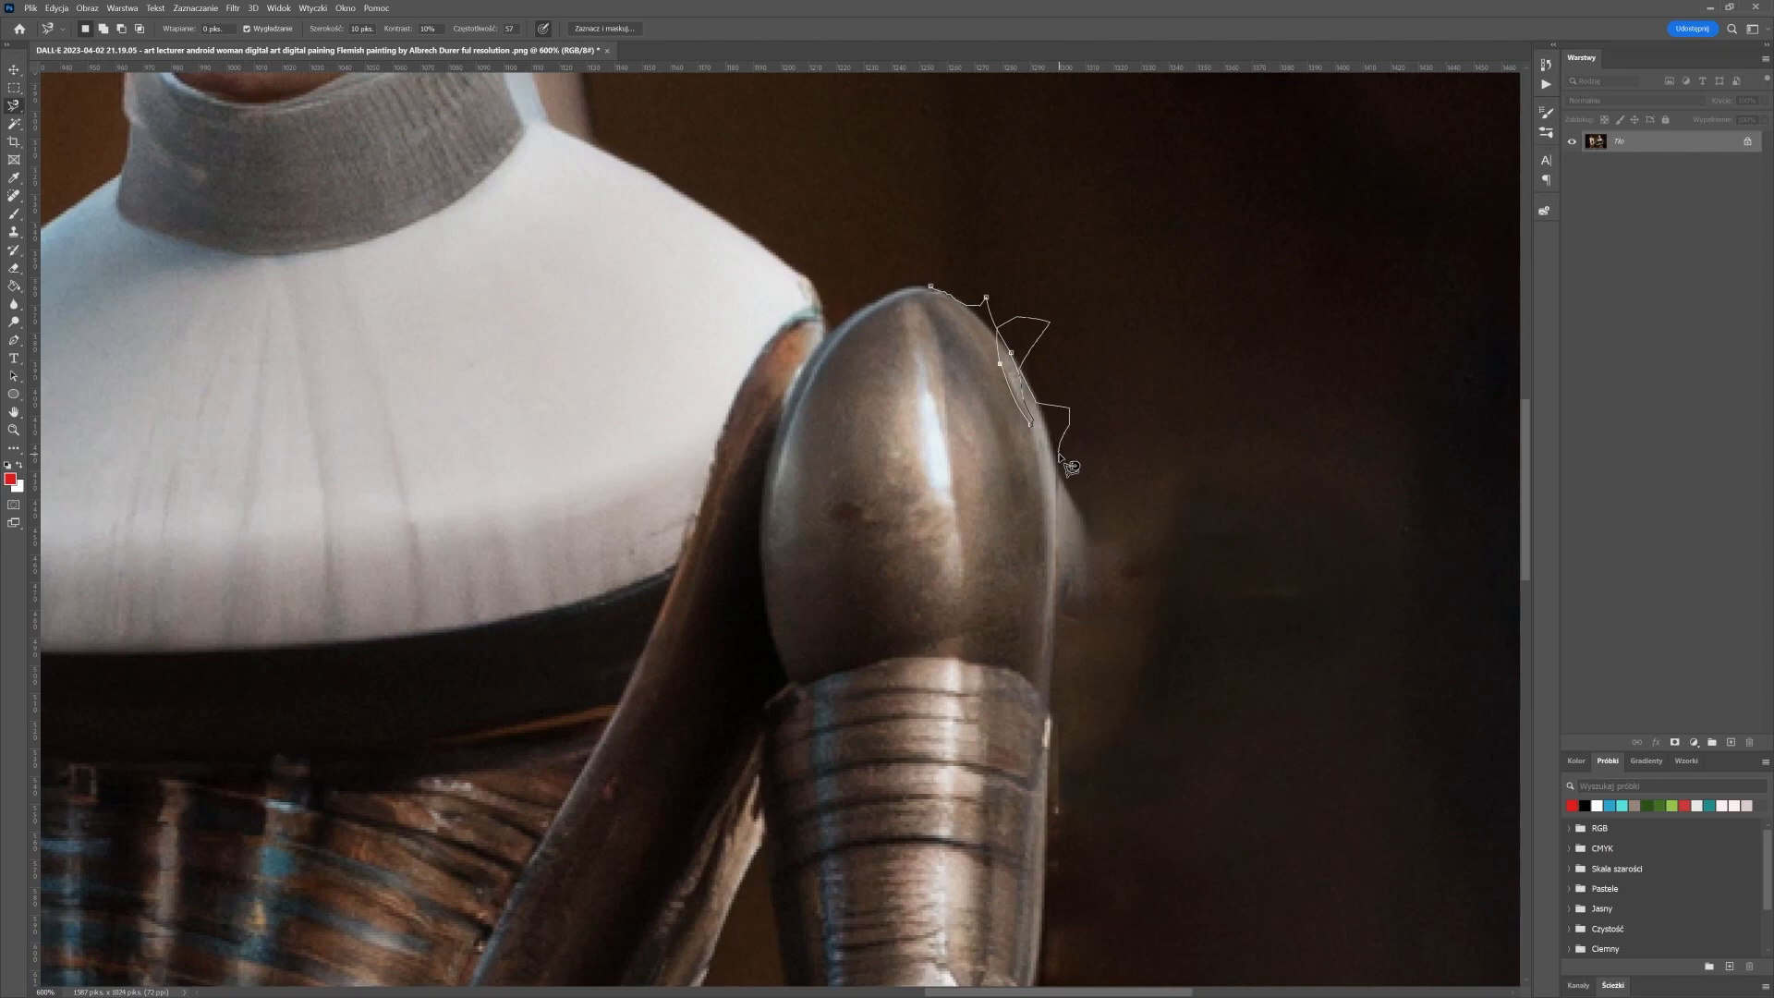
key("BackSpace")
key("BackSpace")
key("BackSpace")
key("BackSpace")
scroll(997, 297, "up", 10)
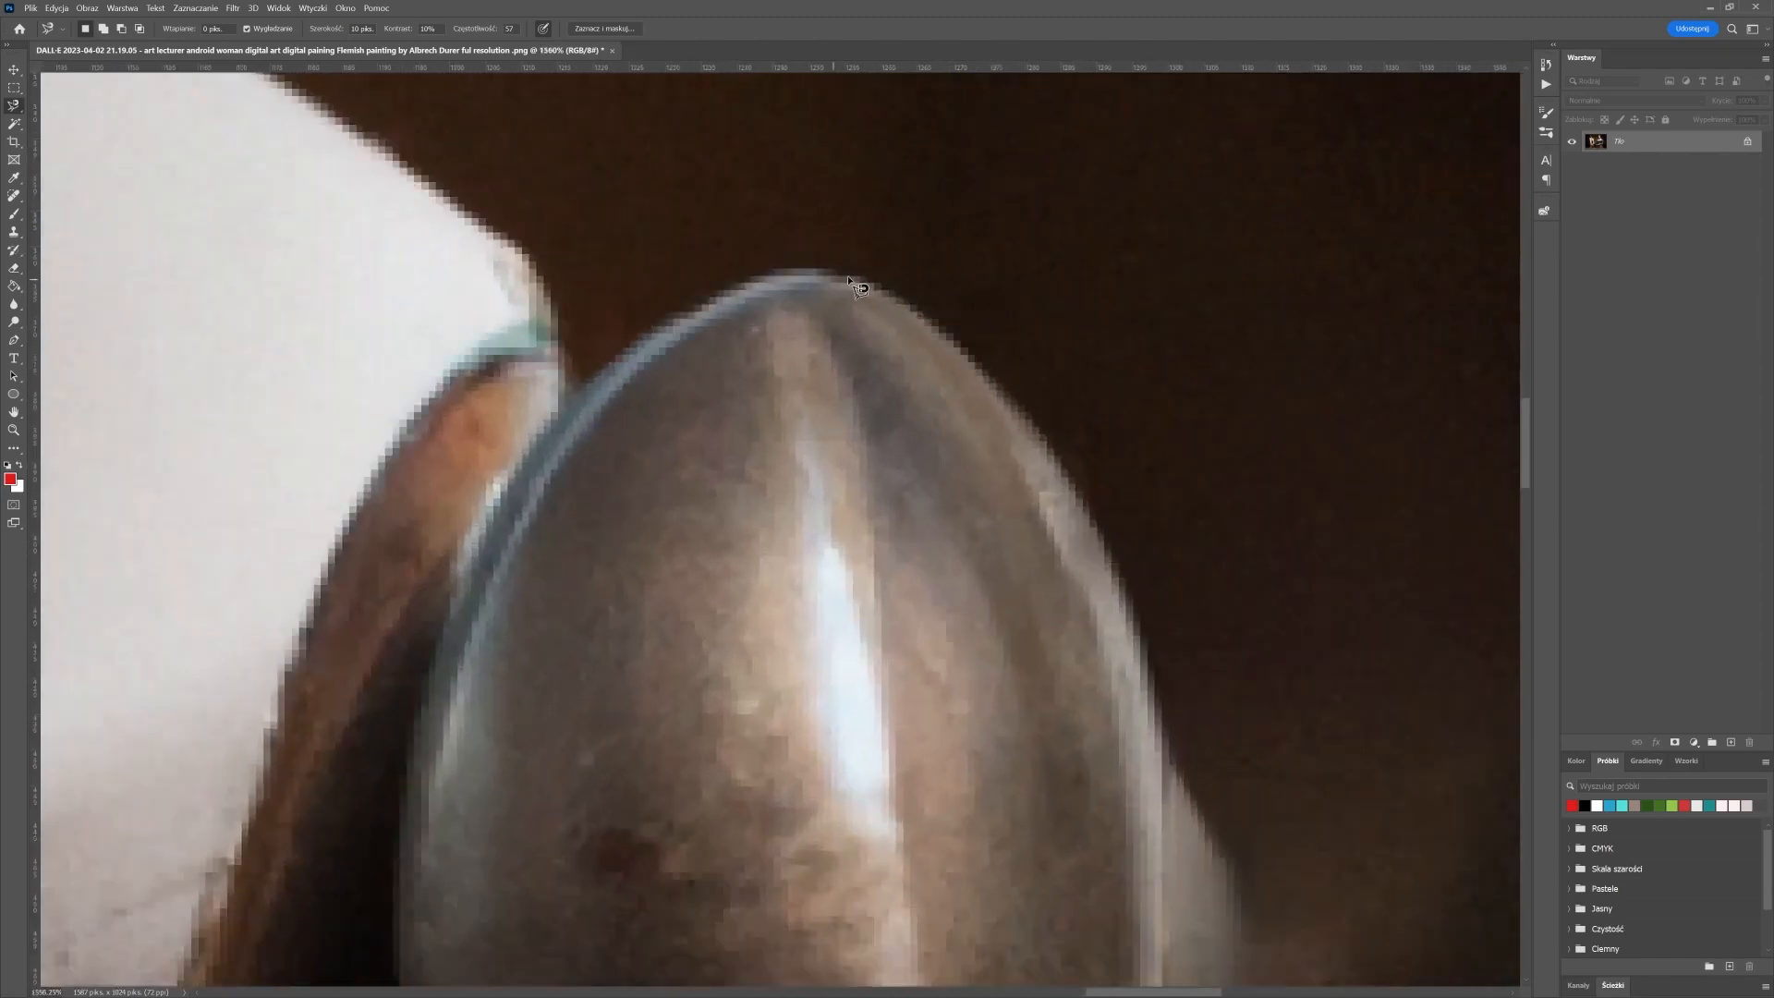
key("BackSpace")
key("BackSpace")
Outline the narrow background strip along the outer edge of the armoured shoulder with the Magnetic Lasso, removing misplaced anchor points
left_click(852, 277)
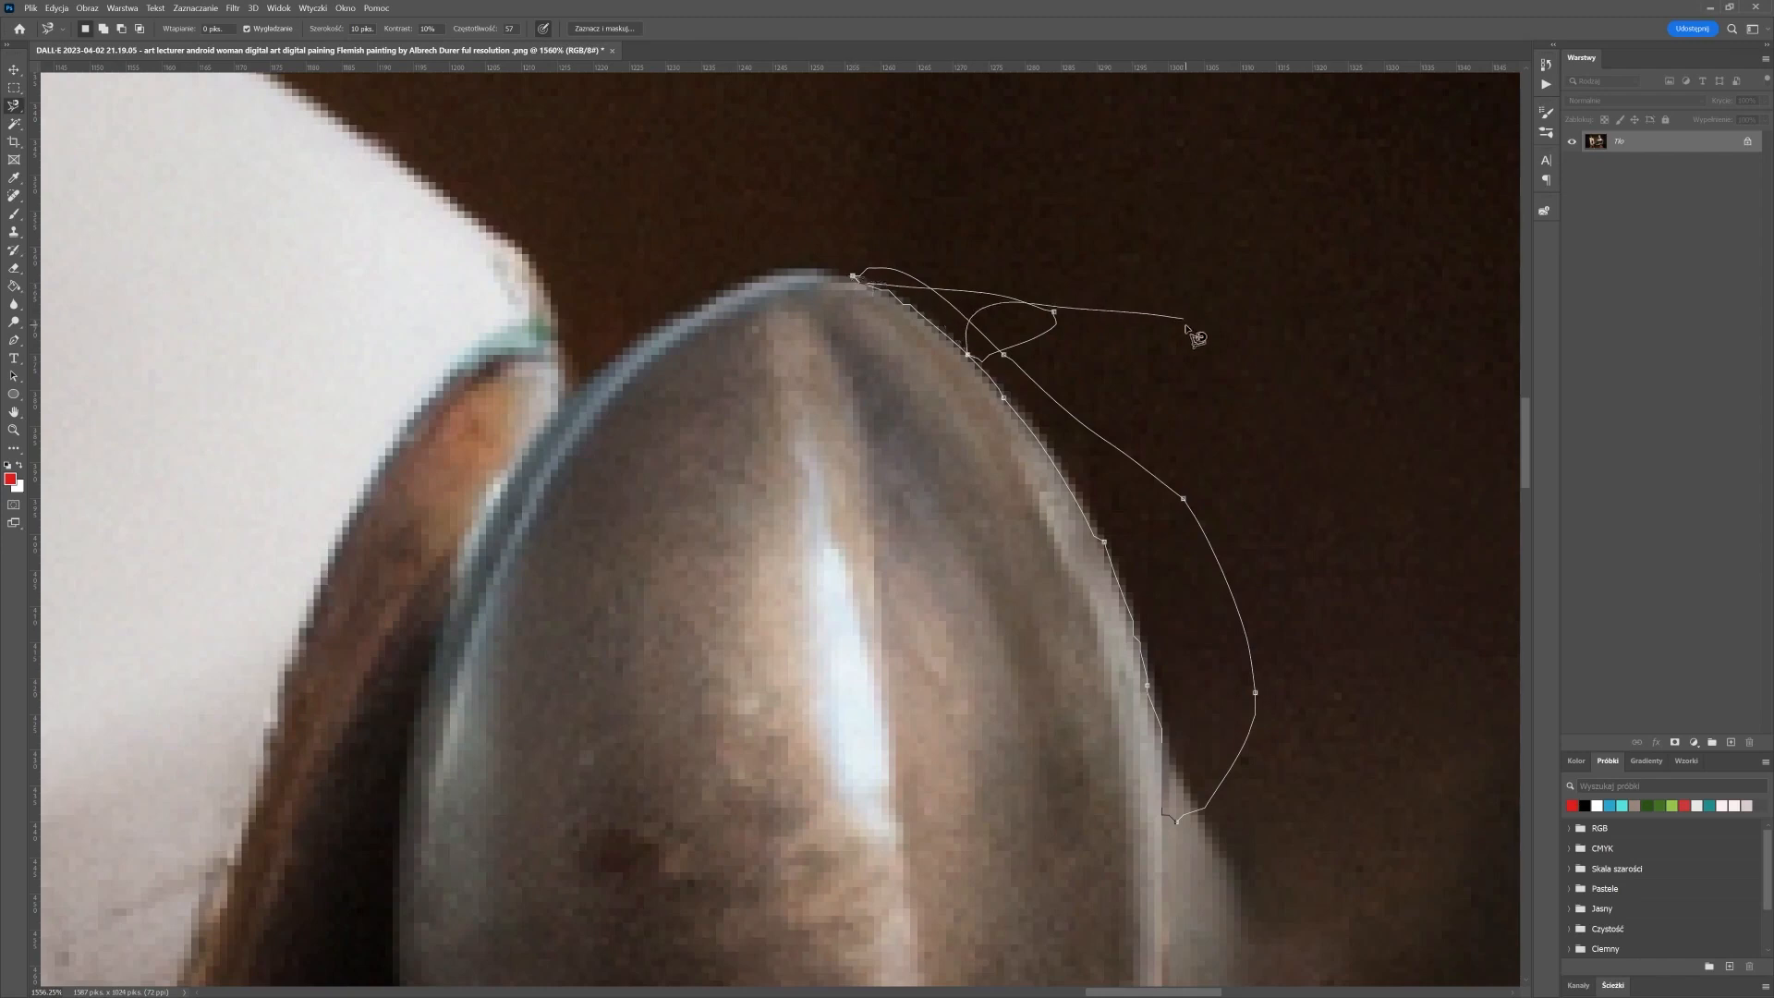
key("Delete")
key("Delete")
key("Delete")
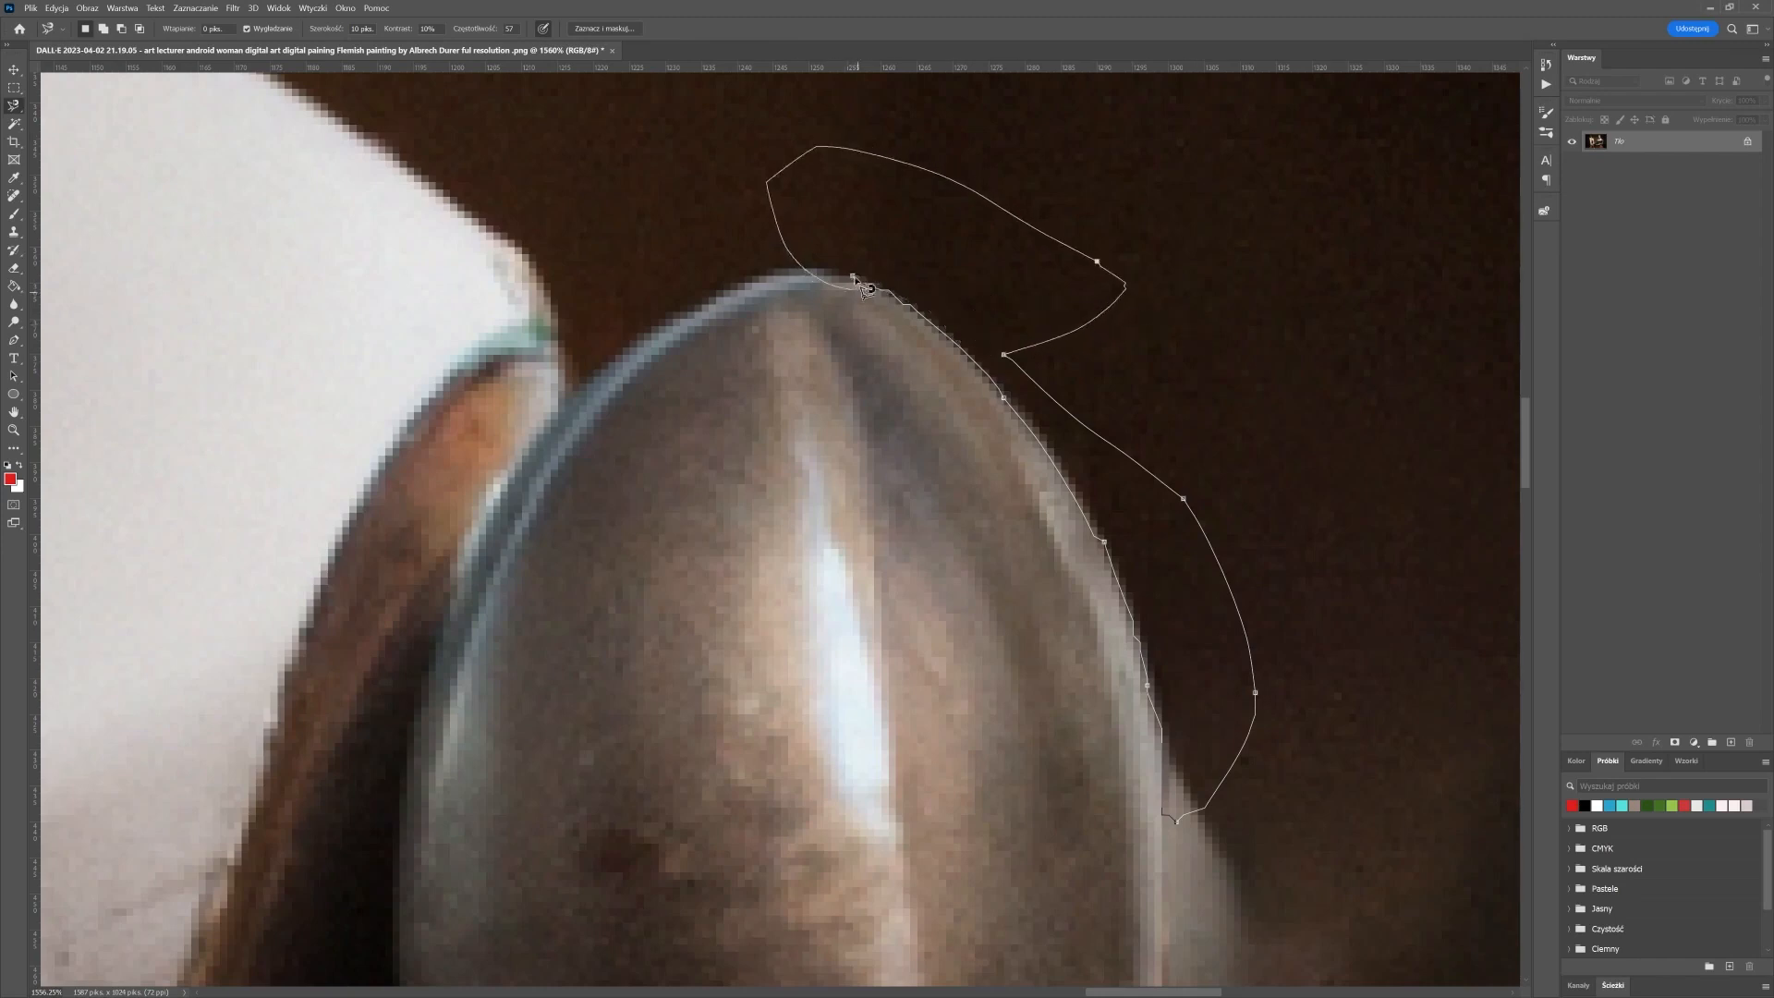
key("Delete")
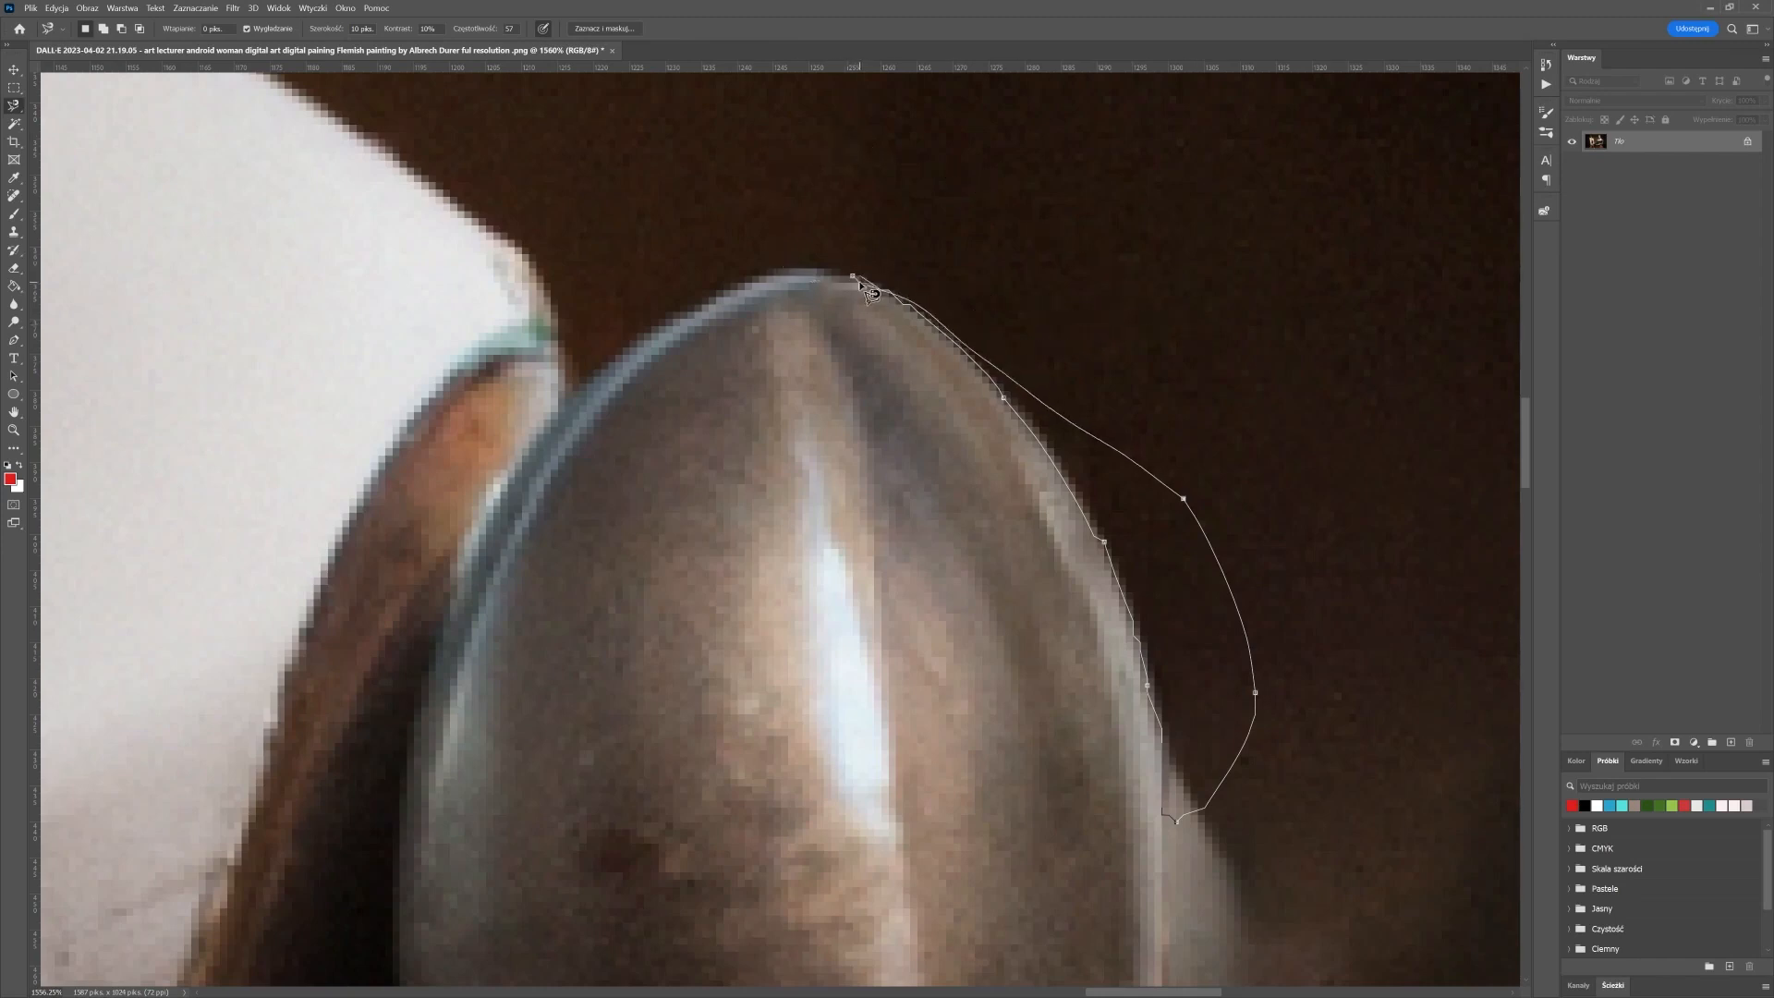
left_click(855, 279)
scroll(1201, 564, "down", 6)
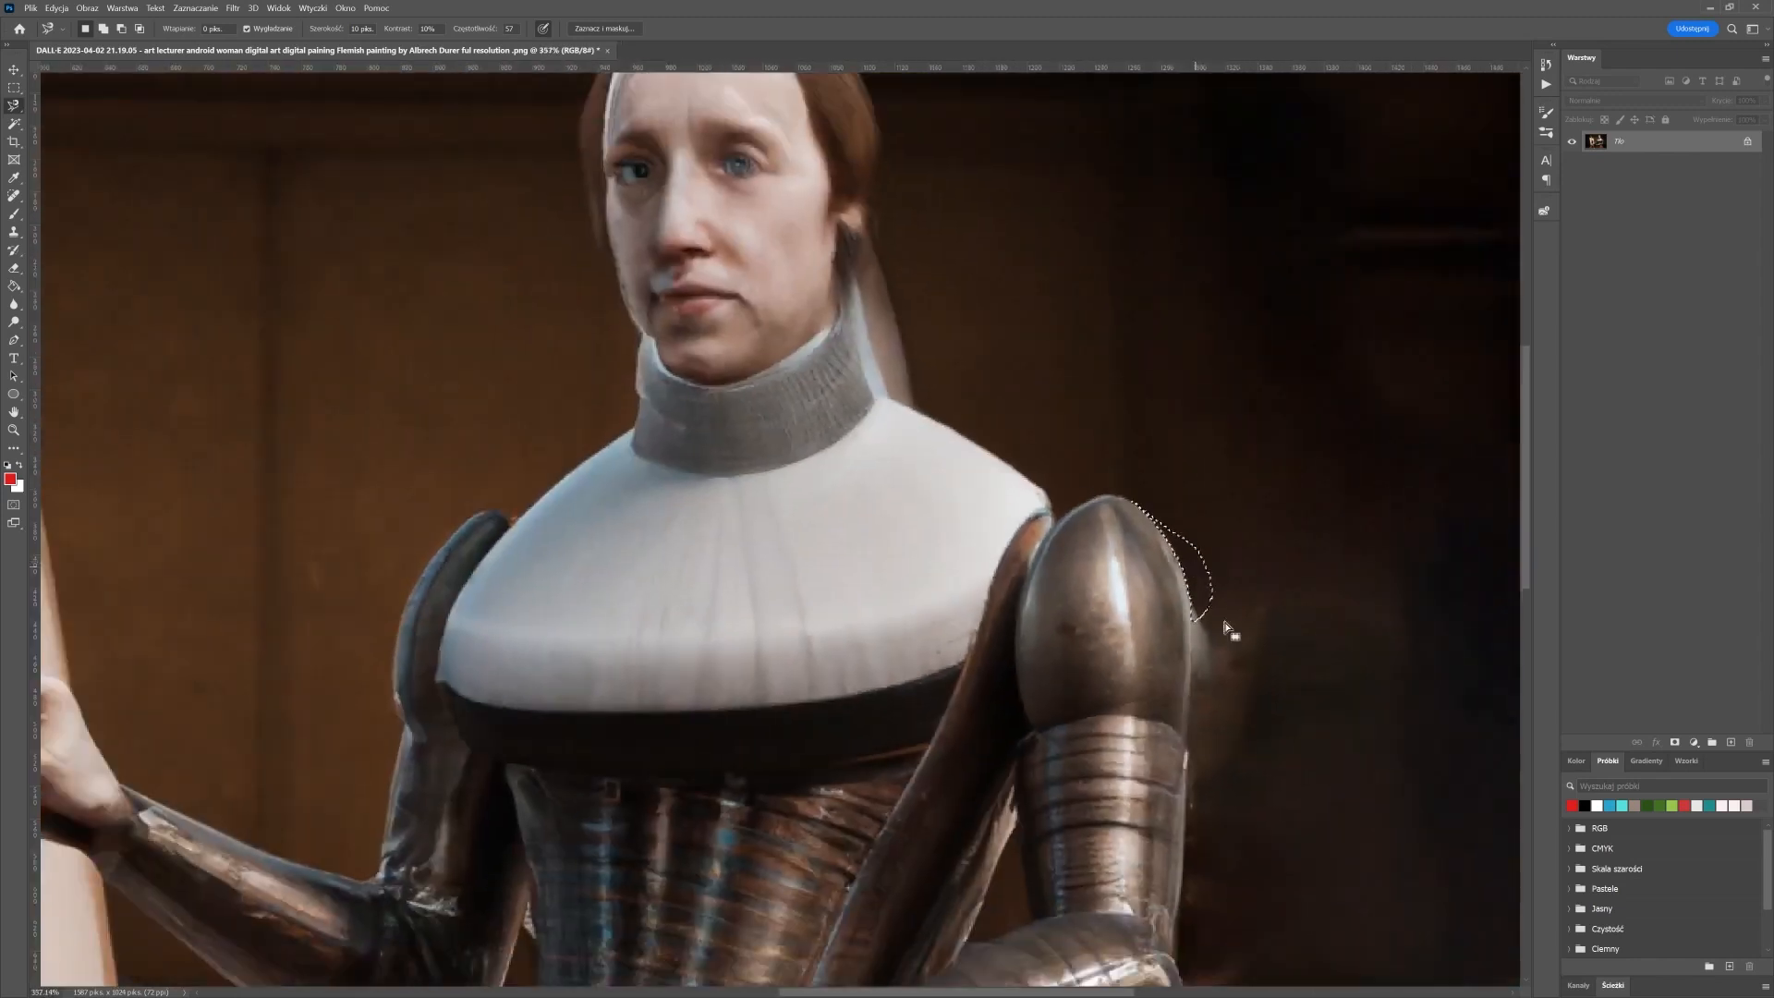
Try a Content-Aware fill with colour adaptation on the strip beside the shoulder, clear the selection and check the blend
key("Delete")
key("Return")
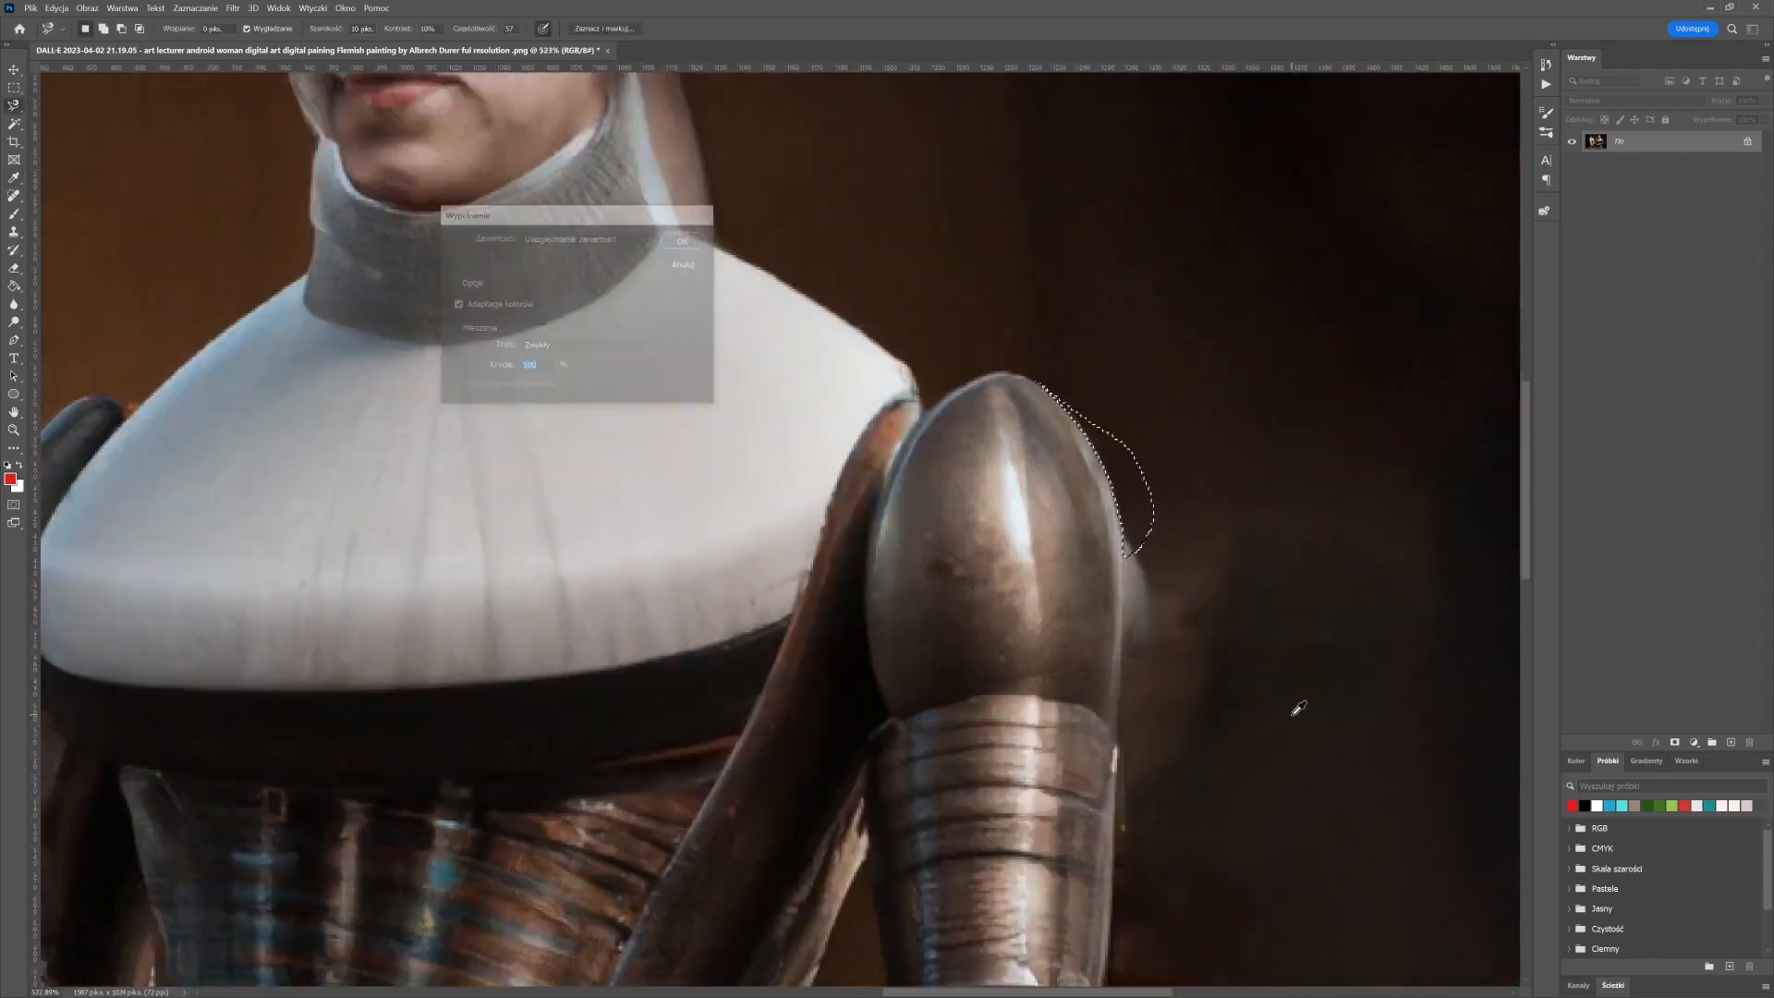
key("ctrl+d")
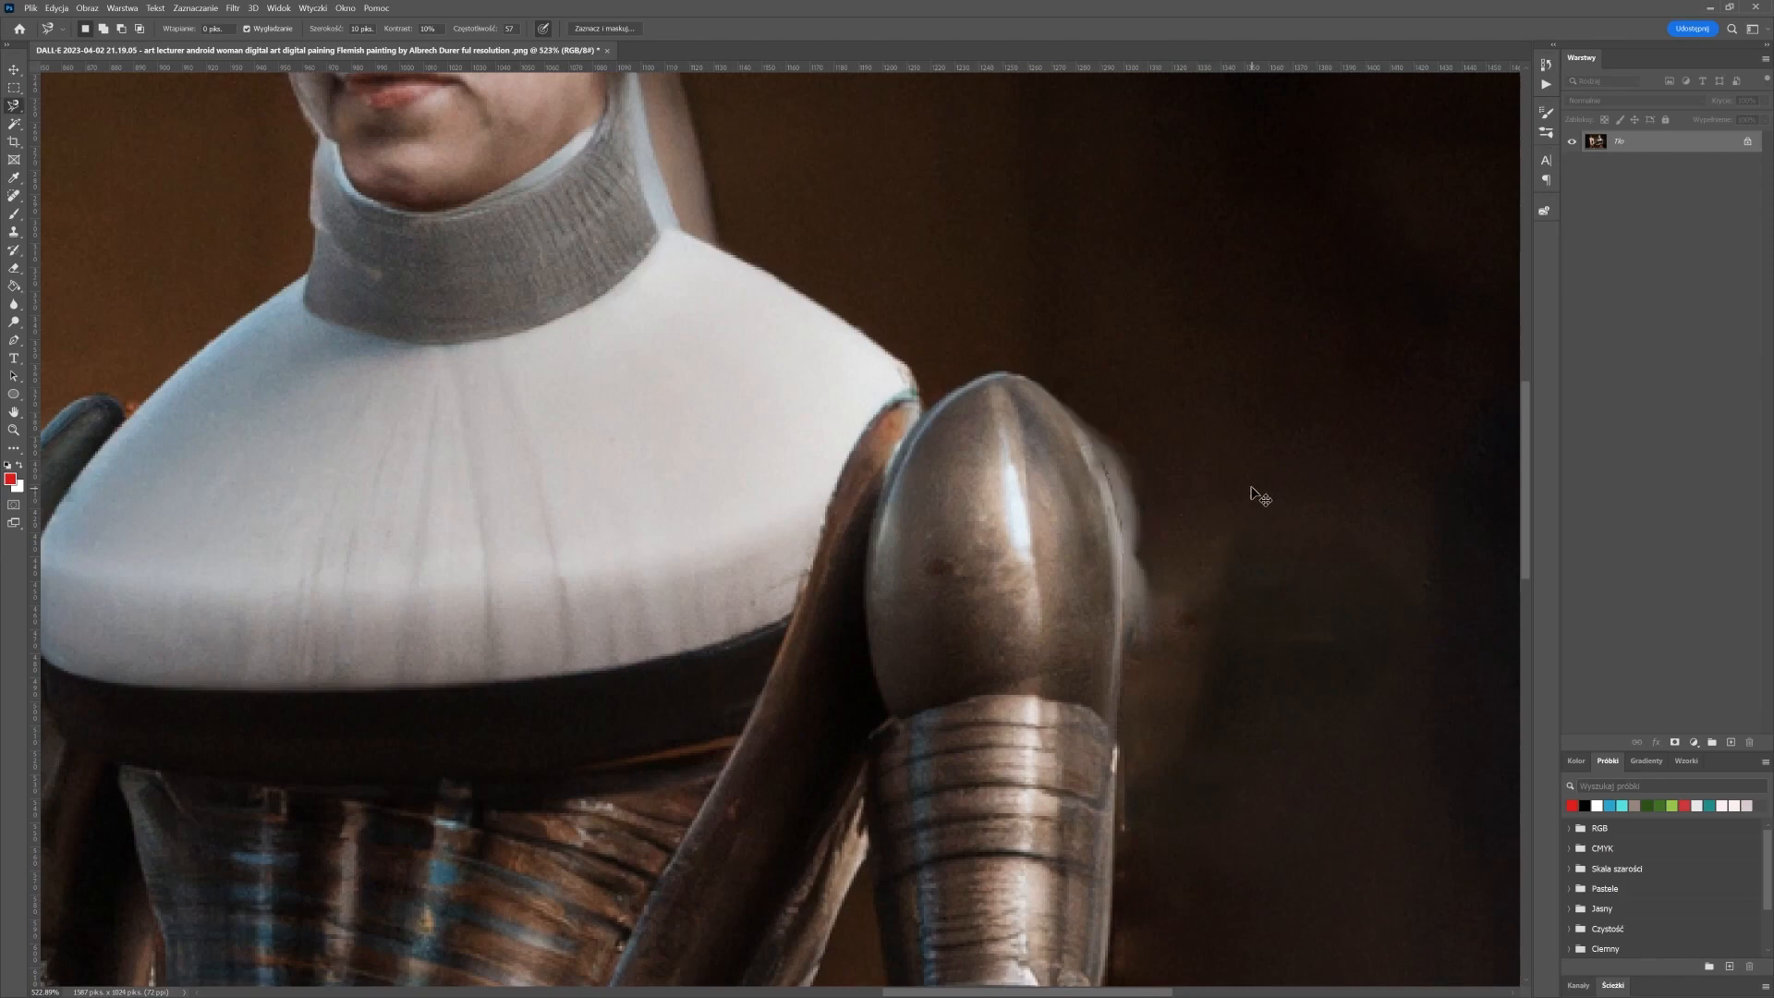
scroll(1260, 499, "down", 1)
scroll(1260, 499, "down", 4)
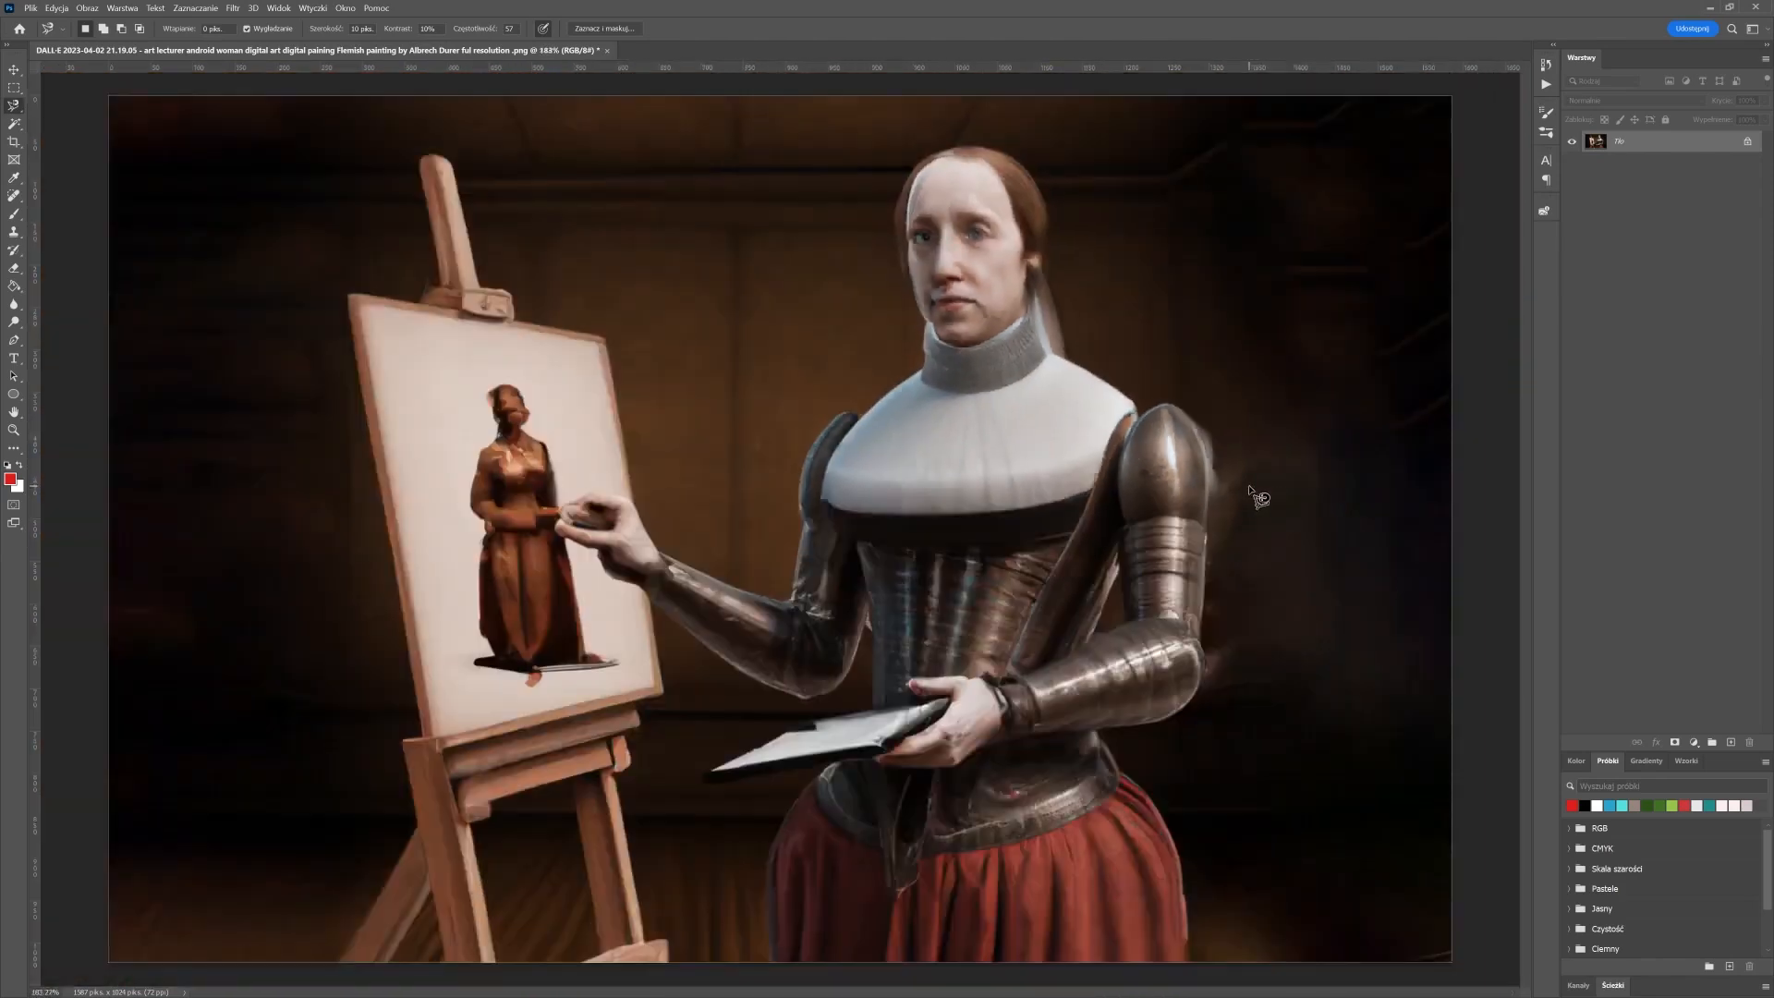
scroll(1259, 499, "down", 2)
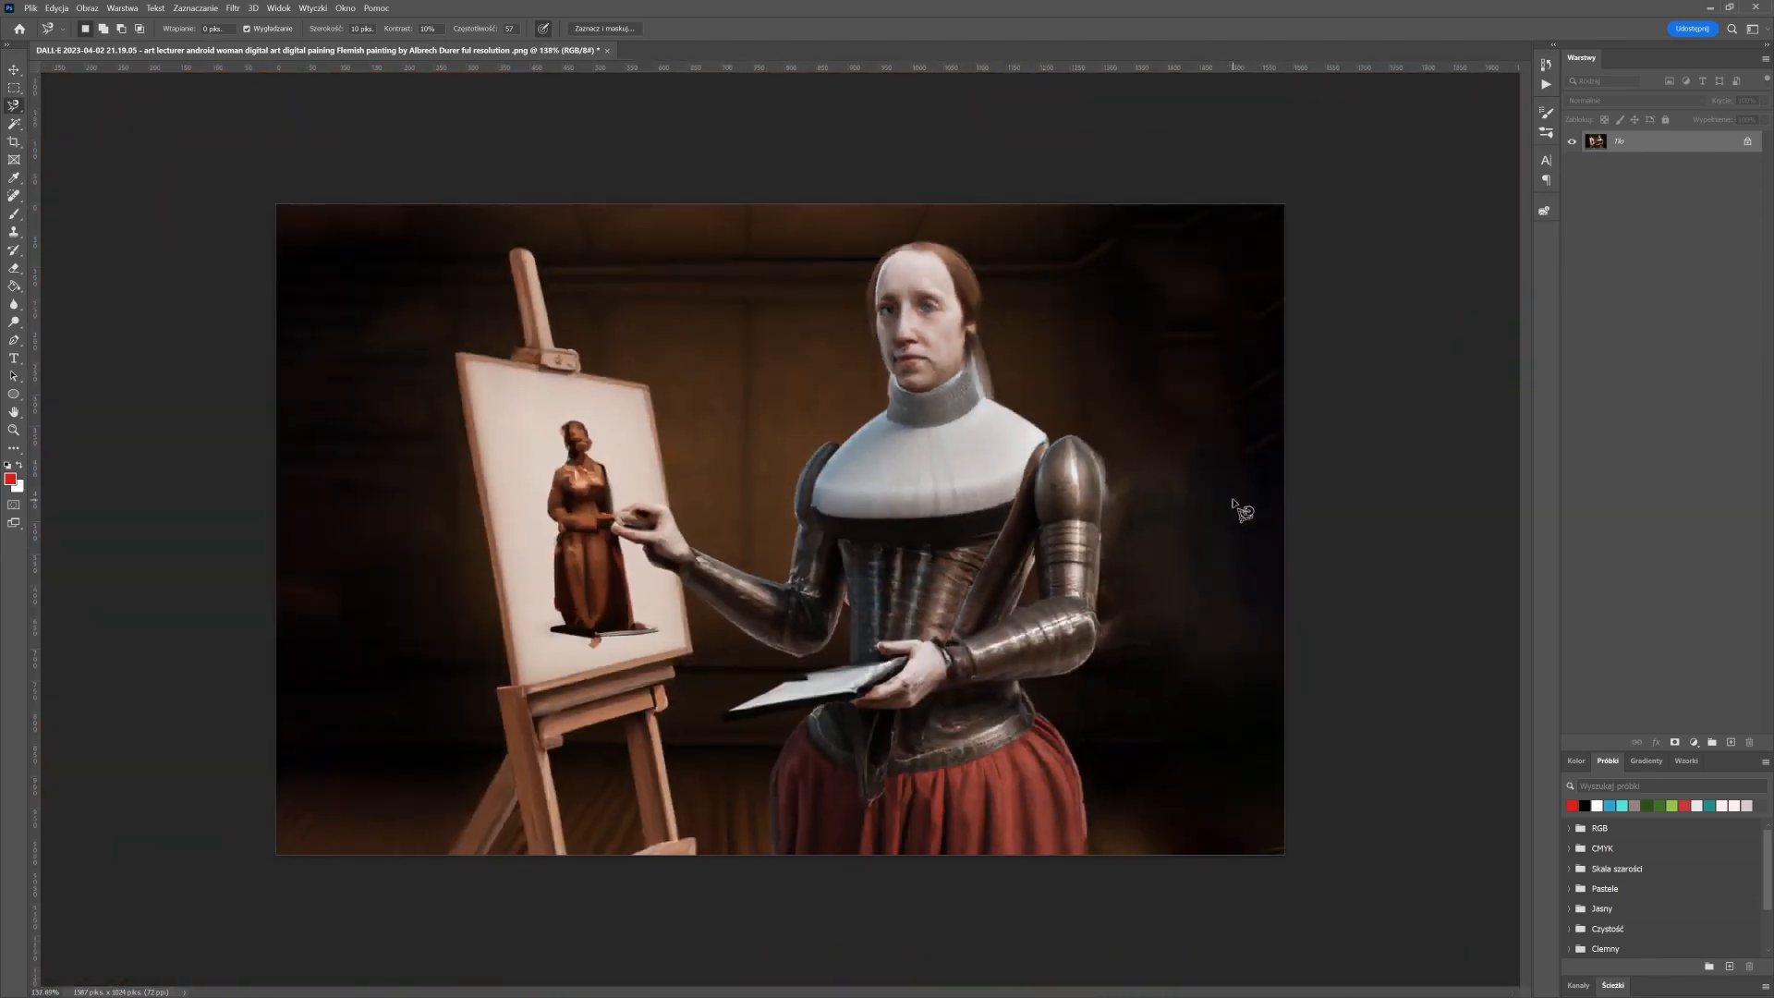
scroll(1220, 485, "down", 1)
scroll(1164, 531, "up", 1)
Outline a wide background area closely along the outer edge of the shoulder plate and upper arm with the Polygonal Lasso
right_click(15, 107)
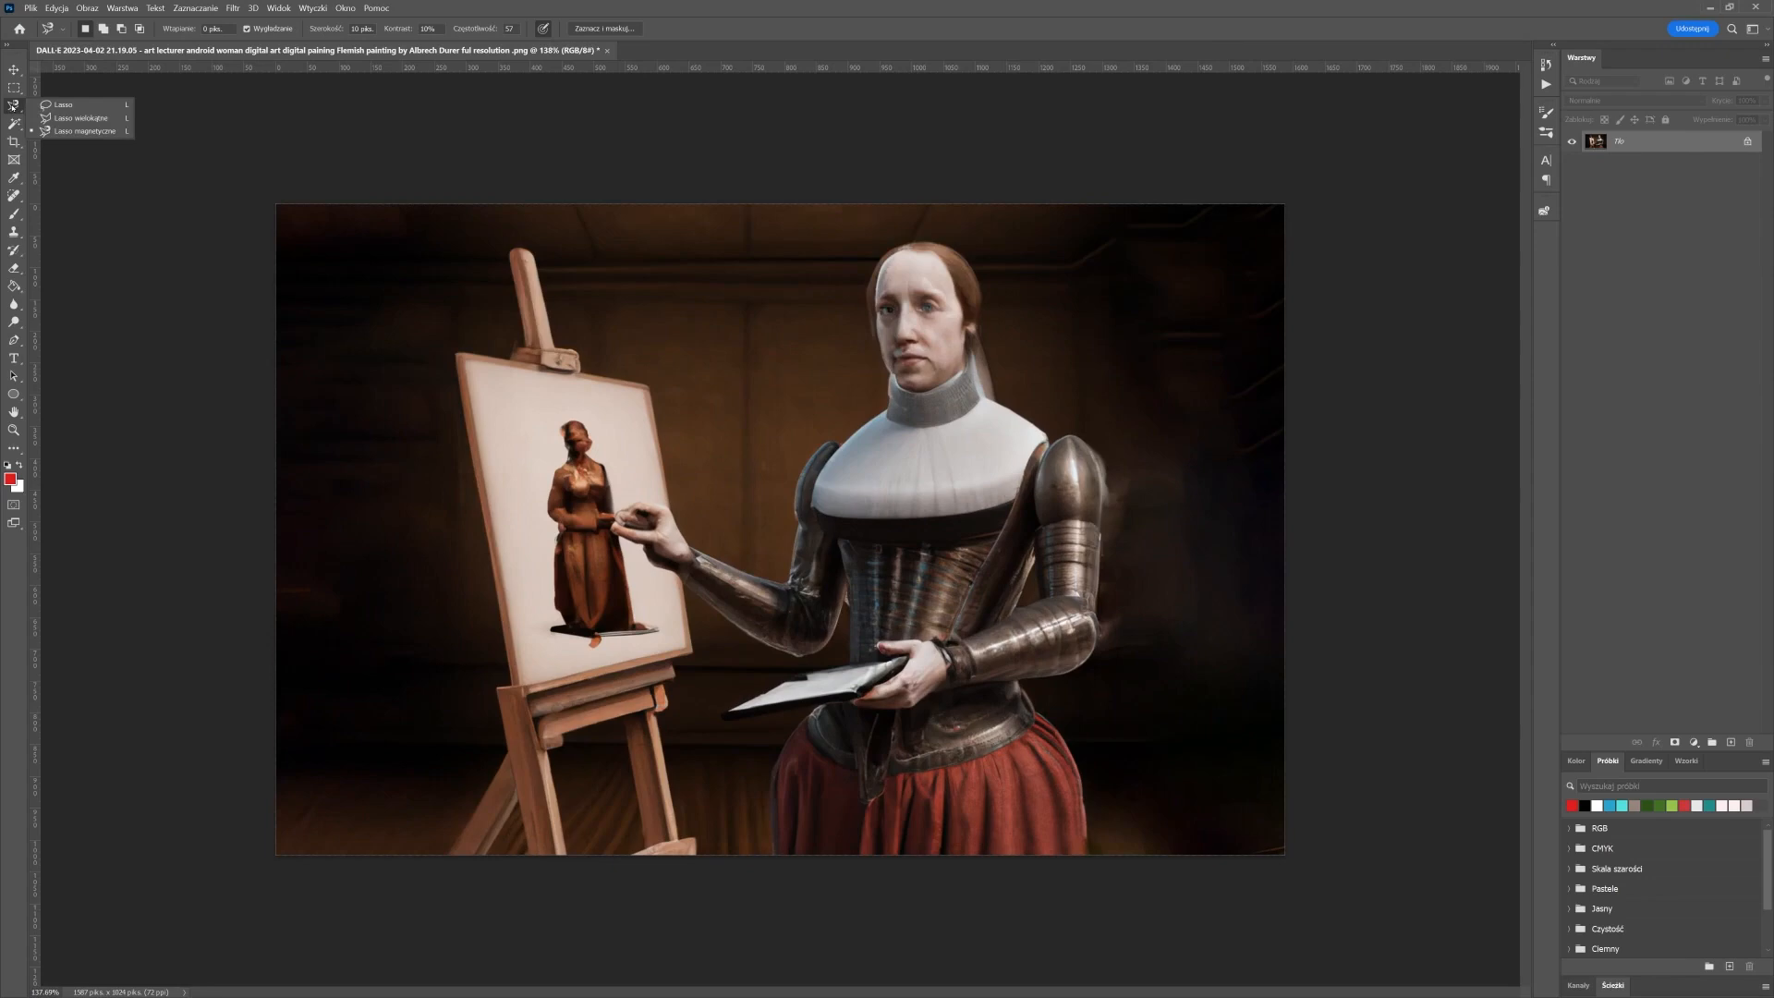
left_click(90, 106)
scroll(1363, 545, "up", 10)
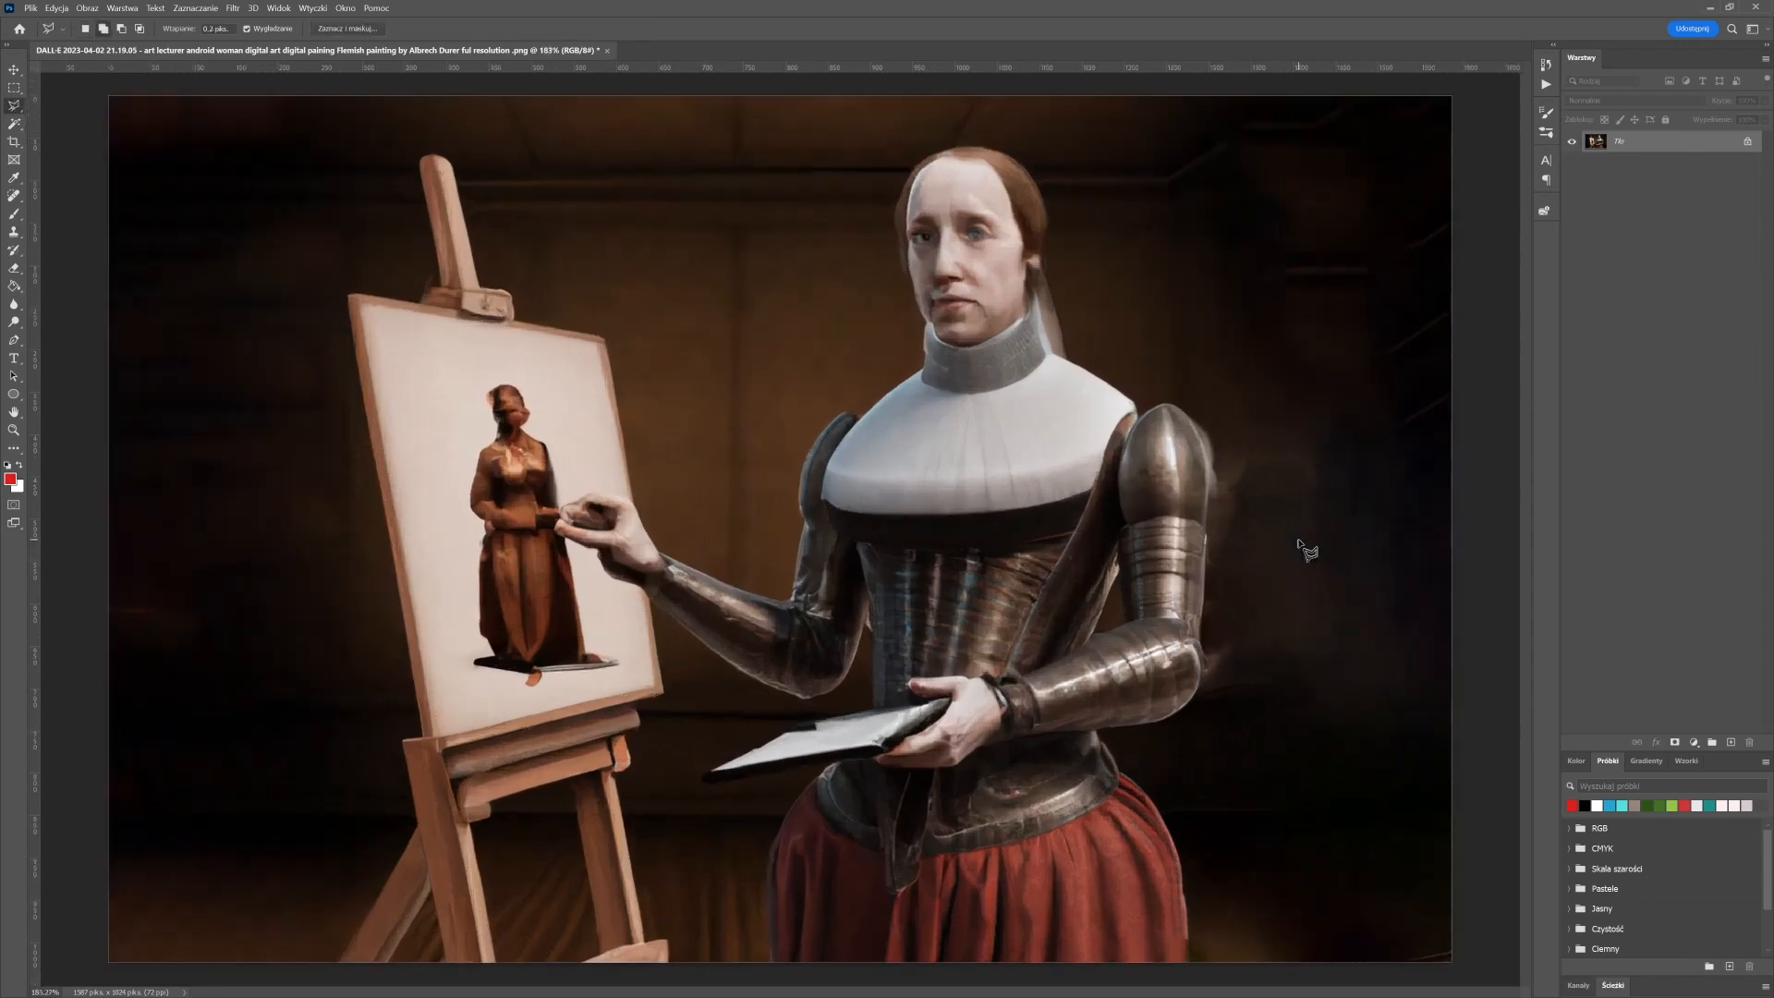
scroll(802, 300, "up", 2)
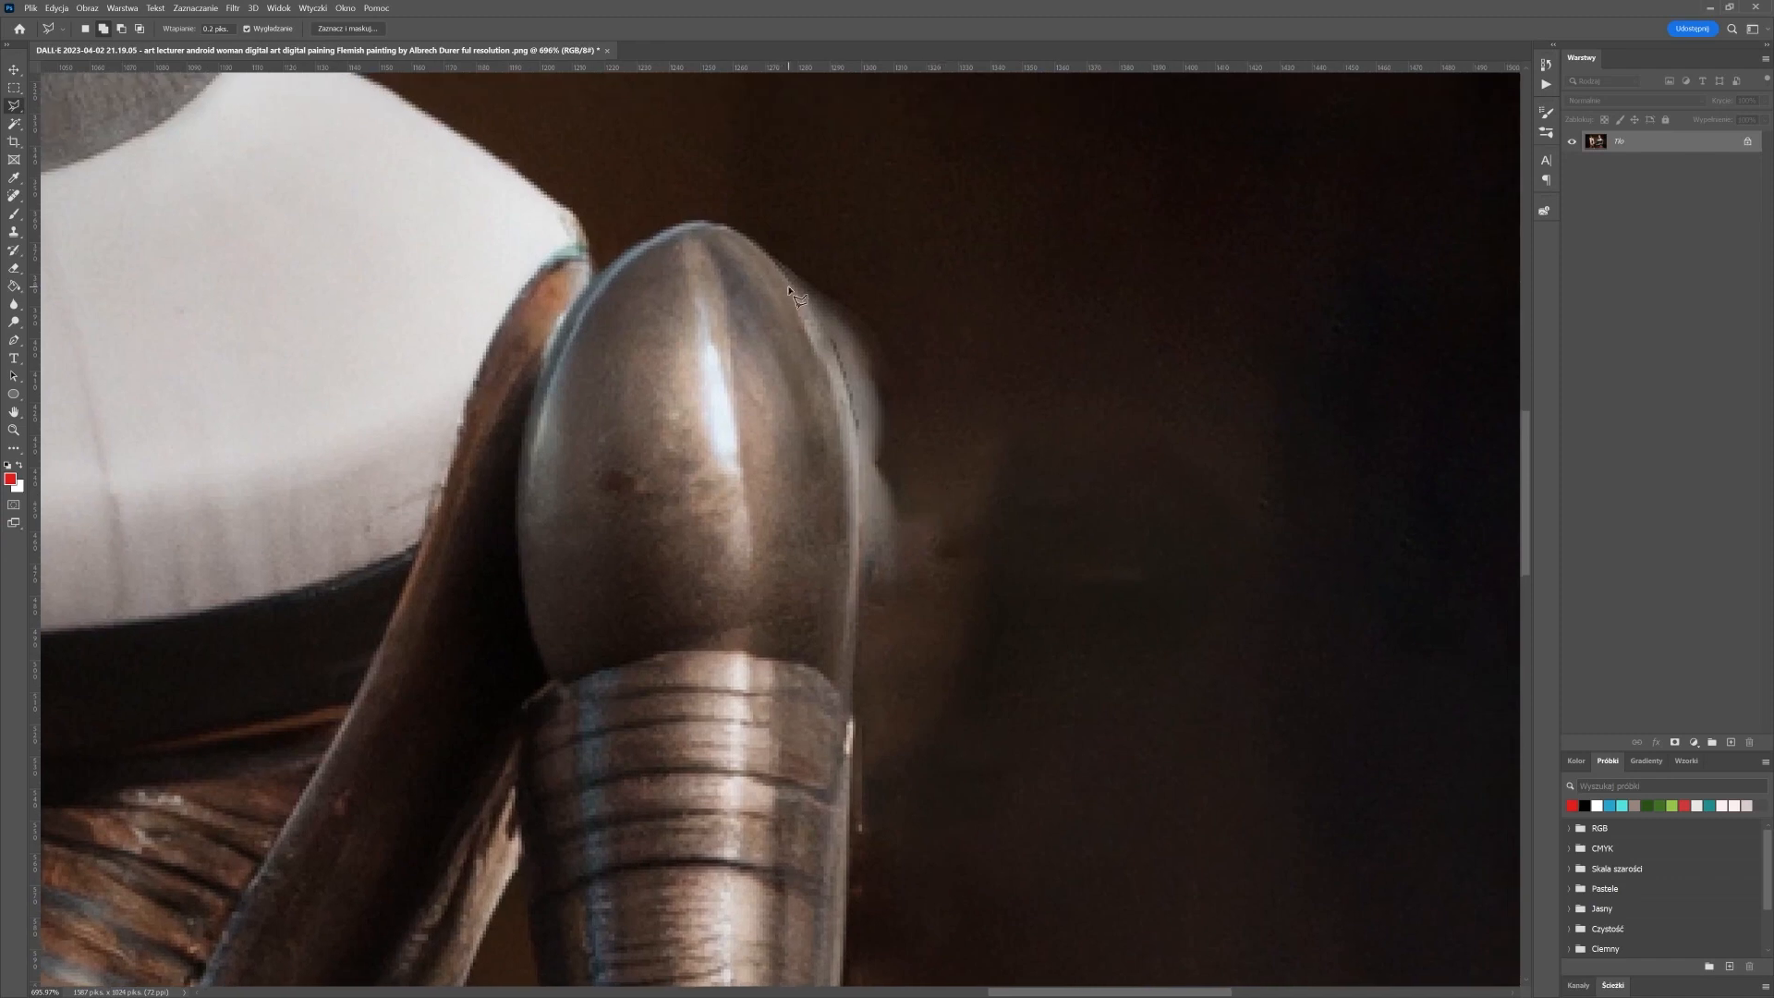
left_click_drag(748, 238, 768, 251)
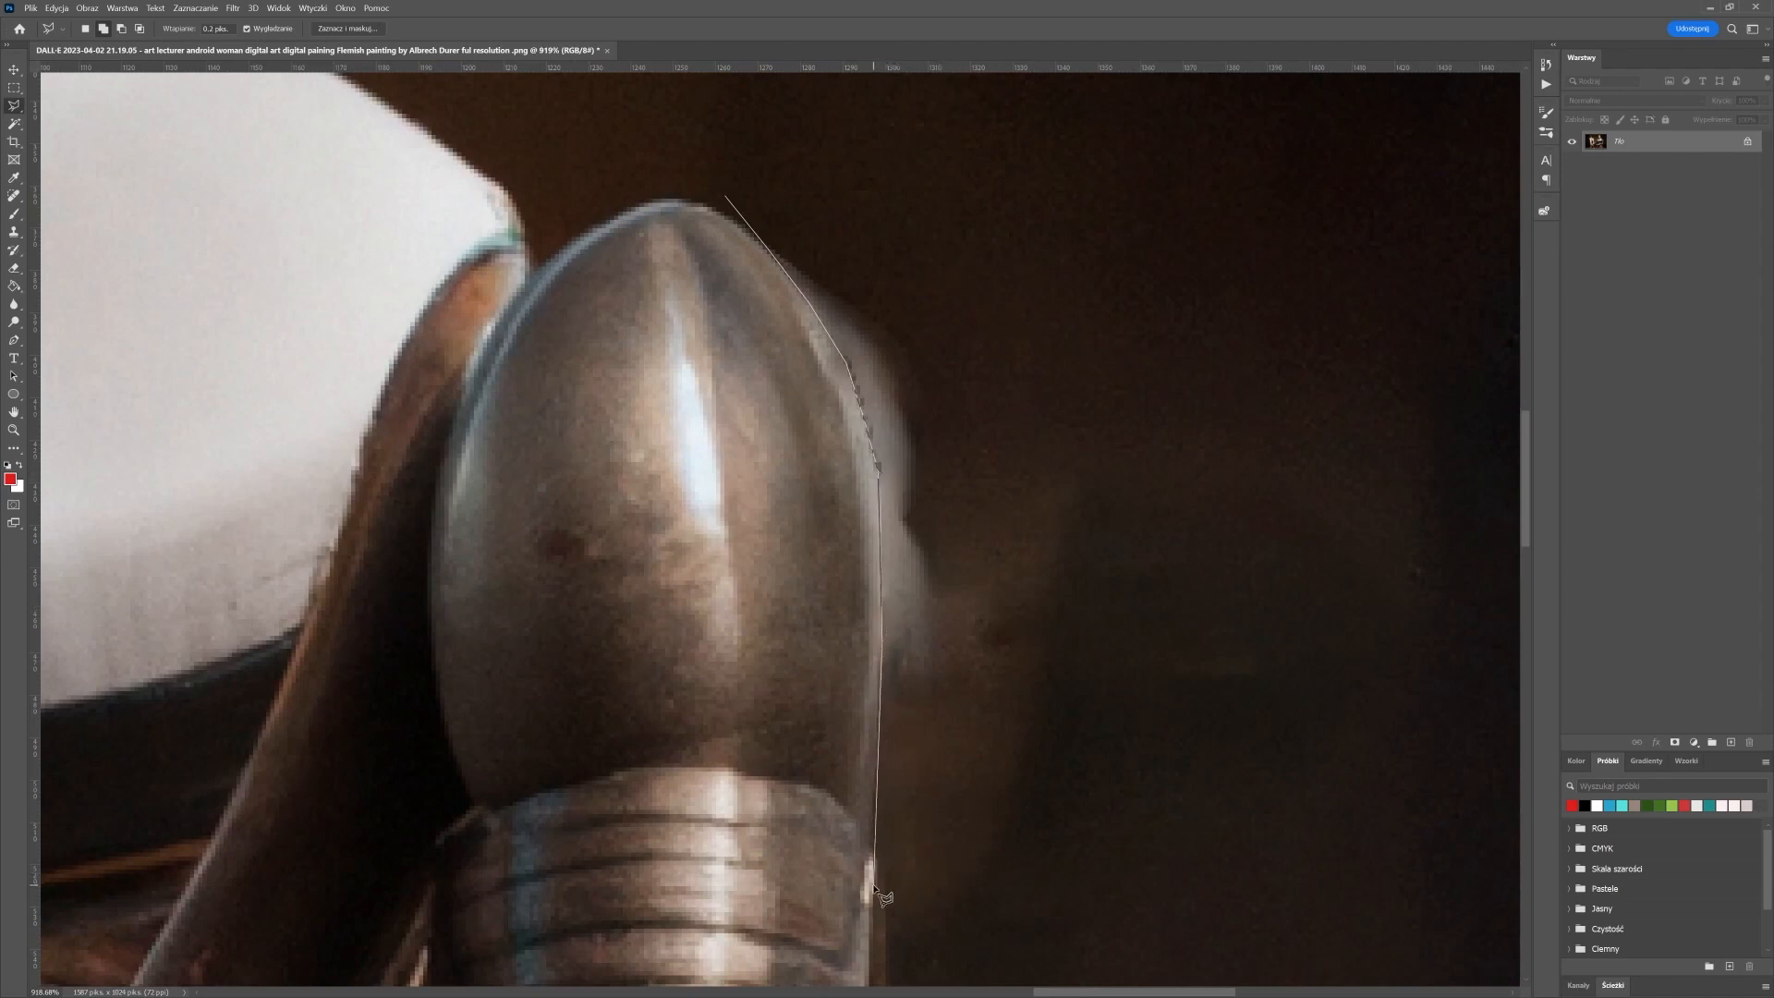
mouse_move(873, 887)
left_mouse_down()
mouse_move(840, 749)
mouse_move(835, 536)
left_mouse_up()
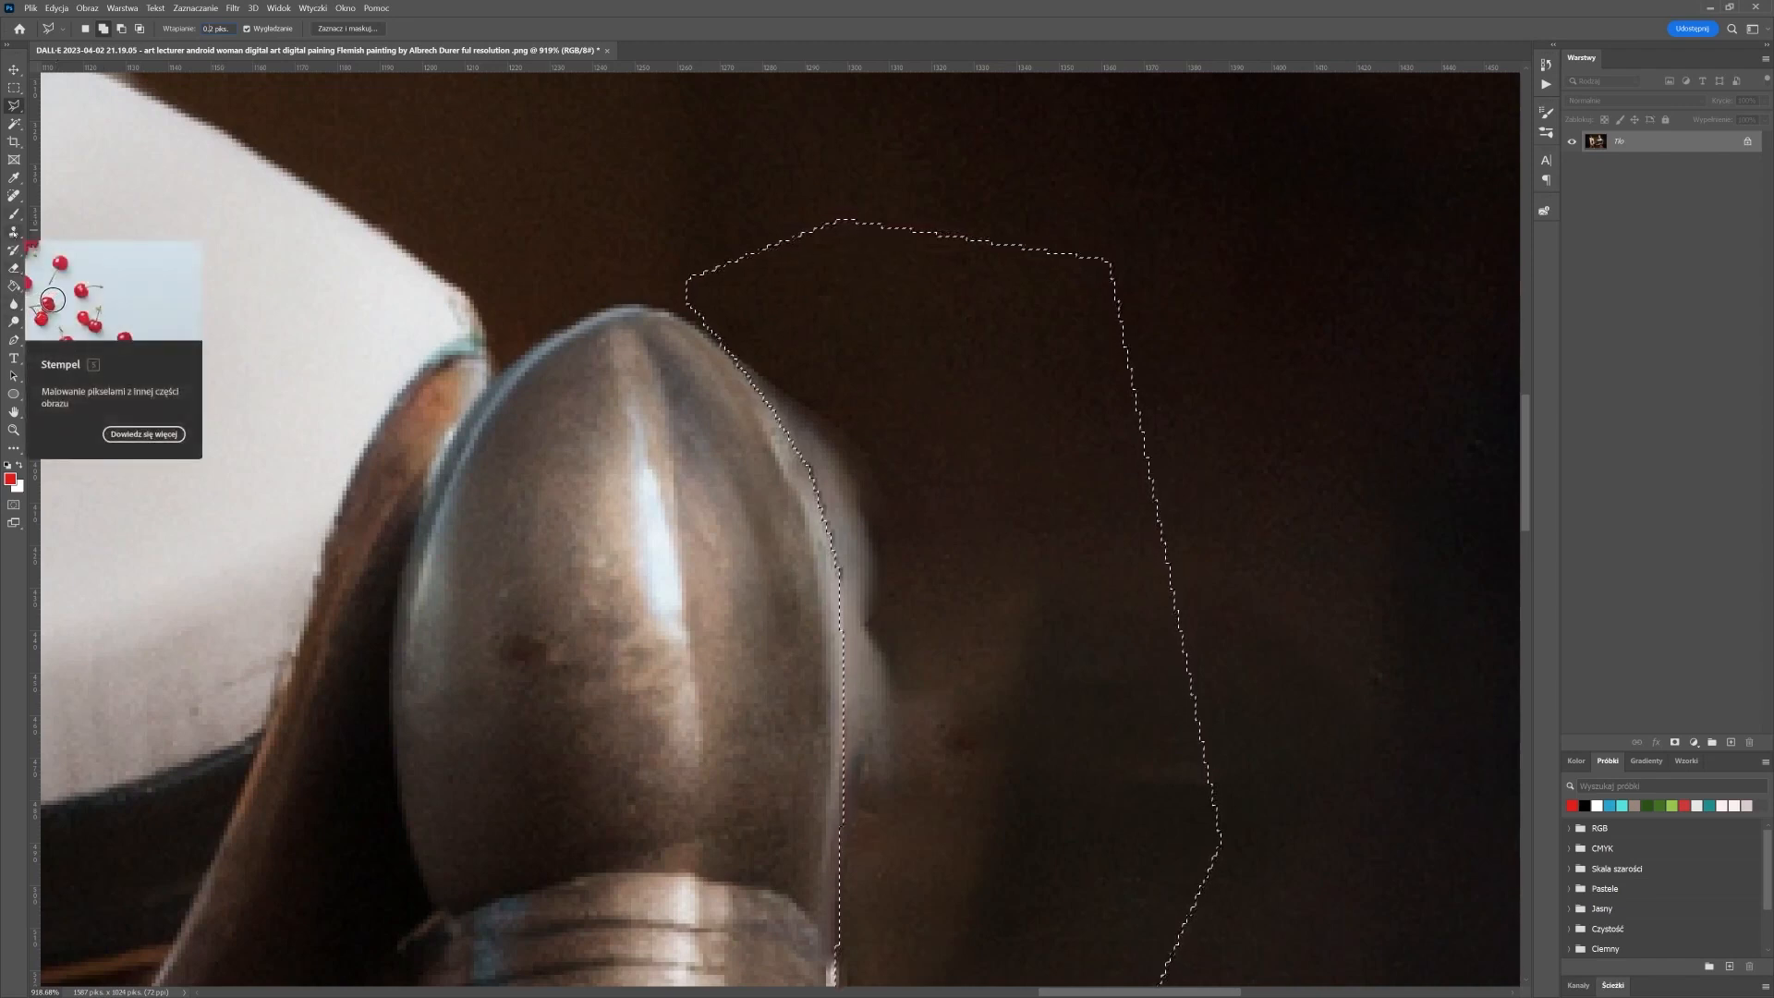
Clone clean dark background over the pale smudge along the upper outer edge of the shoulder plate with the Clone Stamp
left_click(14, 232)
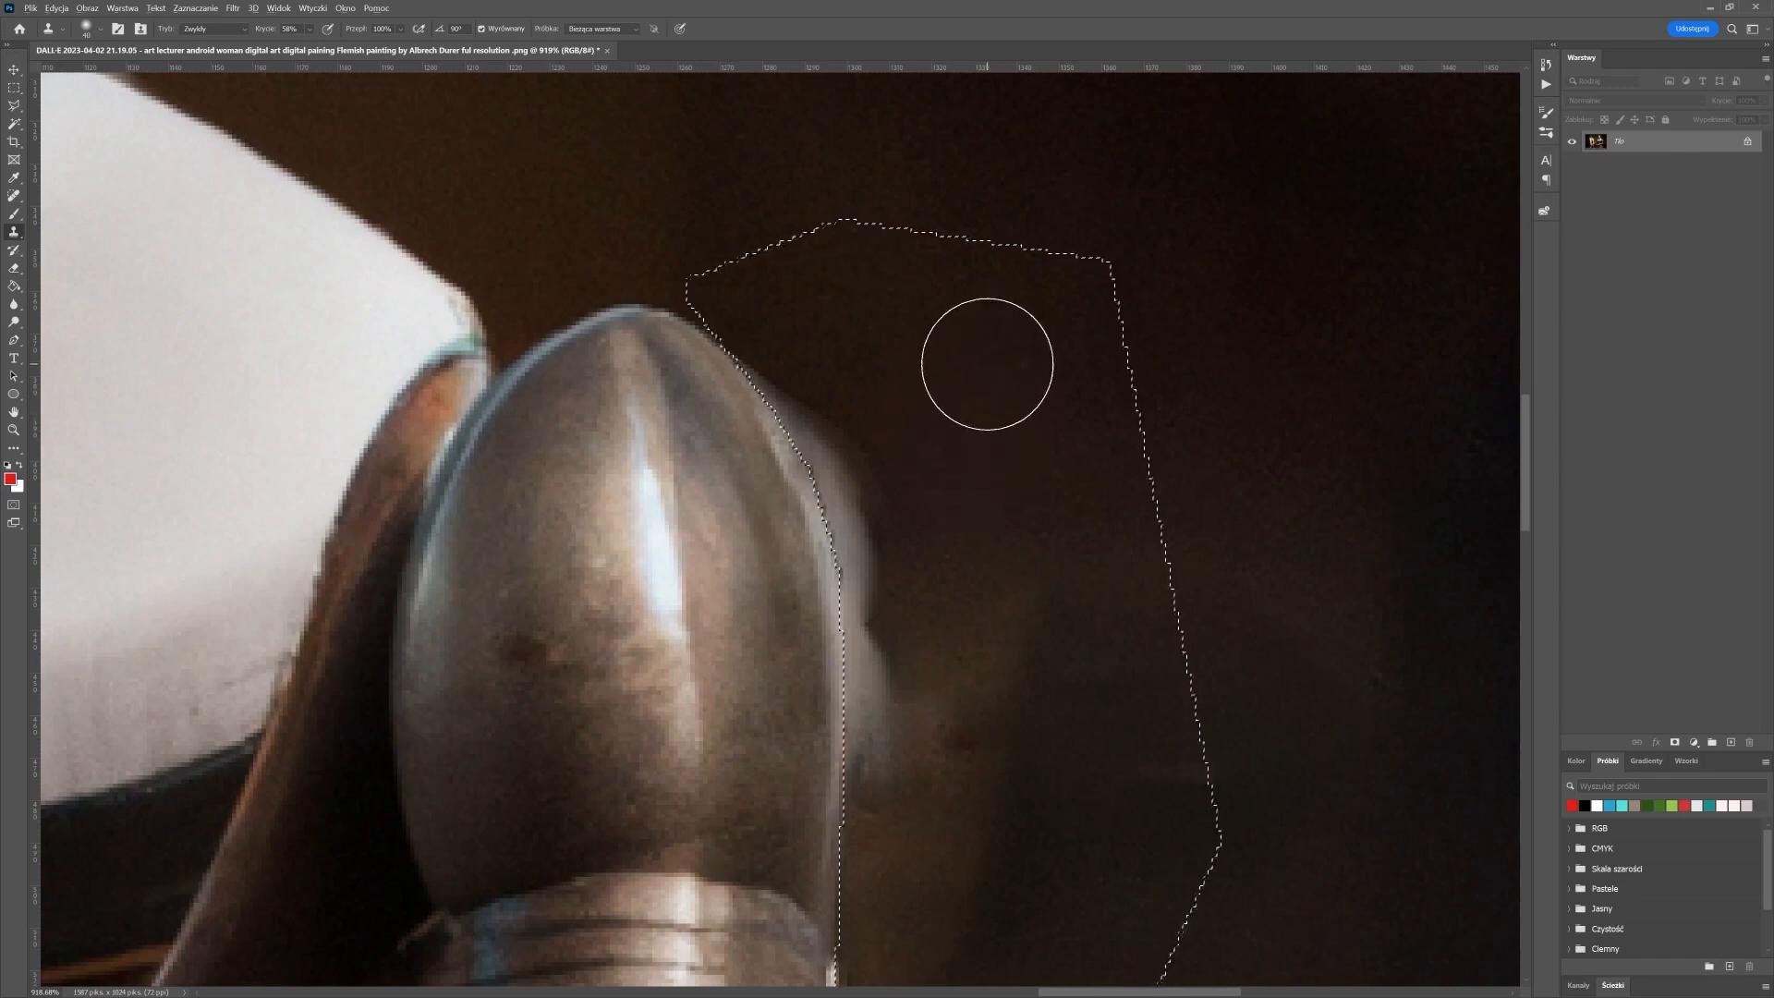
left_click(994, 378, "alt")
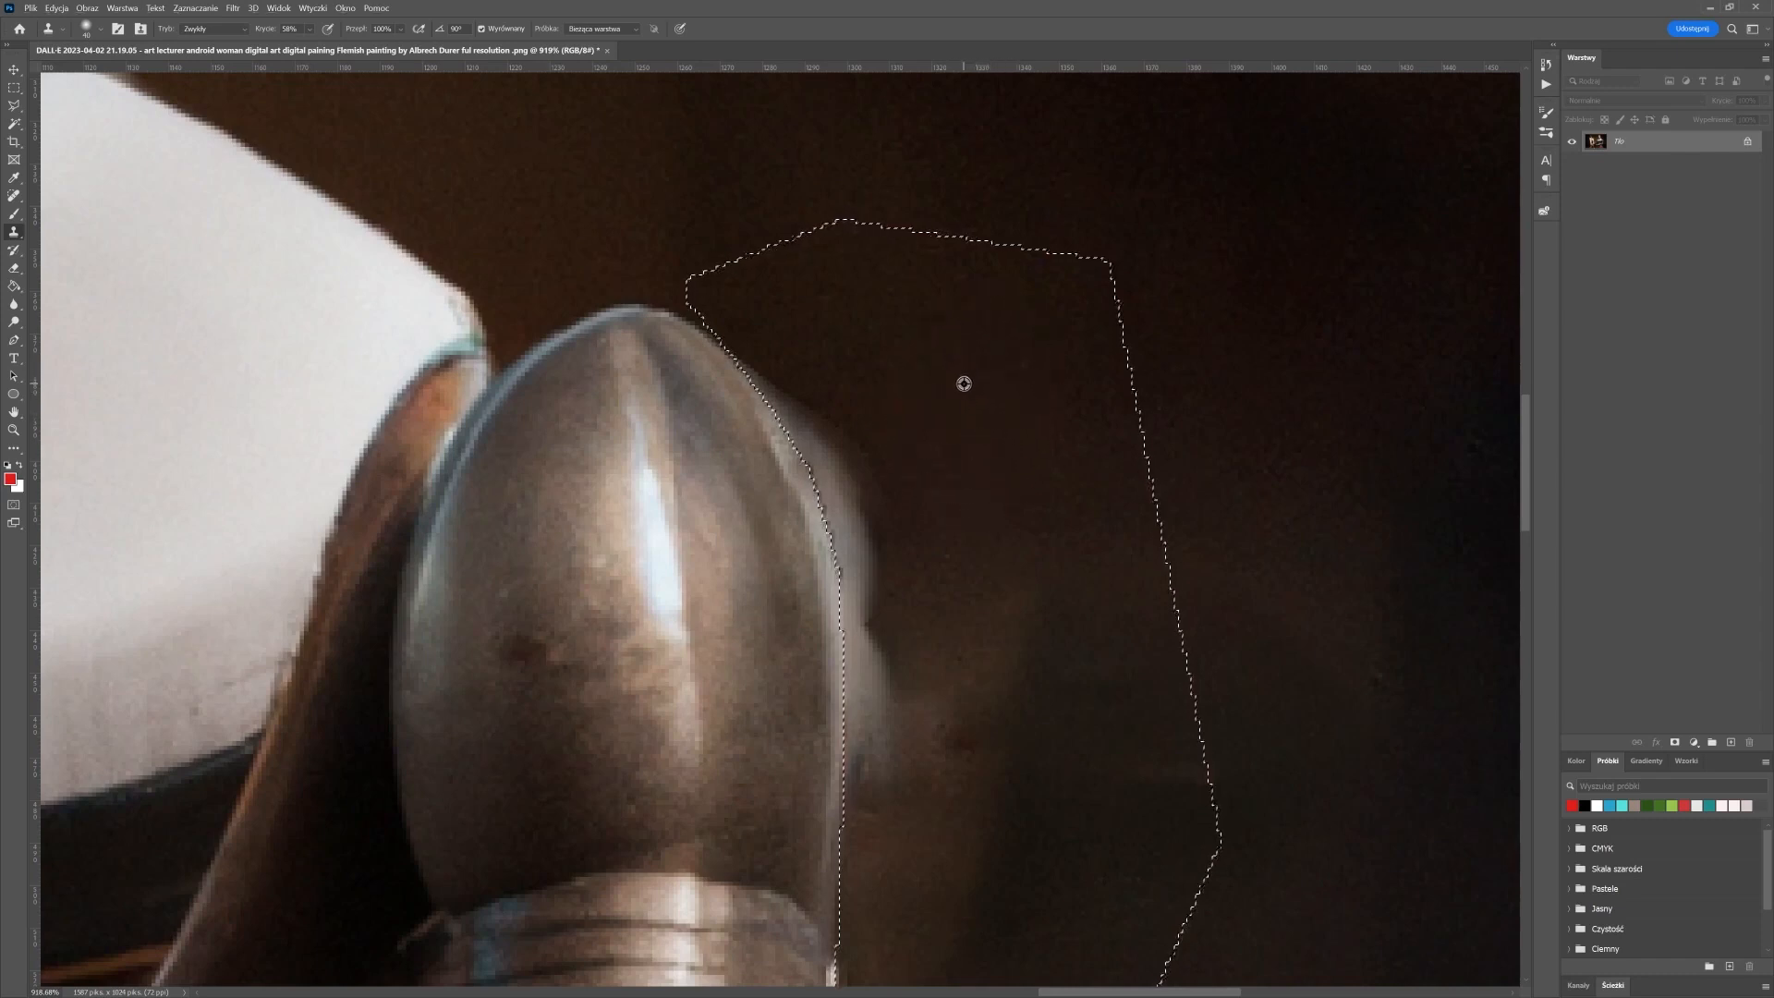
left_click(964, 384, "alt")
left_click_drag(844, 471, 840, 463)
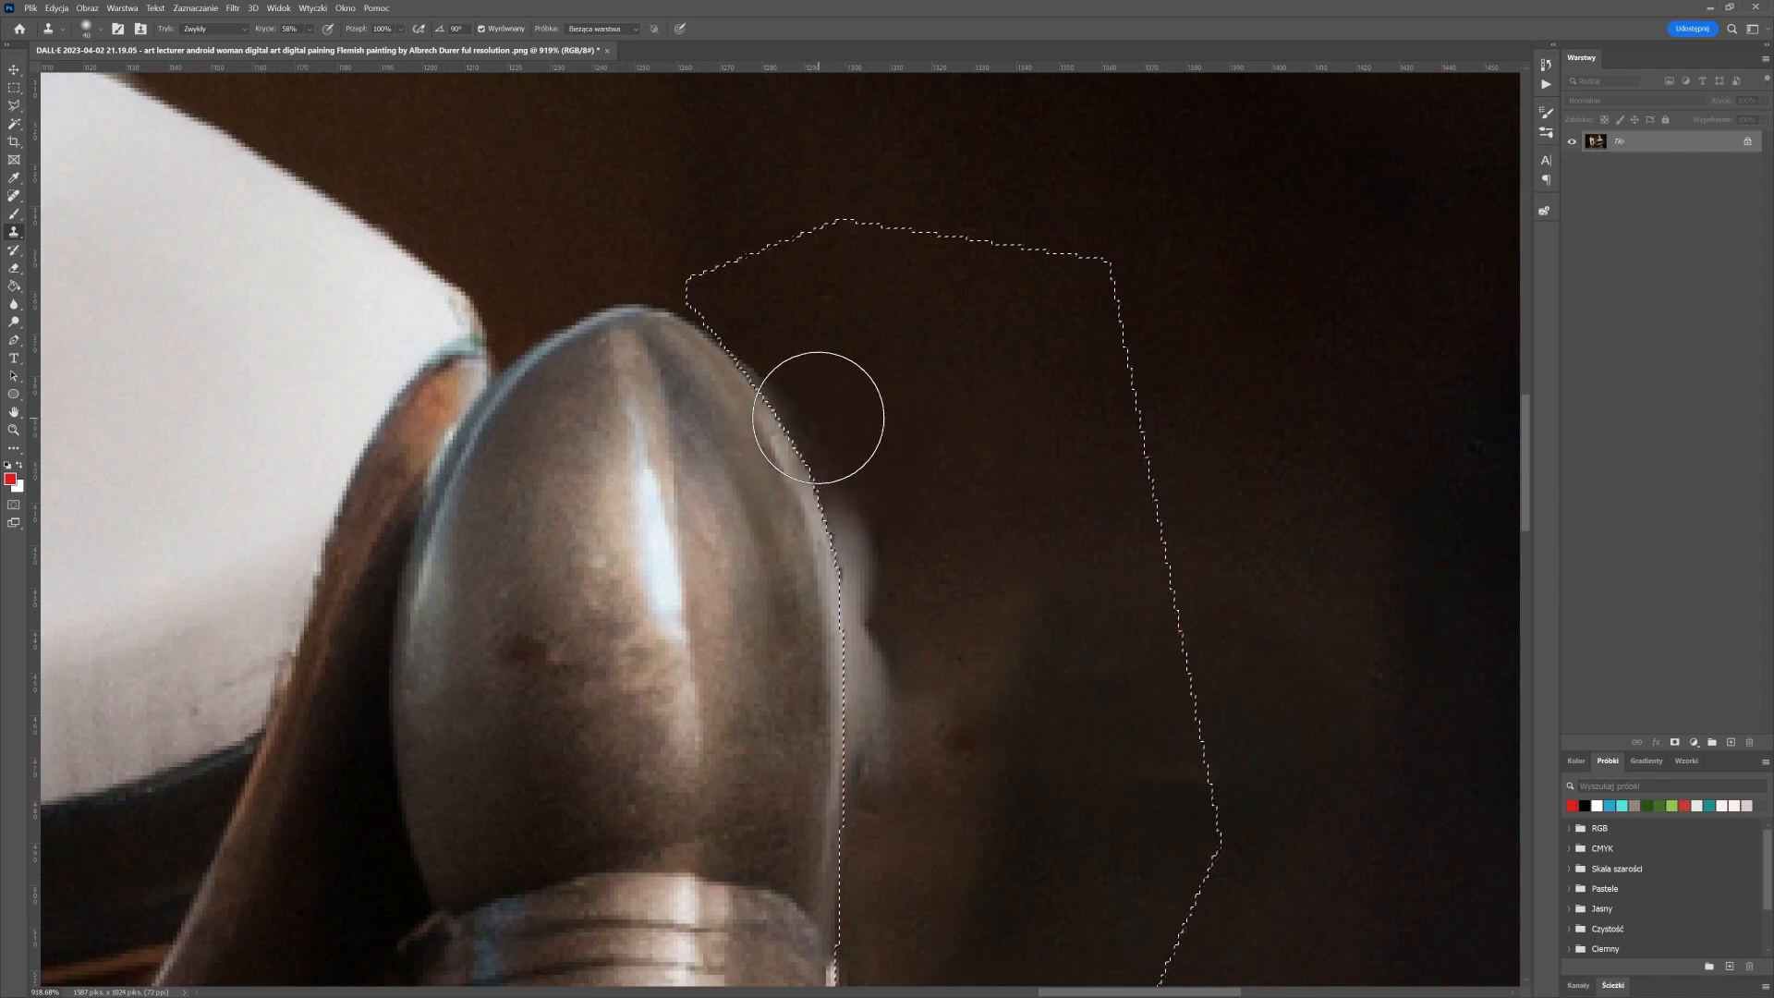
Clone nearby dark background over the remaining smudge beside the lower shoulder plate and upper arm, and clear the selection
left_click(1069, 586, "alt")
left_click_drag(800, 603, 823, 603)
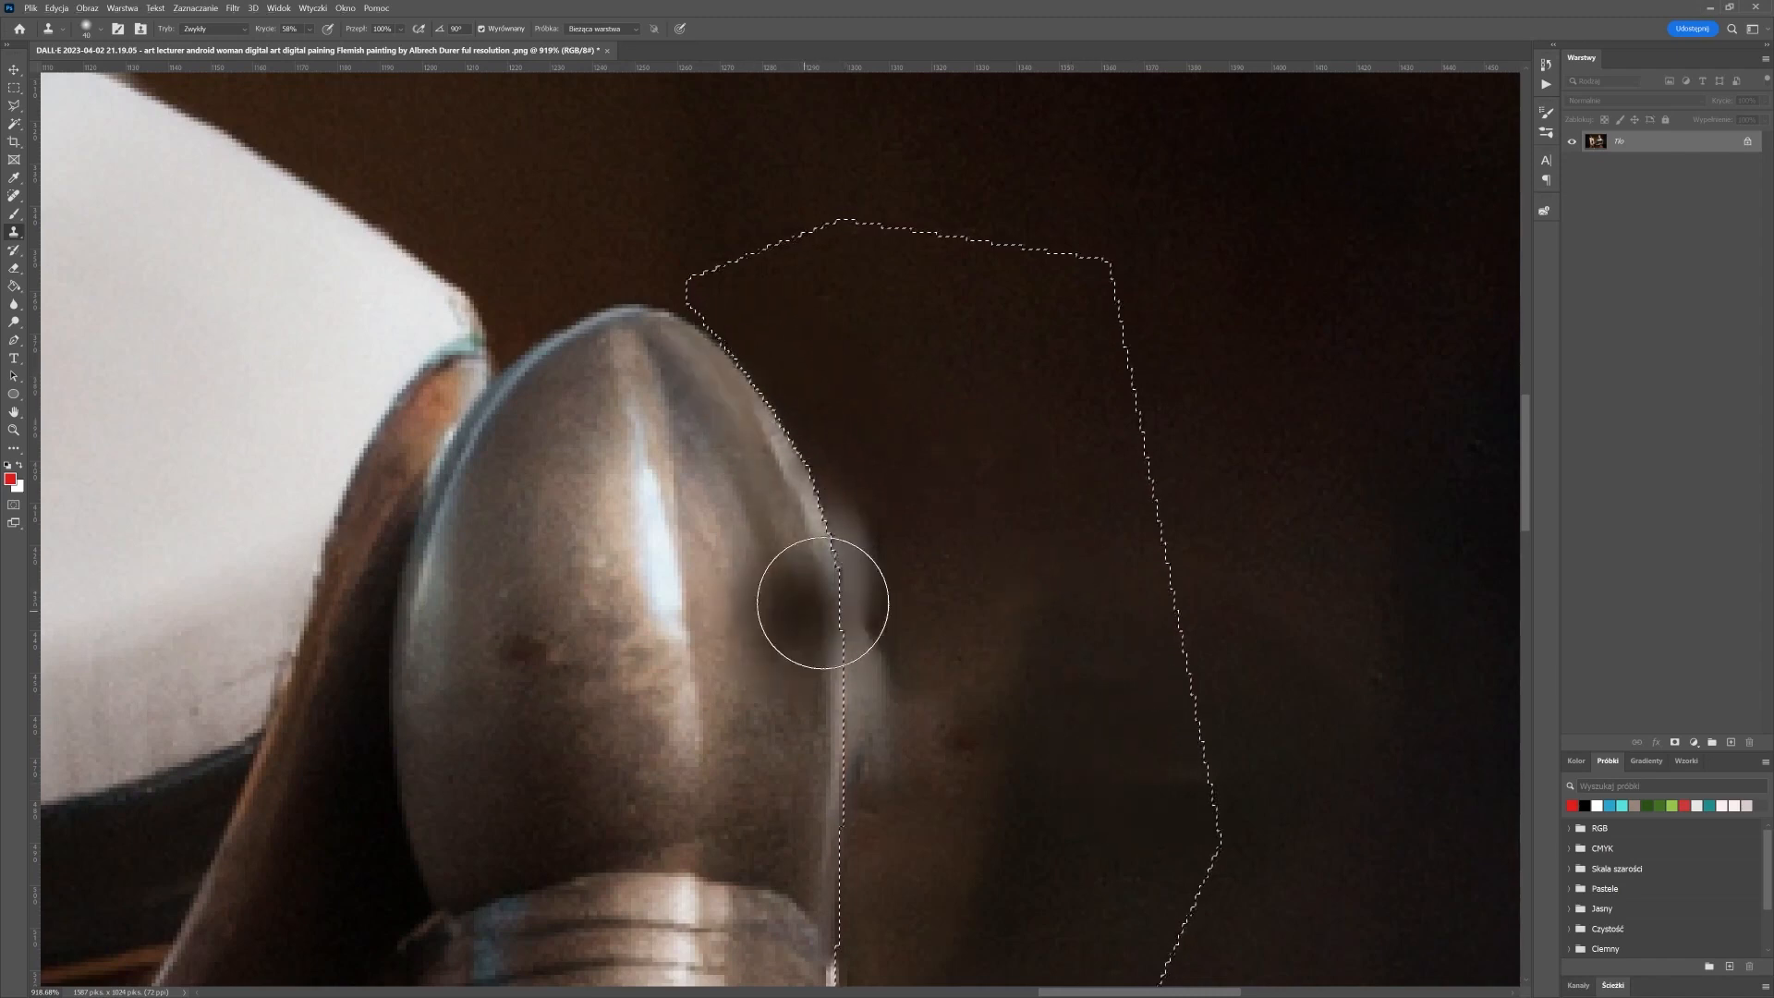
key("ctrl+z")
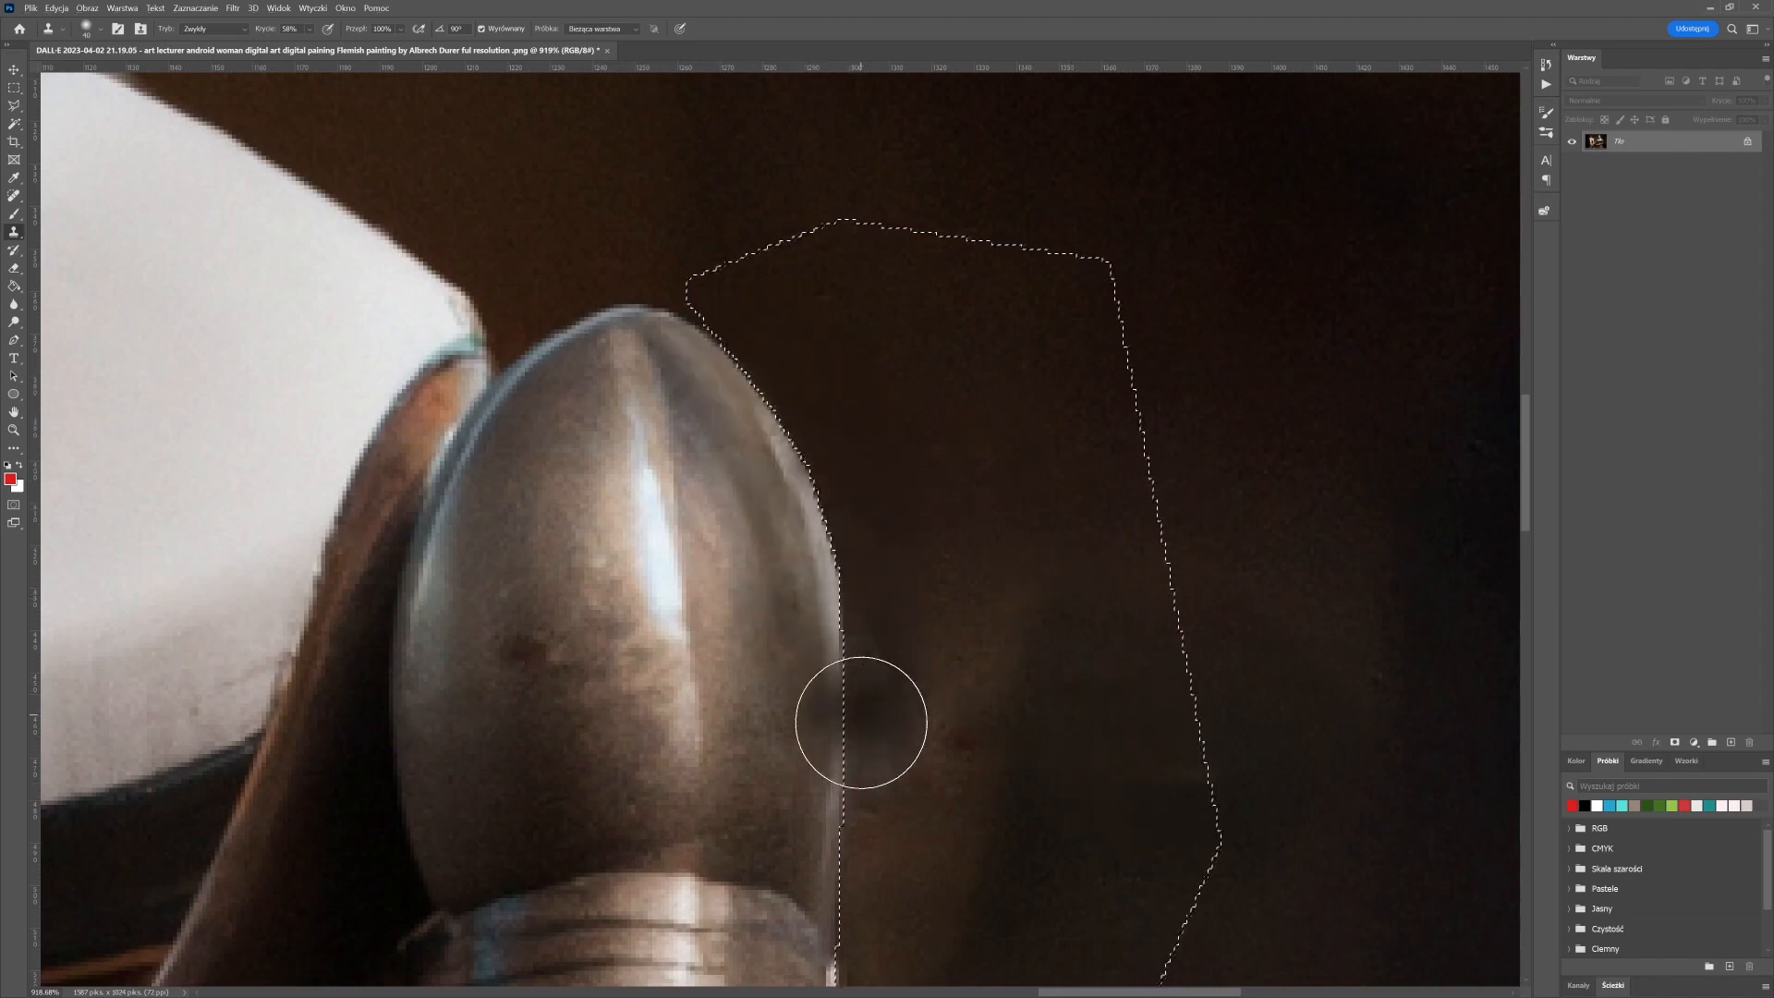
left_click_drag(875, 587, 951, 470)
left_click(1046, 558, "alt")
mouse_move(792, 701)
left_mouse_down()
mouse_move(890, 688)
mouse_move(925, 823)
left_mouse_up()
scroll(924, 823, "down", 3)
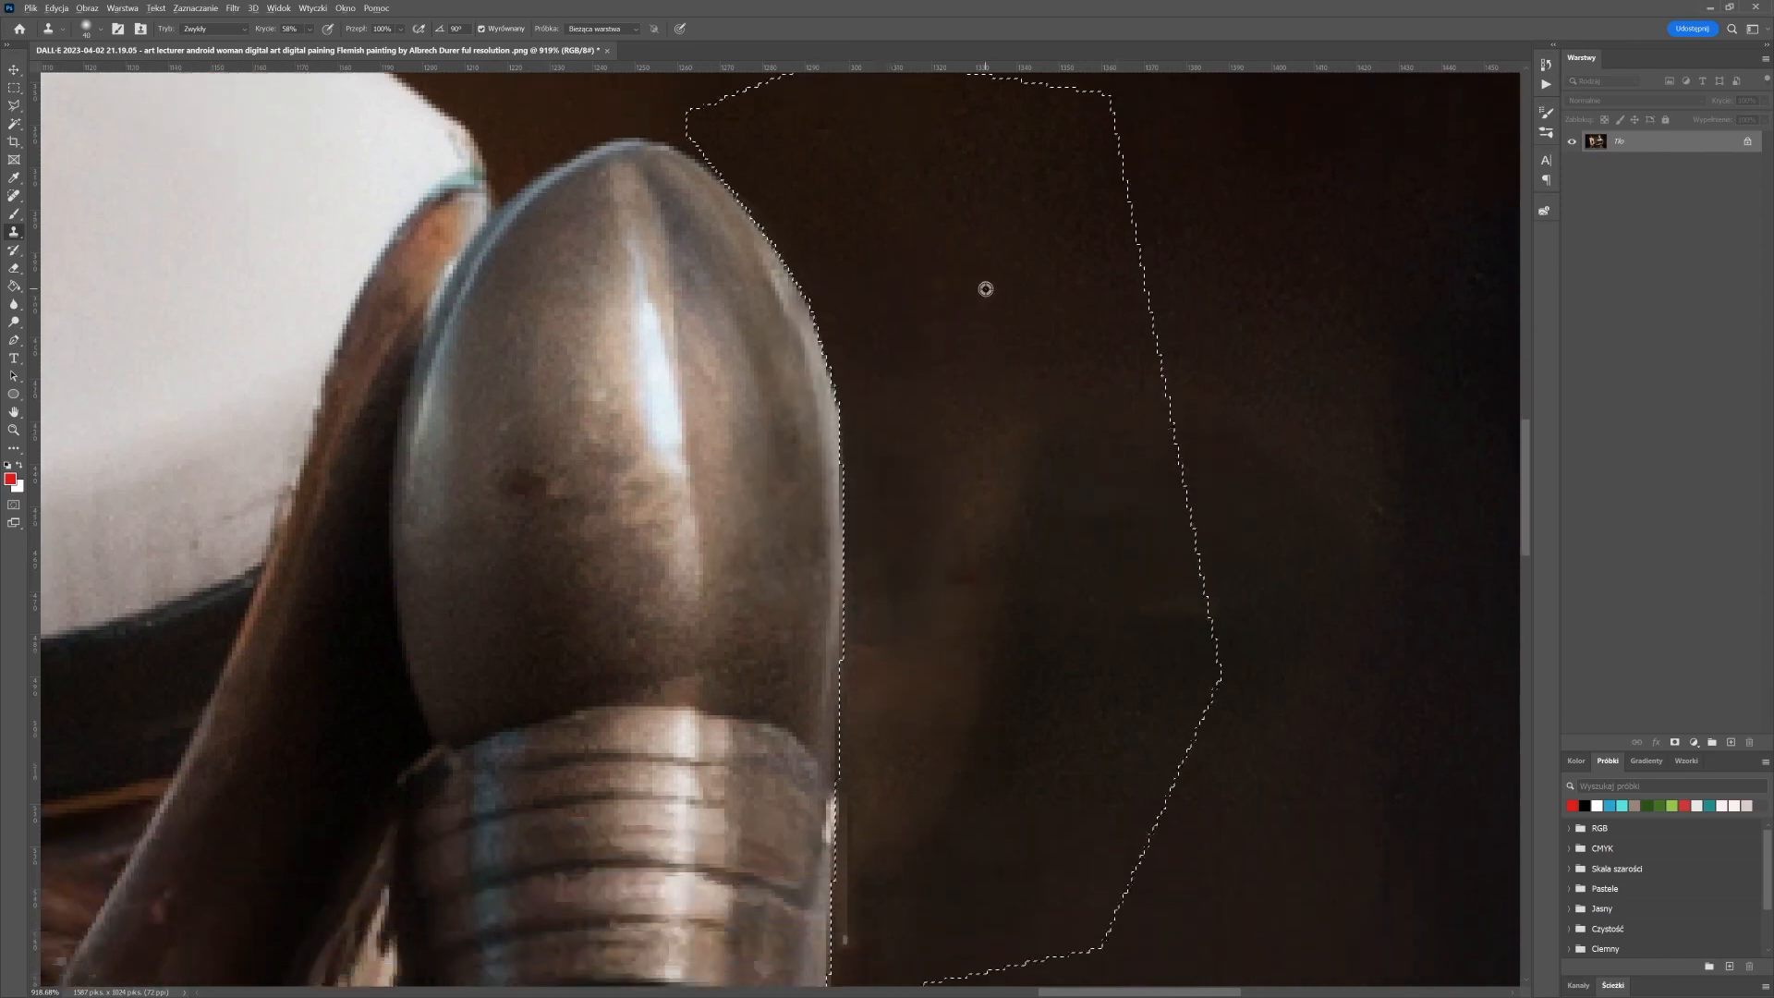
scroll(994, 653, "down", 5)
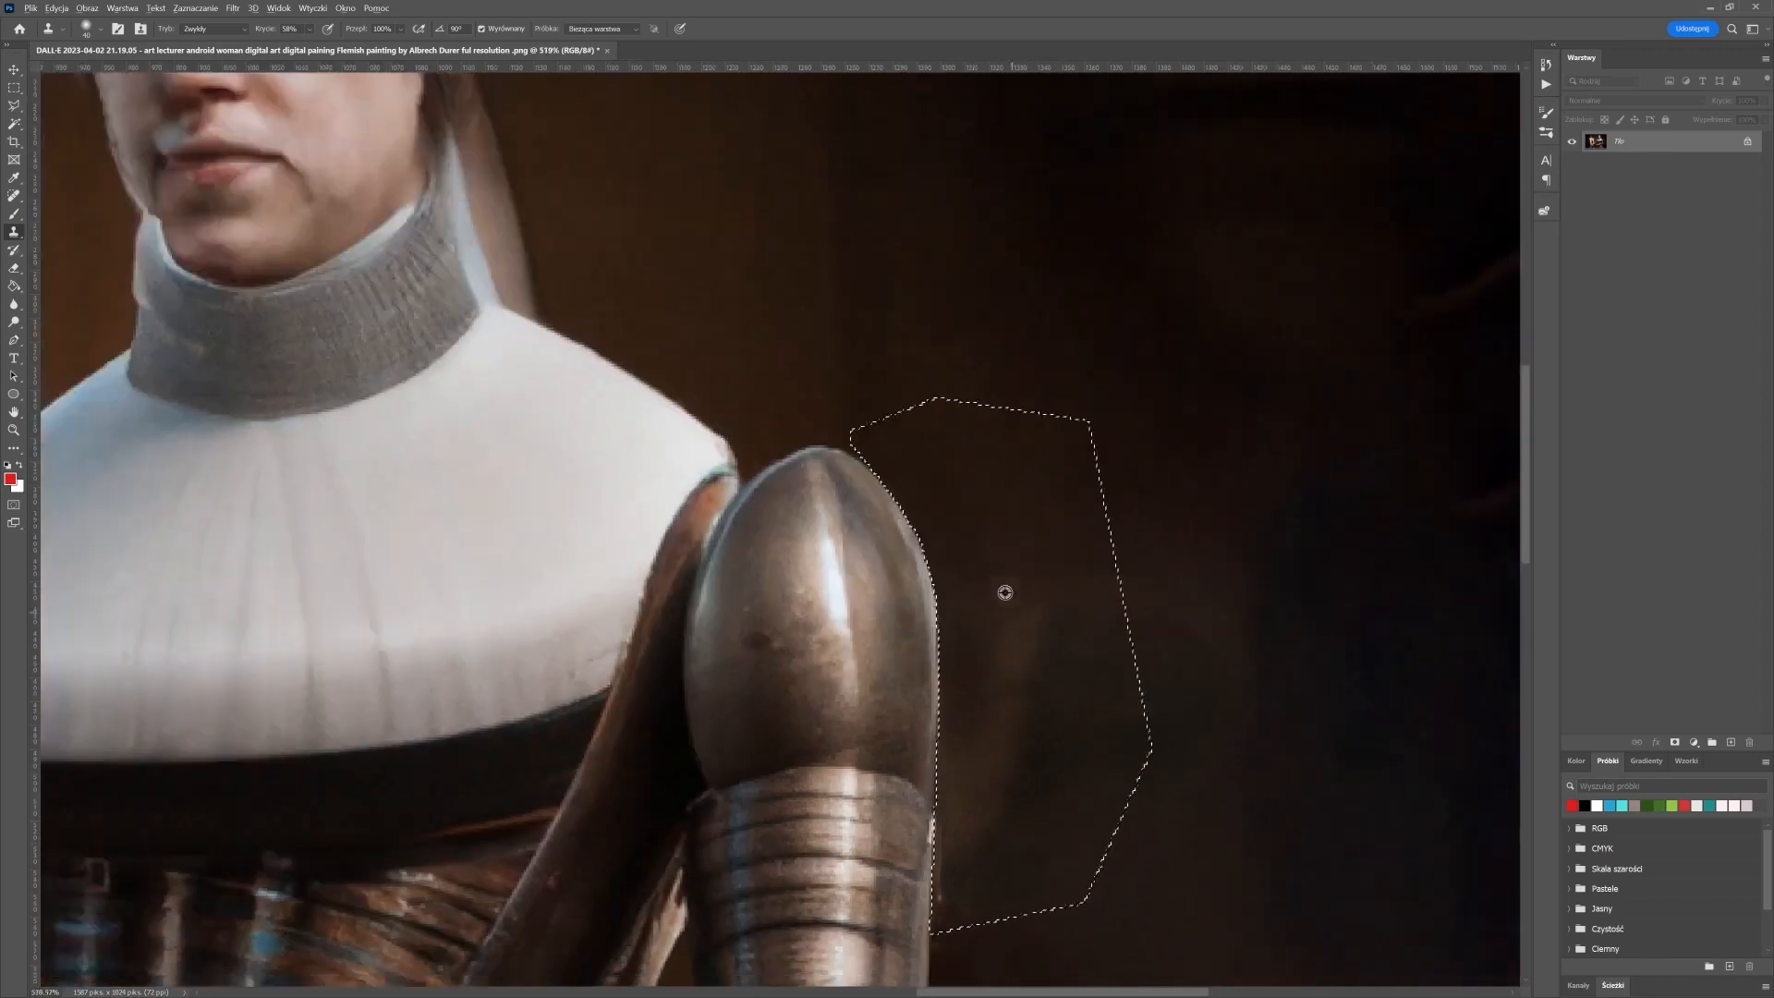
scroll(961, 804, "down", 5)
scroll(903, 647, "up", 4)
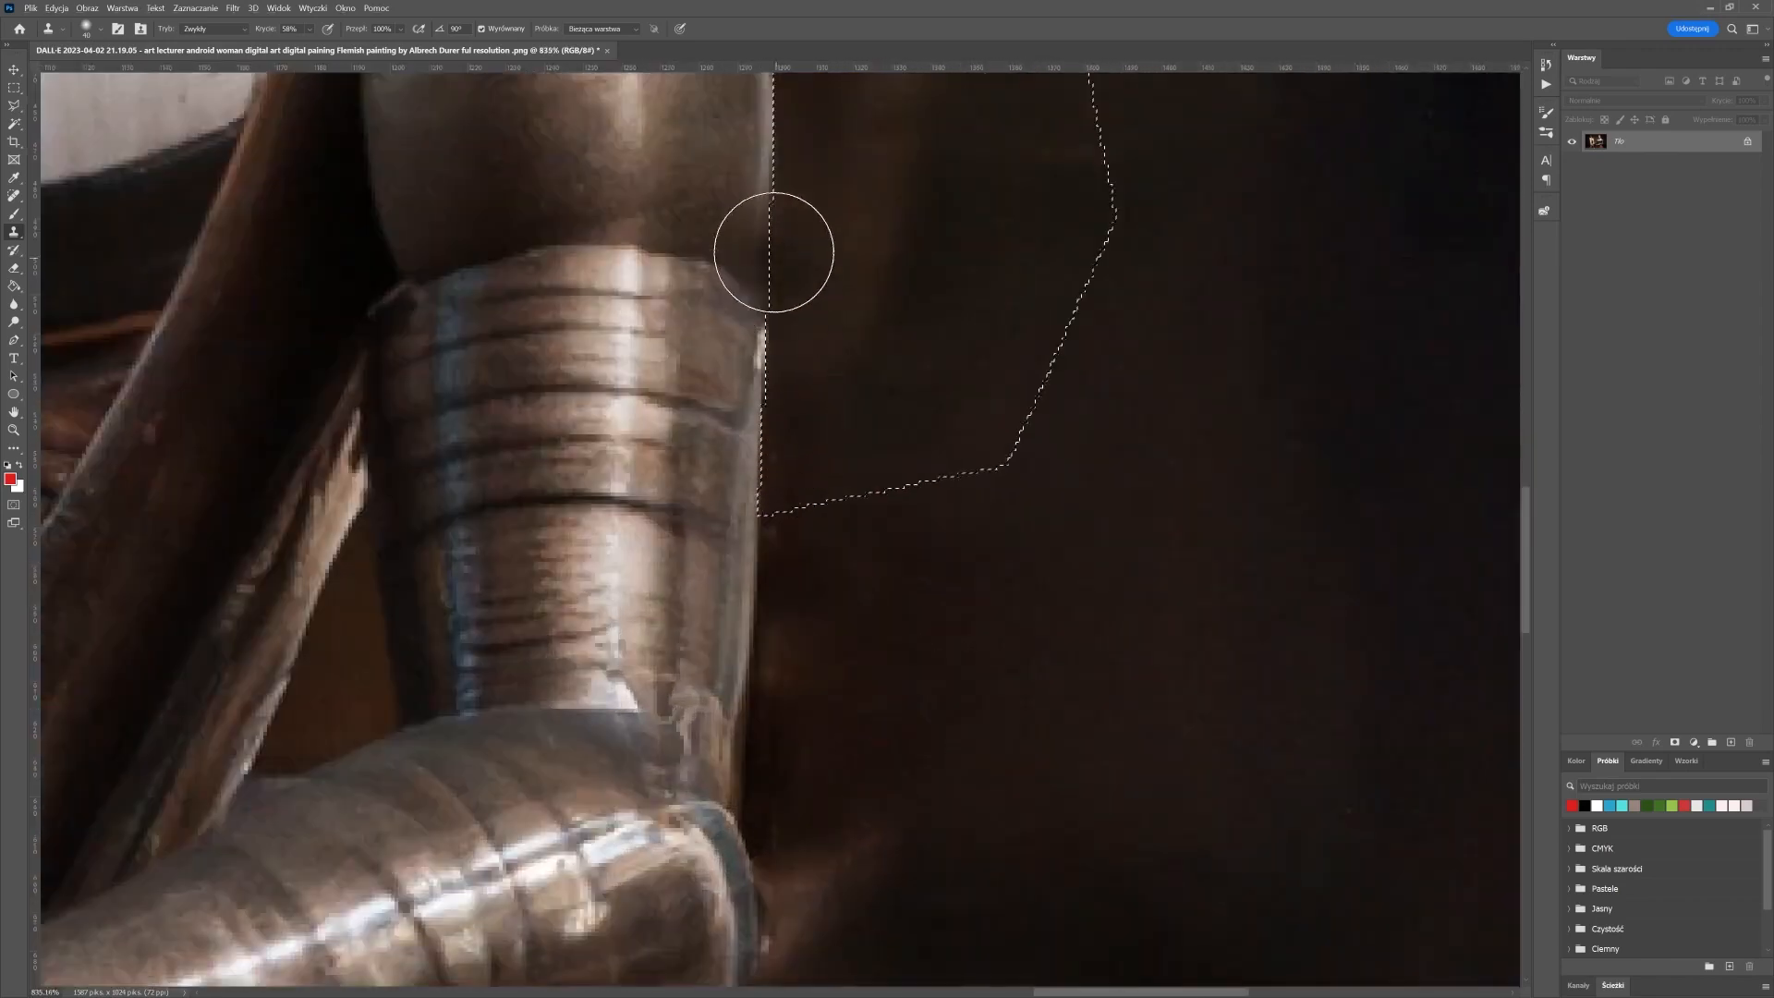
scroll(866, 645, "down", 1)
scroll(866, 645, "up", 5)
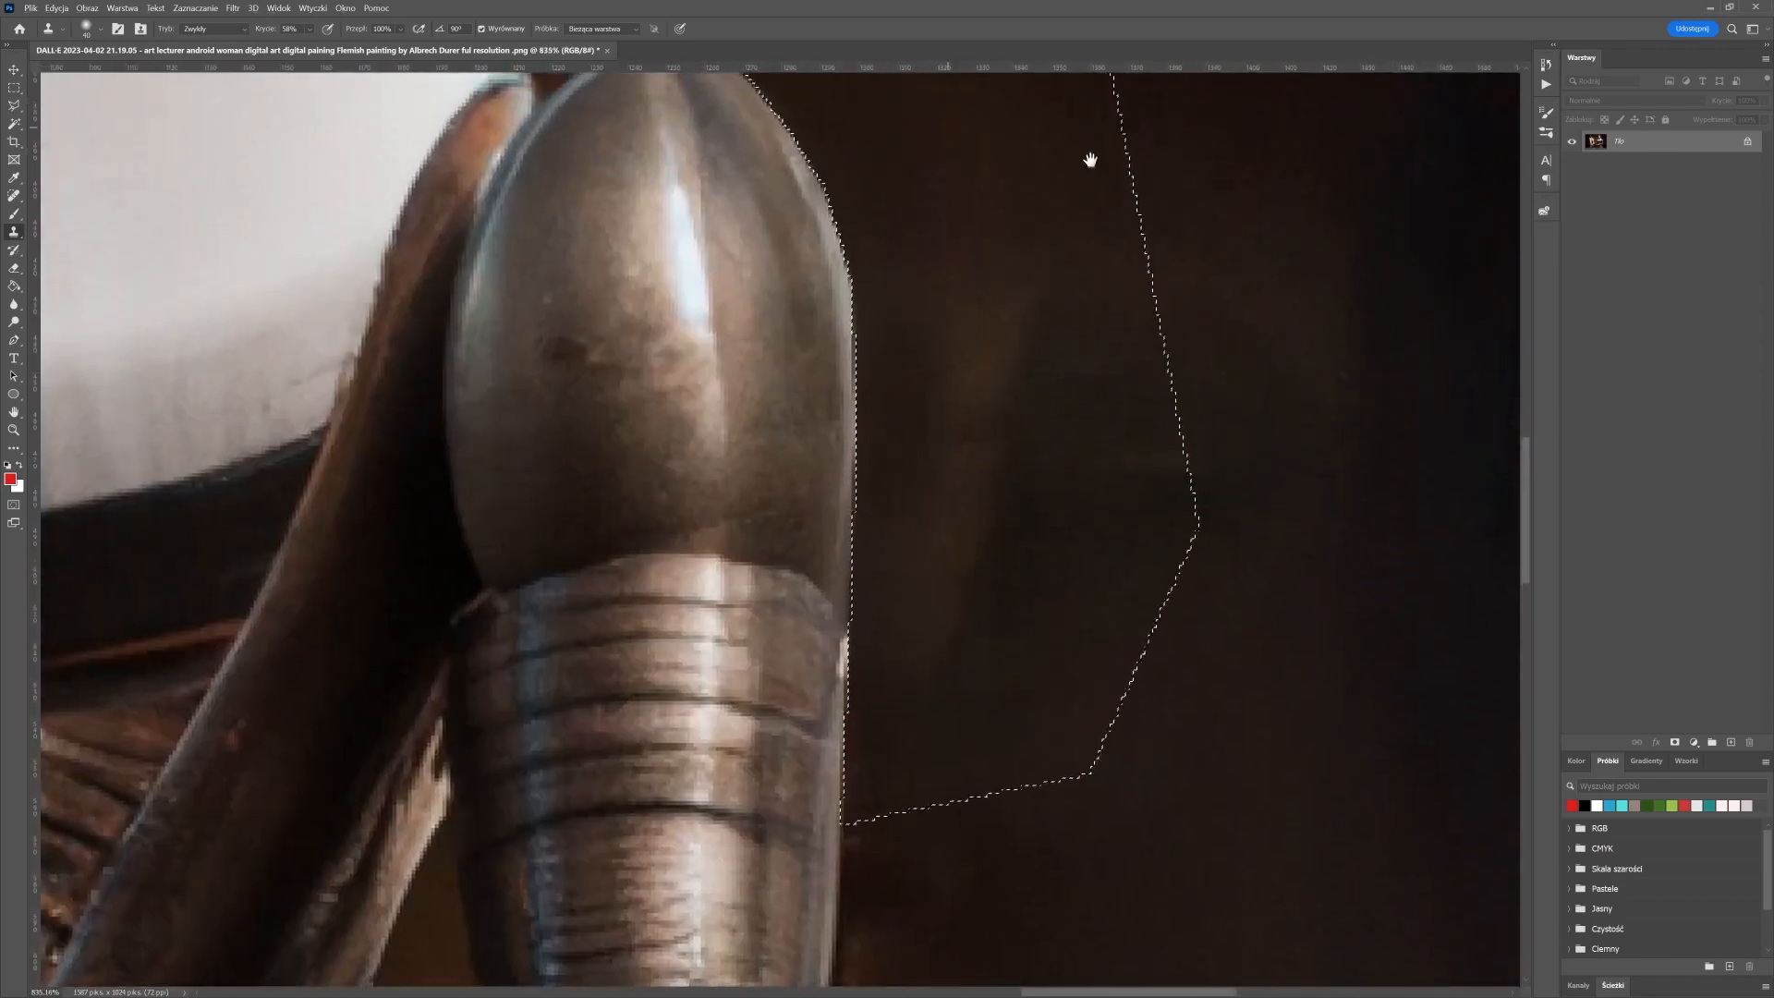
scroll(1239, 712, "down", 8)
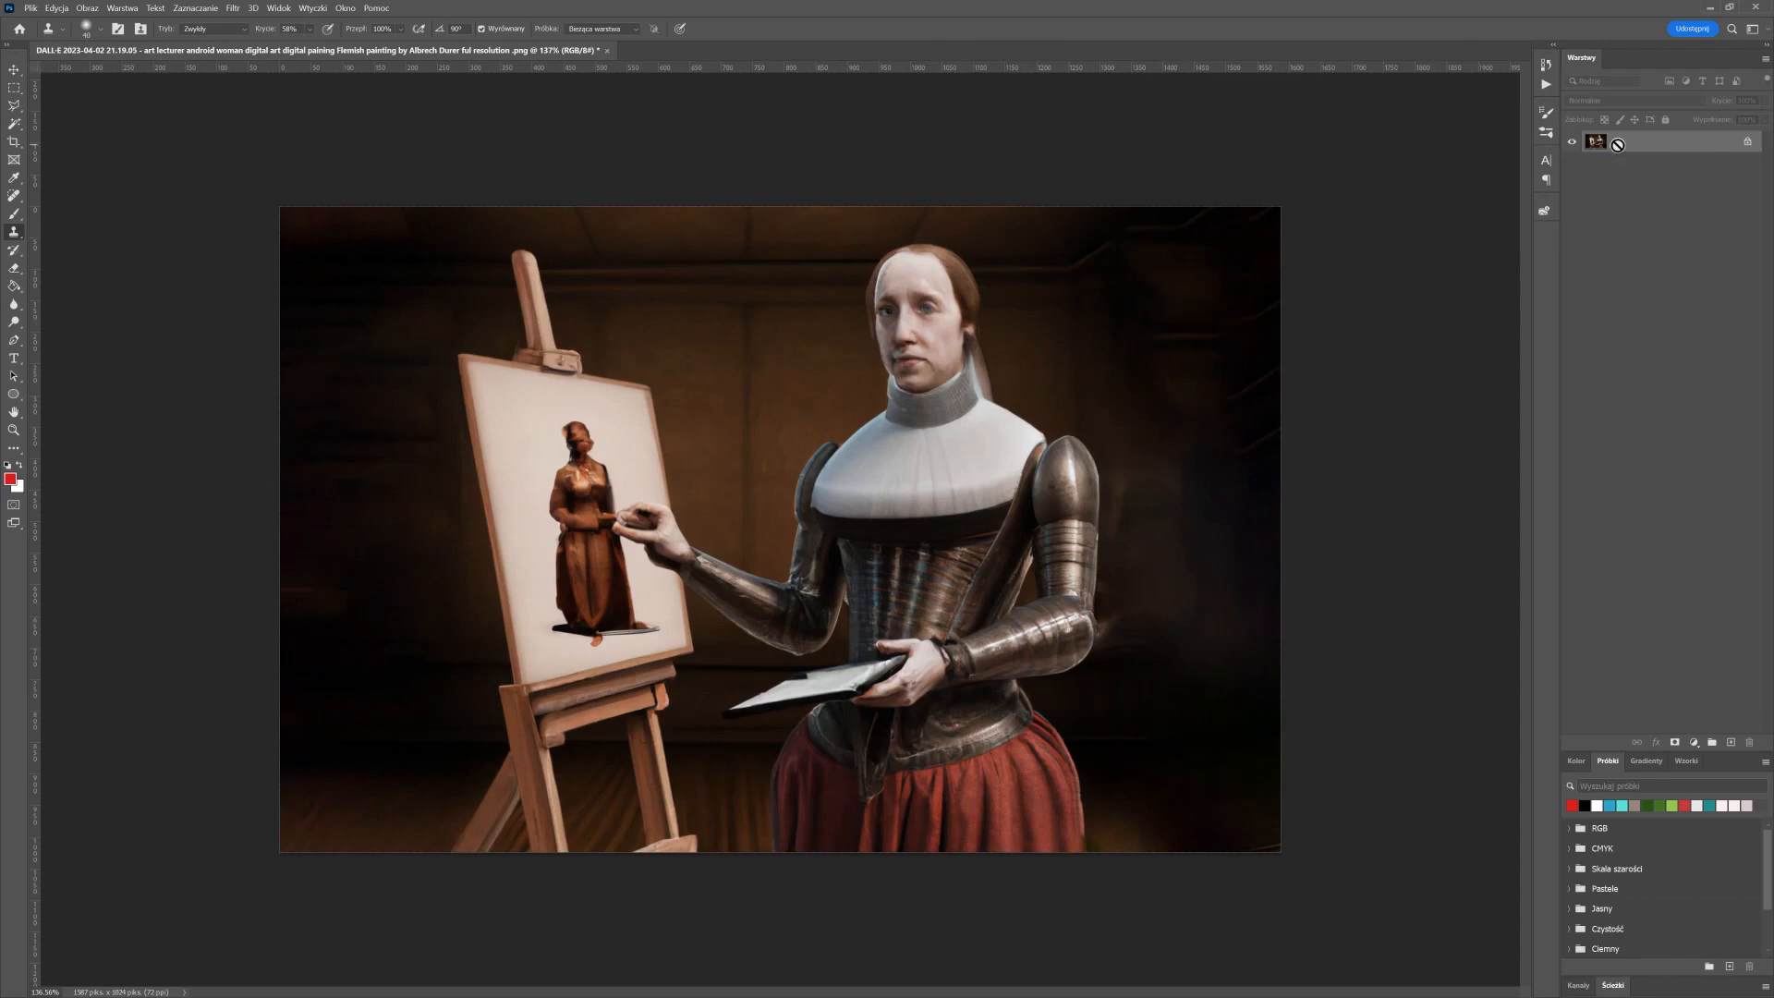
Duplicate the picture layer, and rename the original below as "background" with all its properties locked
key("ctrl+j")
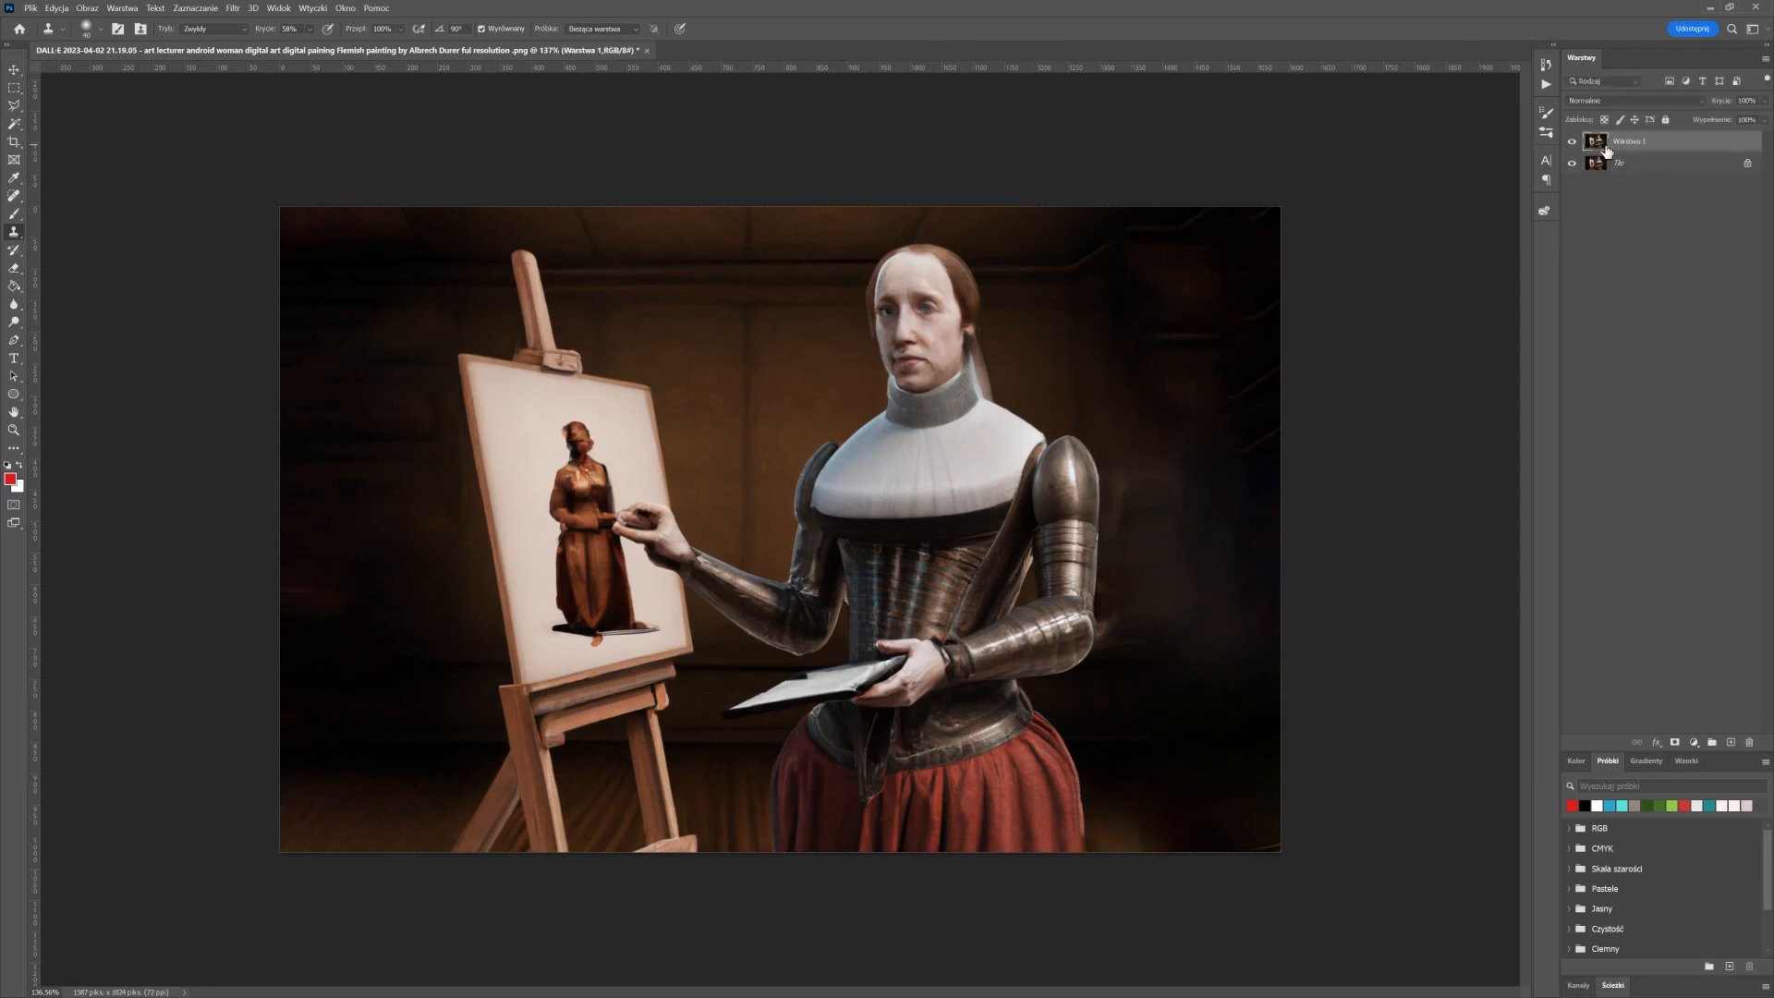
double_click(1623, 168)
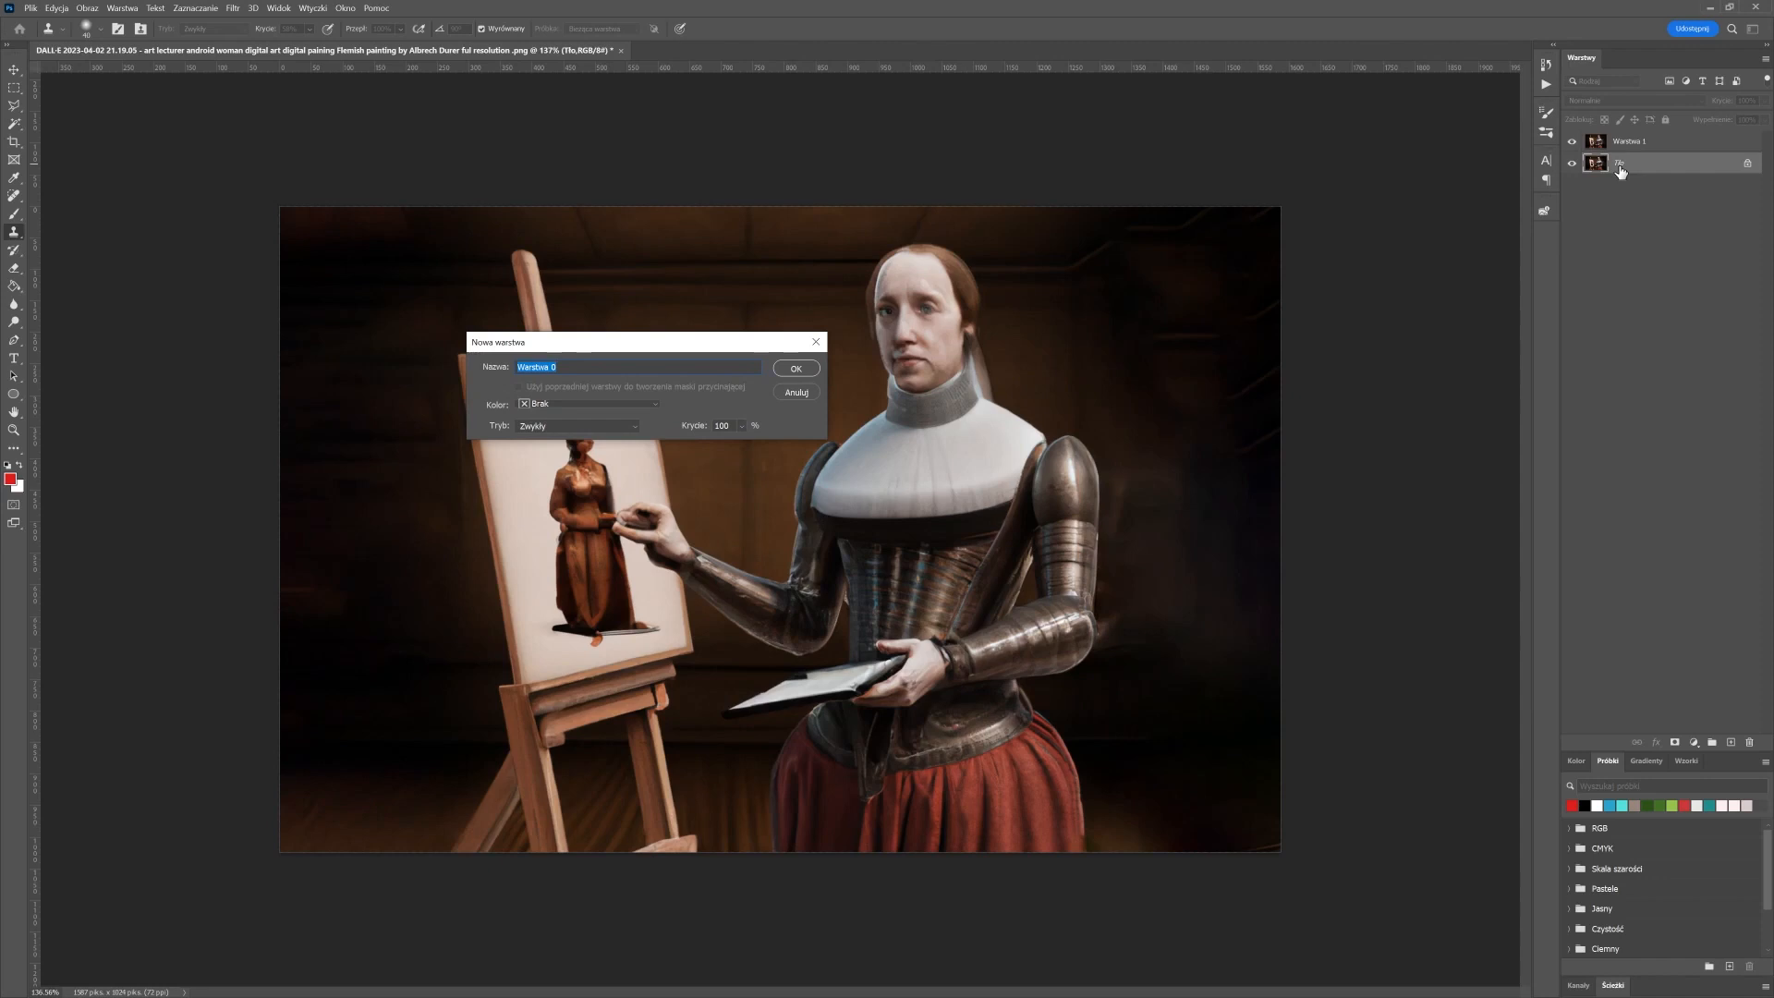
type("background")
key("Return")
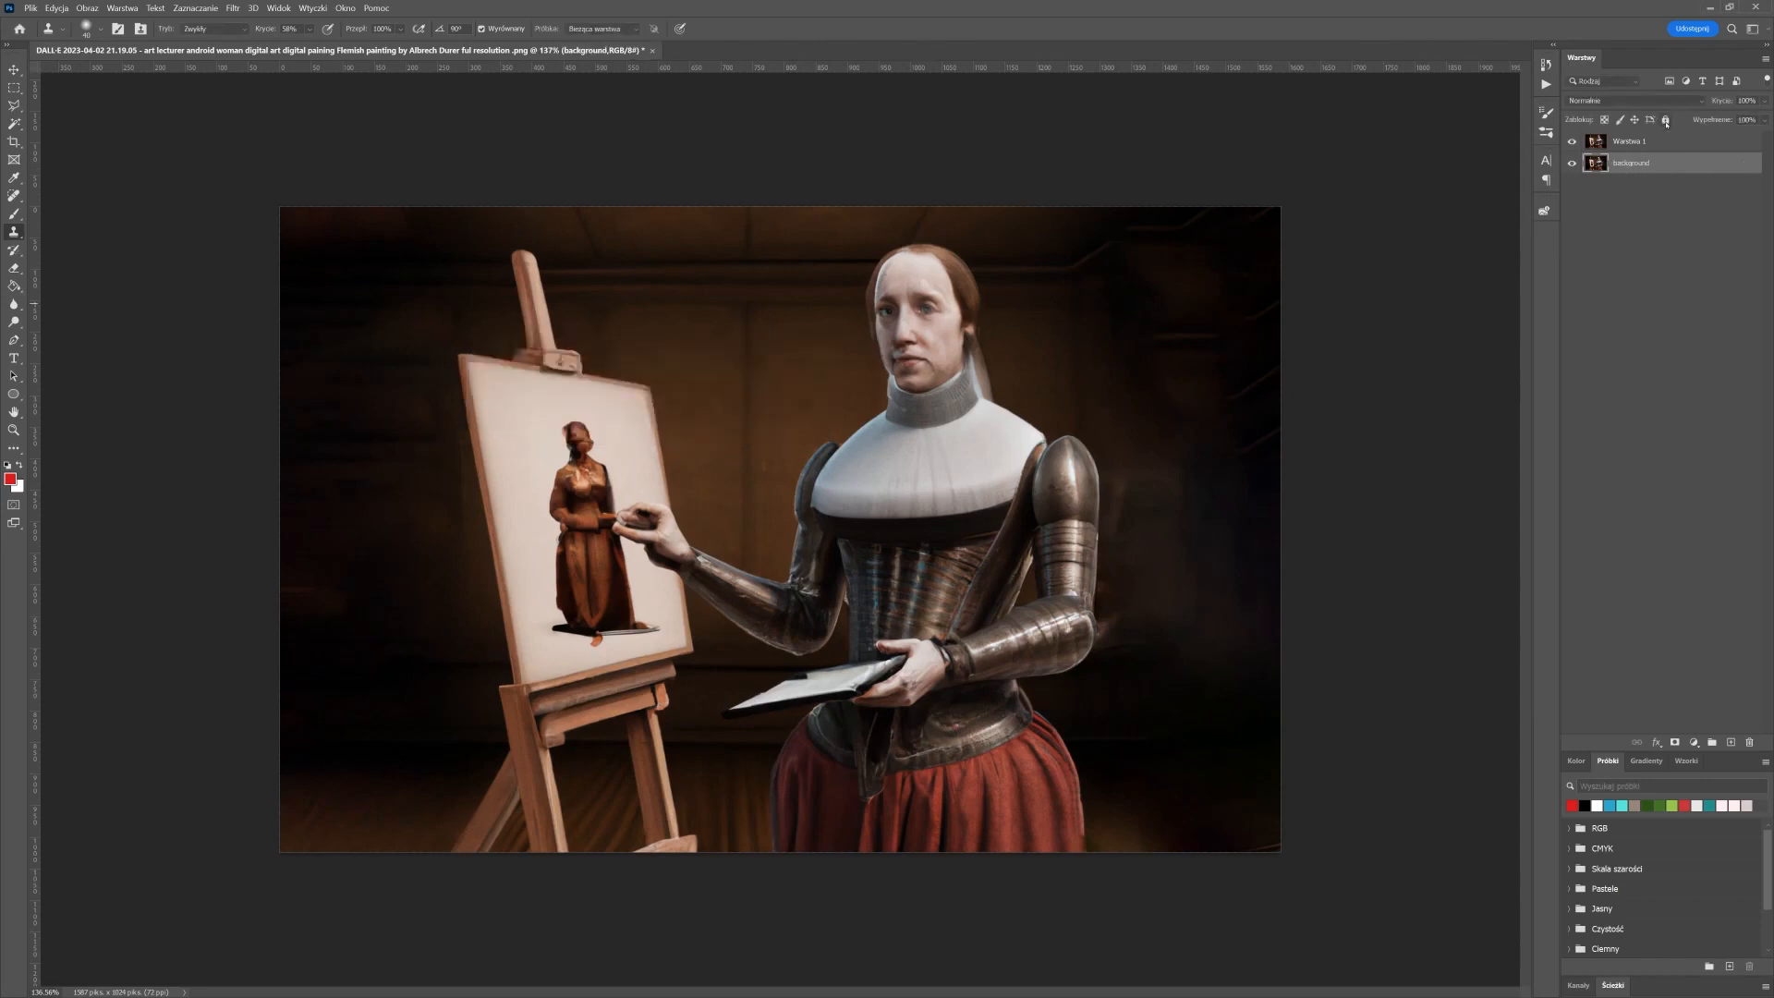
left_click(1665, 120)
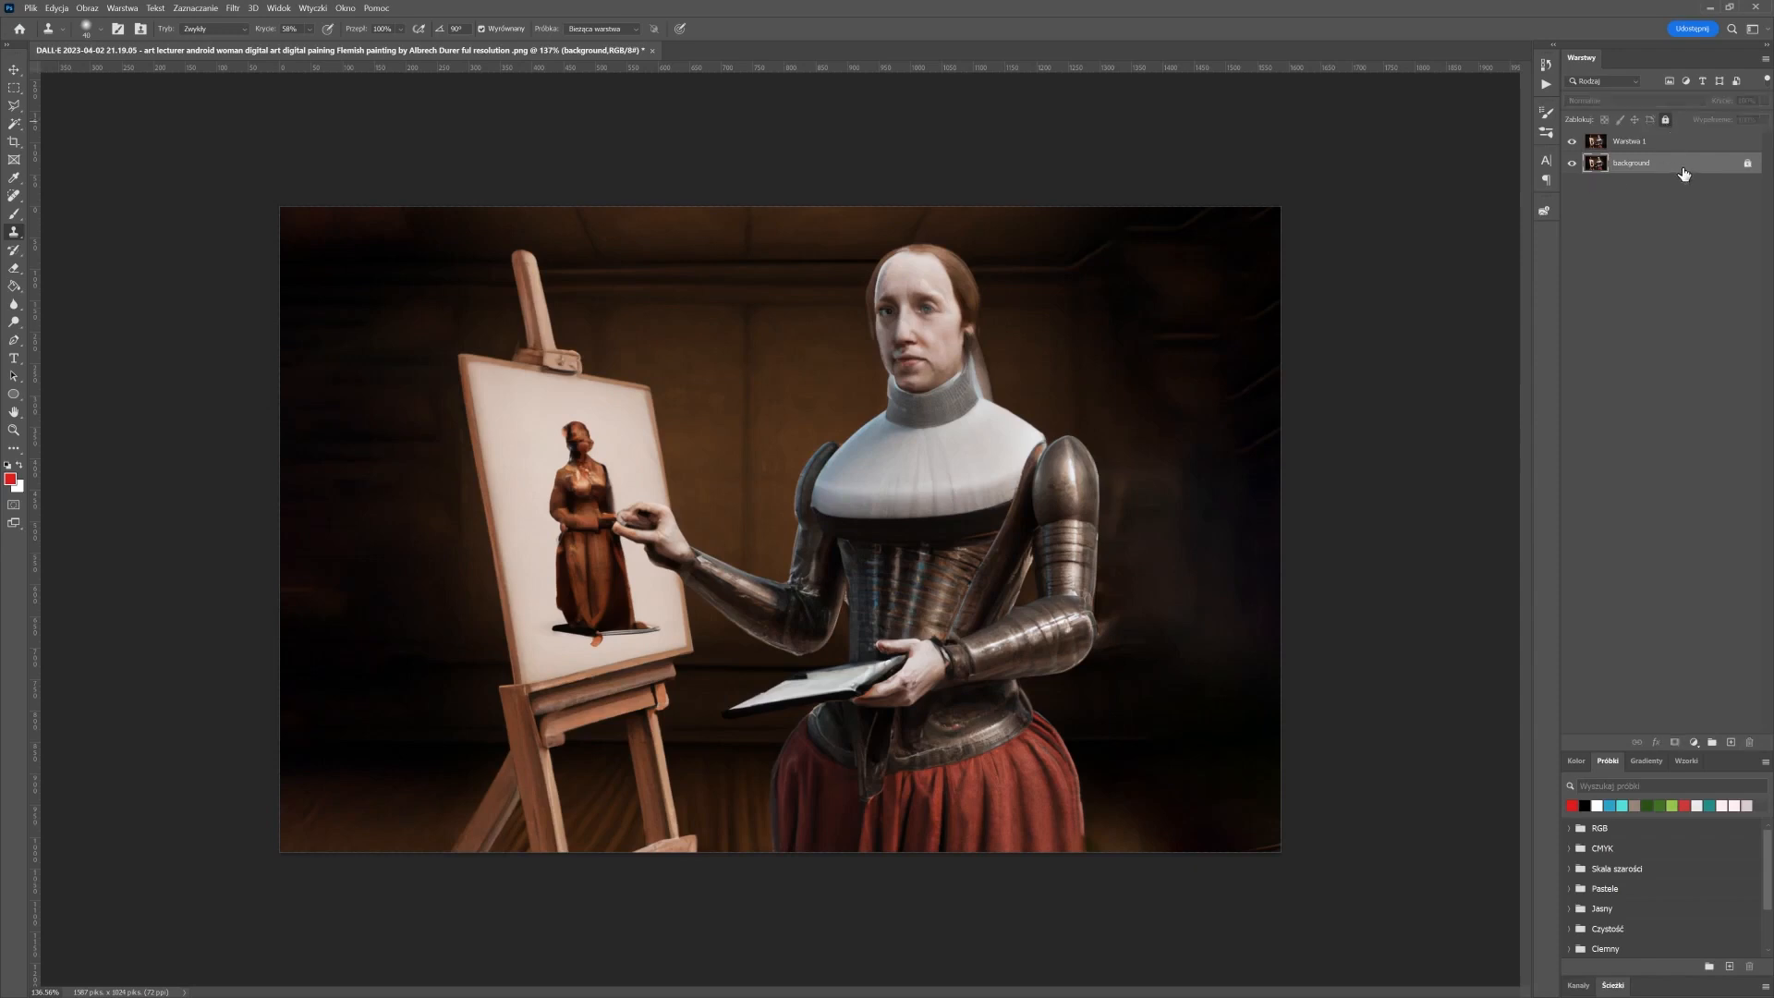
Toggle the layers' visibility to check their contents, leave both shown and make the upper copy the active layer
left_click(1573, 162)
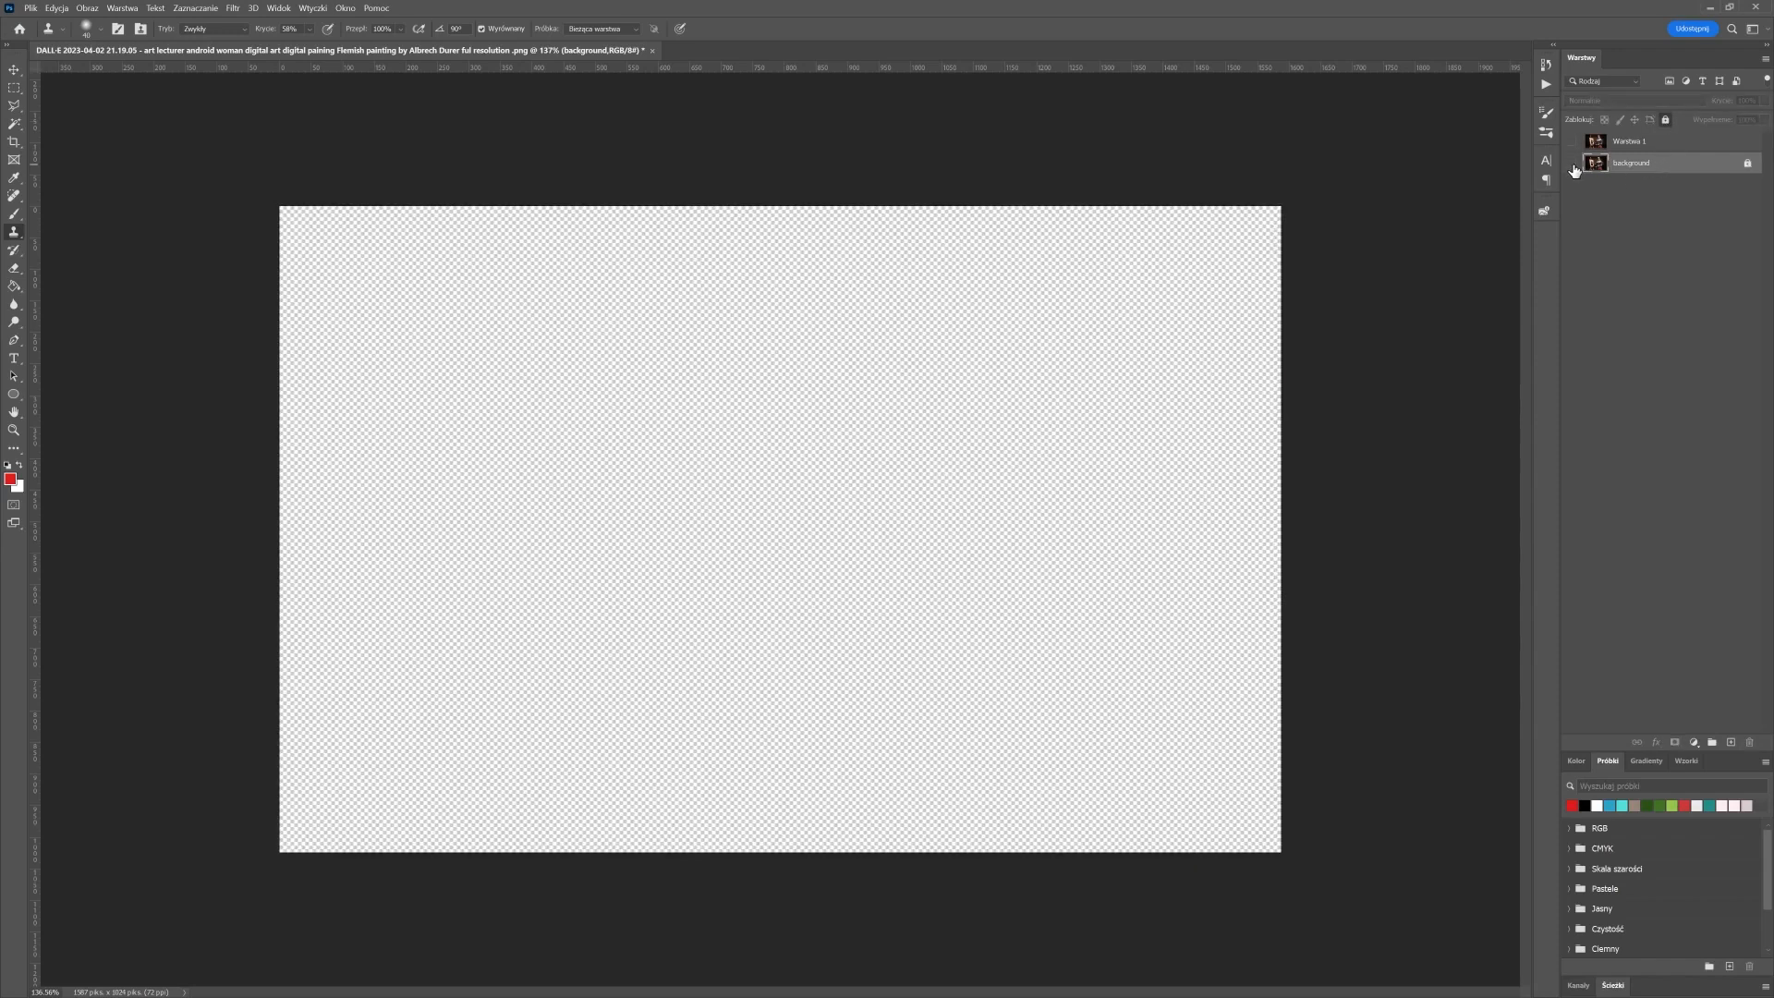
left_click(1573, 164)
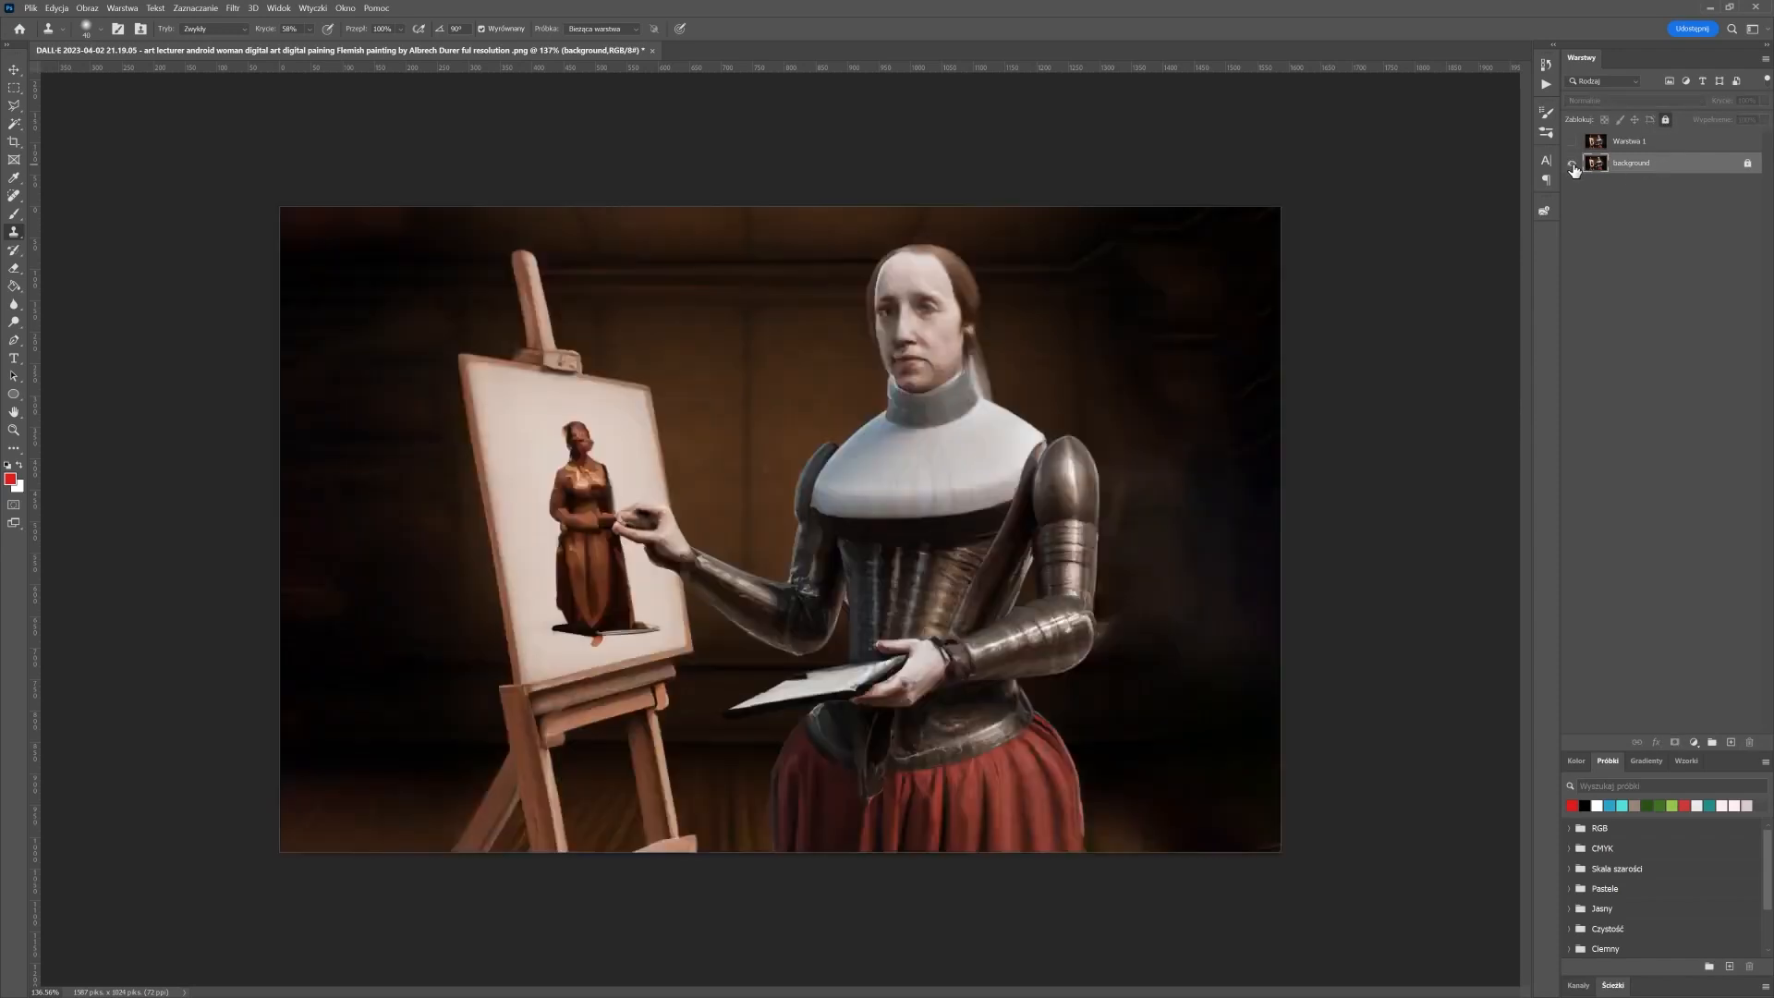
left_click(1645, 144)
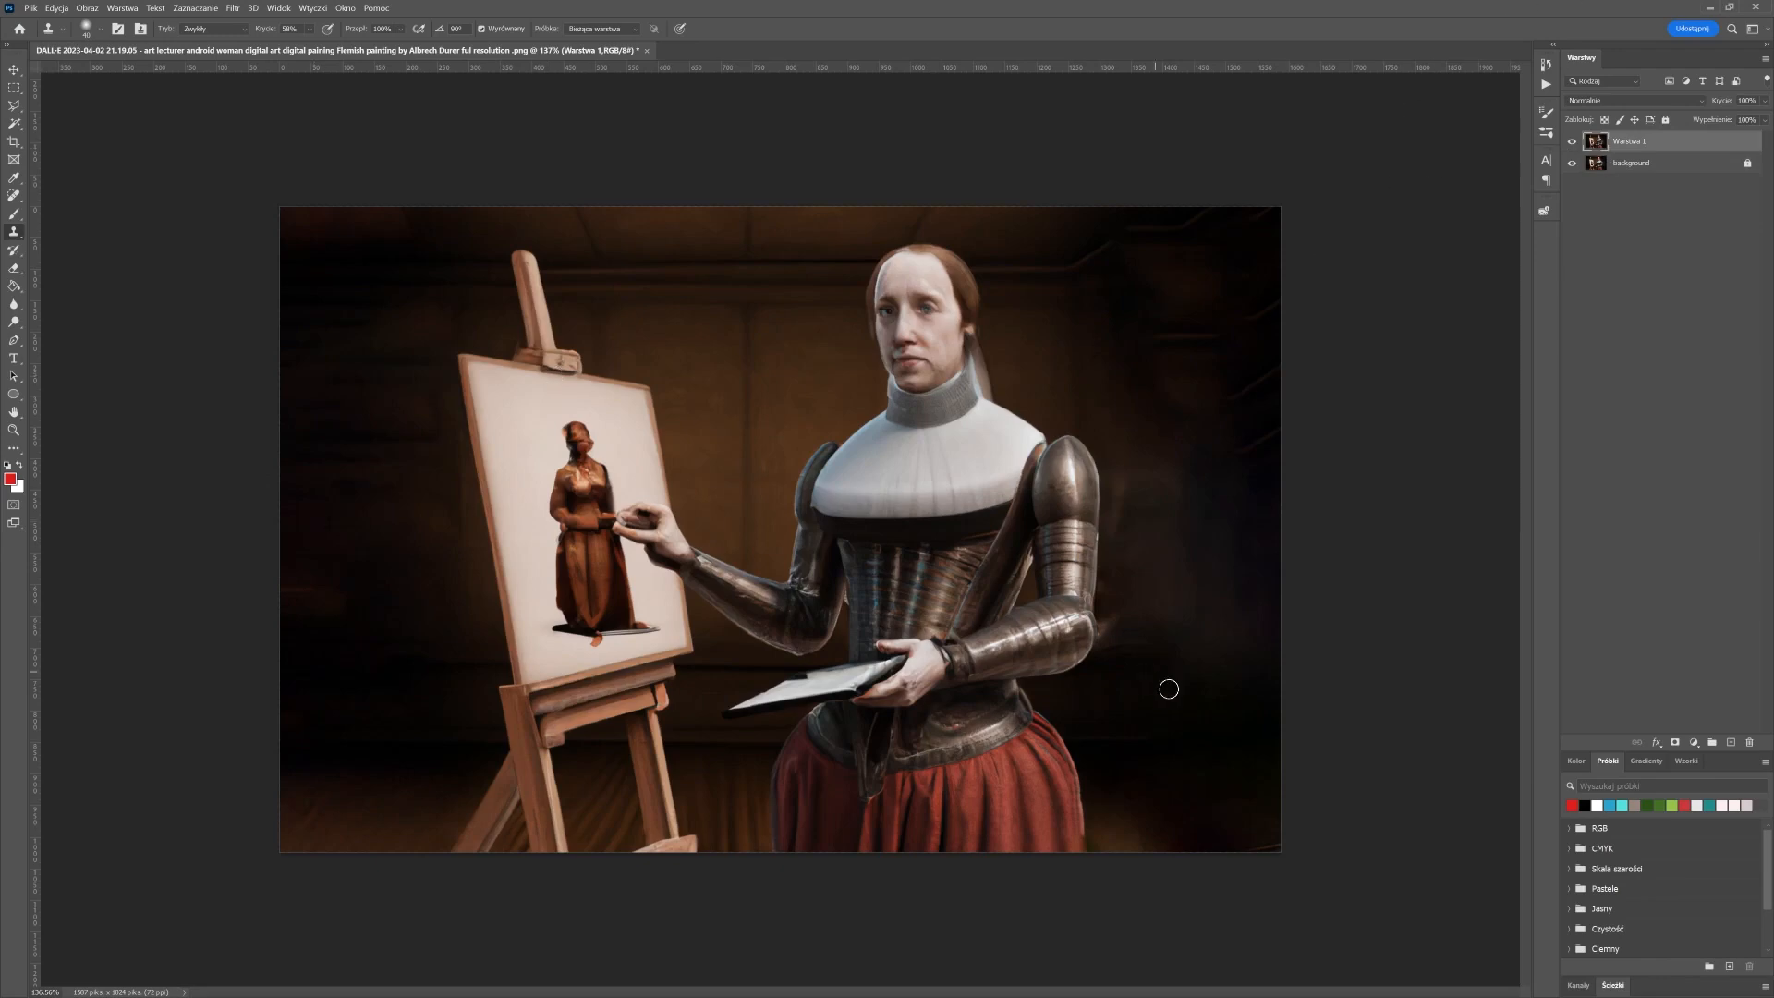
Outline the smudged dark background beside the armoured elbow with the Polygonal Lasso, following the elbow plate's outer edge
scroll(1169, 688, "up", 10)
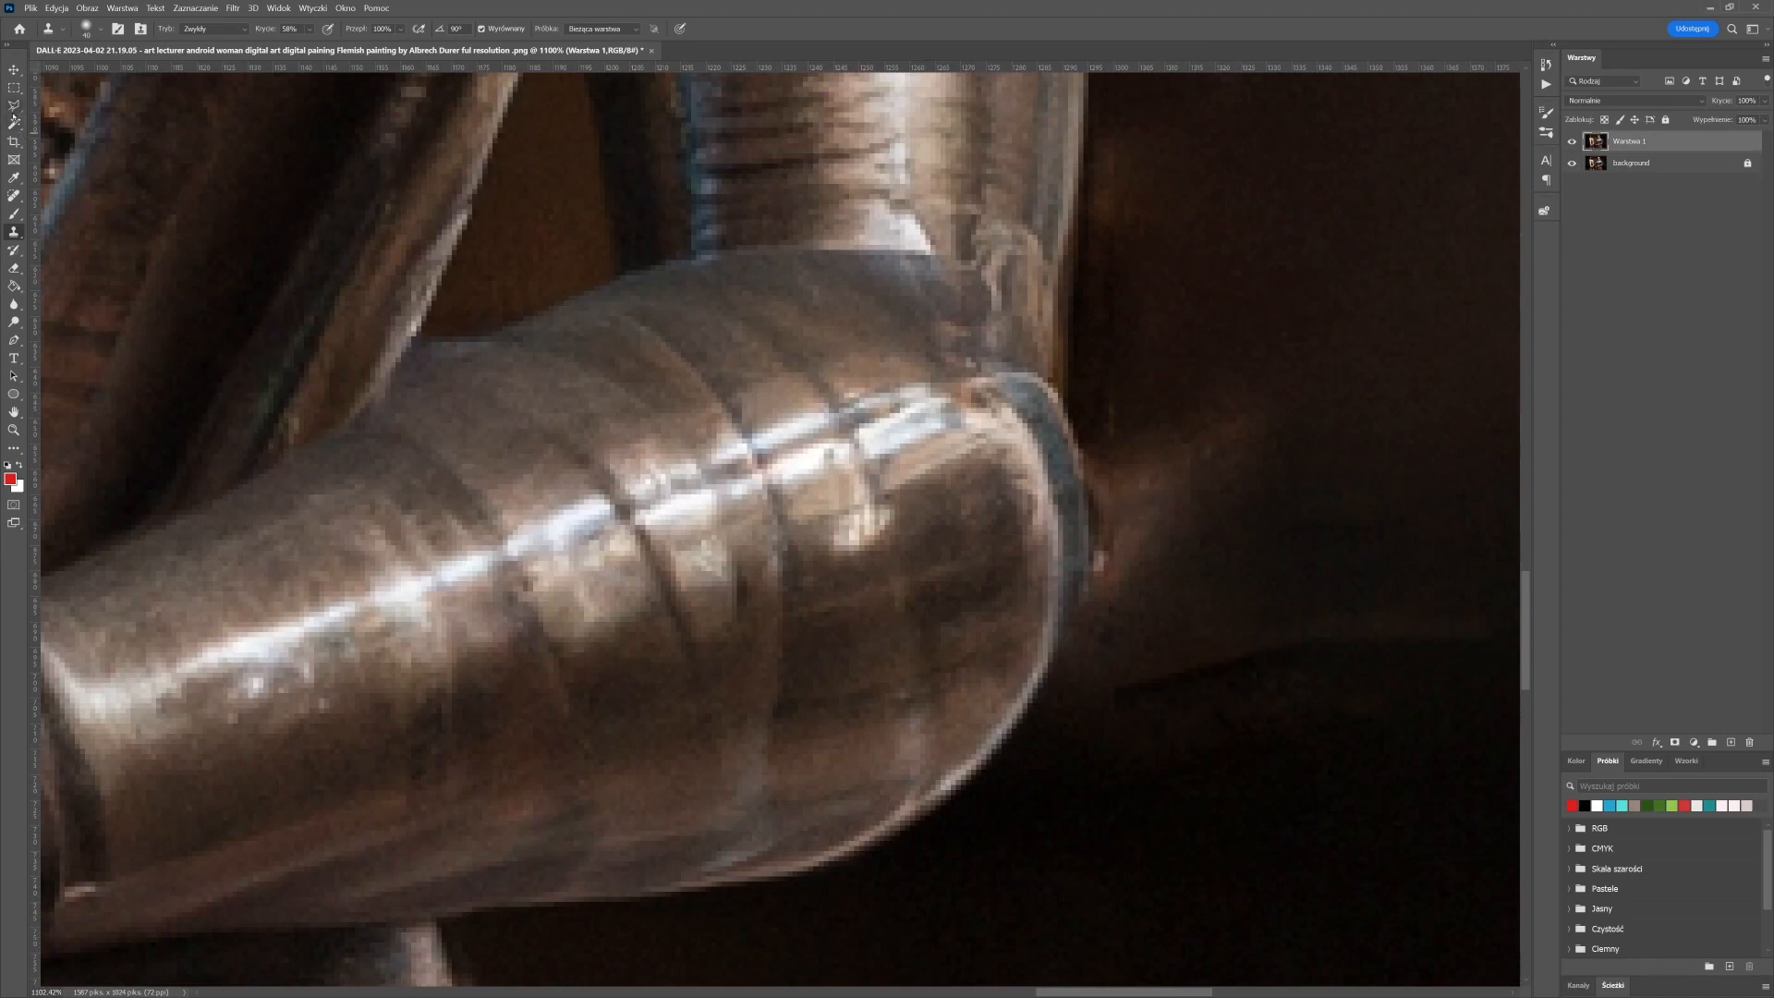
left_click(14, 108)
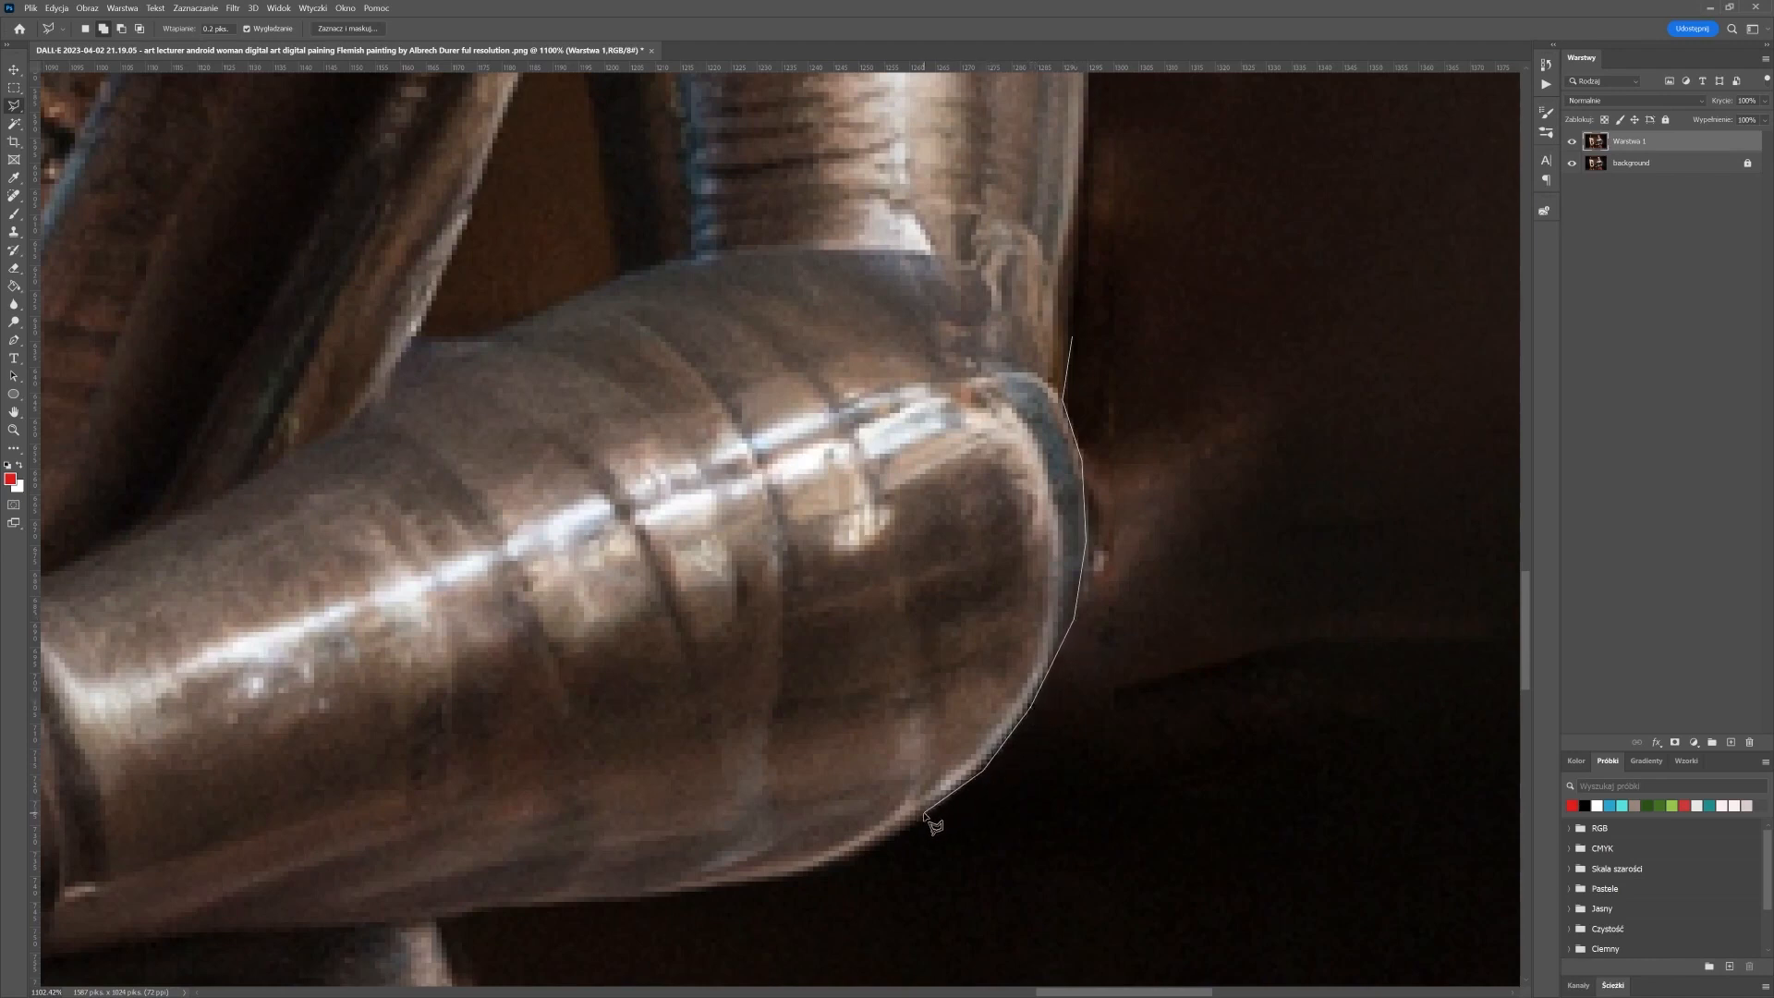
left_click(1161, 899)
left_click(1491, 856)
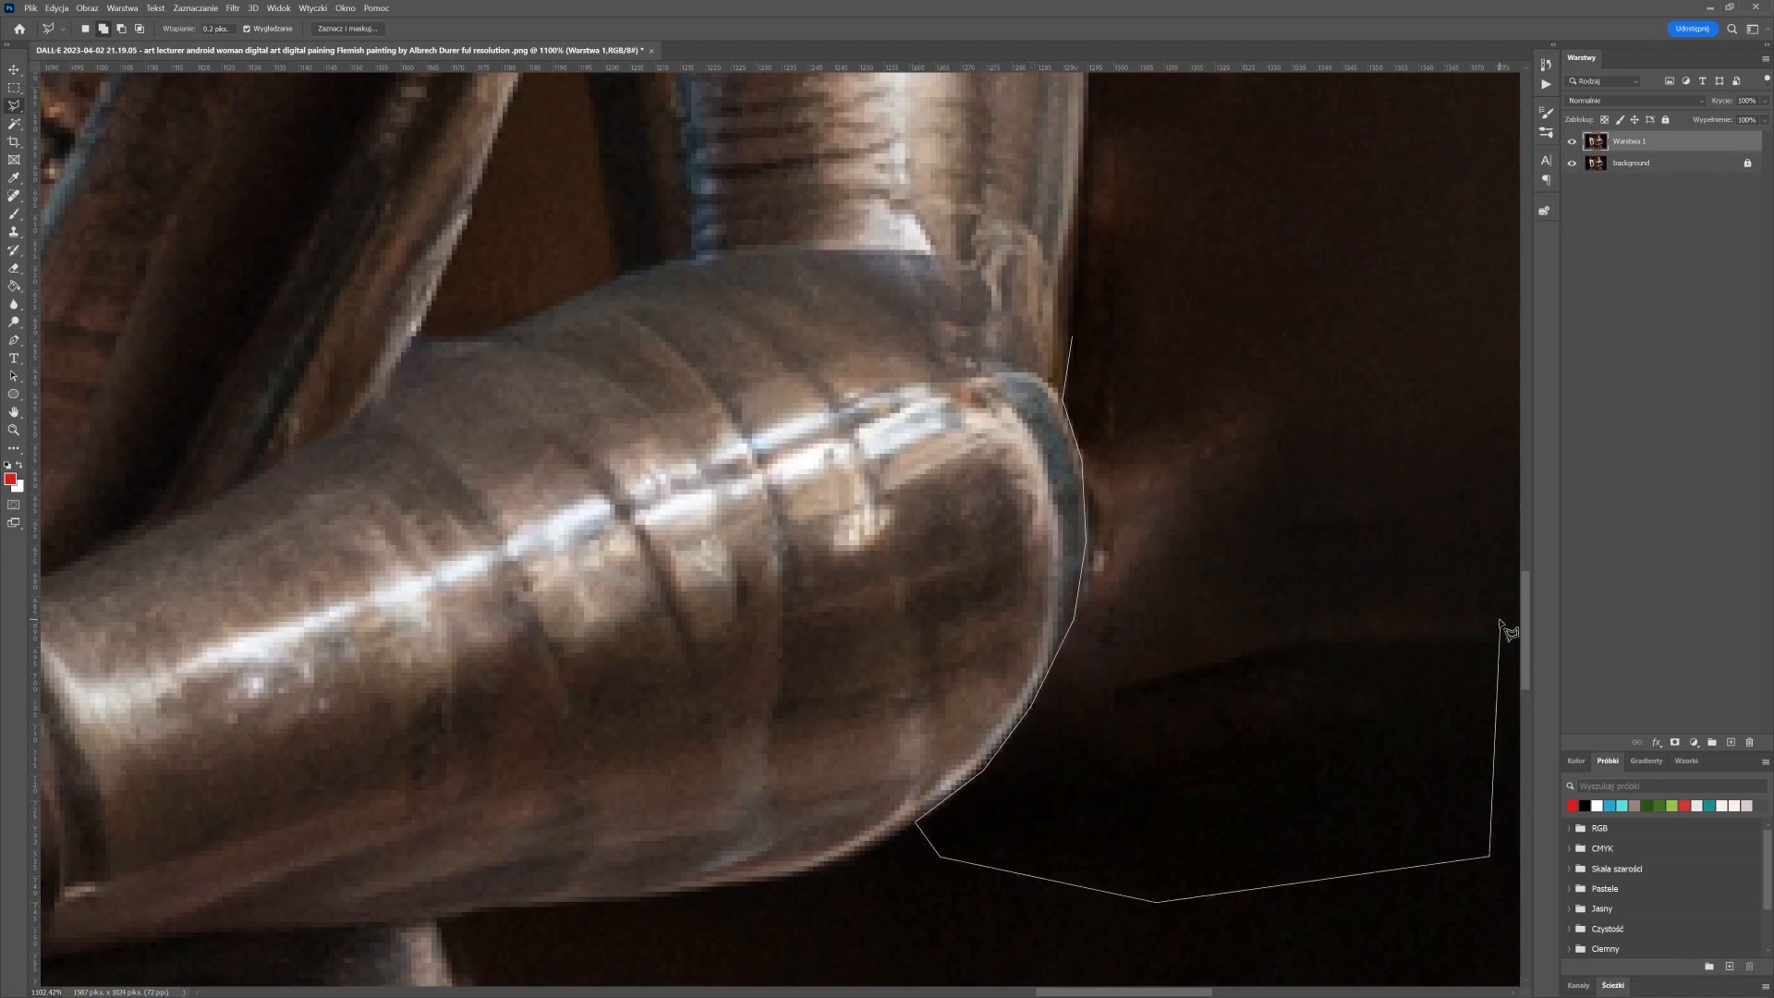
left_click(1500, 620)
left_click(1290, 76)
double_click(1147, 512)
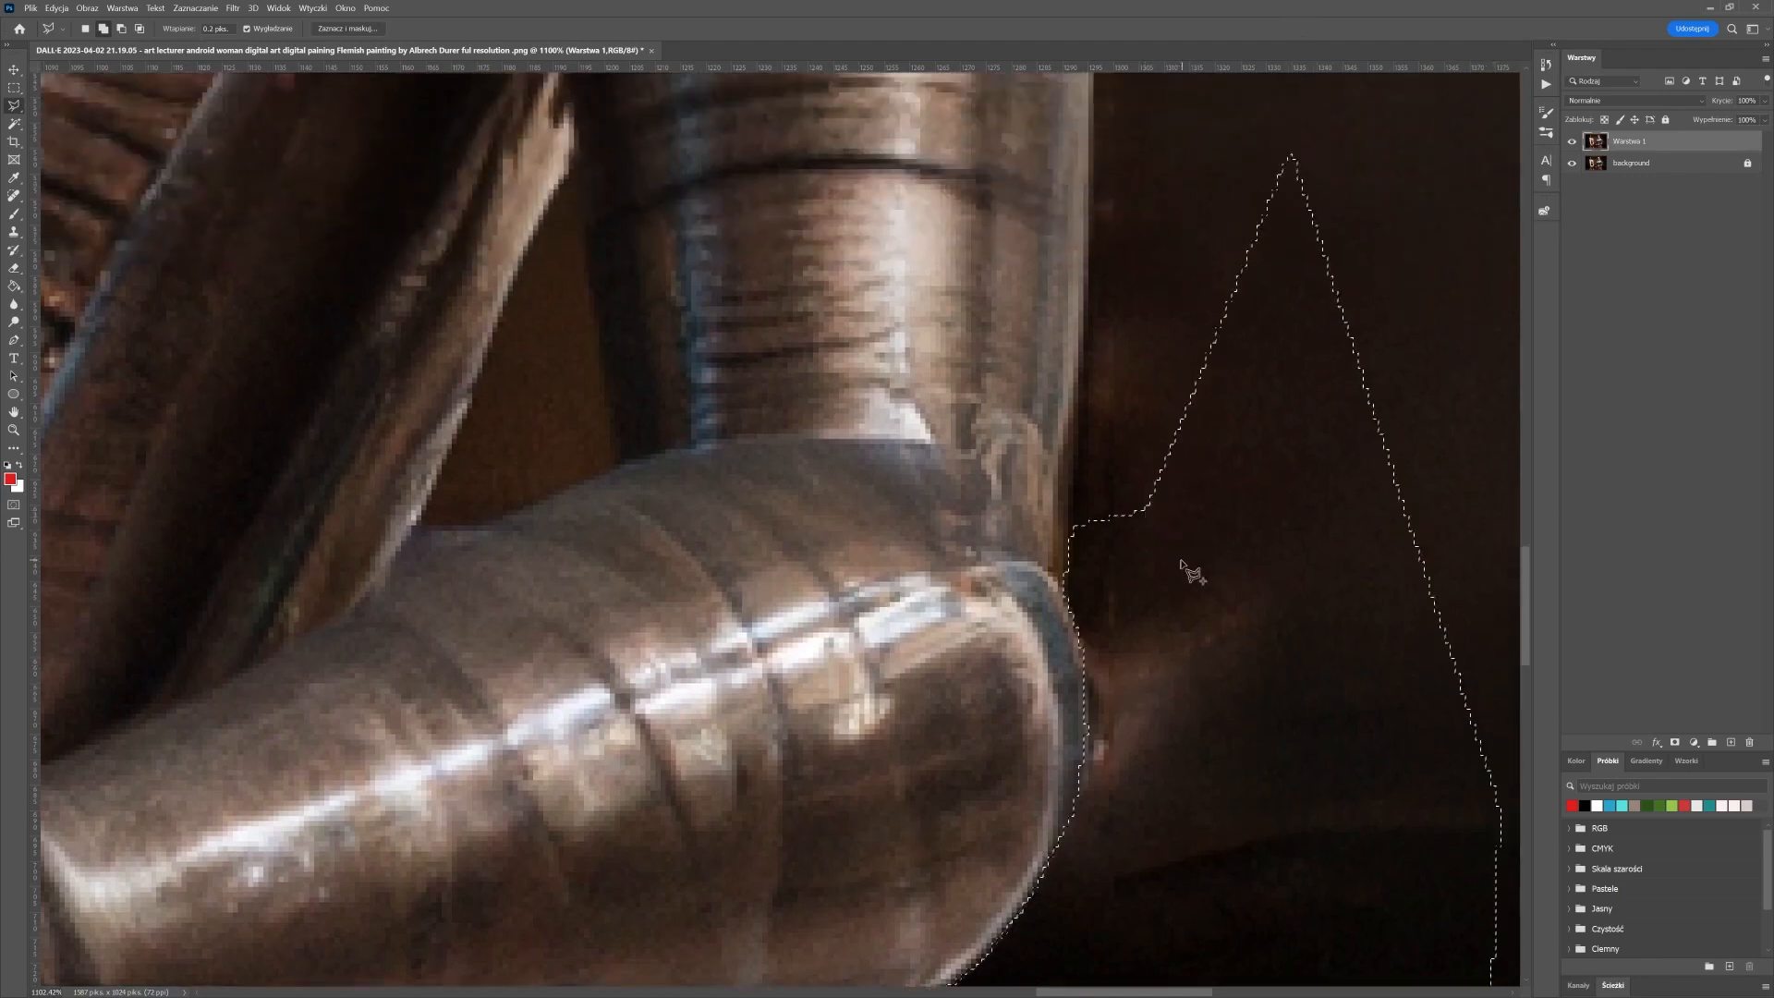
Clone clean dark background over the reddish smudge inside the selection beside the elbow with the Clone Stamp, and clear the selection
left_click_drag(1189, 574, 977, 297)
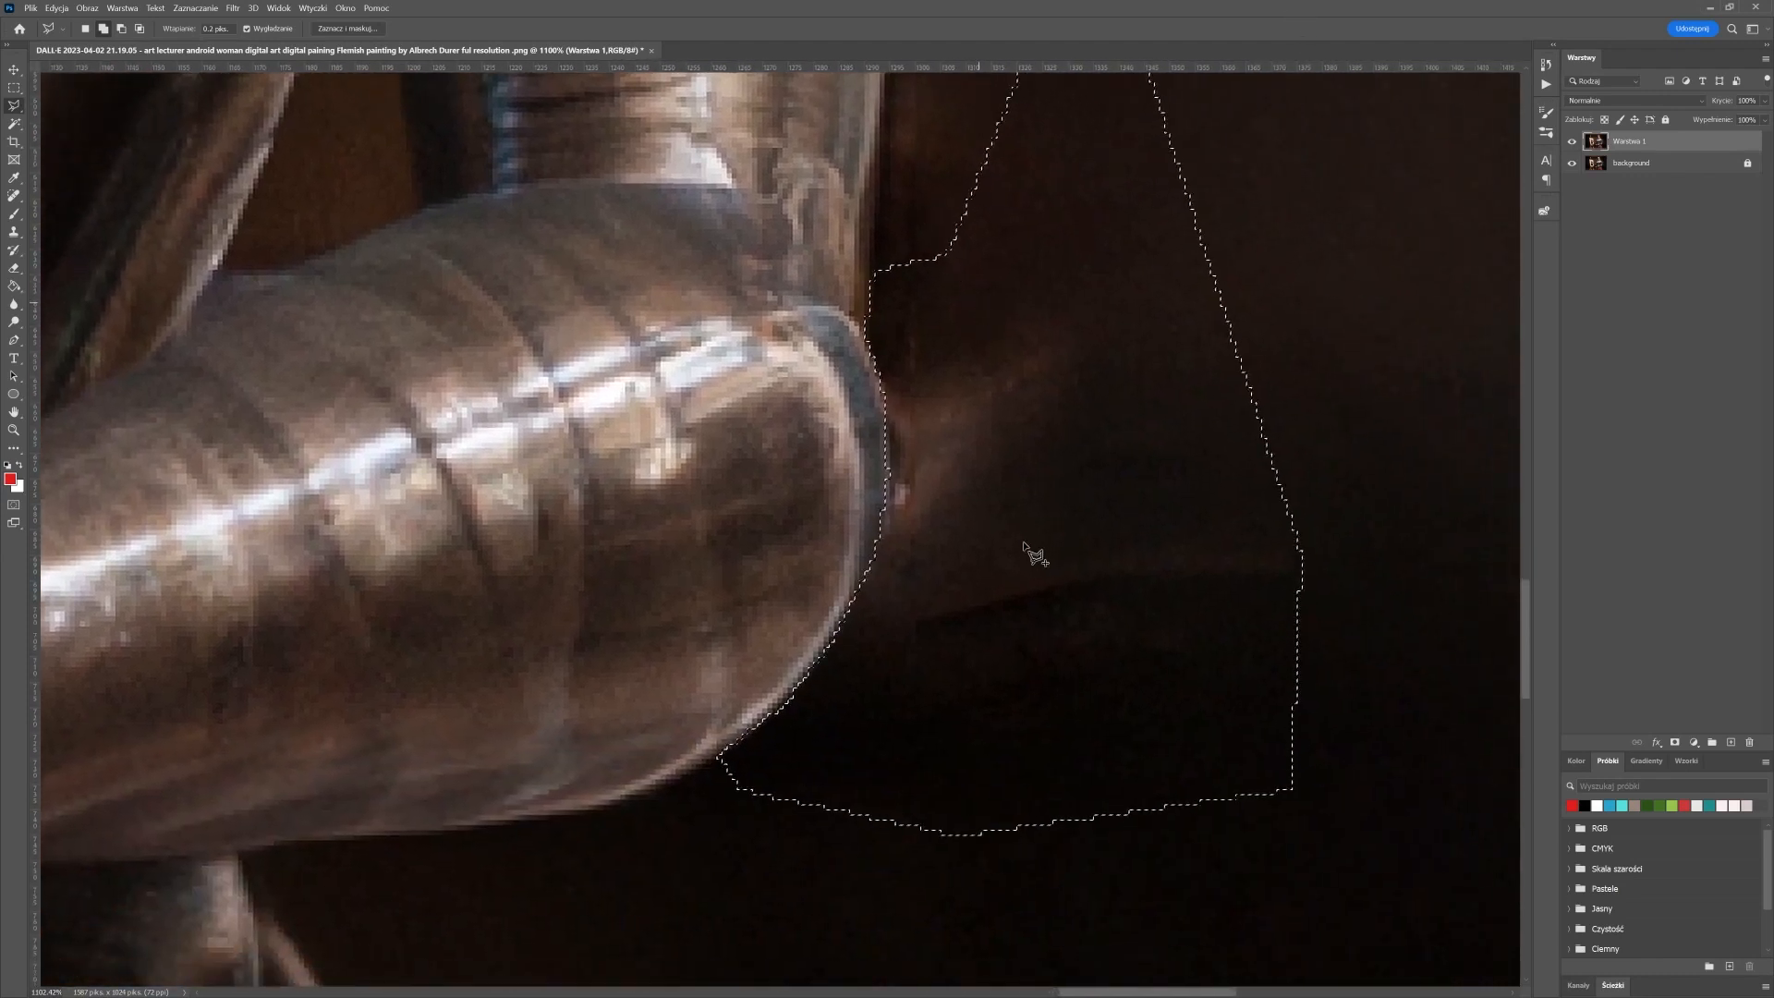
scroll(1025, 547, "left", 15)
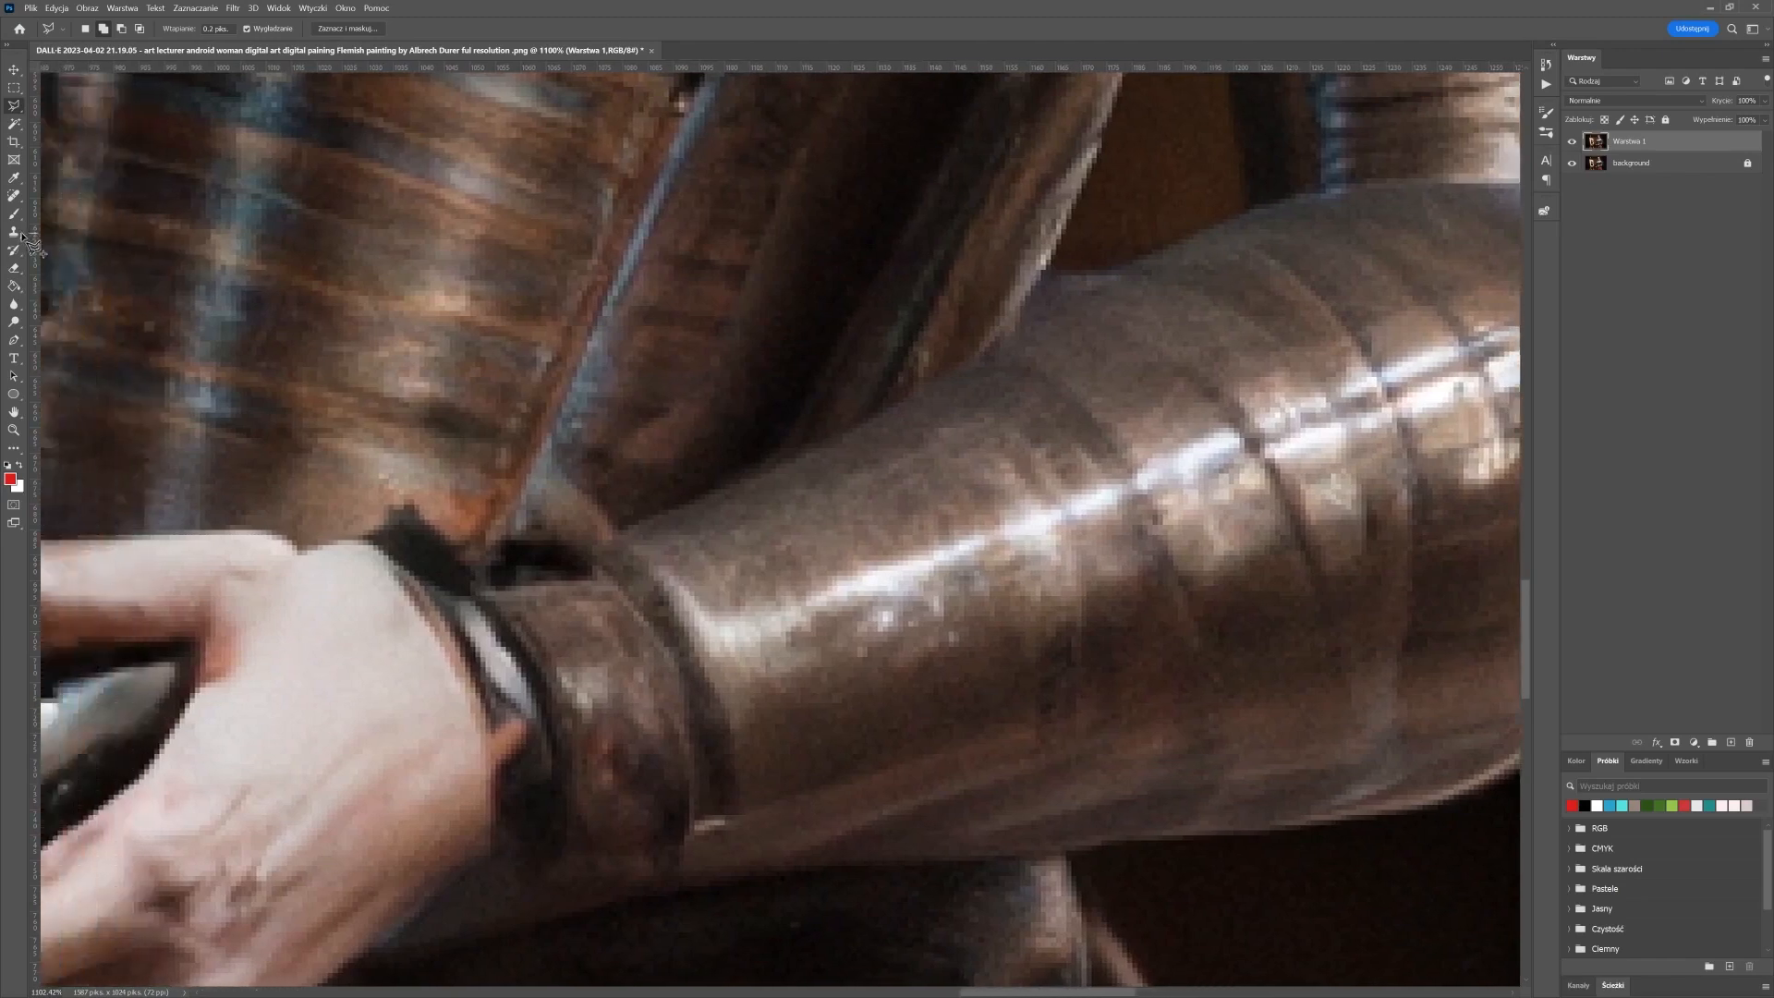
scroll(184, 370, "left", 5)
left_click(14, 232)
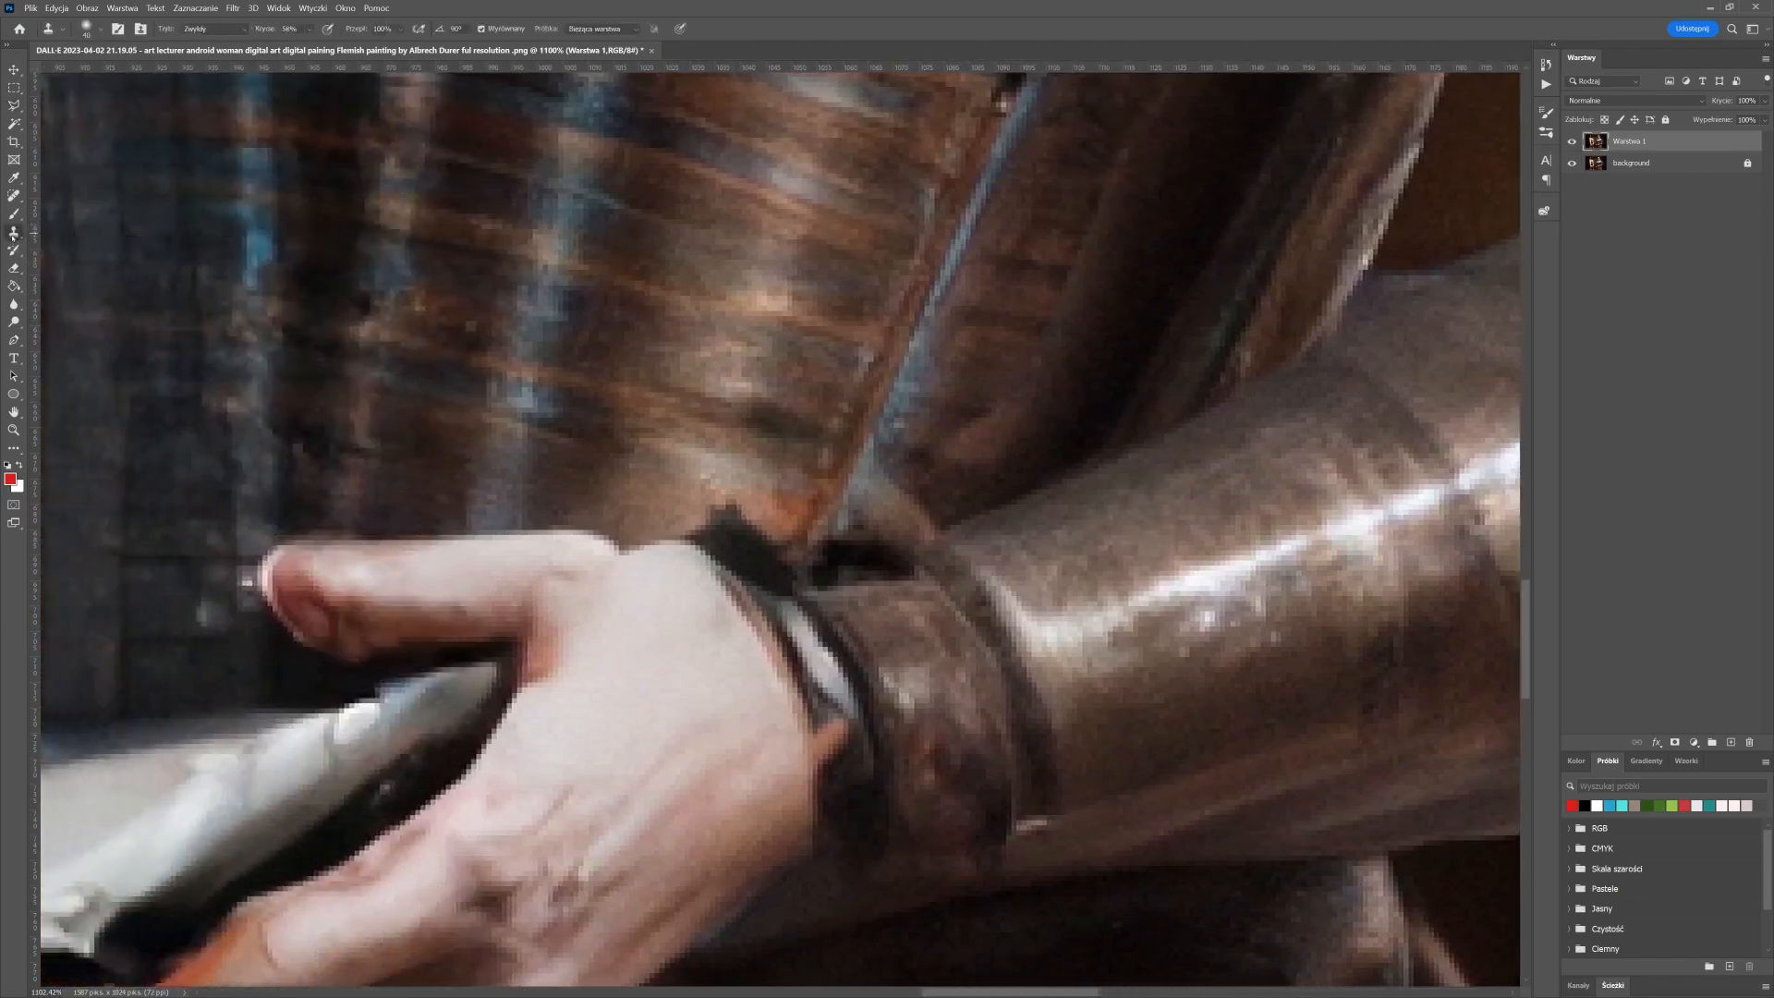
scroll(388, 502, "right", 20)
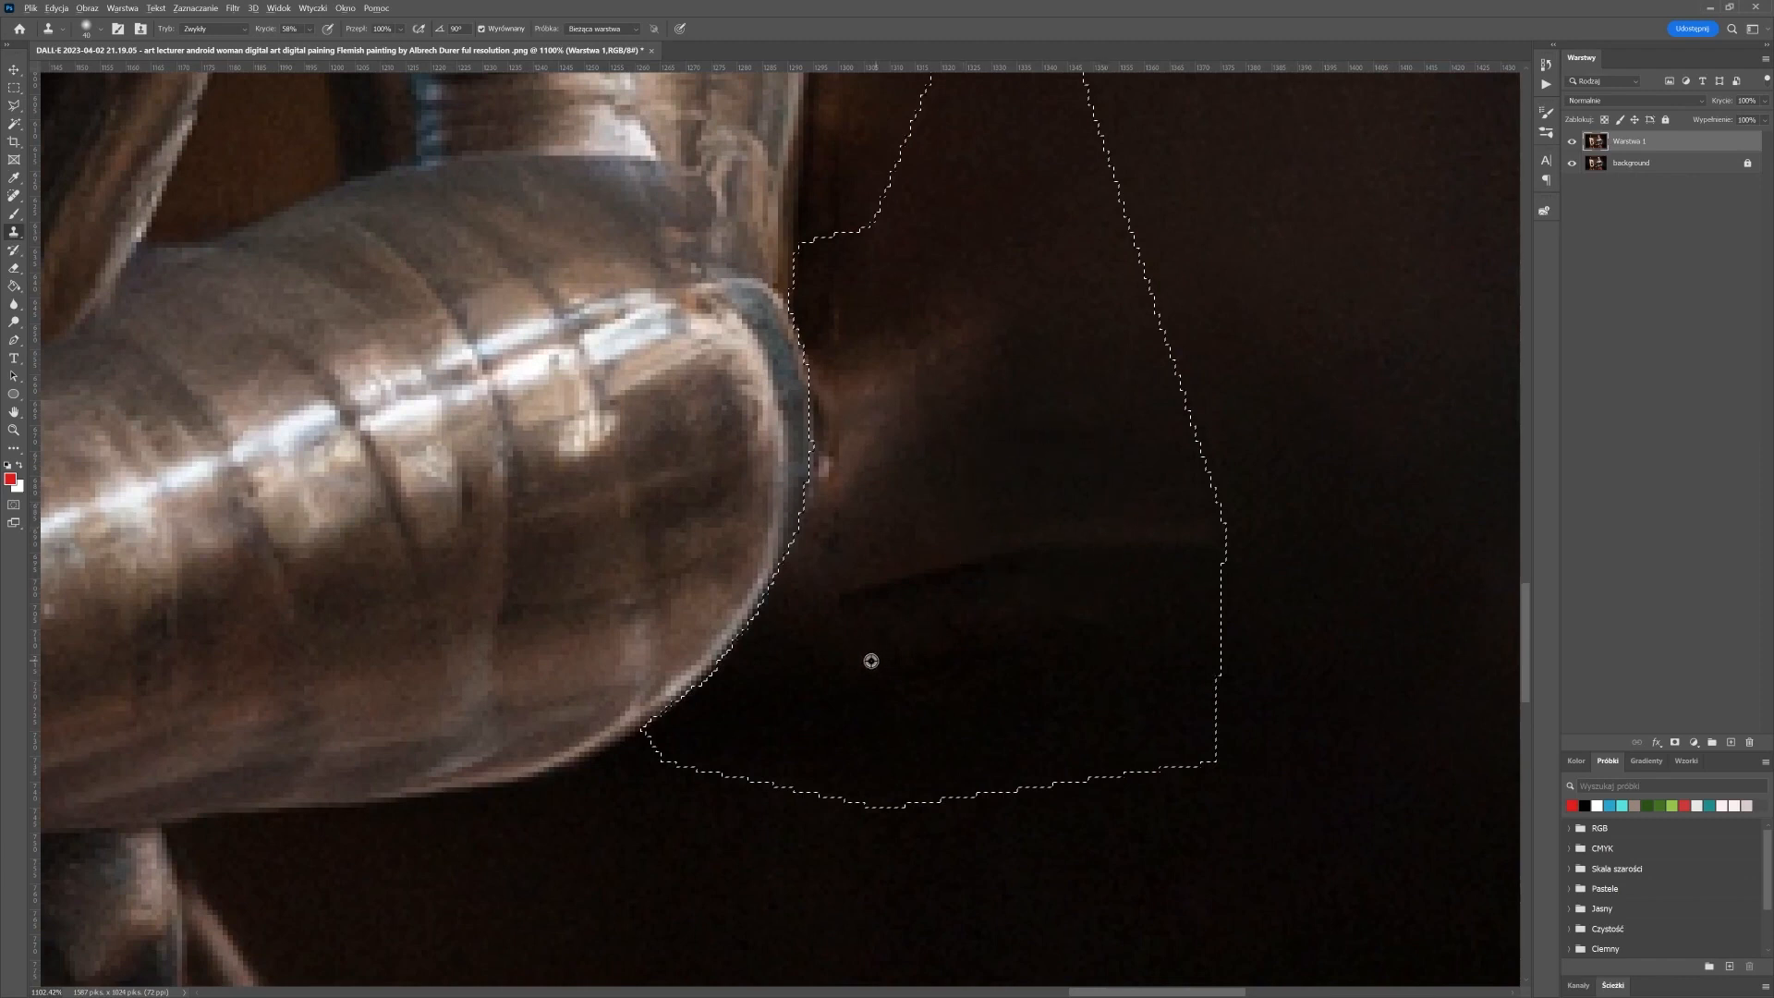
left_click(871, 661, "alt")
mouse_move(868, 563)
left_mouse_down()
mouse_move(874, 455)
mouse_move(844, 370)
mouse_move(857, 488)
mouse_move(929, 362)
left_mouse_up()
left_click(1153, 476, "alt")
left_click_drag(840, 285, 845, 384)
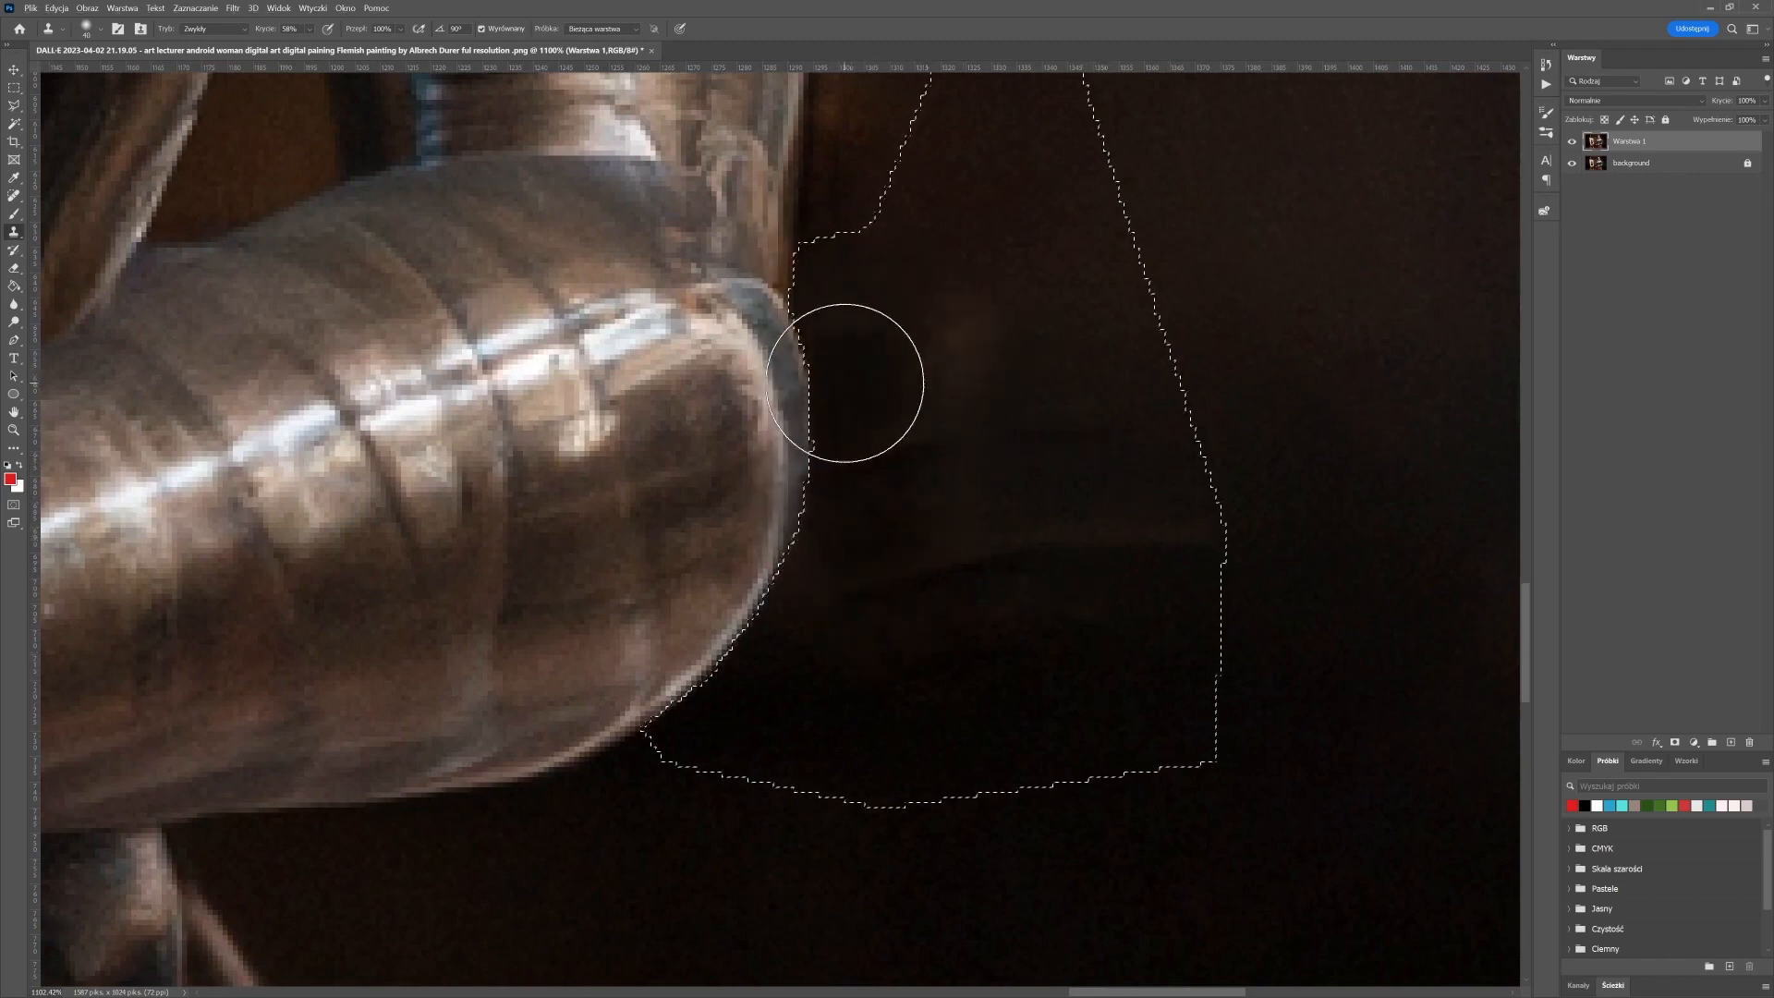
left_click(1060, 222, "alt")
mouse_move(948, 319)
left_mouse_down()
mouse_move(894, 321)
mouse_move(833, 407)
mouse_move(822, 605)
left_mouse_up()
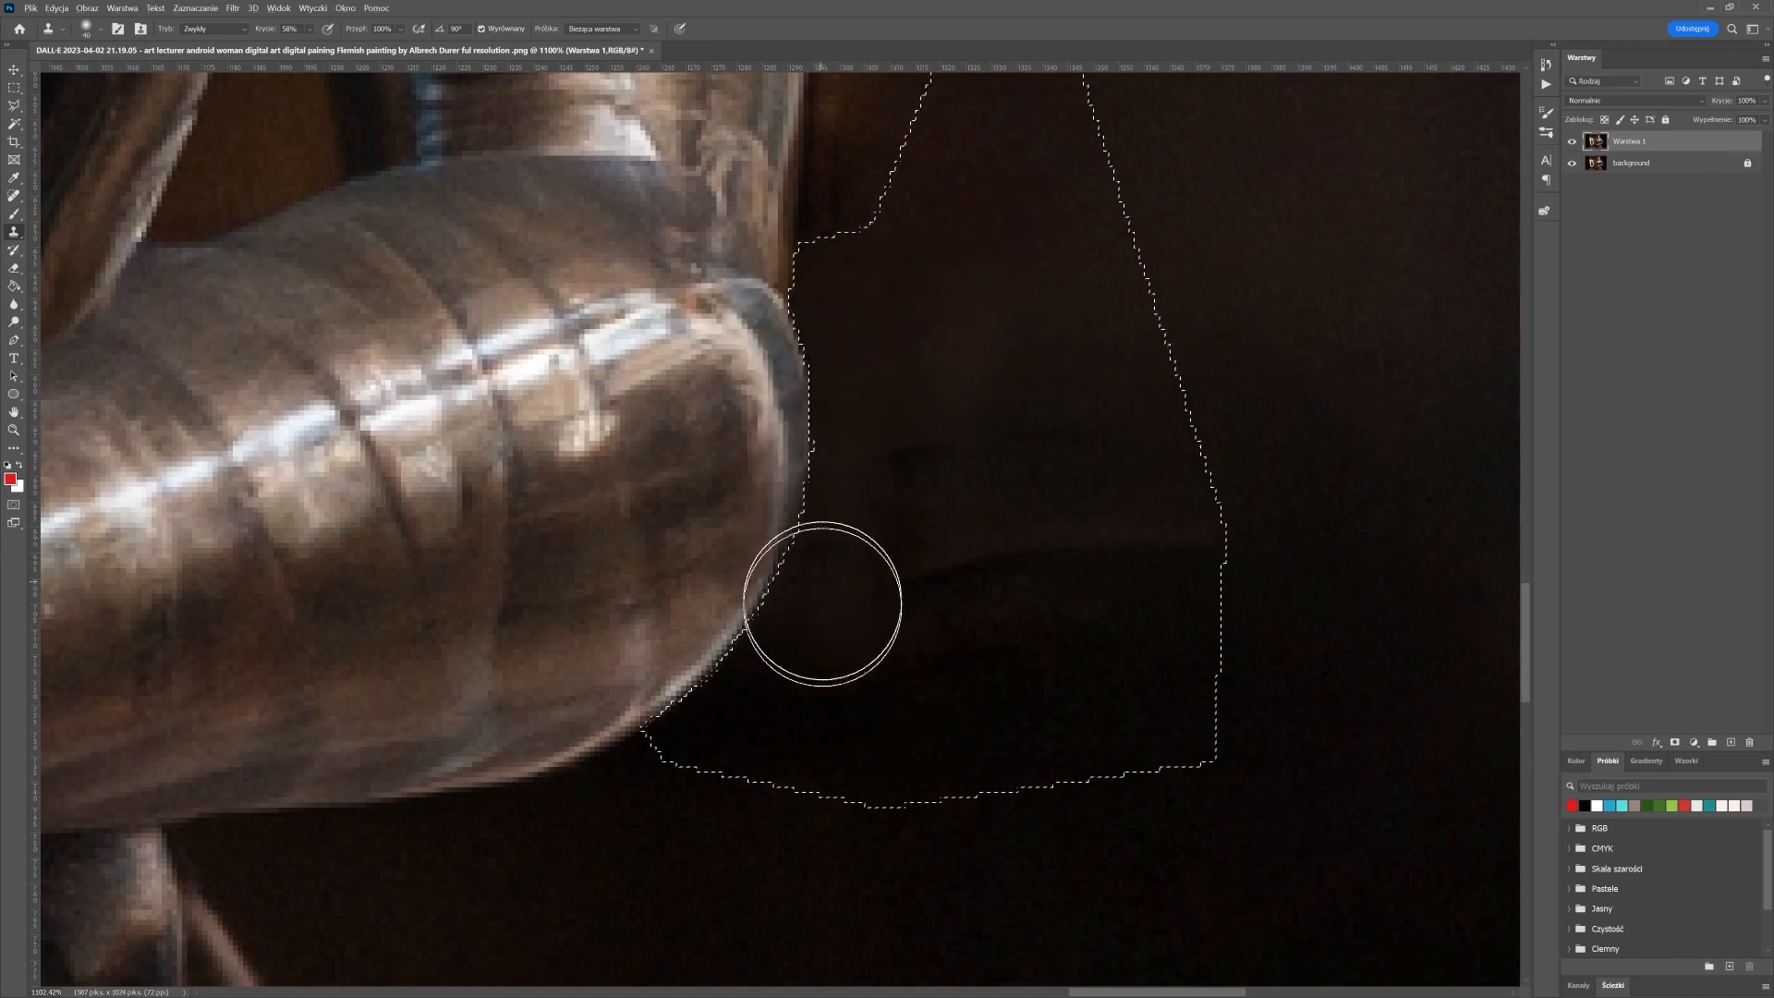
scroll(1123, 730, "down", 3)
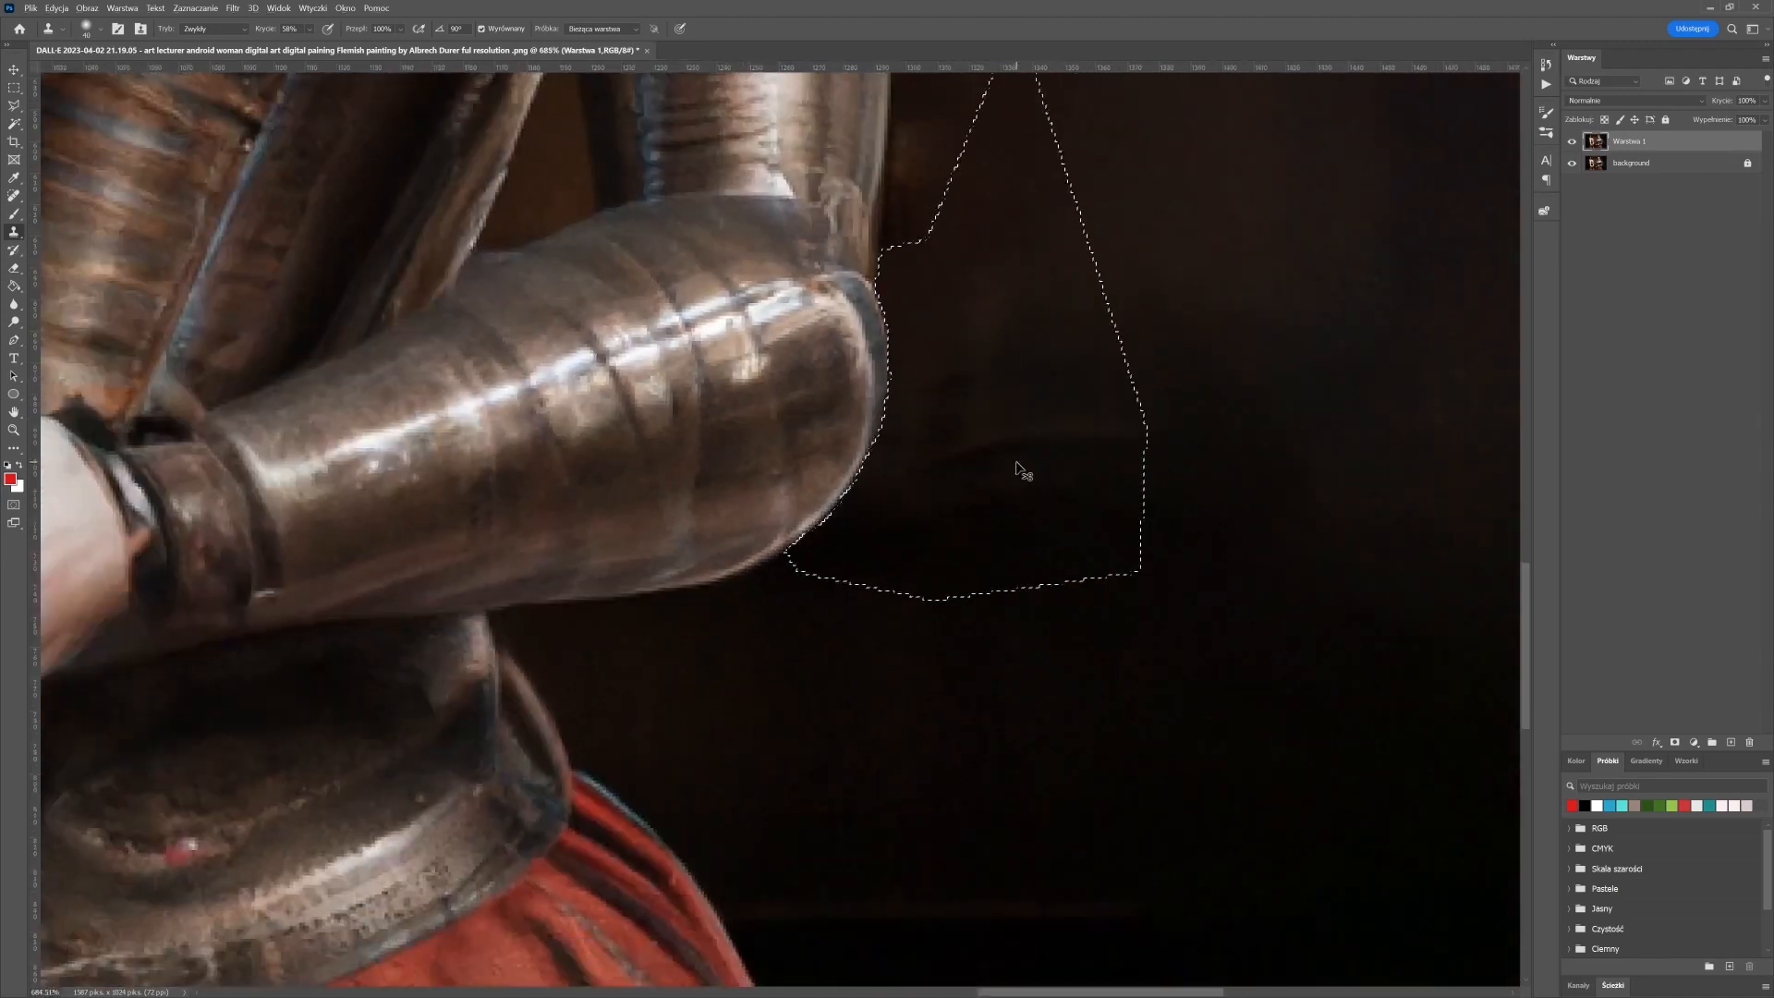
scroll(1023, 471, "down", 3)
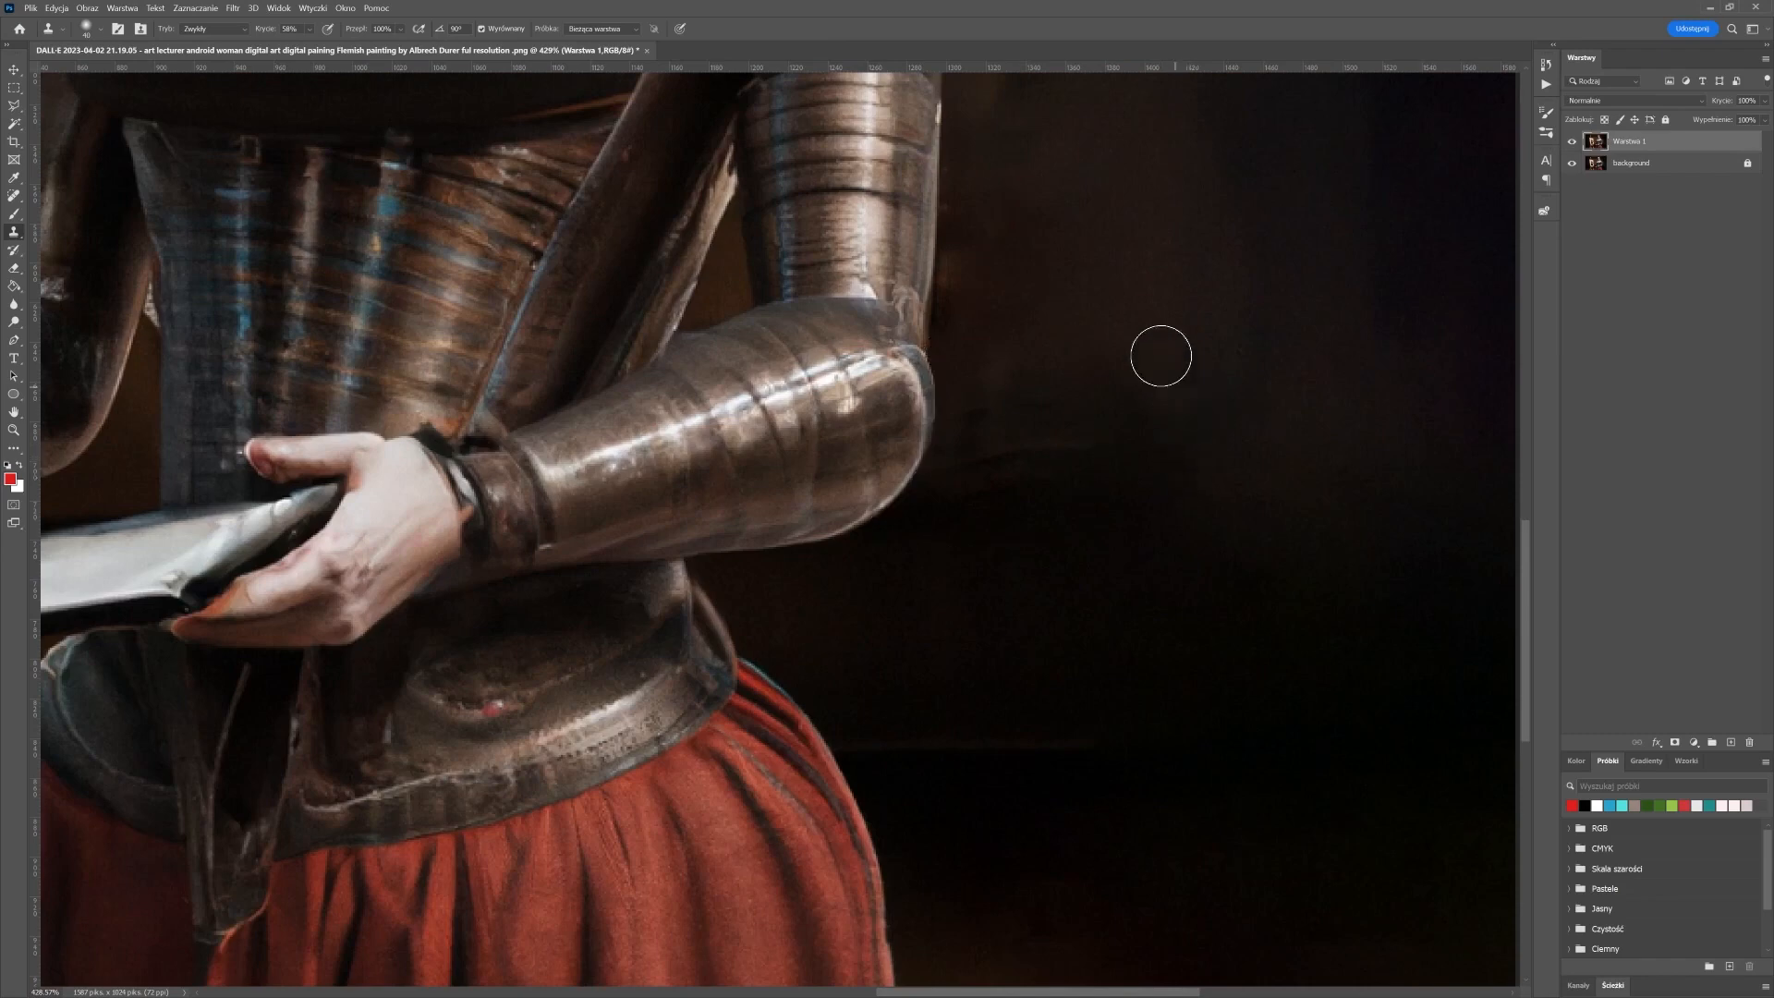
Try cloning the shoulder plate onto the white yoke with an 81 px brush at 0% hardness
left_click_drag(1160, 356, 1017, 681)
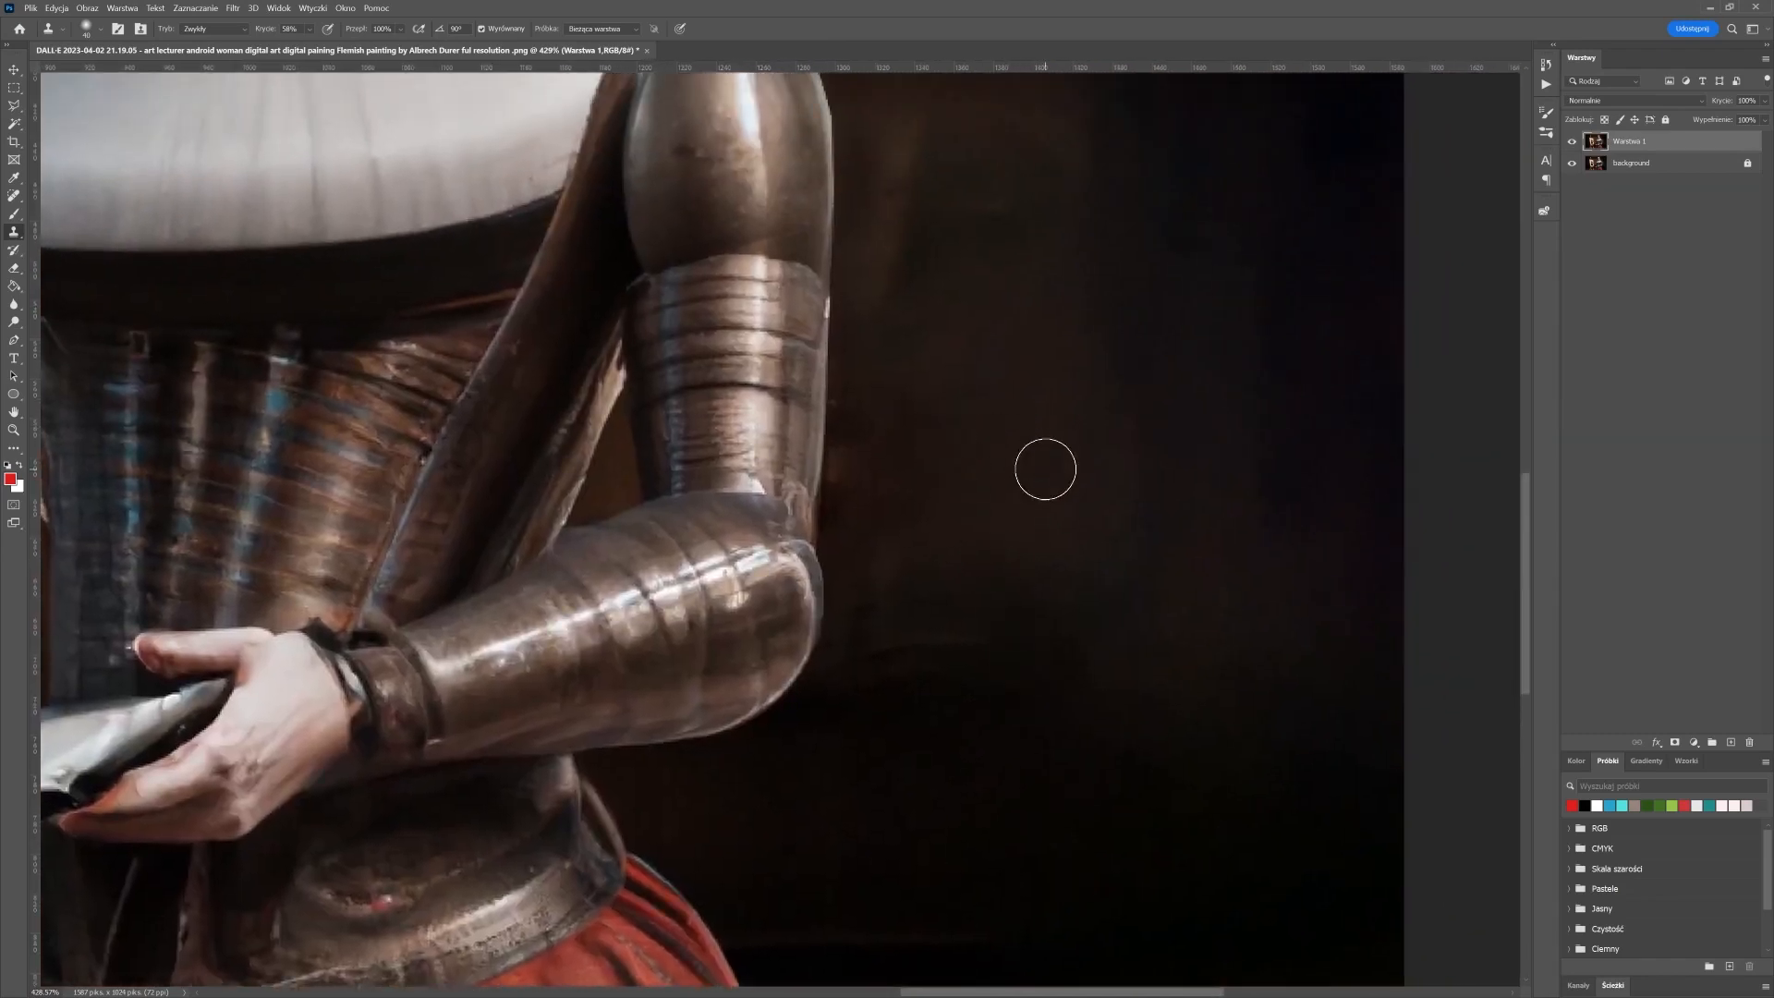
left_click_drag(954, 302, 1117, 495)
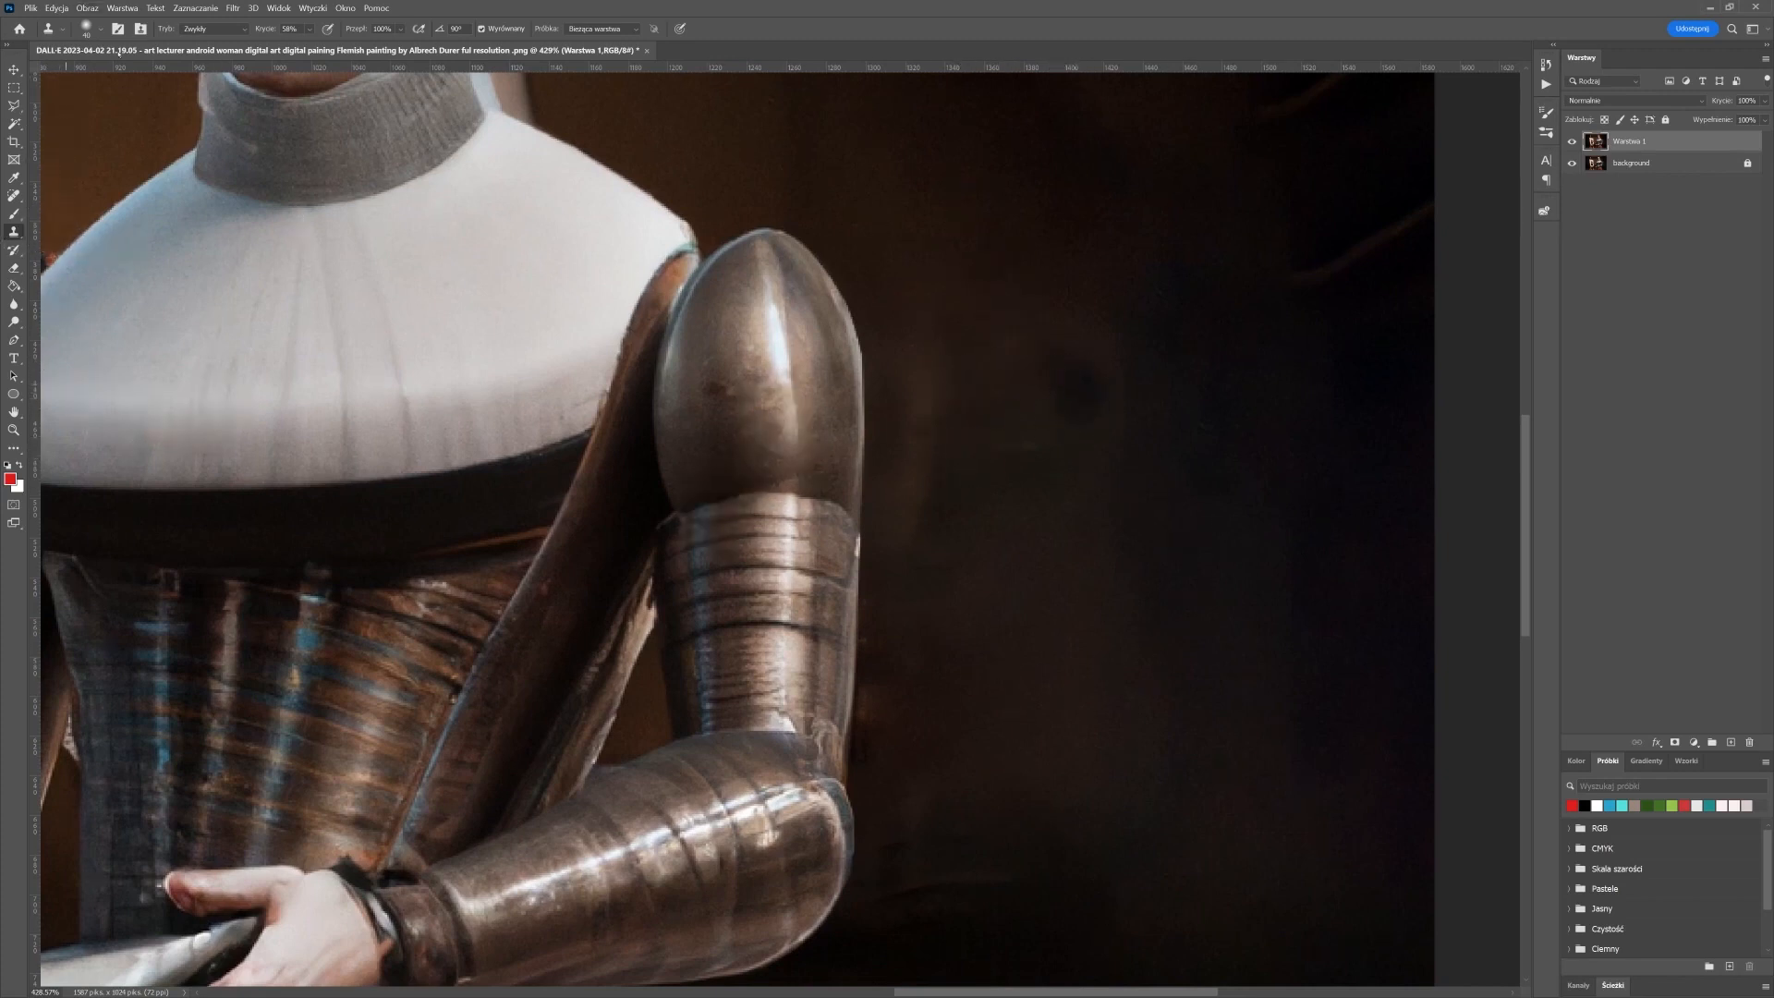
left_click(100, 31)
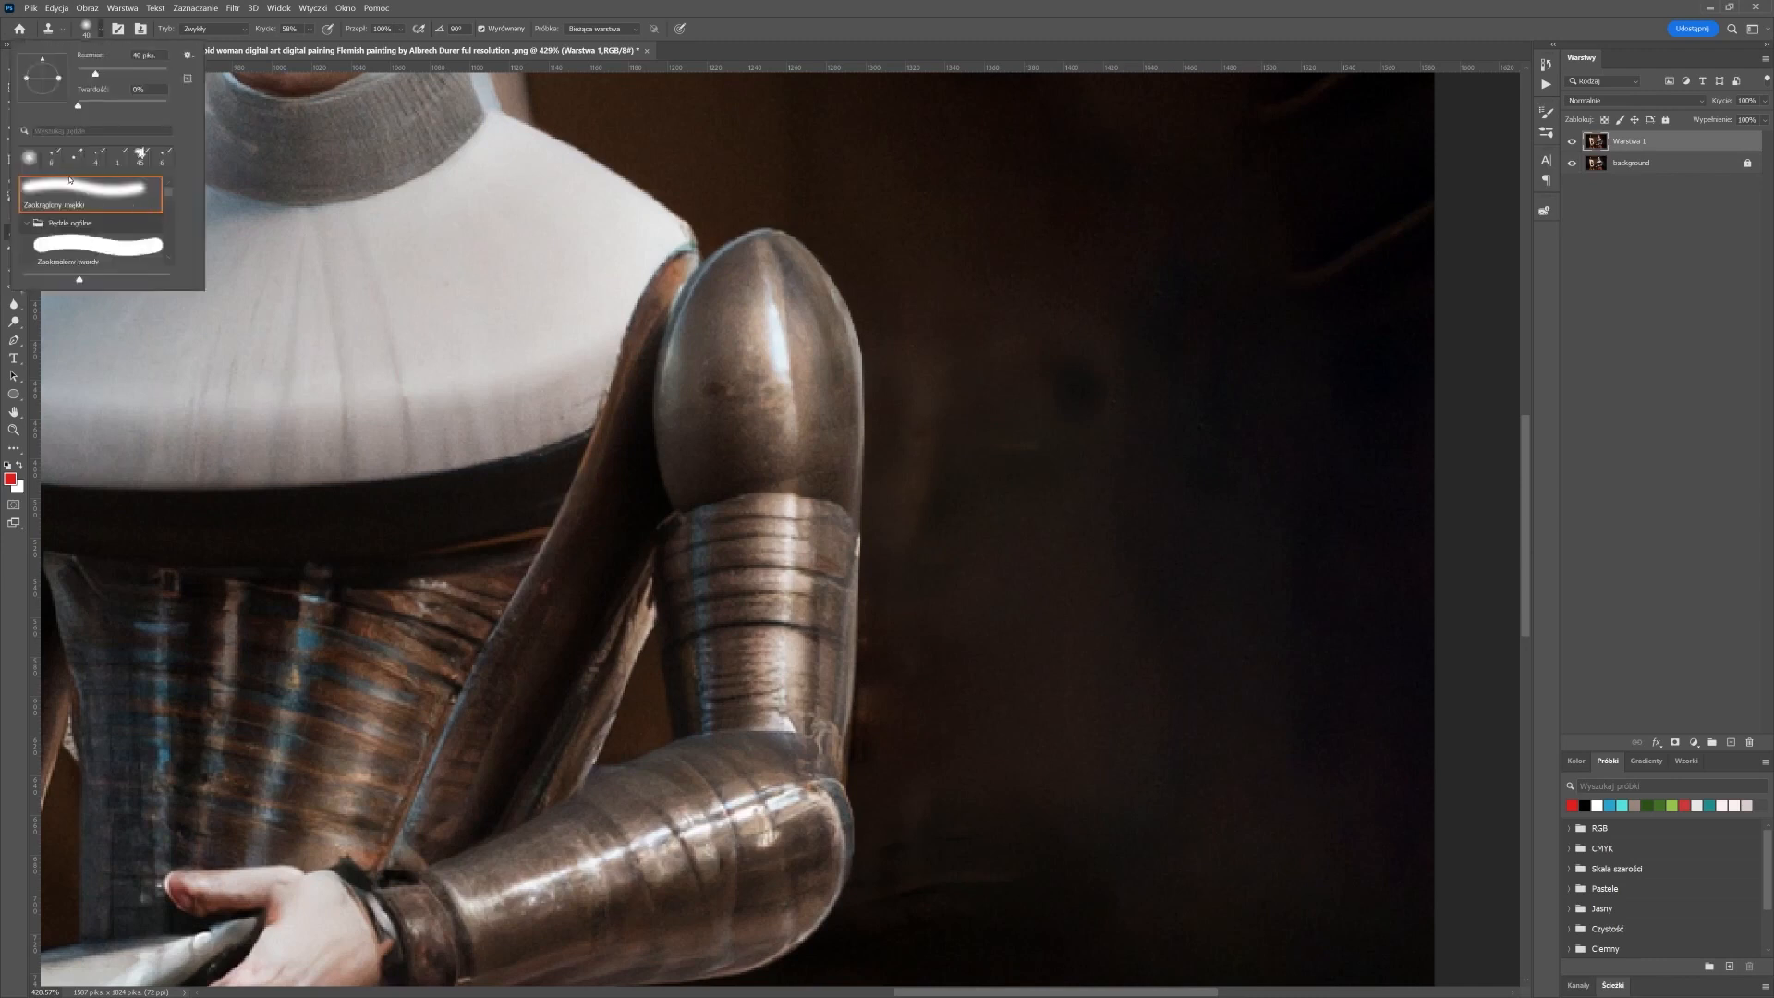
scroll(92, 222, "down", 4)
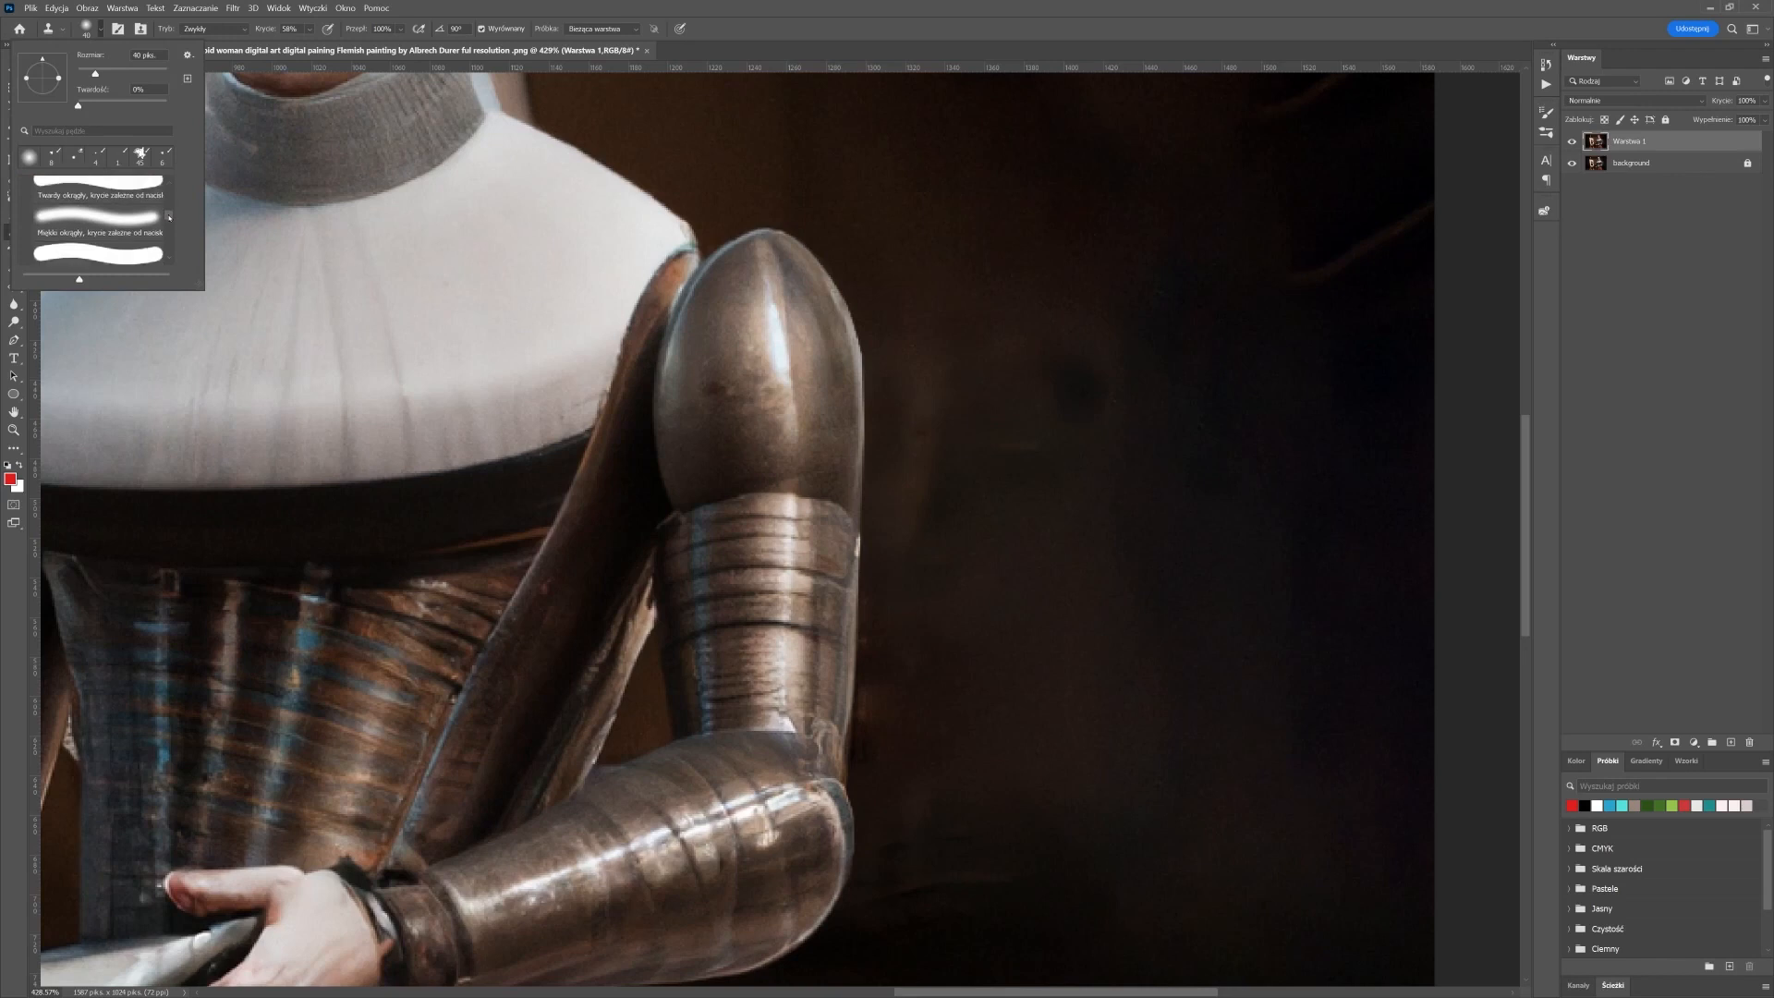
left_click(98, 220)
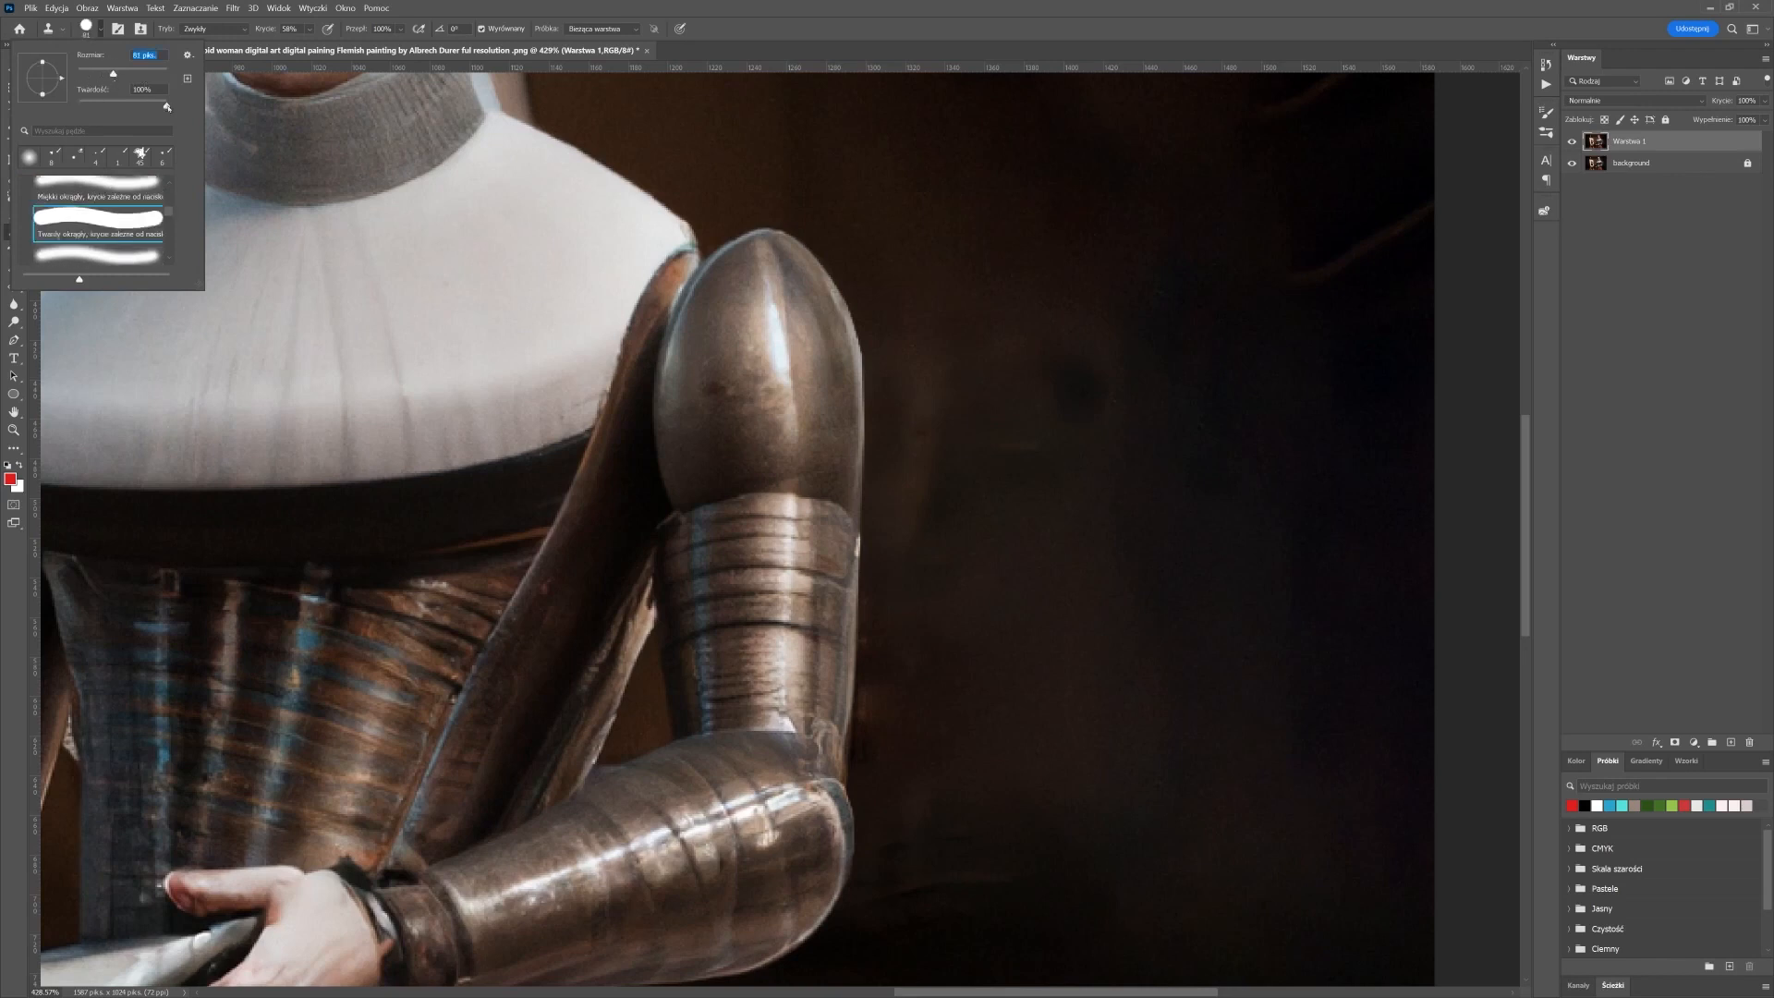
key("Tab")
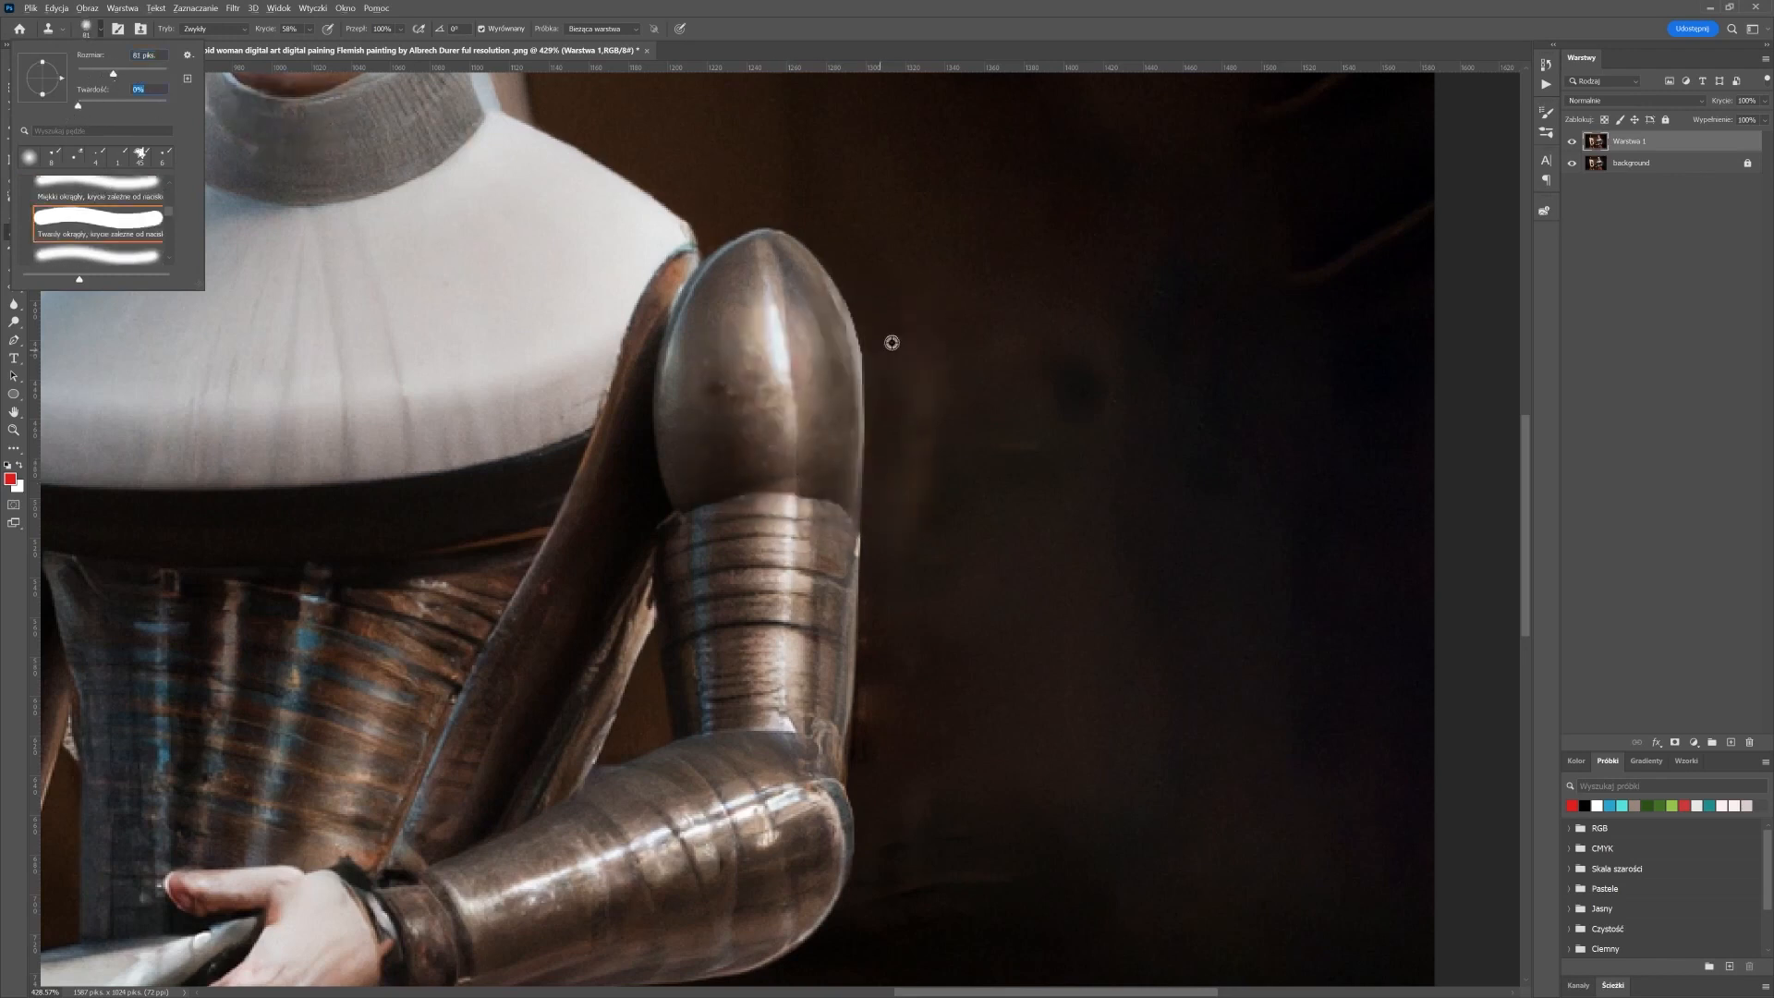
left_click(740, 415, "alt")
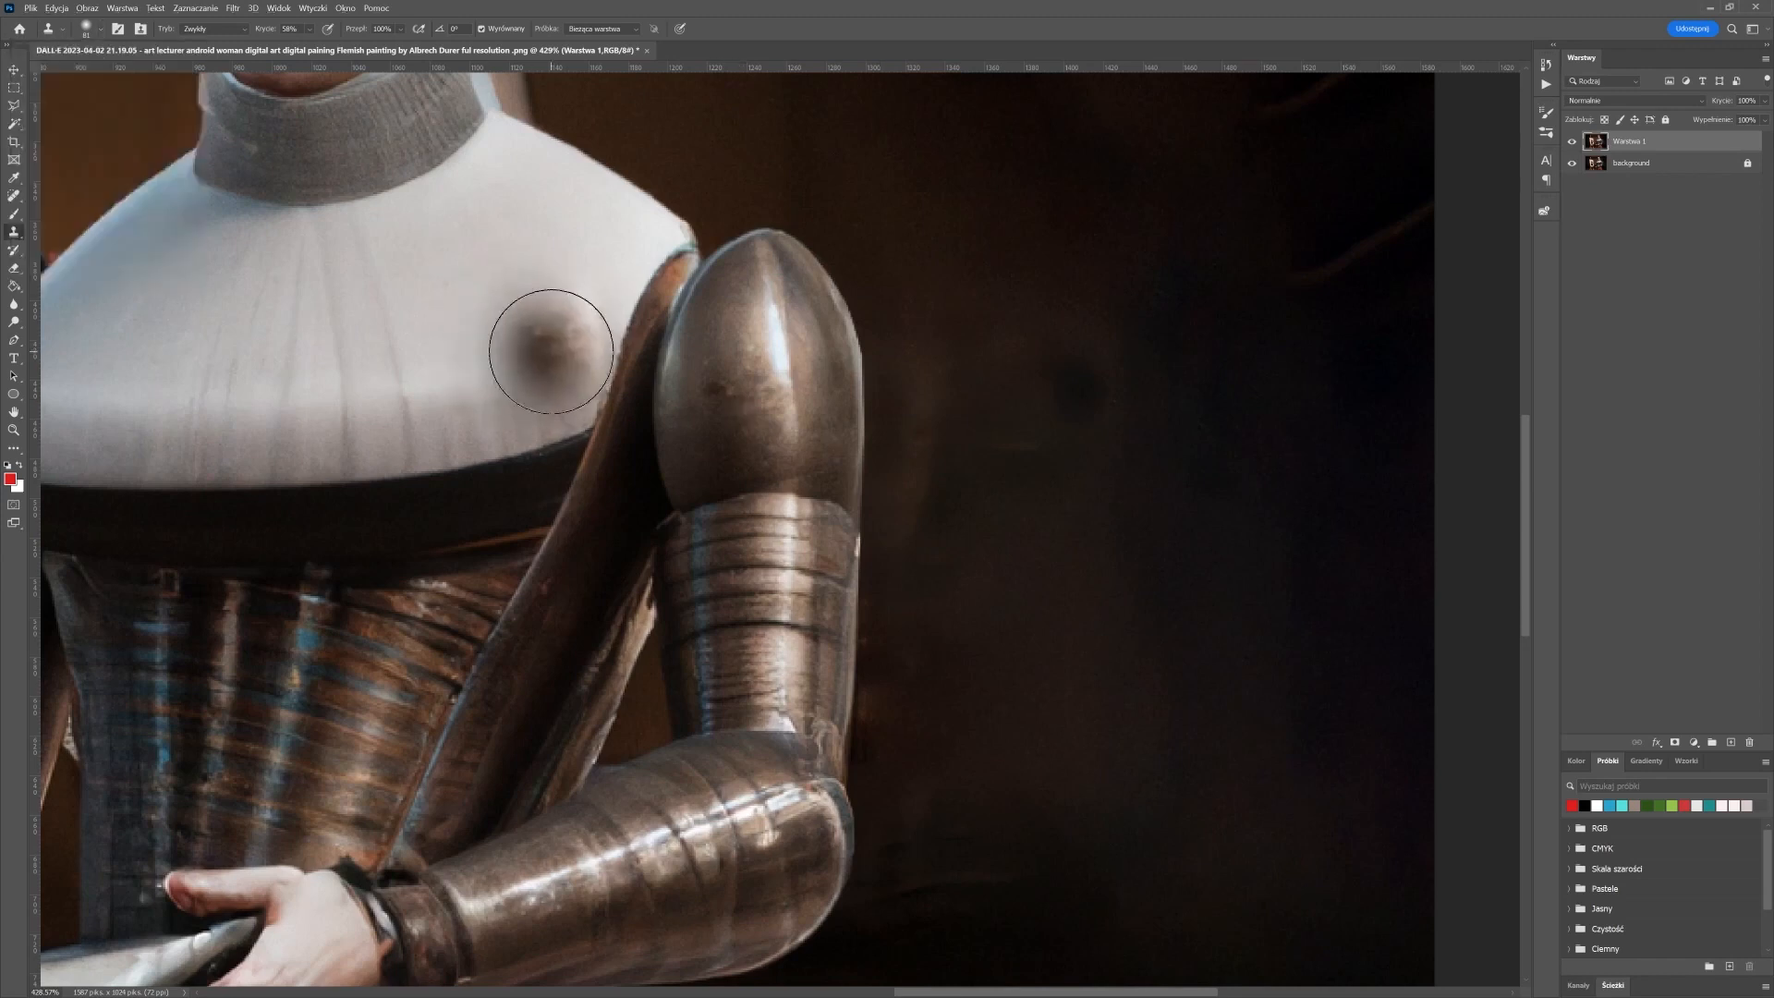
left_click(546, 353)
left_click(547, 319)
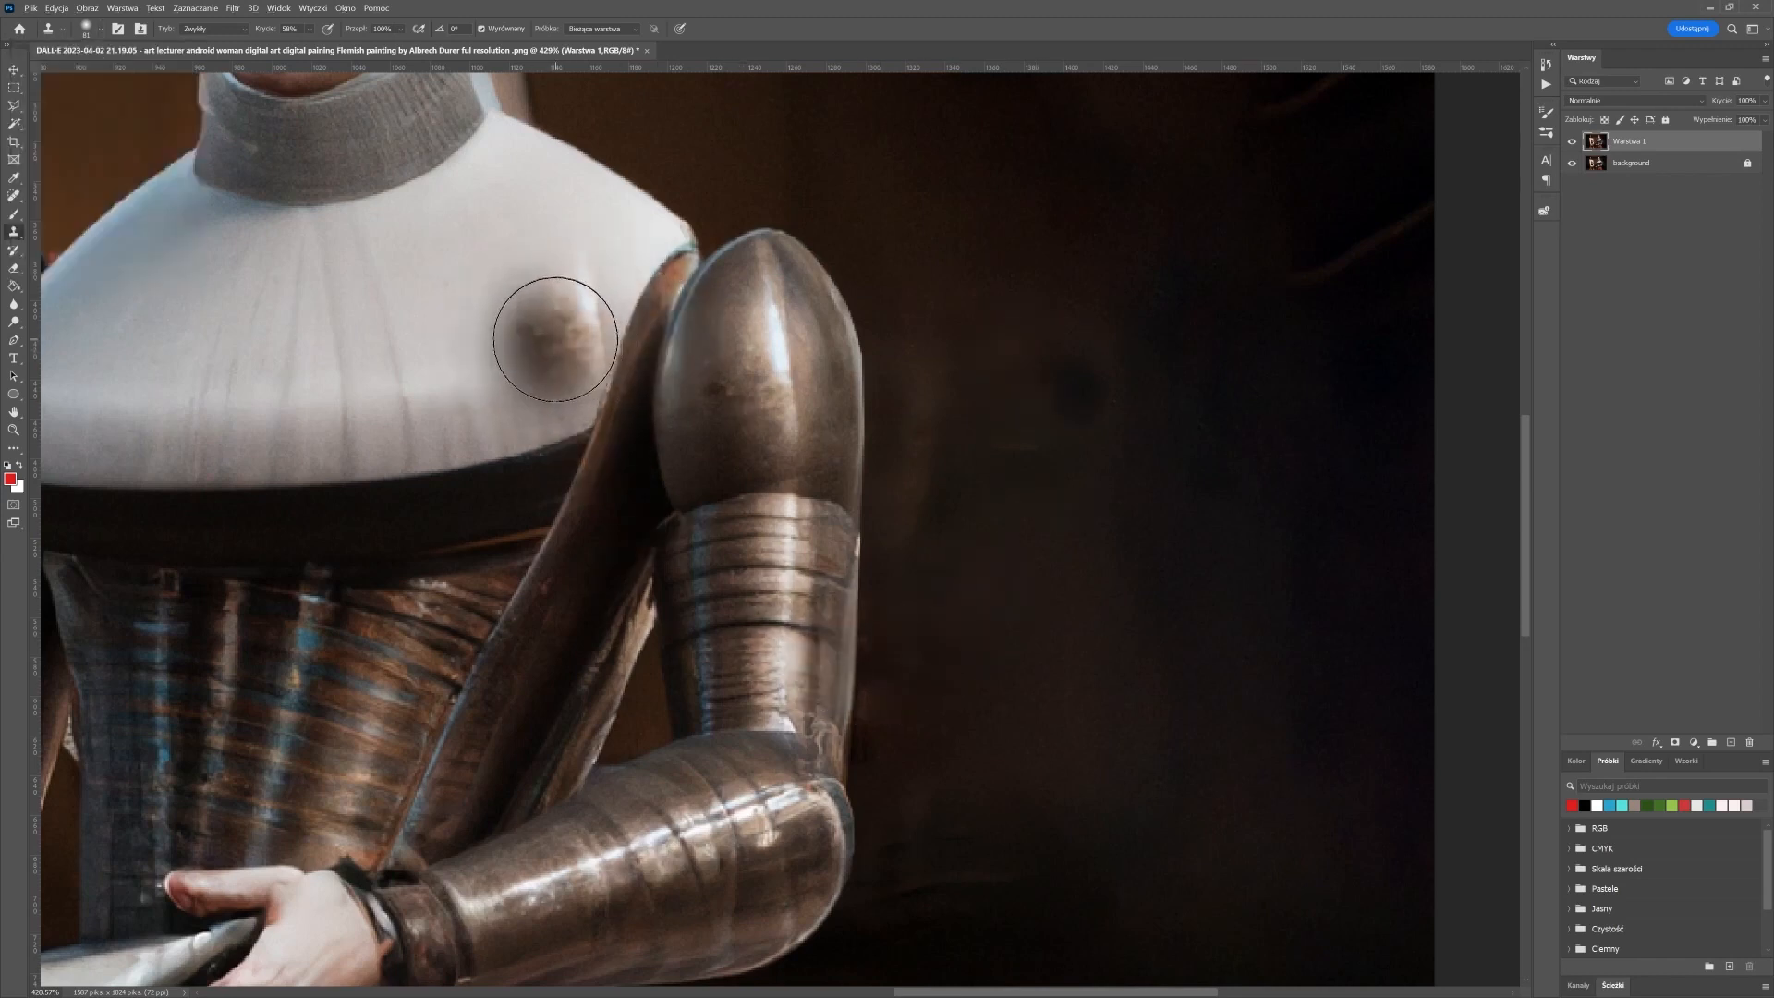
left_click(812, 713)
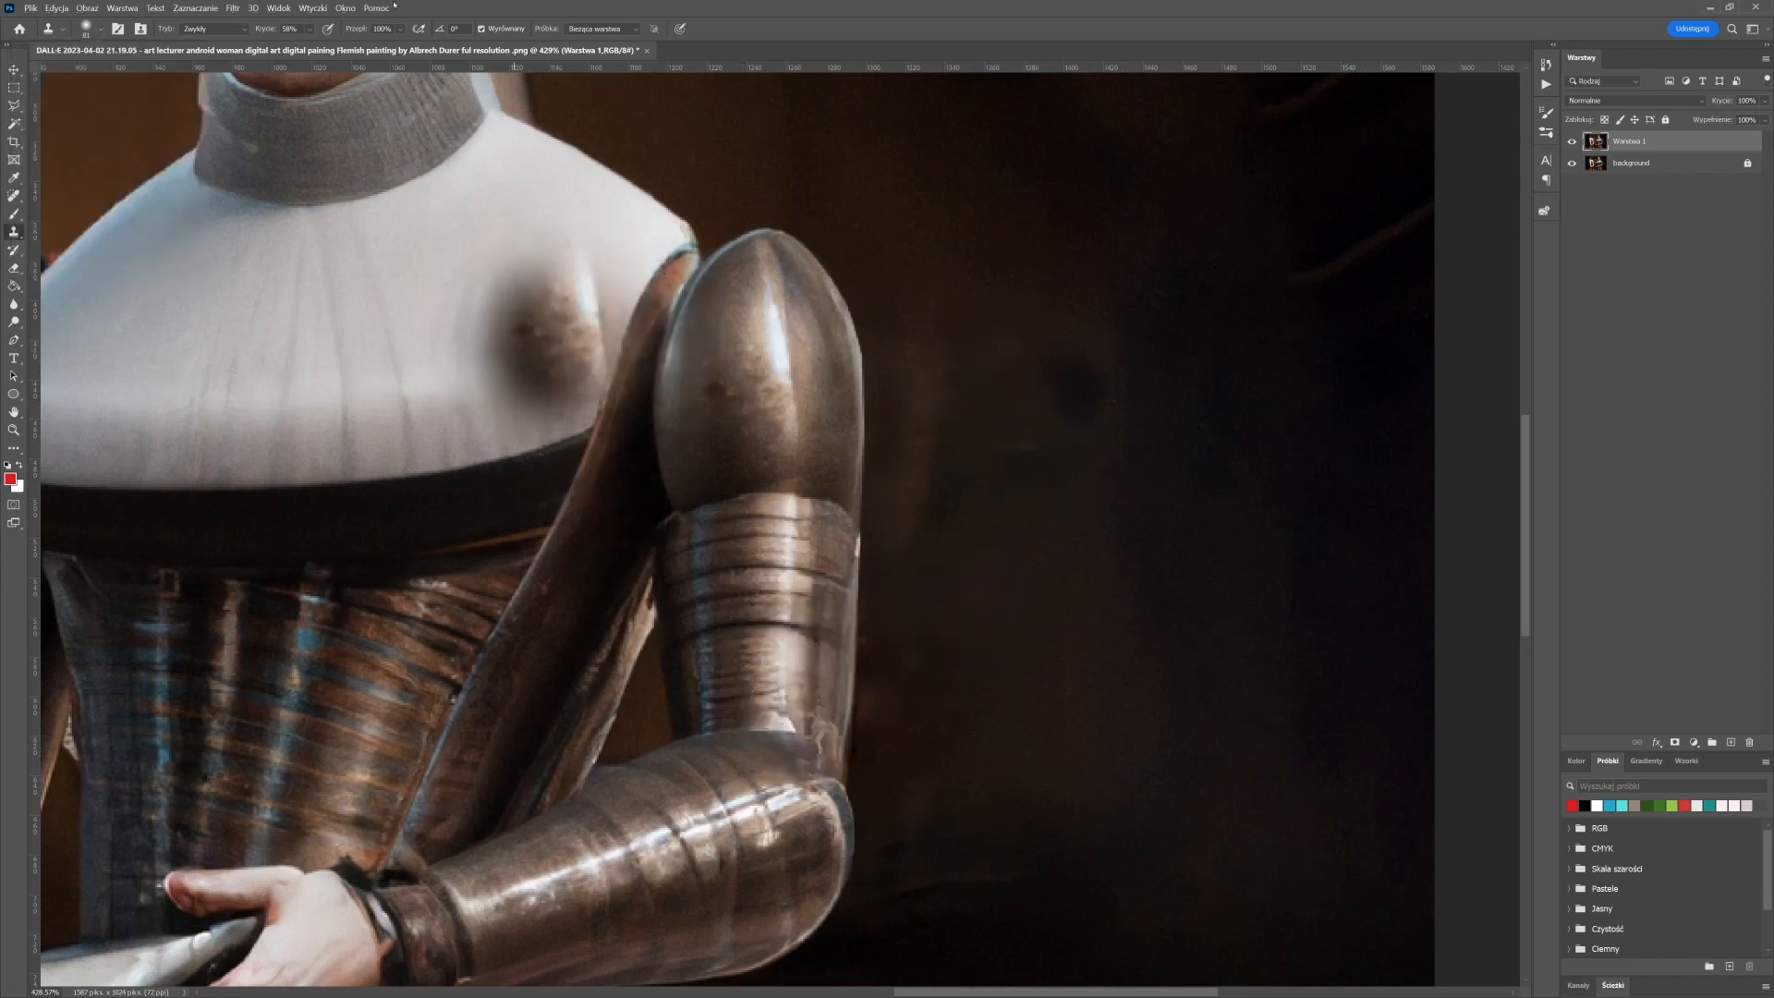
Try stamping the sampled area onto the white yoke with the brush at 100% hardness, and undo the test stamps
left_click(99, 33)
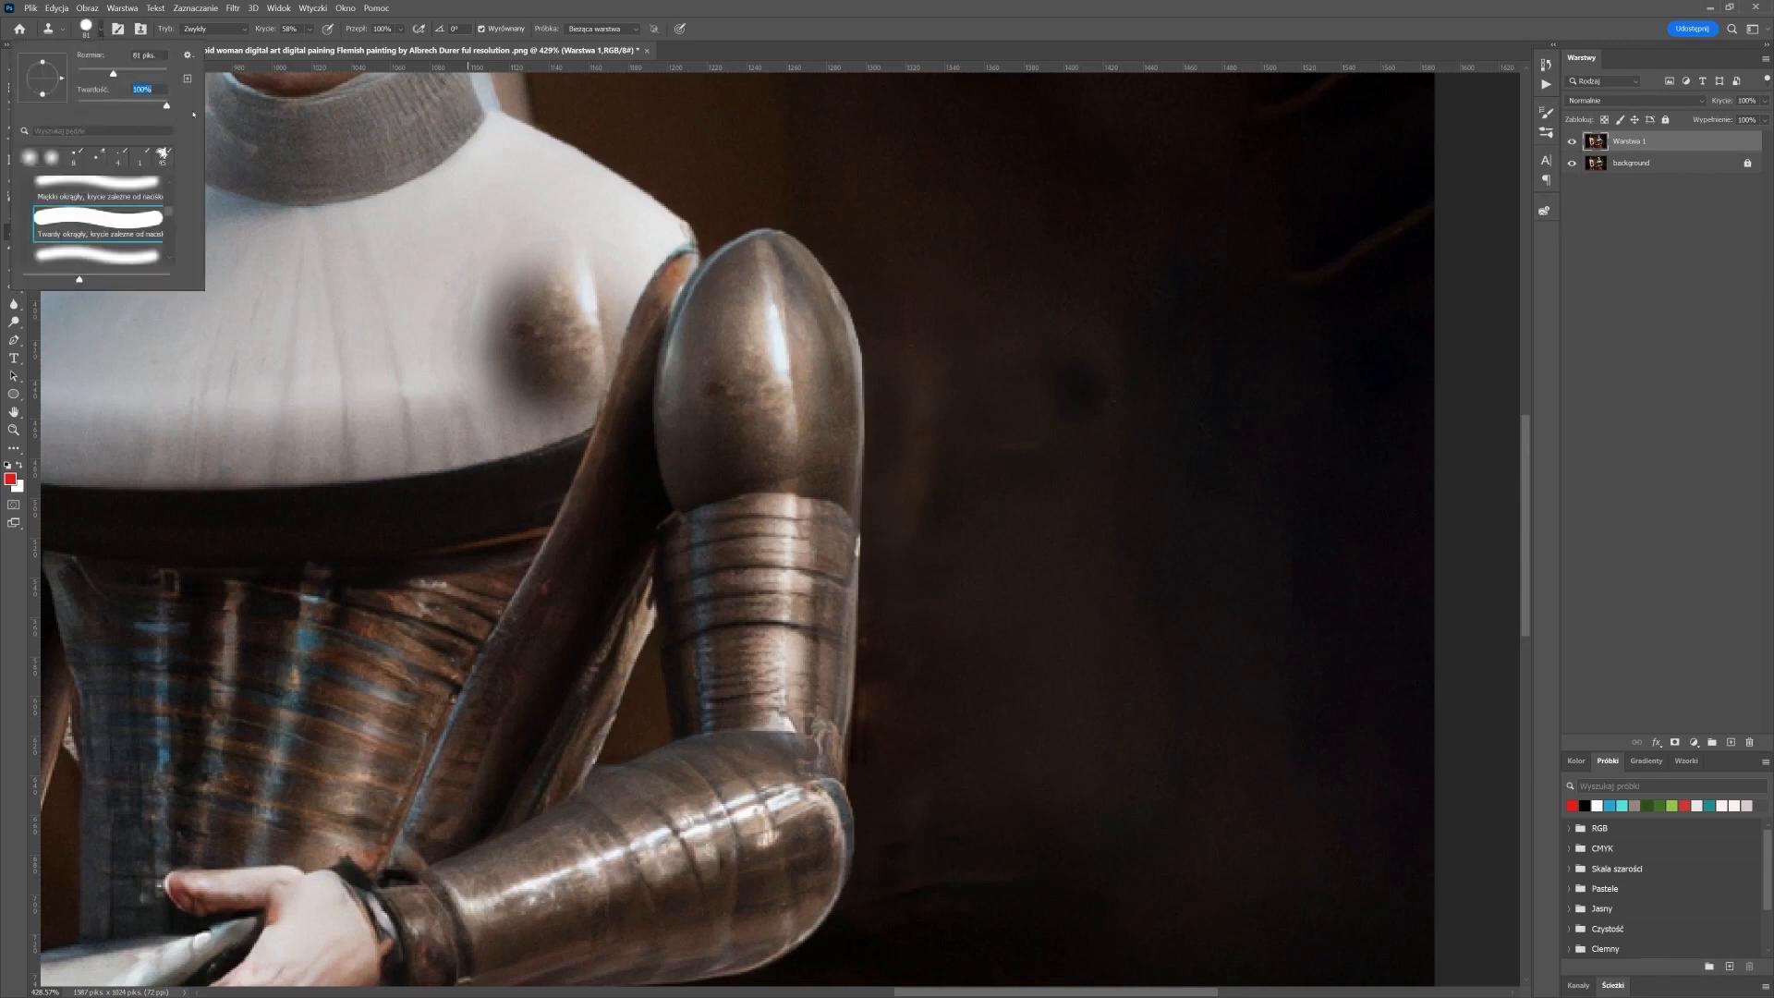
left_click(374, 338)
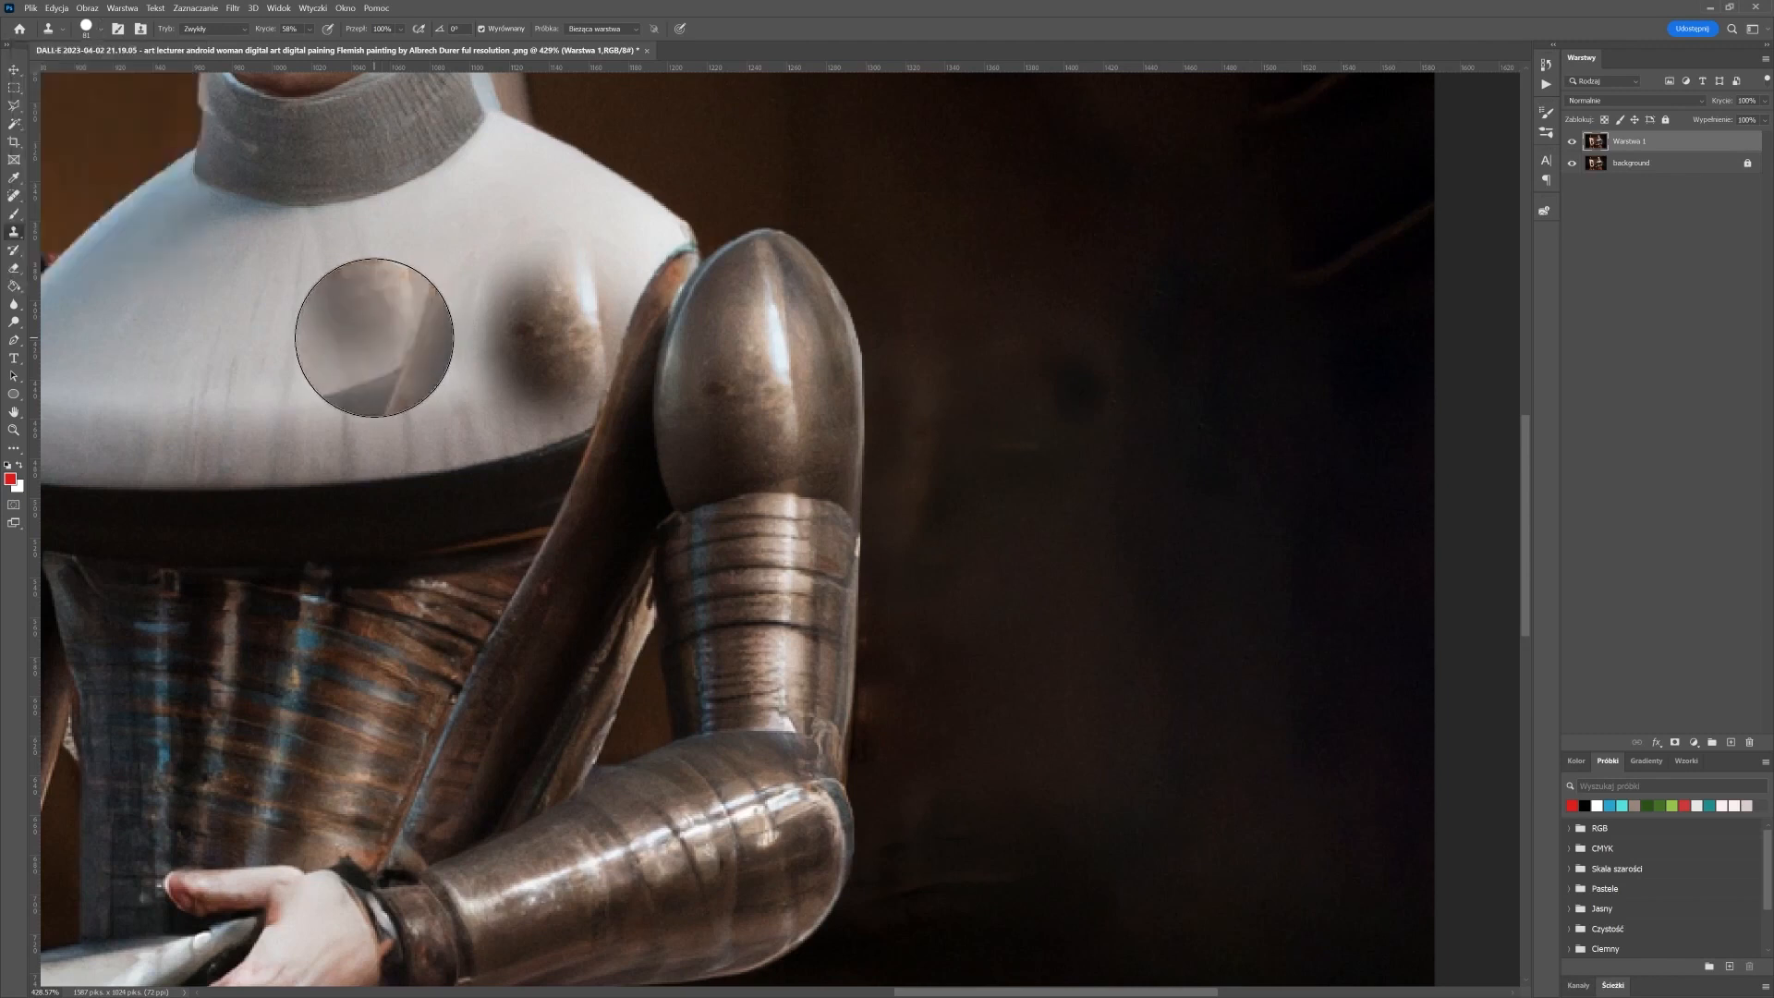
left_click(374, 337)
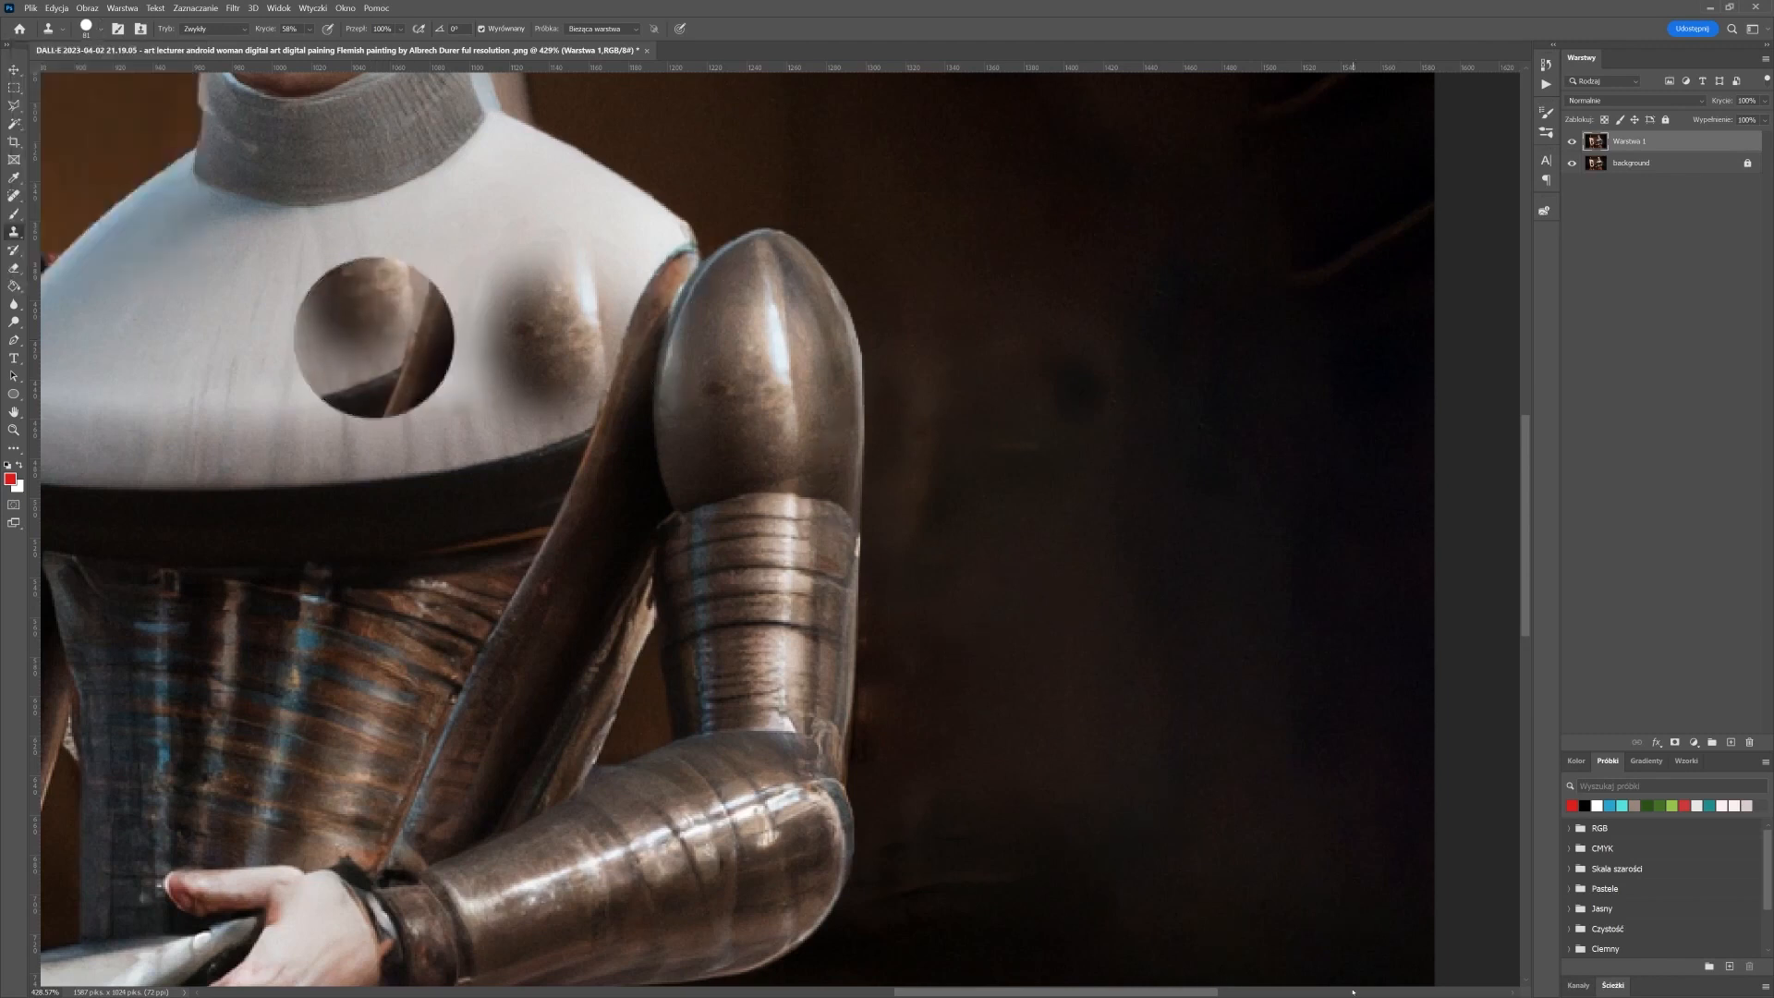
left_click(572, 335)
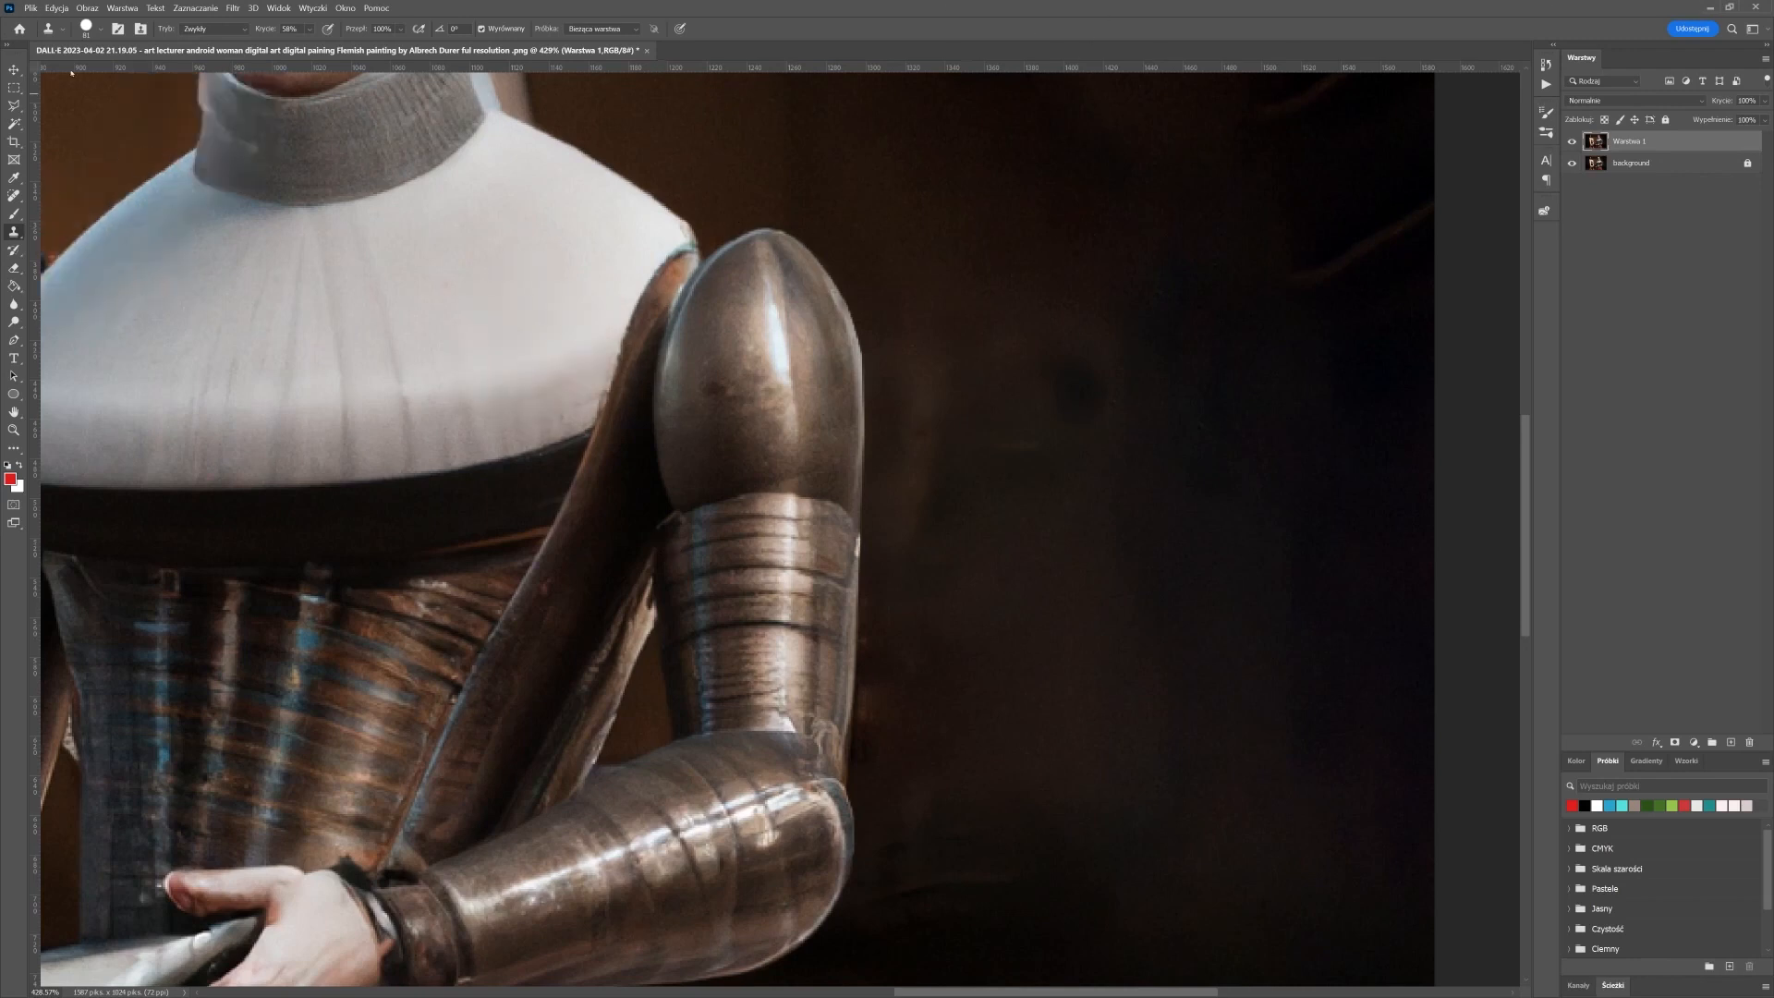
Choose the soft round brush preset for the Clone Stamp and set its hardness to about 85%
left_click(100, 31)
left_click(96, 189)
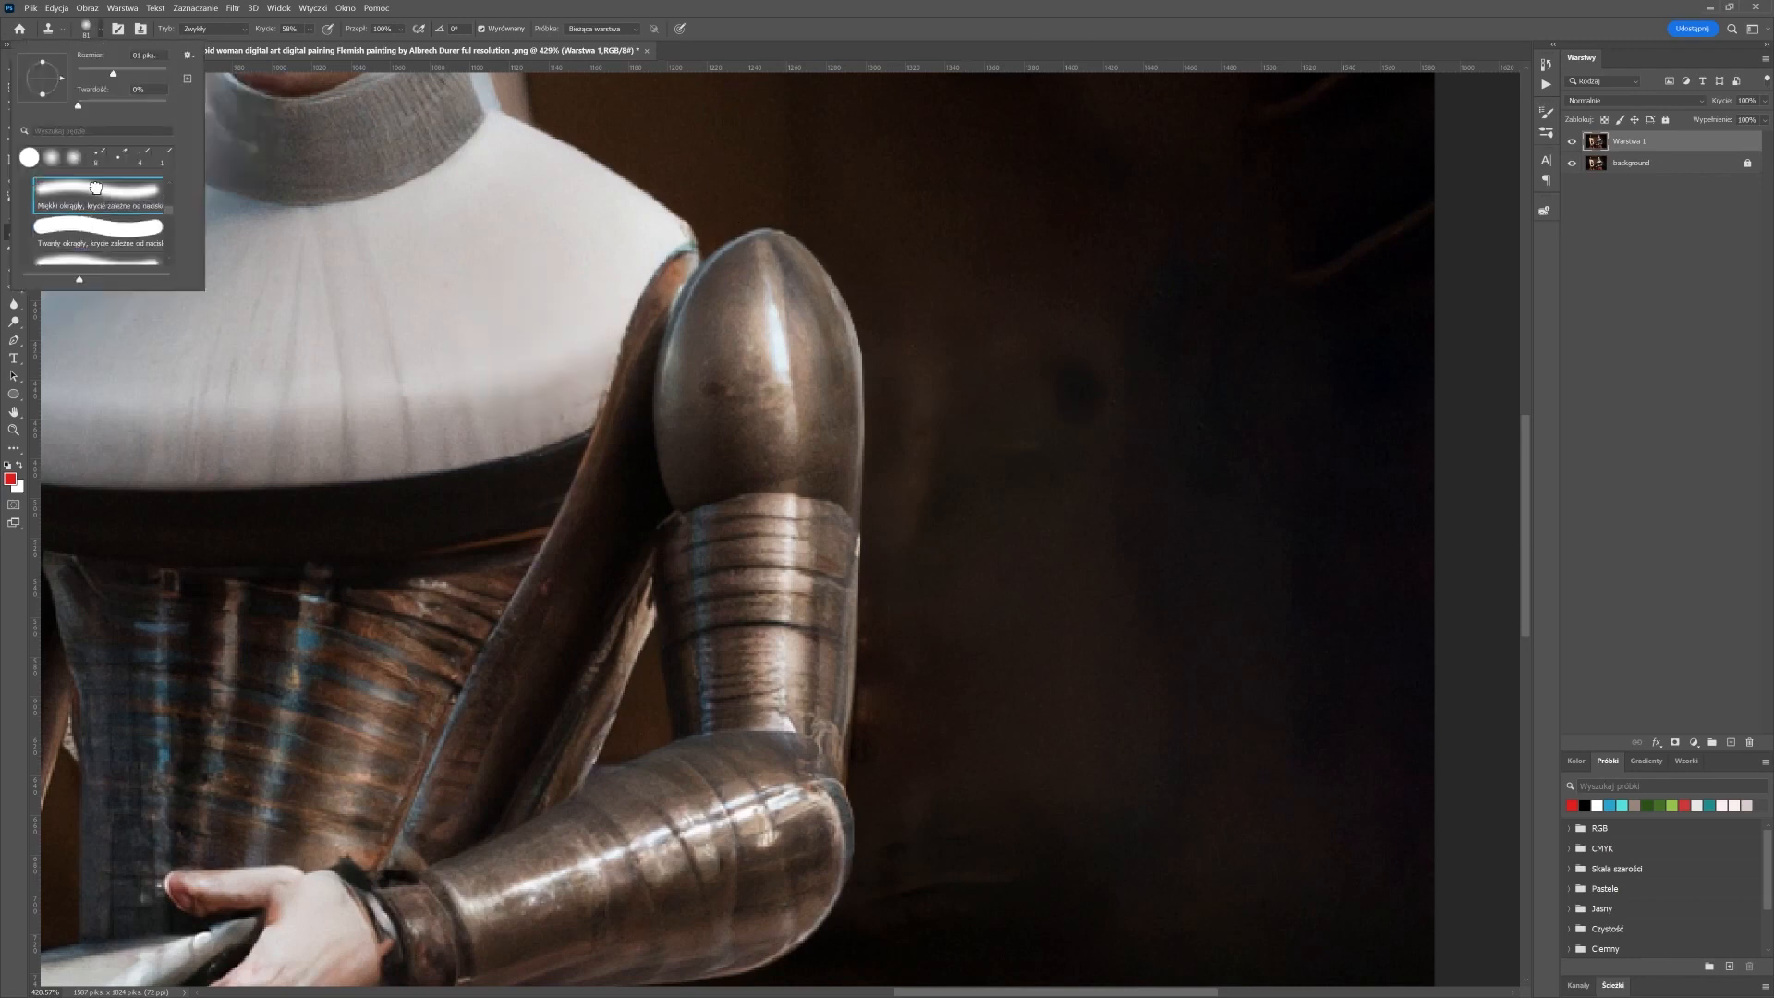
scroll(87, 202, "up", 5)
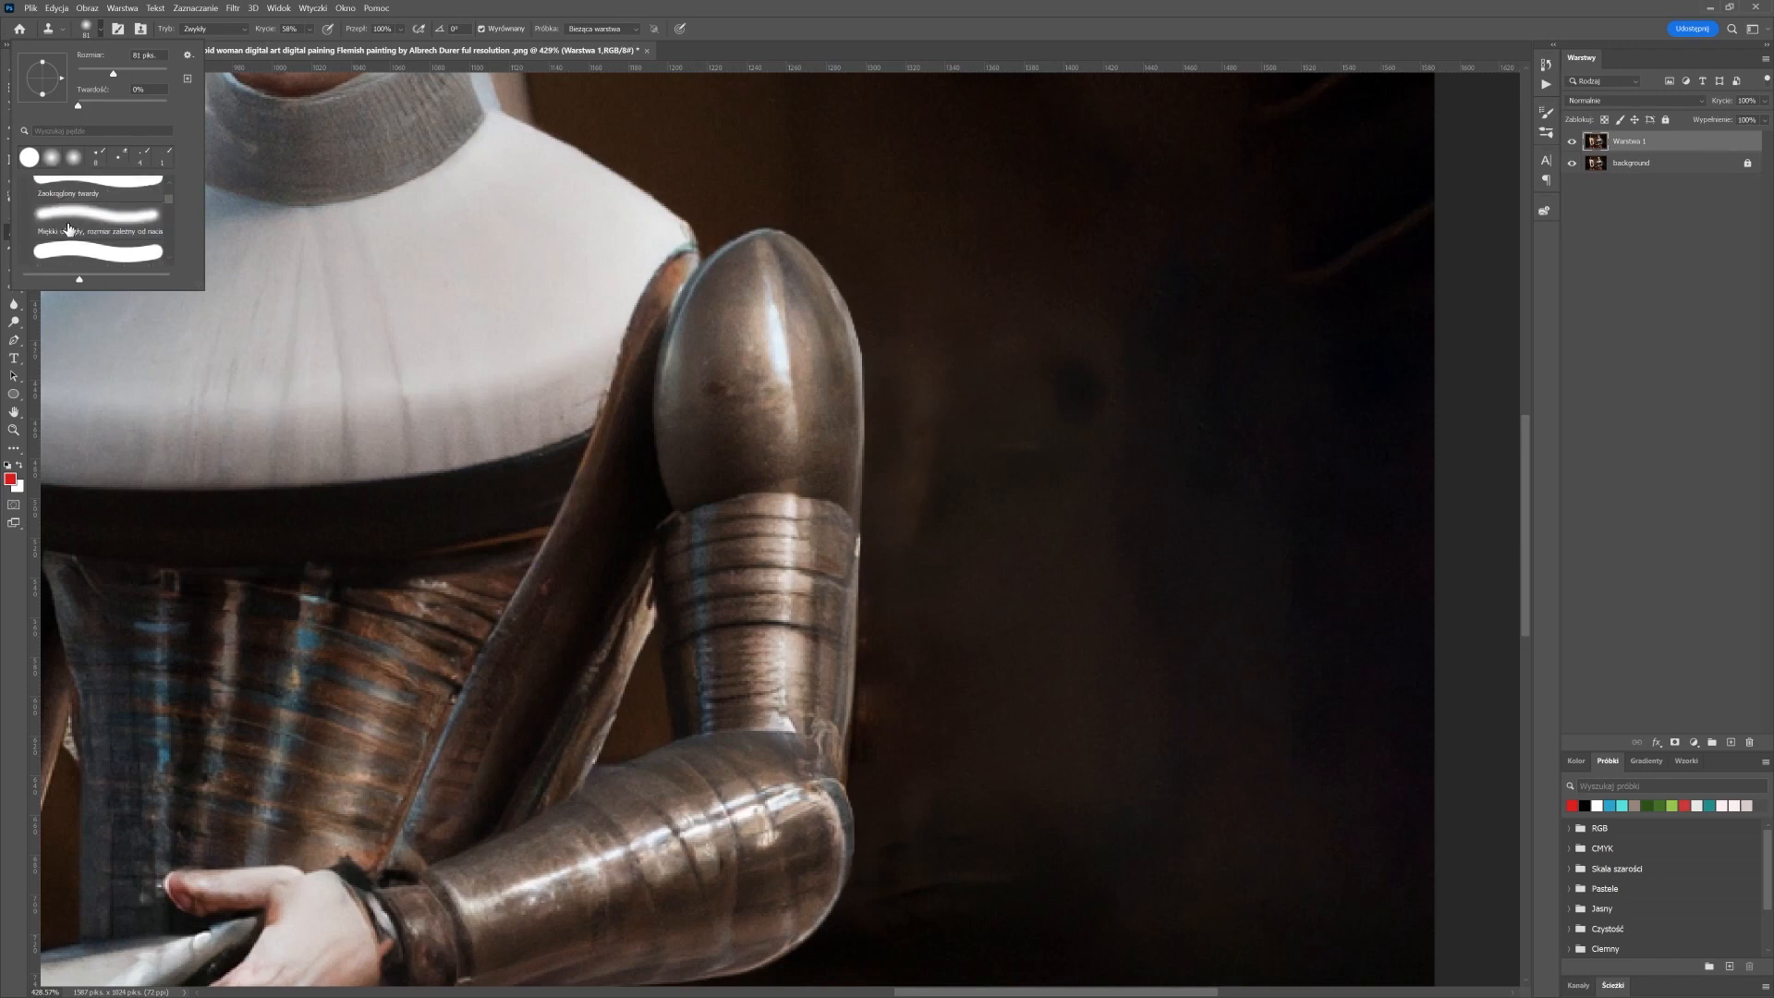
scroll(117, 204, "up", 1)
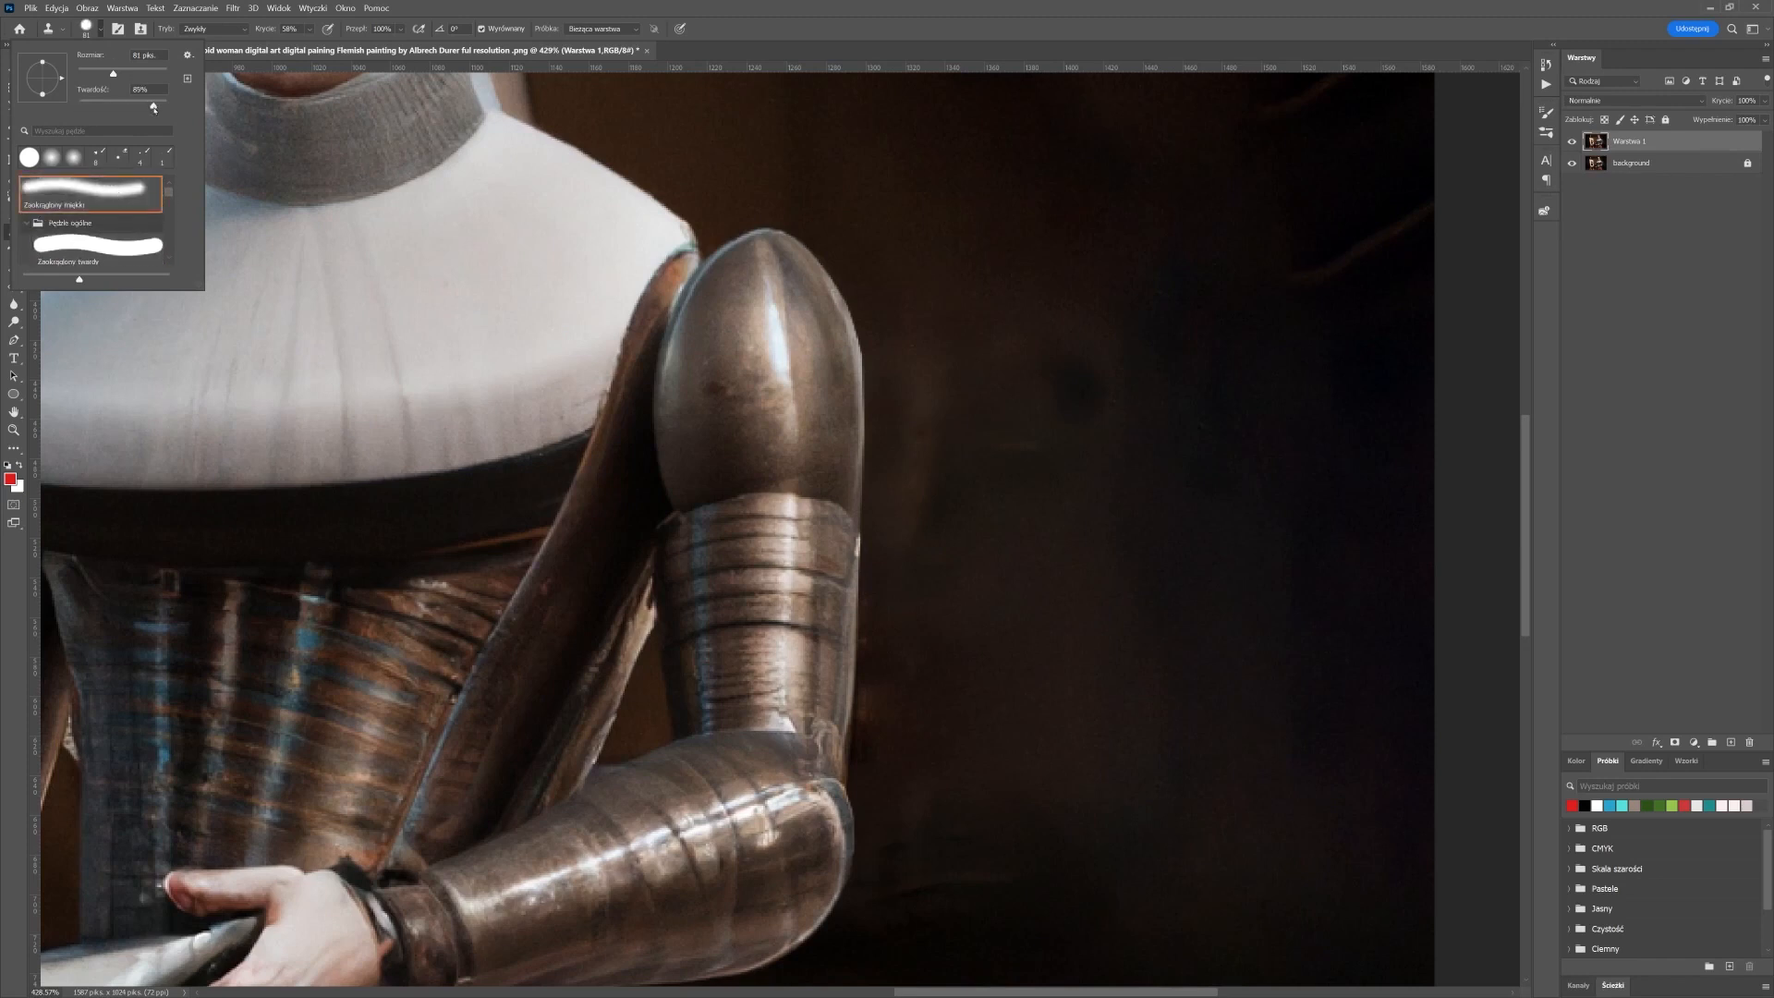
left_click_drag(153, 111, 153, 111)
Try to clone dark background over the diagonal streak near the picture's outer edge, above shoulder height
left_click(1270, 393, "alt")
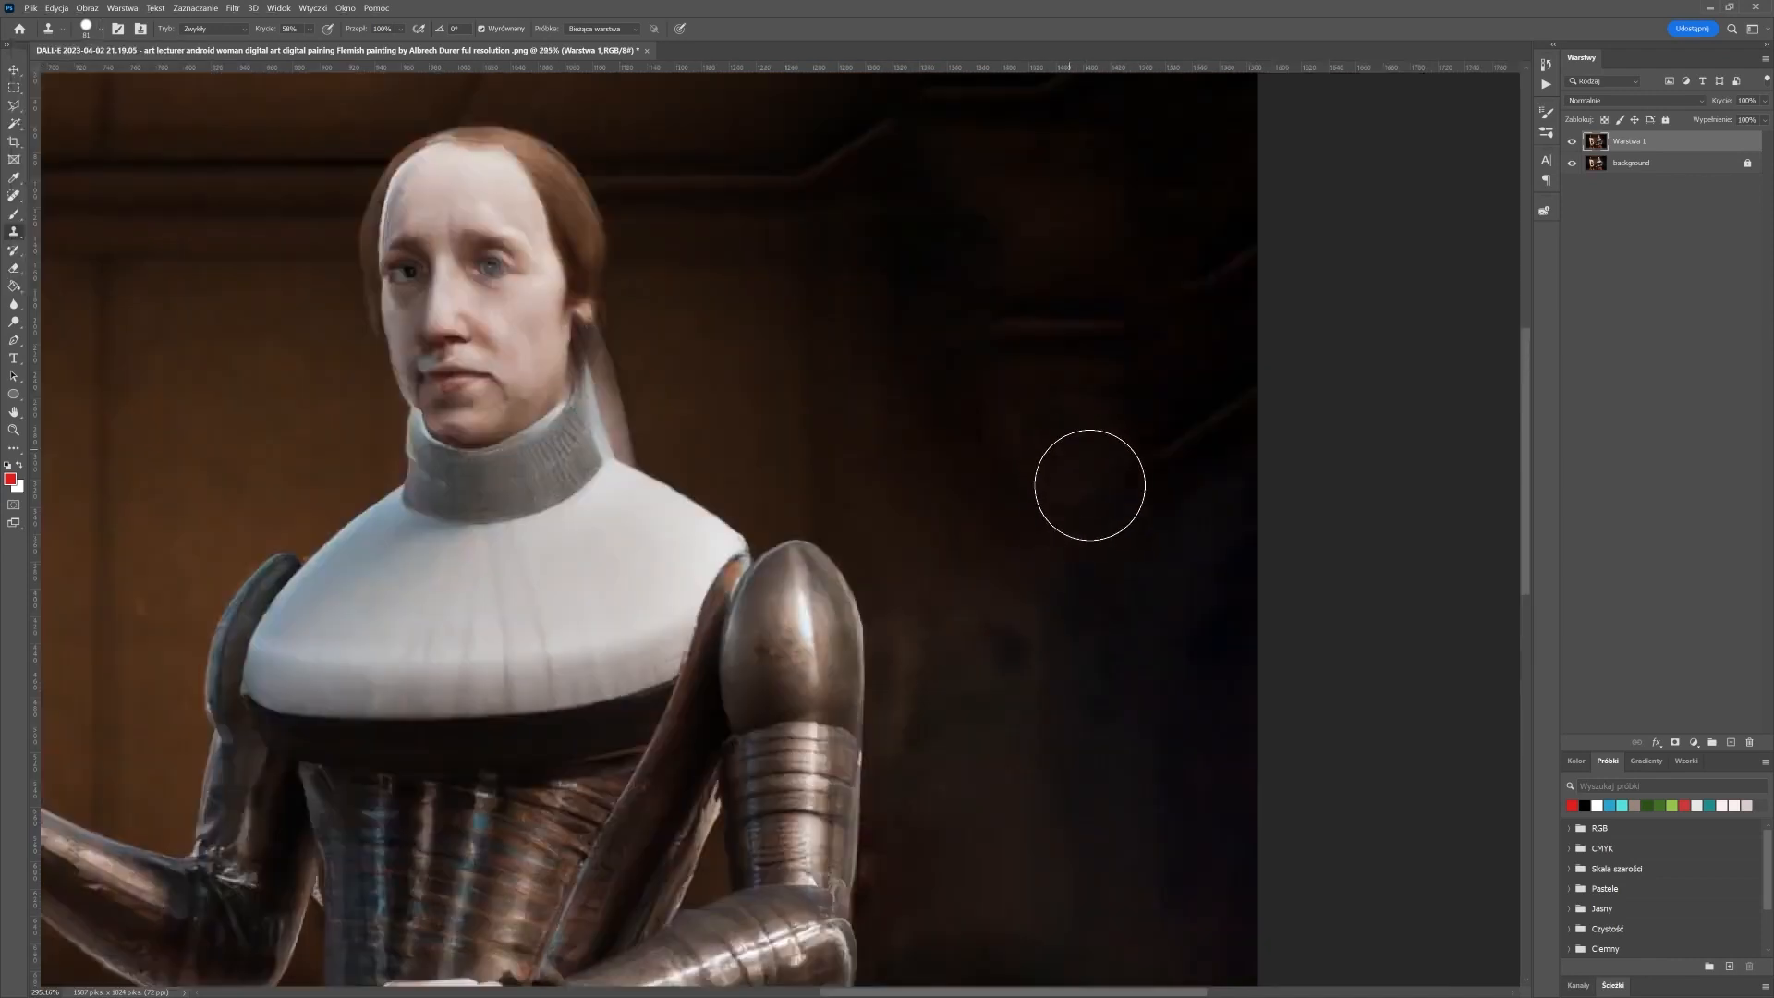
left_click(1069, 476, "alt")
left_click_drag(1176, 436, 1147, 454)
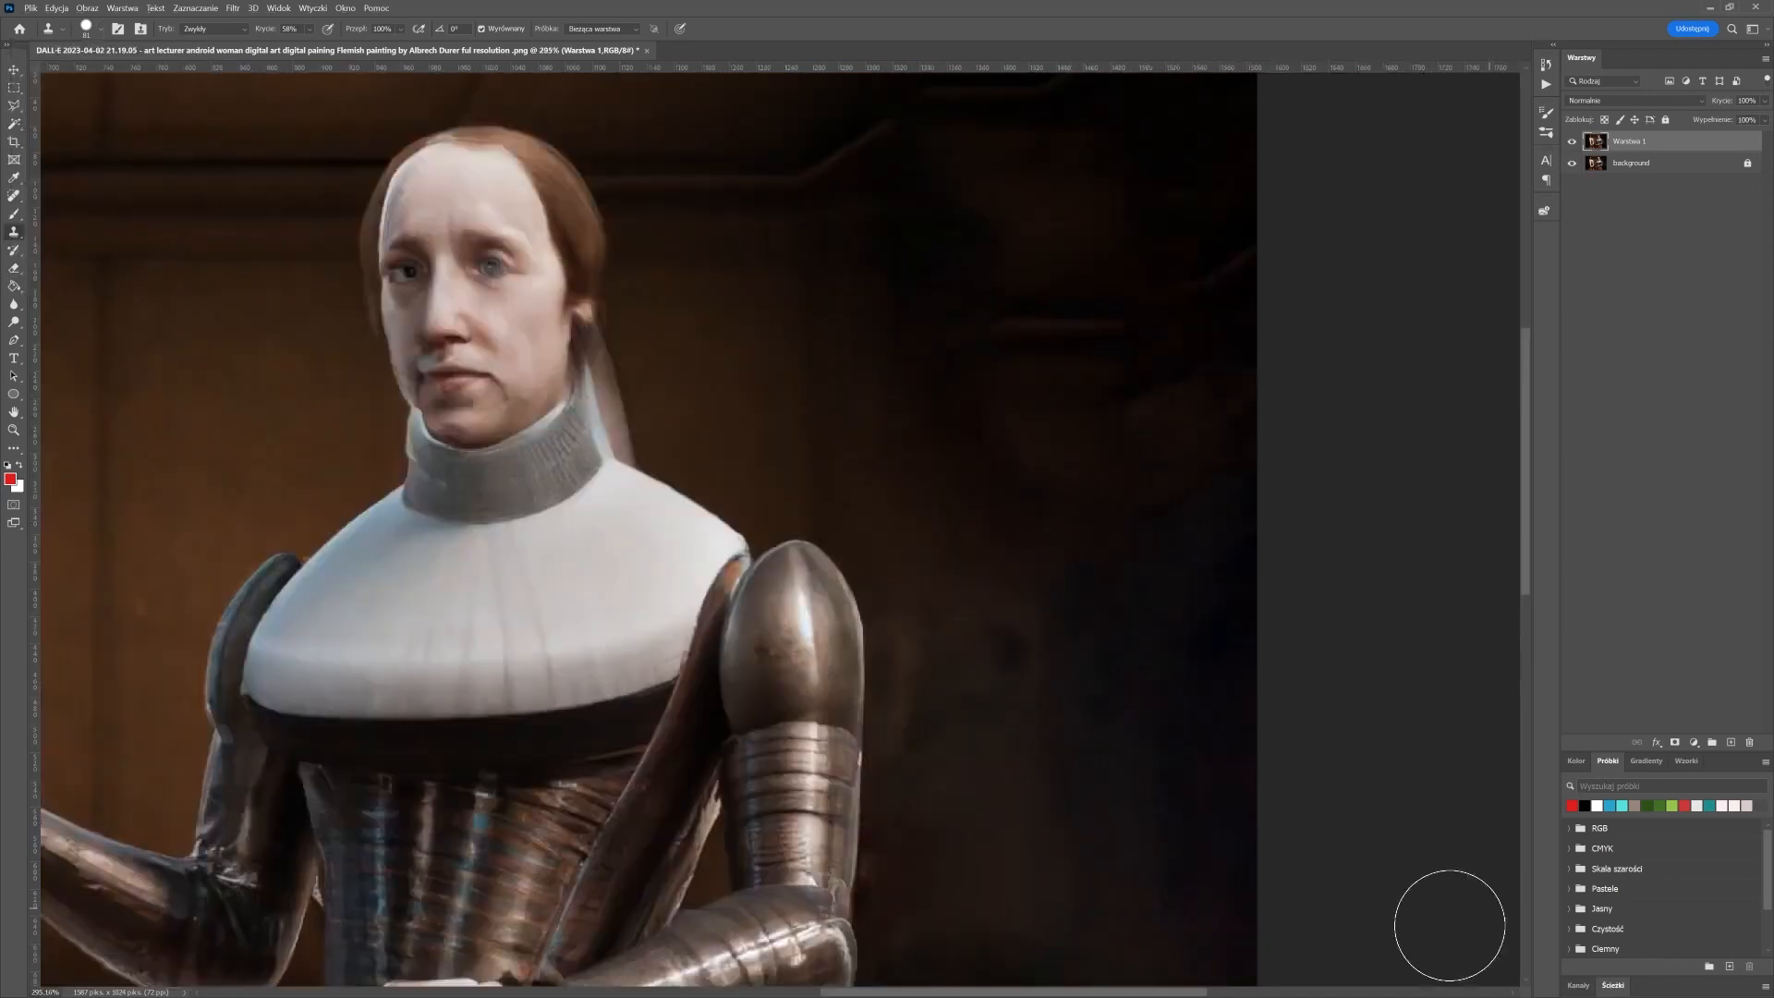
Try cloning dark background onto the brown wall beside the neck, undo it, and repeat with one stamp at 100% opacity
left_click(1190, 699, "alt")
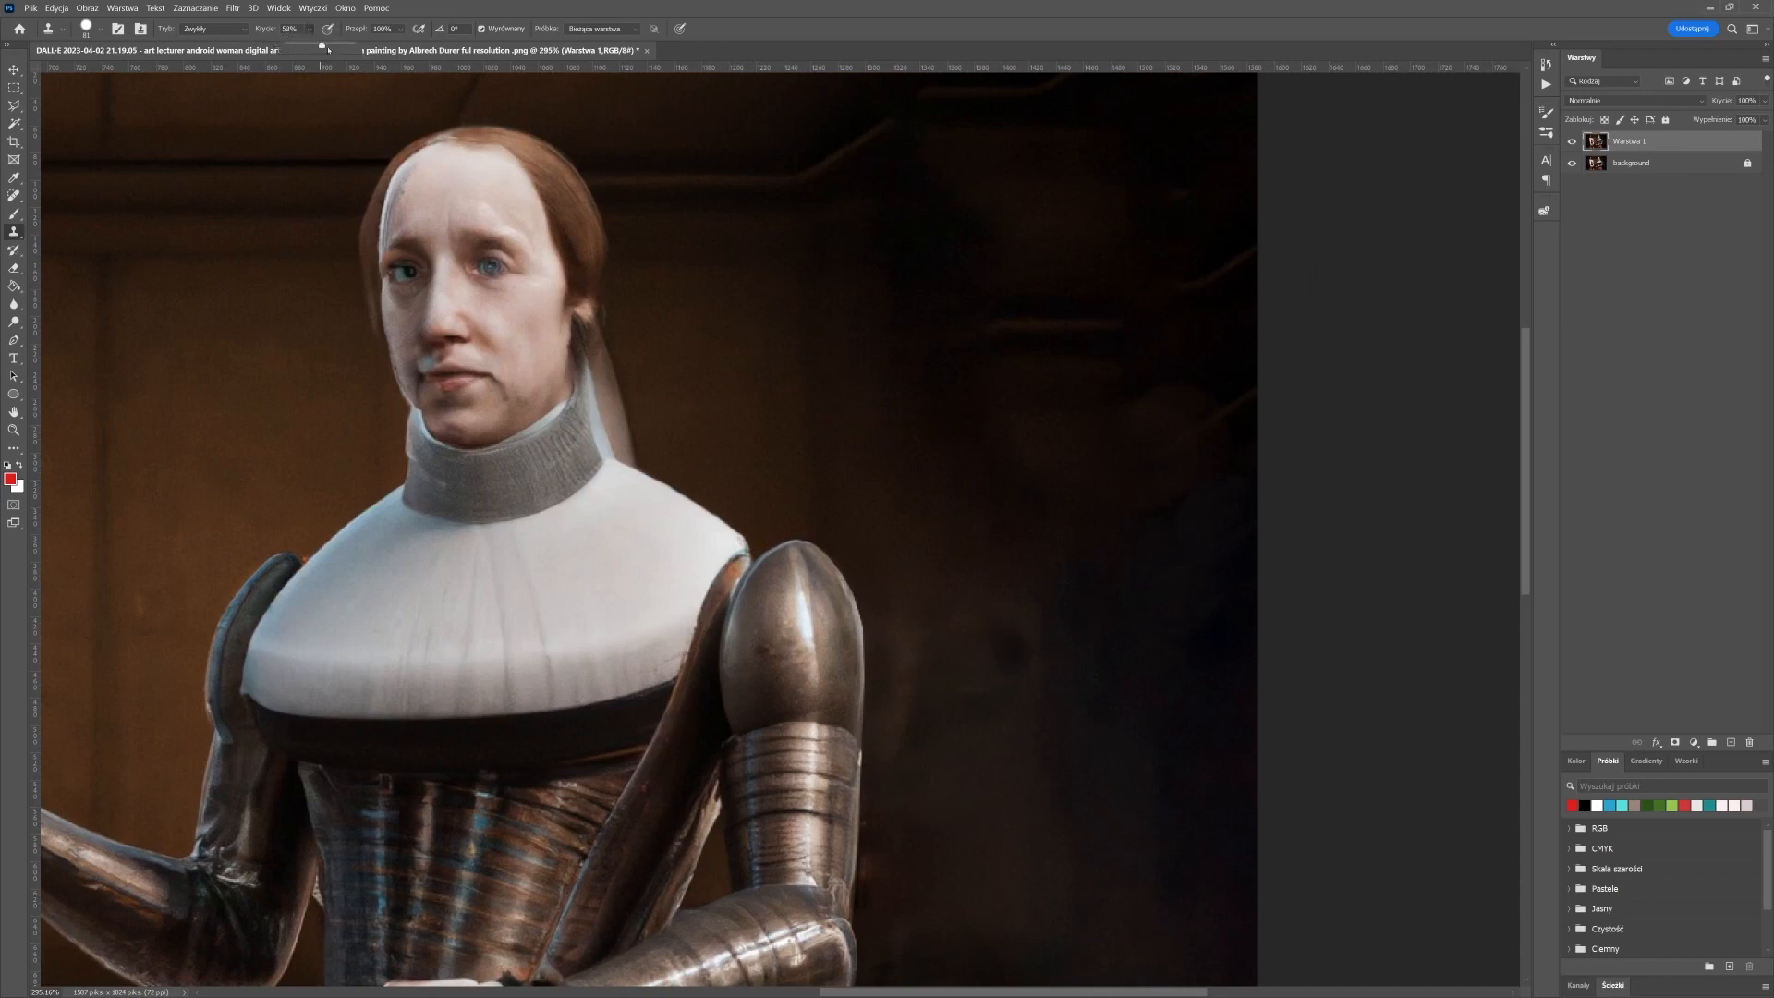
left_click_drag(862, 432, 783, 431)
key("ctrl+z")
left_click(927, 441, "alt")
left_click(768, 449)
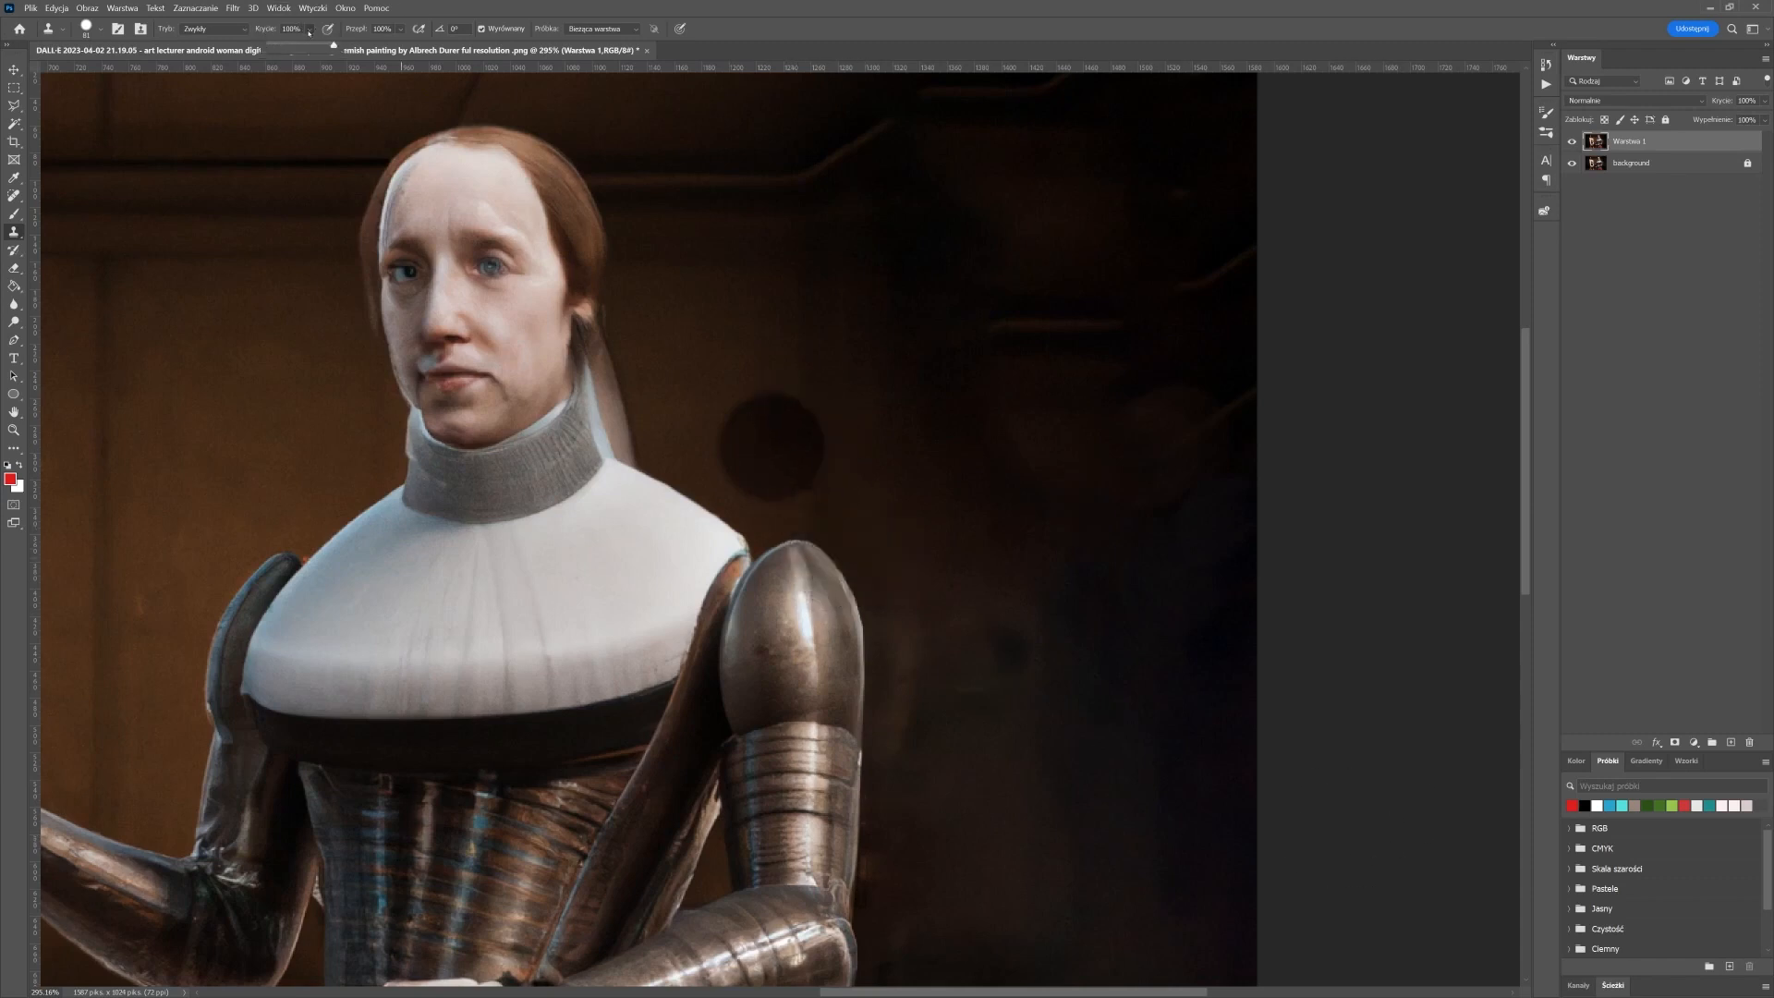
Set the Clone Stamp's opacity to 13%, try it on the brown wall, and undo all test stamps beside the head and neck
left_click_drag(281, 47, 283, 46)
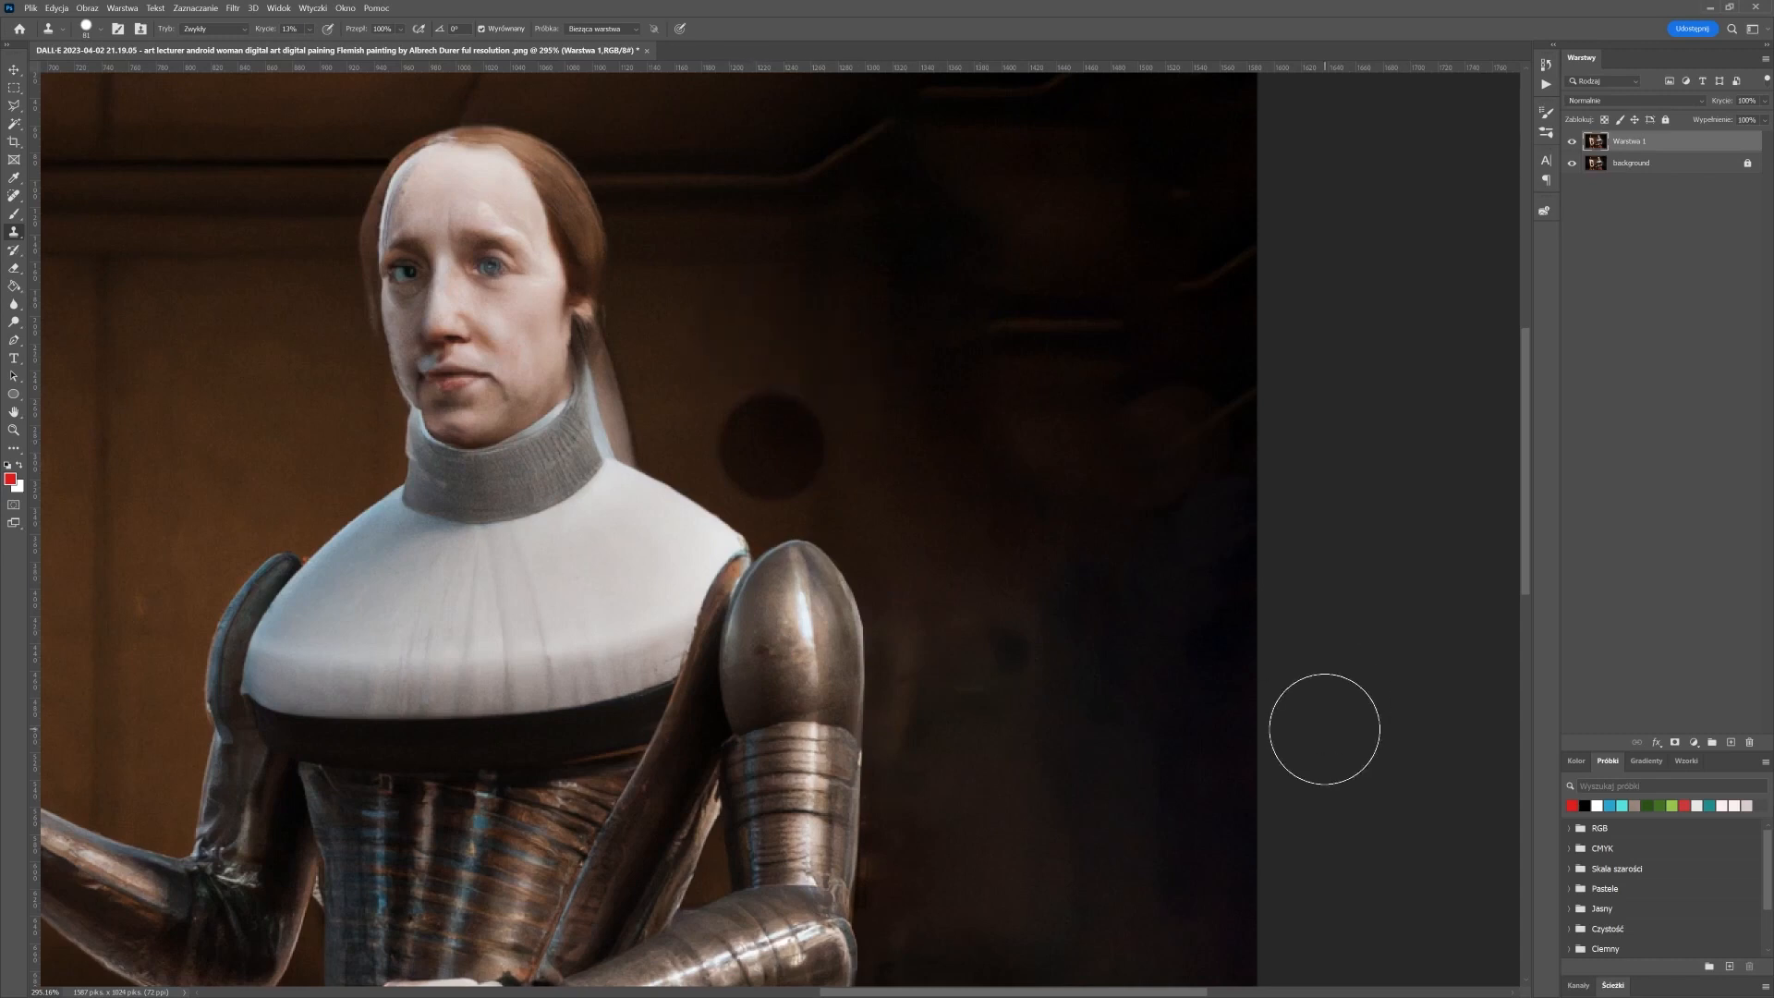
left_click(702, 315)
key("ctrl+z")
scroll(961, 374, "up", 1)
scroll(928, 370, "up", 3, "alt")
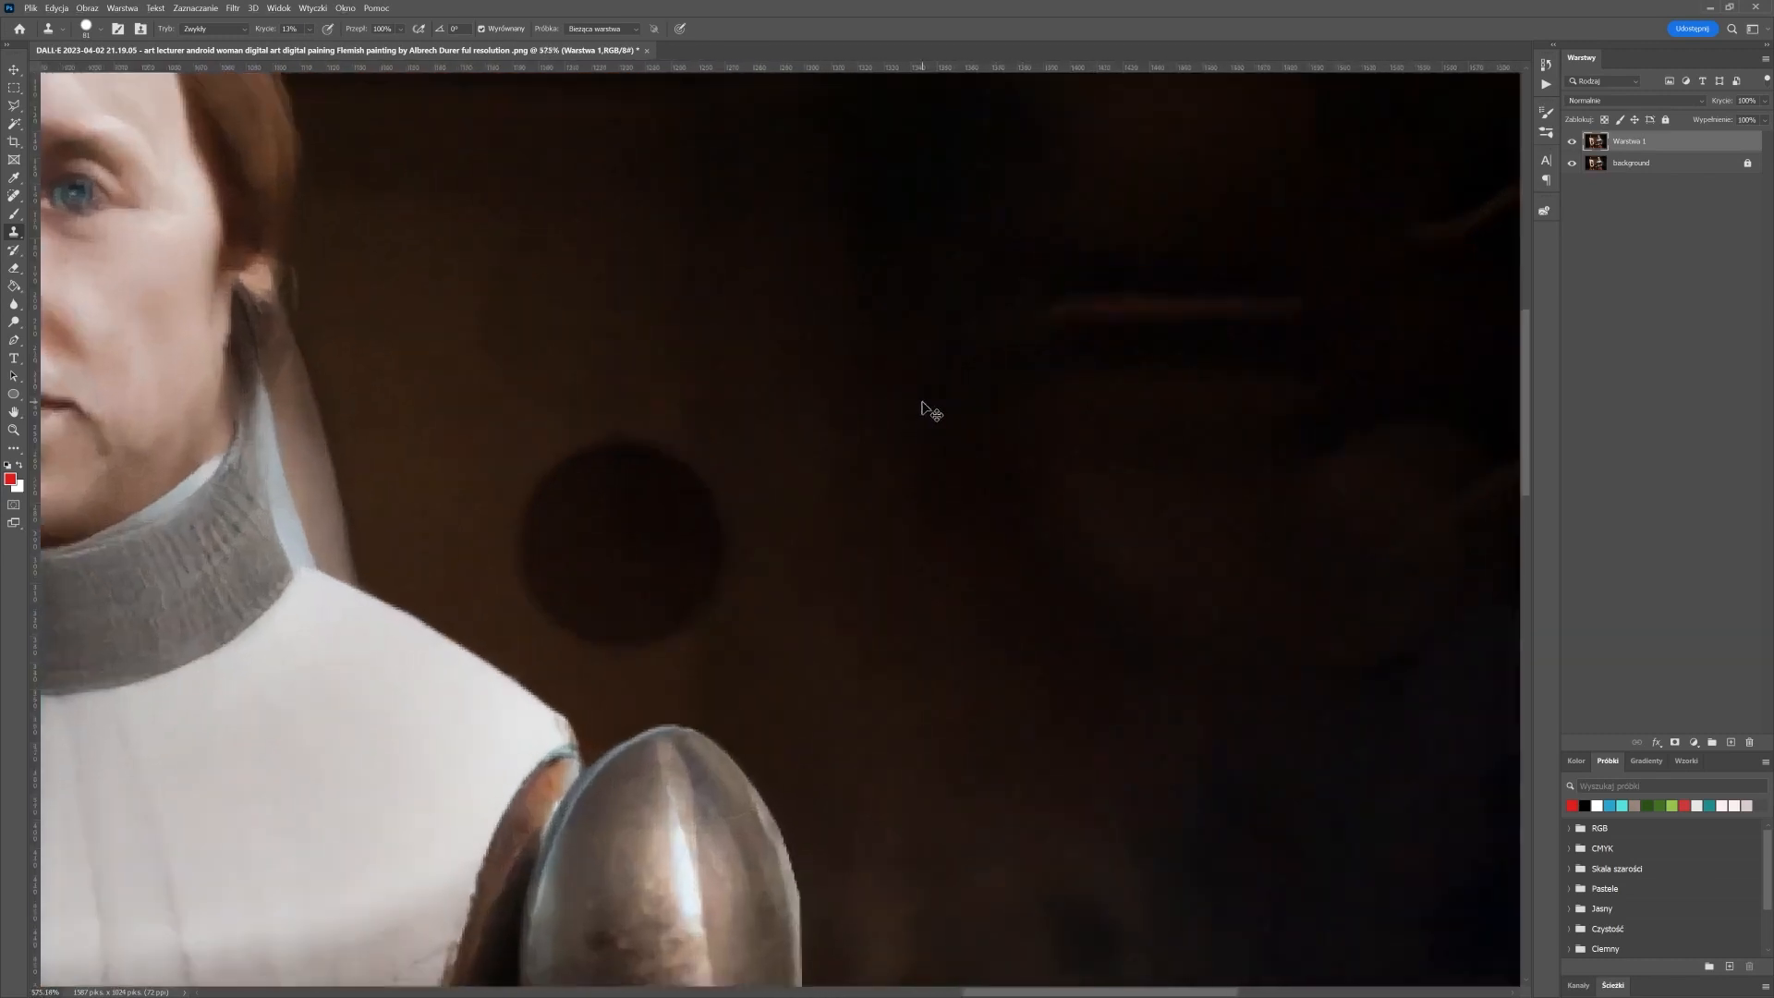
key("ctrl+z")
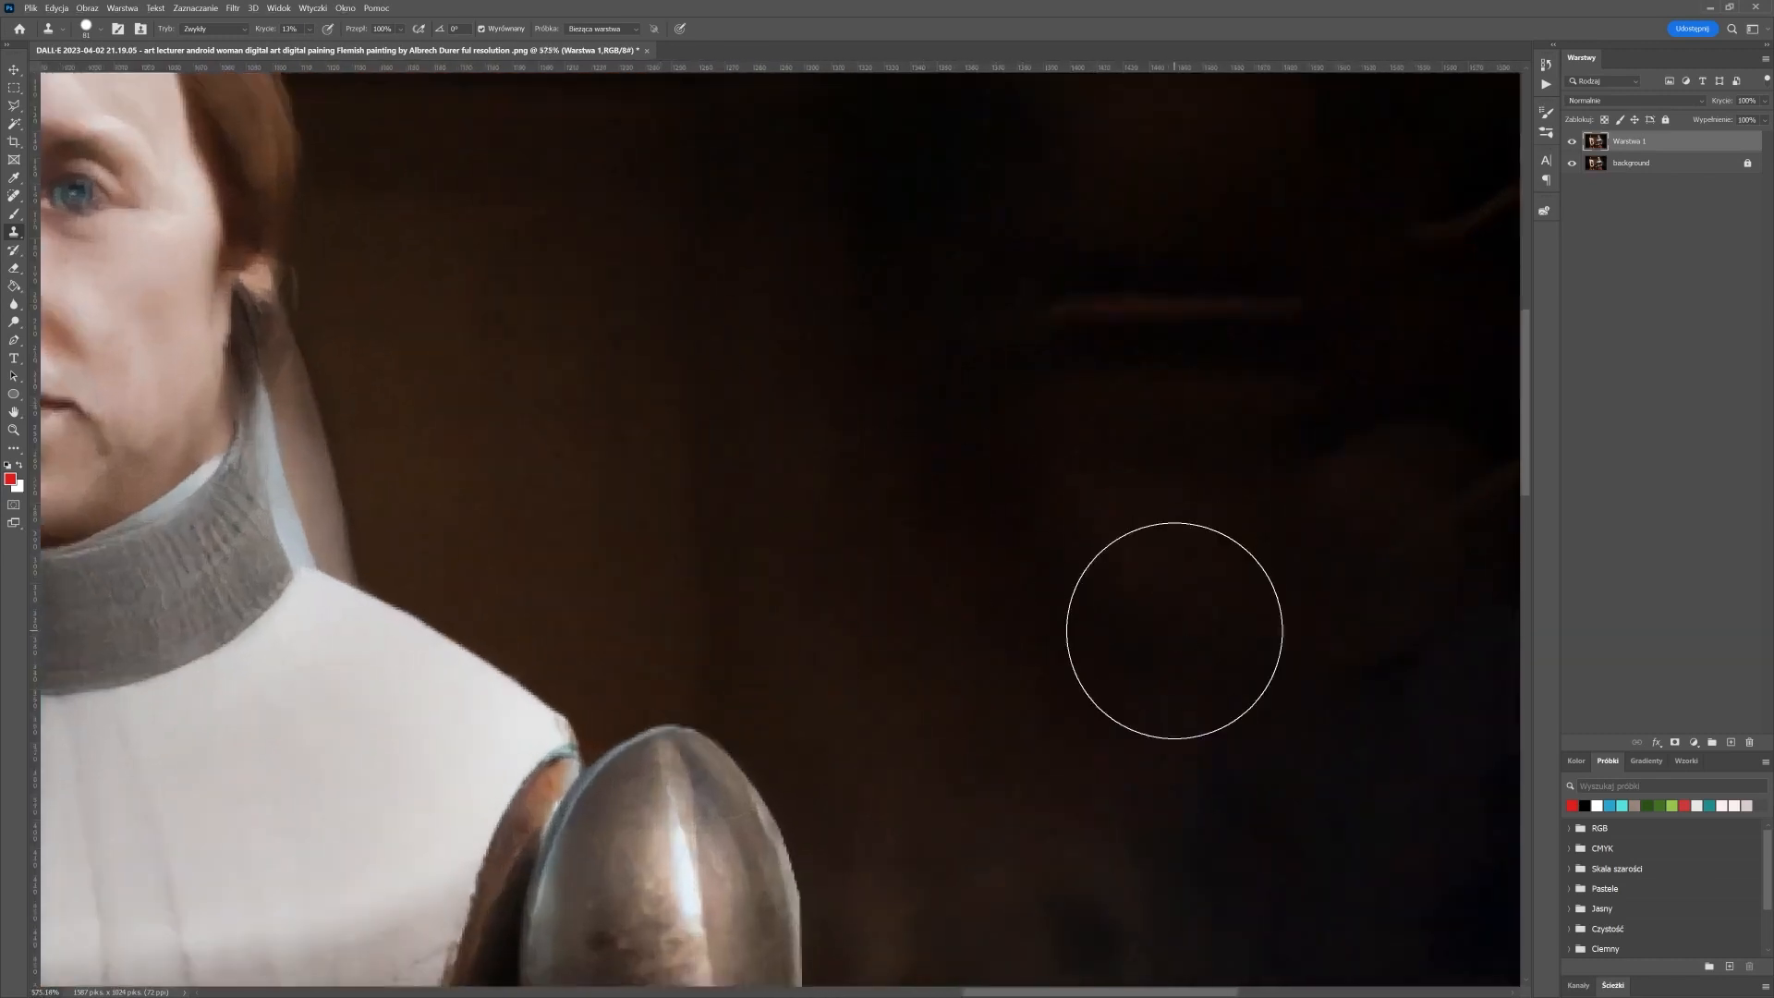
Try cloning the diagonal ceiling line across its gap at about 52% opacity without a selection, and undo the strokes
scroll(1172, 634, "down", 2)
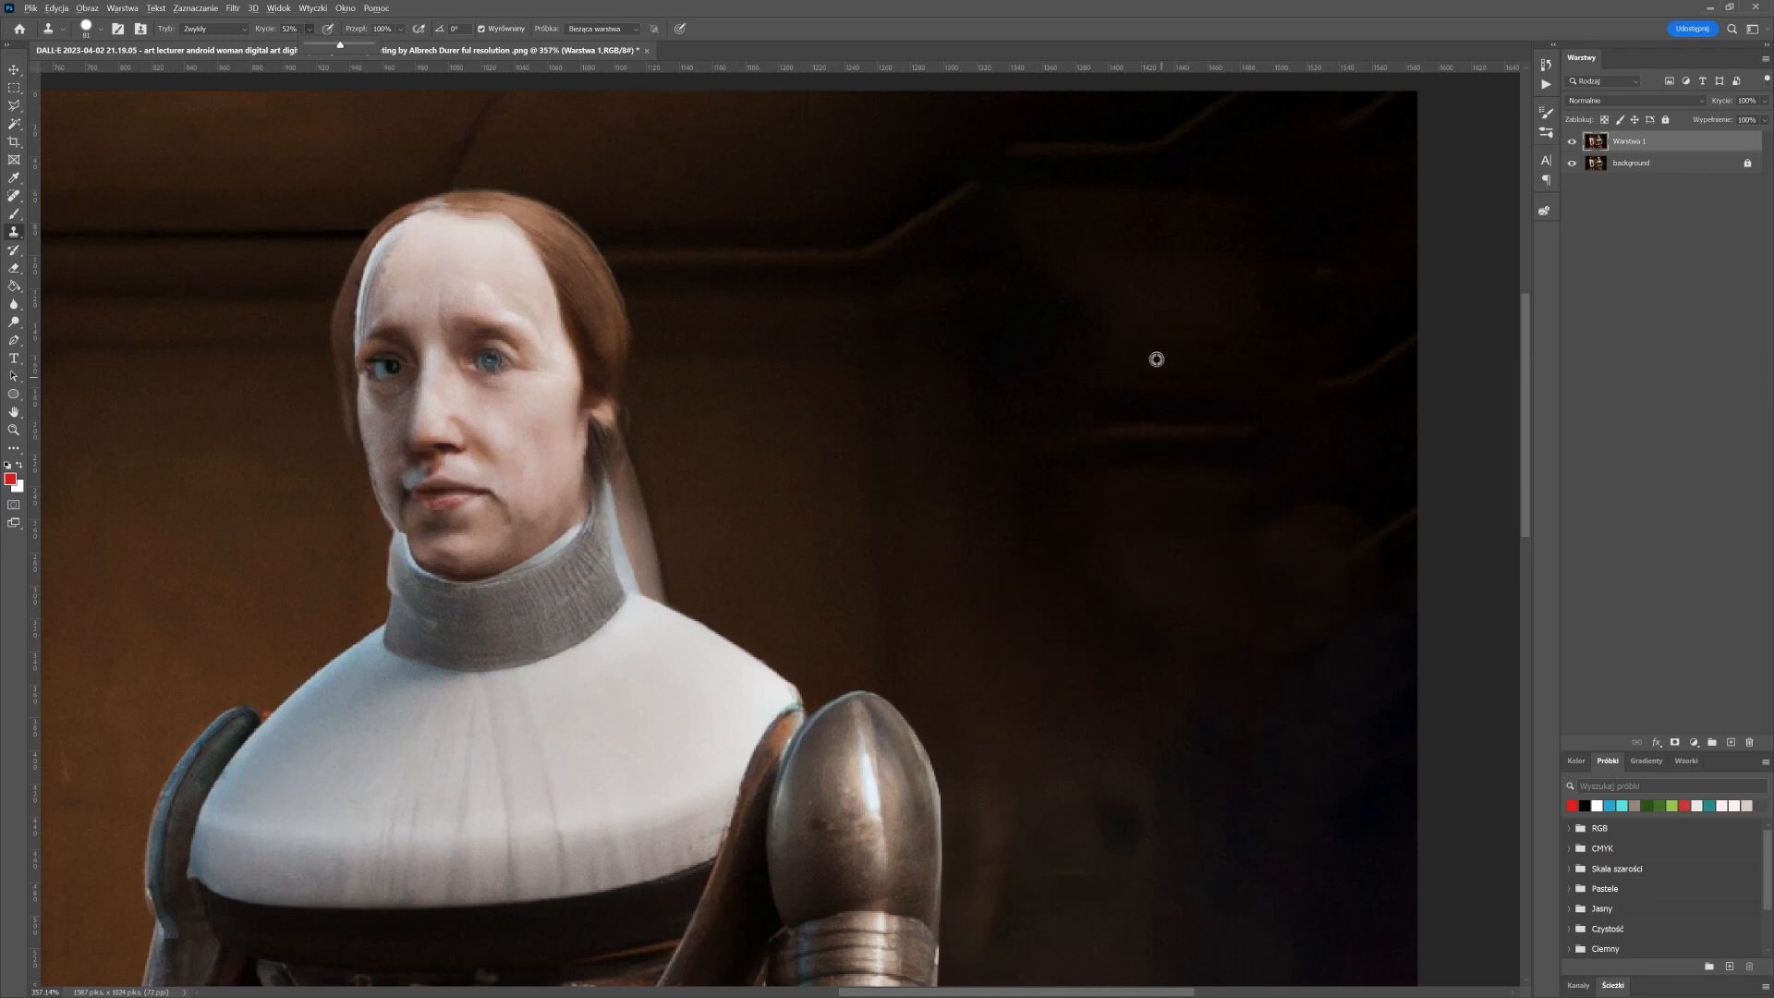
scroll(1155, 359, "up", 4)
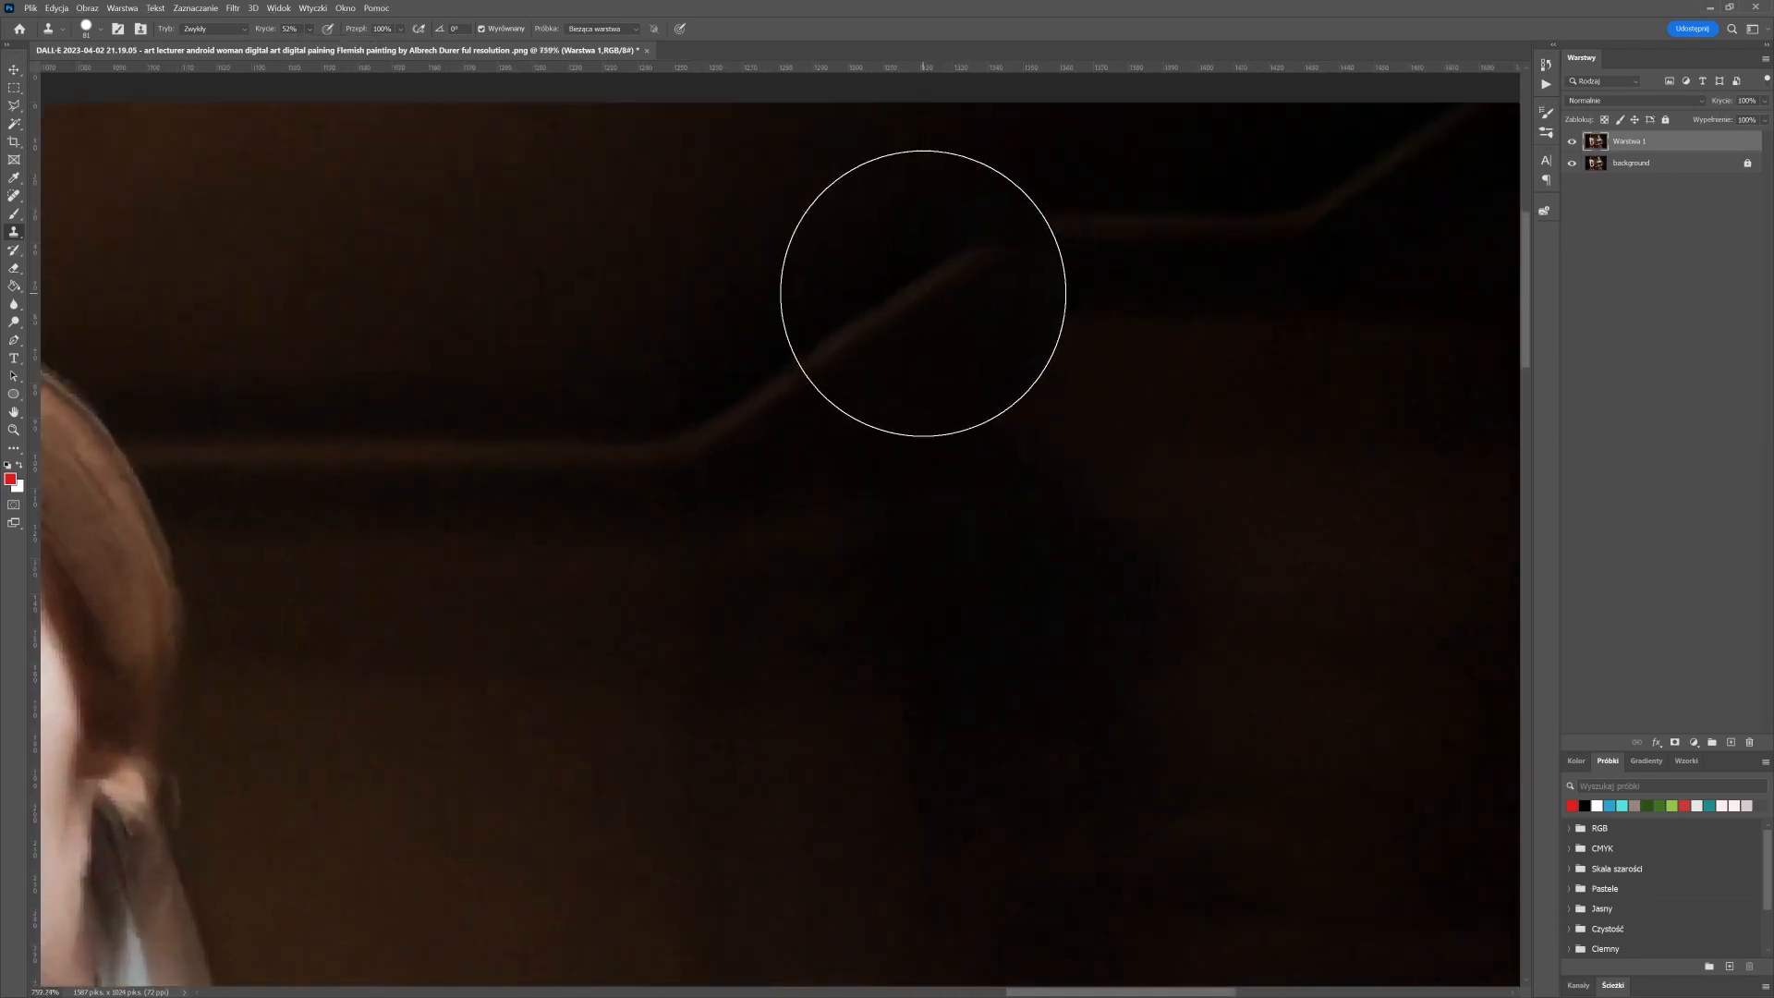
left_click(923, 293)
left_click_drag(1074, 375, 1154, 327)
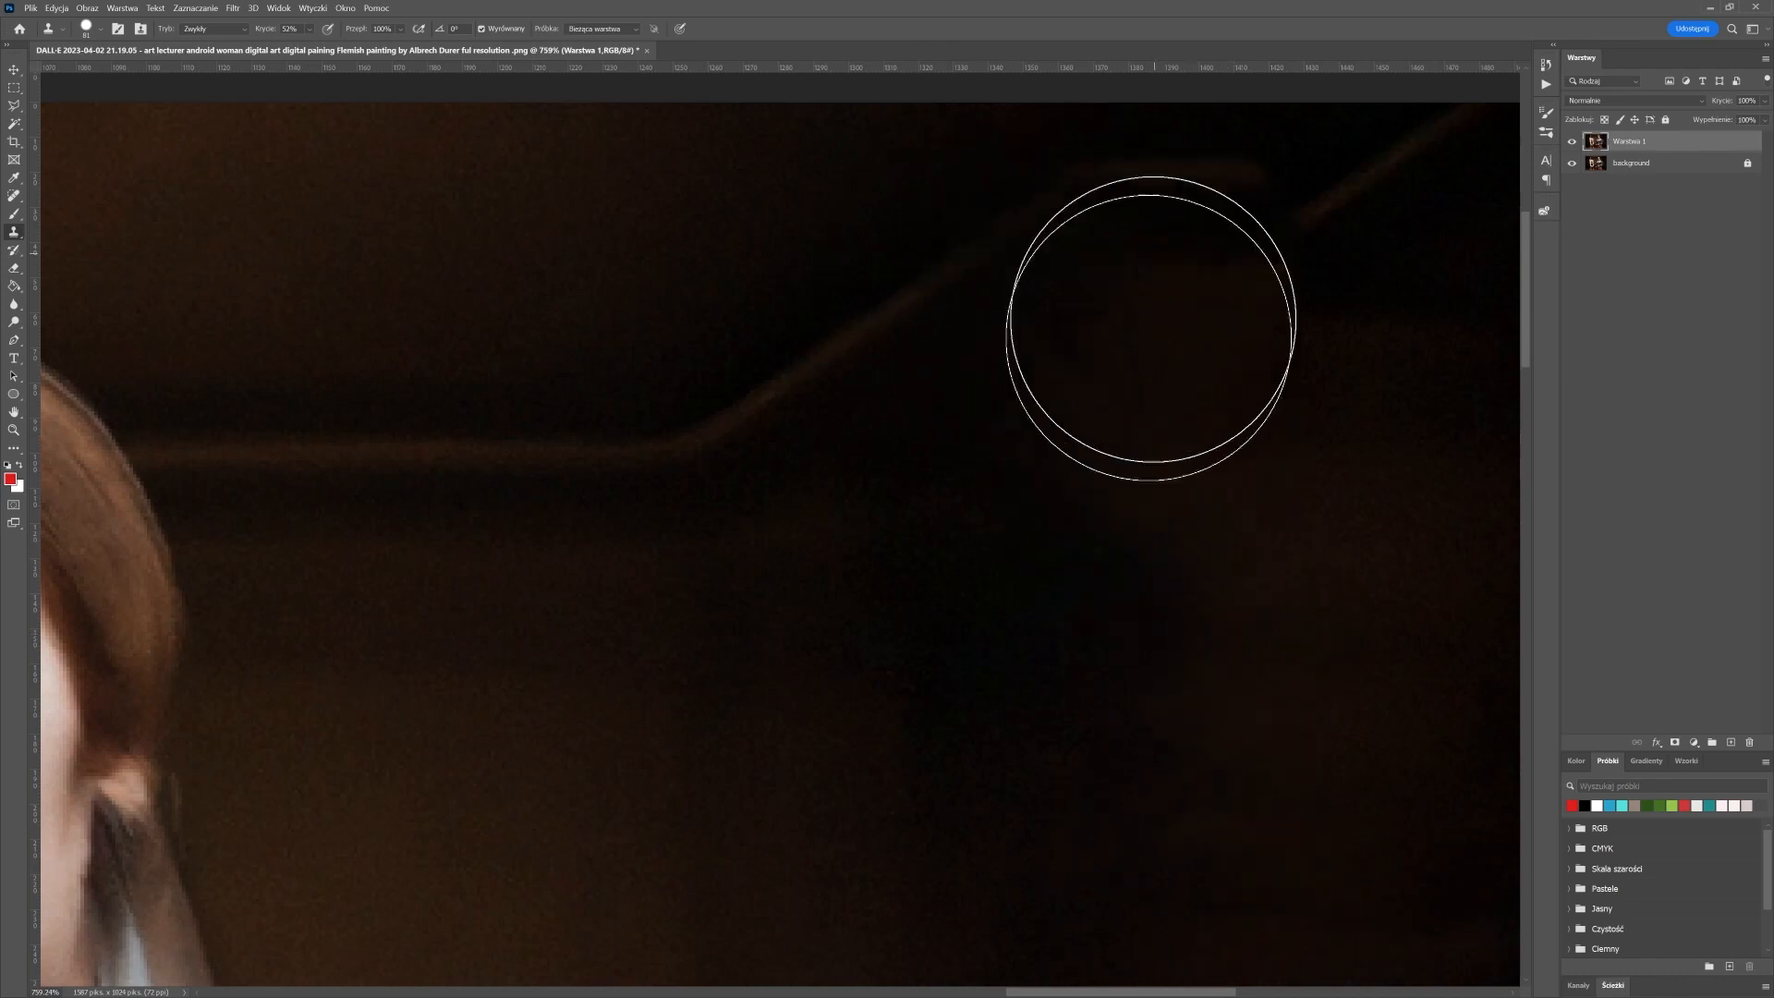
key("ctrl+z")
key("ctrl+z")
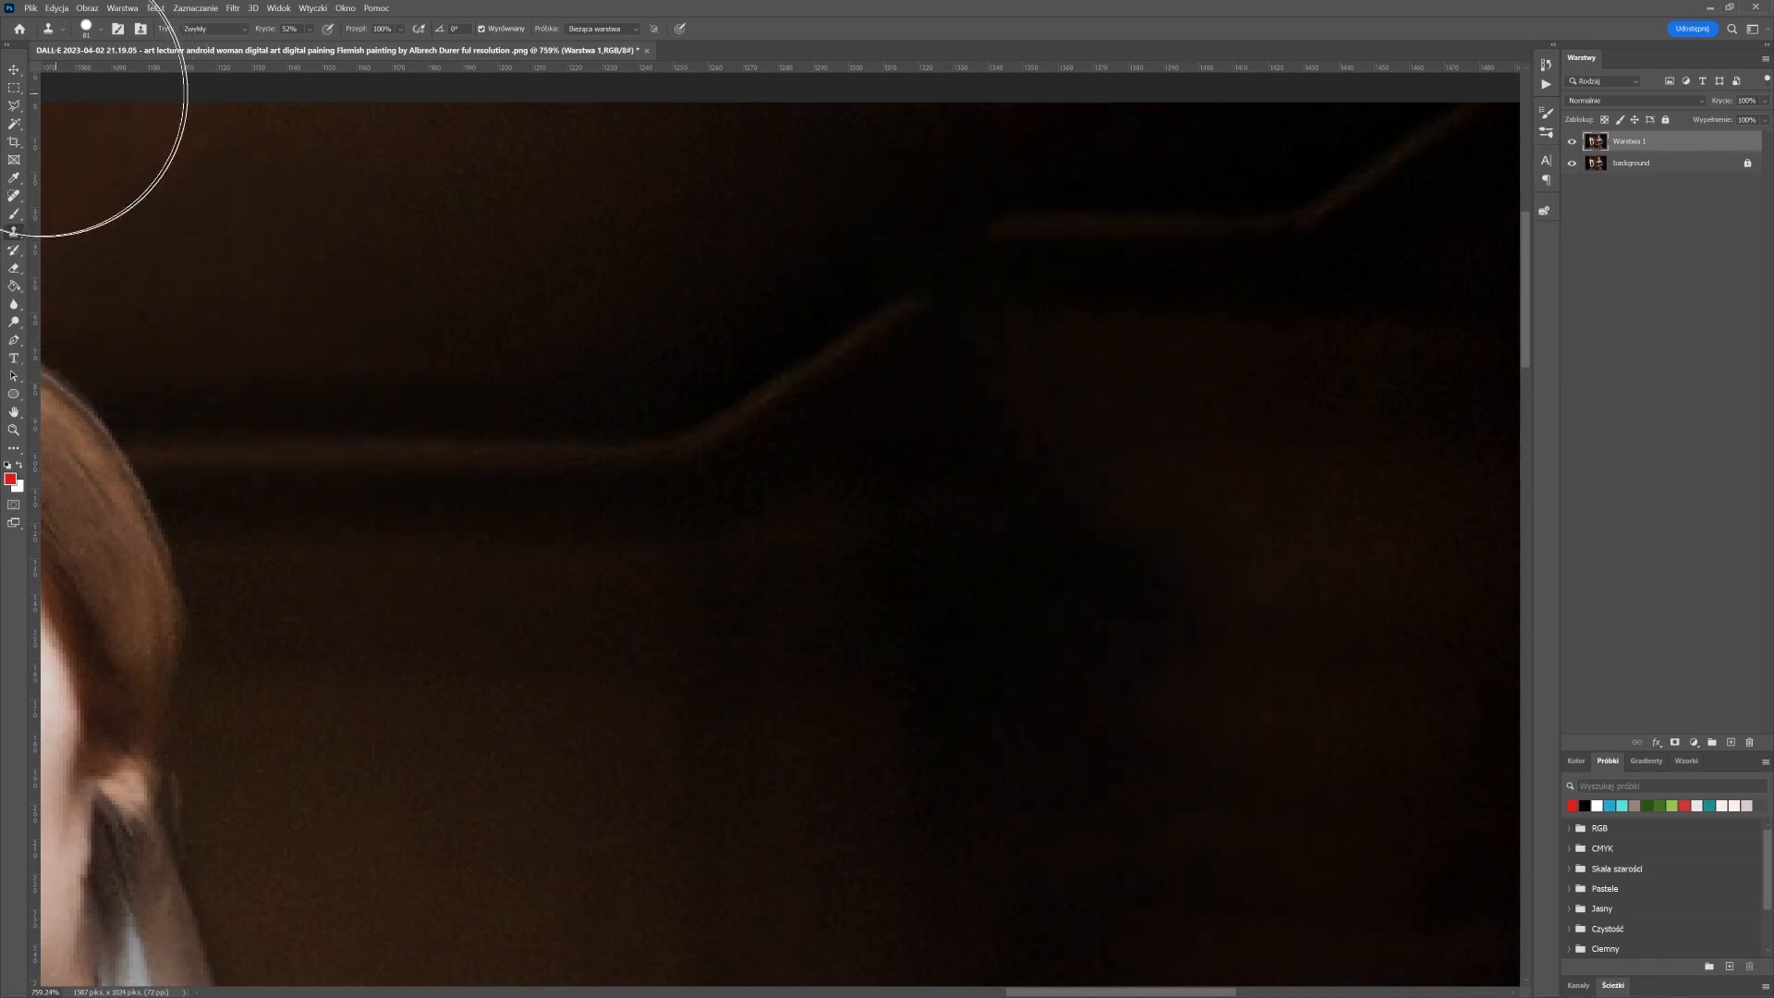
Outline the gap in the diagonal ceiling line with the Polygonal Lasso, clone the line into it, and deselect
key("l")
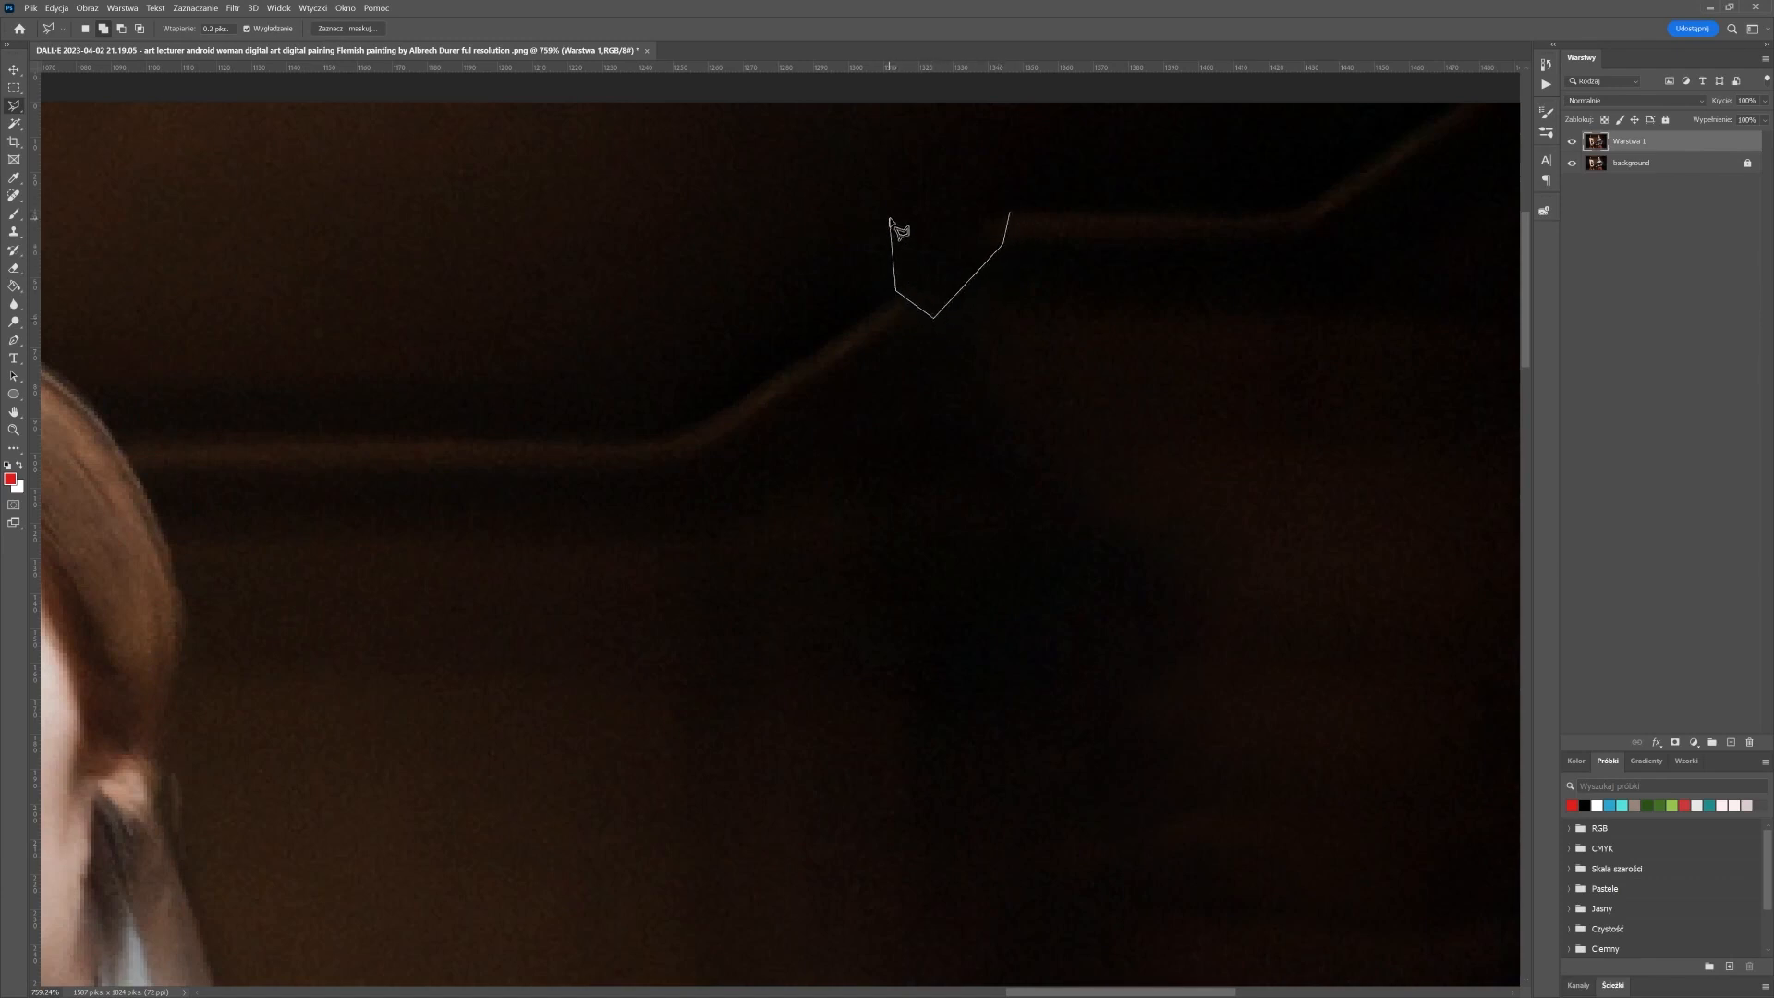
left_click(995, 175)
key("s")
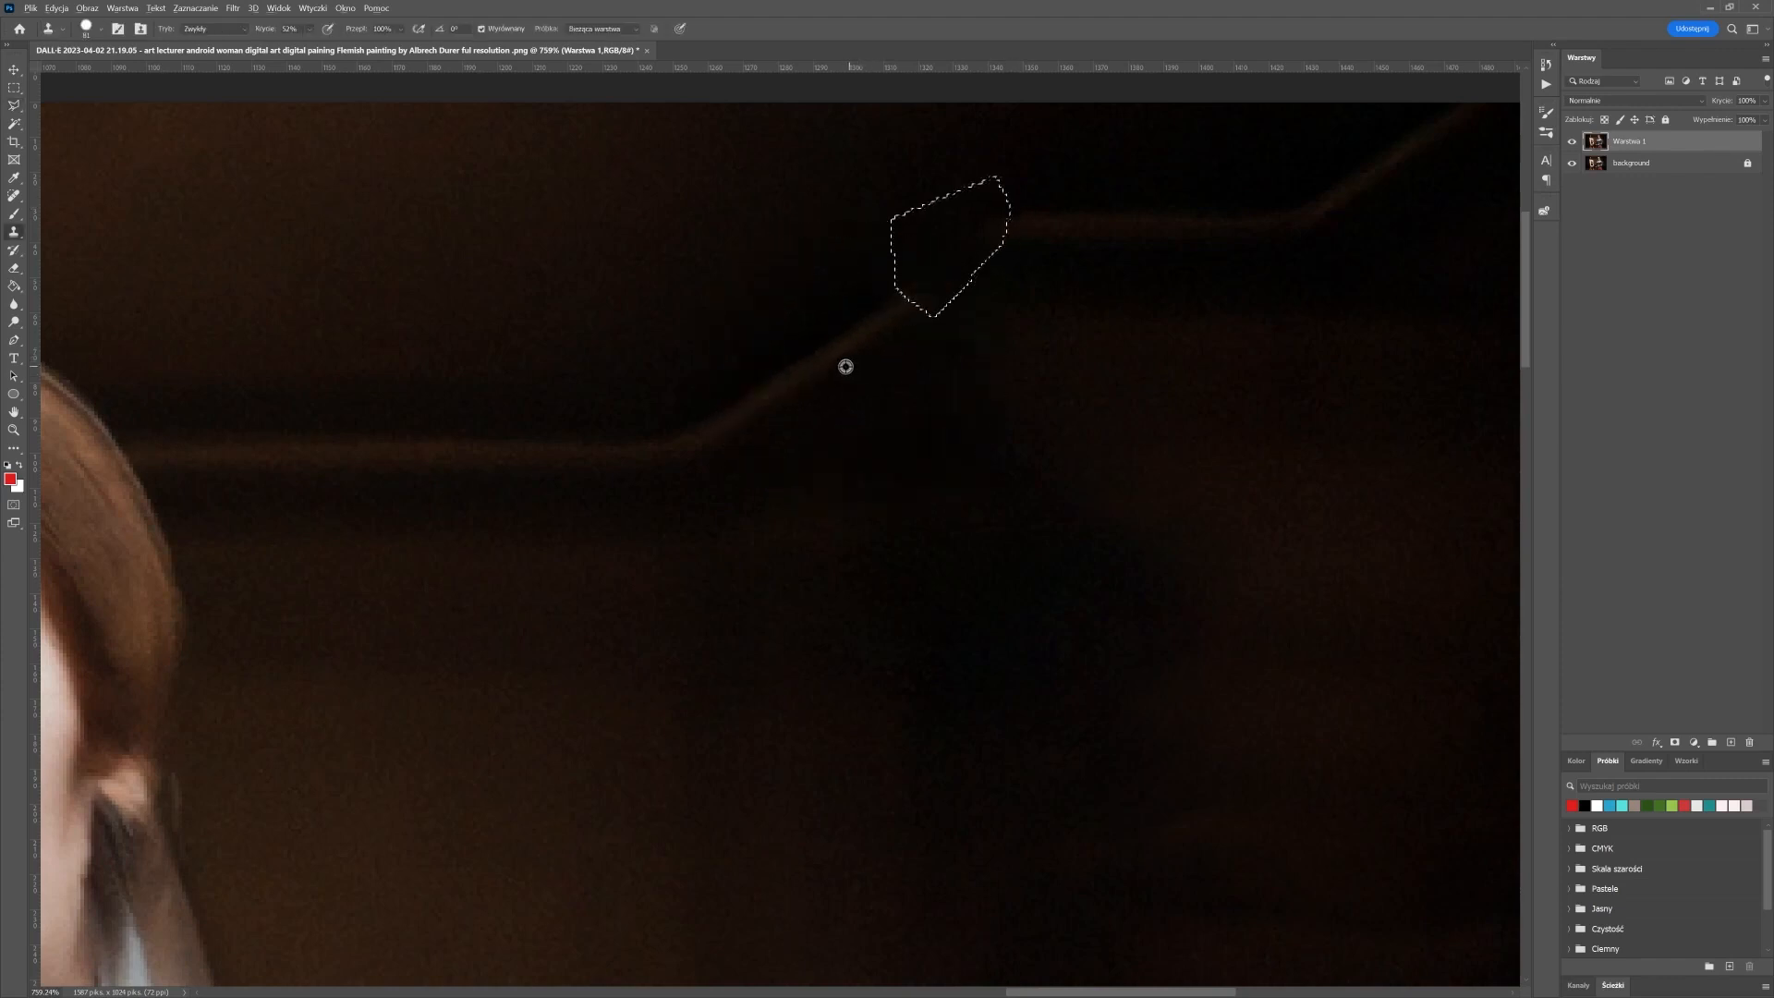
left_click(857, 339, "alt")
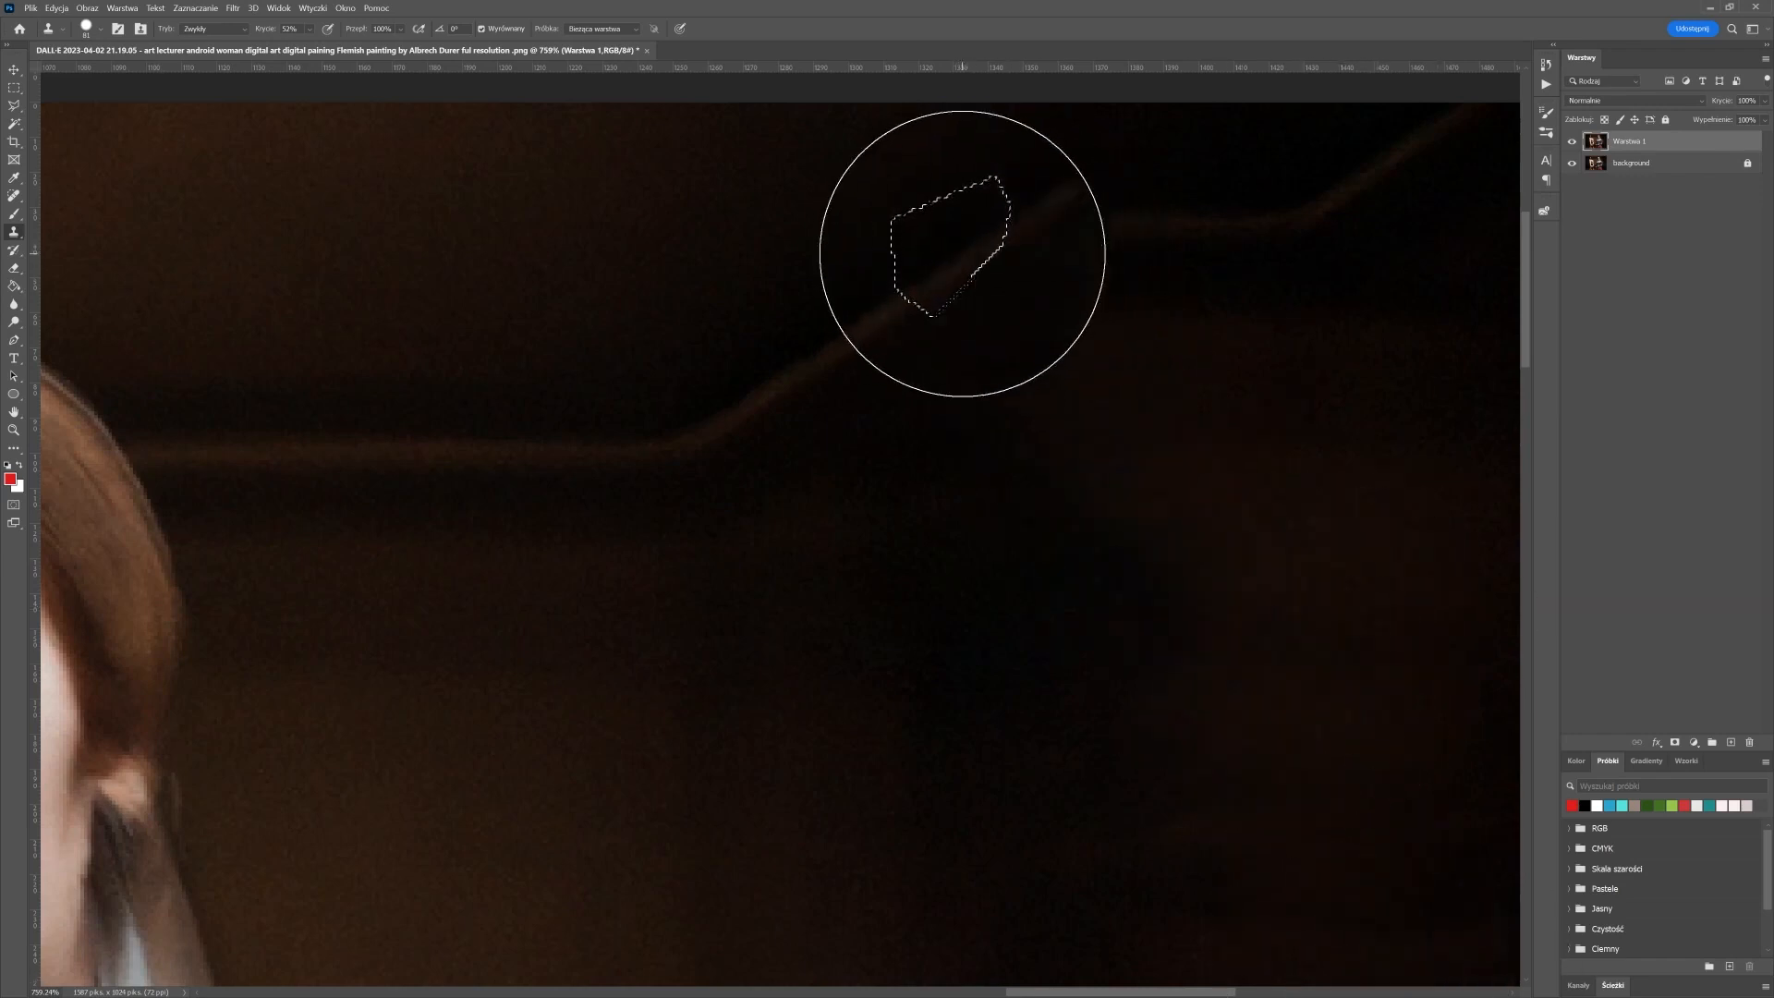
key("ctrl+d")
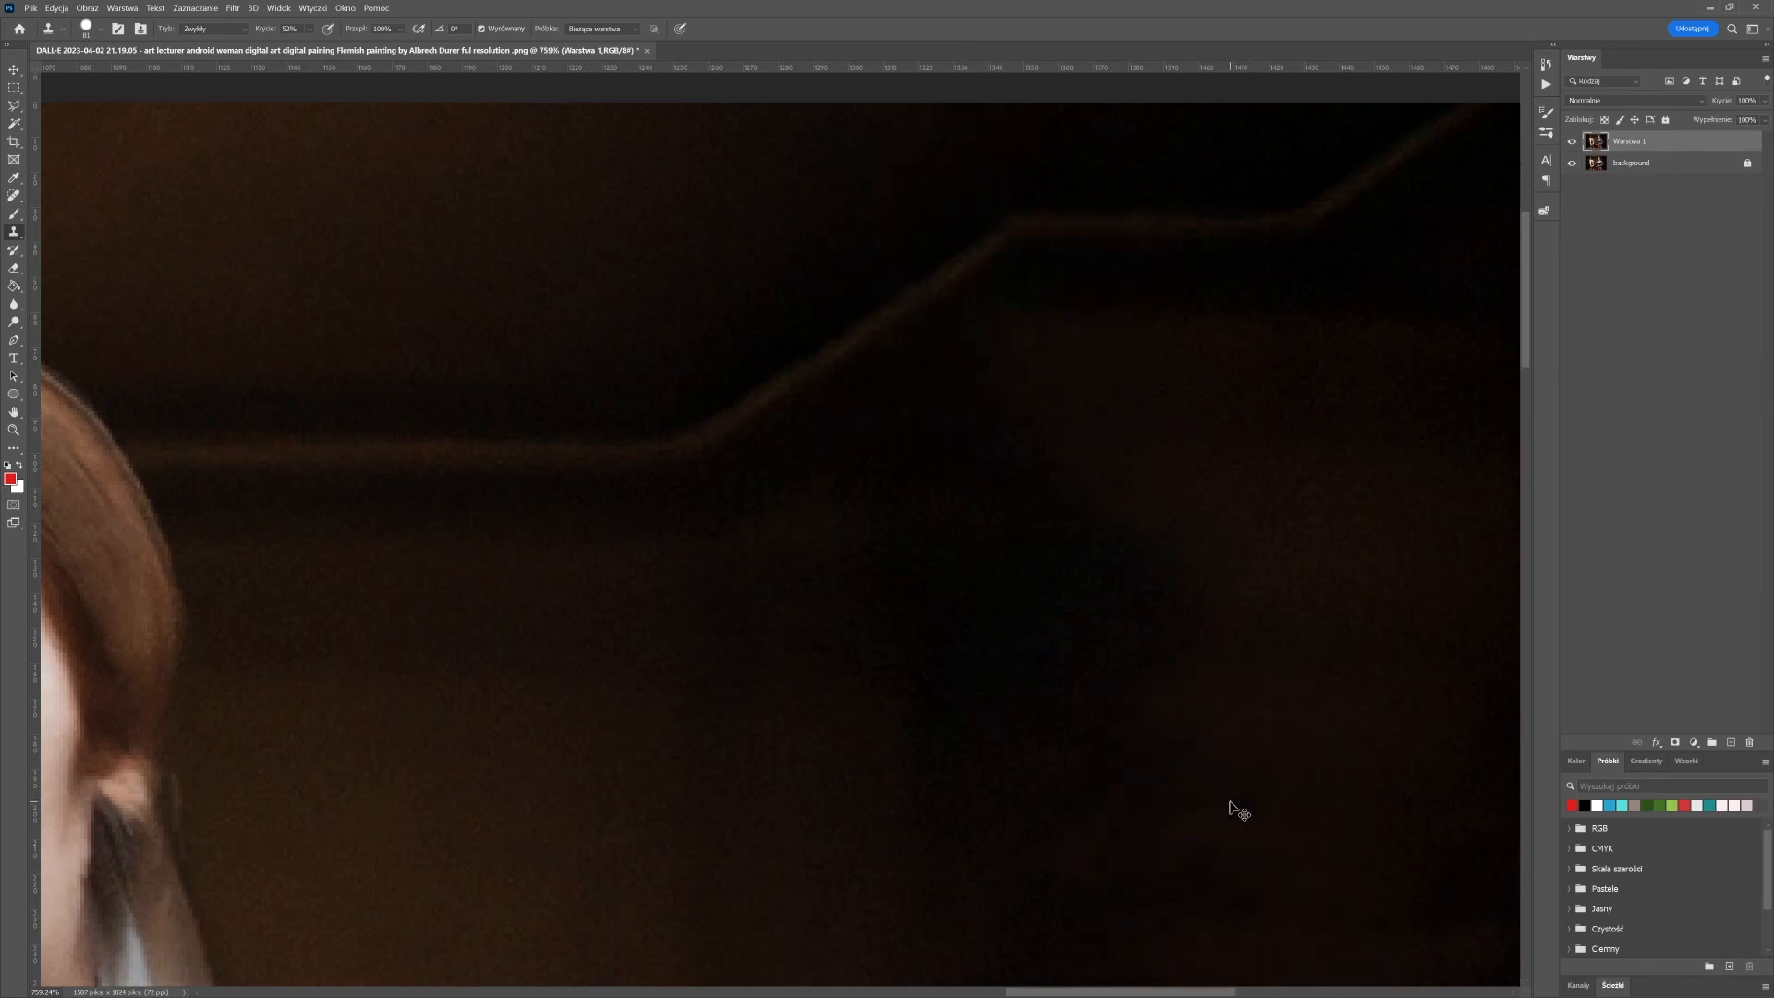
Shrink the Clone Stamp brush to eye size and sample the woman's dark eye farther from her visible ear
scroll(1140, 641, "down", 3)
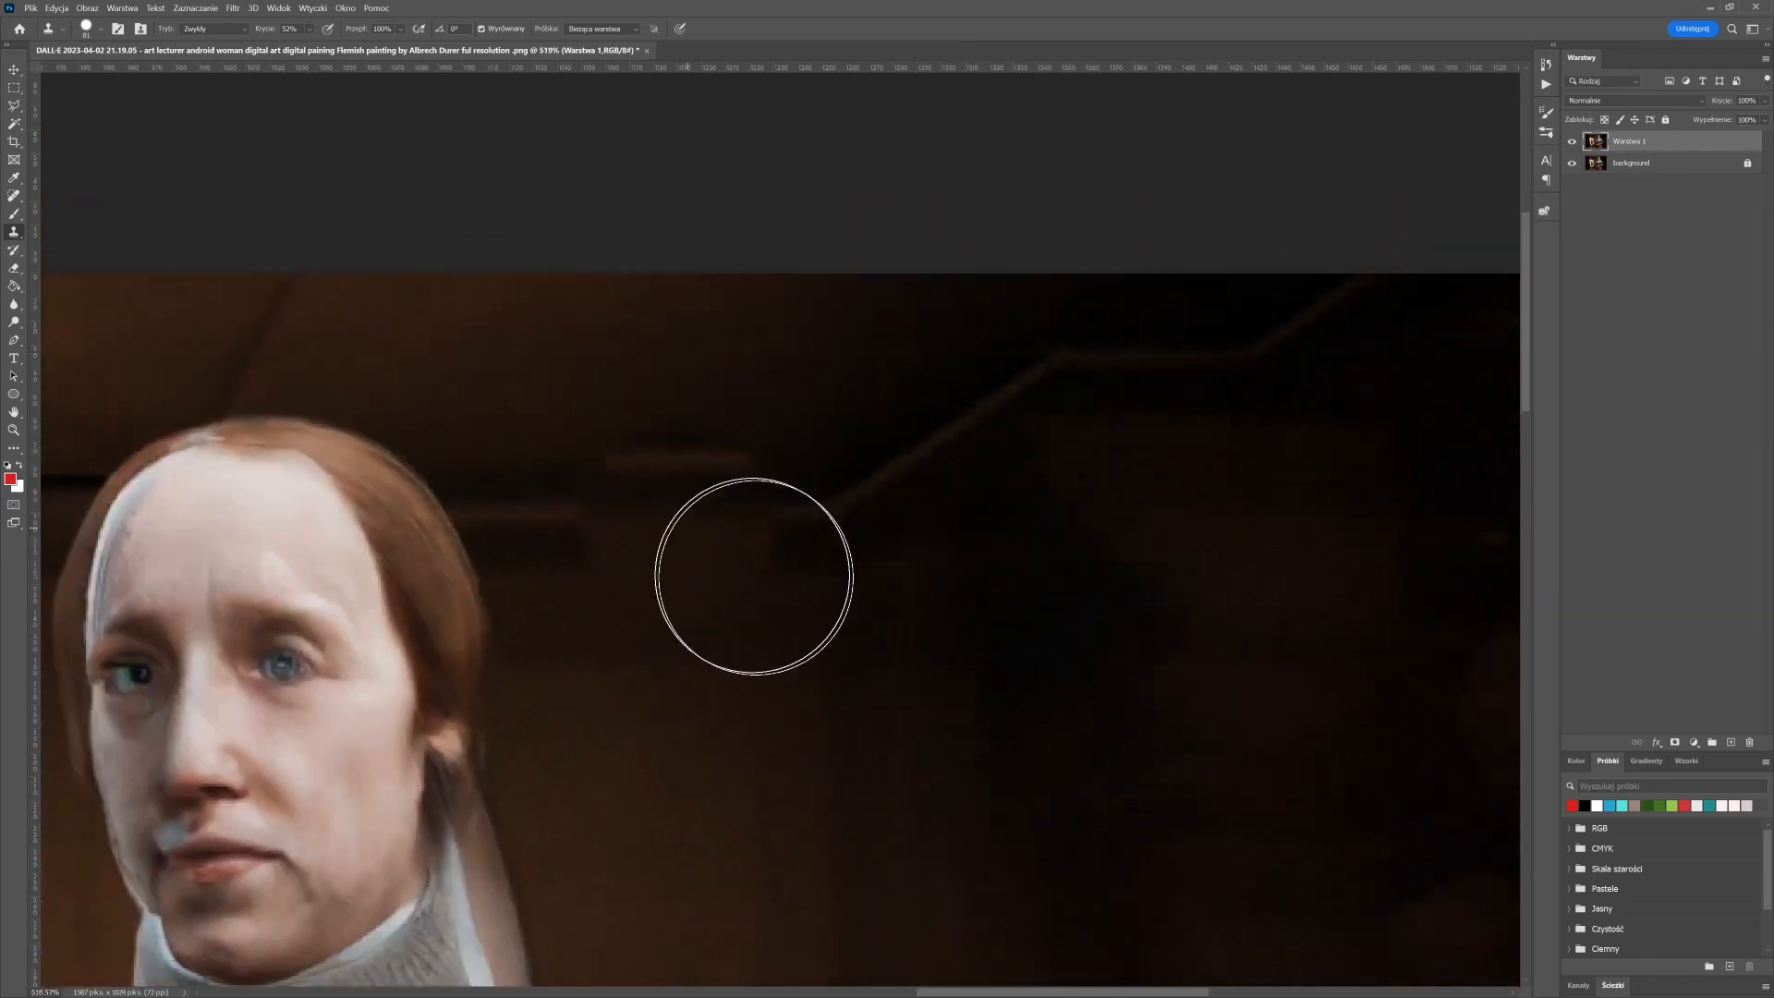
scroll(757, 591, "down", 4)
scroll(416, 752, "up", 8)
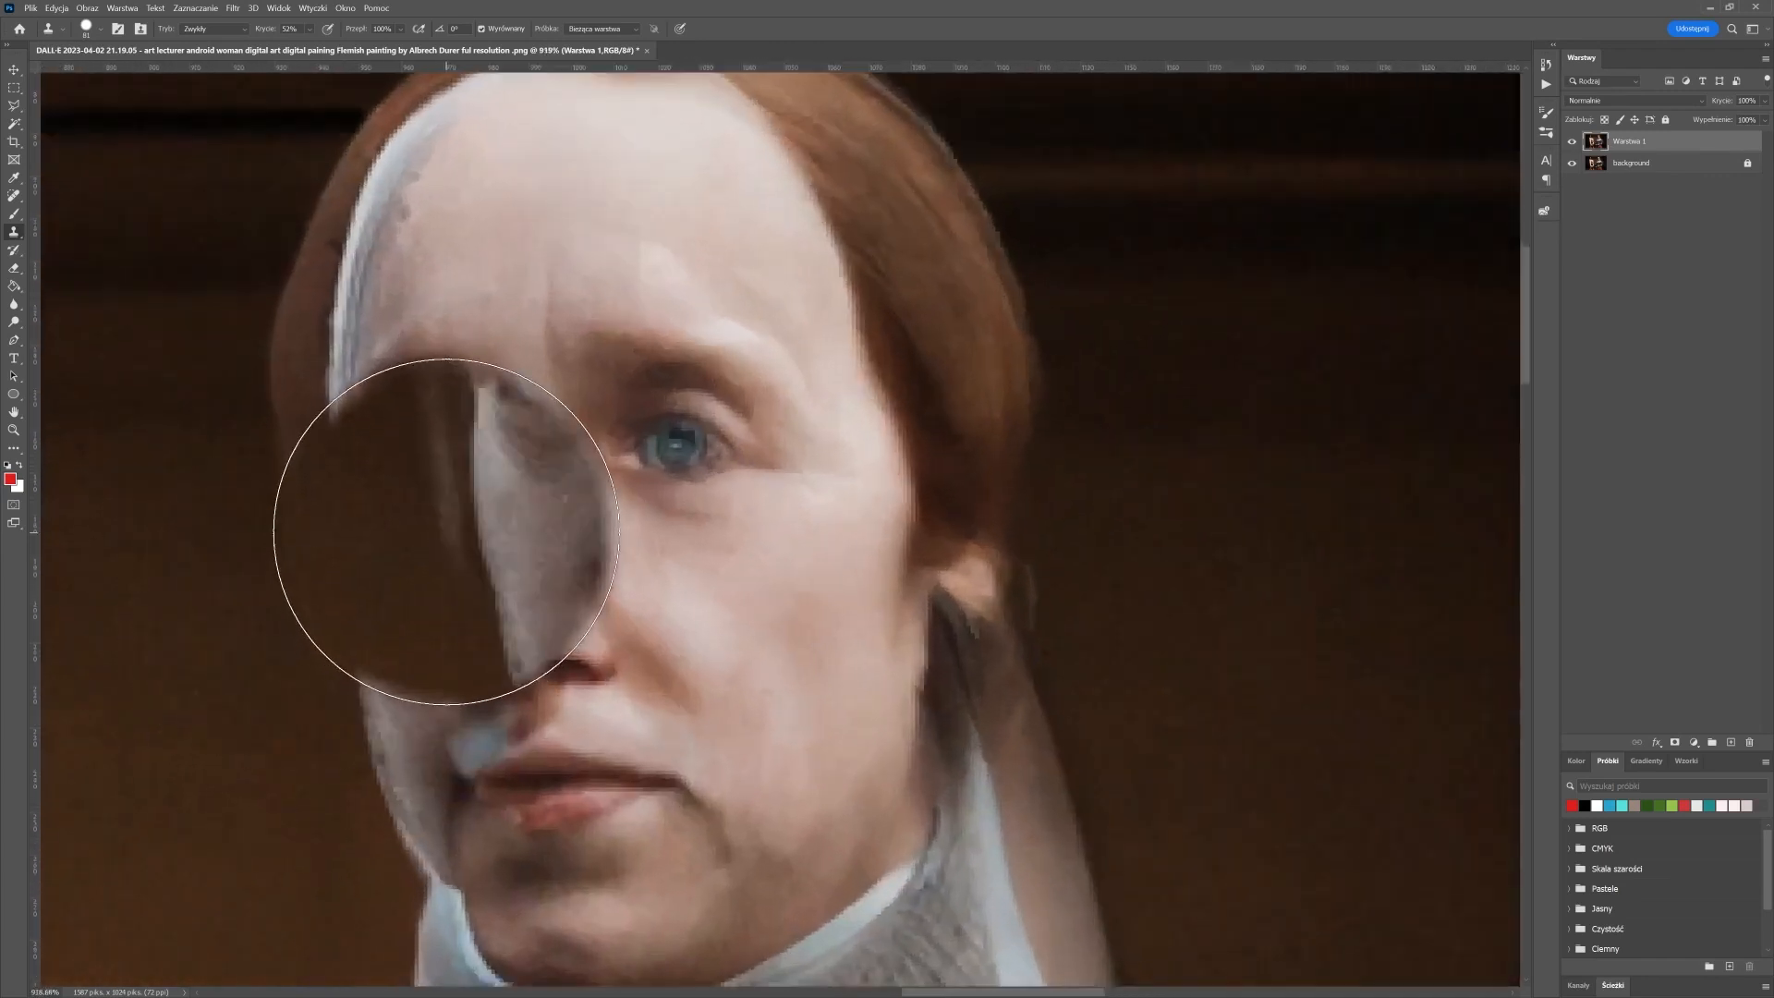
key("bracketleft")
key("bracketleft")
key("bracketleft")
key("bracketleft")
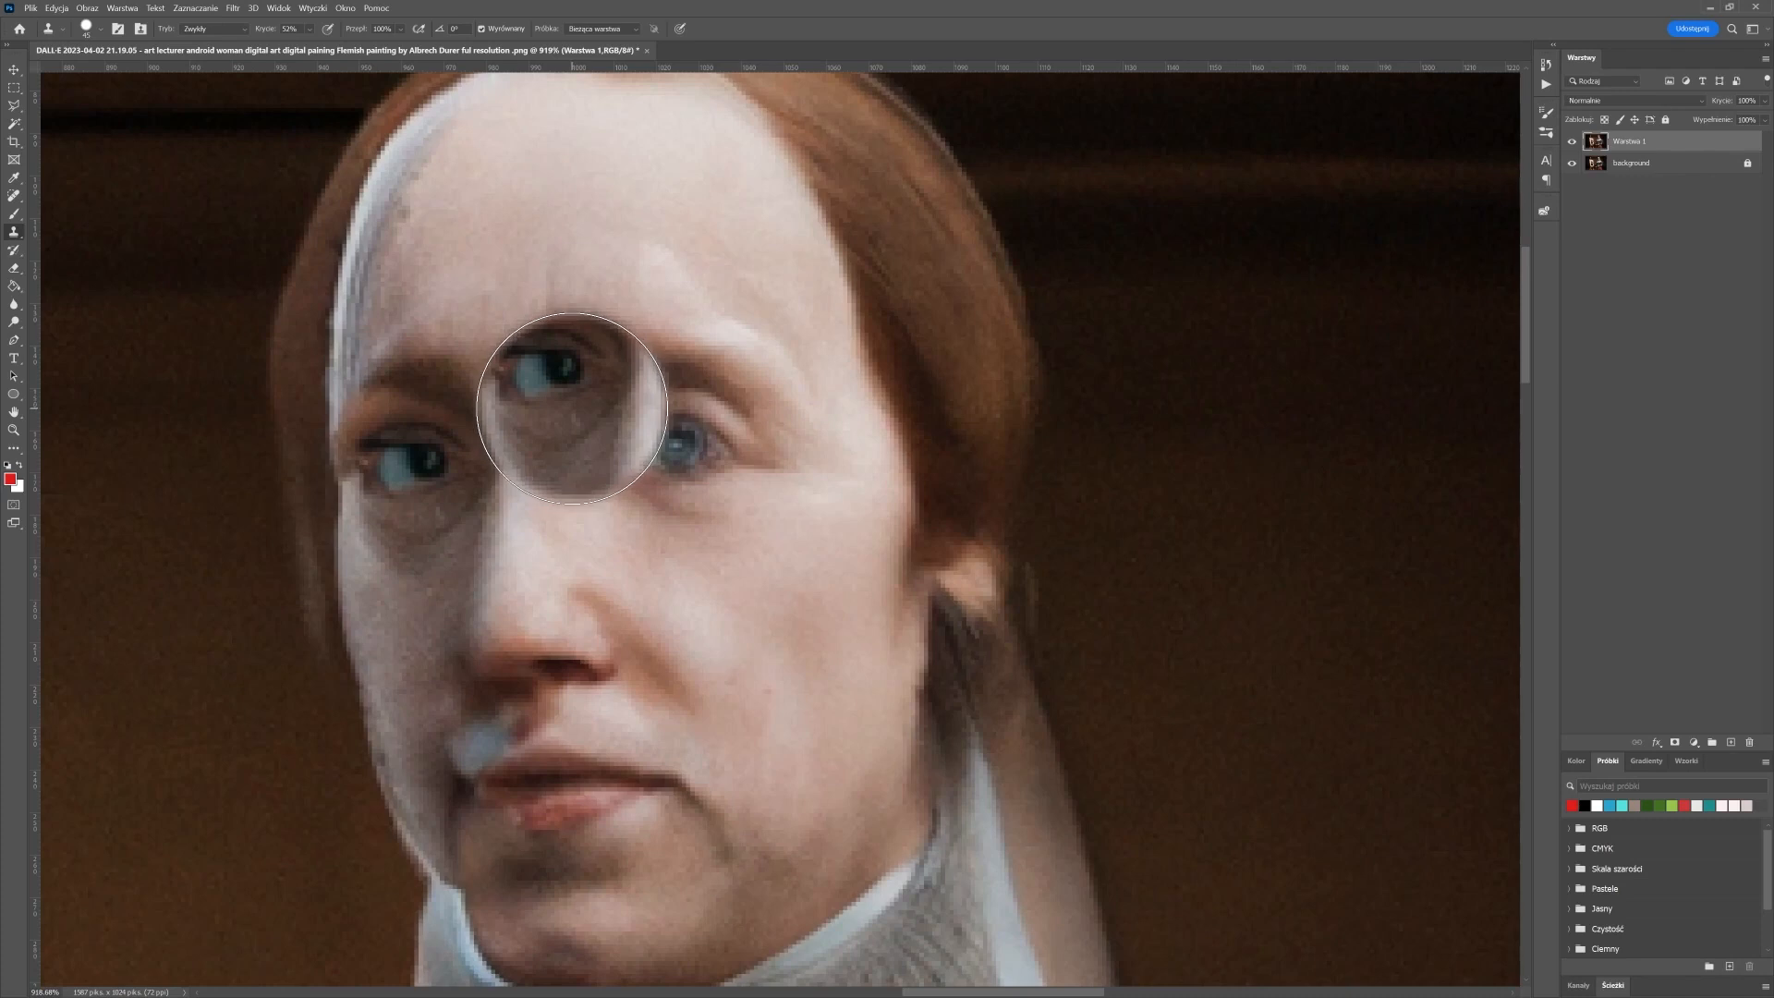
key("bracketright")
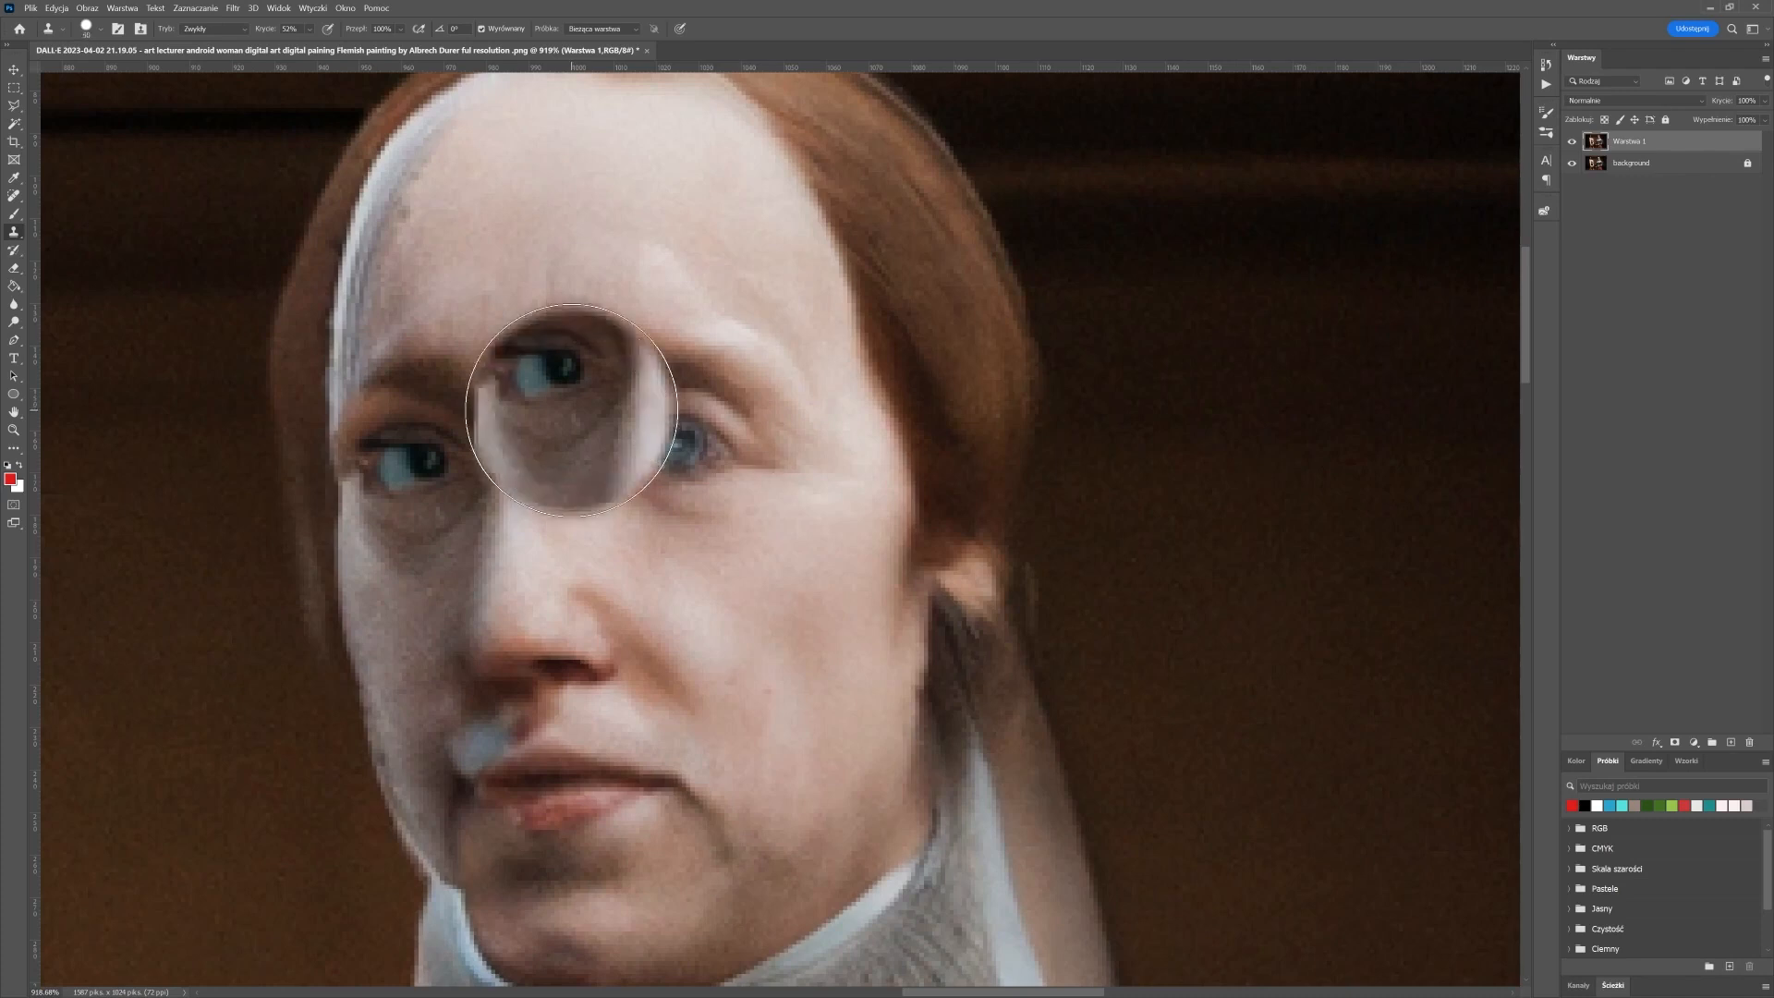
left_click(433, 453, "alt")
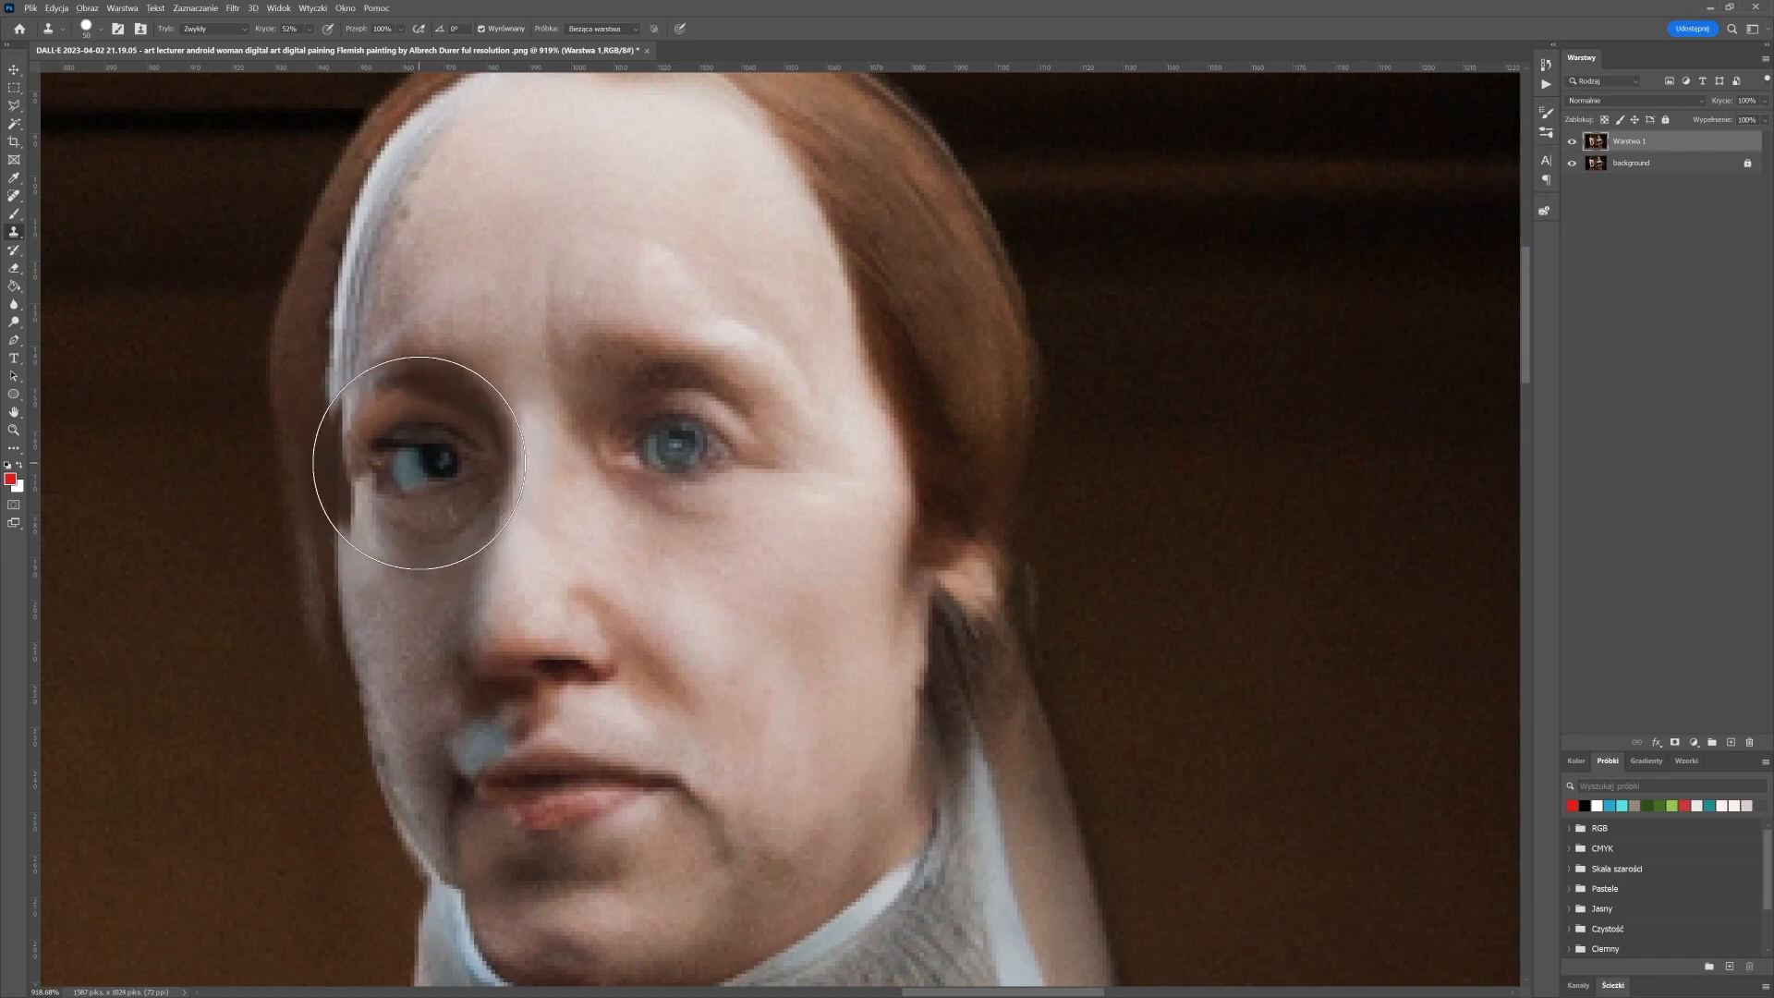
Add a new layer, resample the dark eye, and stamp it over the blue eye at 100% Clone Stamp opacity
left_click(1730, 744)
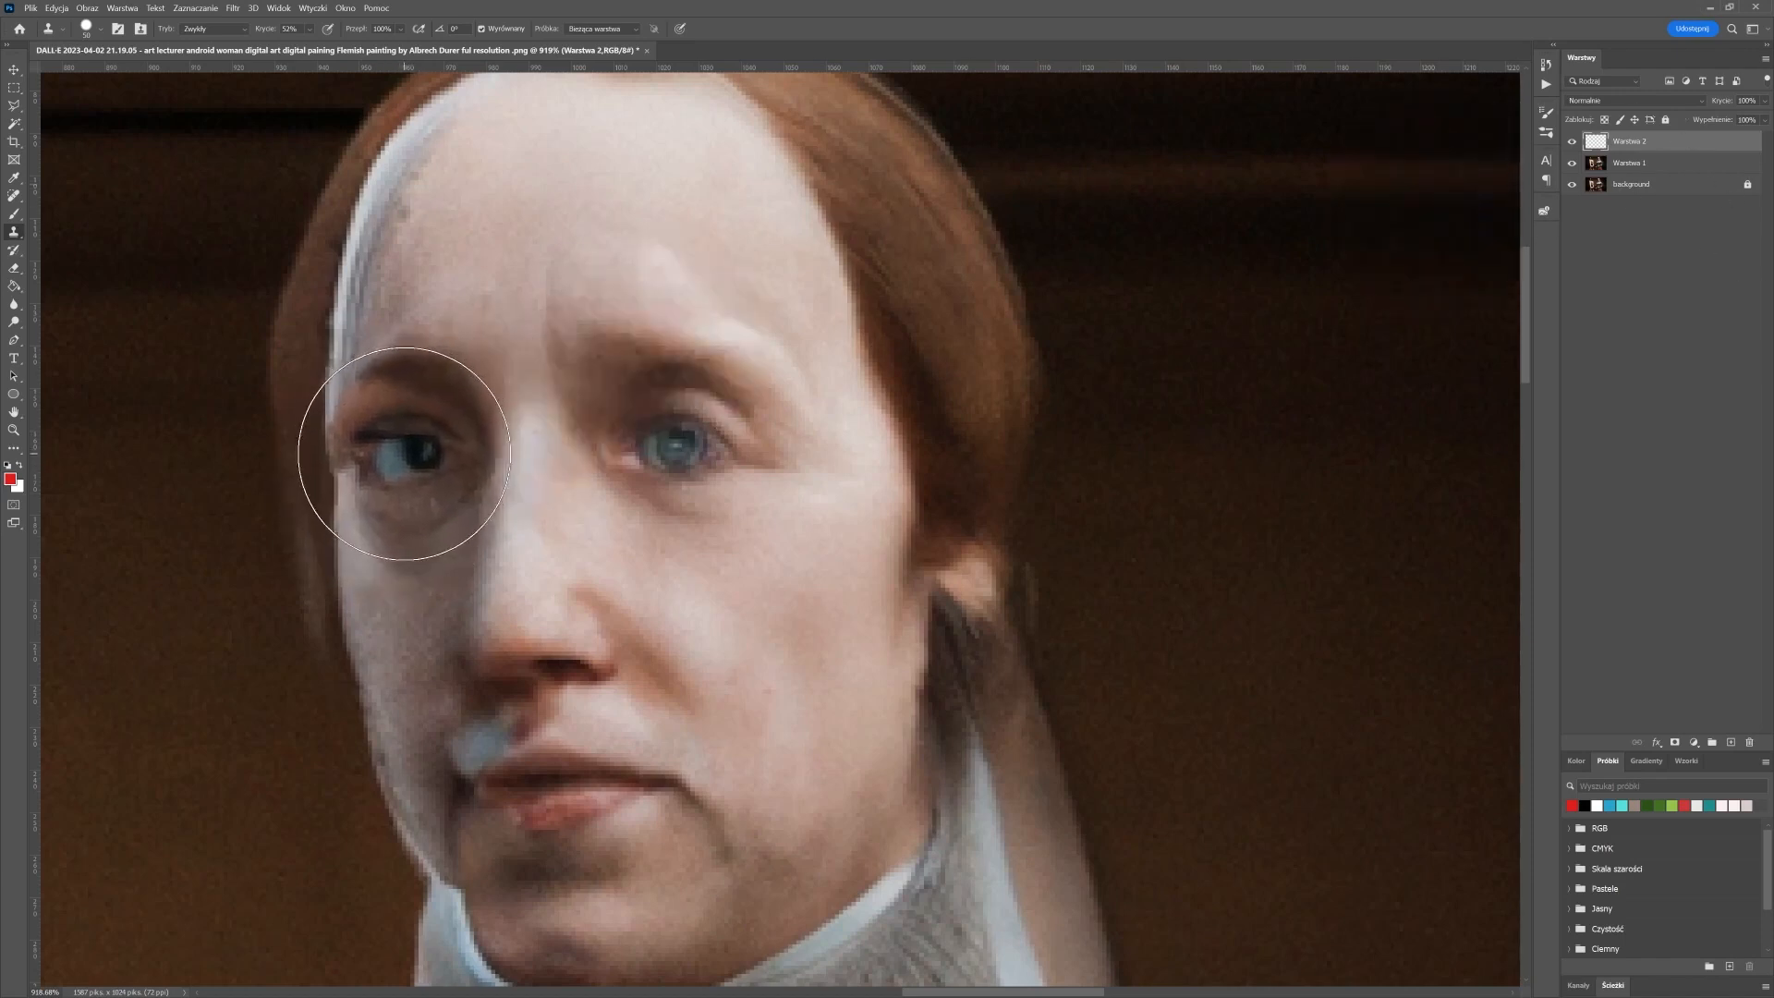
left_click(404, 454, "alt")
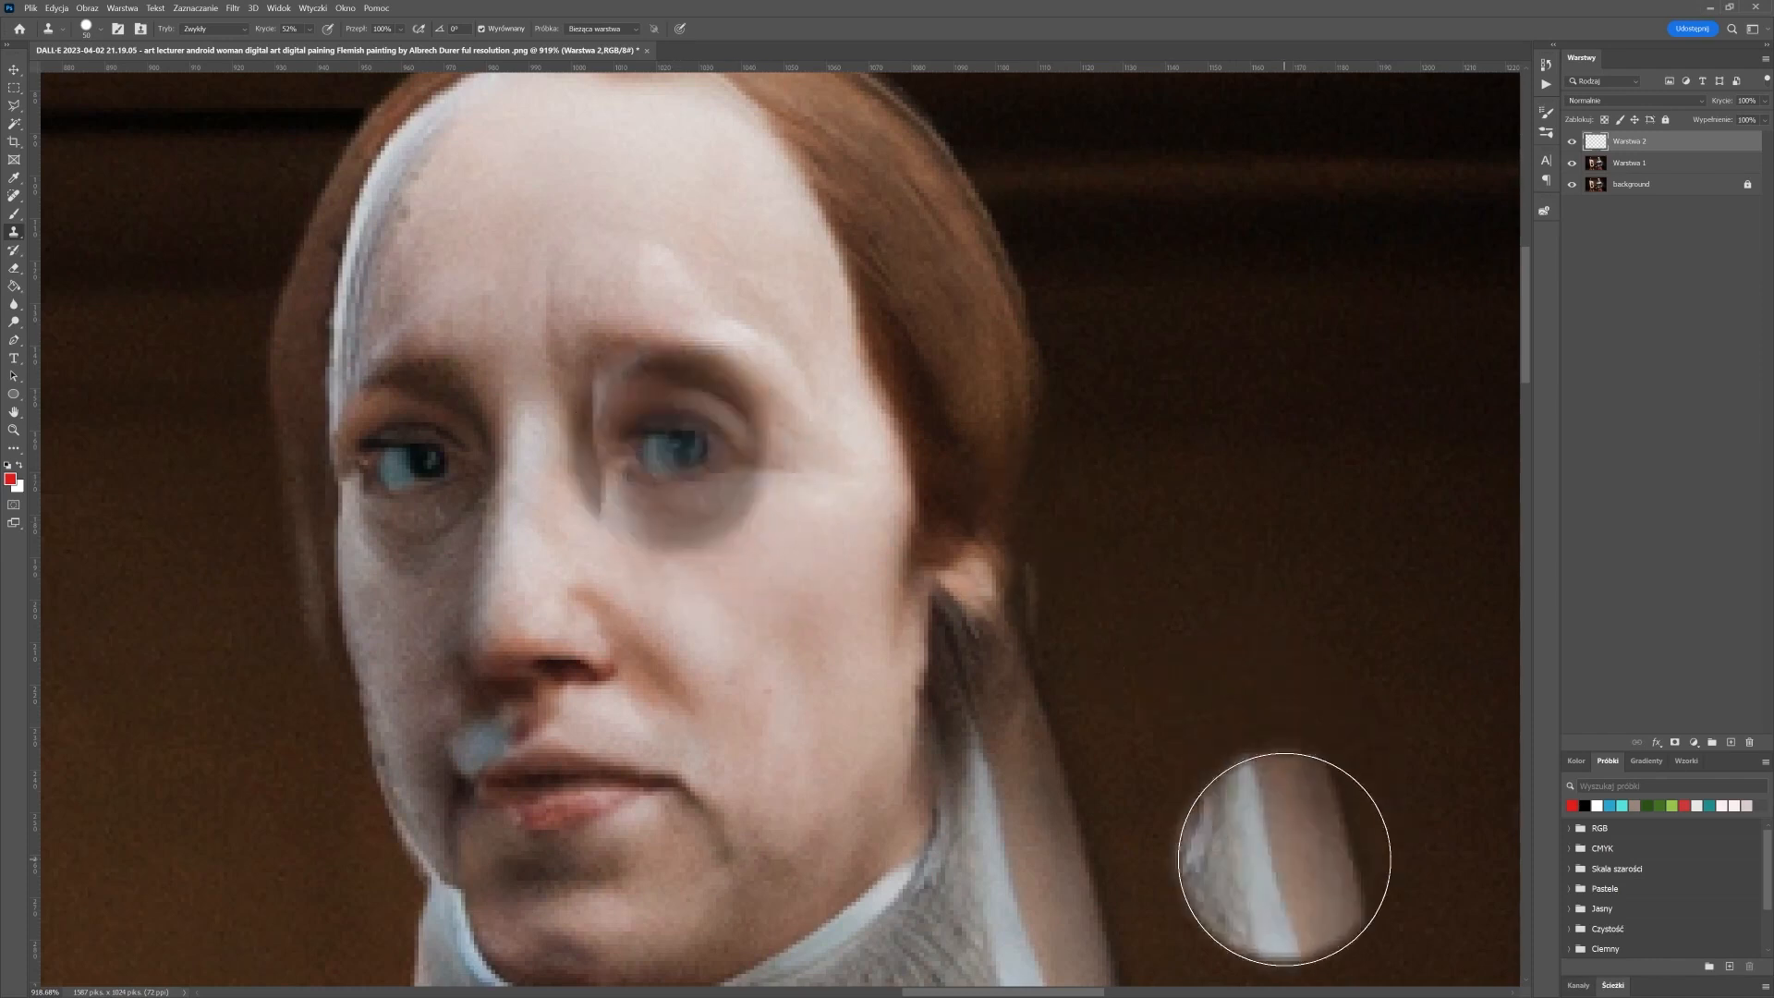
left_click(309, 29)
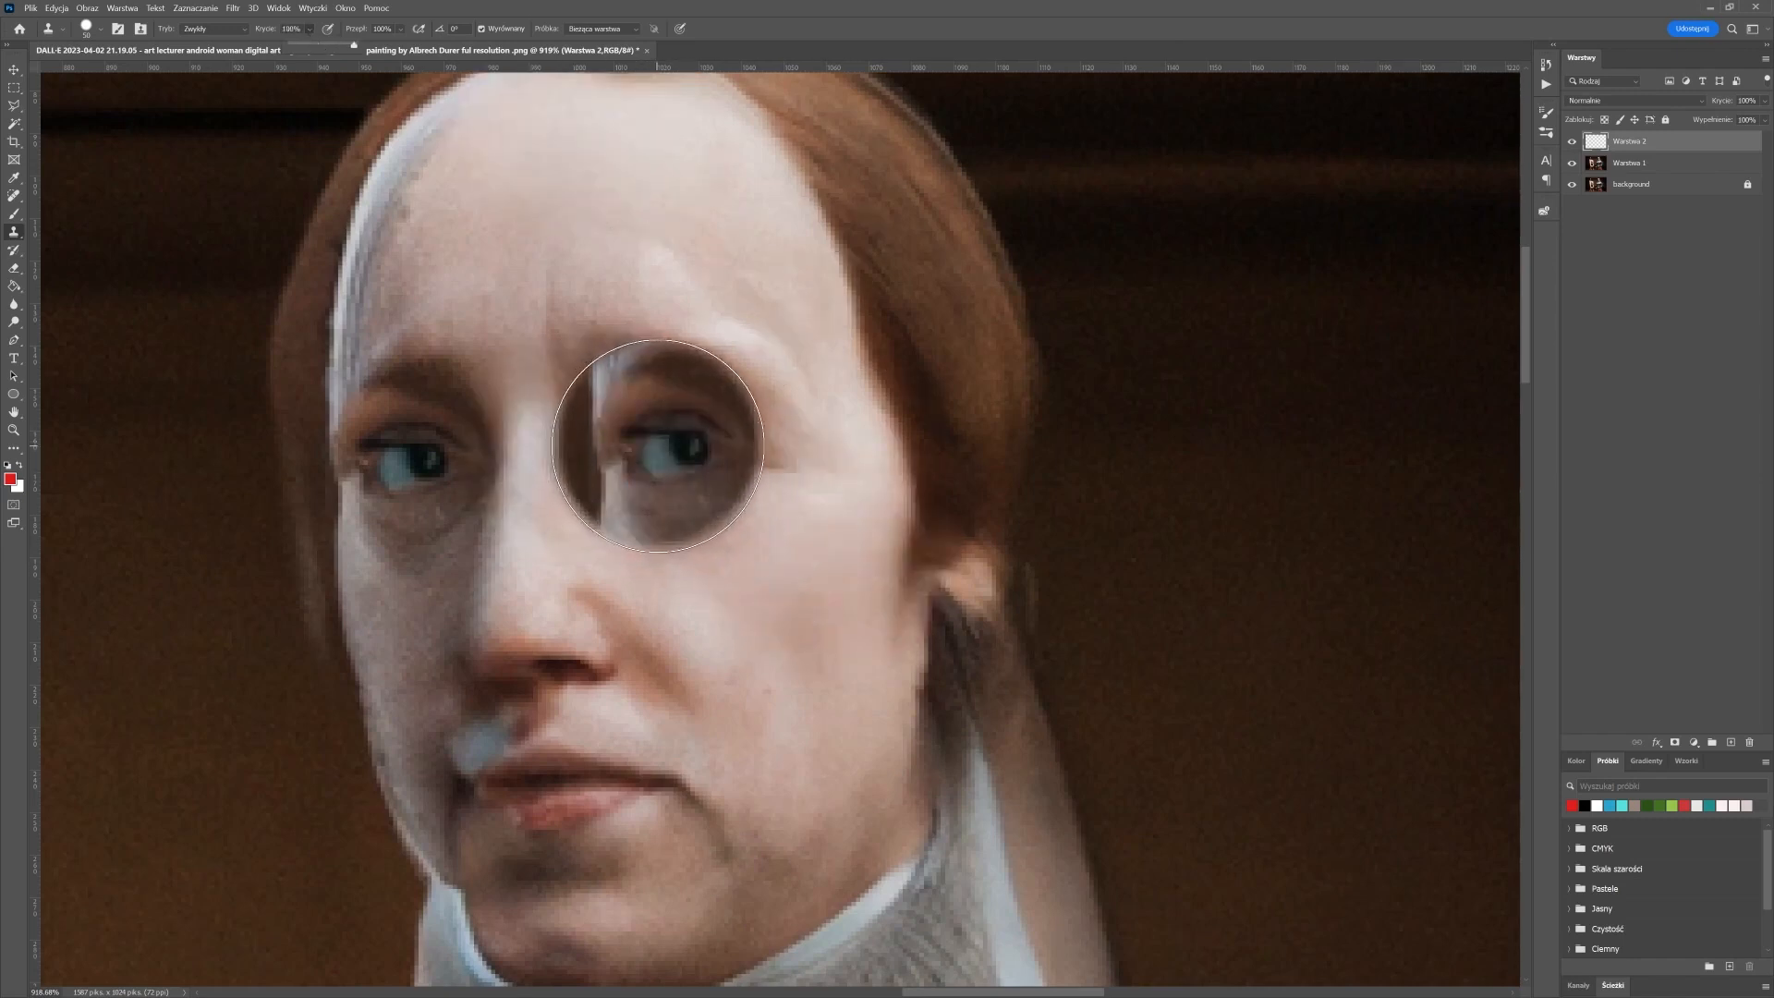
left_click(641, 436)
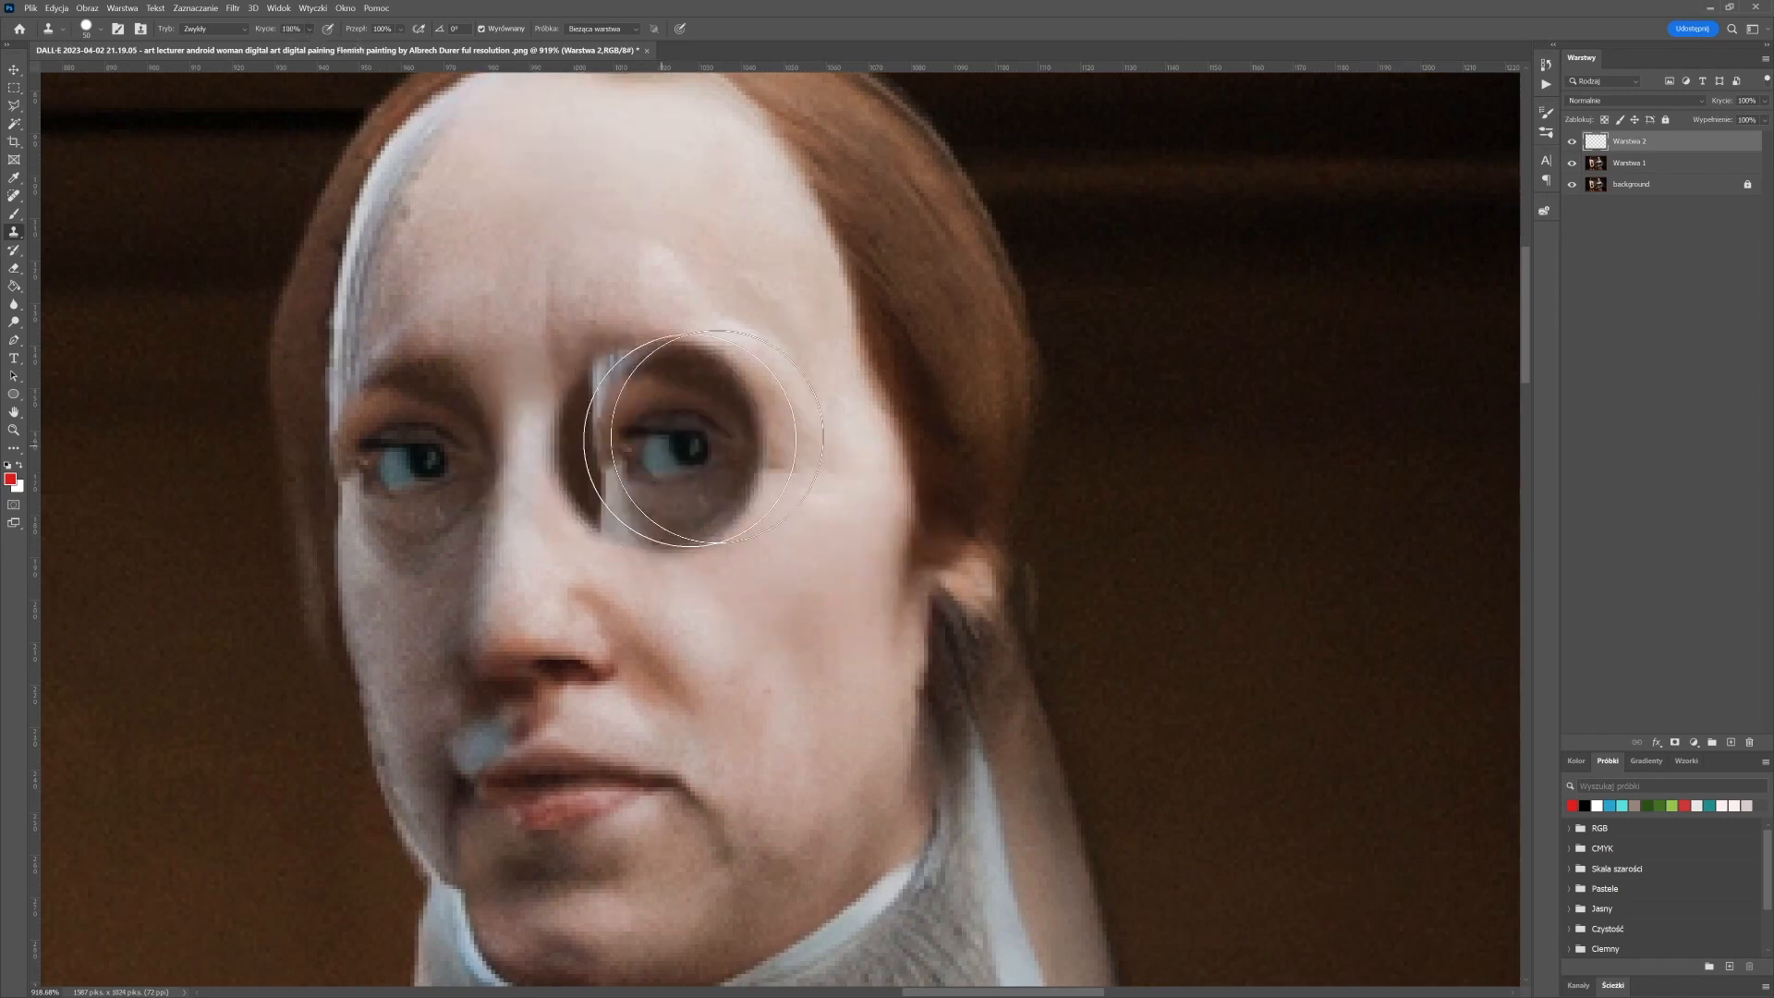
Compare the face with and without the cloned eye by toggling the visibility of the two upper layers
left_click(1570, 143)
left_click(1570, 143)
left_click(1570, 143)
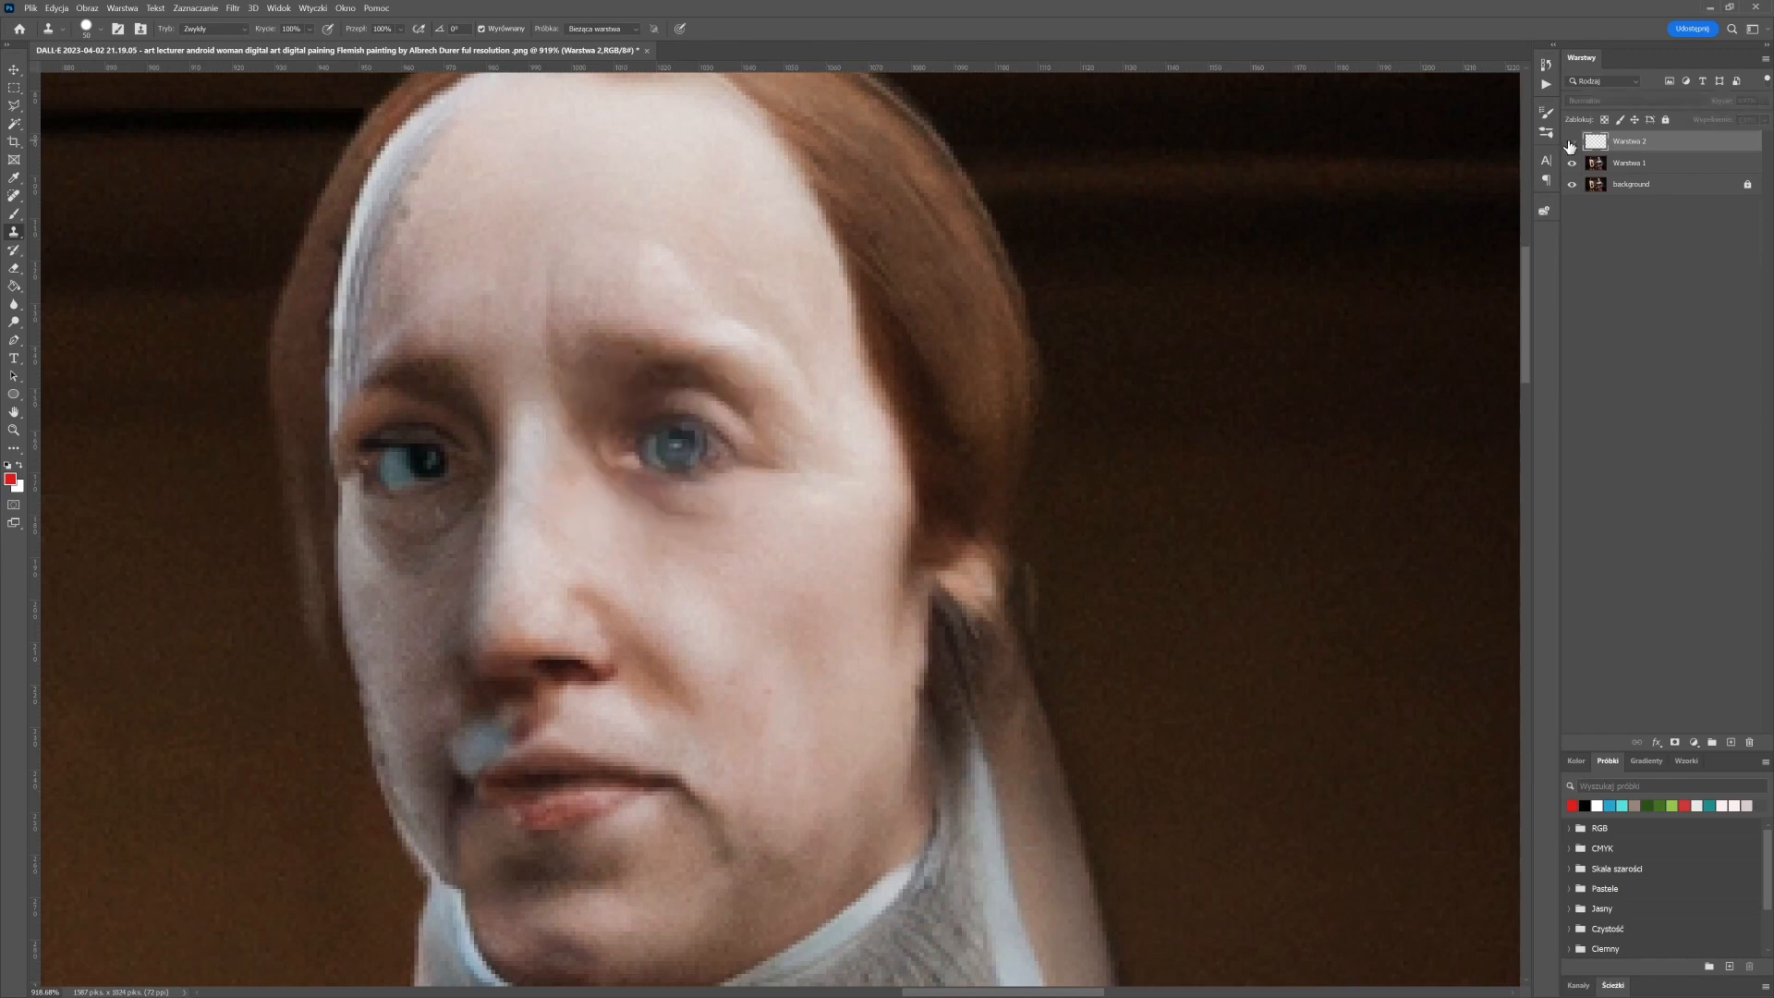
left_click(1570, 143)
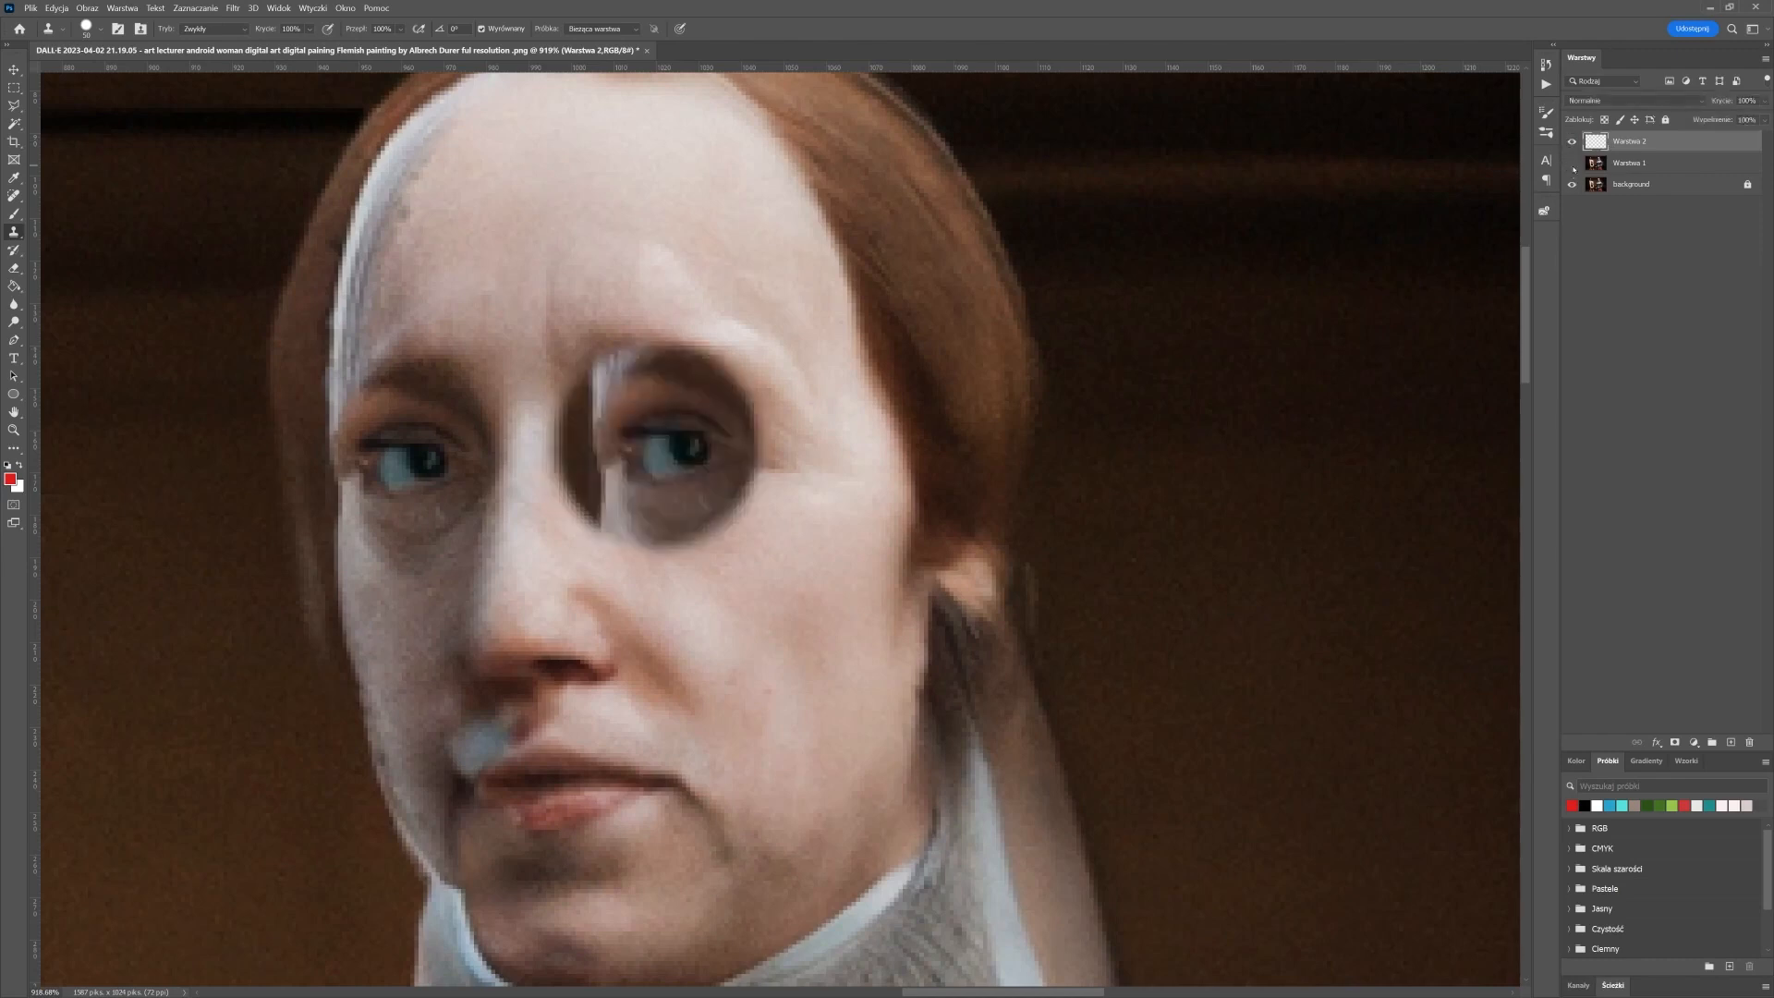
left_click(1571, 142)
left_click(1572, 162)
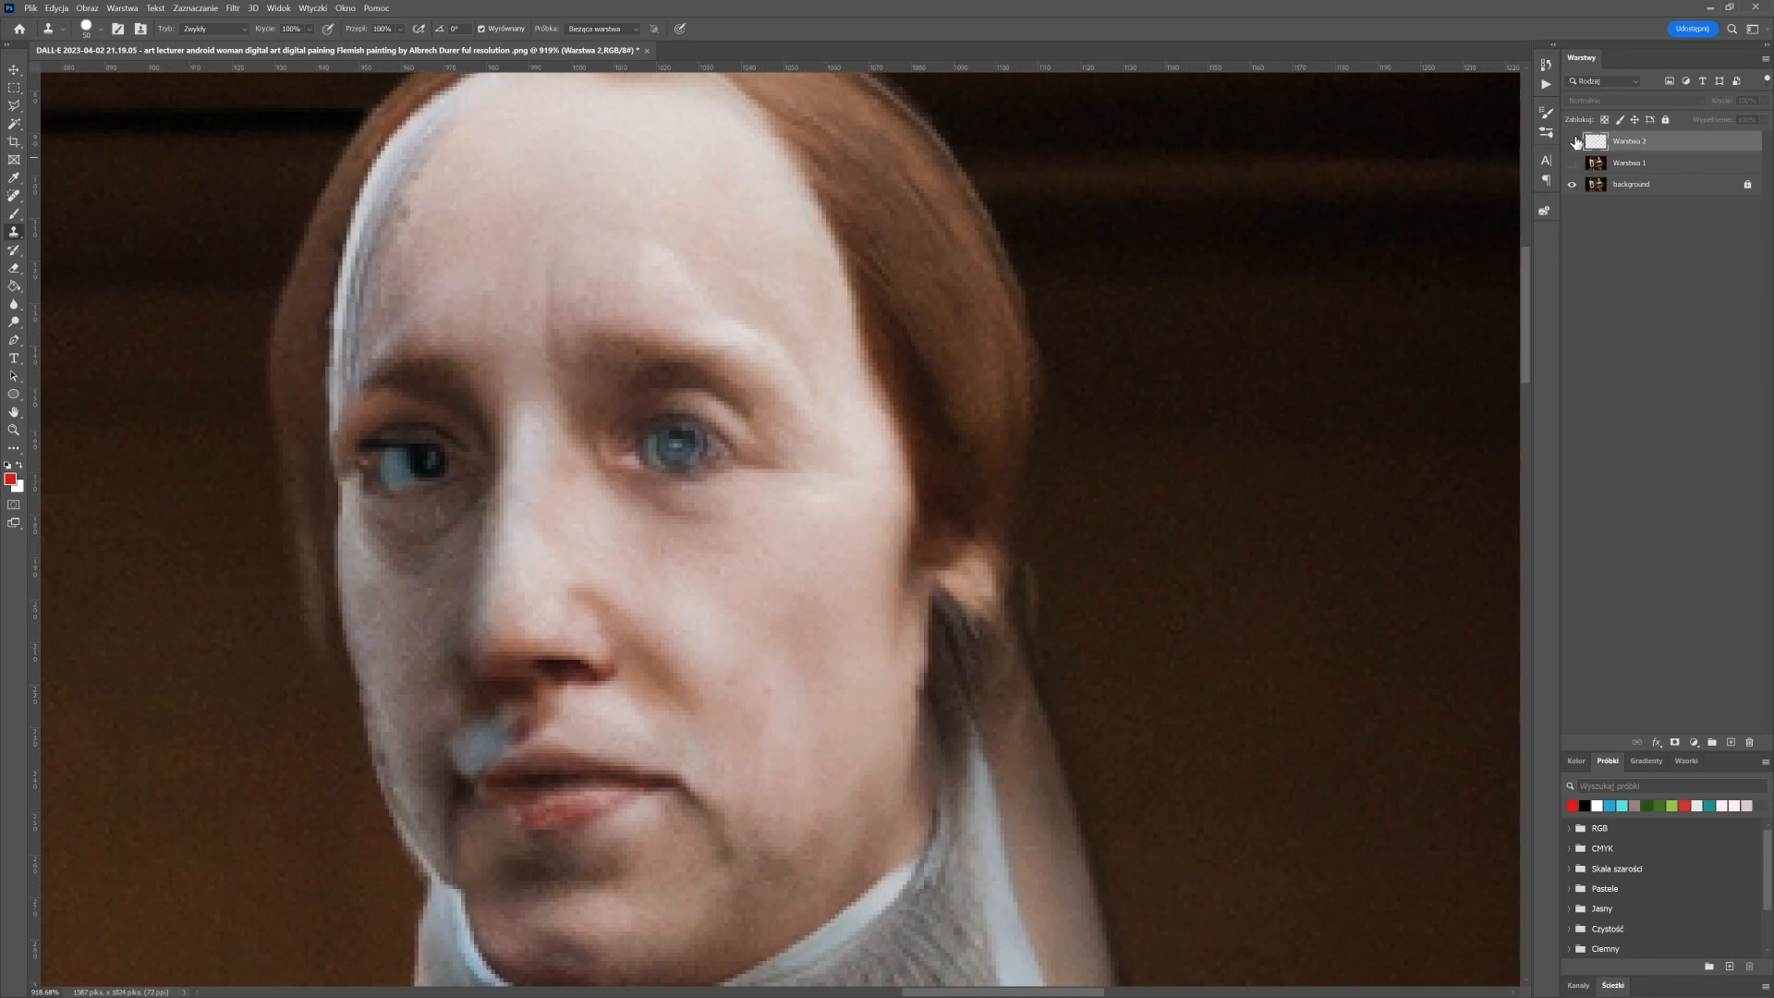
left_click(1572, 142)
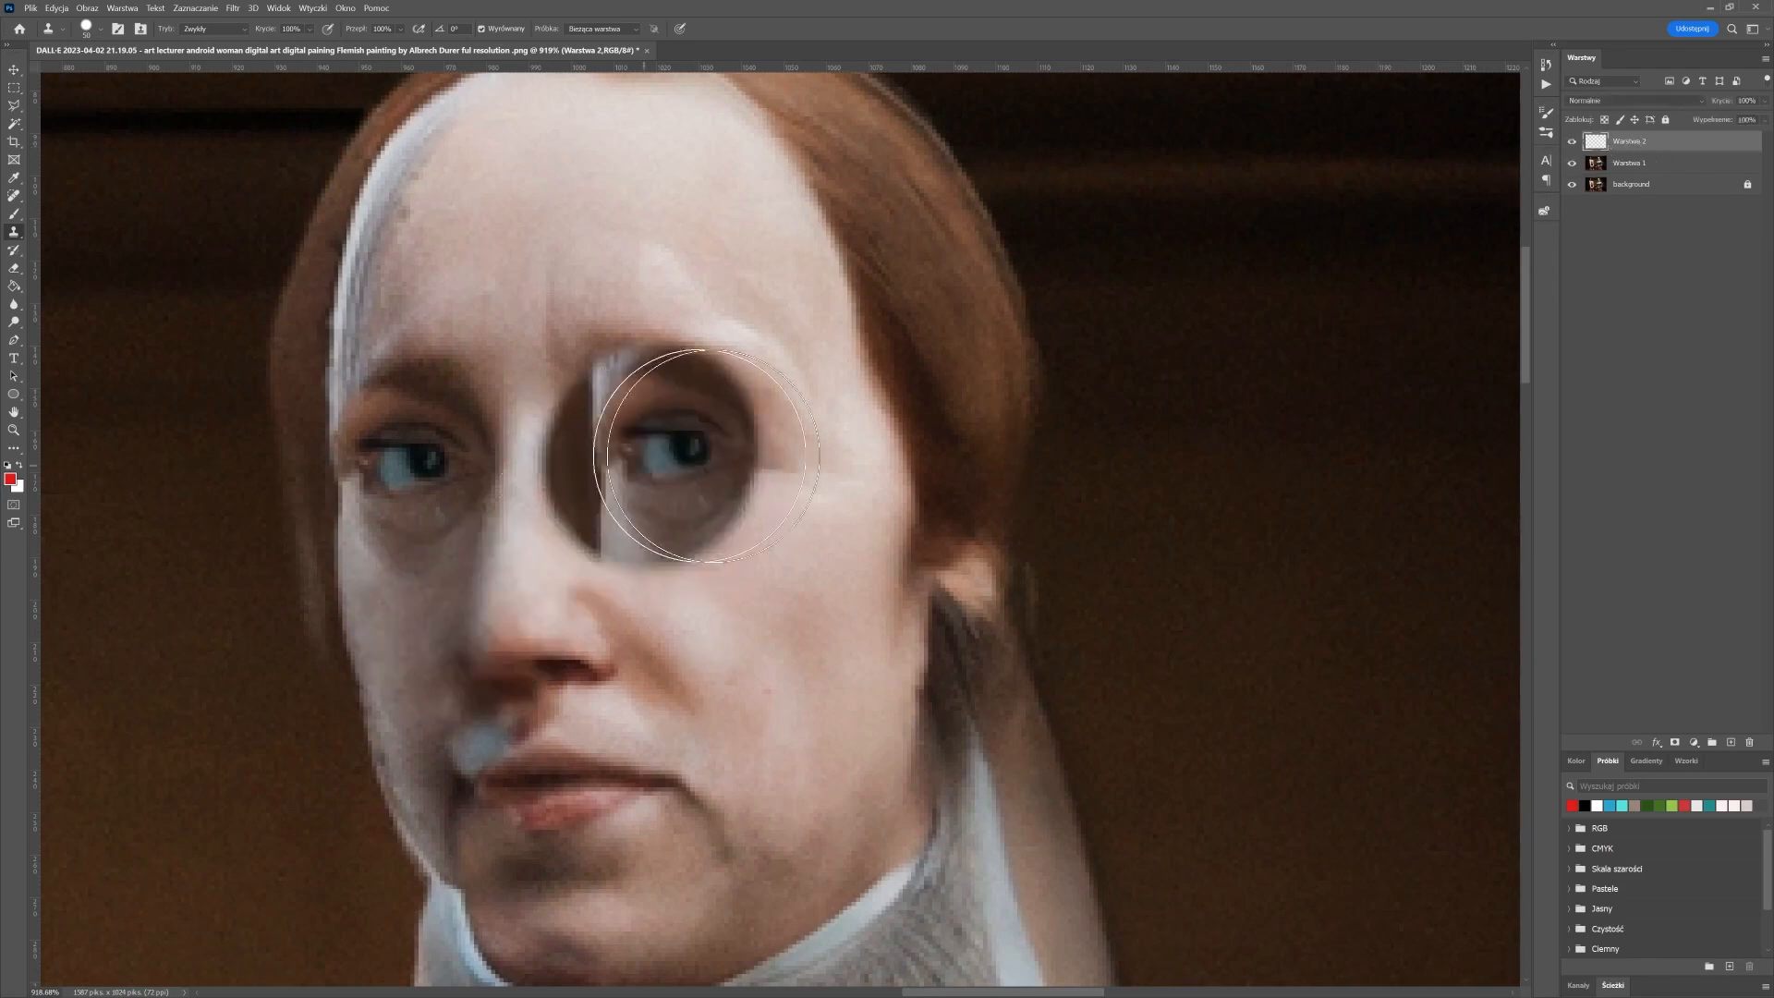
Lower the cloned eye layer's opacity to about 90% and shift the patch into line with the original eye
key("v")
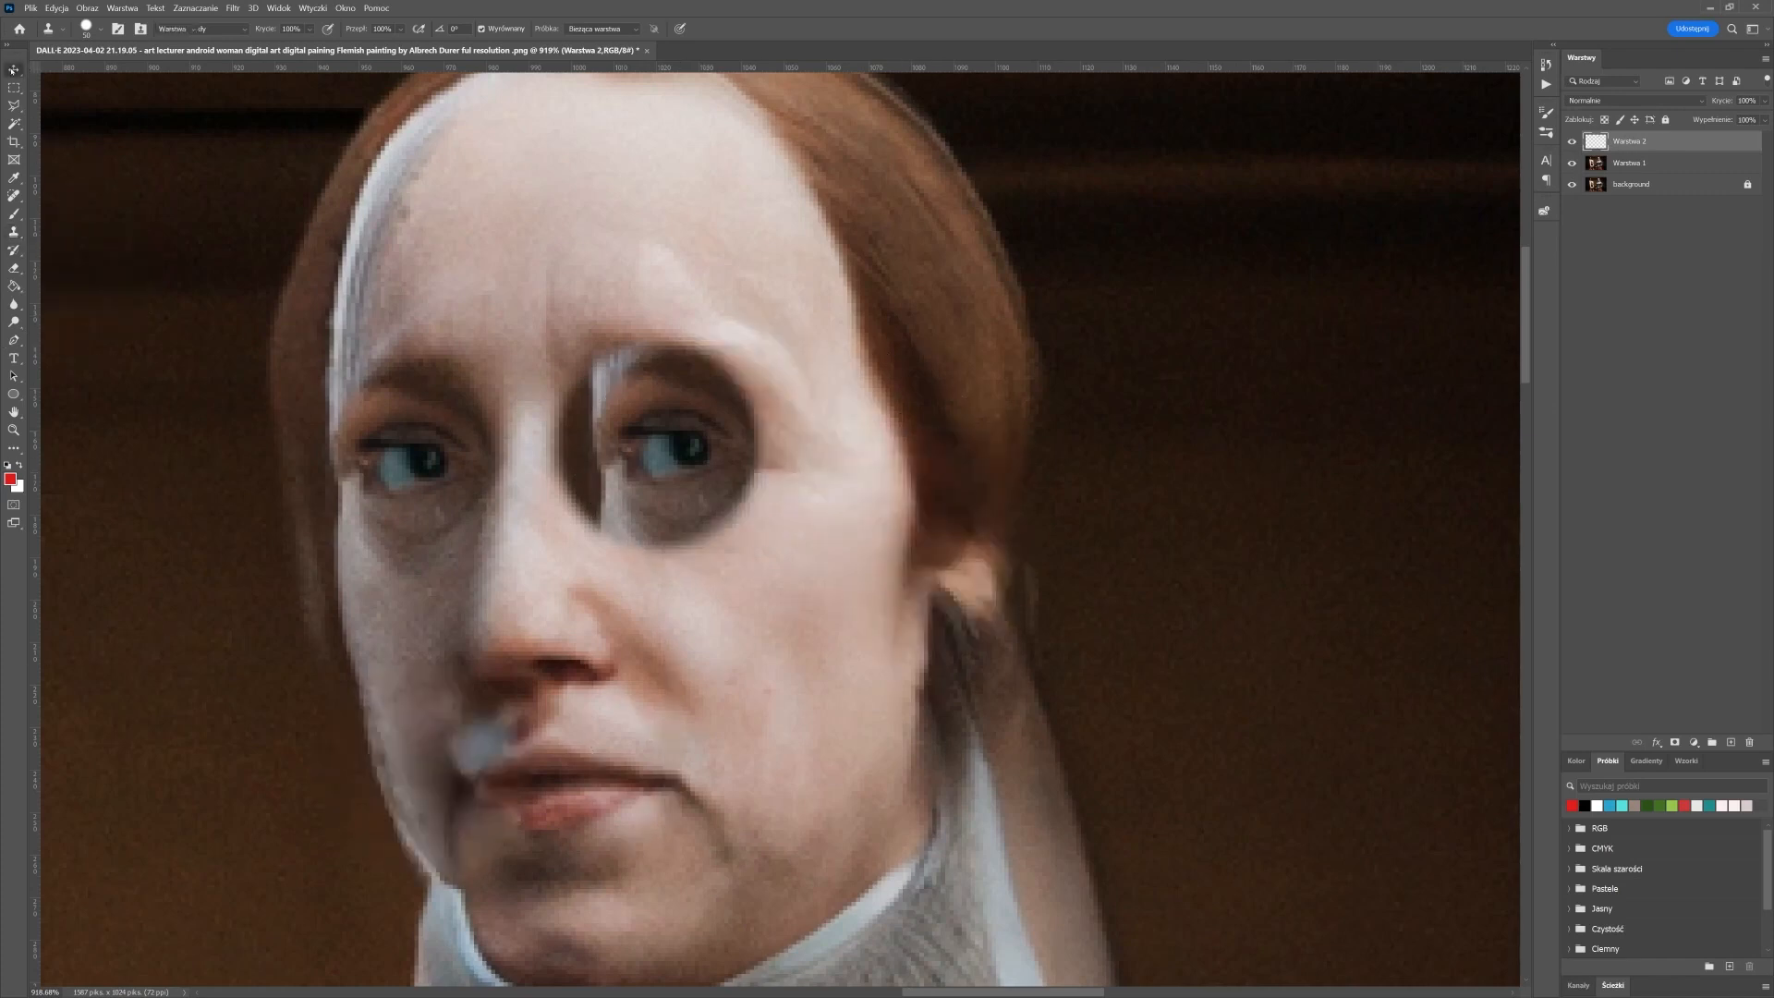
mouse_move(617, 443)
left_mouse_down()
mouse_move(624, 496)
mouse_move(608, 472)
left_mouse_up()
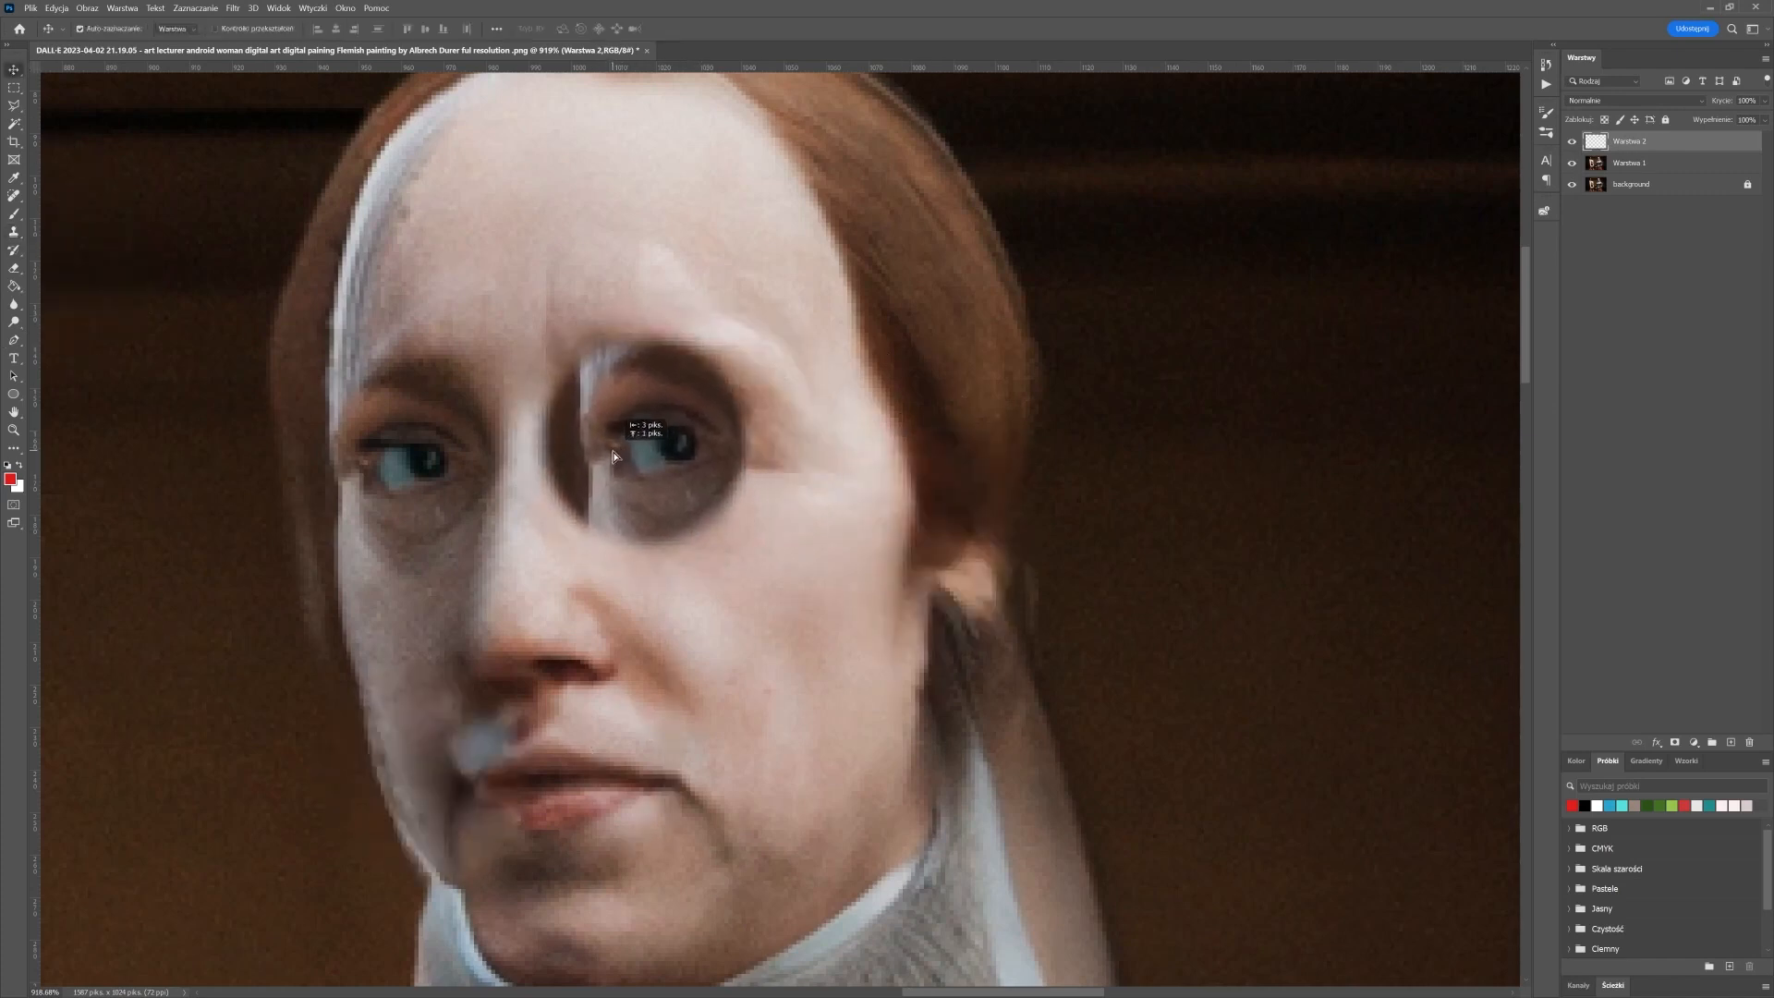
left_click(1766, 101)
left_click_drag(1671, 125, 1747, 125)
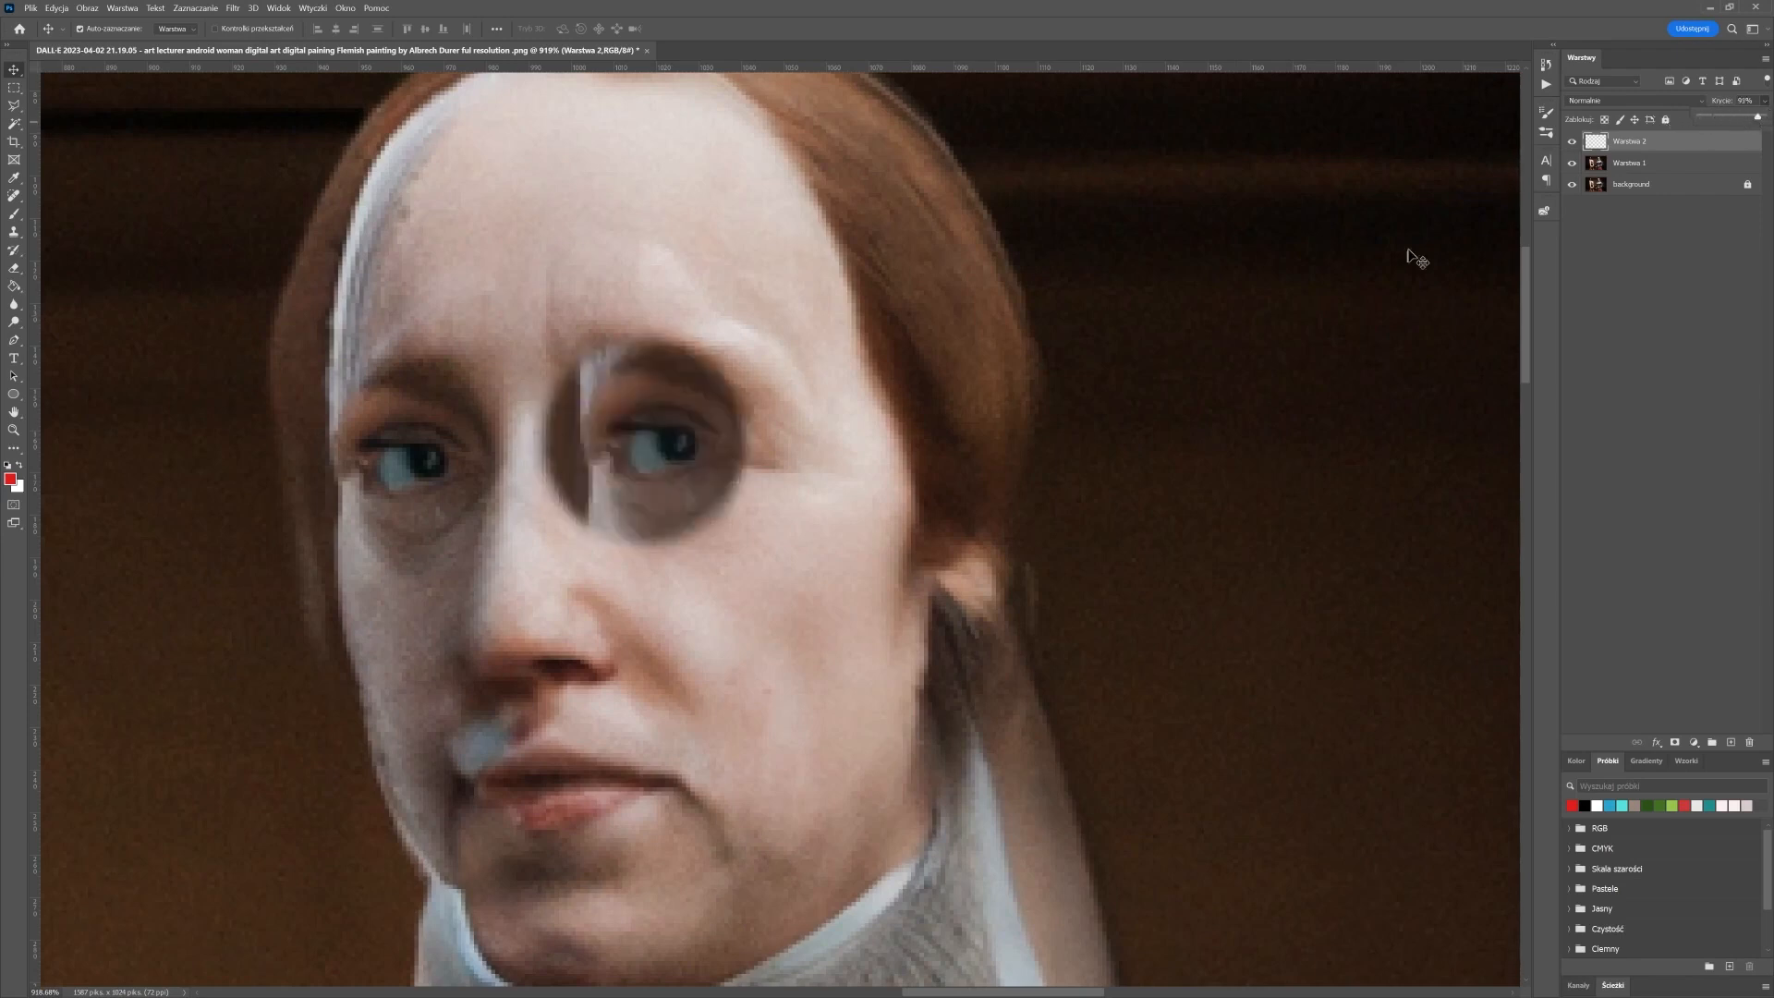
left_click_drag(697, 447, 702, 462)
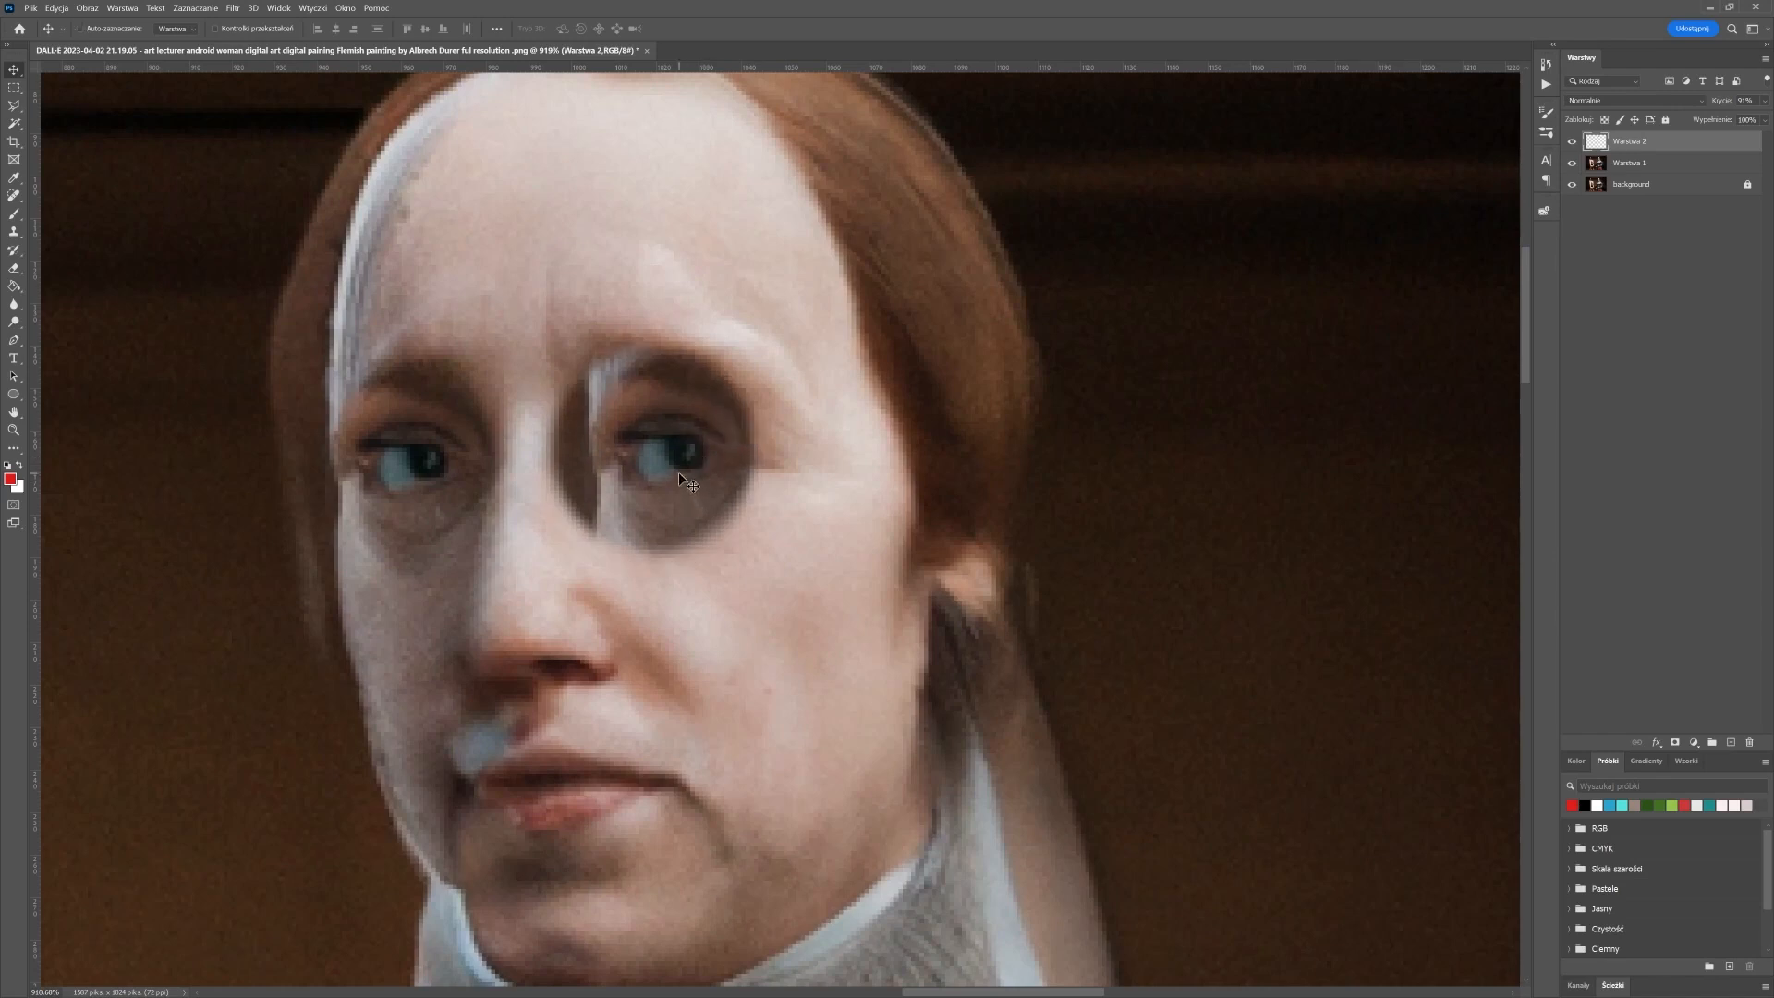
Flip the cloned eye patch horizontally and reposition it over the original eye
key("ctrl+t")
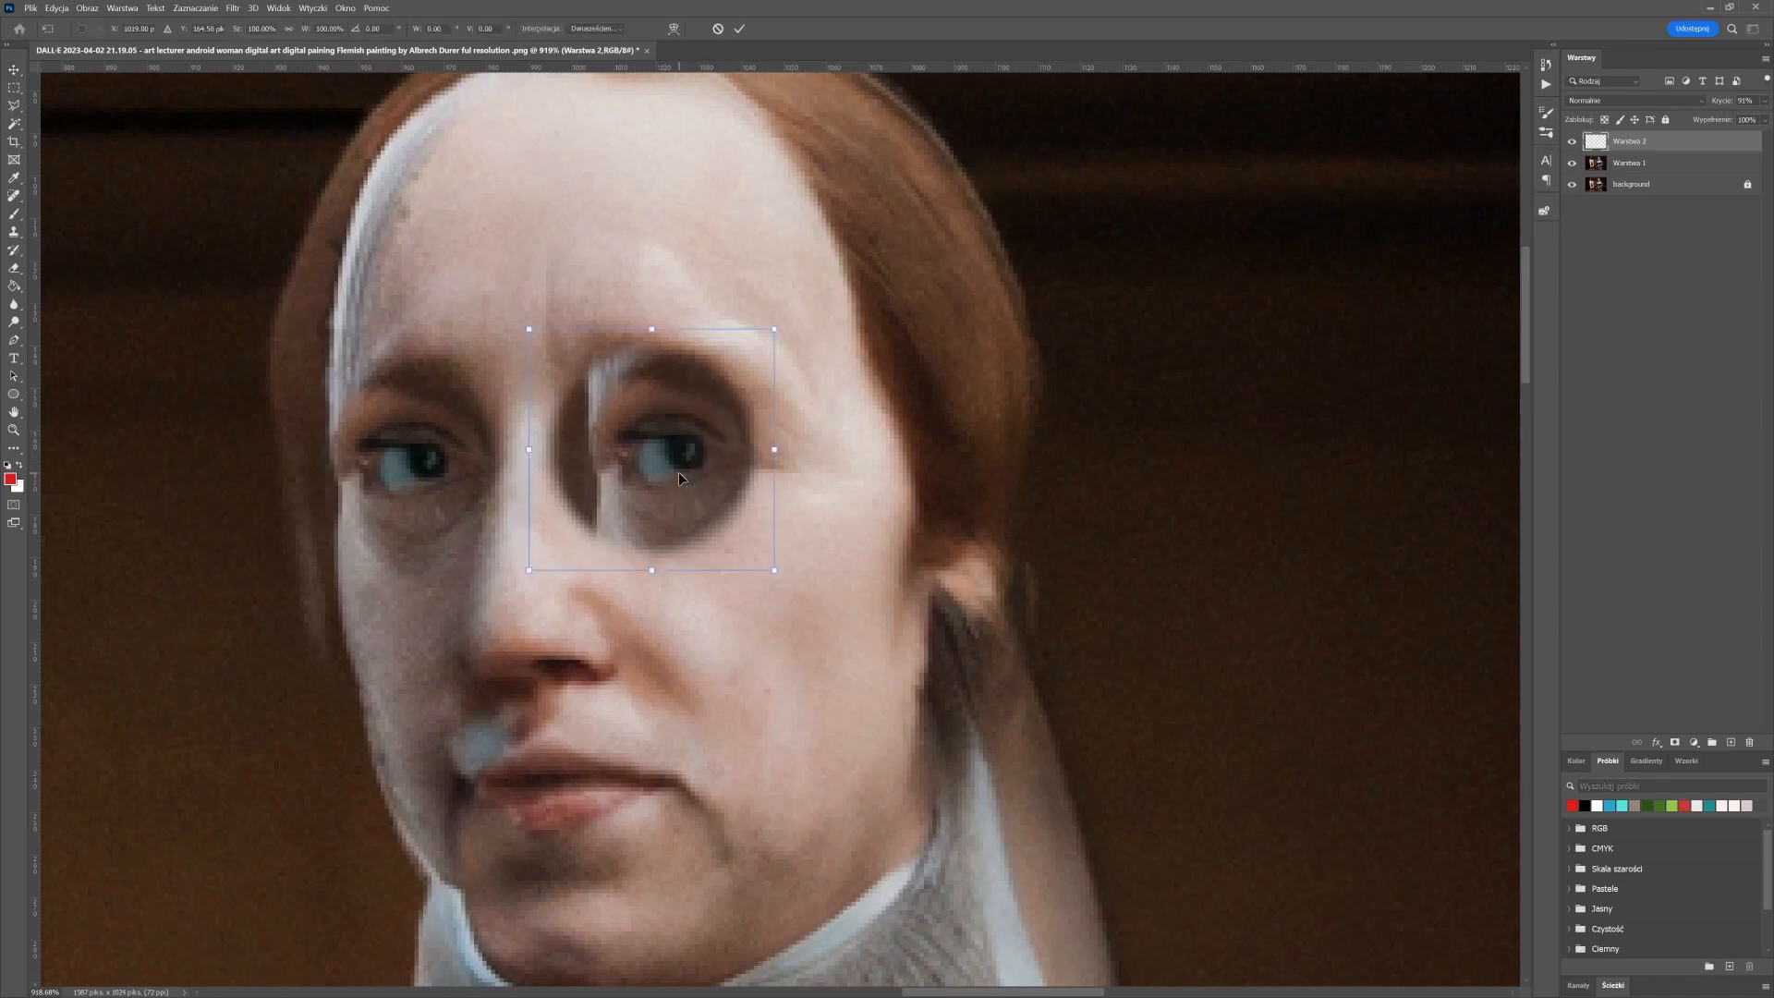
right_click(679, 473)
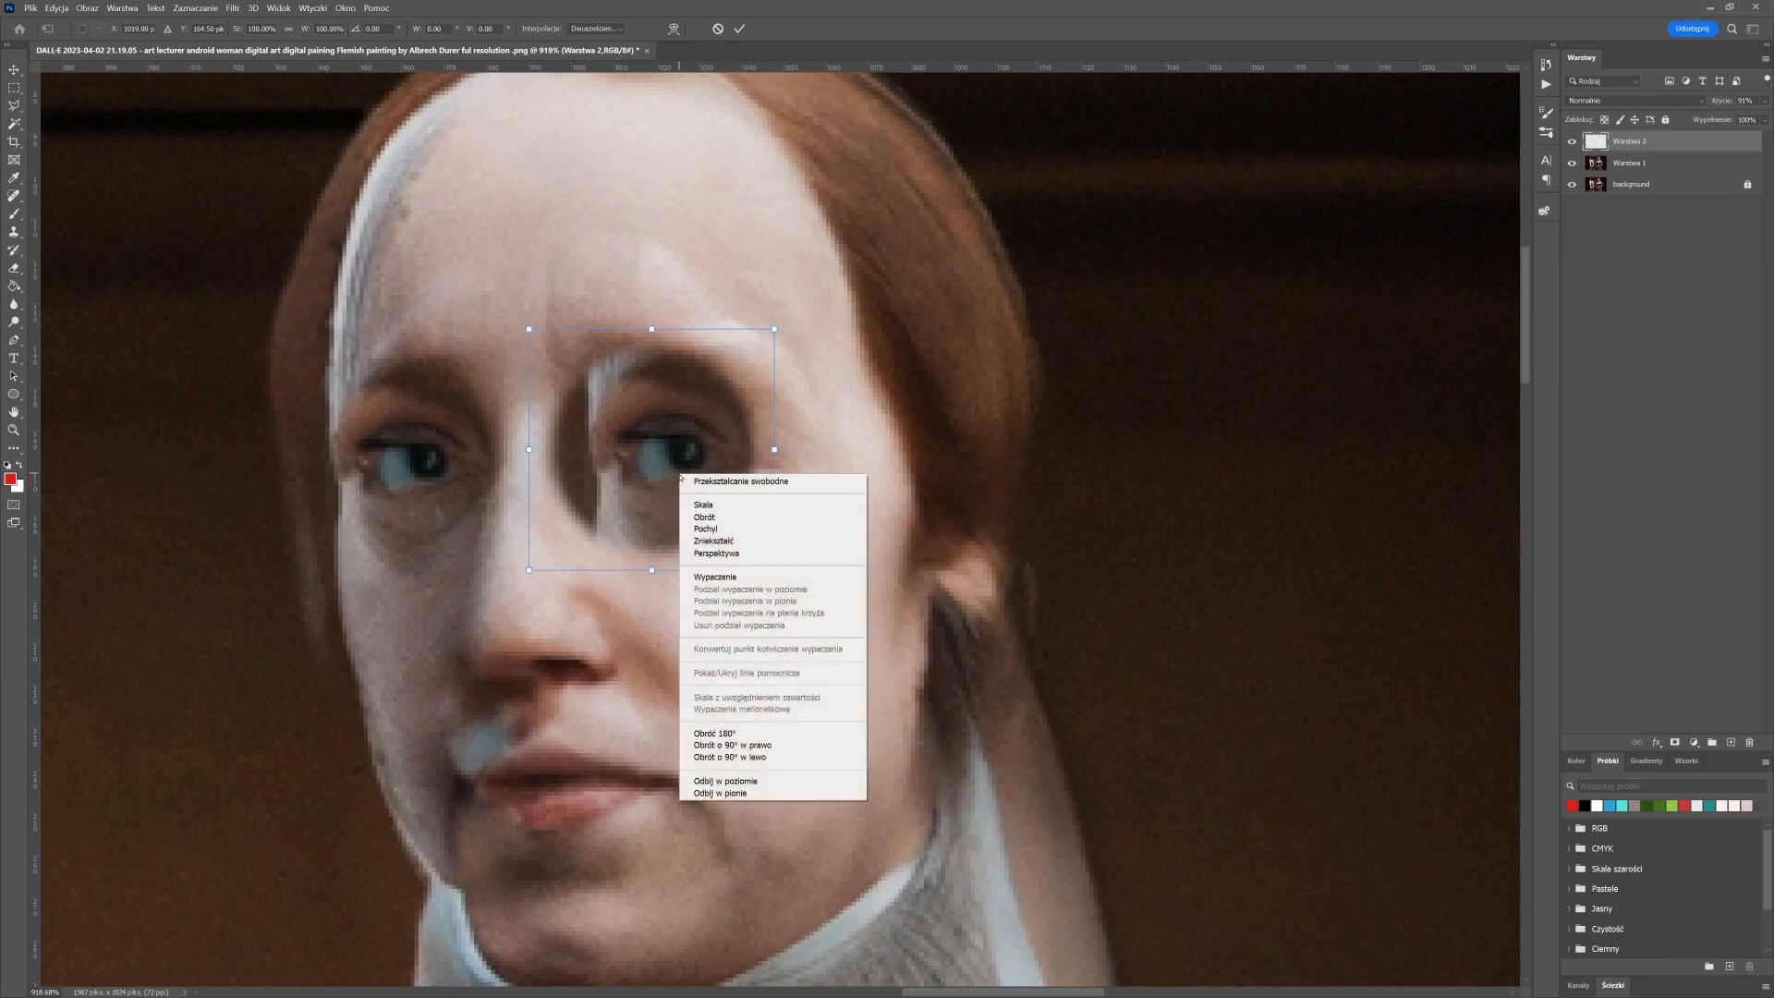
left_click(781, 782)
mouse_move(658, 475)
left_mouse_down()
mouse_move(829, 518)
mouse_move(849, 505)
mouse_move(673, 468)
left_mouse_up()
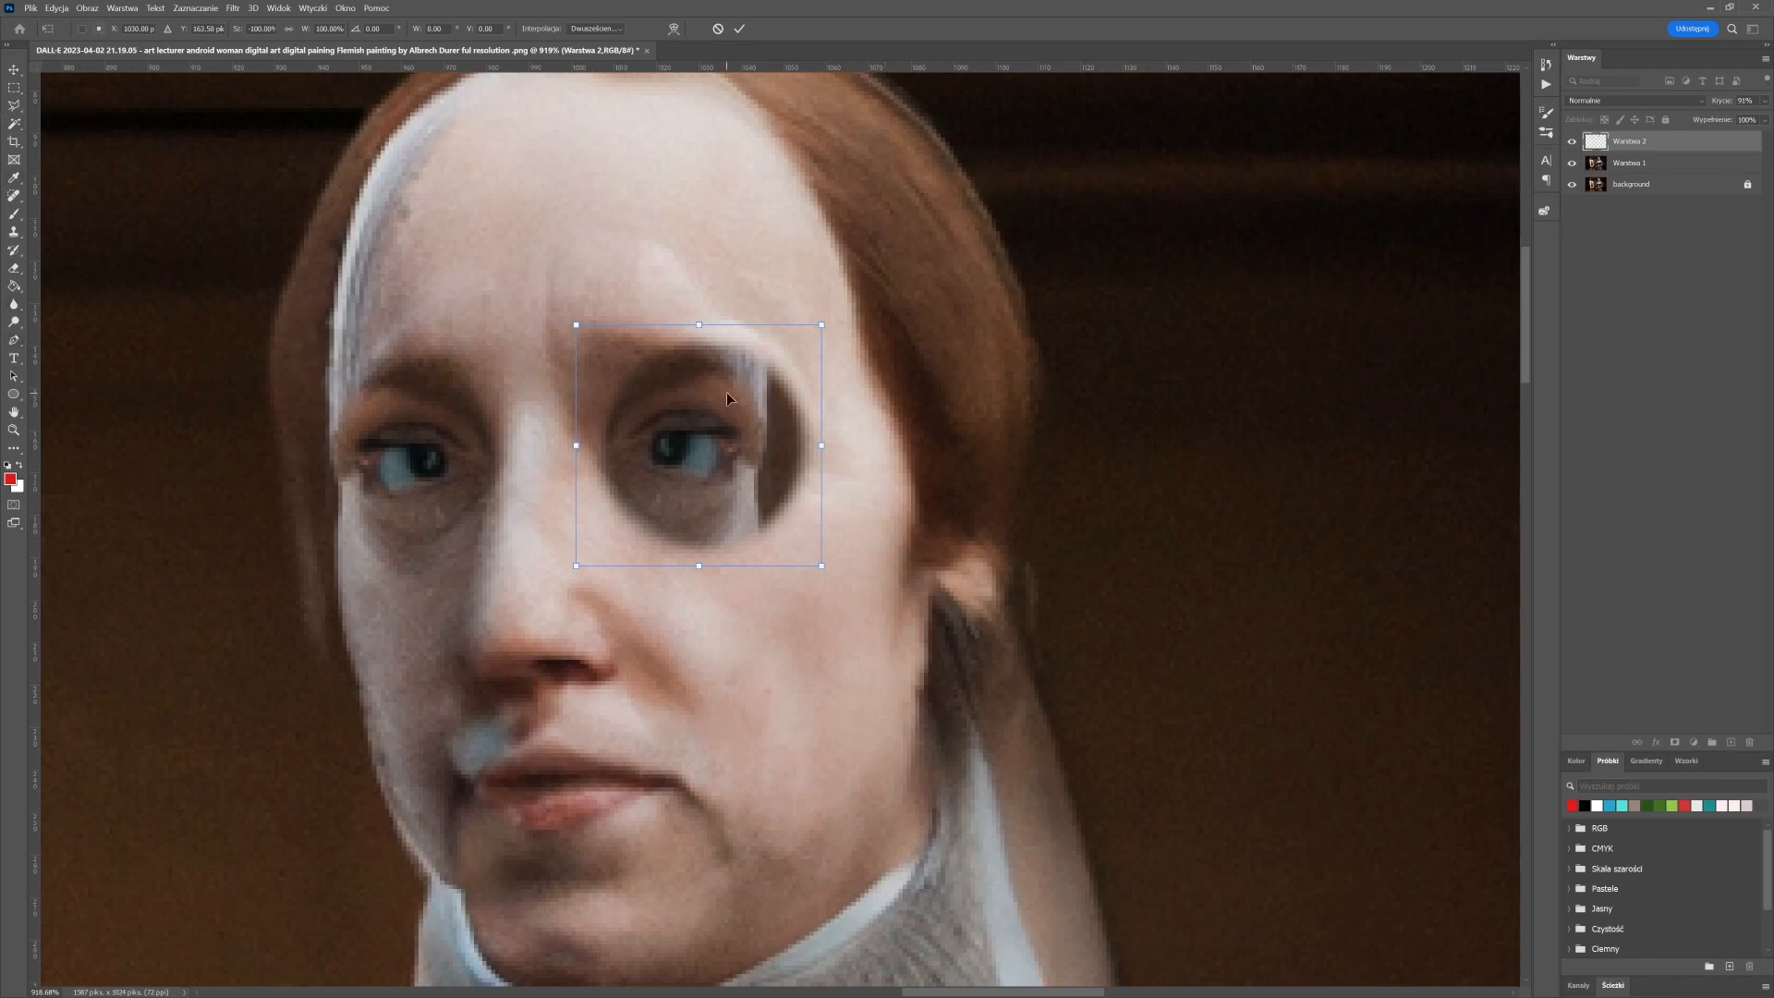
scroll(828, 440, "up", 3)
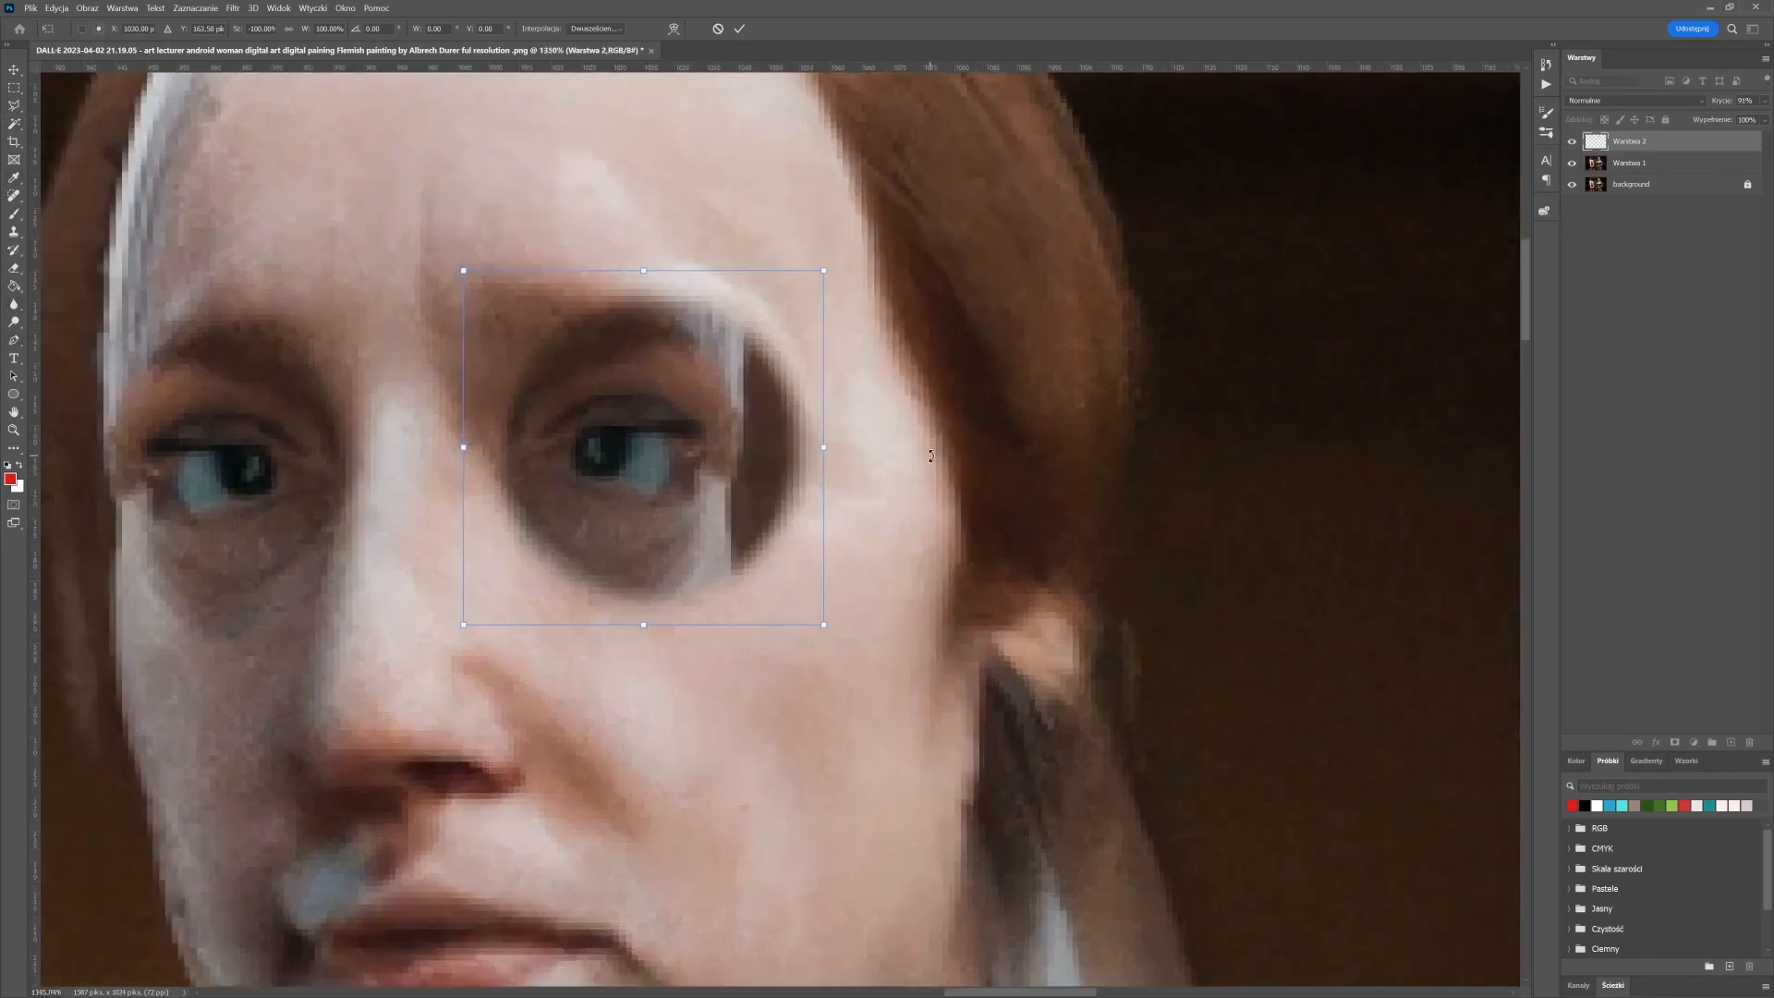
key("Return")
mouse_move(684, 496)
left_mouse_down()
mouse_move(804, 517)
mouse_move(656, 506)
mouse_move(669, 496)
left_mouse_up()
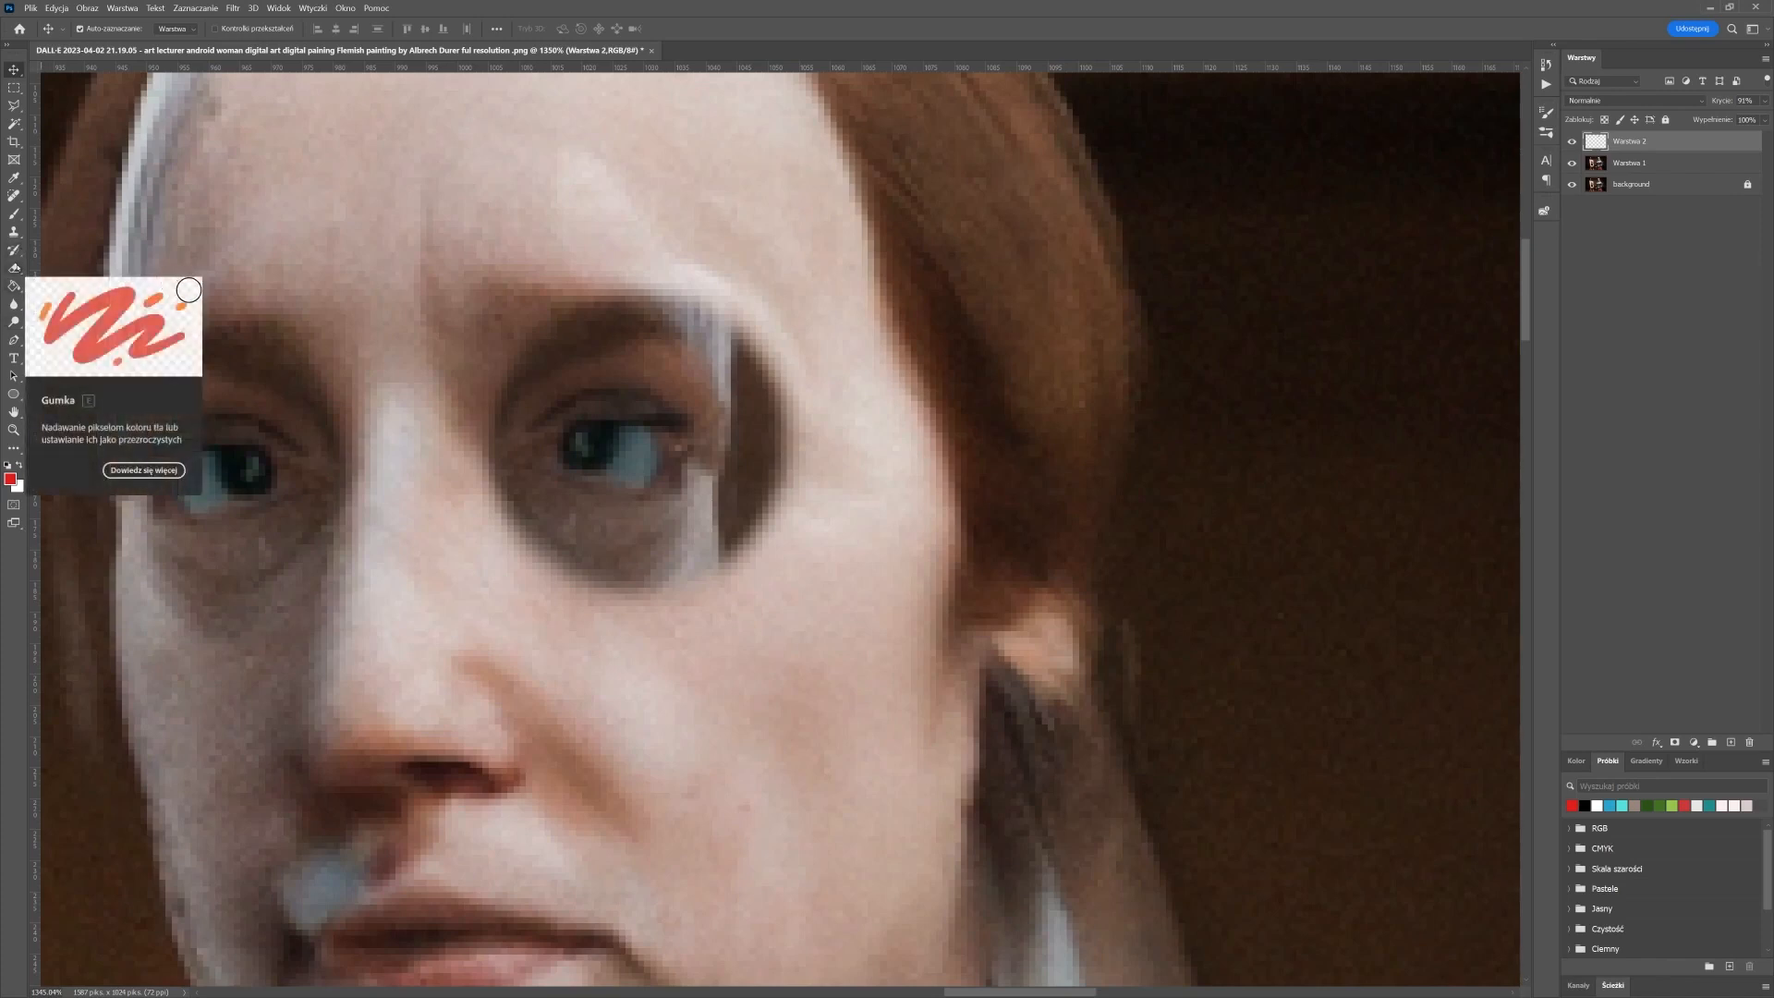
Erase the dark surroundings of the cloned eye patch, leaving only the eye, and nudge it into the eye socket
left_click(14, 268)
left_click_drag(532, 373, 482, 410)
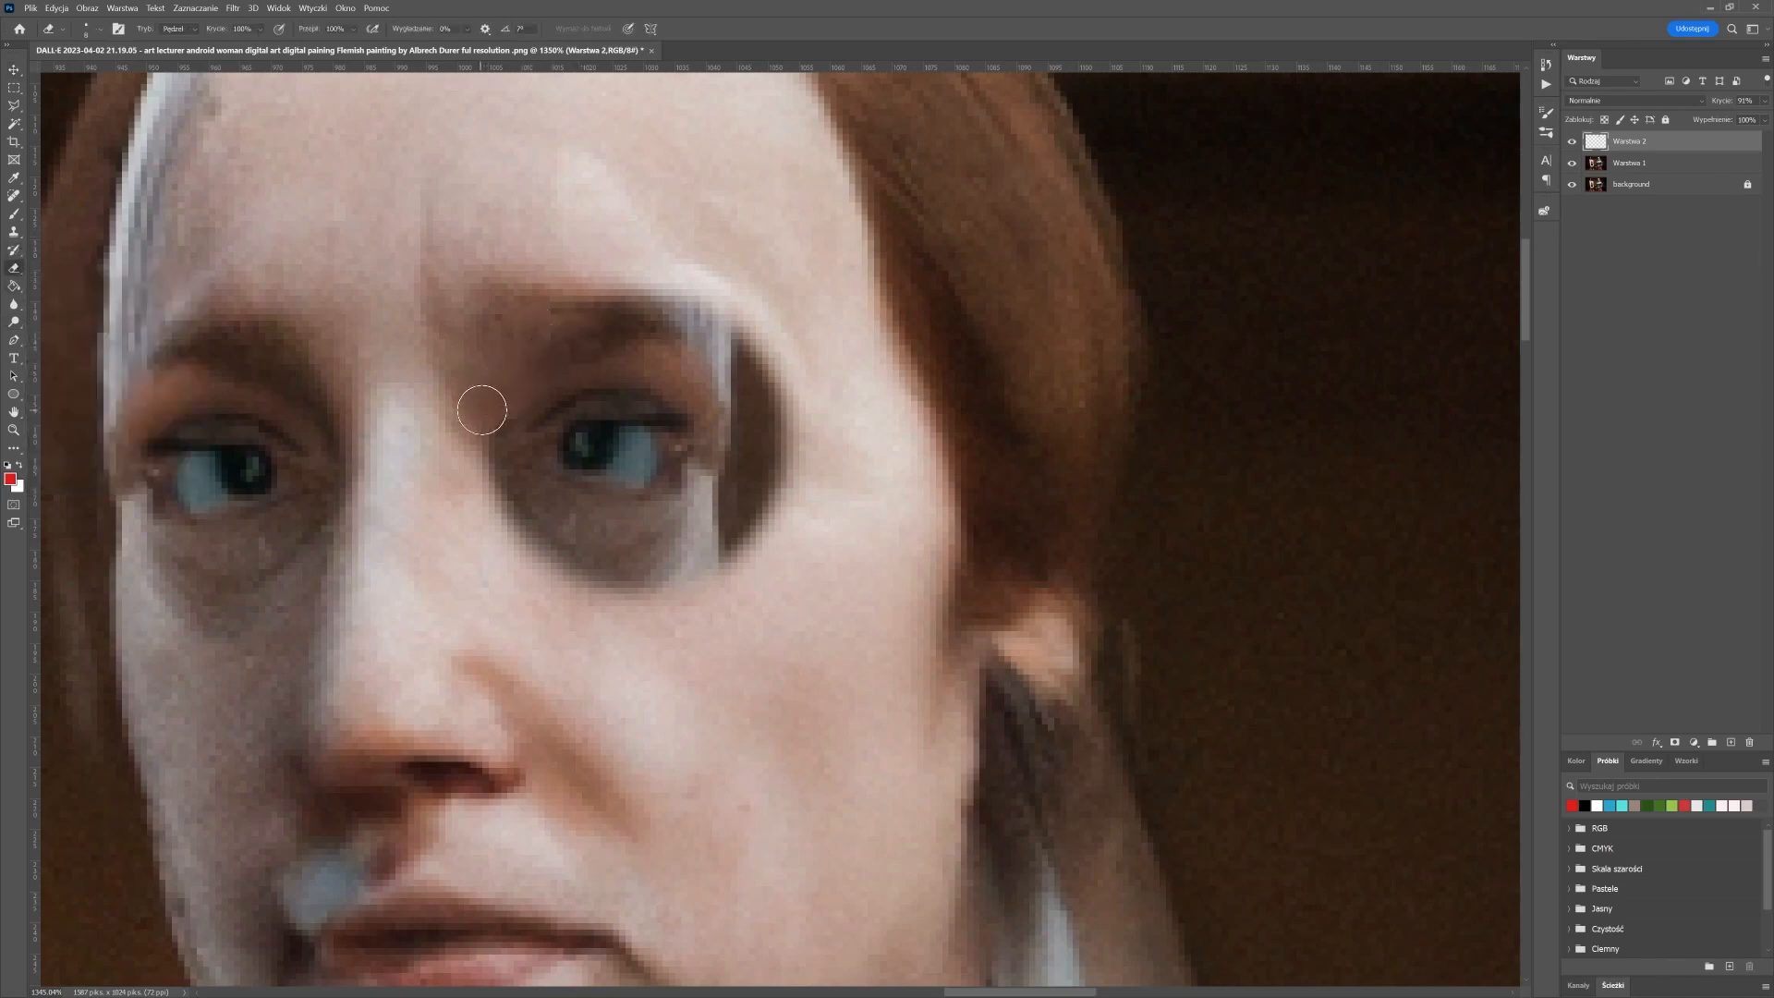
mouse_move(599, 329)
left_mouse_down()
mouse_move(685, 309)
mouse_move(649, 325)
mouse_move(631, 307)
mouse_move(680, 337)
mouse_move(752, 335)
mouse_move(725, 343)
mouse_move(773, 454)
mouse_move(755, 476)
mouse_move(742, 419)
mouse_move(764, 505)
mouse_move(736, 536)
mouse_move(725, 519)
mouse_move(761, 459)
mouse_move(651, 572)
mouse_move(532, 563)
mouse_move(490, 541)
mouse_move(550, 563)
mouse_move(558, 545)
mouse_move(510, 500)
mouse_move(579, 531)
mouse_move(487, 477)
mouse_move(499, 412)
left_mouse_up()
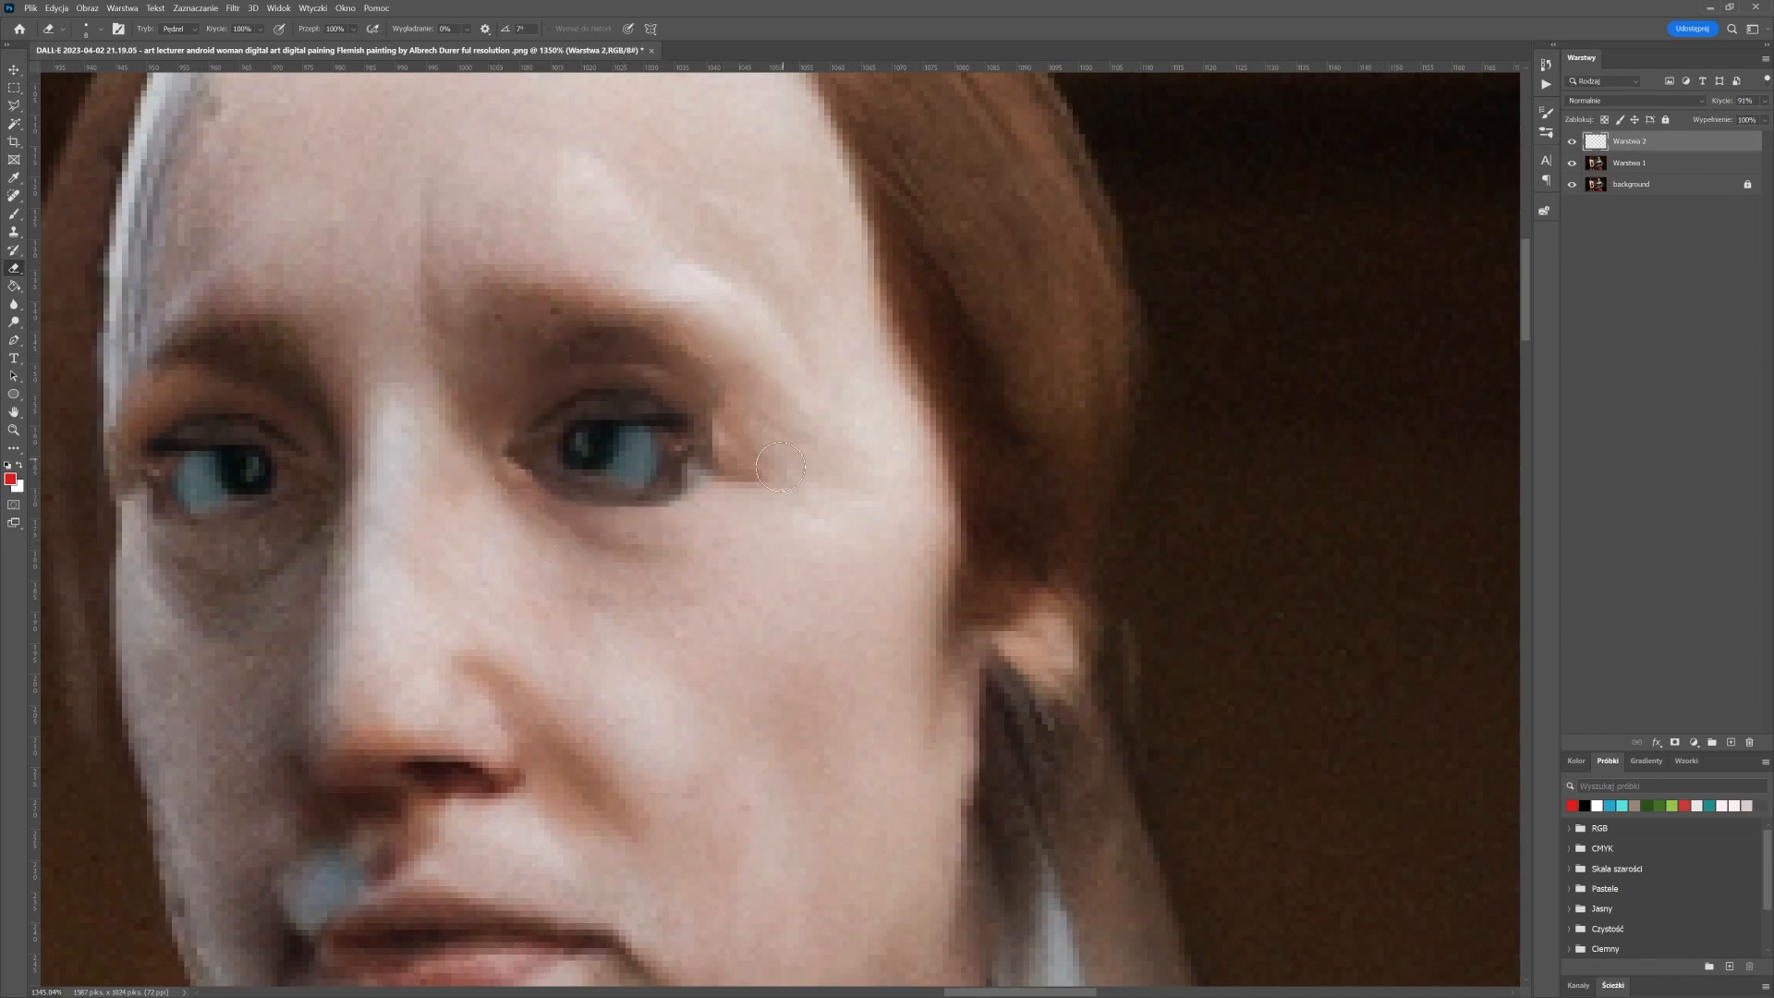
key("v")
mouse_move(605, 451)
left_mouse_down()
mouse_move(672, 490)
mouse_move(577, 441)
mouse_move(593, 443)
left_mouse_up()
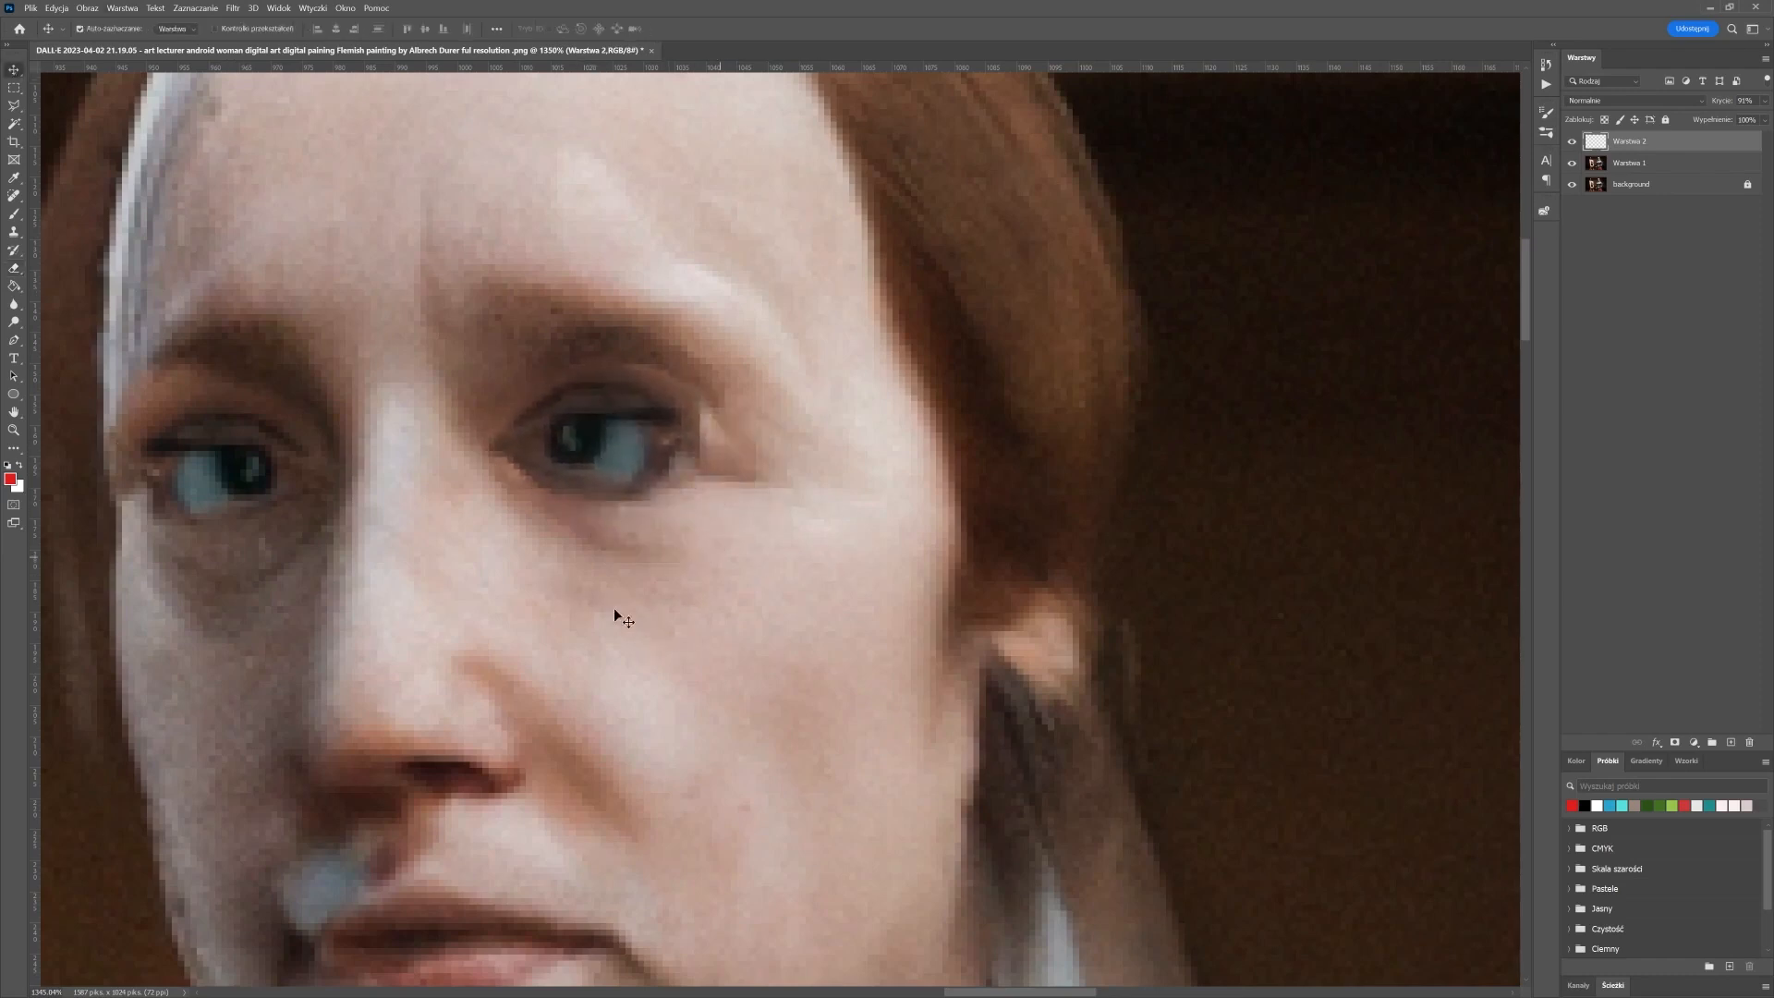
Hide Warstwa 1 and the background to isolate the eye, and add an empty layer at the bottom of the stack
left_click(1572, 163)
left_click(1572, 184)
key("e")
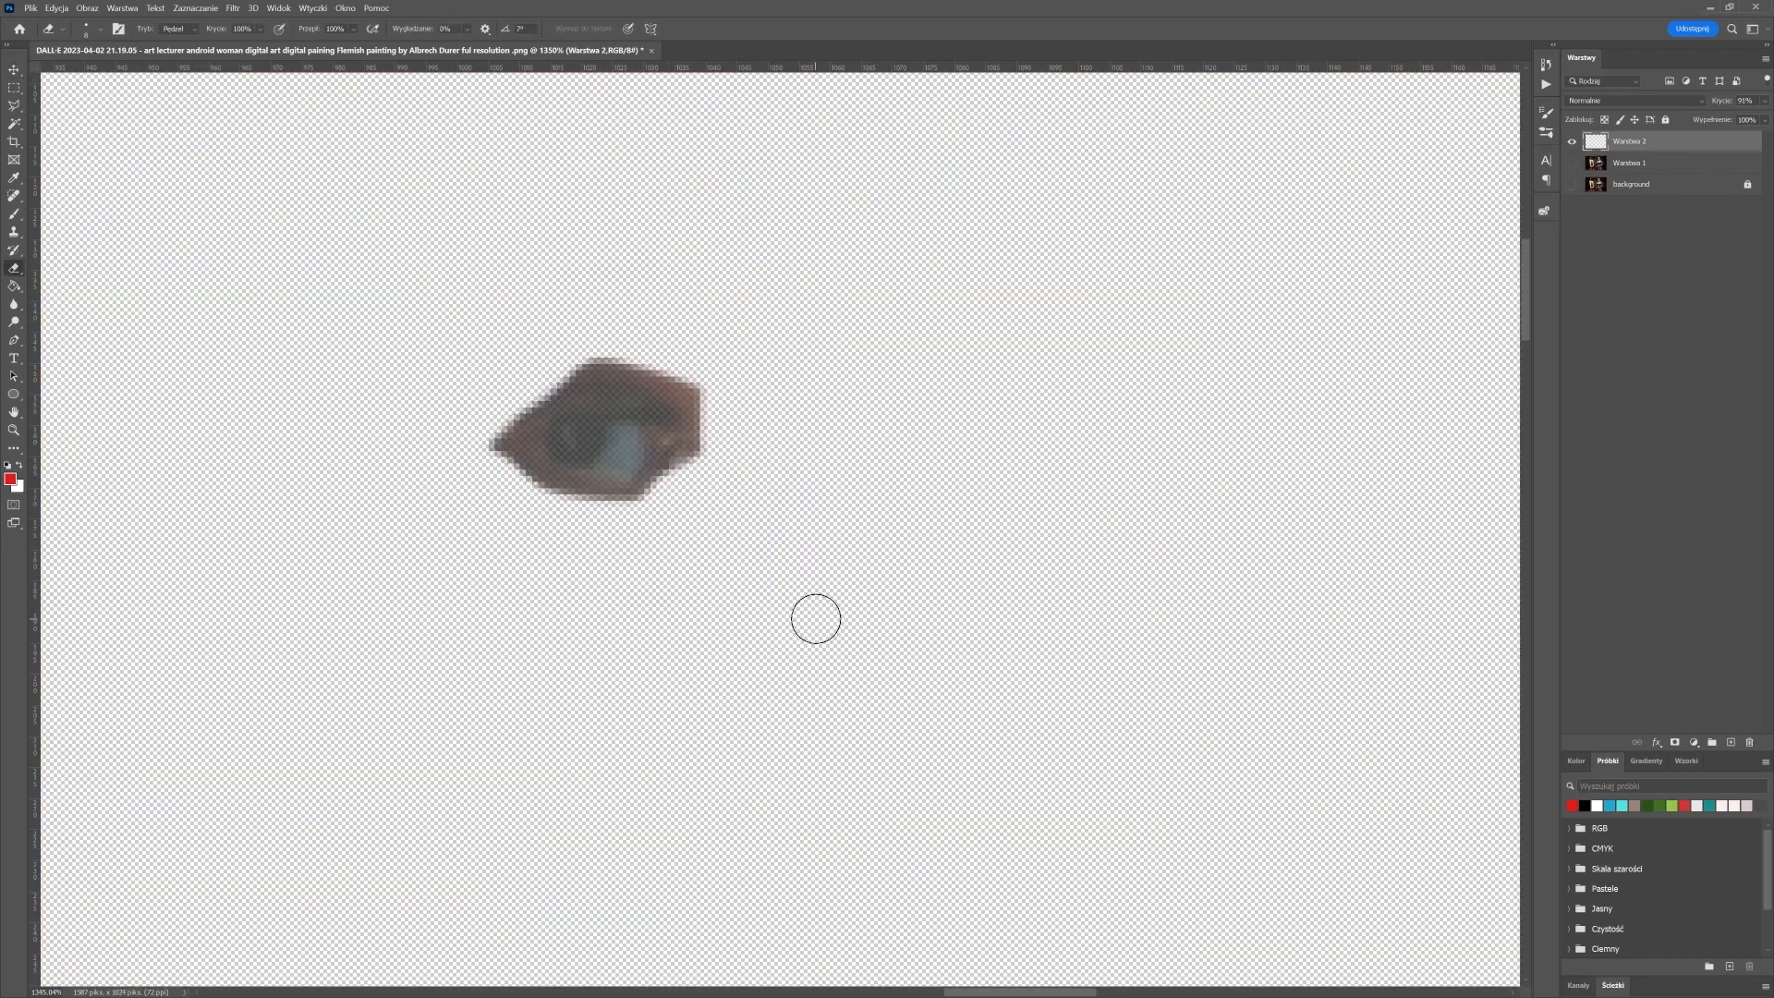
left_click(1727, 742)
left_click_drag(1634, 150, 1656, 233)
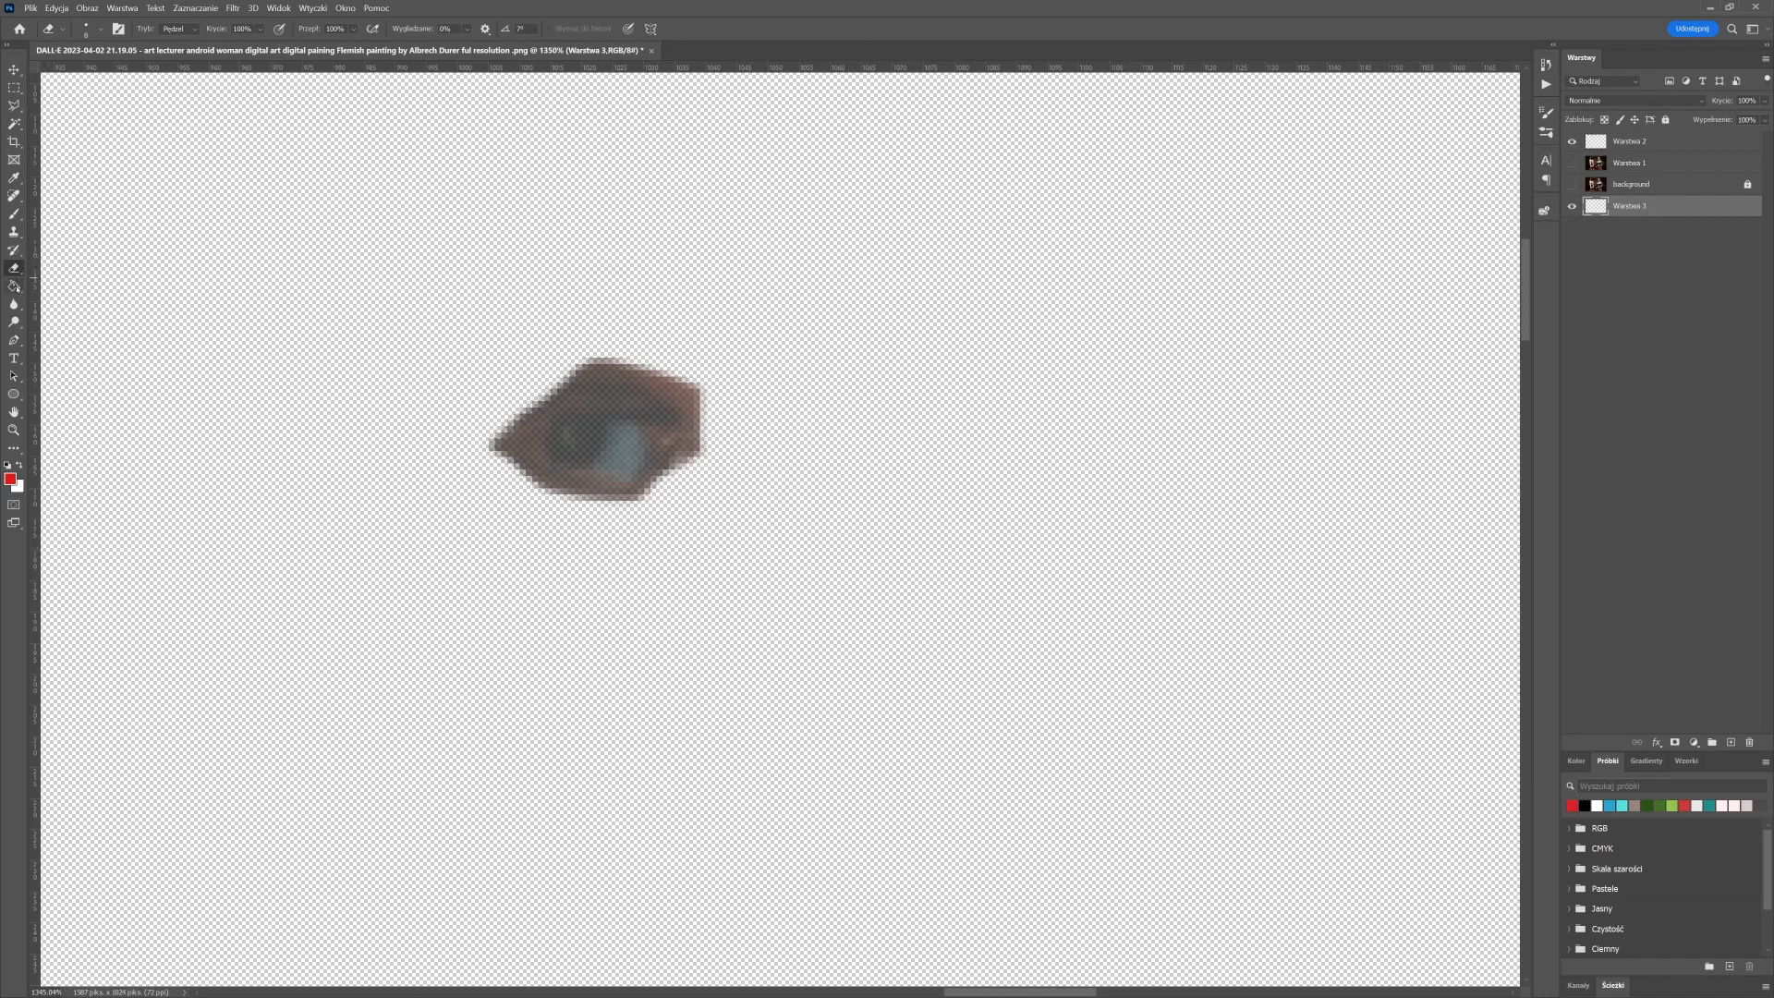
Fill the empty bottom layer with solid red so the isolated eye patch stands out against it
left_click(15, 286)
left_click(618, 739)
scroll(902, 556, "down", 5)
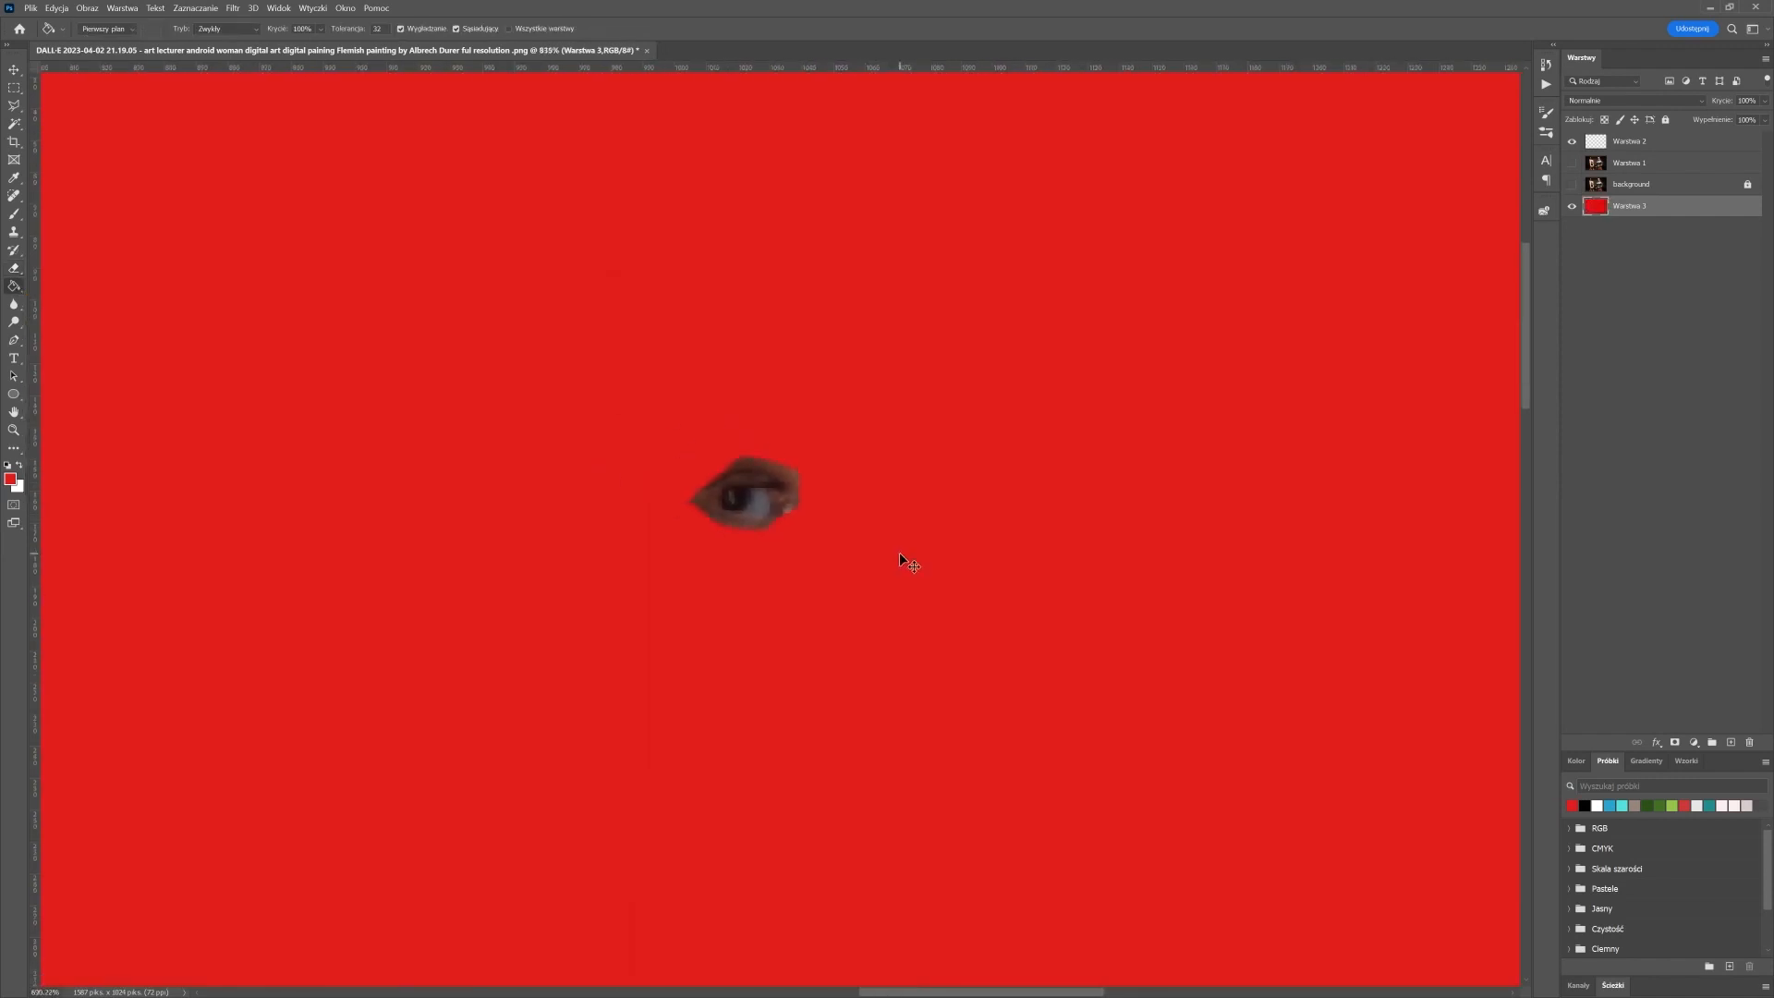
scroll(941, 573, "down", 1)
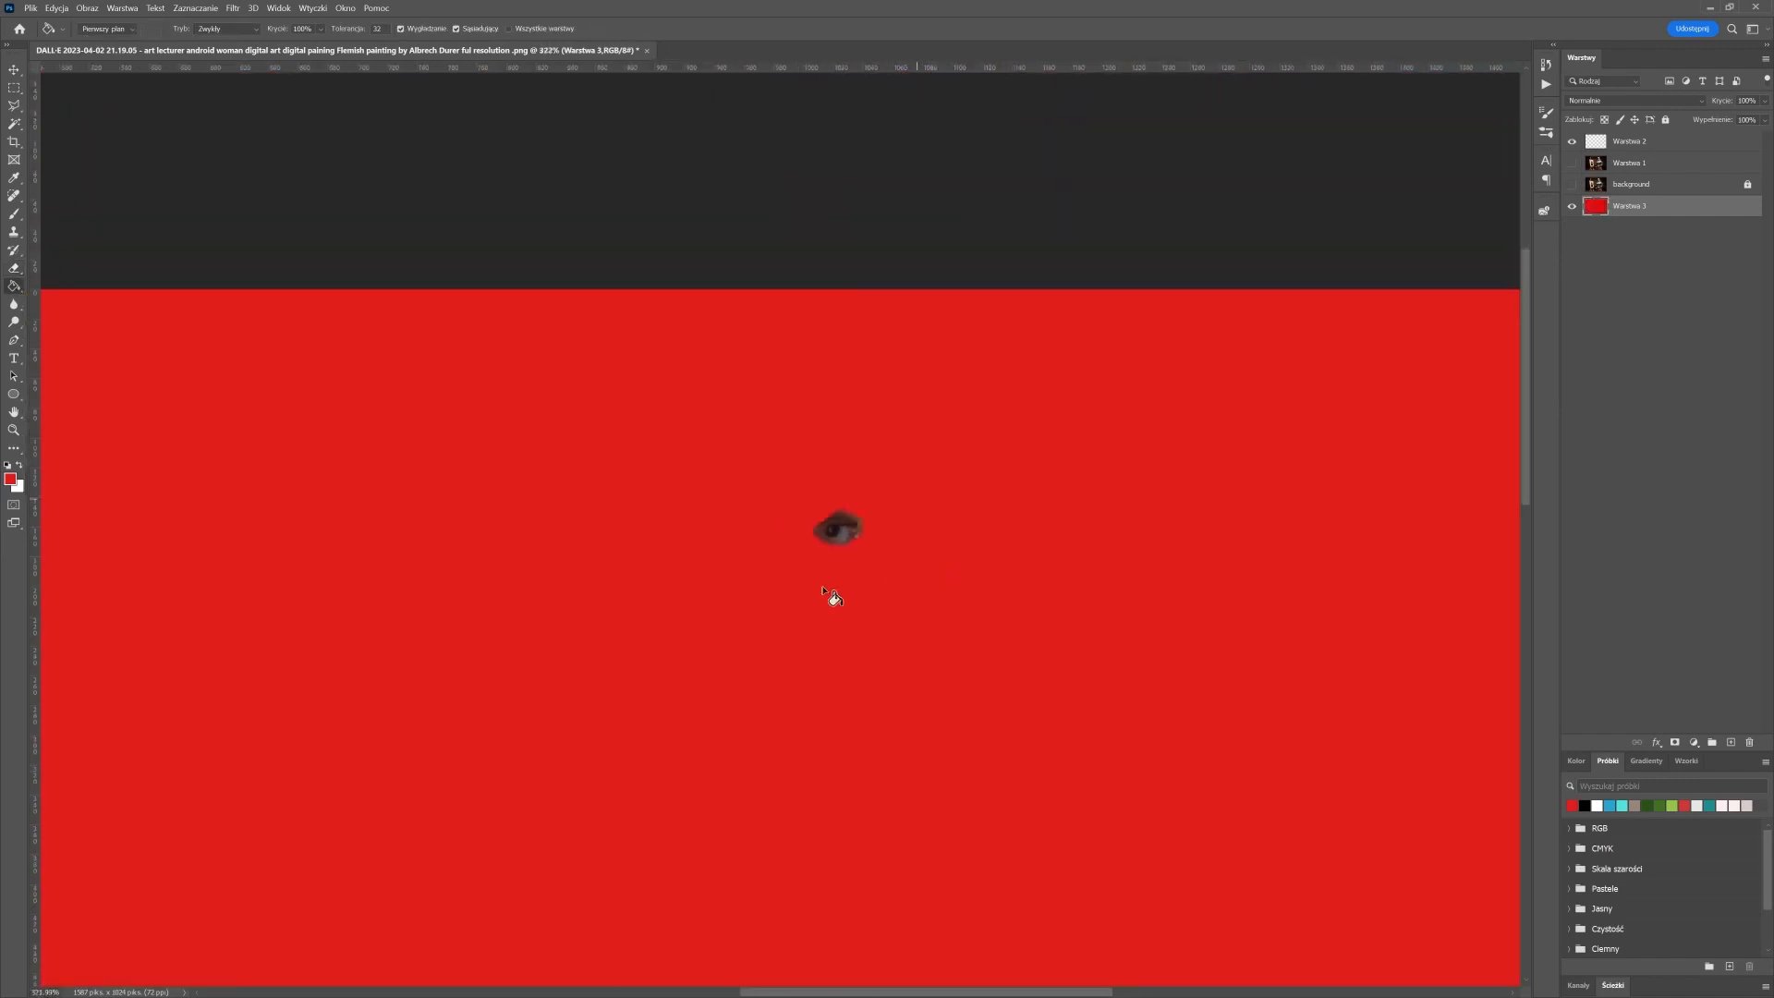
Rename the red layer "fill color" and lock it
double_click(1635, 207)
type("fill color")
key("Return")
left_click(1665, 120)
left_click(1568, 163)
left_click(1568, 164)
left_click(1570, 145)
left_click(1570, 144)
Erase the excess skin along the upper right edge of the eye patch on Warstwa 2
scroll(938, 439, "up", 6)
scroll(881, 598, "up", 10)
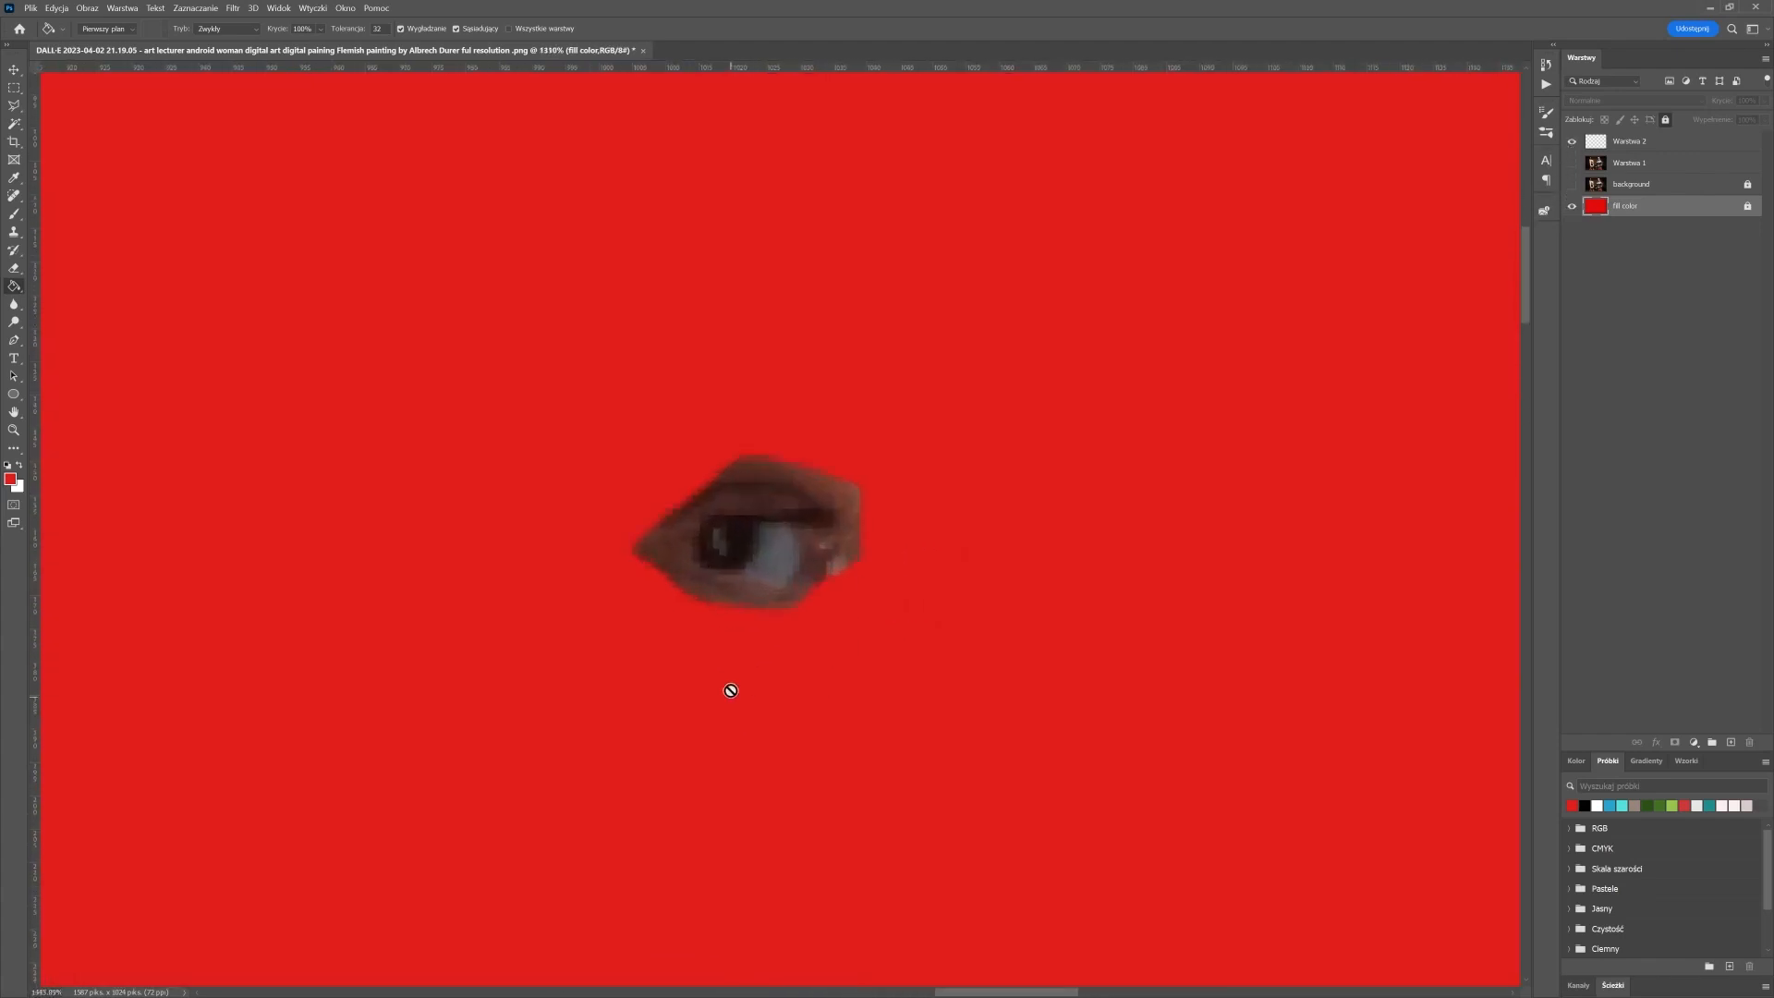
left_click(1641, 141)
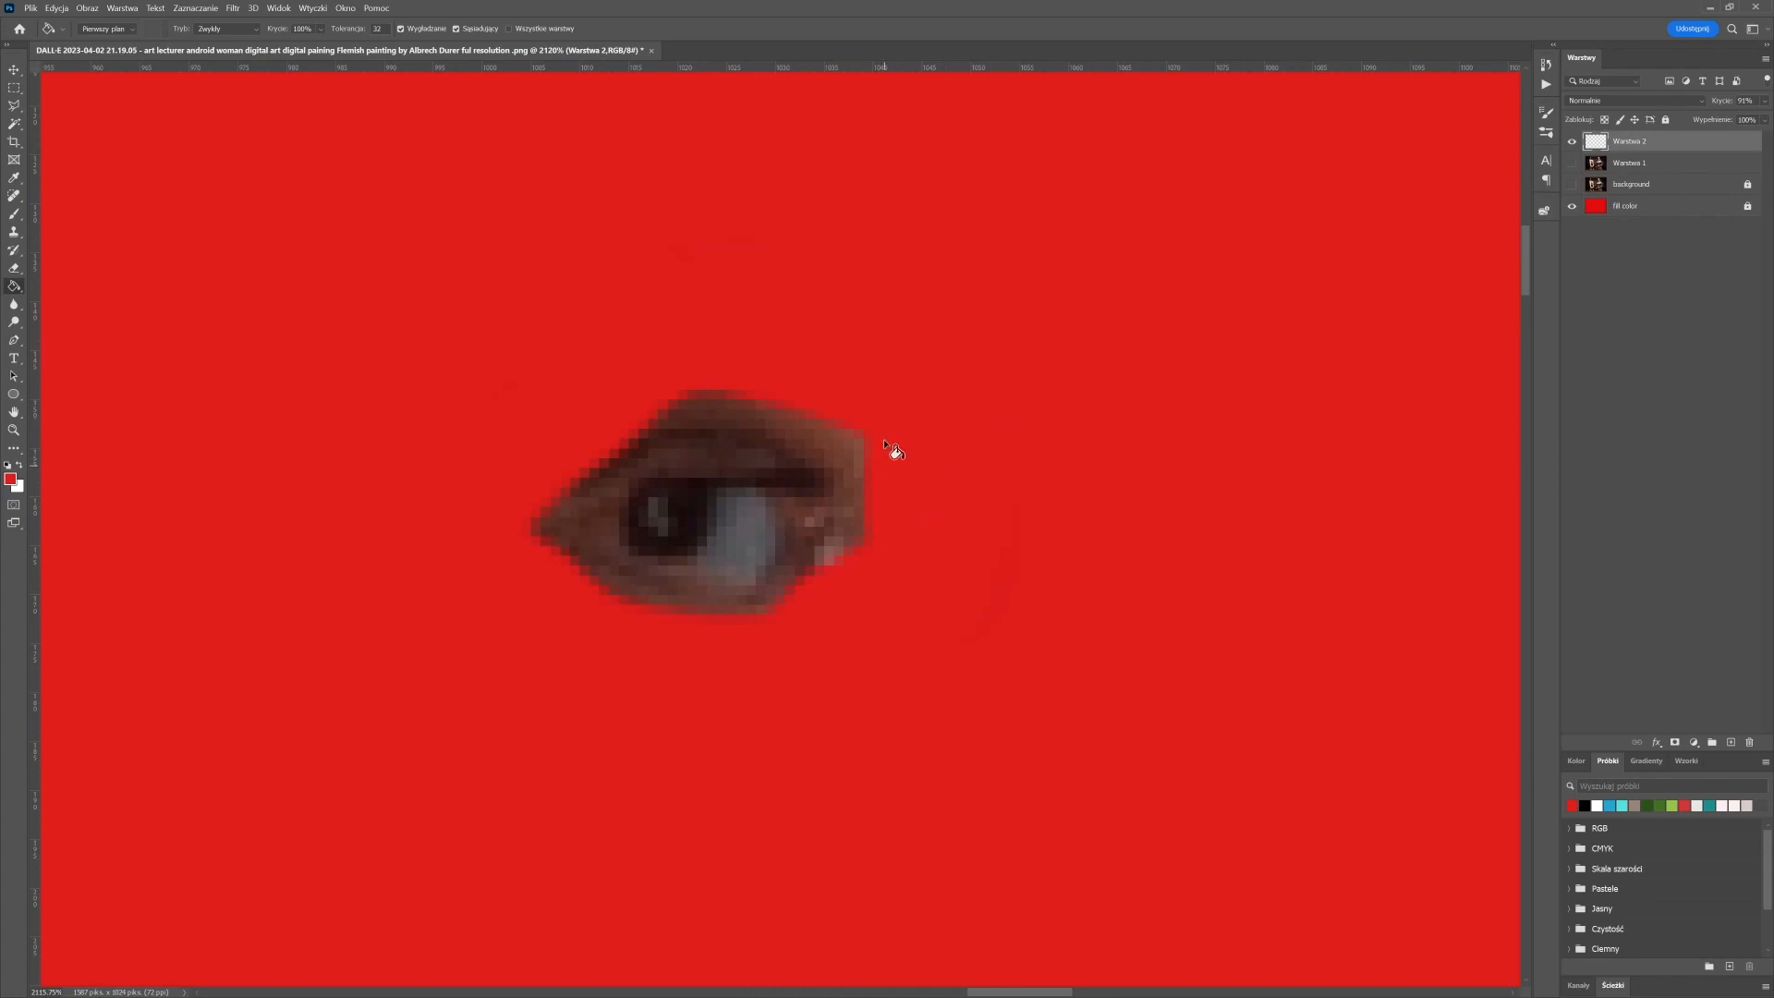
key("e")
mouse_move(845, 407)
left_mouse_down()
mouse_move(736, 364)
mouse_move(768, 377)
left_mouse_up()
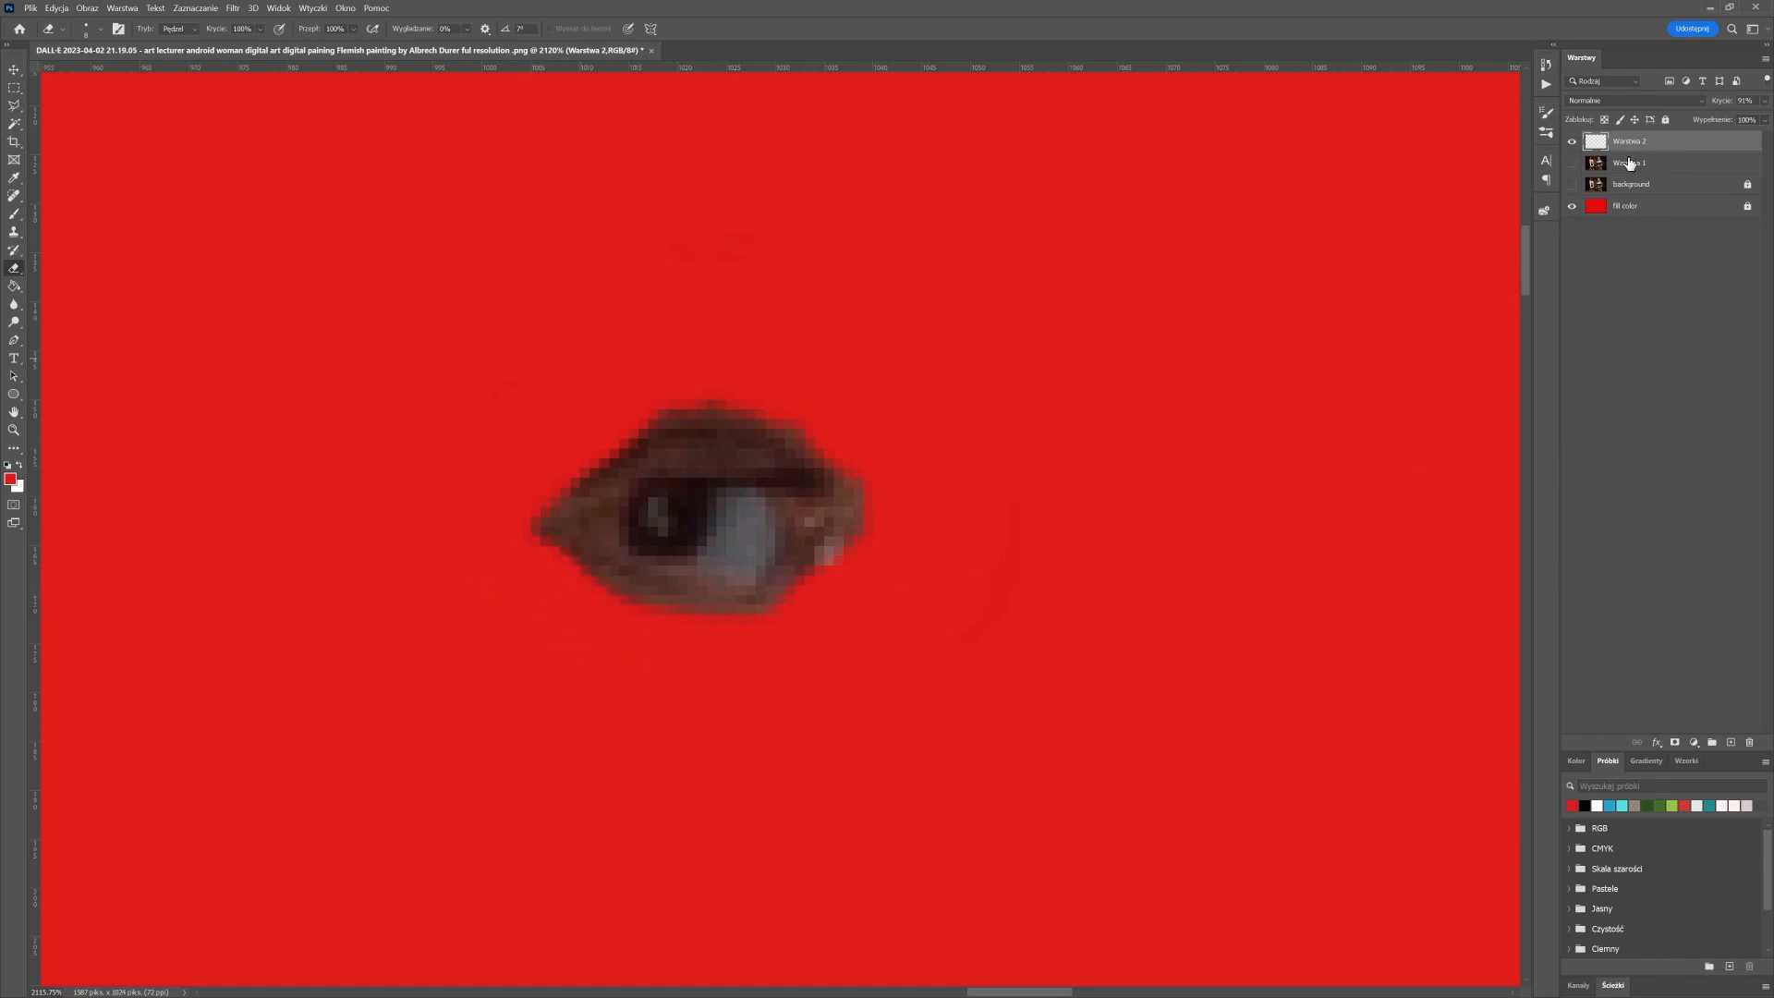
Show Warstwa 1 again and nudge the trimmed eye patch into place over the original eye
left_click(1571, 164)
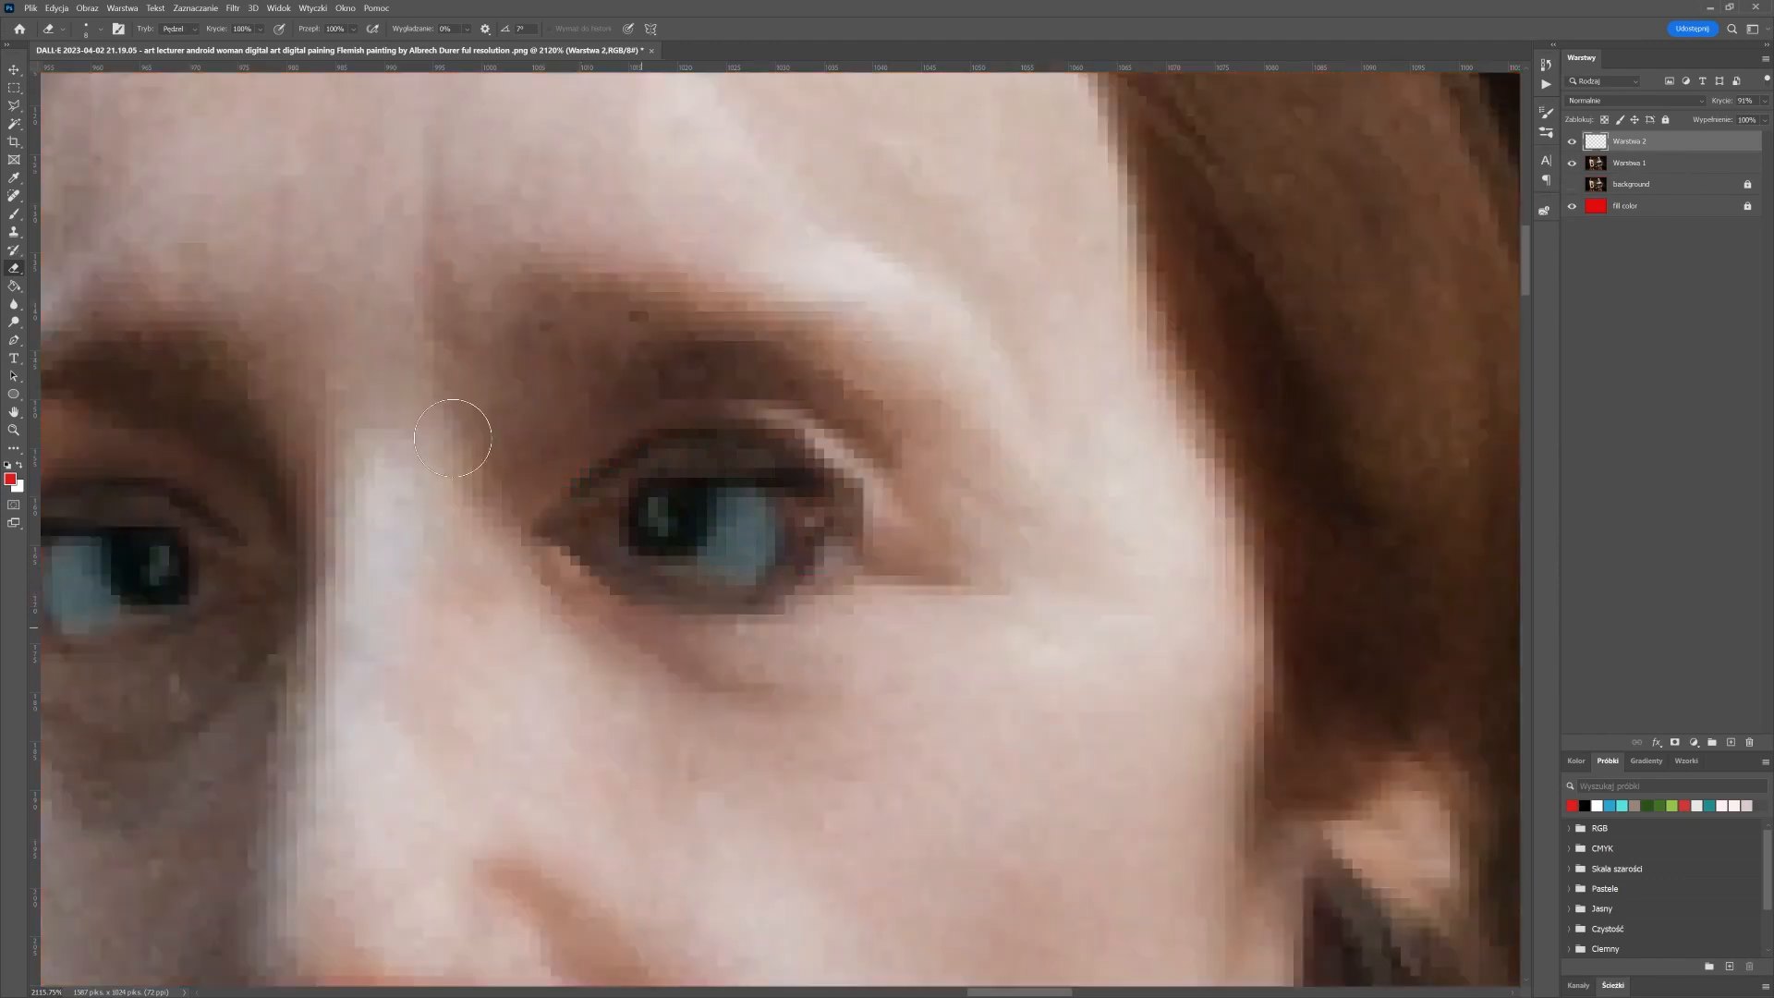
left_click(14, 70)
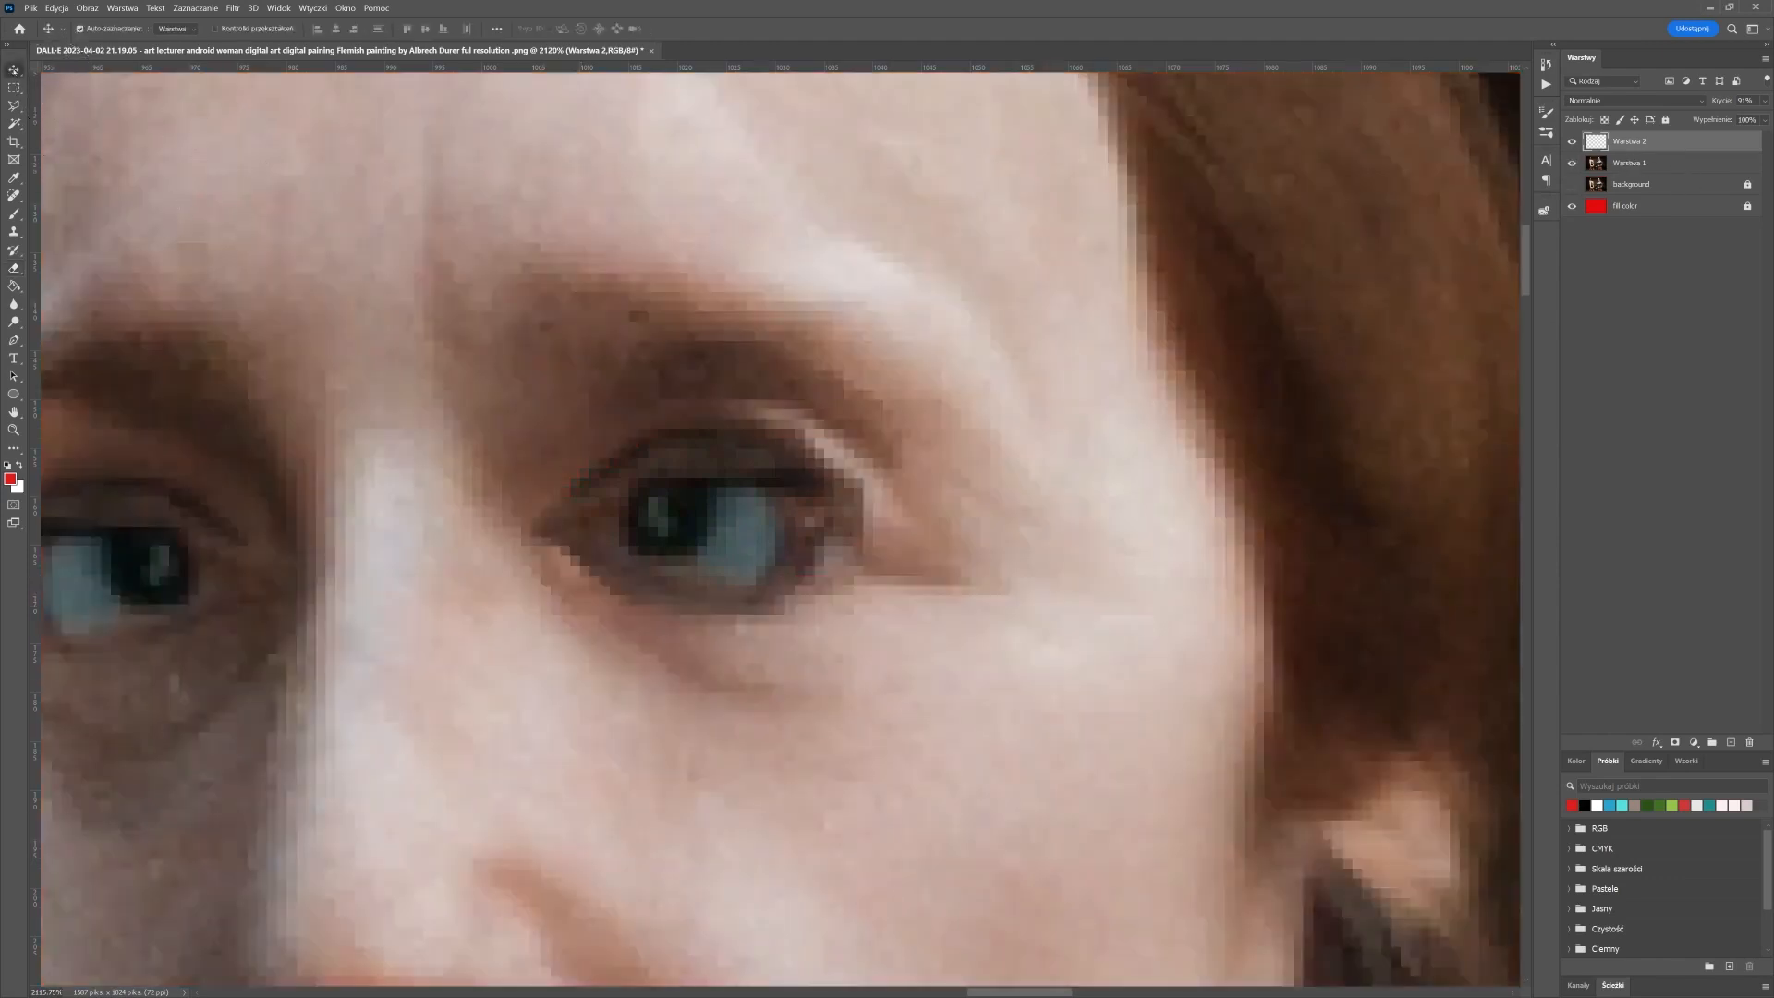
left_click_drag(846, 542, 781, 511)
scroll(944, 485, "down", 3)
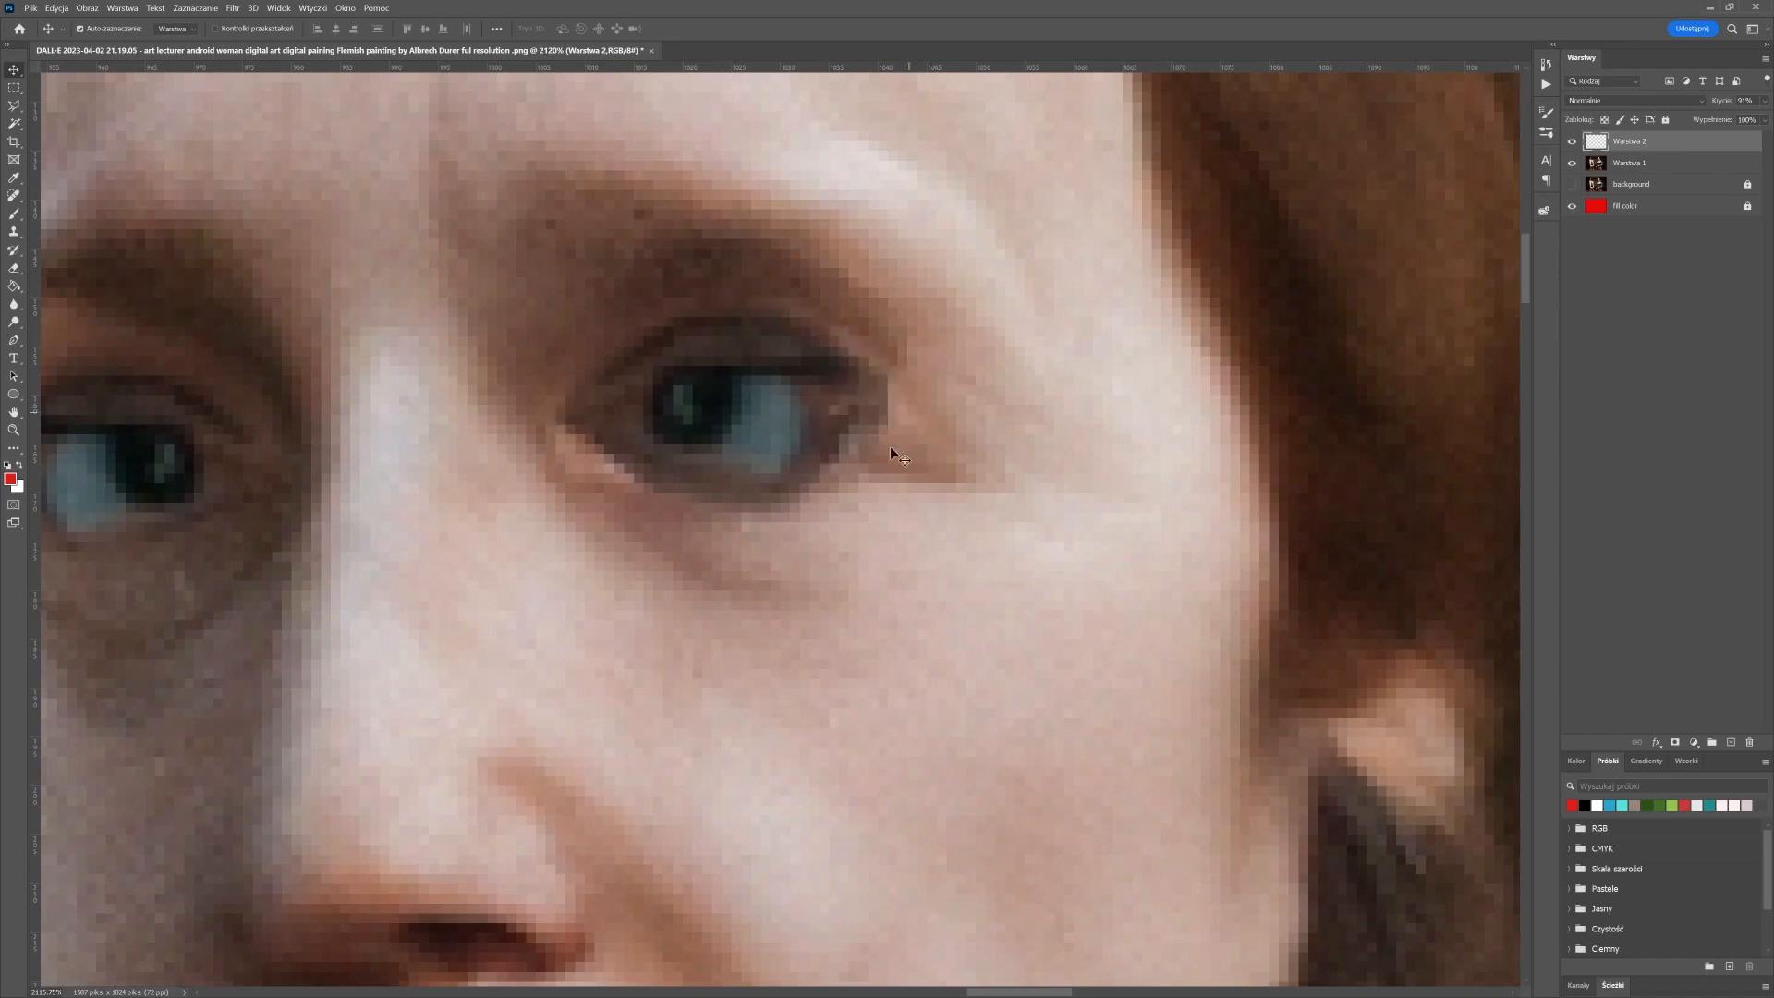
scroll(745, 453, "down", 3)
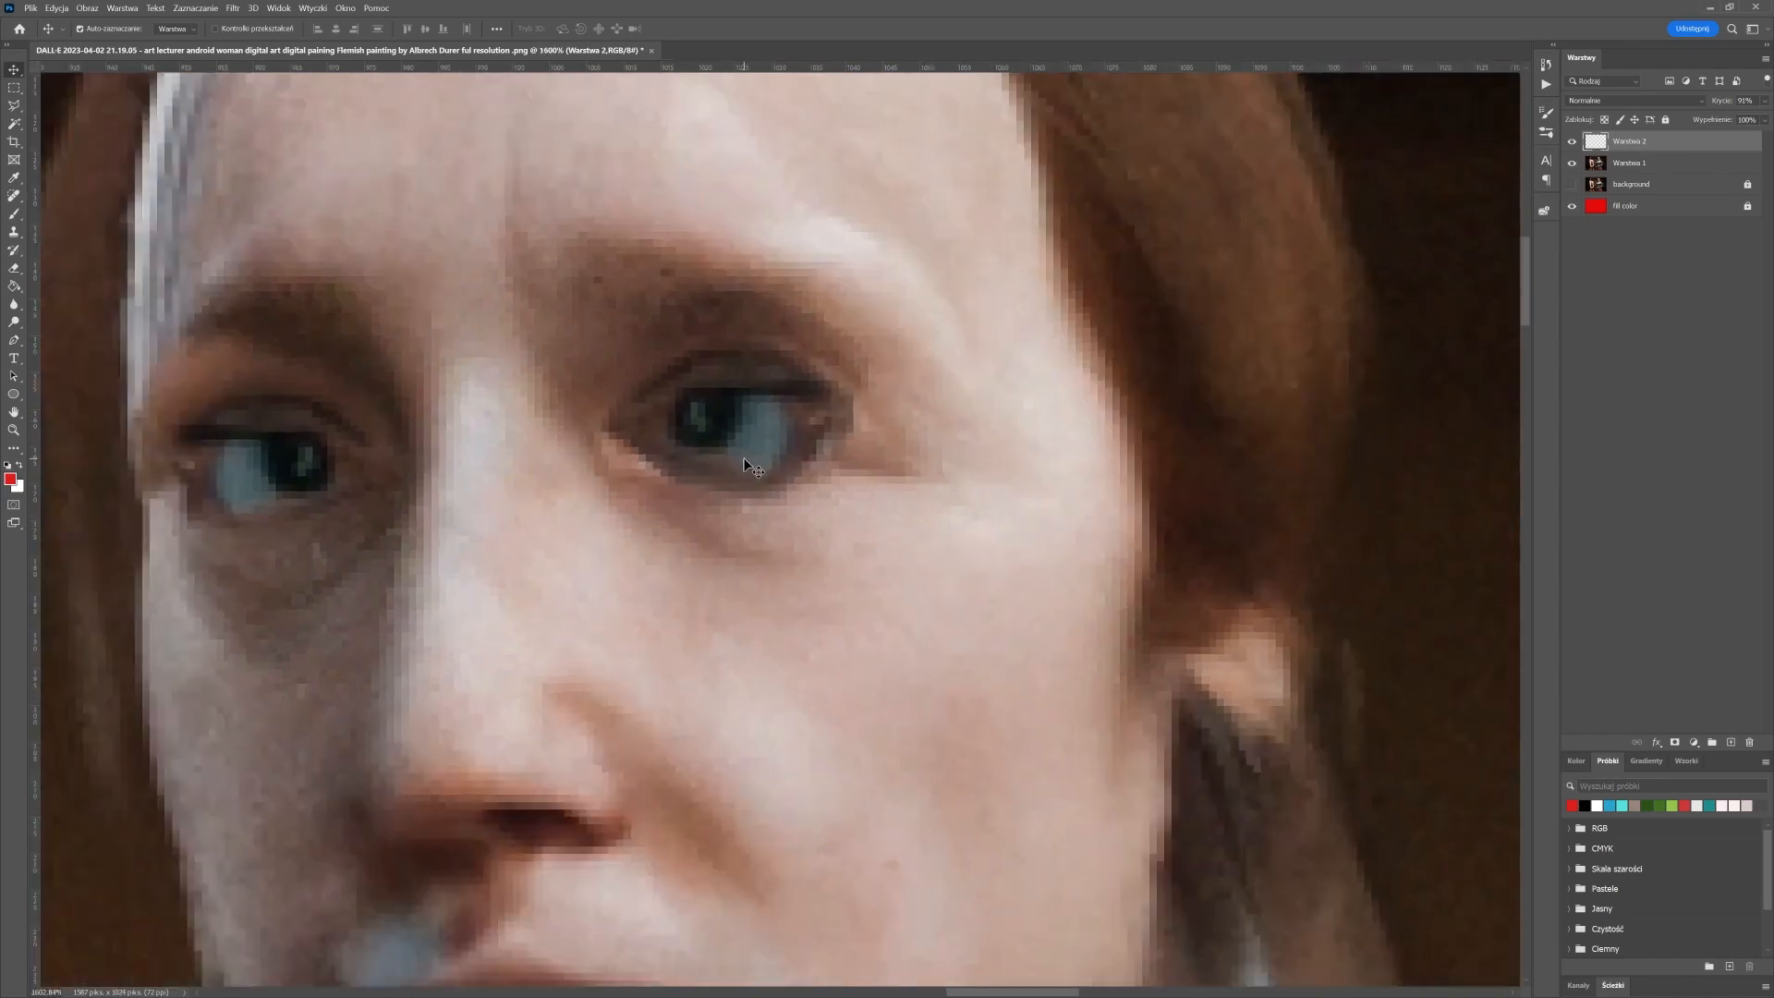
left_click(86, 8)
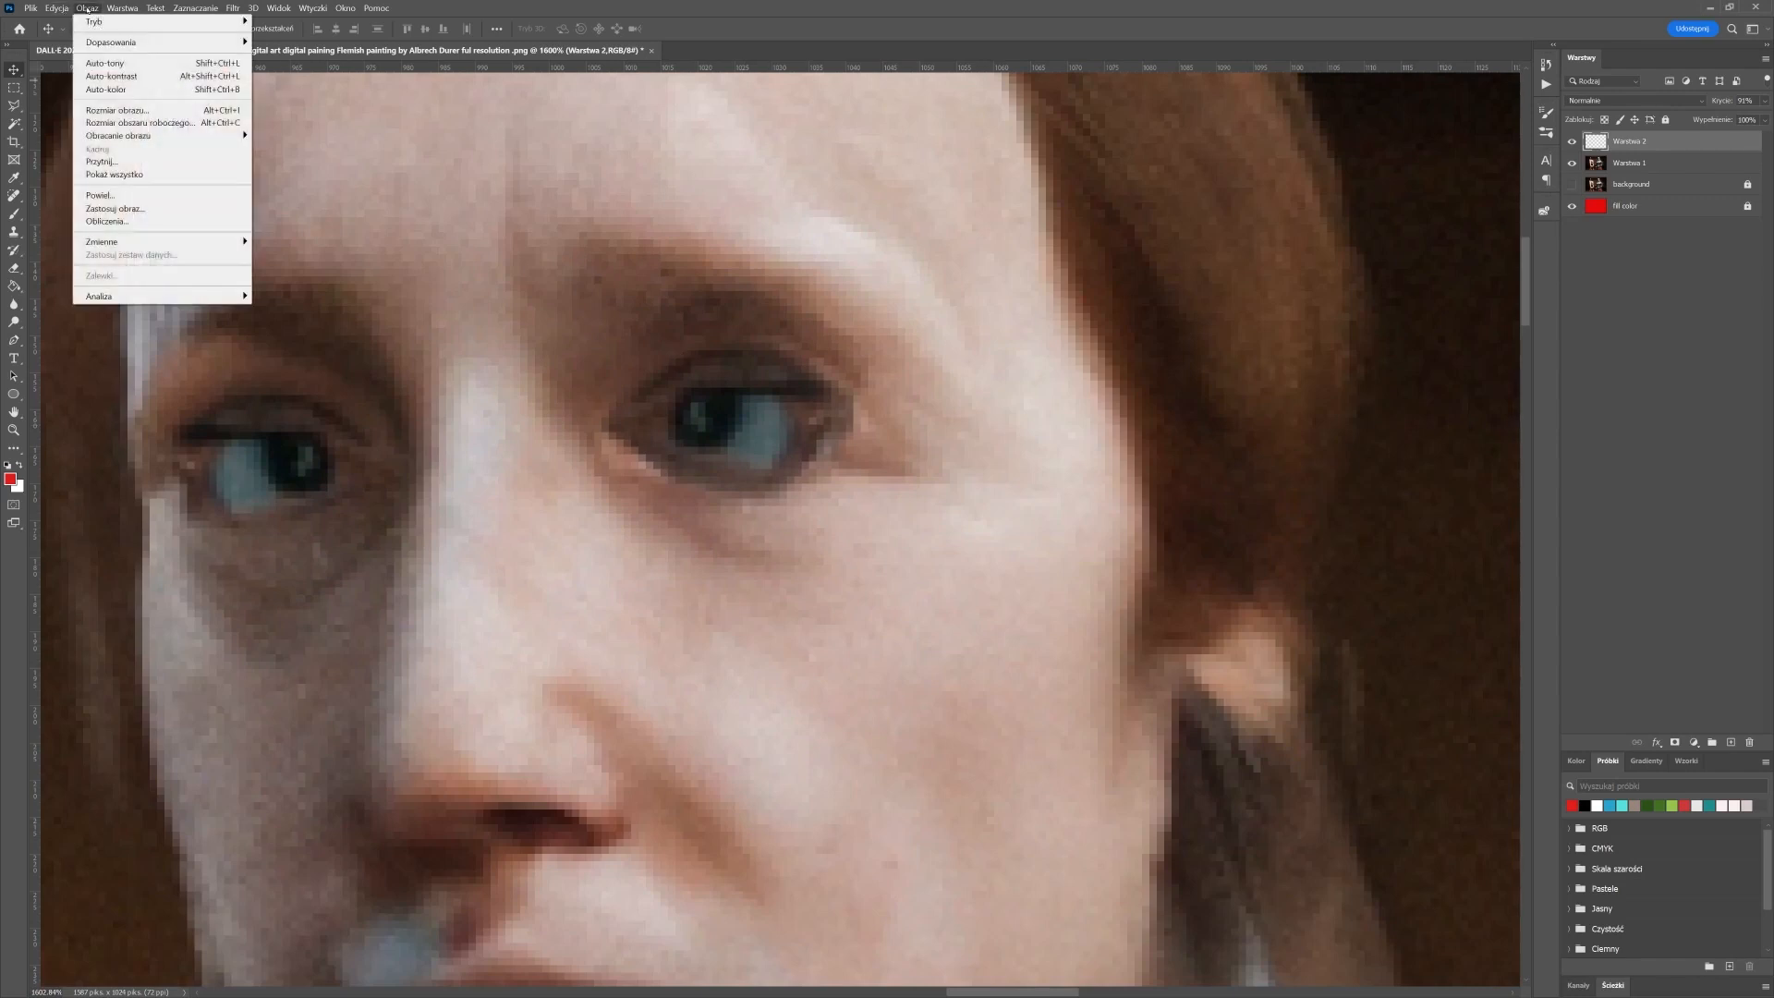
mouse_move(111, 42)
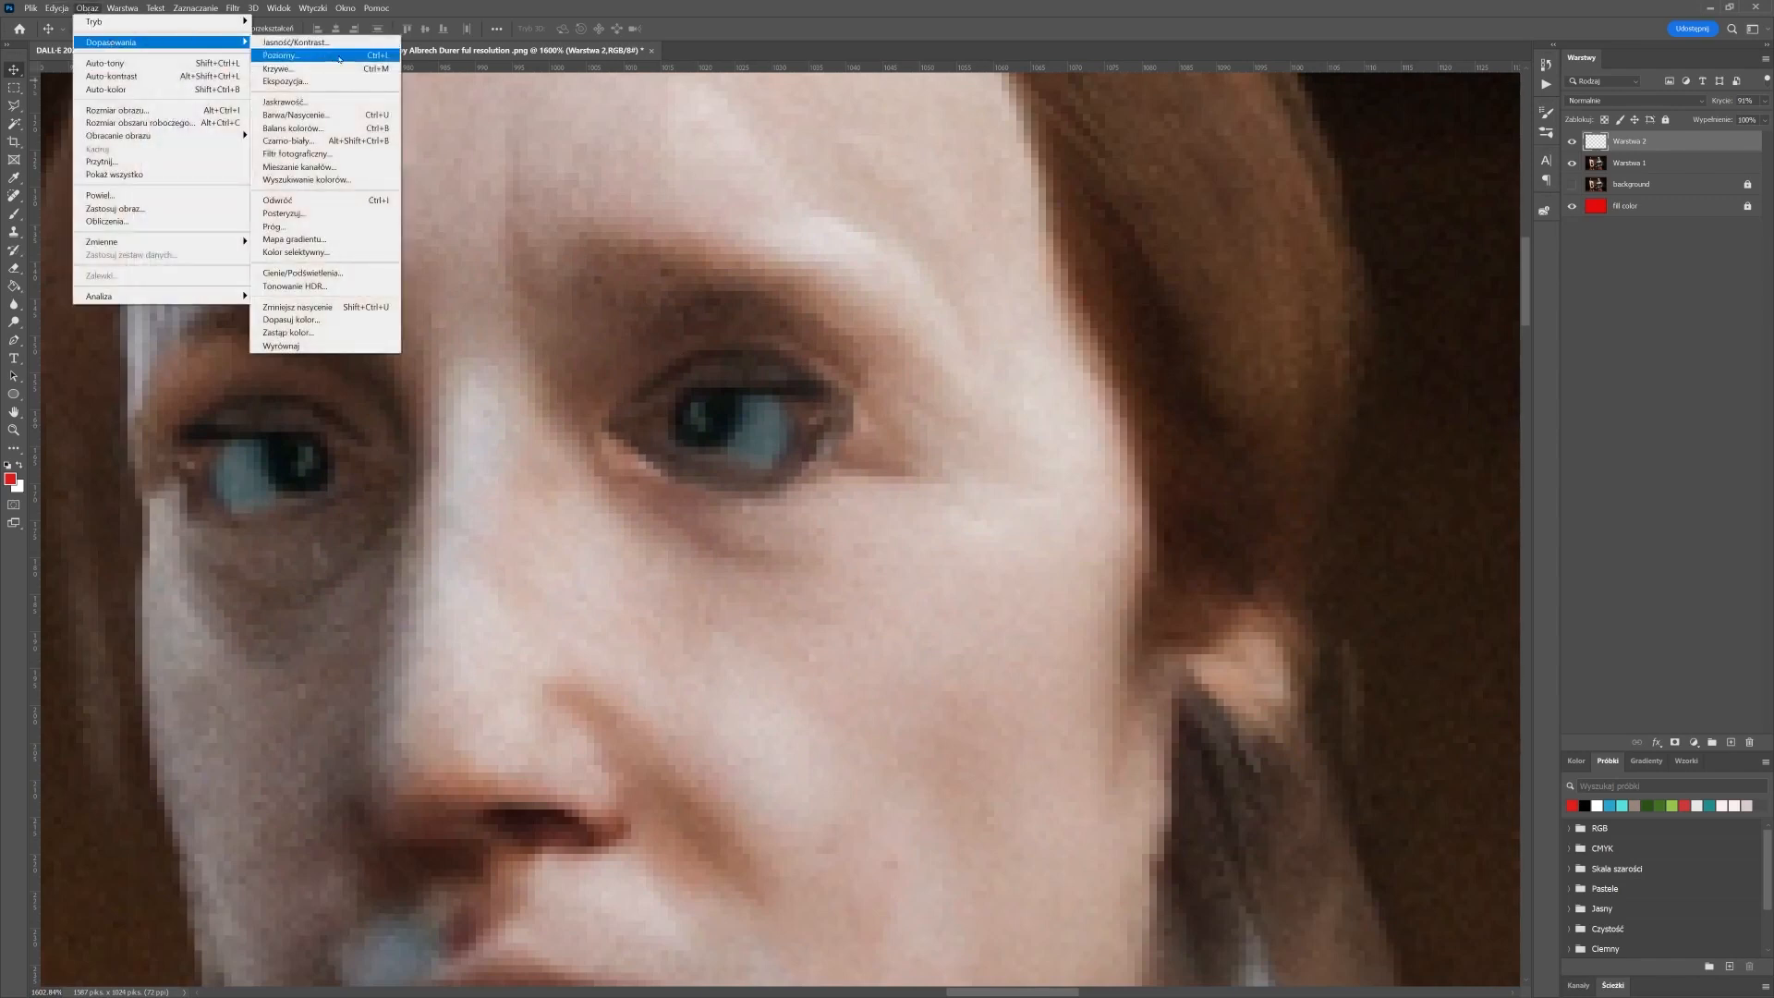
left_click(350, 44)
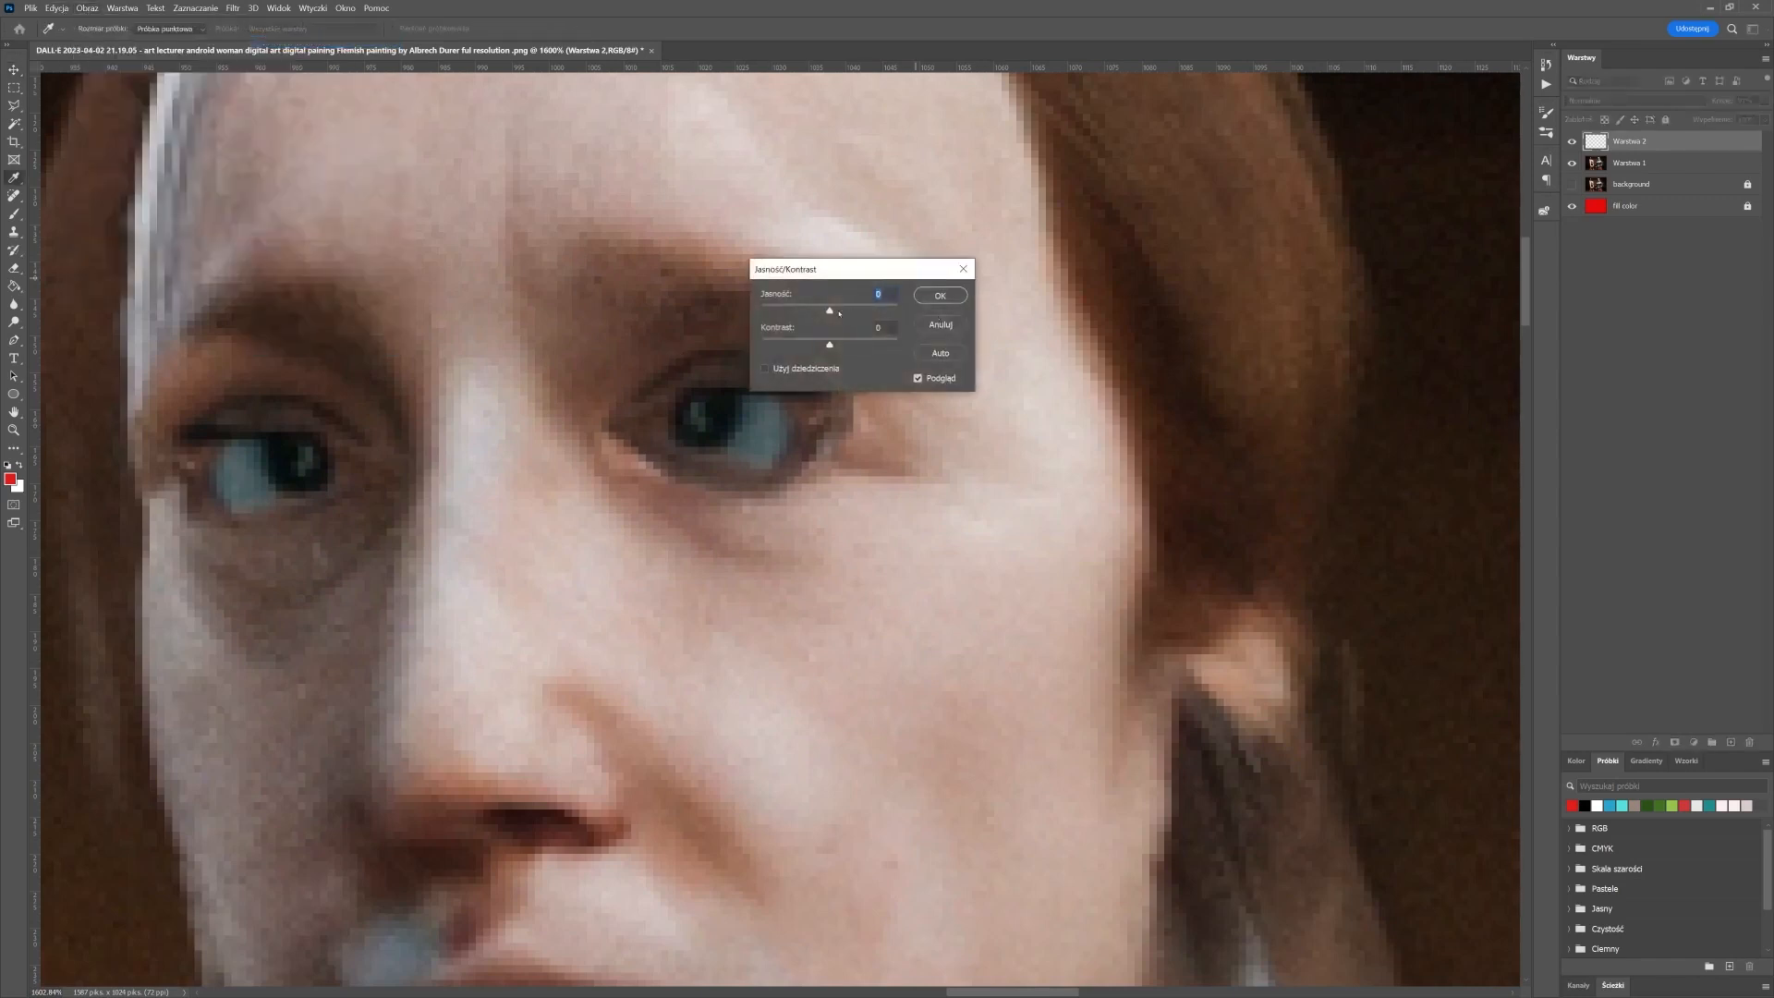
left_click_drag(837, 312, 855, 311)
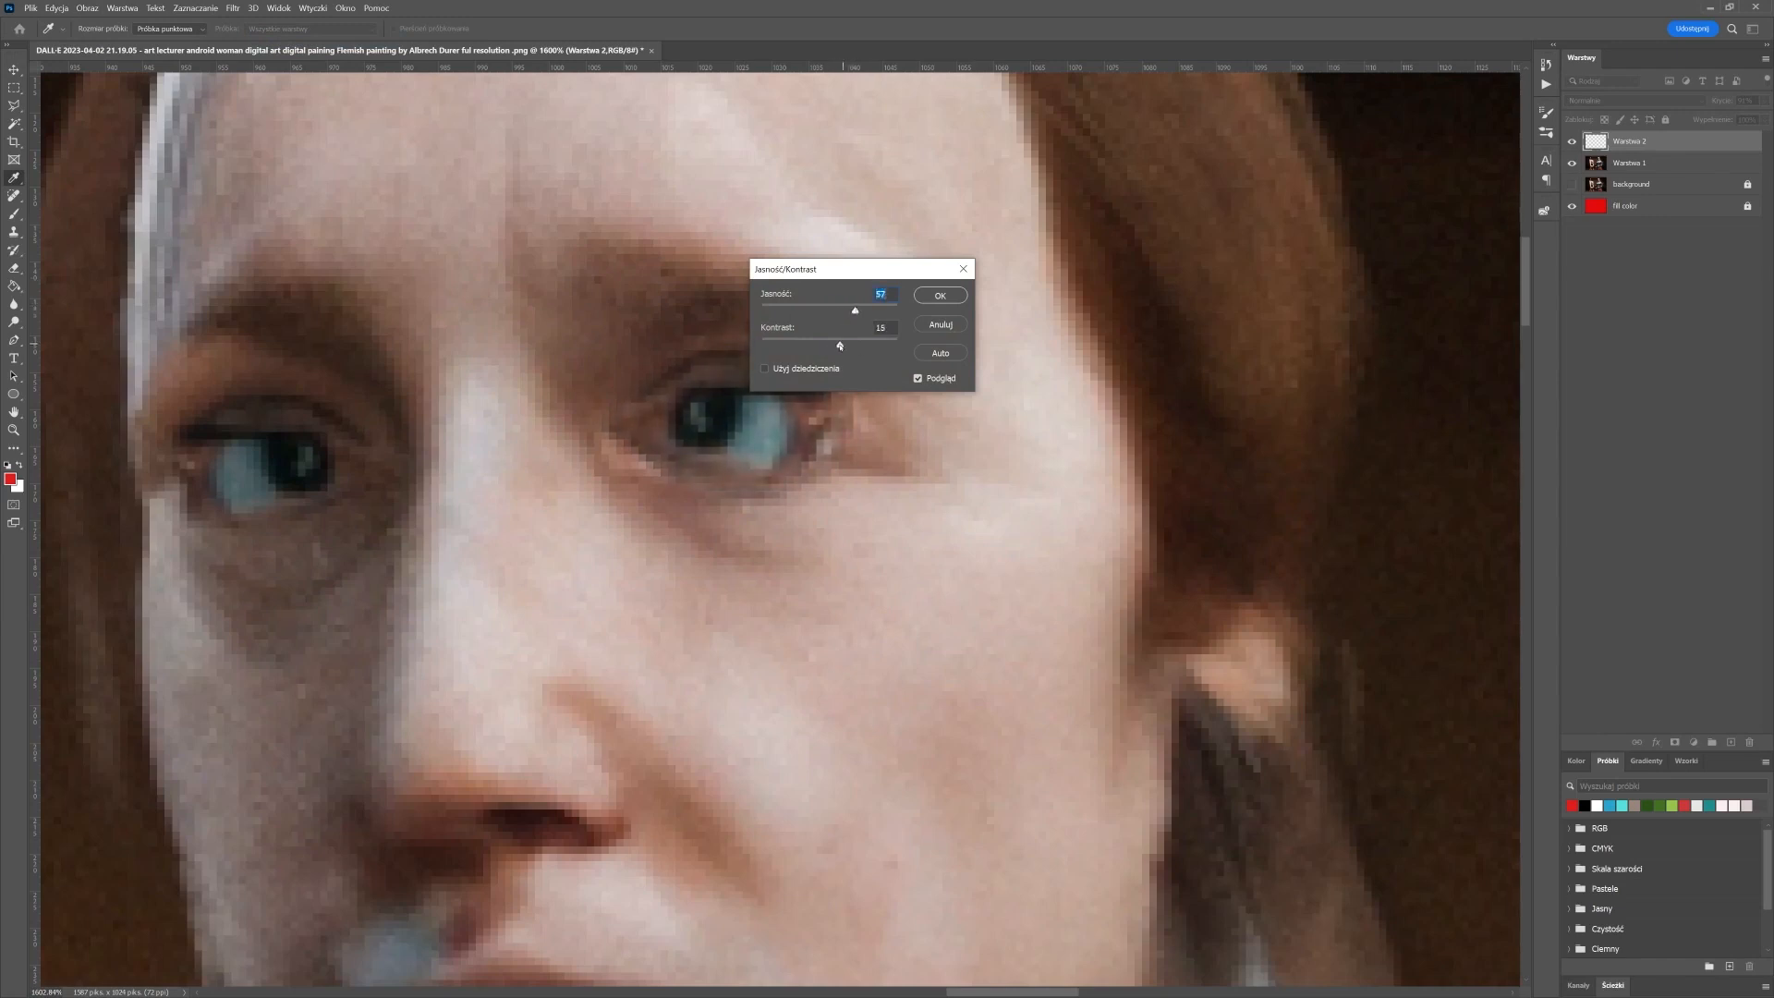
mouse_move(843, 346)
left_mouse_down()
mouse_move(877, 345)
mouse_move(844, 312)
left_mouse_up()
left_click(827, 370)
left_click(806, 370)
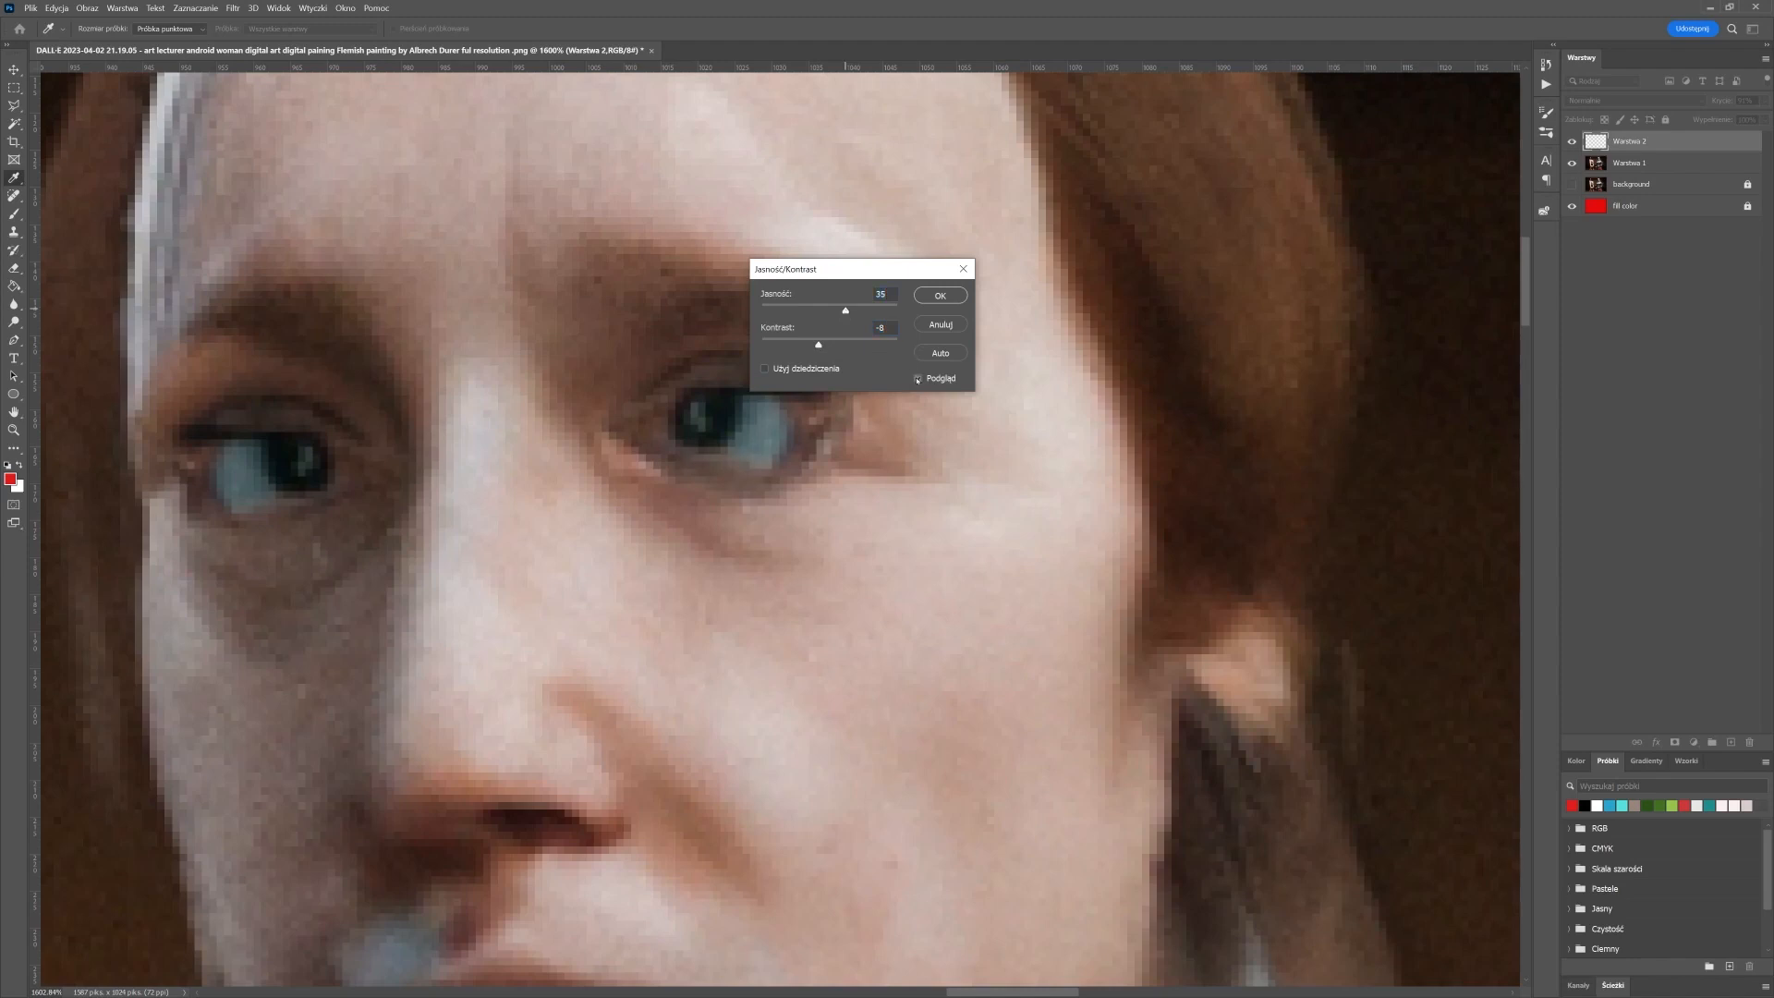
left_click(918, 379)
left_click(918, 379)
left_click(947, 352)
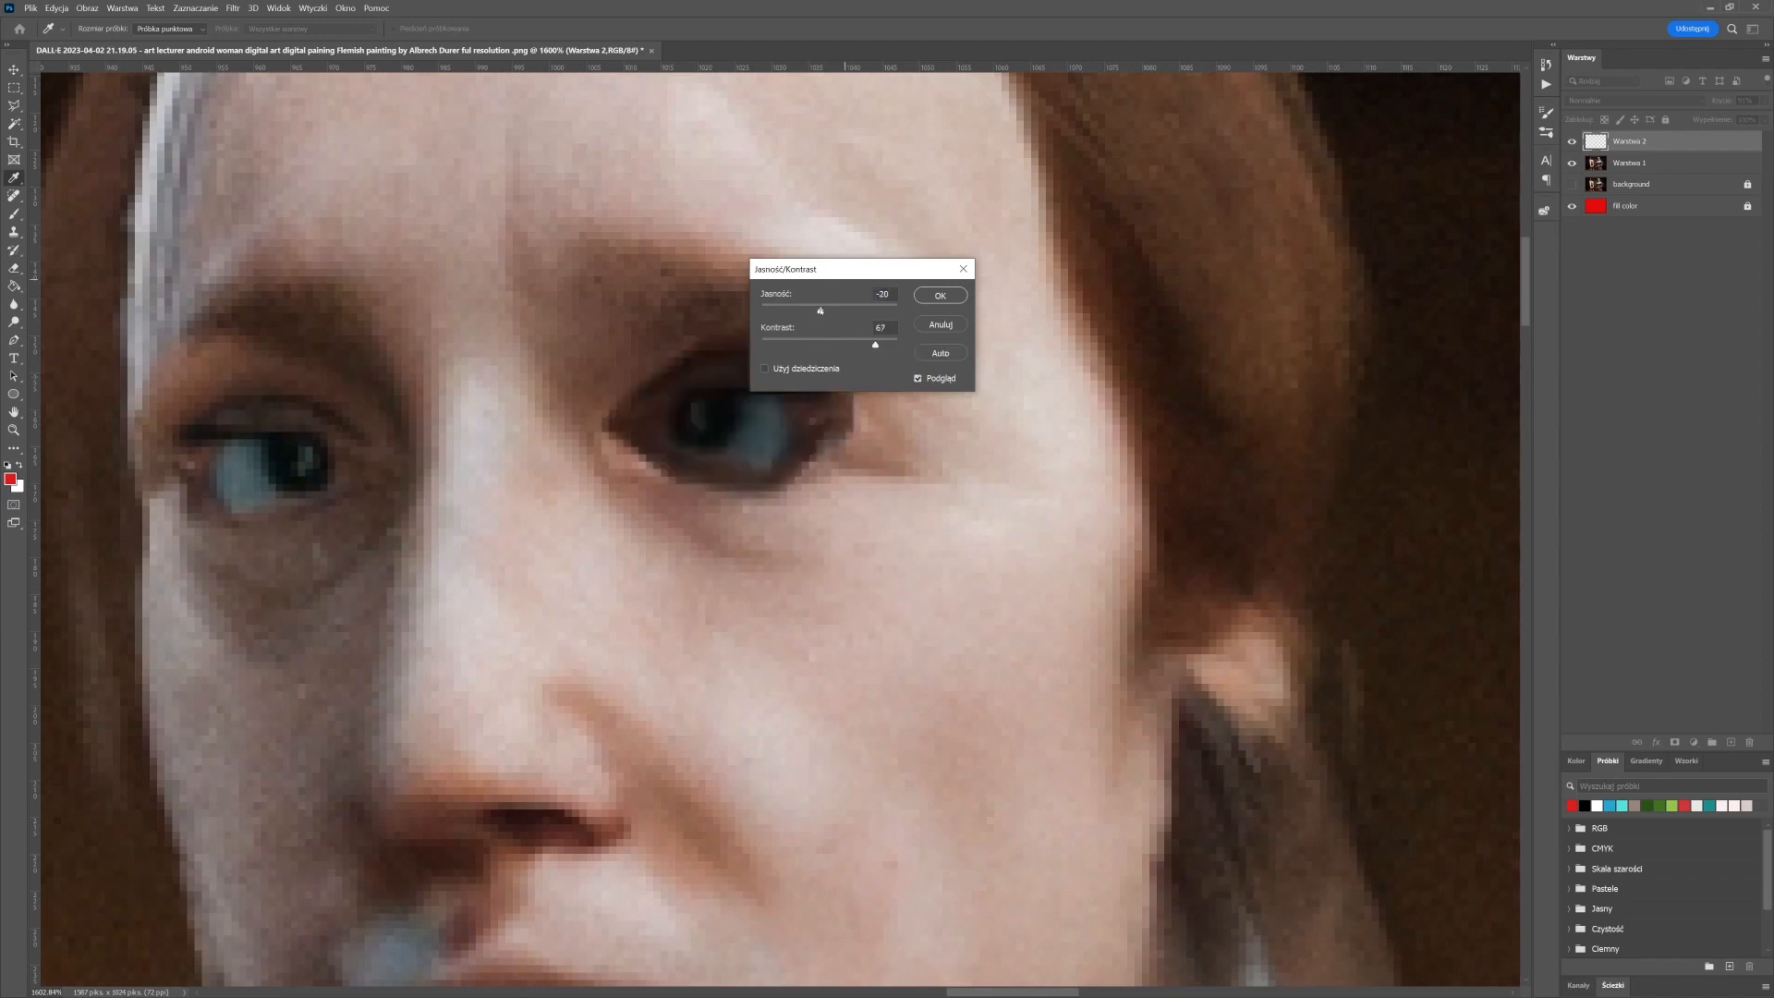
left_click_drag(820, 312, 876, 322)
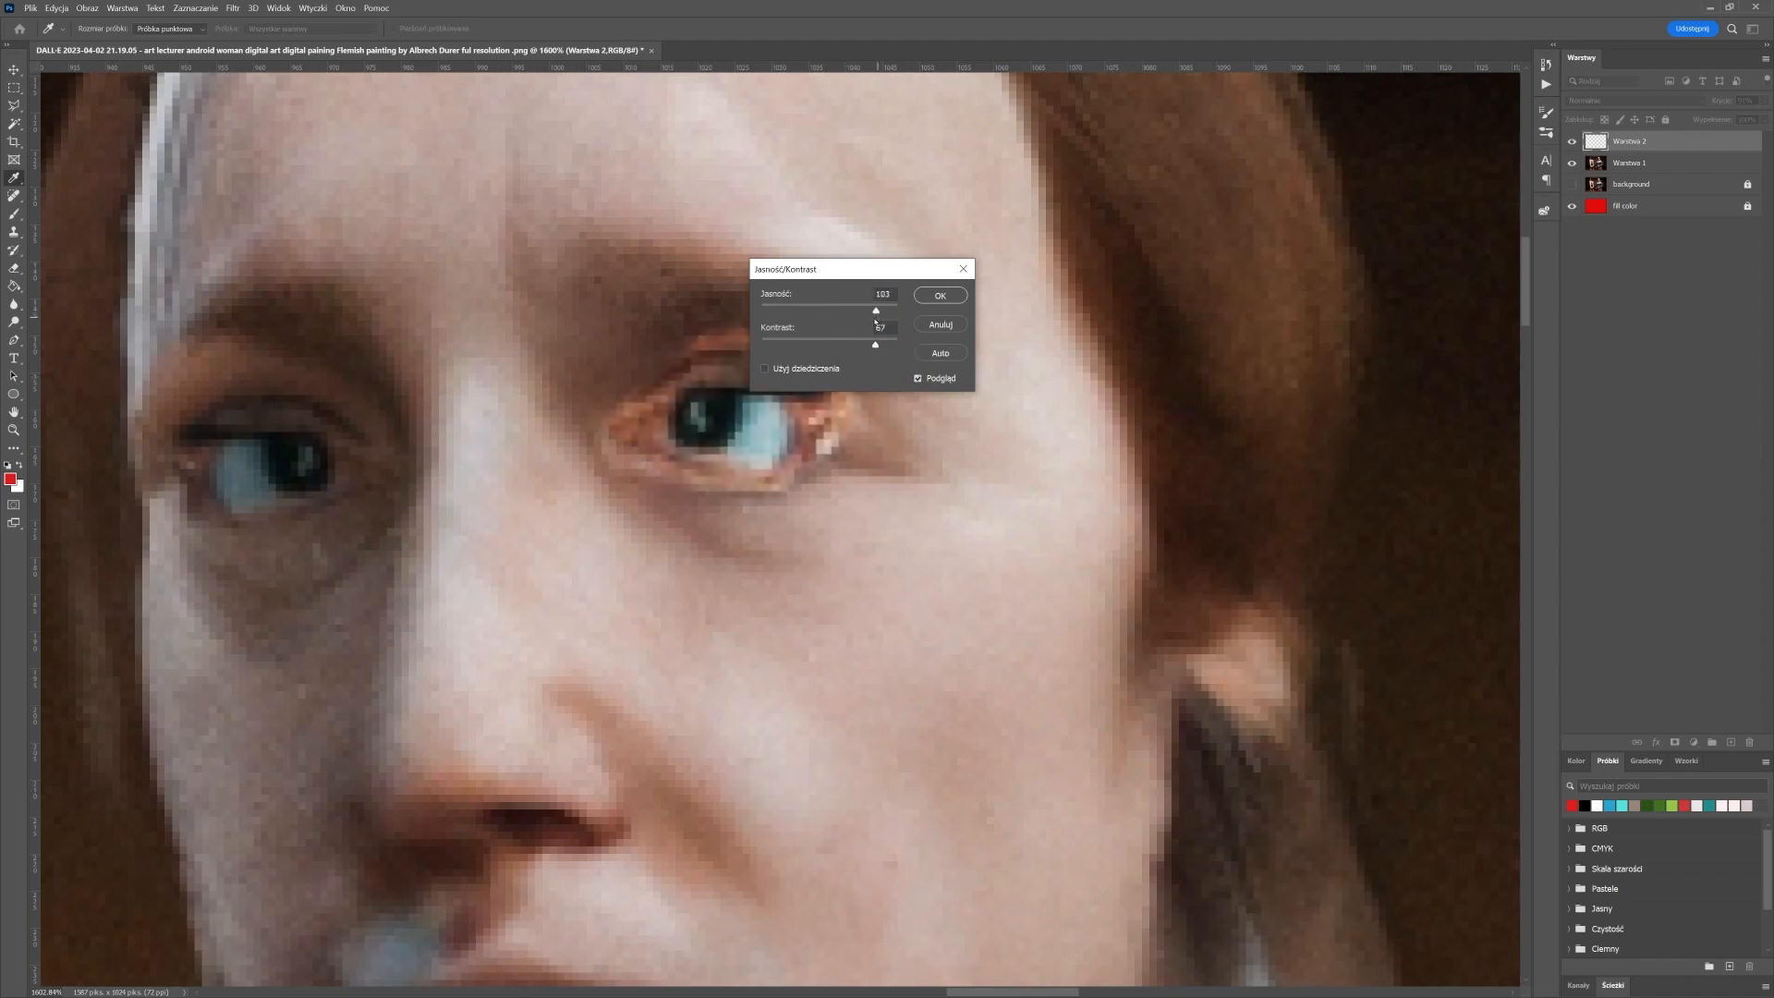
key("ctrl+z")
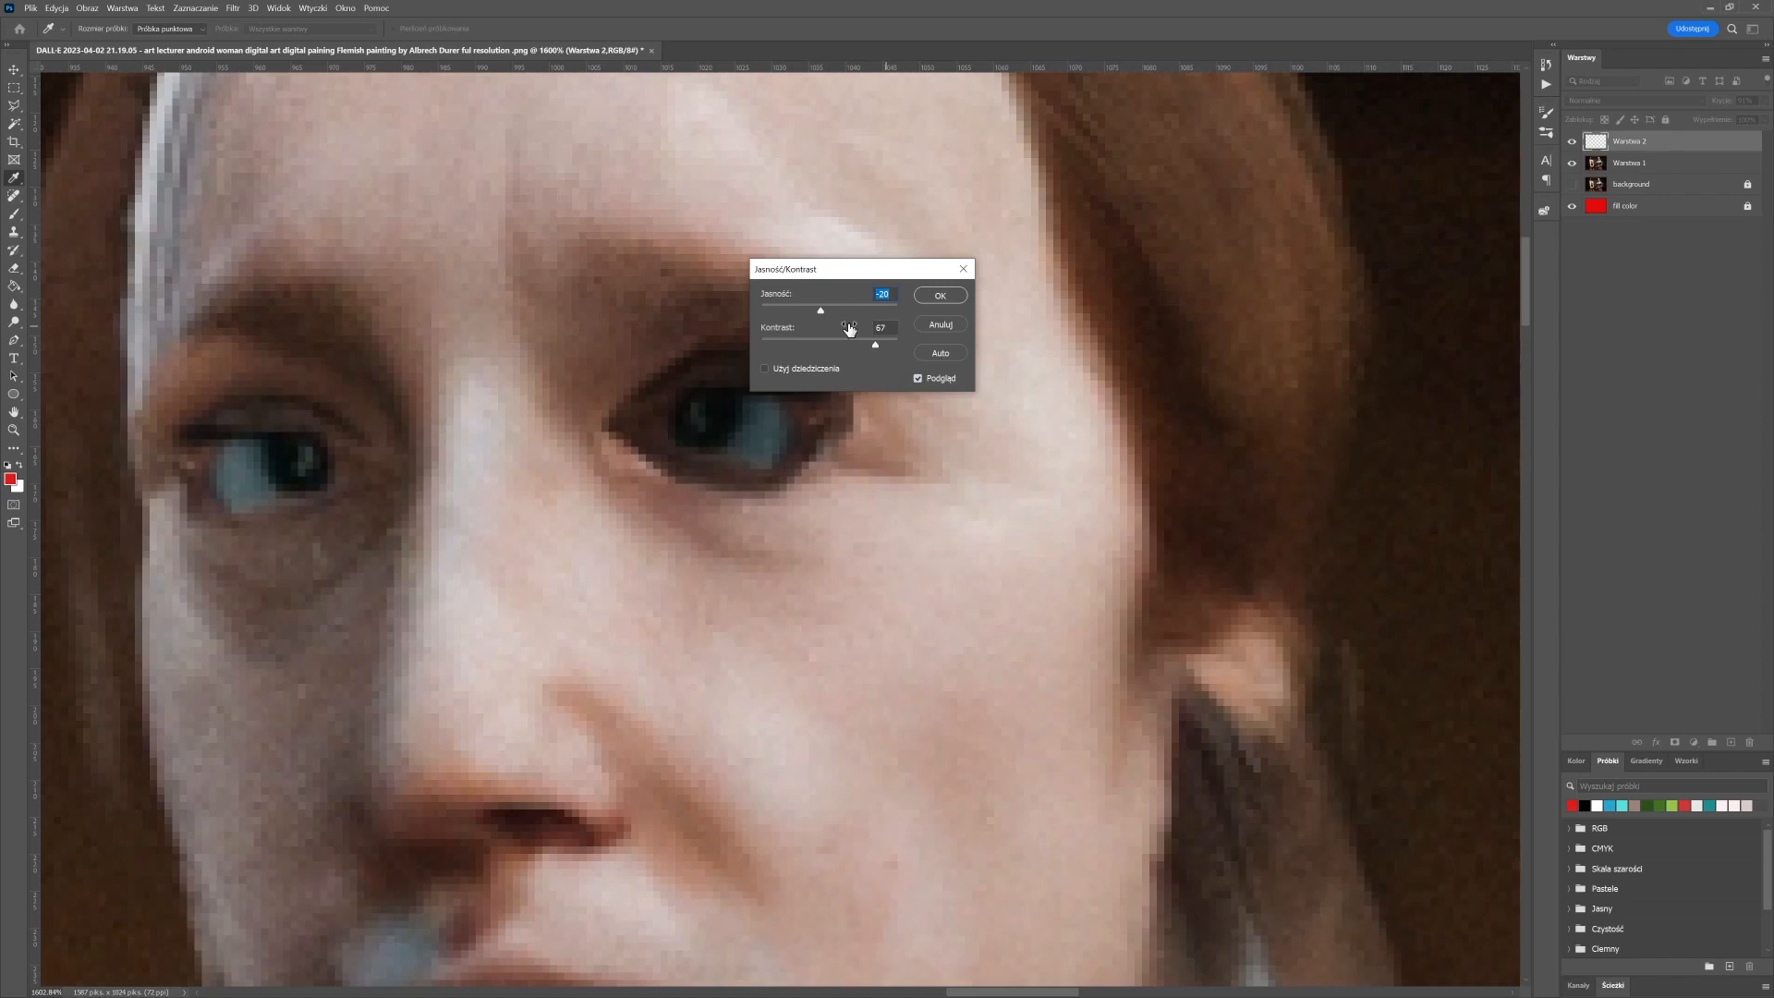
left_click(941, 324)
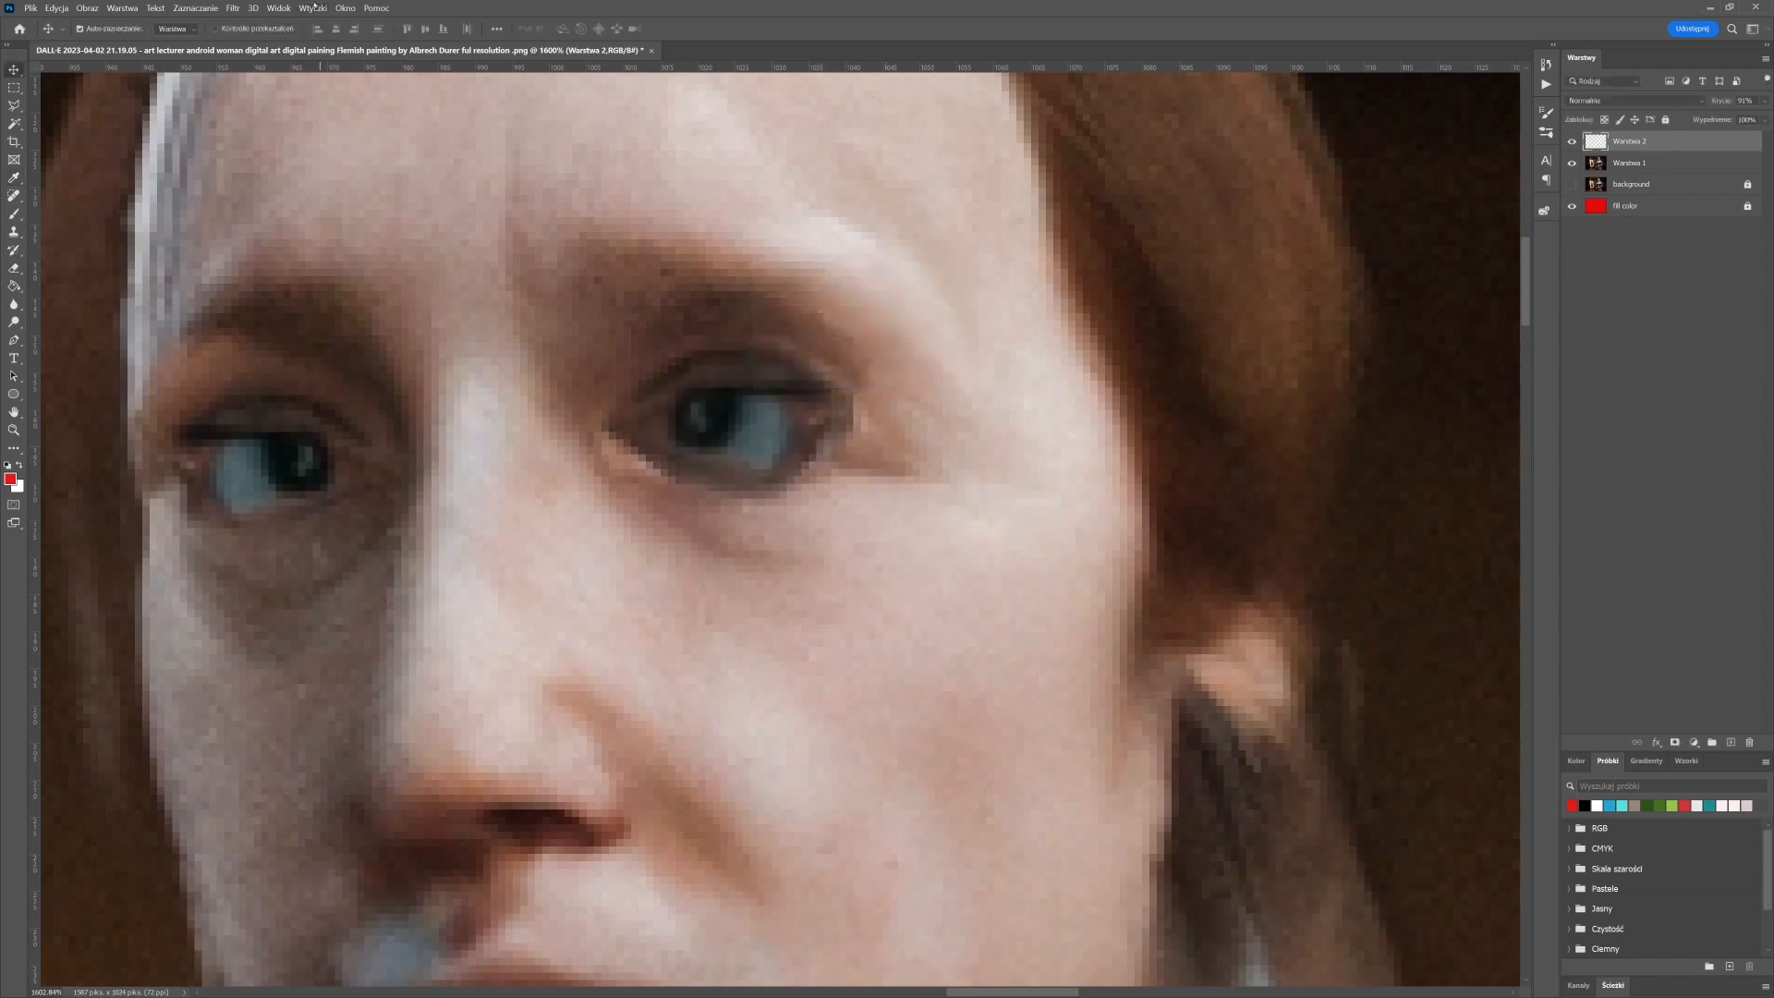
Brighten the eye patch with a Brightness/Contrast adjustment, raising brightness to about 60 and leaving contrast at 0
left_click(89, 9)
mouse_move(185, 41)
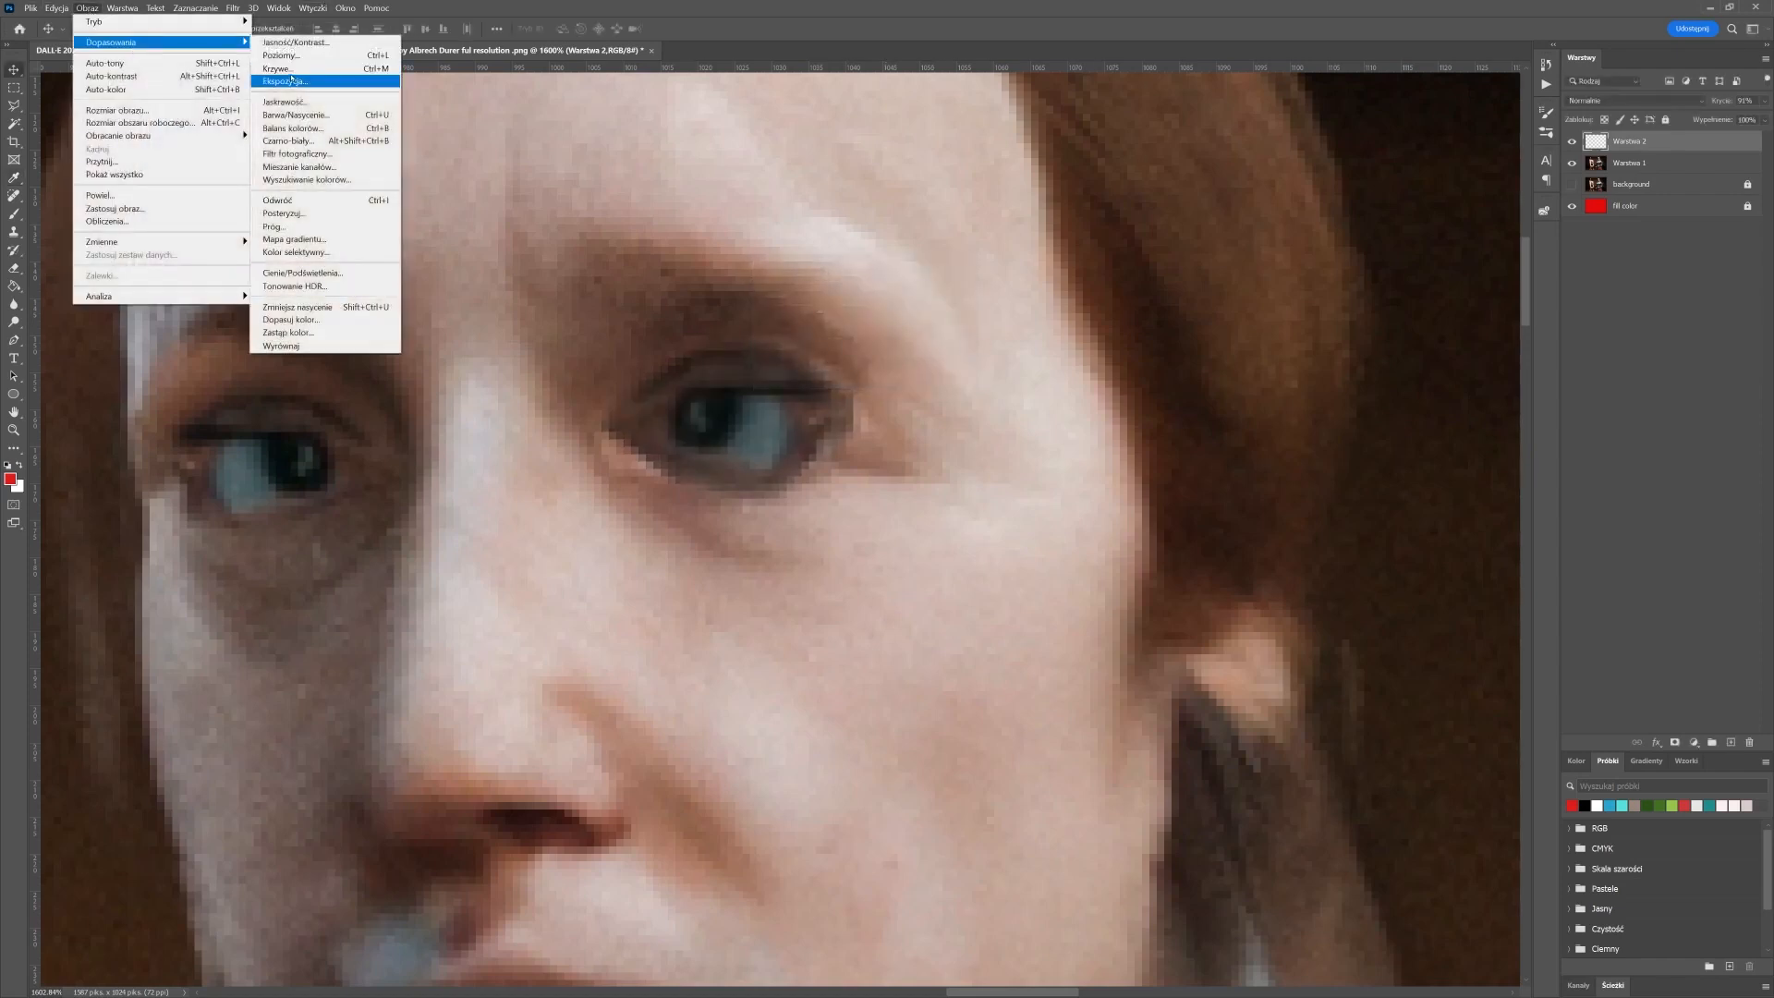
left_click(293, 42)
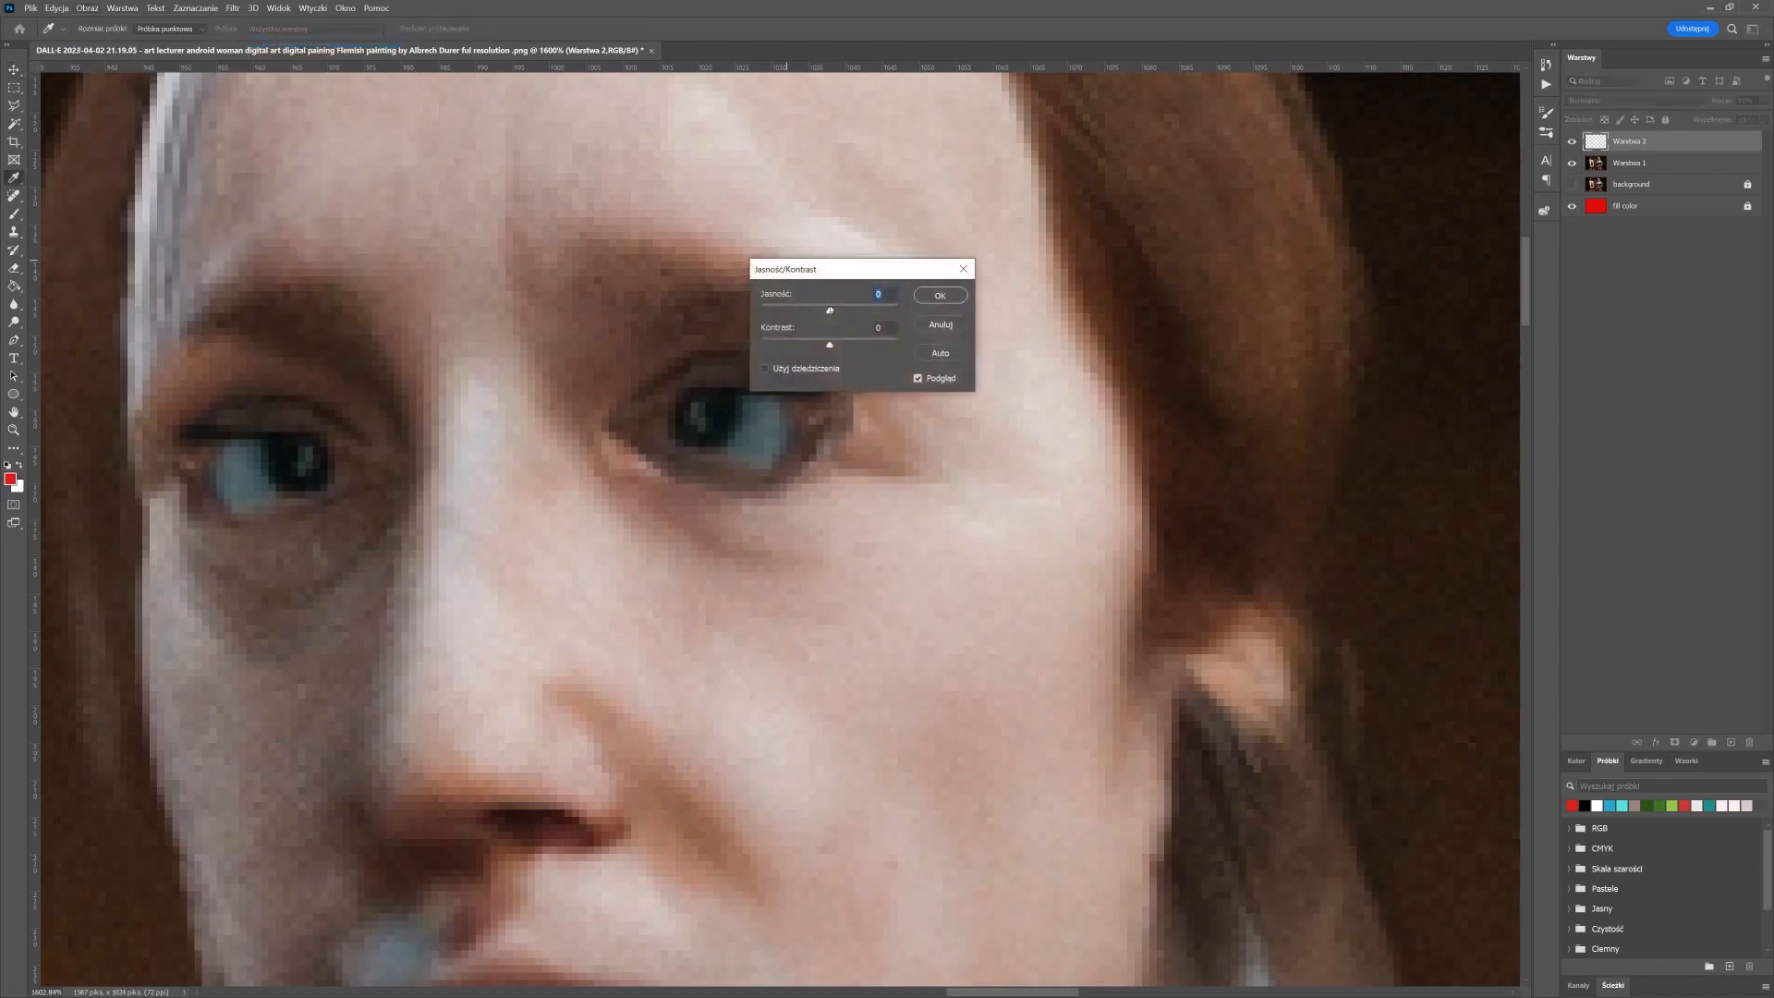
left_click_drag(830, 311, 1187, 187)
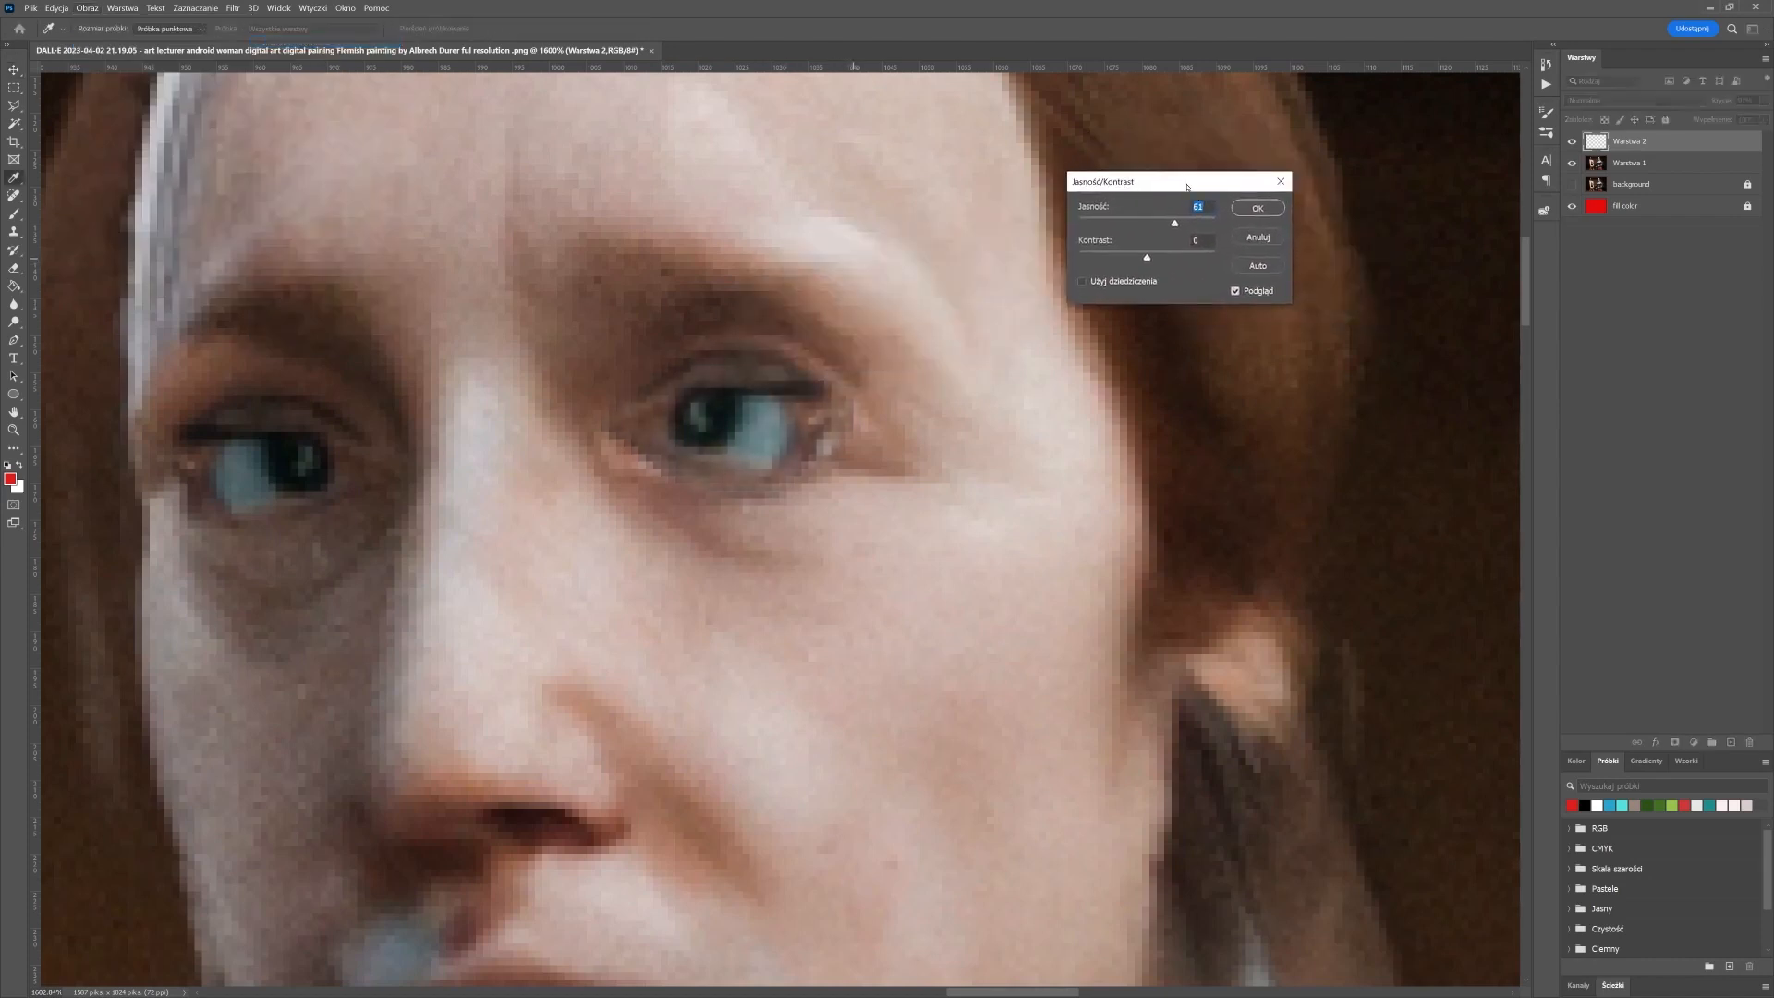
left_click(1259, 209)
key("v")
scroll(1111, 392, "down", 5)
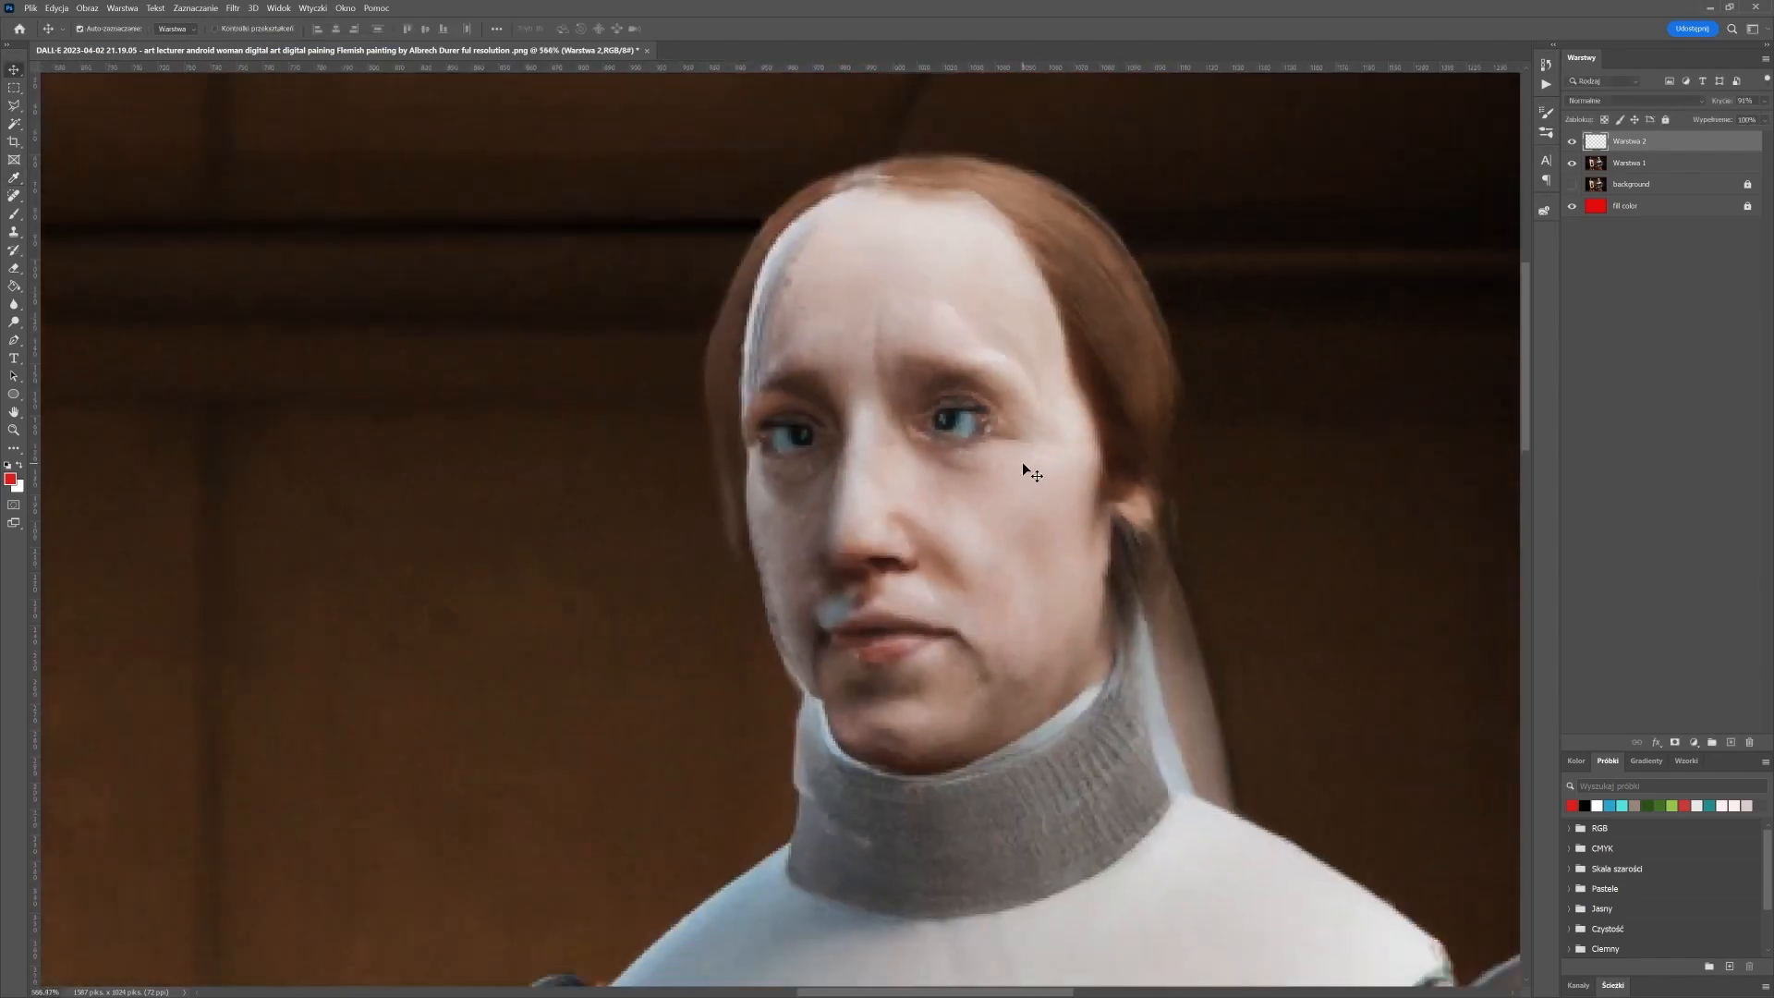
Rotate the eye patch about 3 degrees counterclockwise and shift it slightly to sit in the eye socket
scroll(1022, 462, "up", 3)
scroll(919, 400, "up", 2)
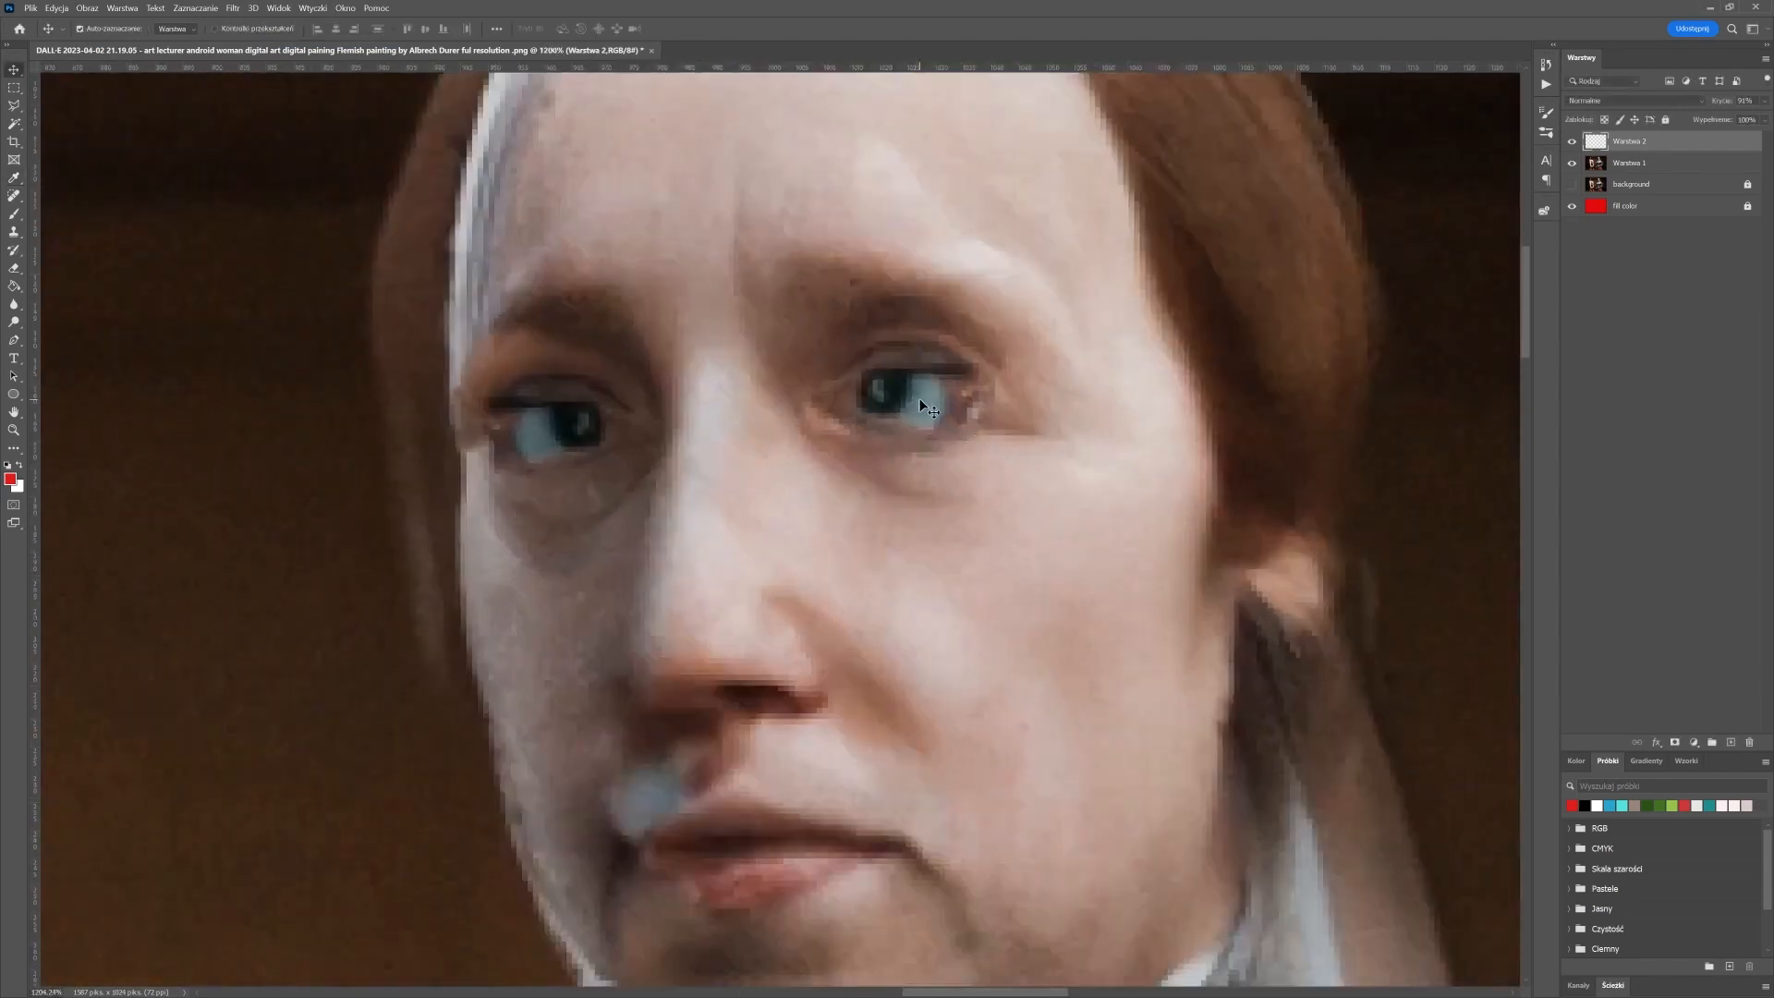
key("ctrl+t")
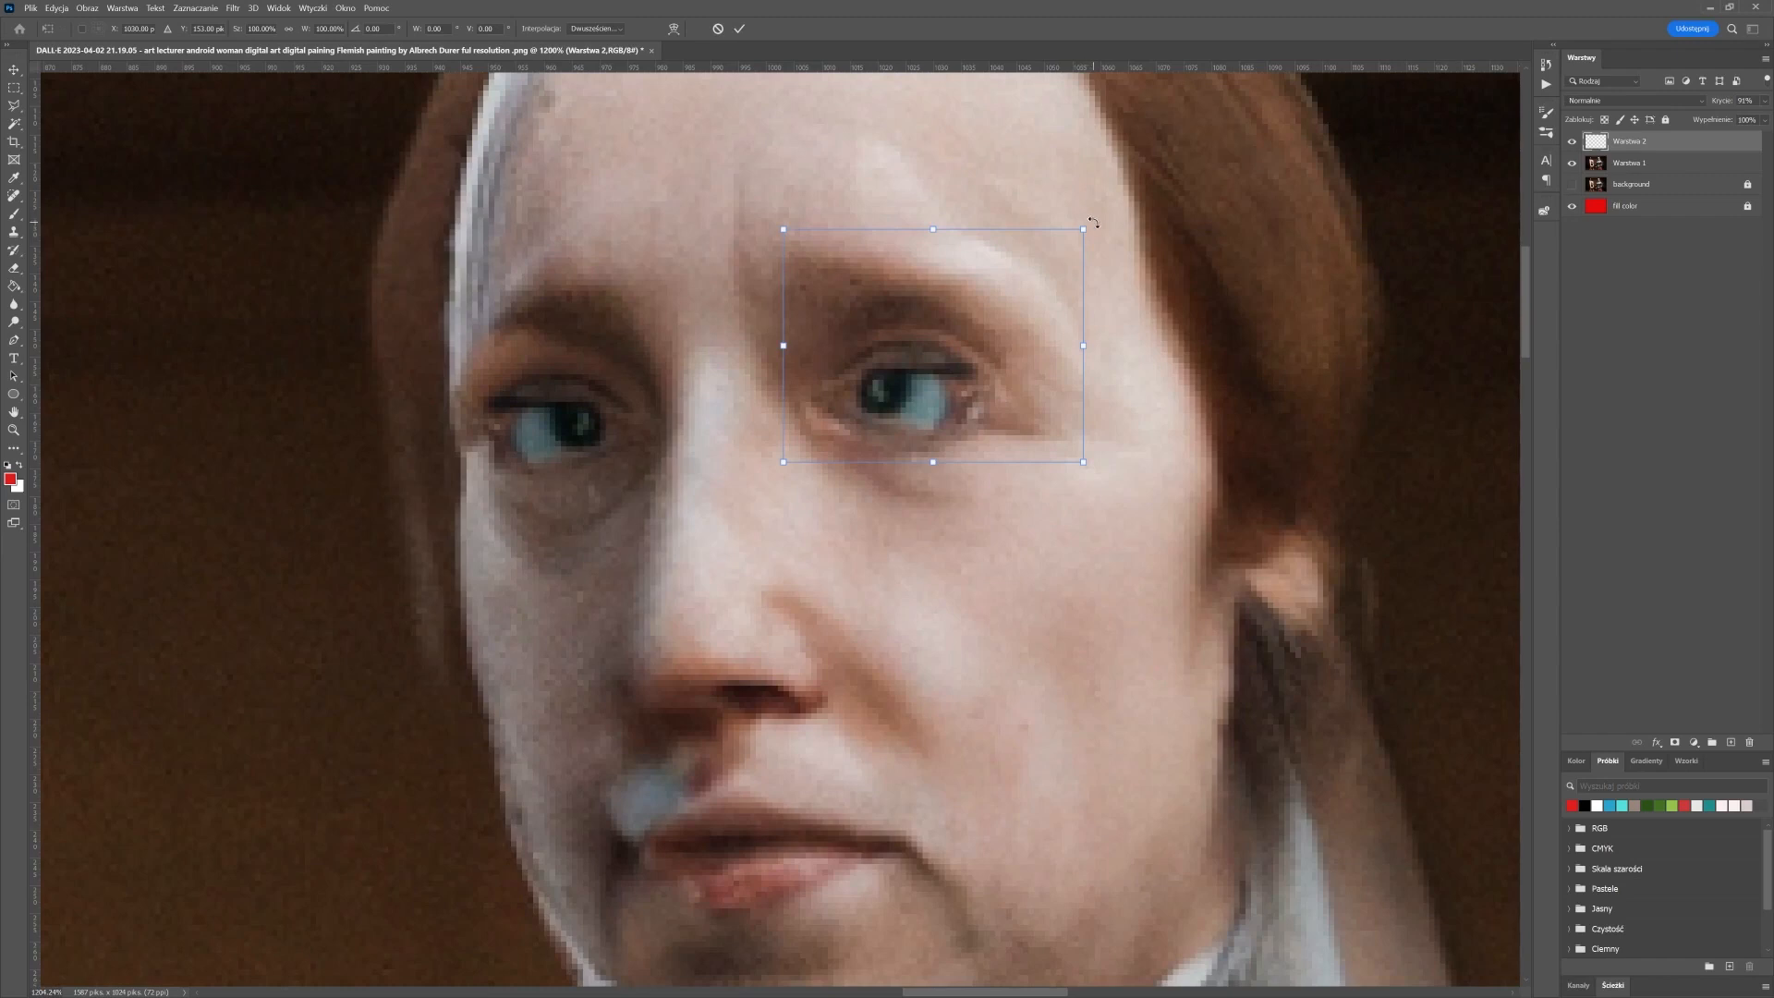
left_click_drag(1093, 222, 1089, 214)
mouse_move(911, 407)
left_mouse_down()
mouse_move(952, 408)
mouse_move(913, 401)
left_mouse_up()
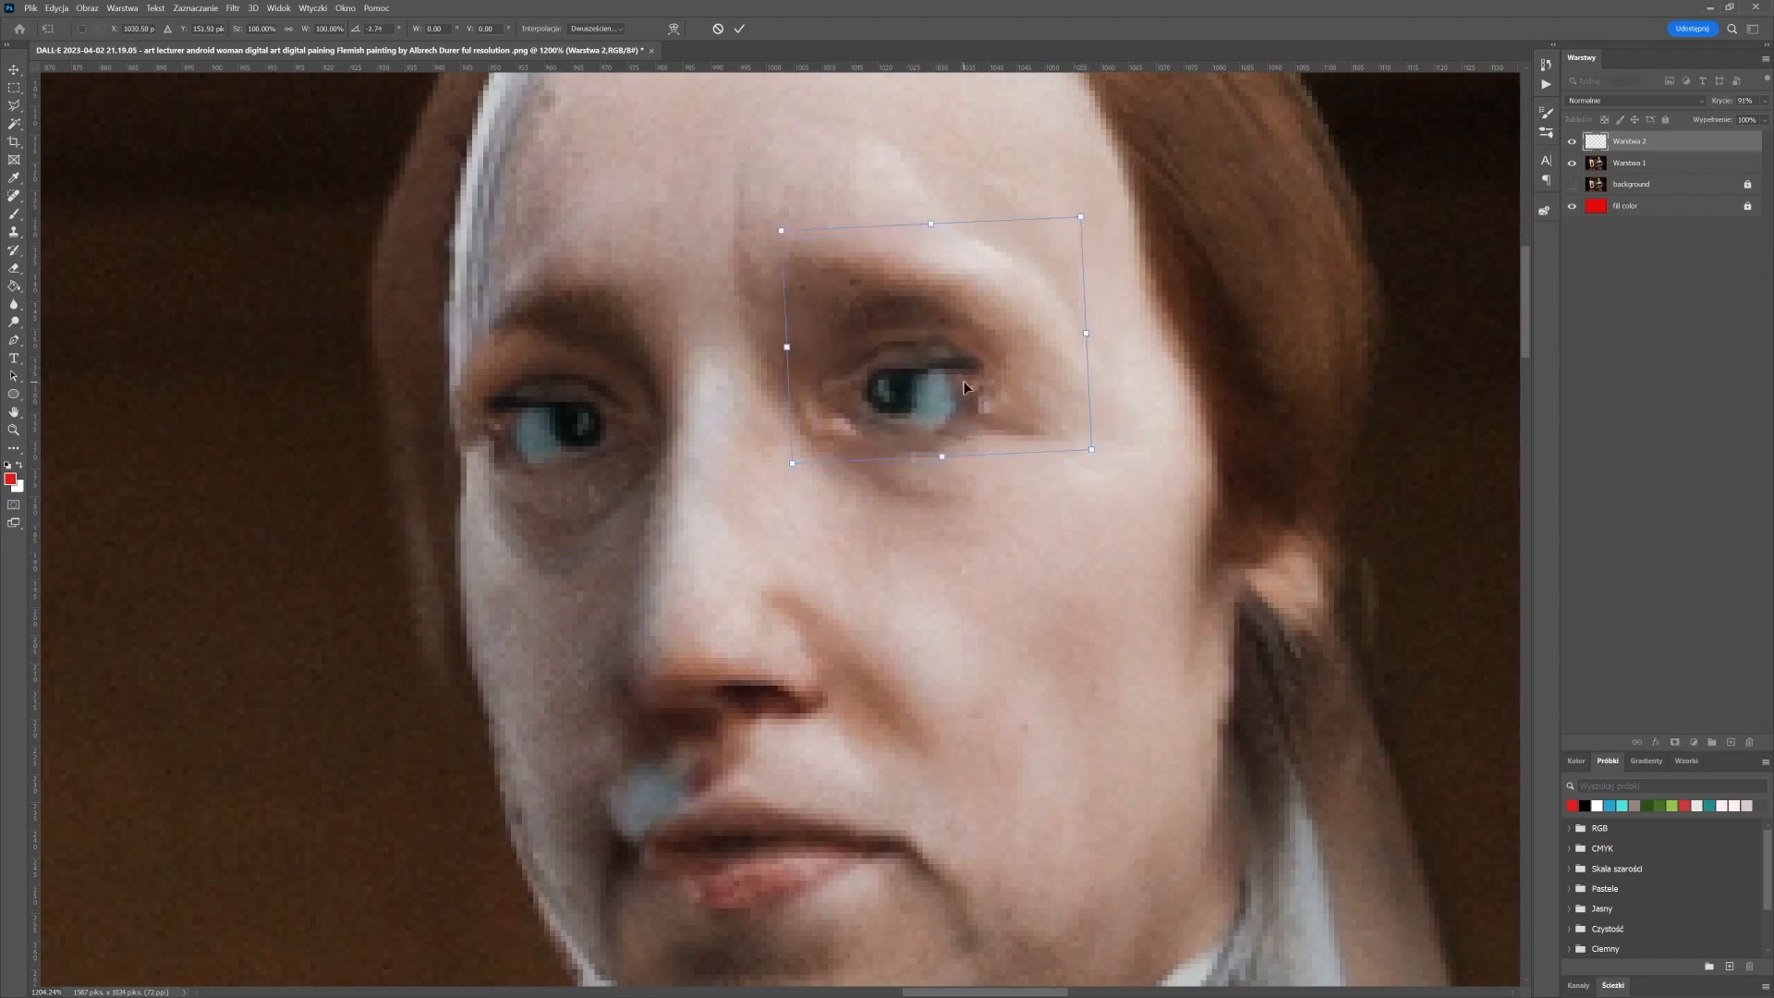
key("Return")
scroll(957, 435, "down", 5)
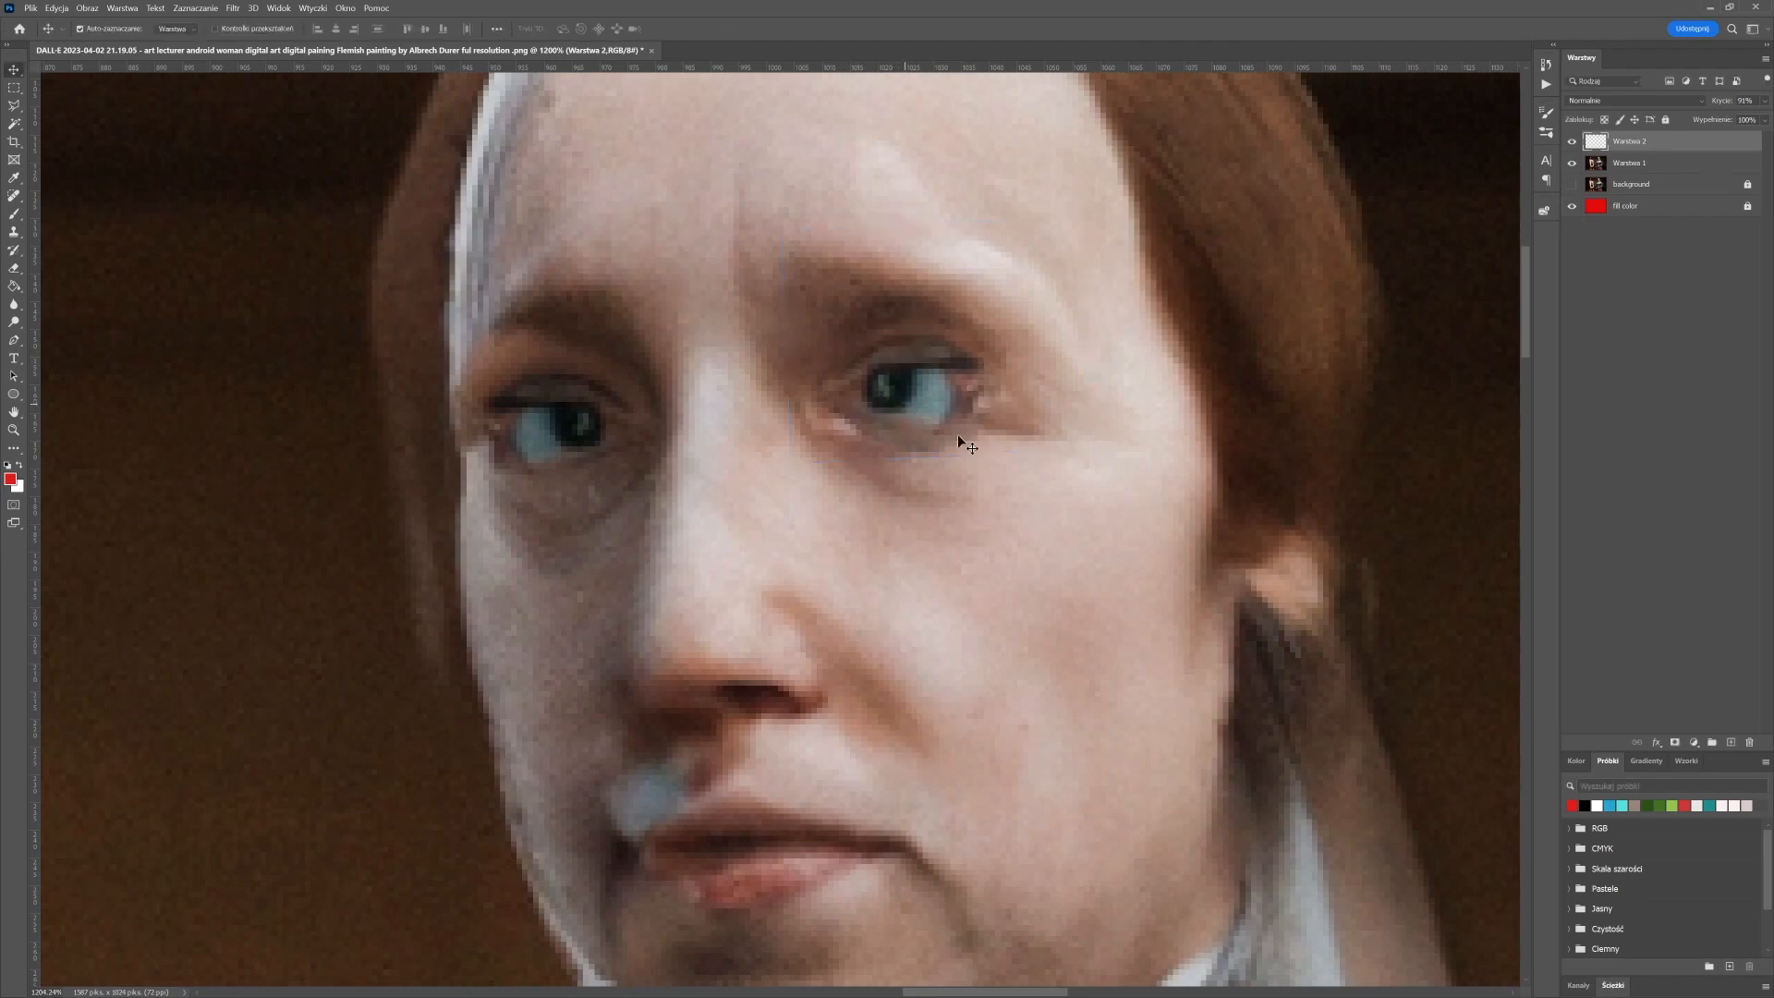
scroll(984, 482, "up", 5)
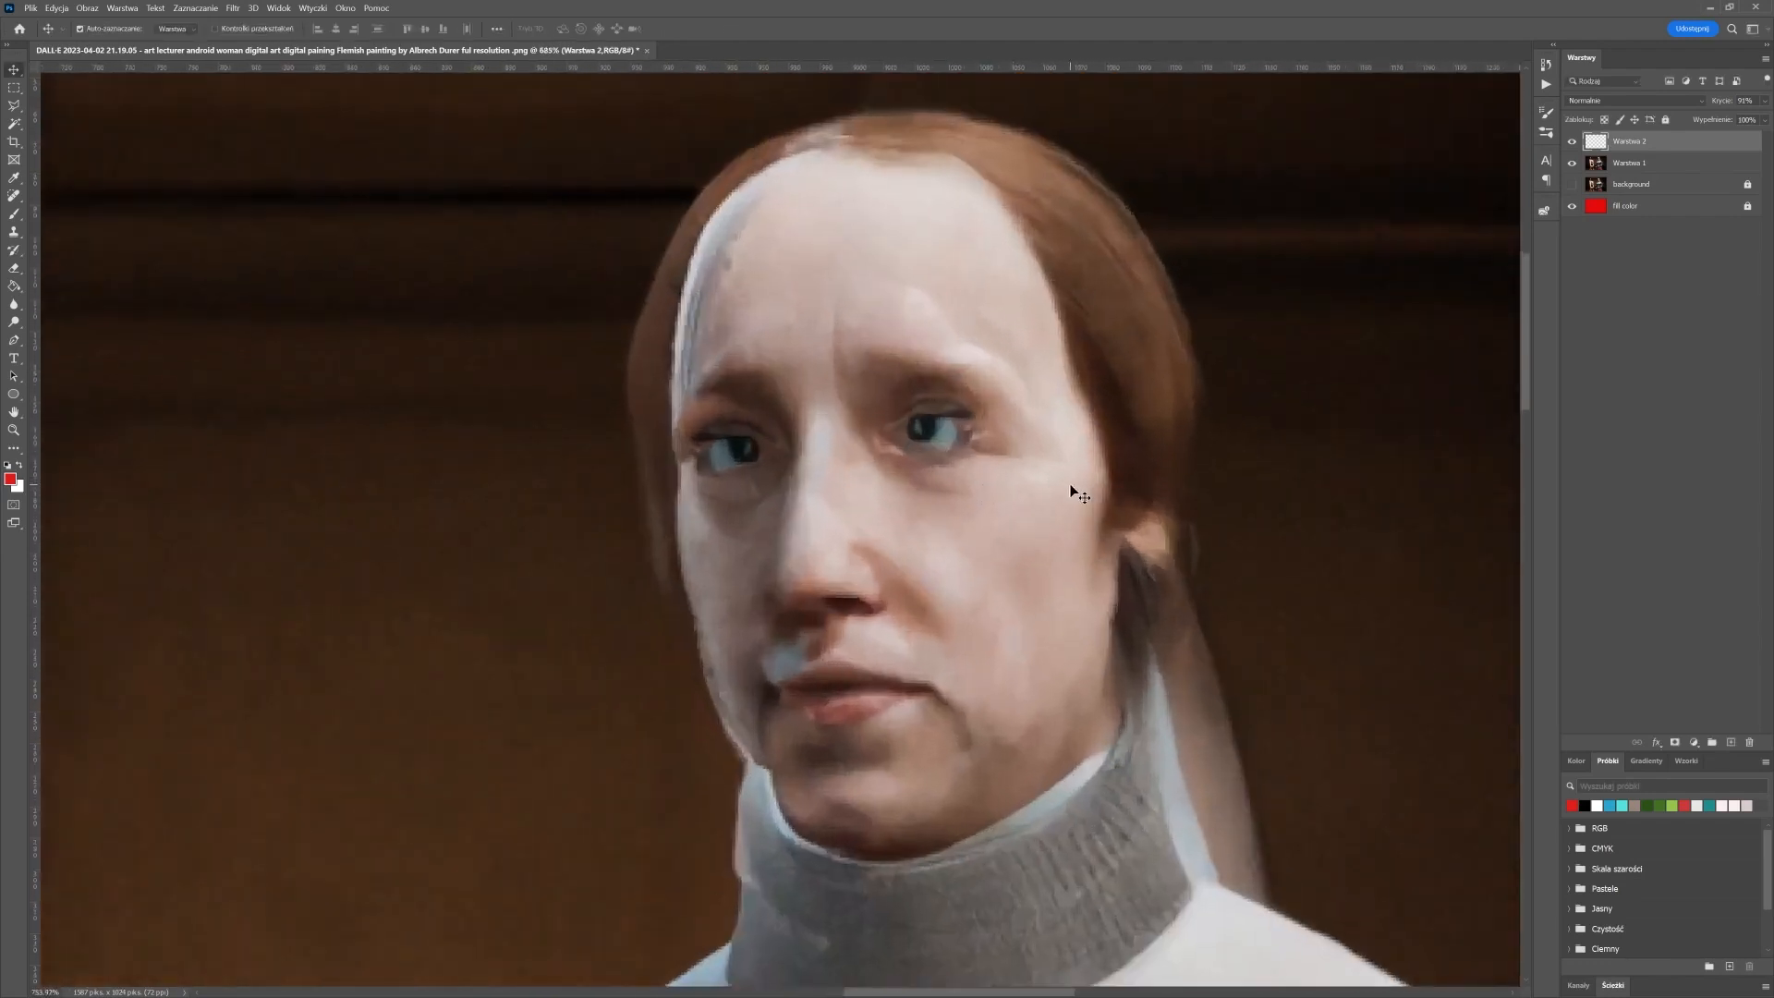
Warp the eye patch, bending its upper and side edges and pulling its corners to fit the face's eye socket
key("ctrl+t")
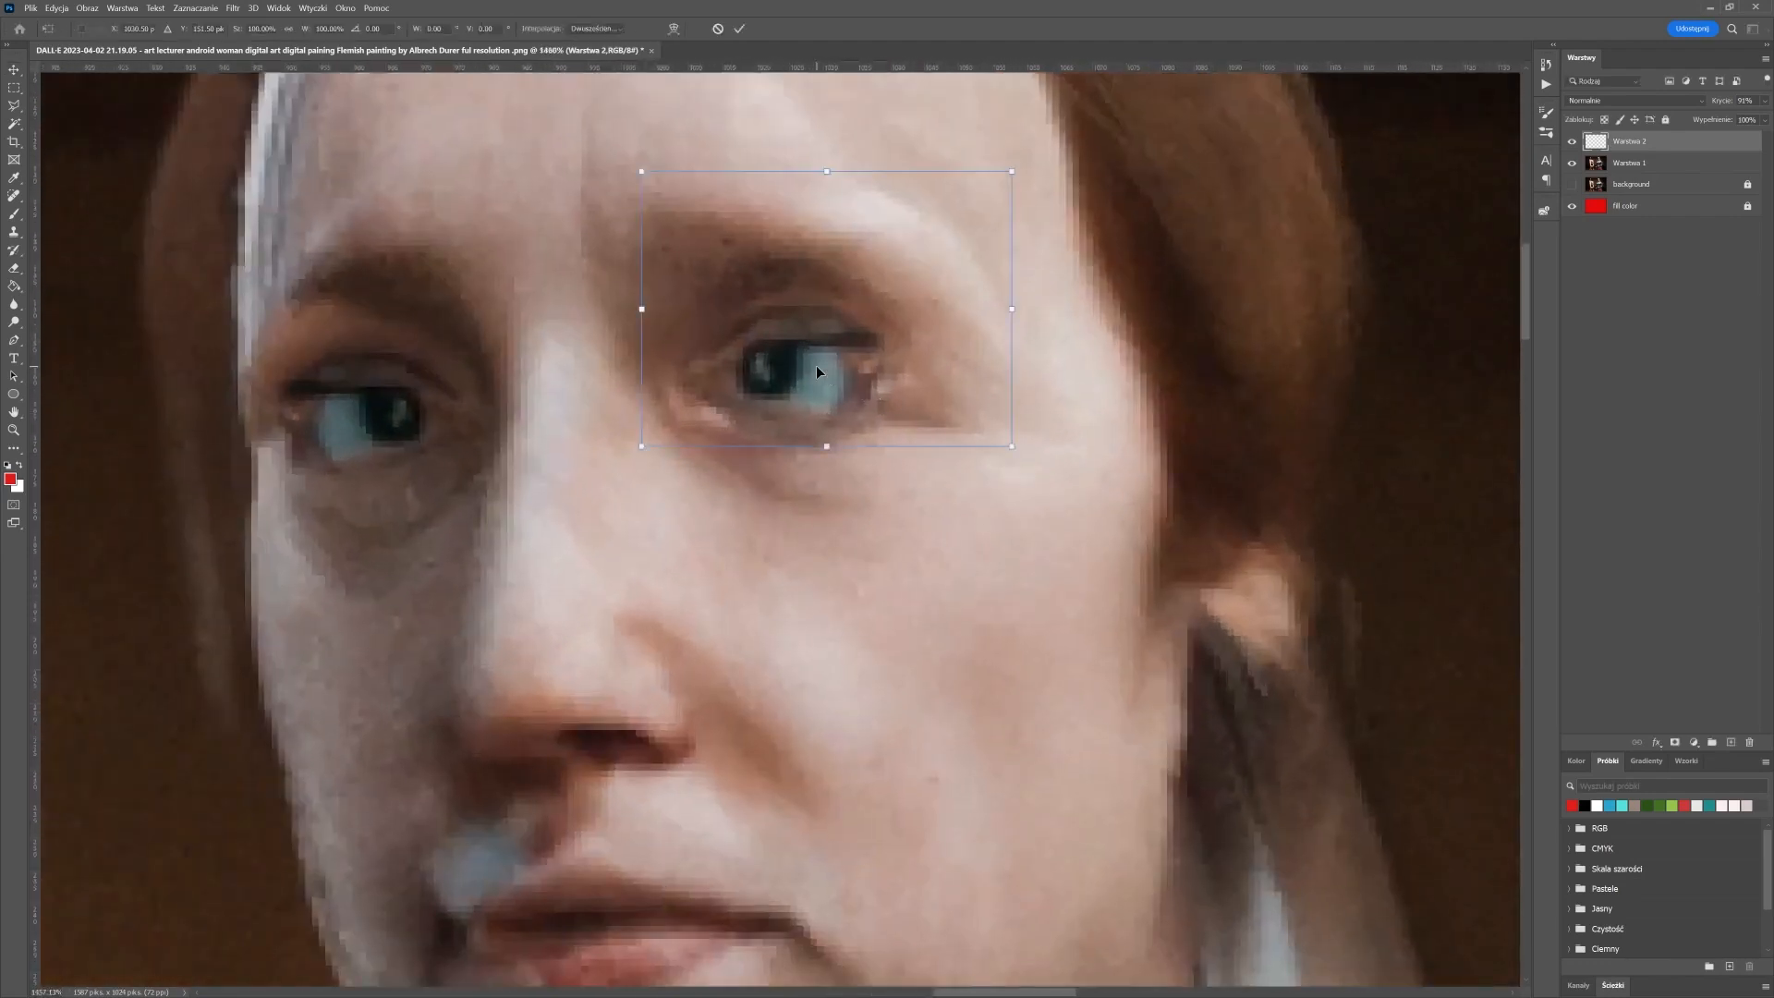
right_click(817, 368)
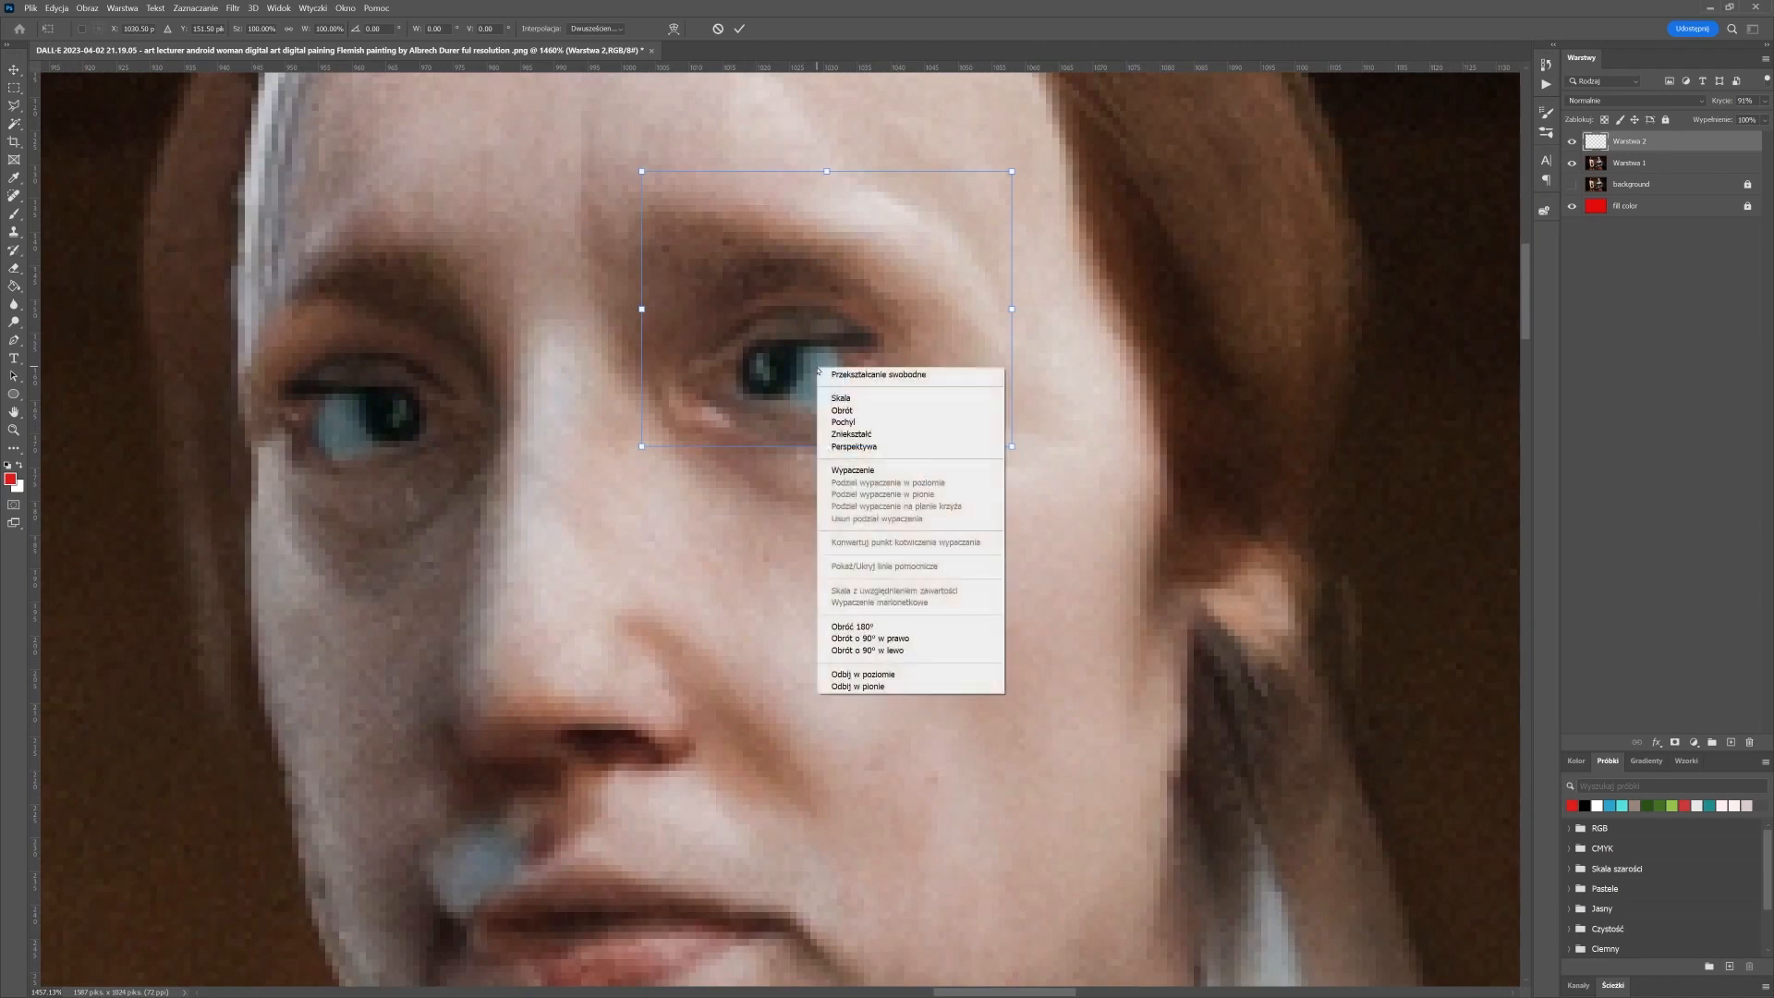
left_click(878, 470)
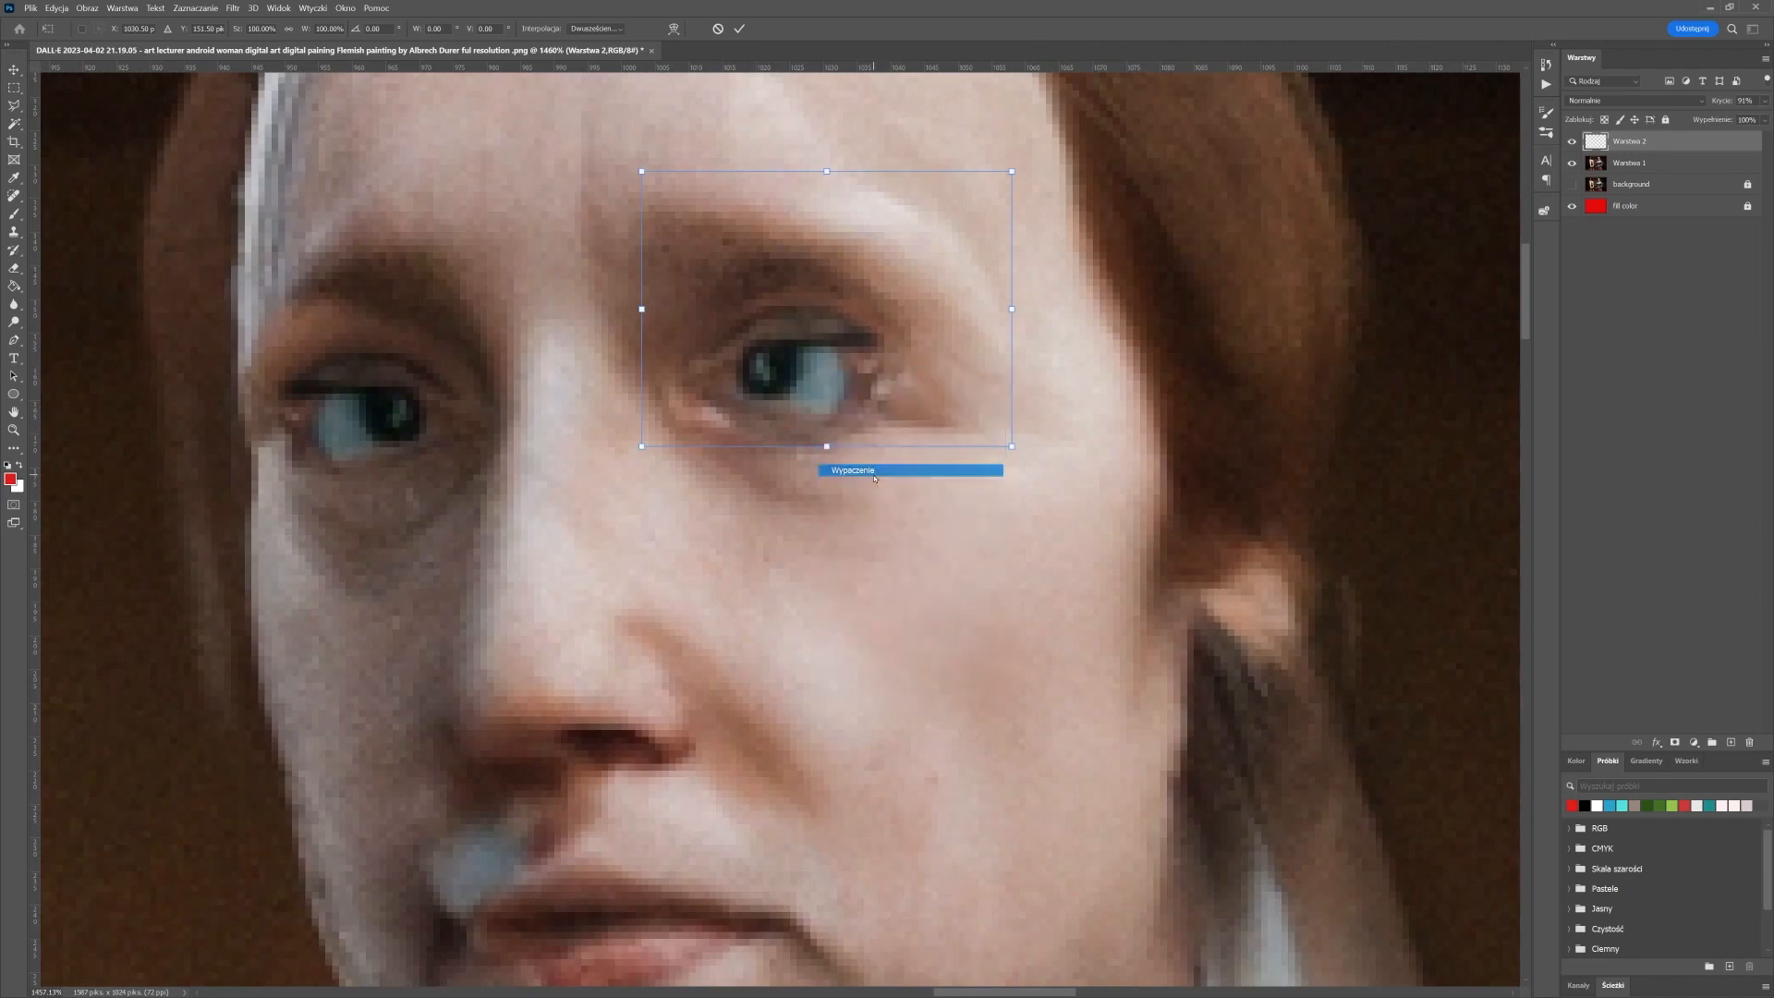
left_click_drag(884, 177, 899, 208)
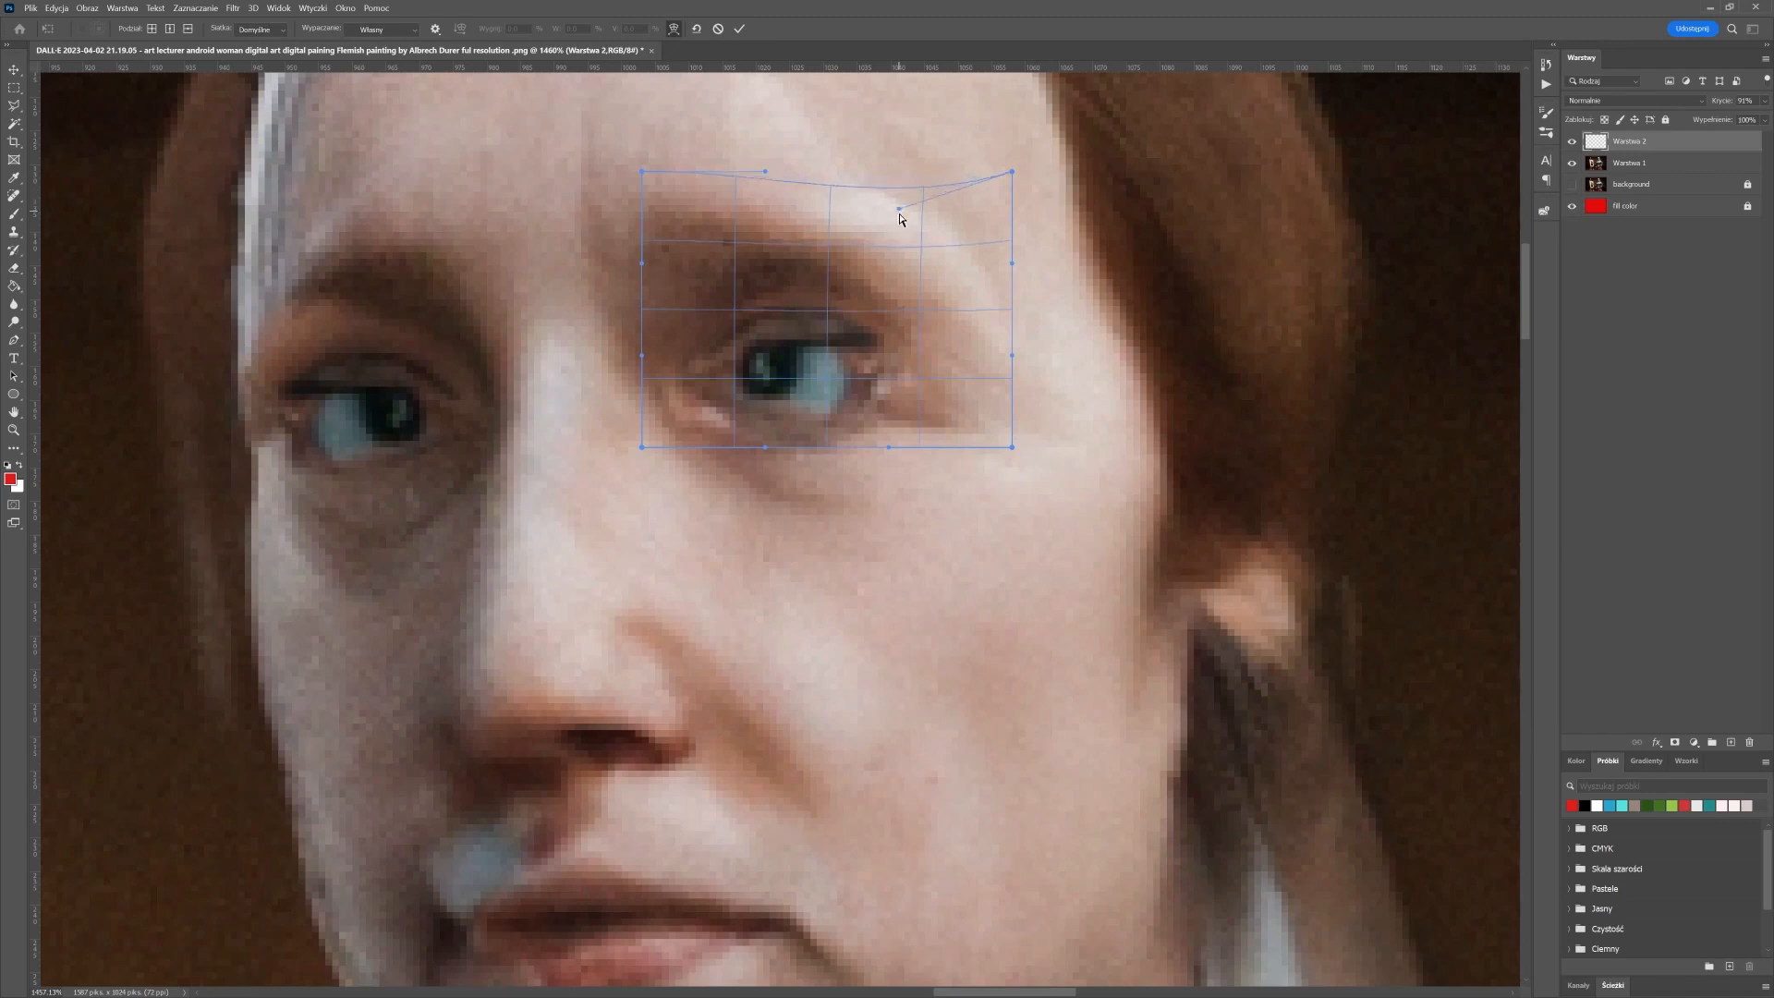
left_click_drag(1022, 268, 1026, 395)
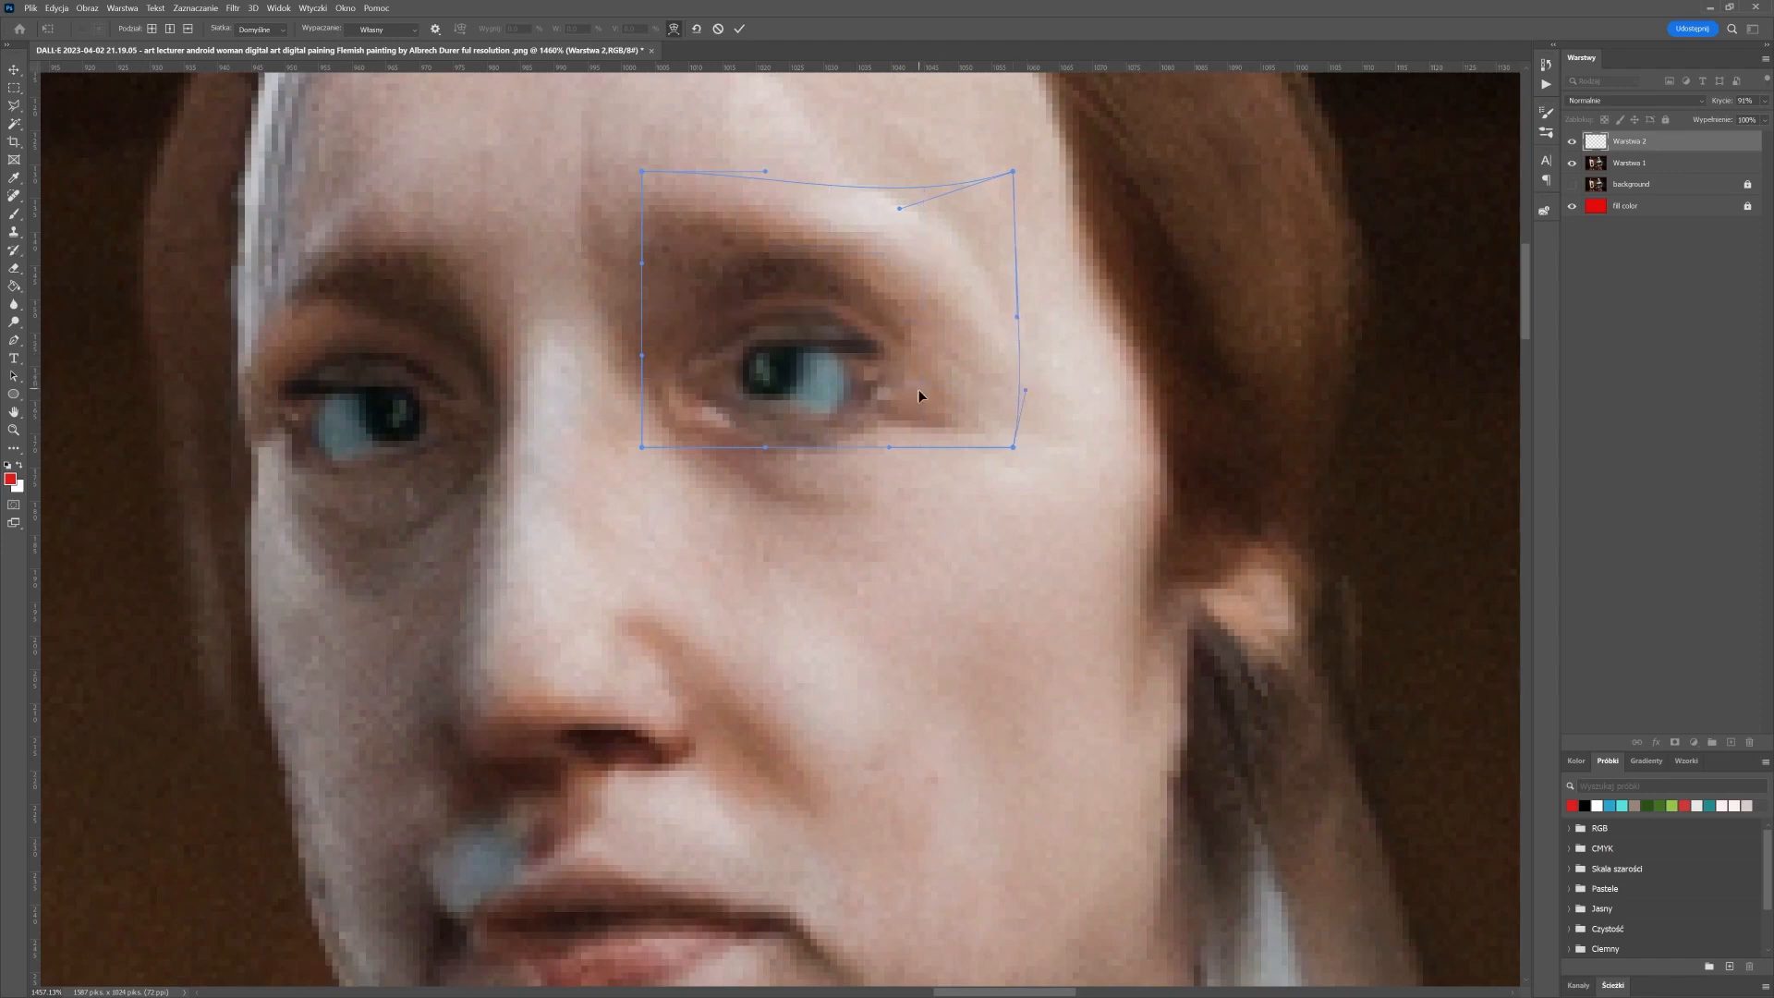
left_click_drag(919, 392, 918, 404)
left_click_drag(1012, 448, 1012, 446)
left_click_drag(642, 445, 673, 426)
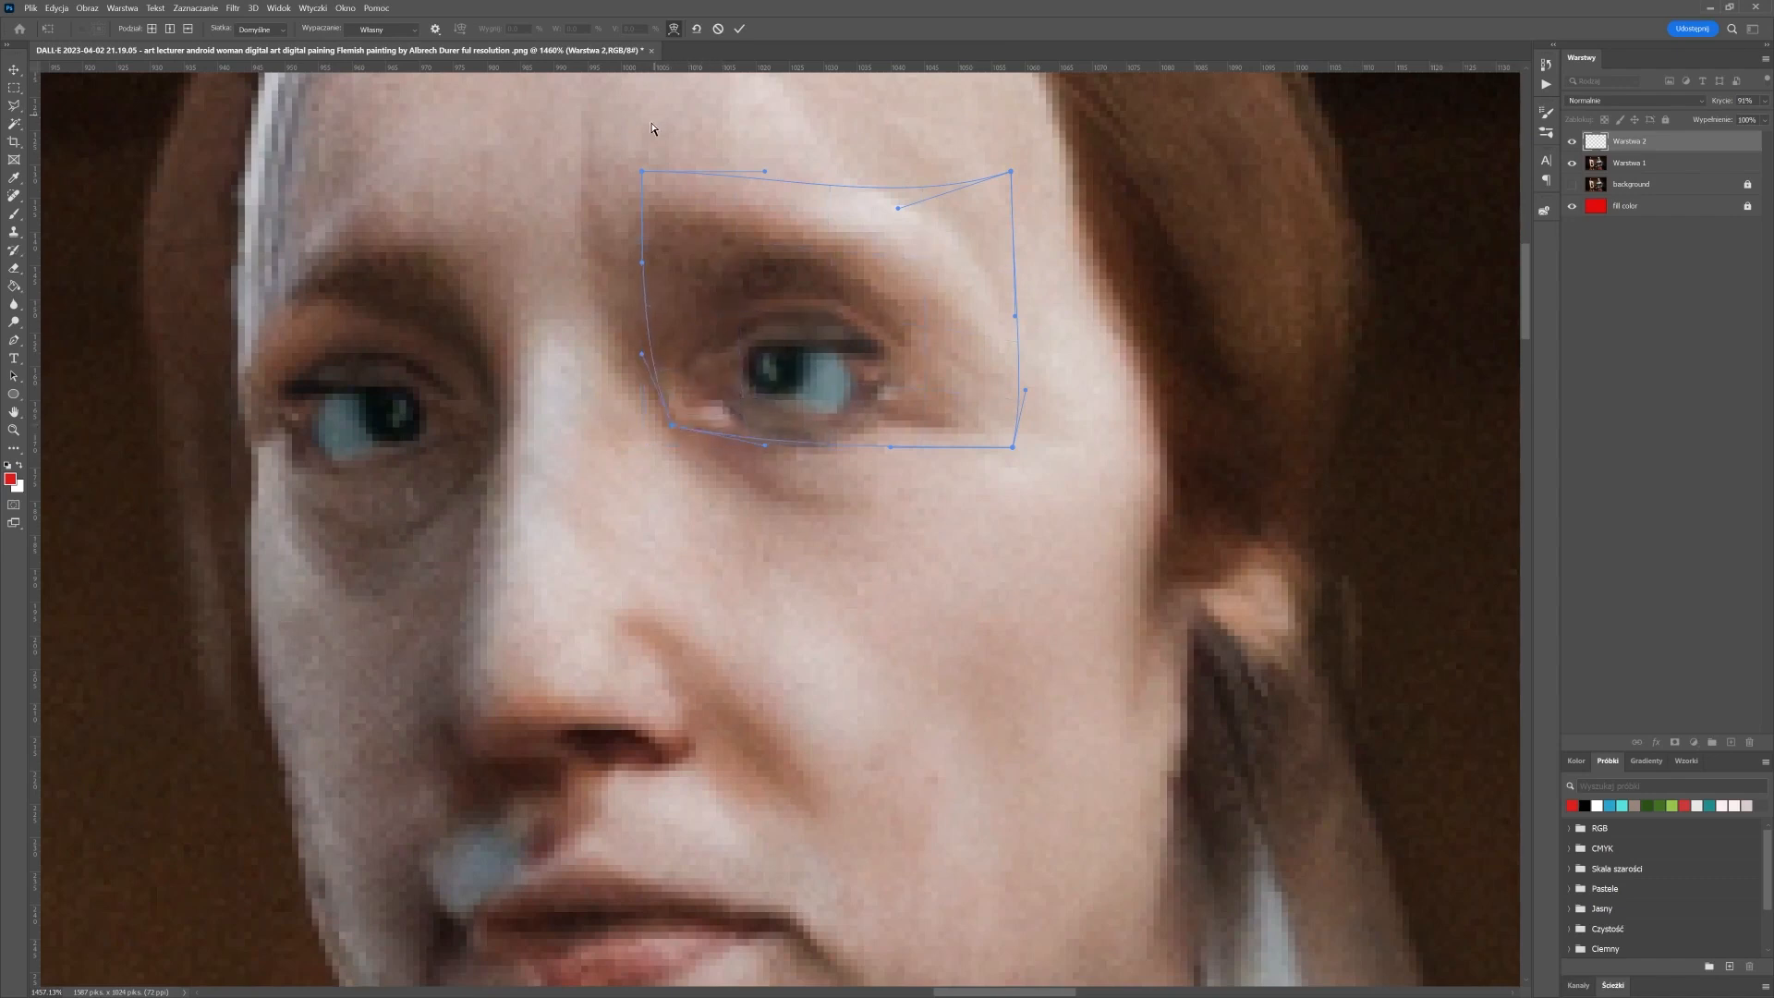
left_click_drag(664, 172, 529, 214)
left_click_drag(1015, 446, 1007, 468)
mouse_move(665, 430)
left_mouse_down()
mouse_move(653, 444)
mouse_move(651, 429)
left_mouse_up()
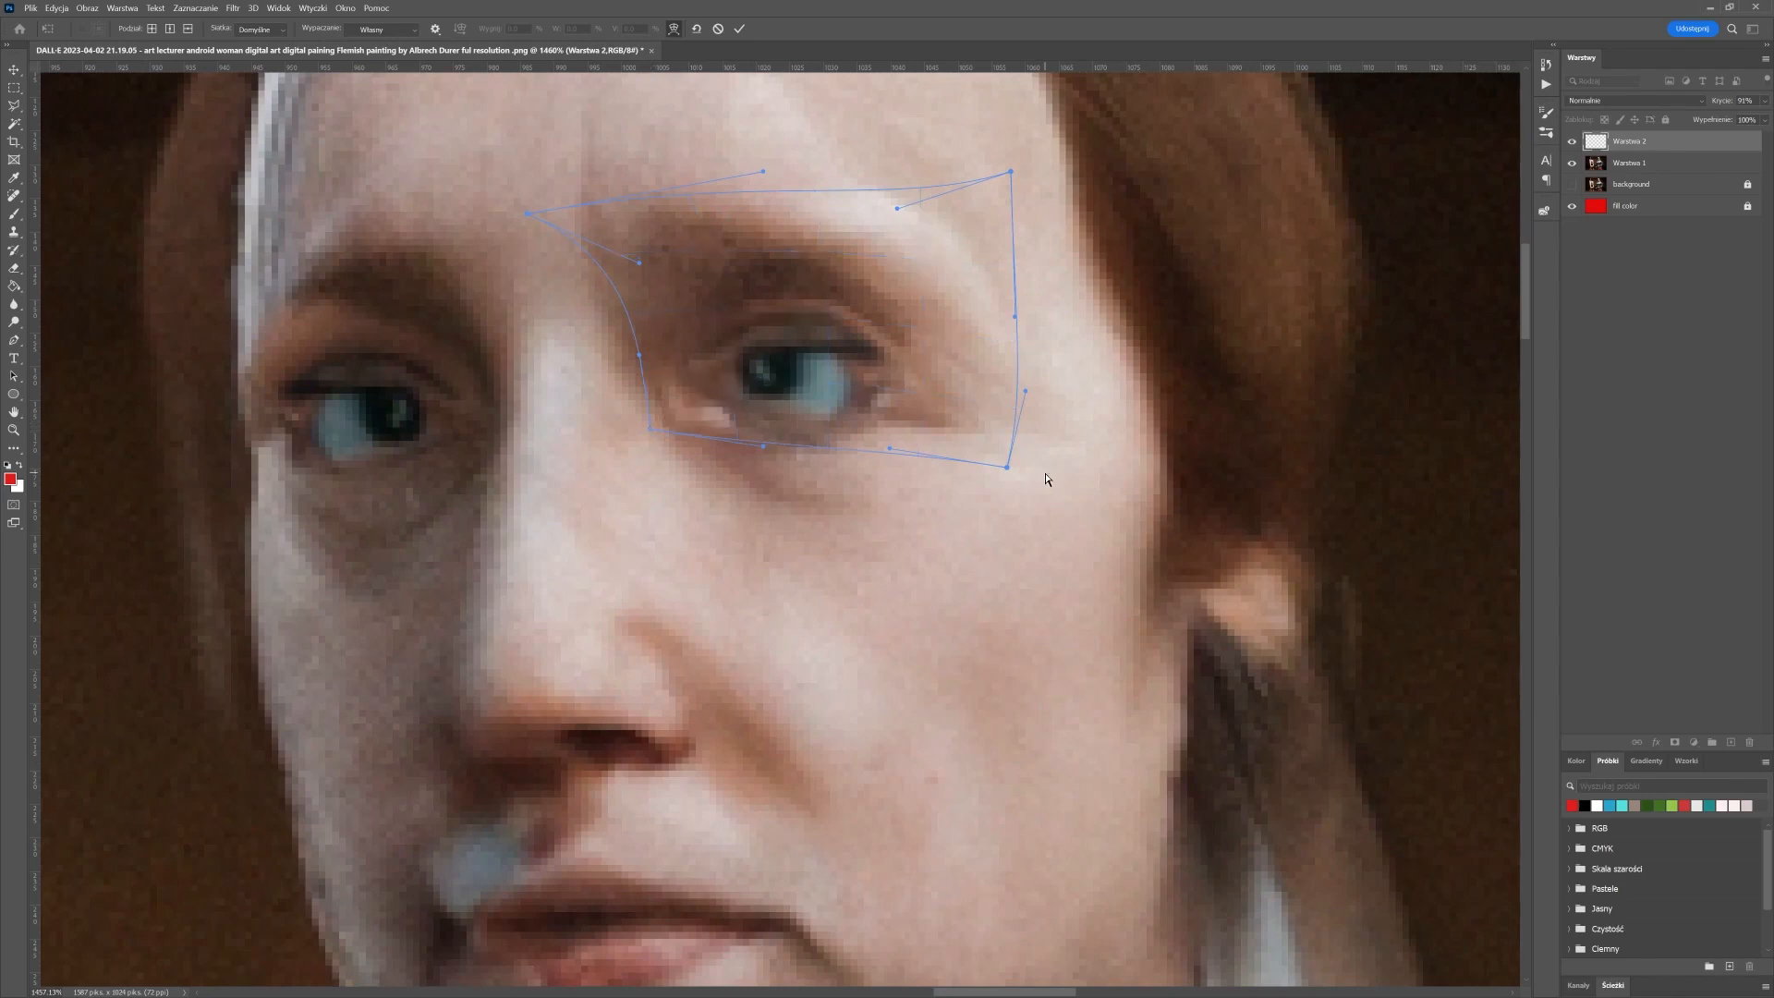
key("Return")
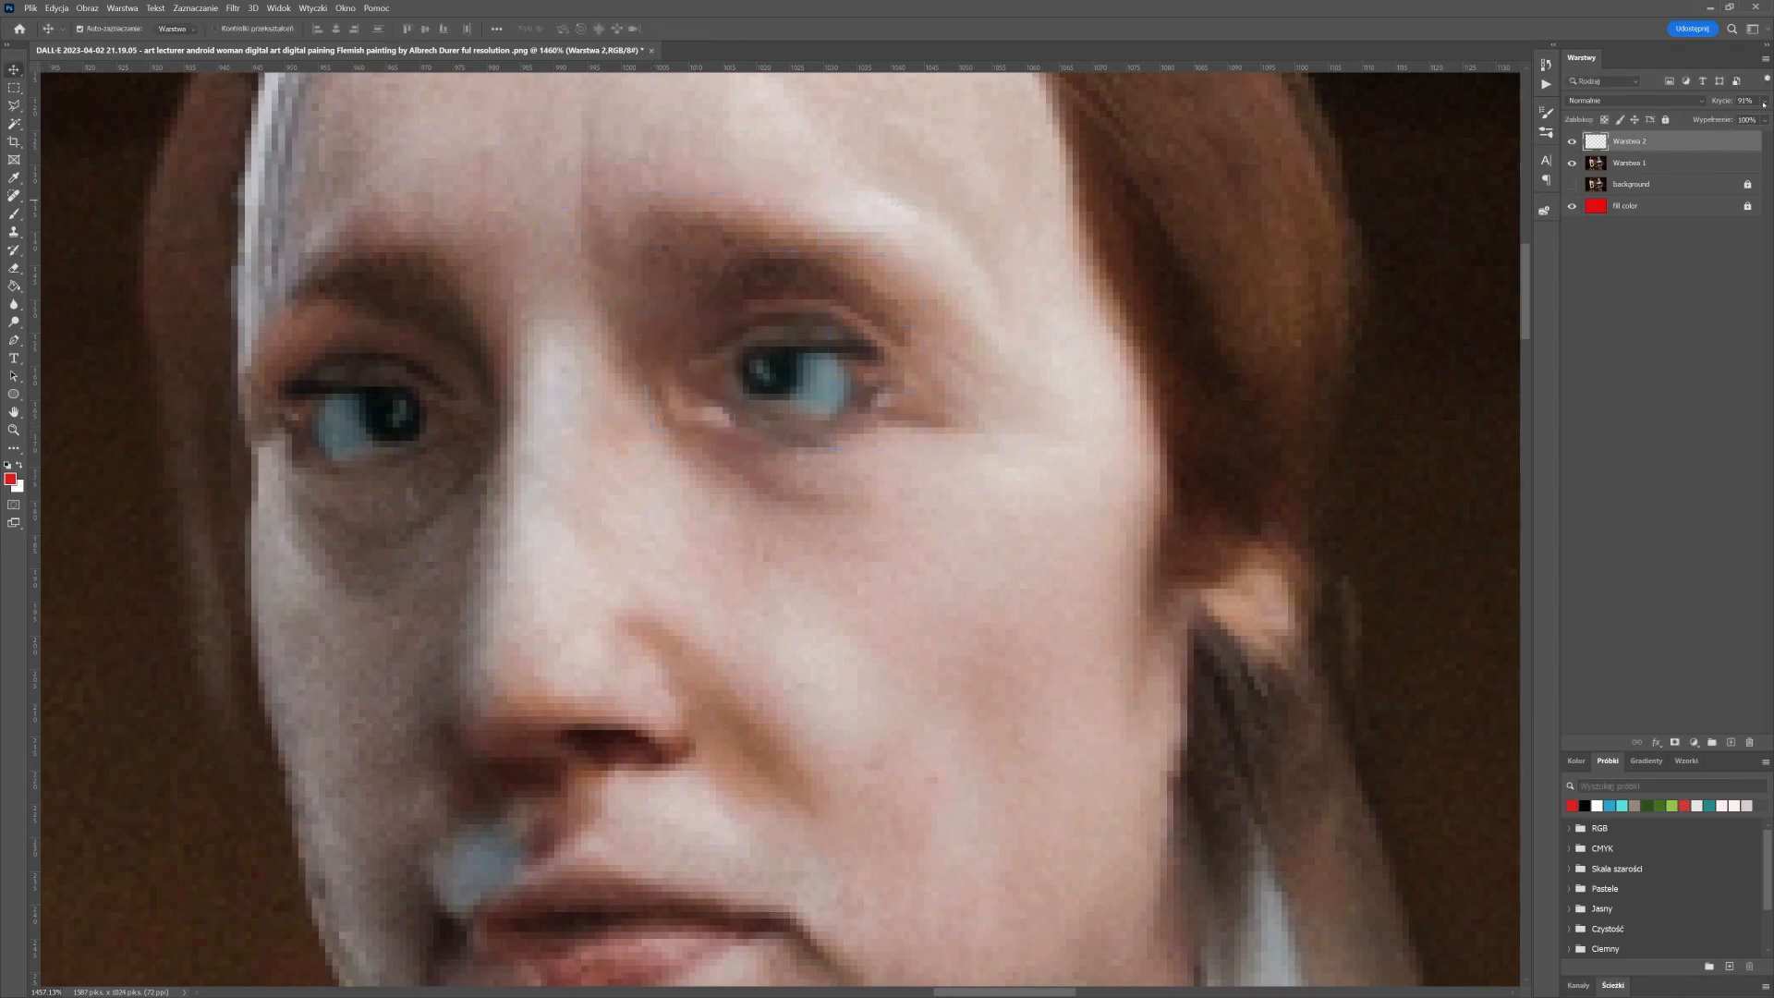
Set the opacity of the eye patch on Warstwa 2 to 100% and nudge the patch 1 px outward
left_click(1764, 102)
left_click_drag(1706, 128, 1699, 119)
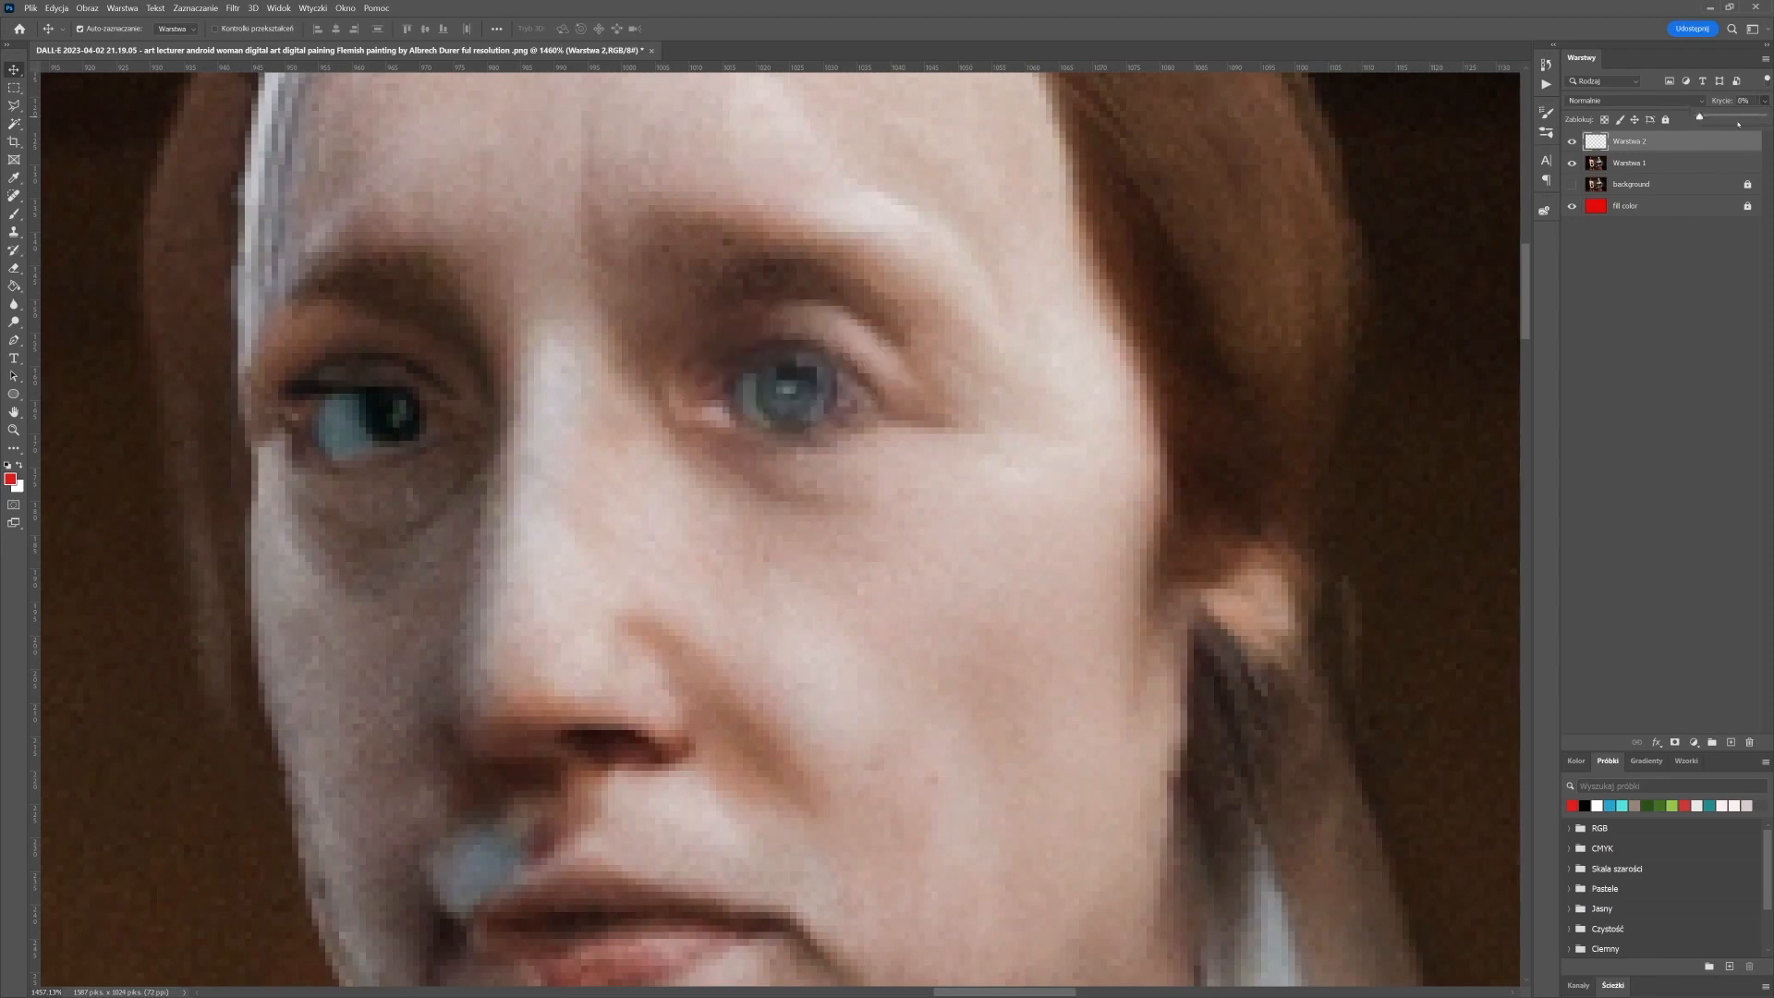
left_click_drag(1745, 118, 1763, 117)
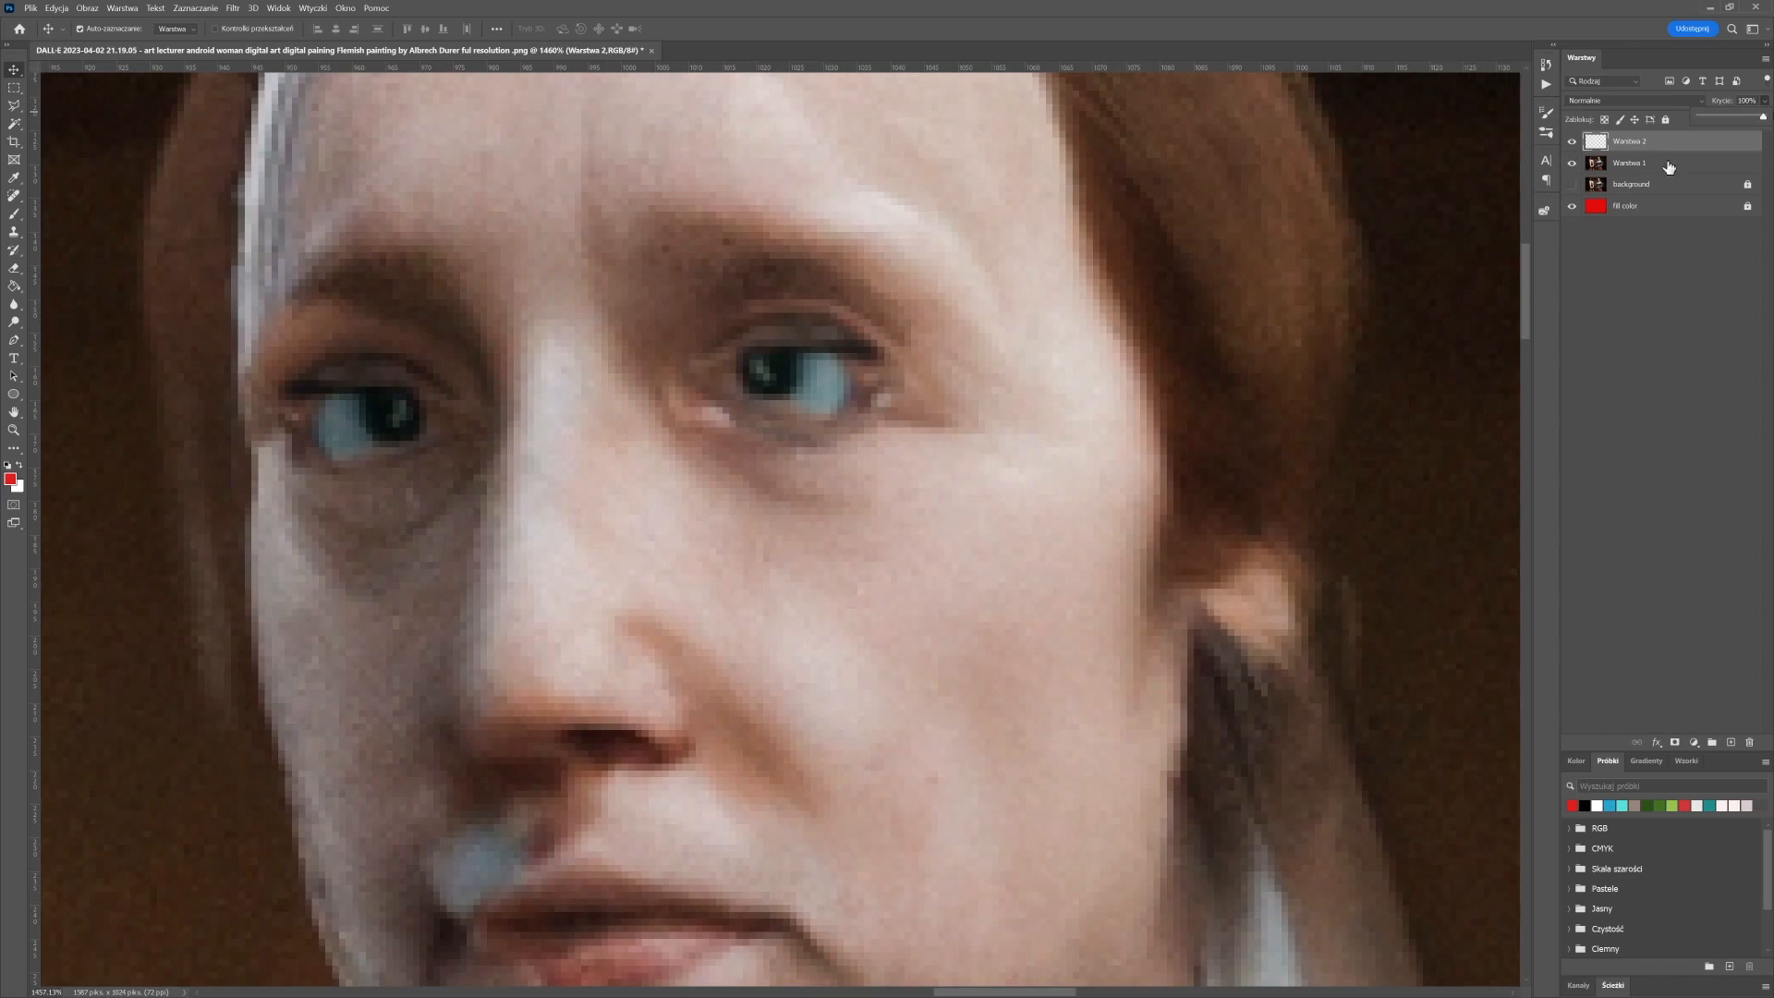
left_click_drag(726, 383, 731, 379)
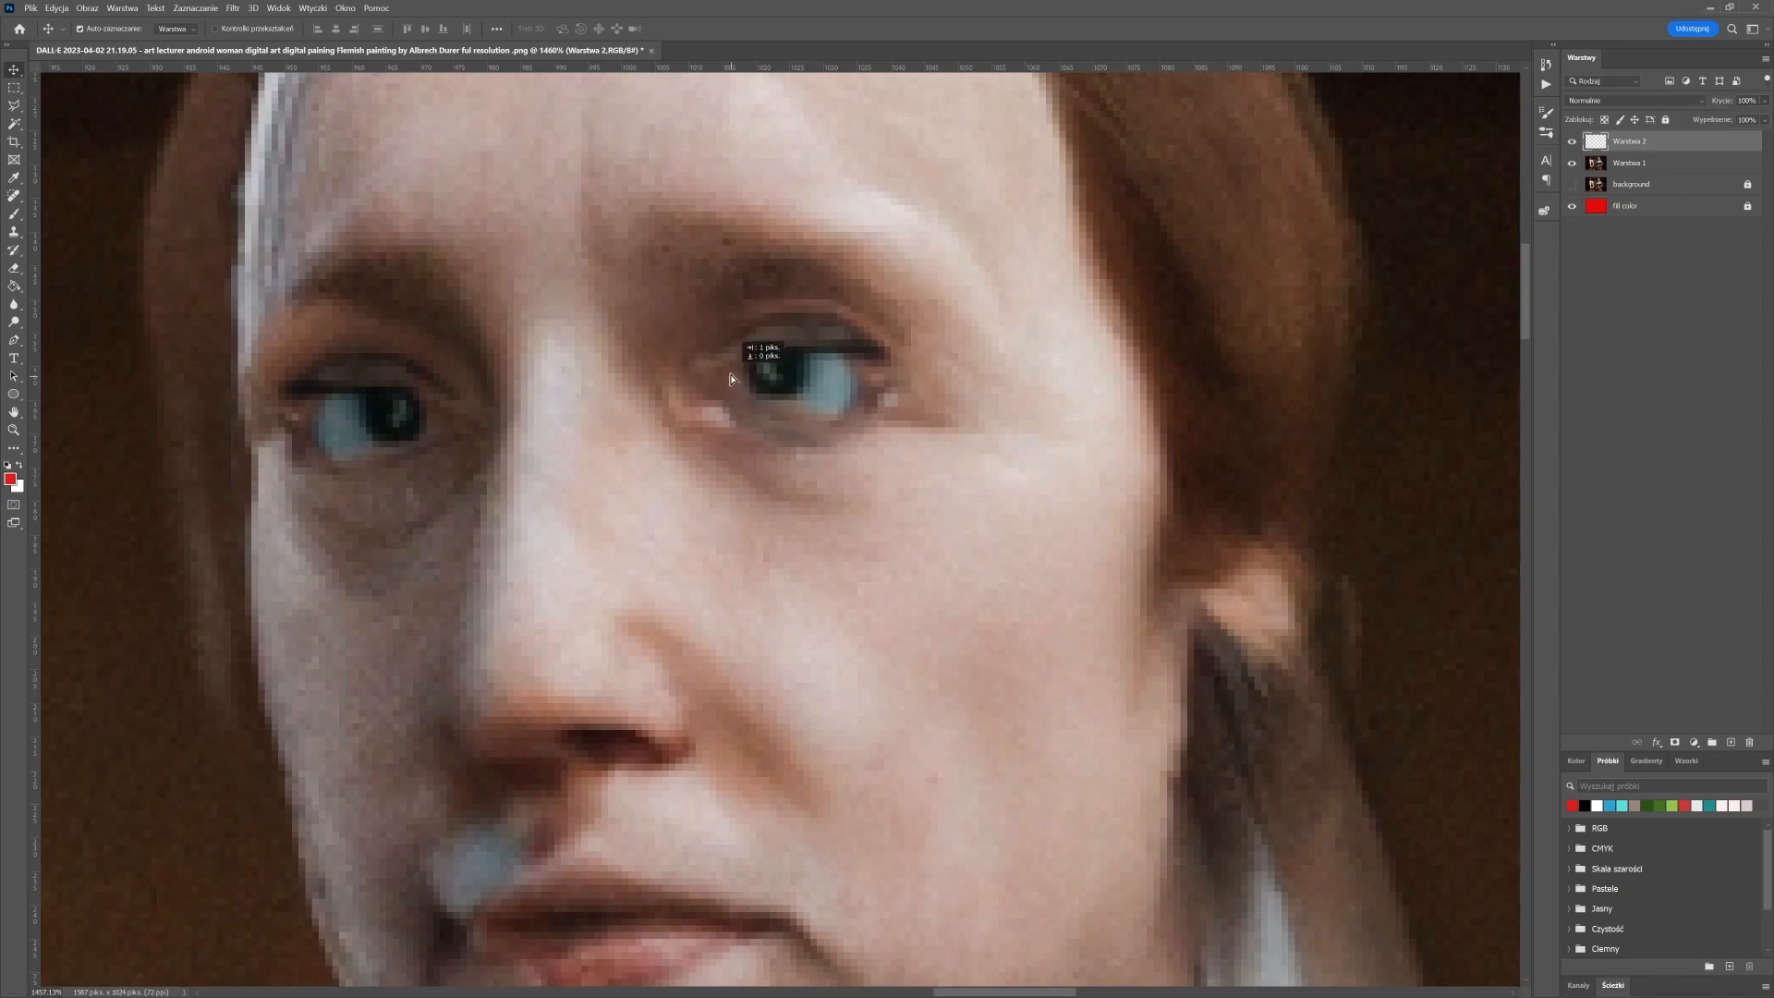
On Warstwa 1, outline the pale bluish spot between the nose and the mouth corner with a polygonal lasso selection
scroll(997, 602, "down", 4)
scroll(990, 601, "down", 1)
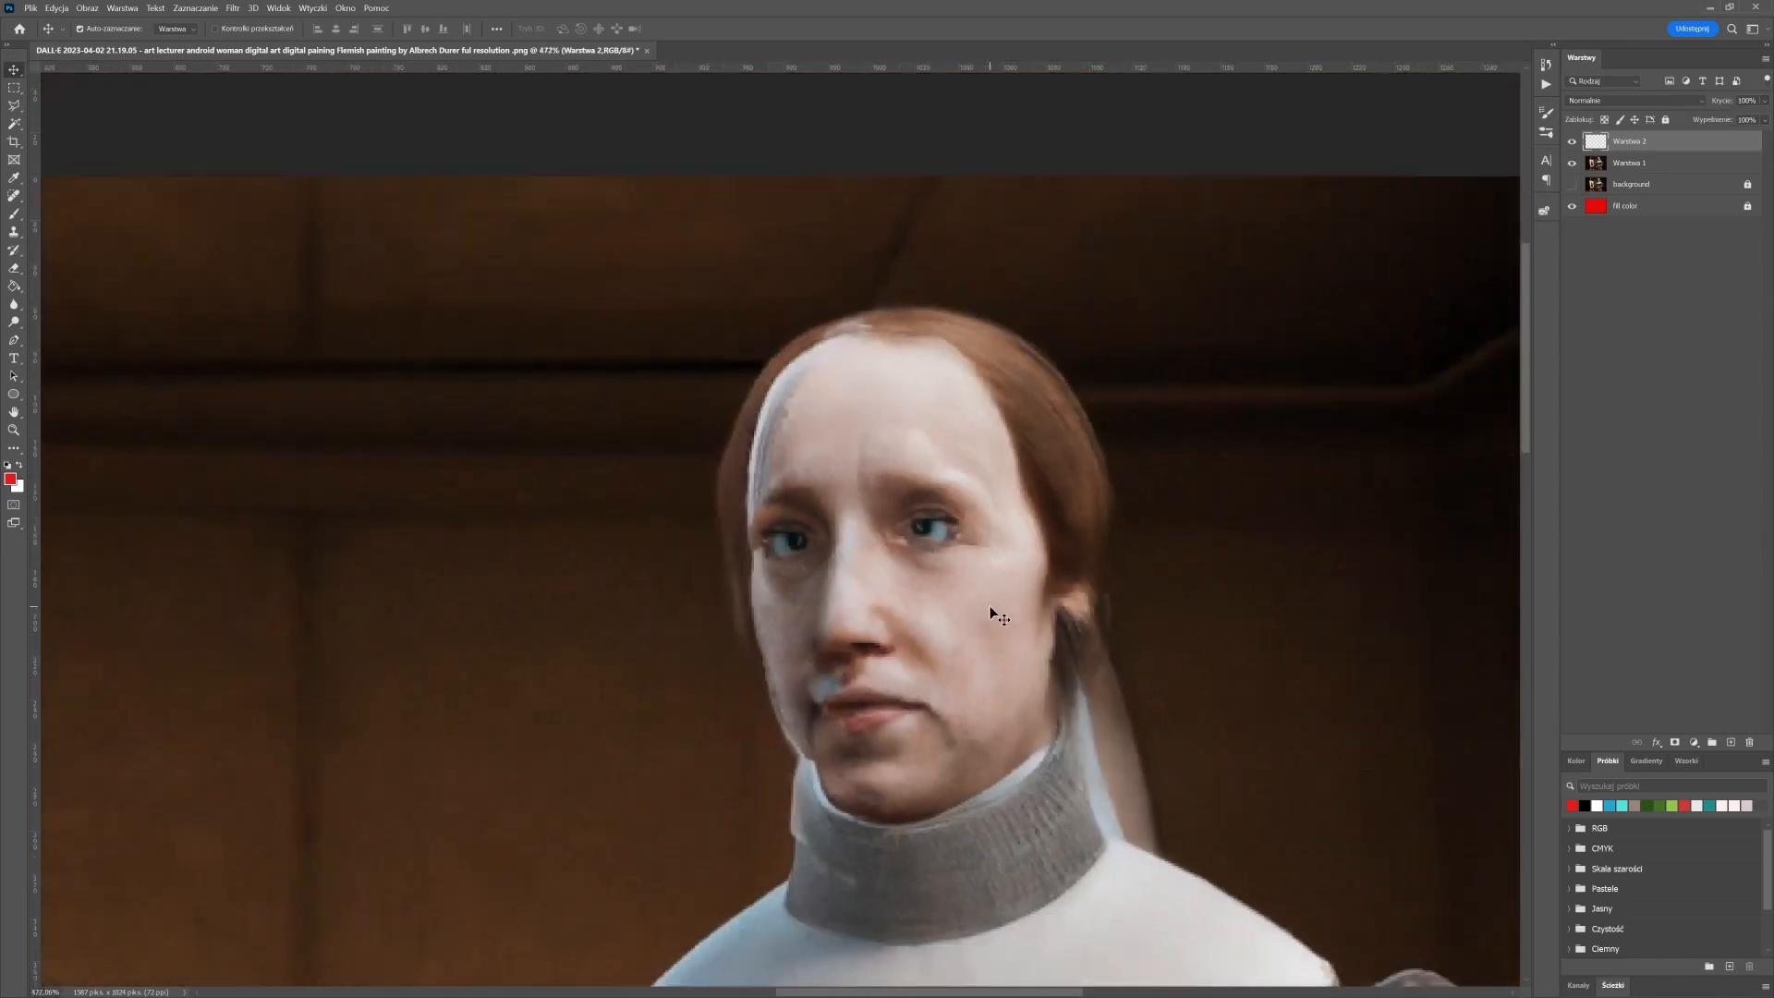
scroll(835, 757, "up", 3)
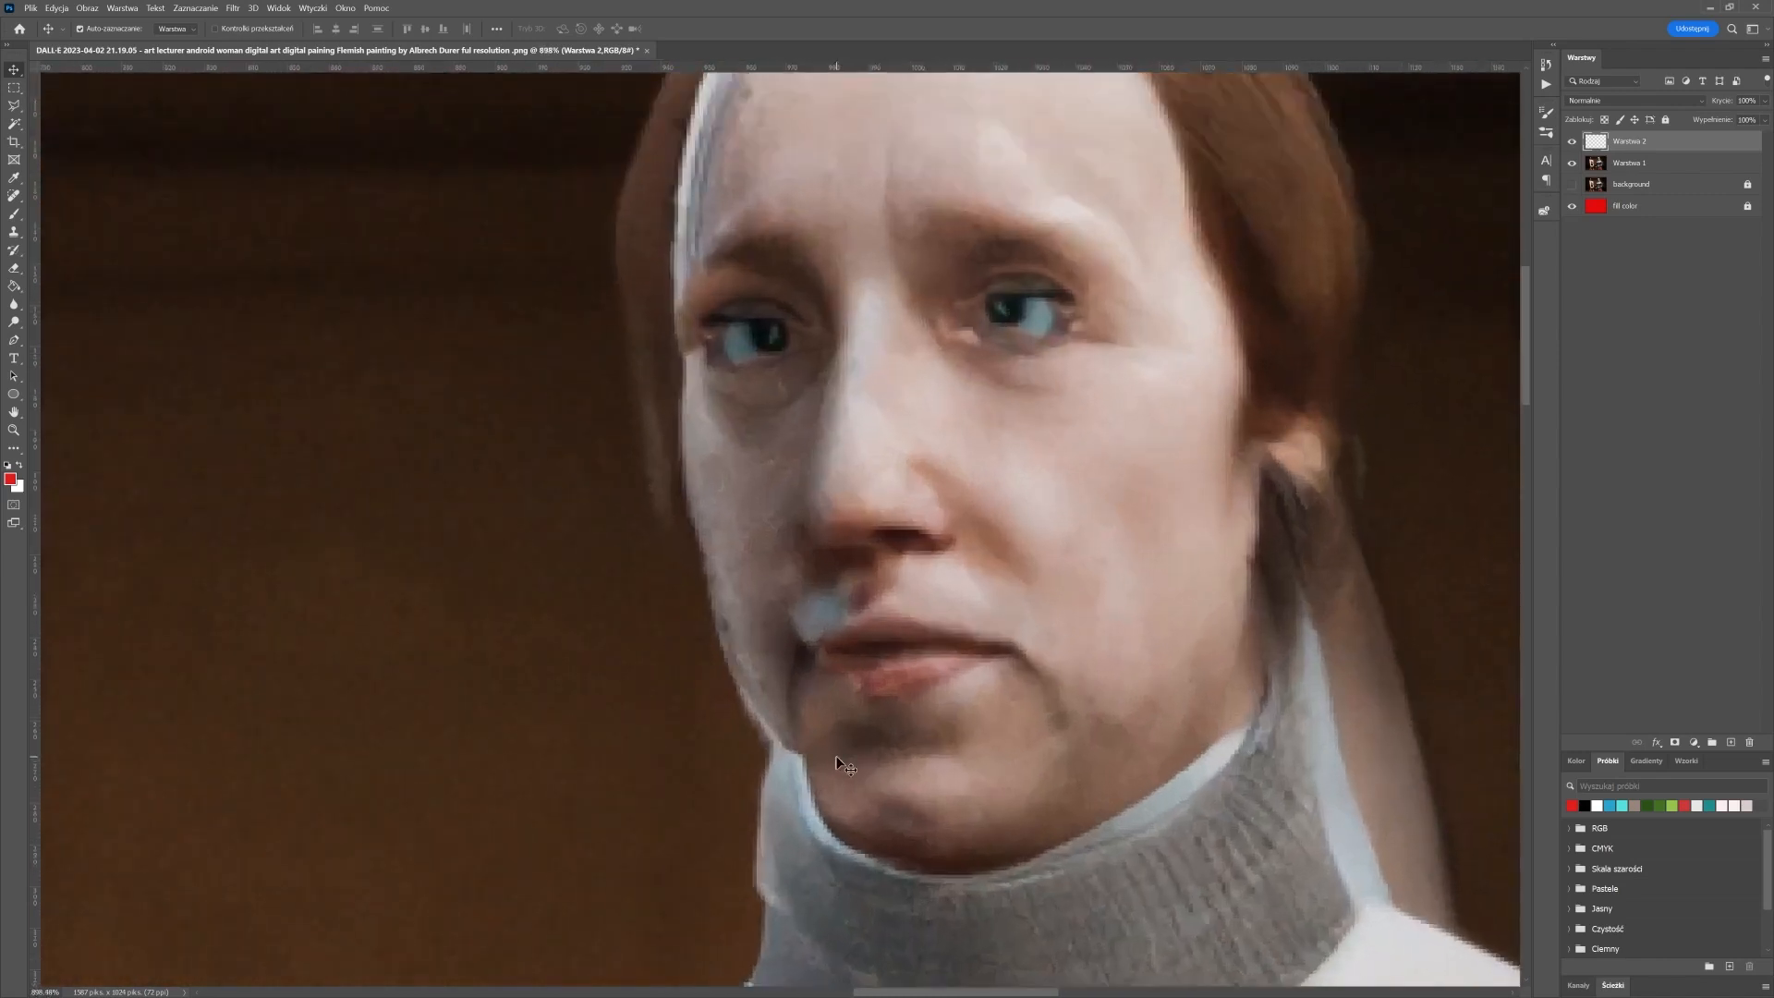
scroll(840, 764, "up", 1)
scroll(839, 763, "up", 1)
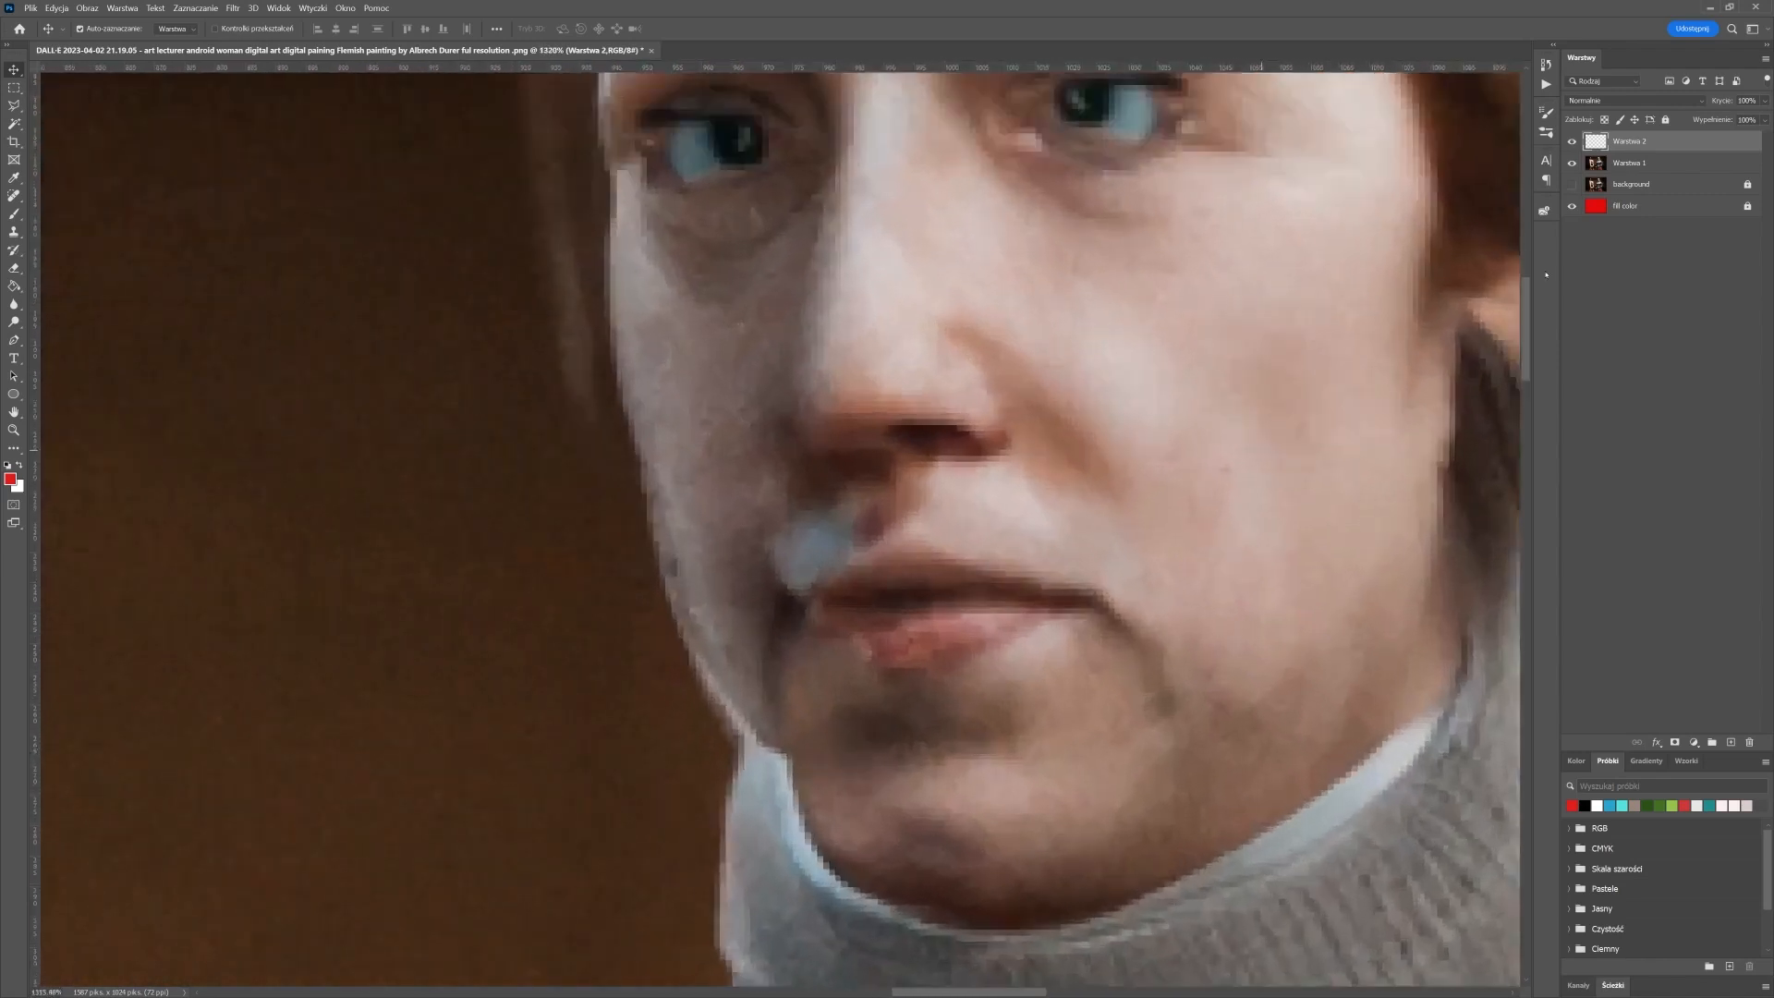
left_click(1632, 166)
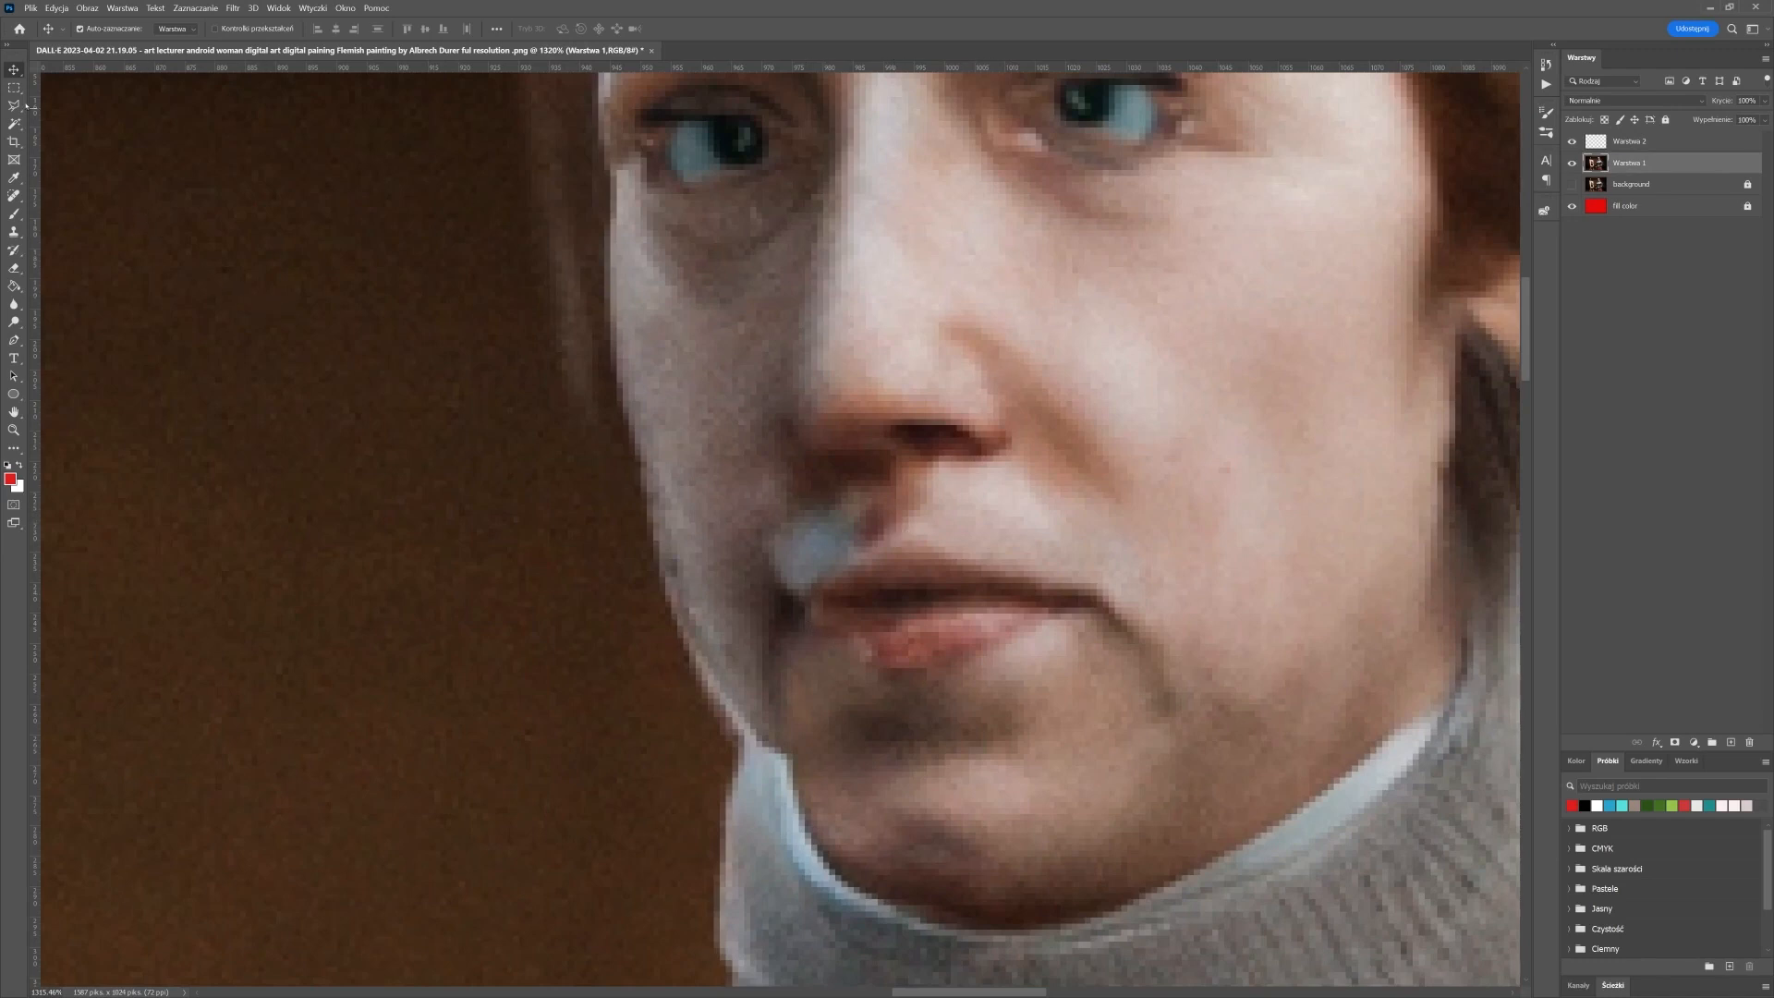
key("l")
left_click(769, 527)
left_click(817, 488)
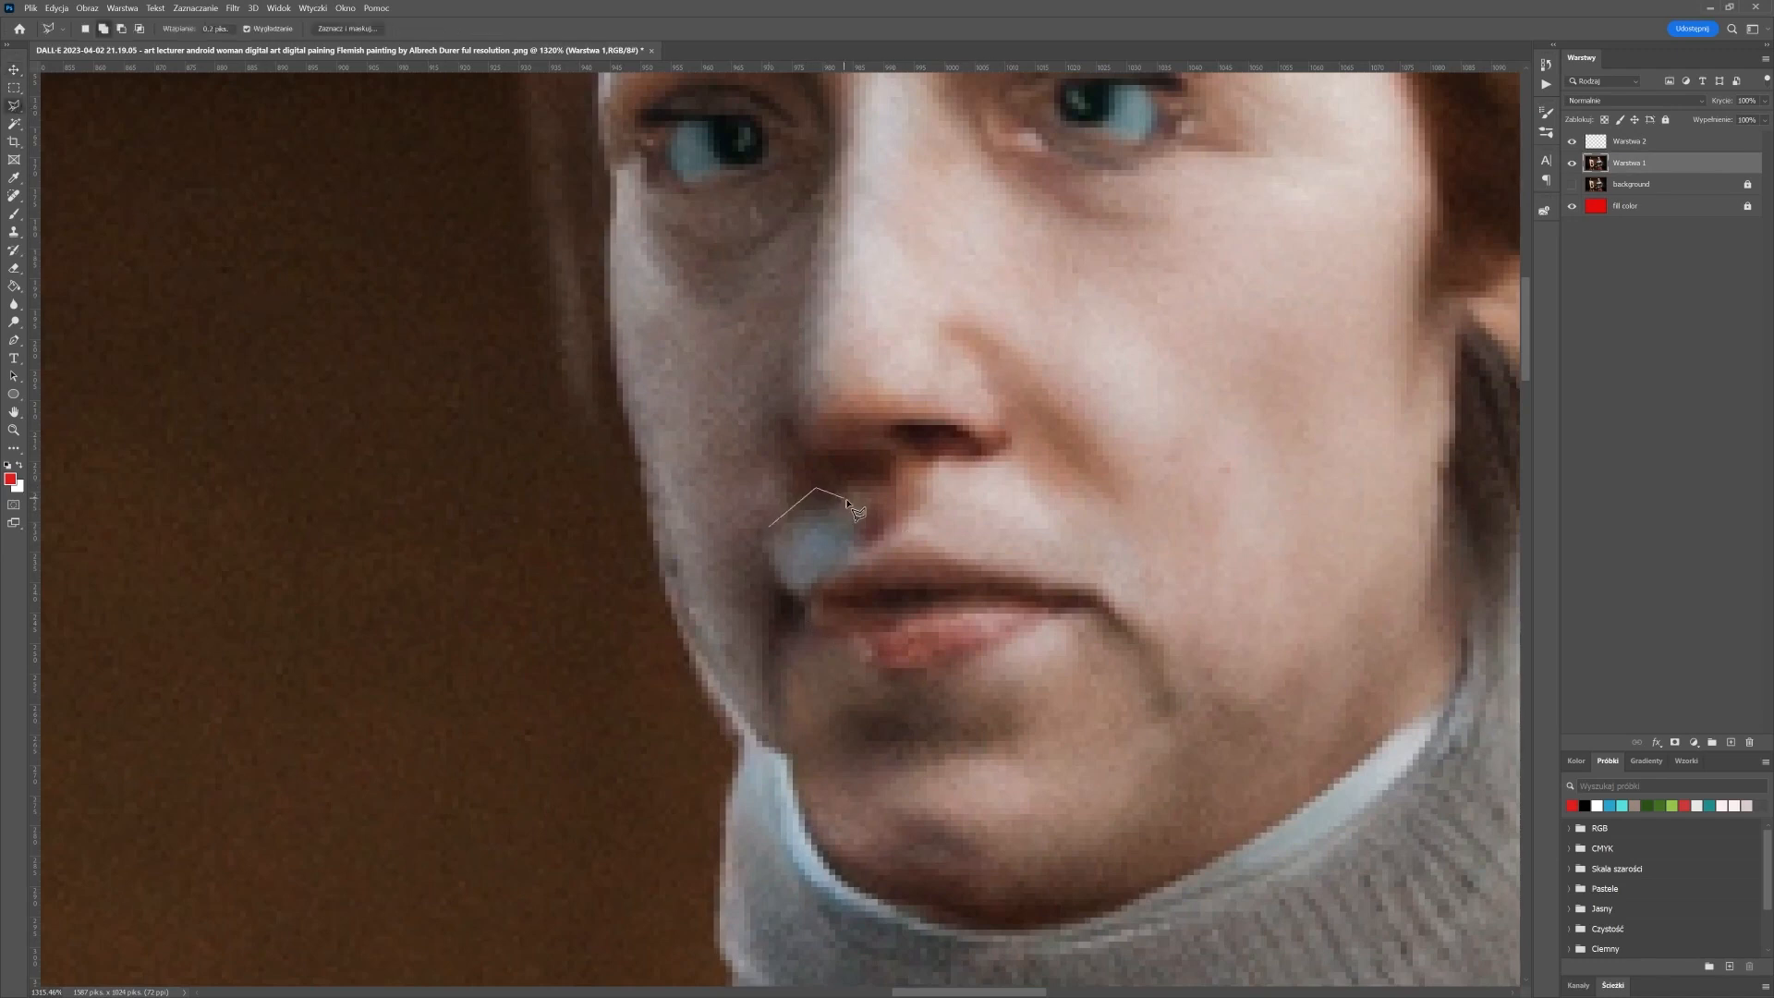
left_click(848, 502)
left_click(859, 536)
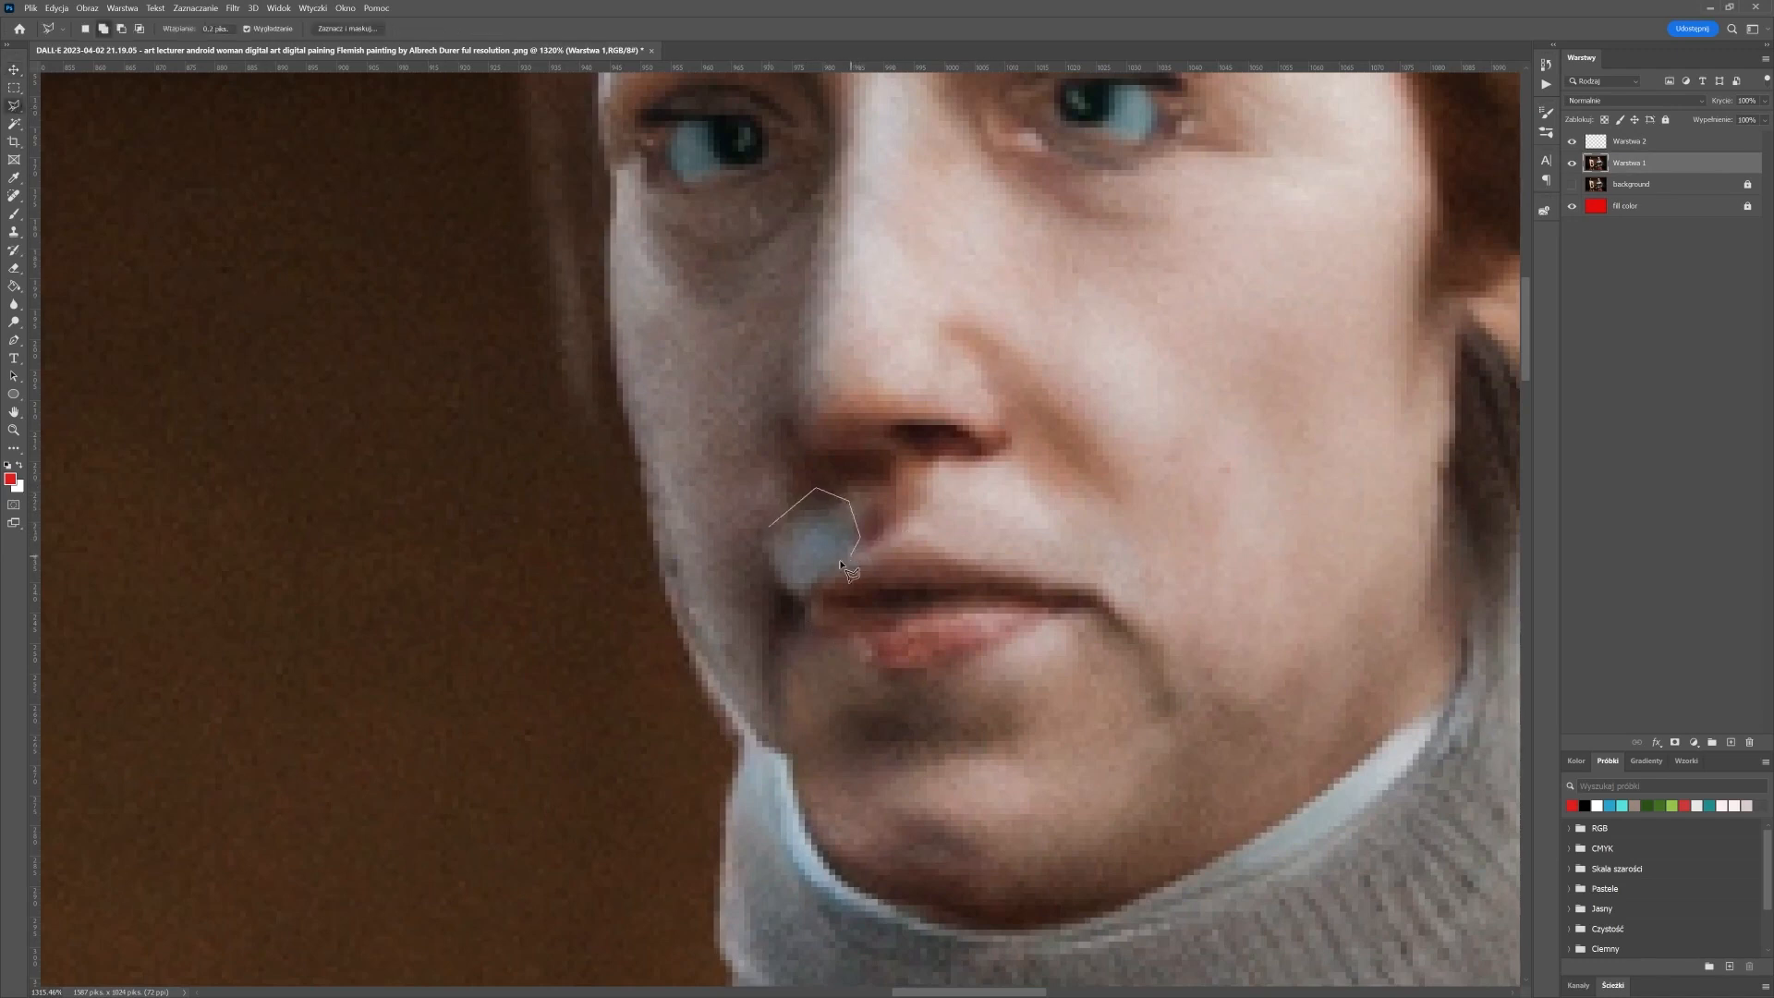
left_click(804, 598)
double_click(727, 577)
Cover the selected bluish spot with cheek skin using a smaller Clone Stamp brush, and clear the selection
key("s")
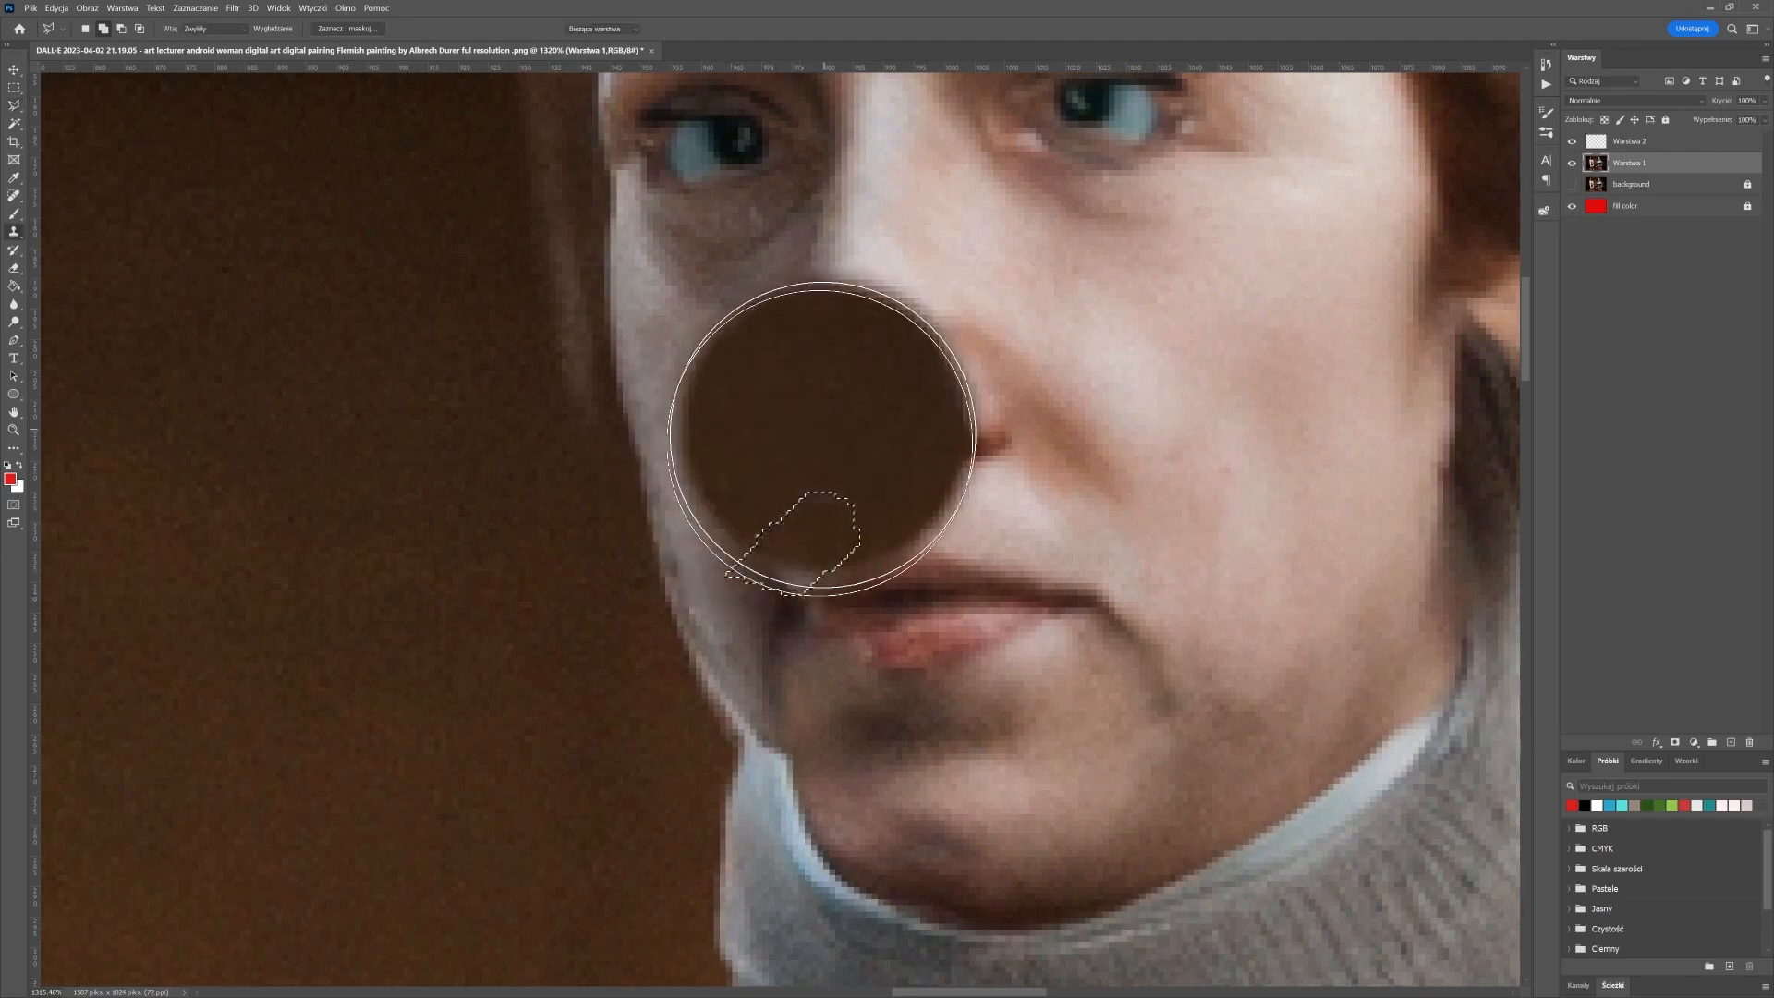
key("bracketleft")
key("bracketleft")
key("bracketleft")
key("bracketleft")
key("bracketleft")
key("bracketleft")
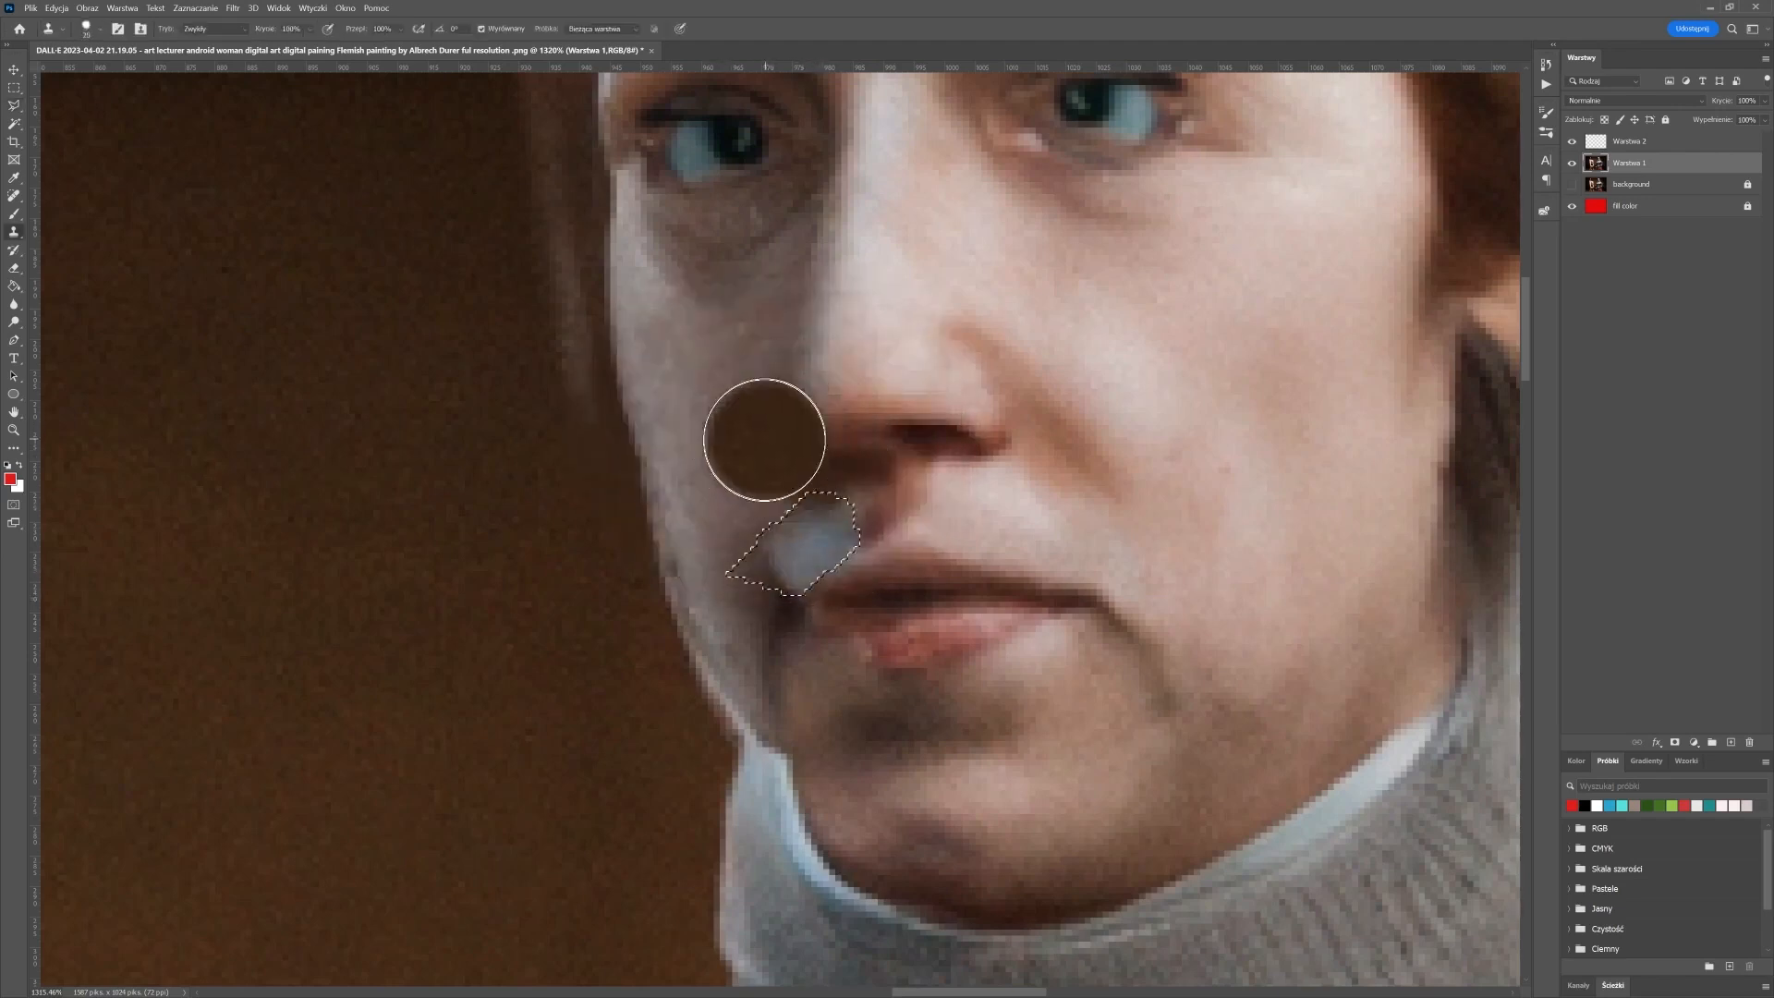
left_click(719, 456, "alt")
mouse_move(780, 536)
left_mouse_down()
mouse_move(792, 546)
mouse_move(788, 518)
mouse_move(813, 545)
left_mouse_up()
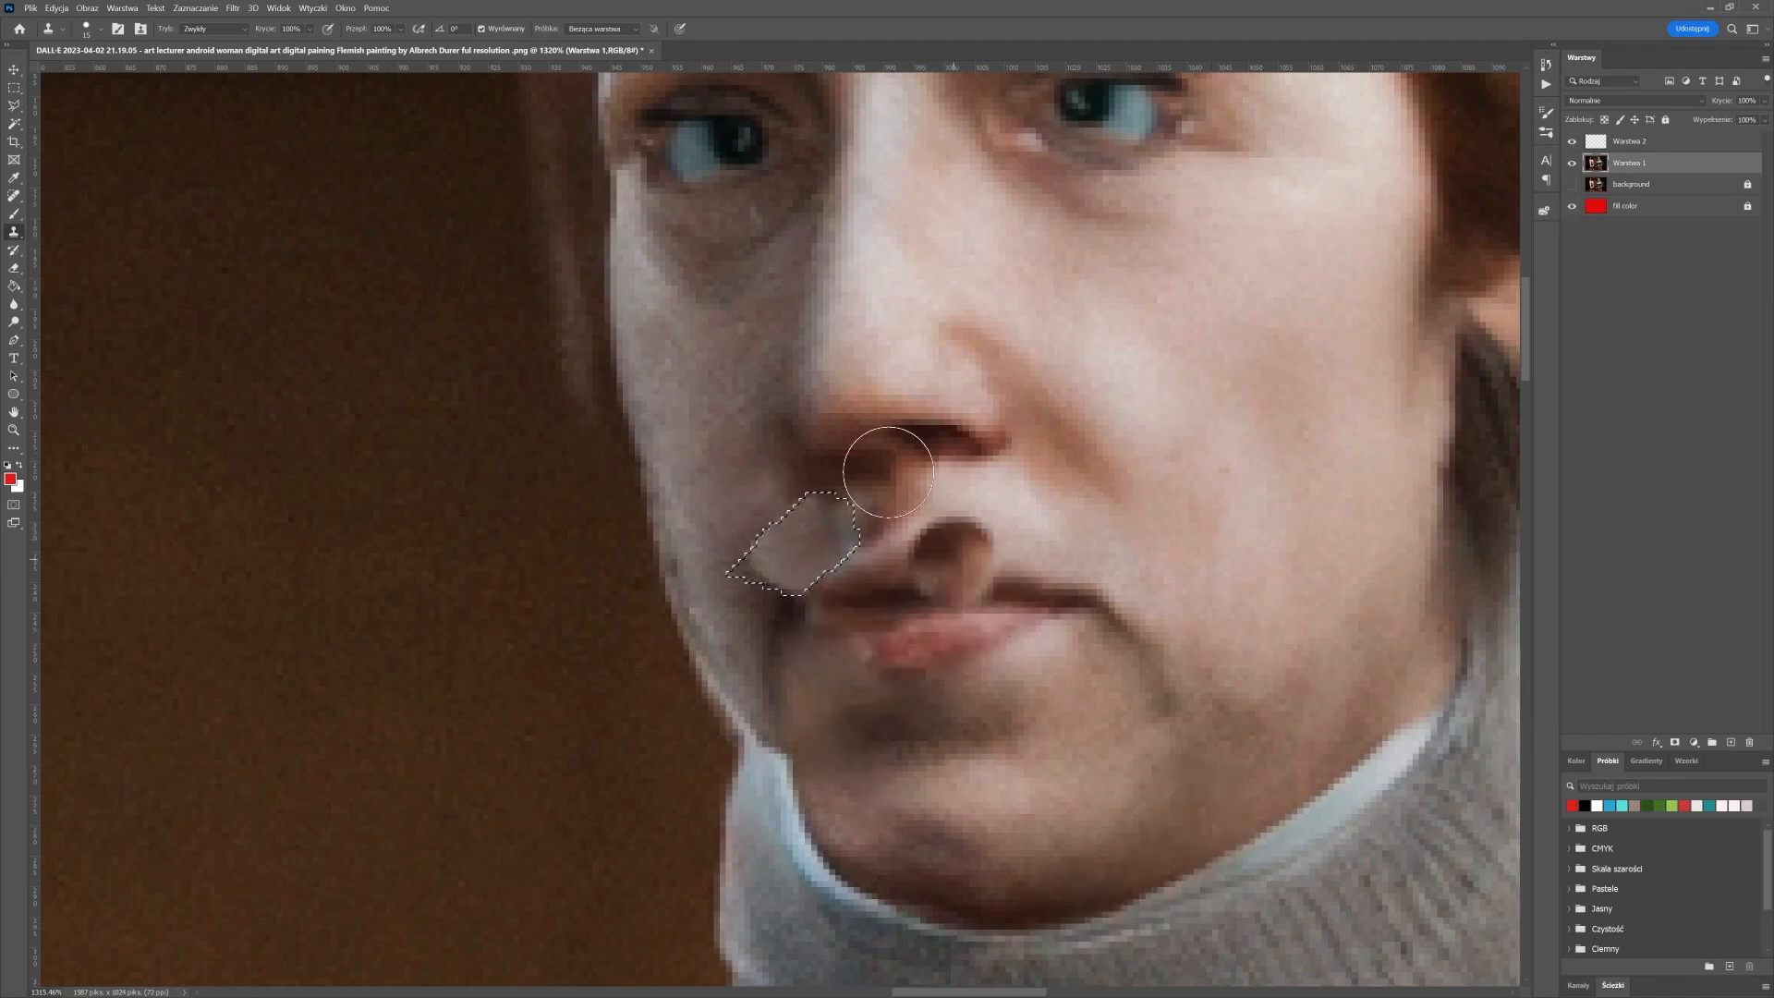
left_click(751, 497, "alt")
left_click_drag(809, 520, 833, 523)
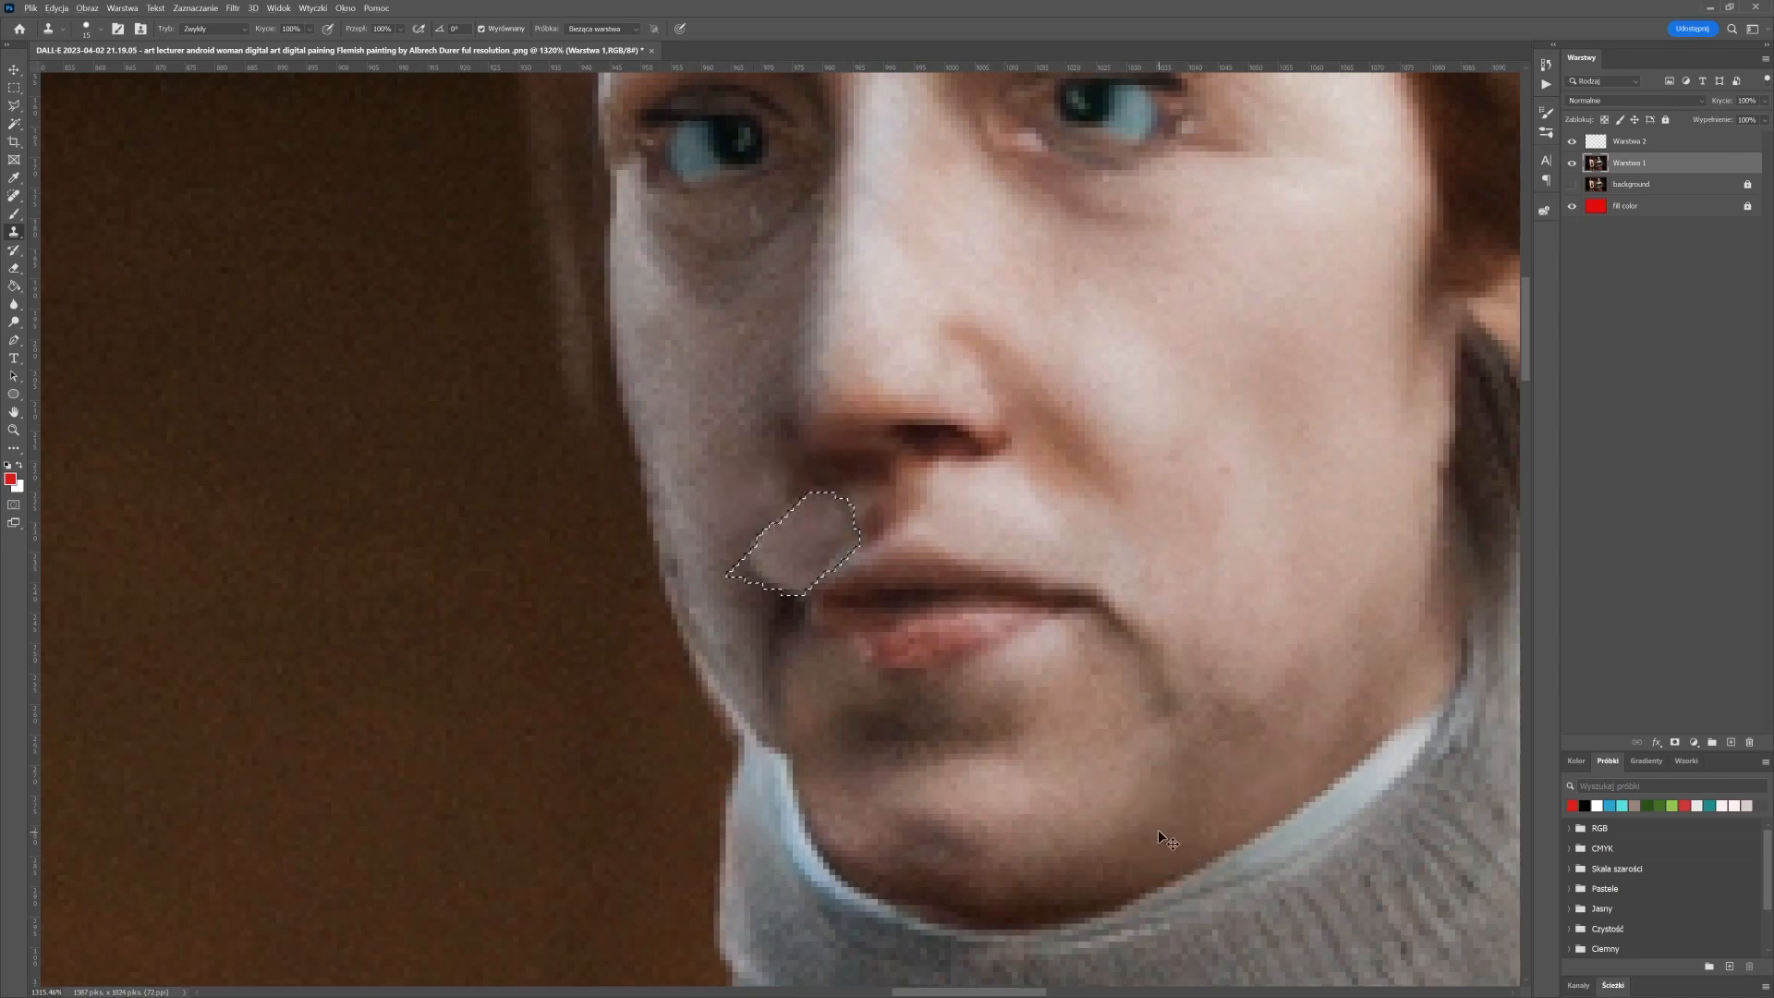
key("ctrl+d")
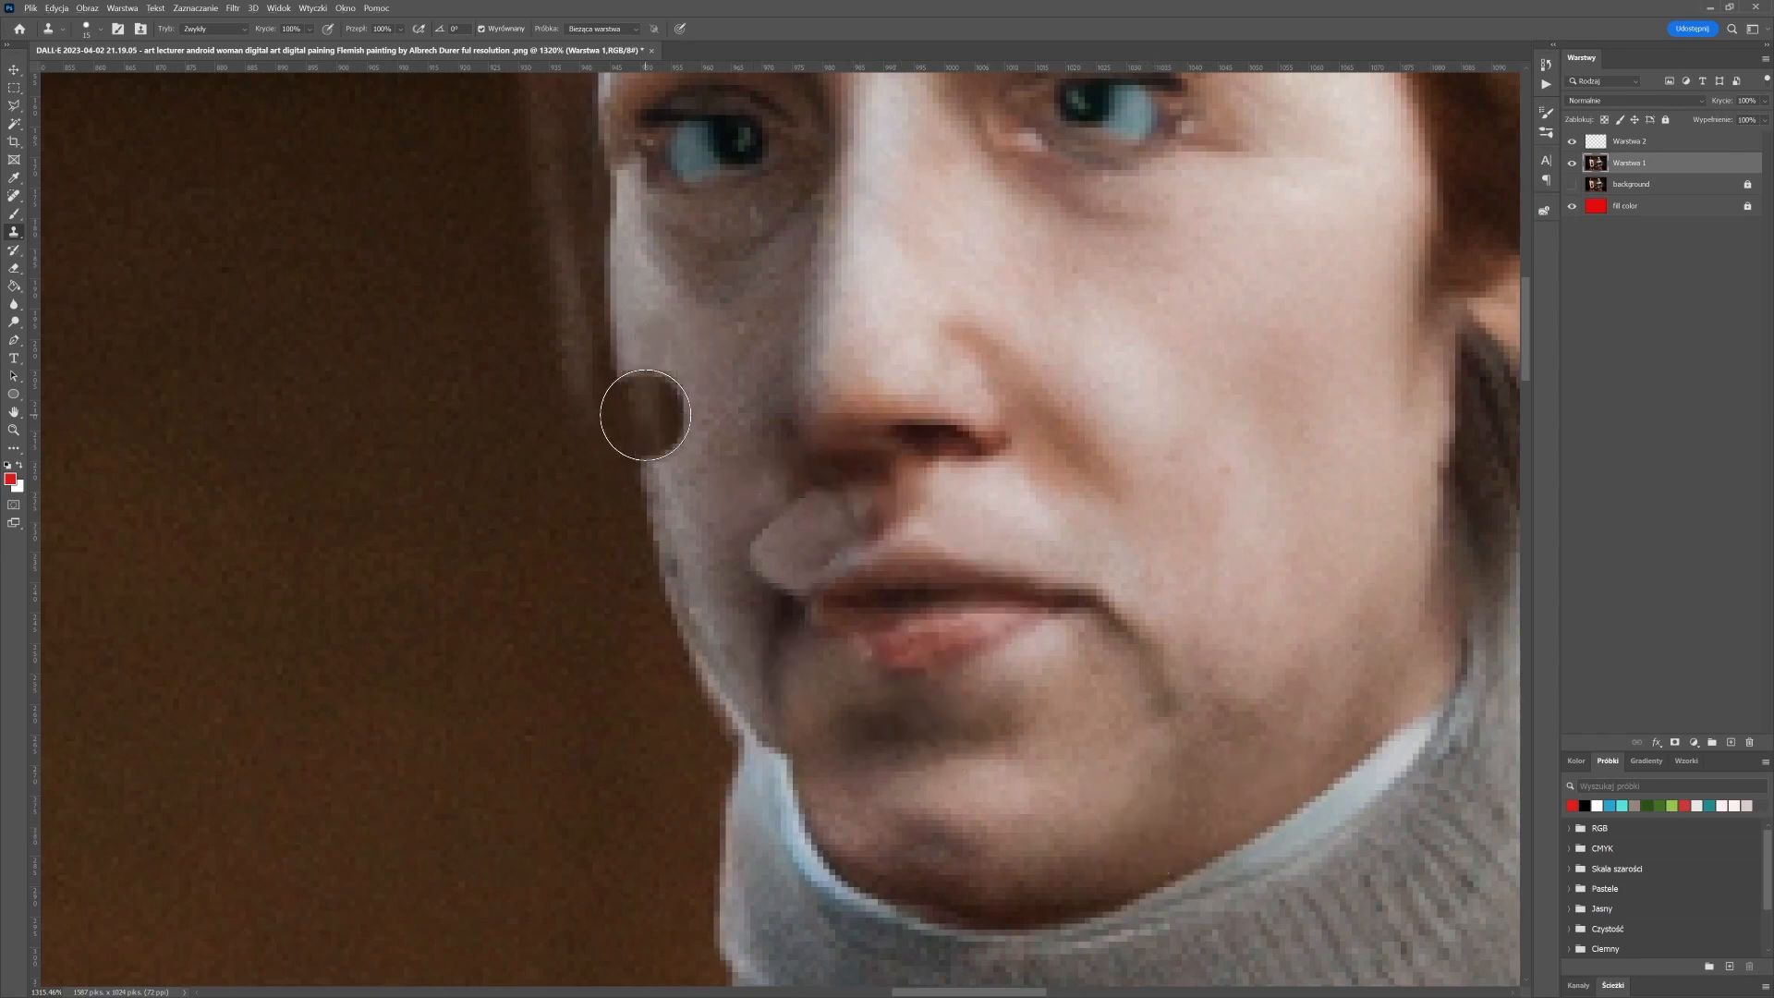
Lower the Clone Stamp opacity to about 28% and blend the repaired spot's outer edge with sampled cheek skin
left_click(310, 29)
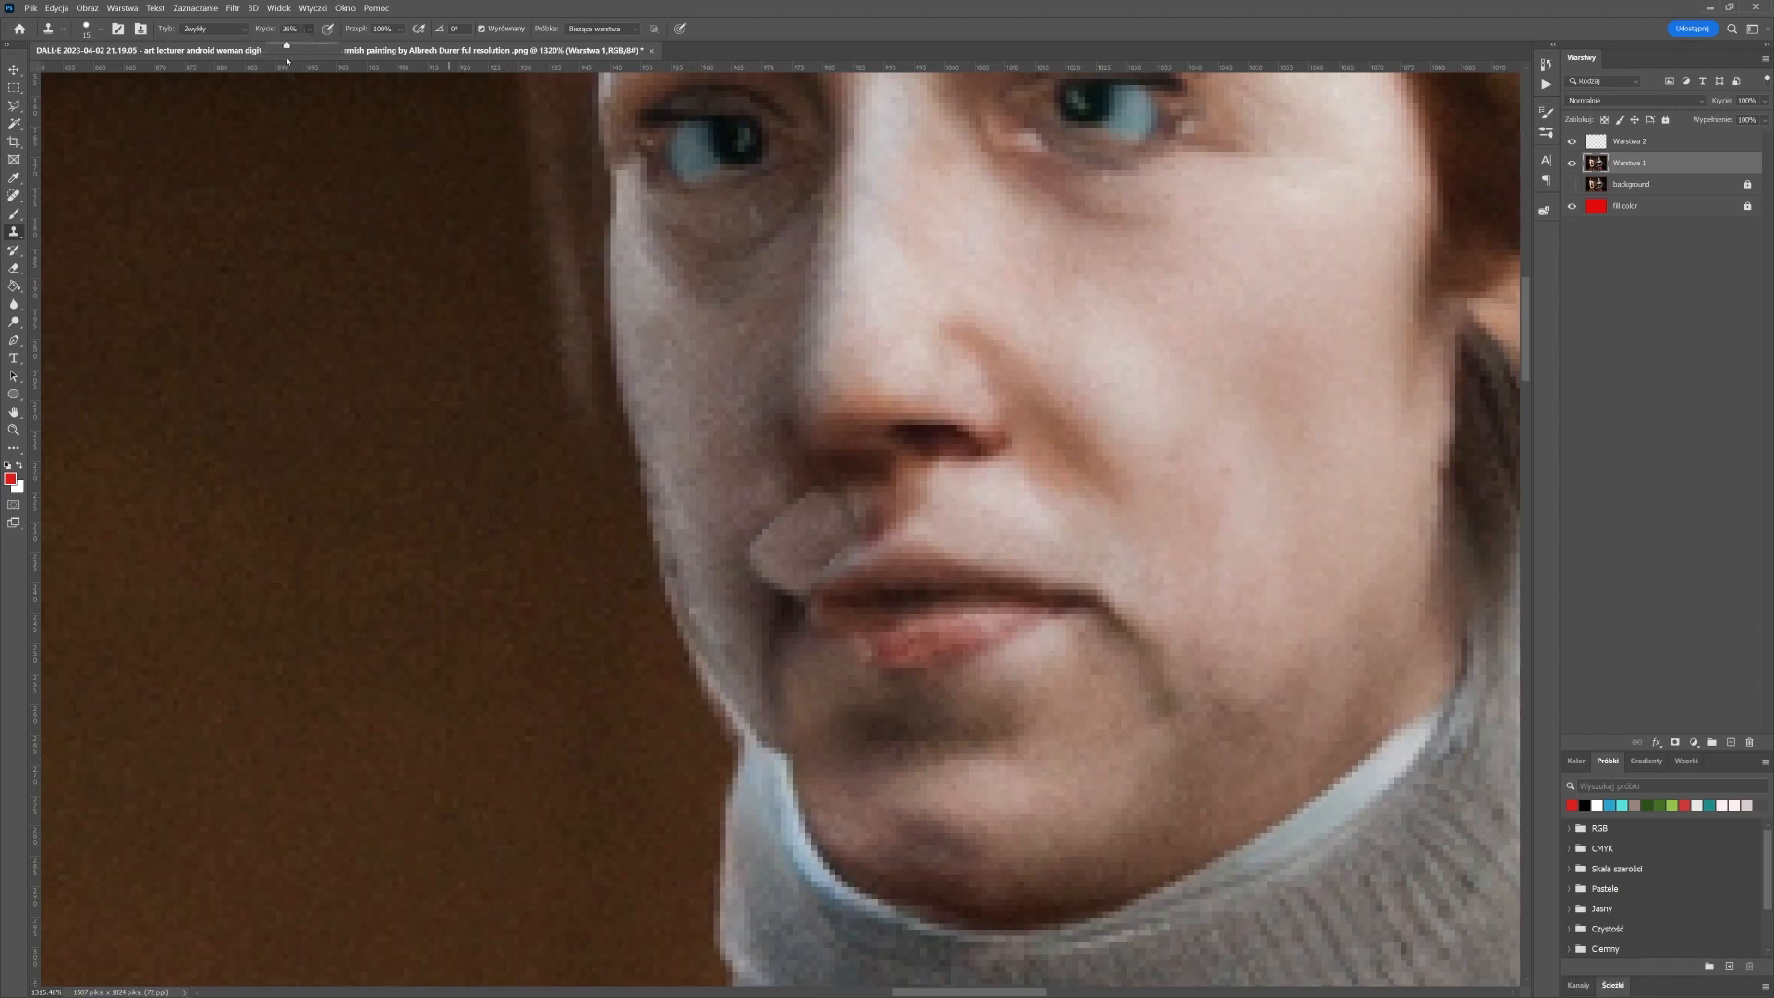
left_click(967, 491)
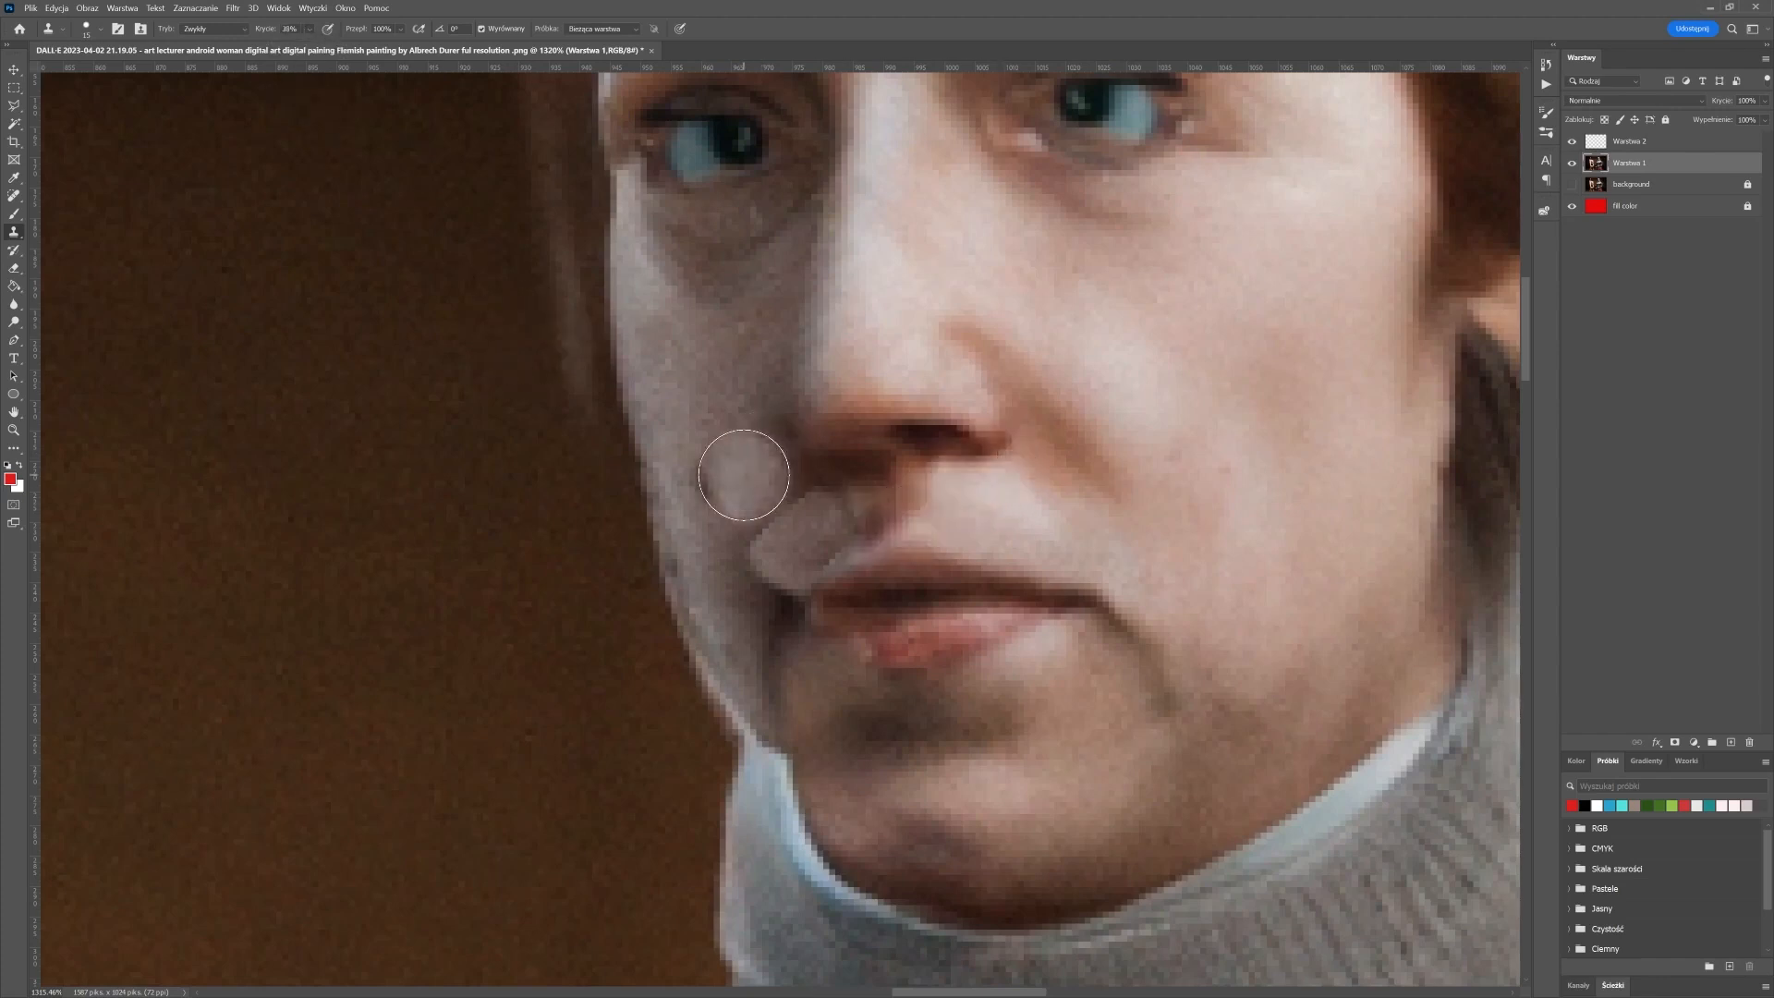
left_click(734, 438, "alt")
mouse_move(766, 487)
left_mouse_down()
mouse_move(778, 512)
mouse_move(759, 549)
left_mouse_up()
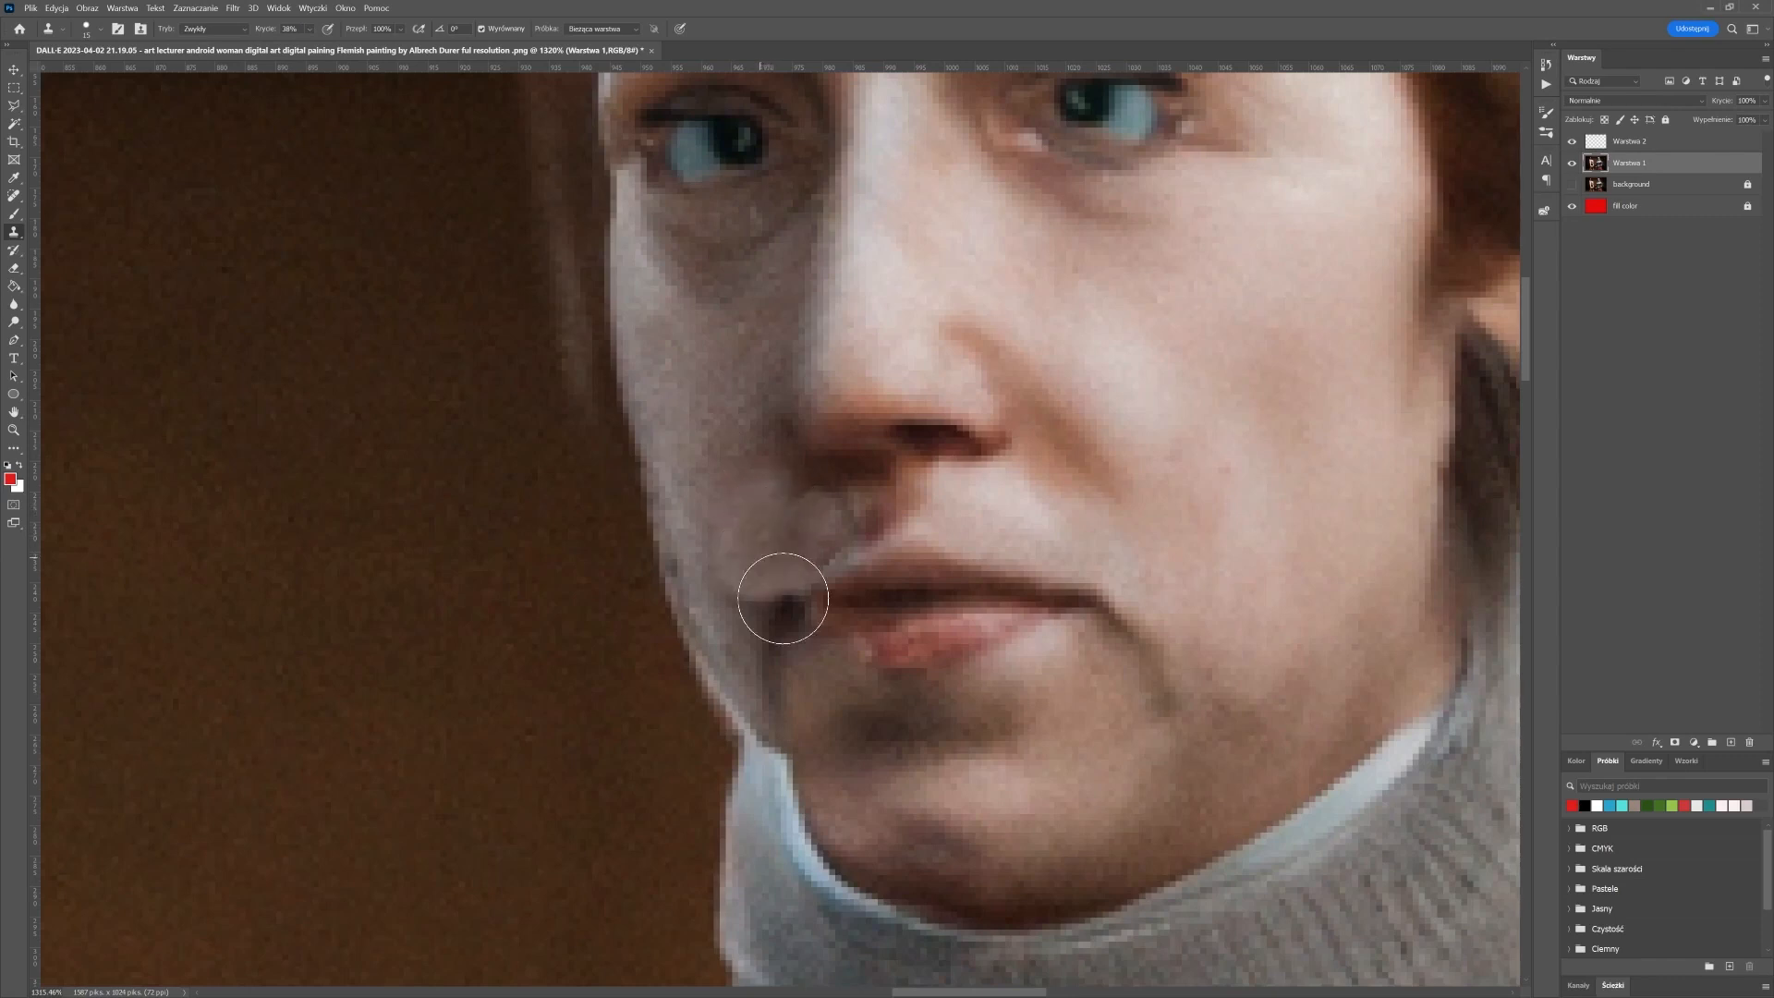
left_click_drag(896, 806, 852, 801)
Smooth the remaining patch edges above the lip and beside the mouth corner with a smaller Clone Stamp brush
key("bracketleft")
left_click_drag(718, 566, 708, 545)
key("bracketleft")
key("bracketleft")
left_click(734, 490, "alt")
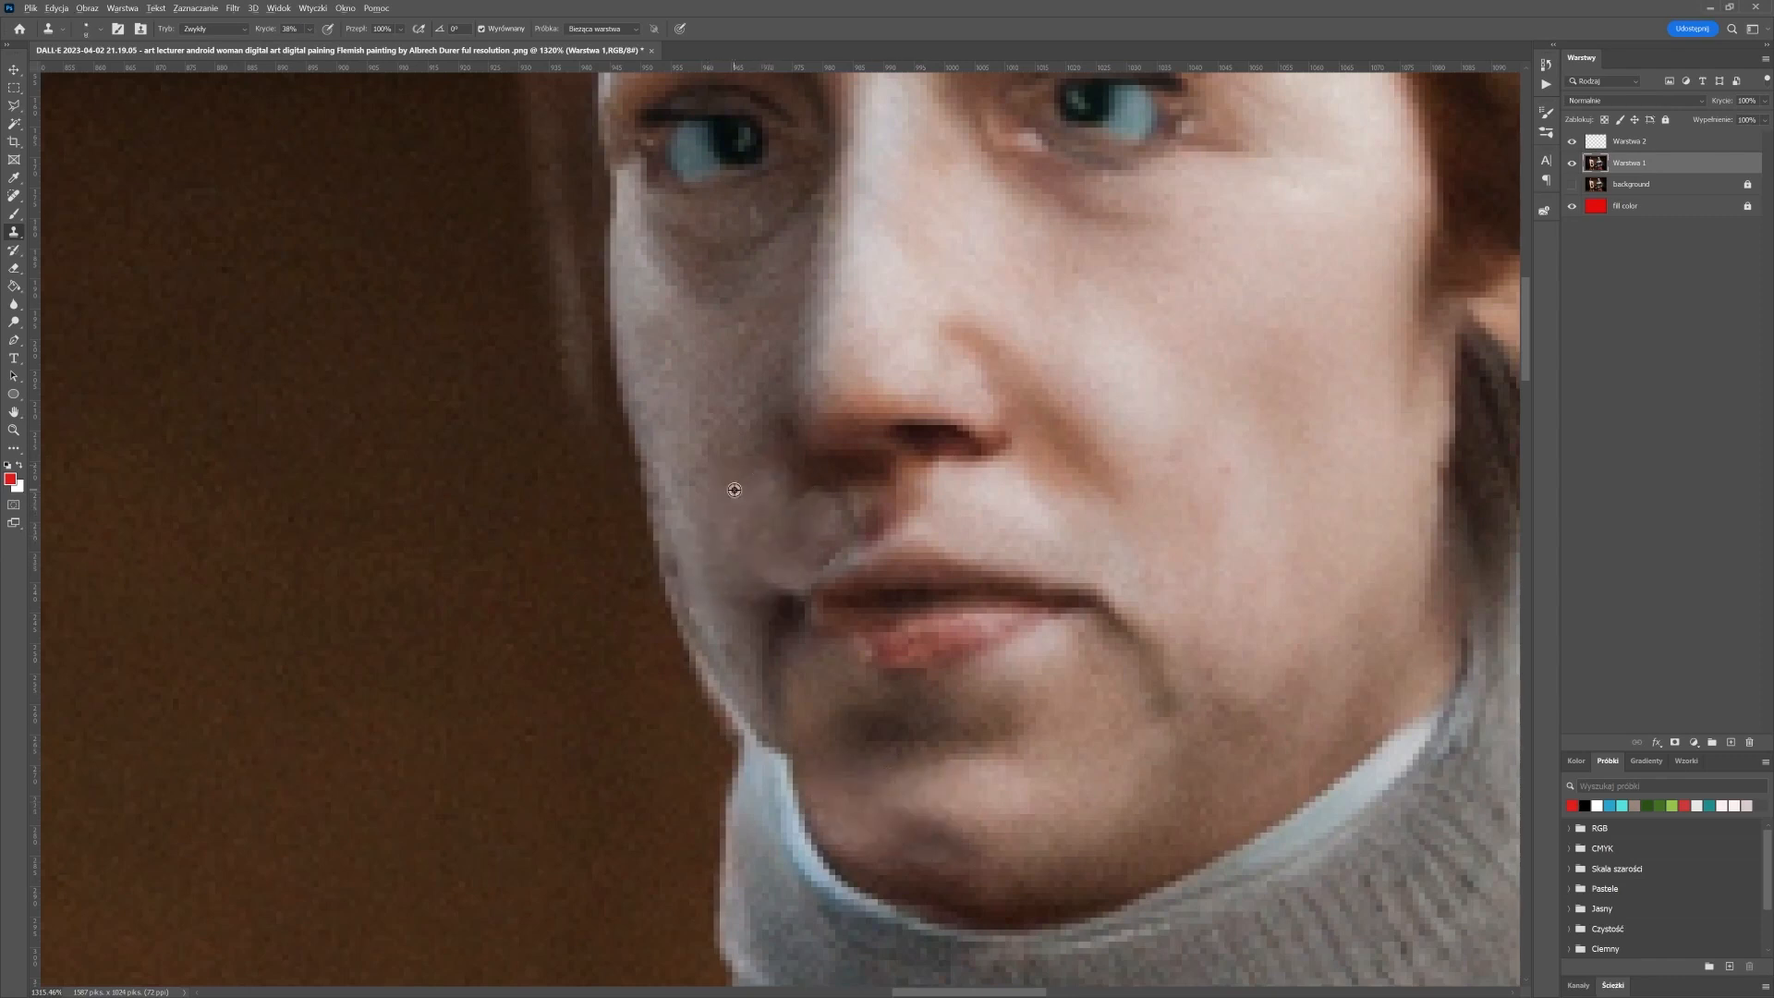
left_click_drag(784, 493, 816, 500)
left_click(763, 599, "alt")
left_click_drag(766, 591, 789, 570)
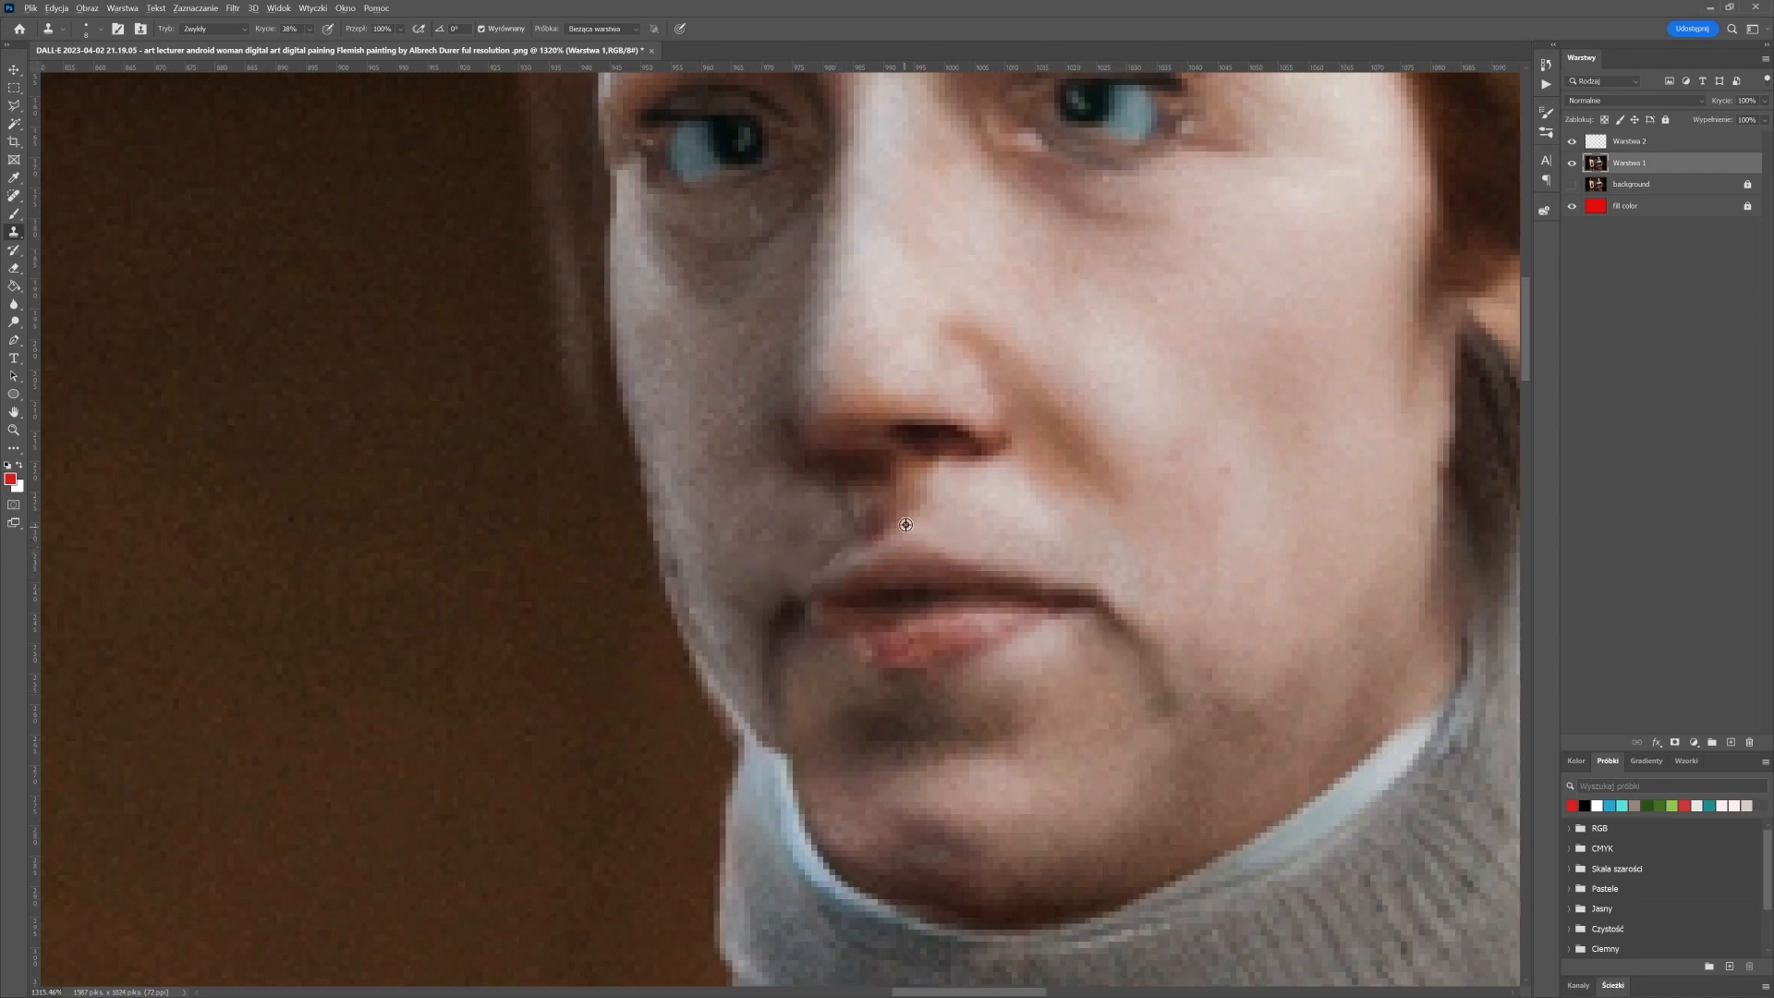
Outline the dark notch at the far edge of the held tablet with a polygonal lasso selection
scroll(943, 684, "down", 5)
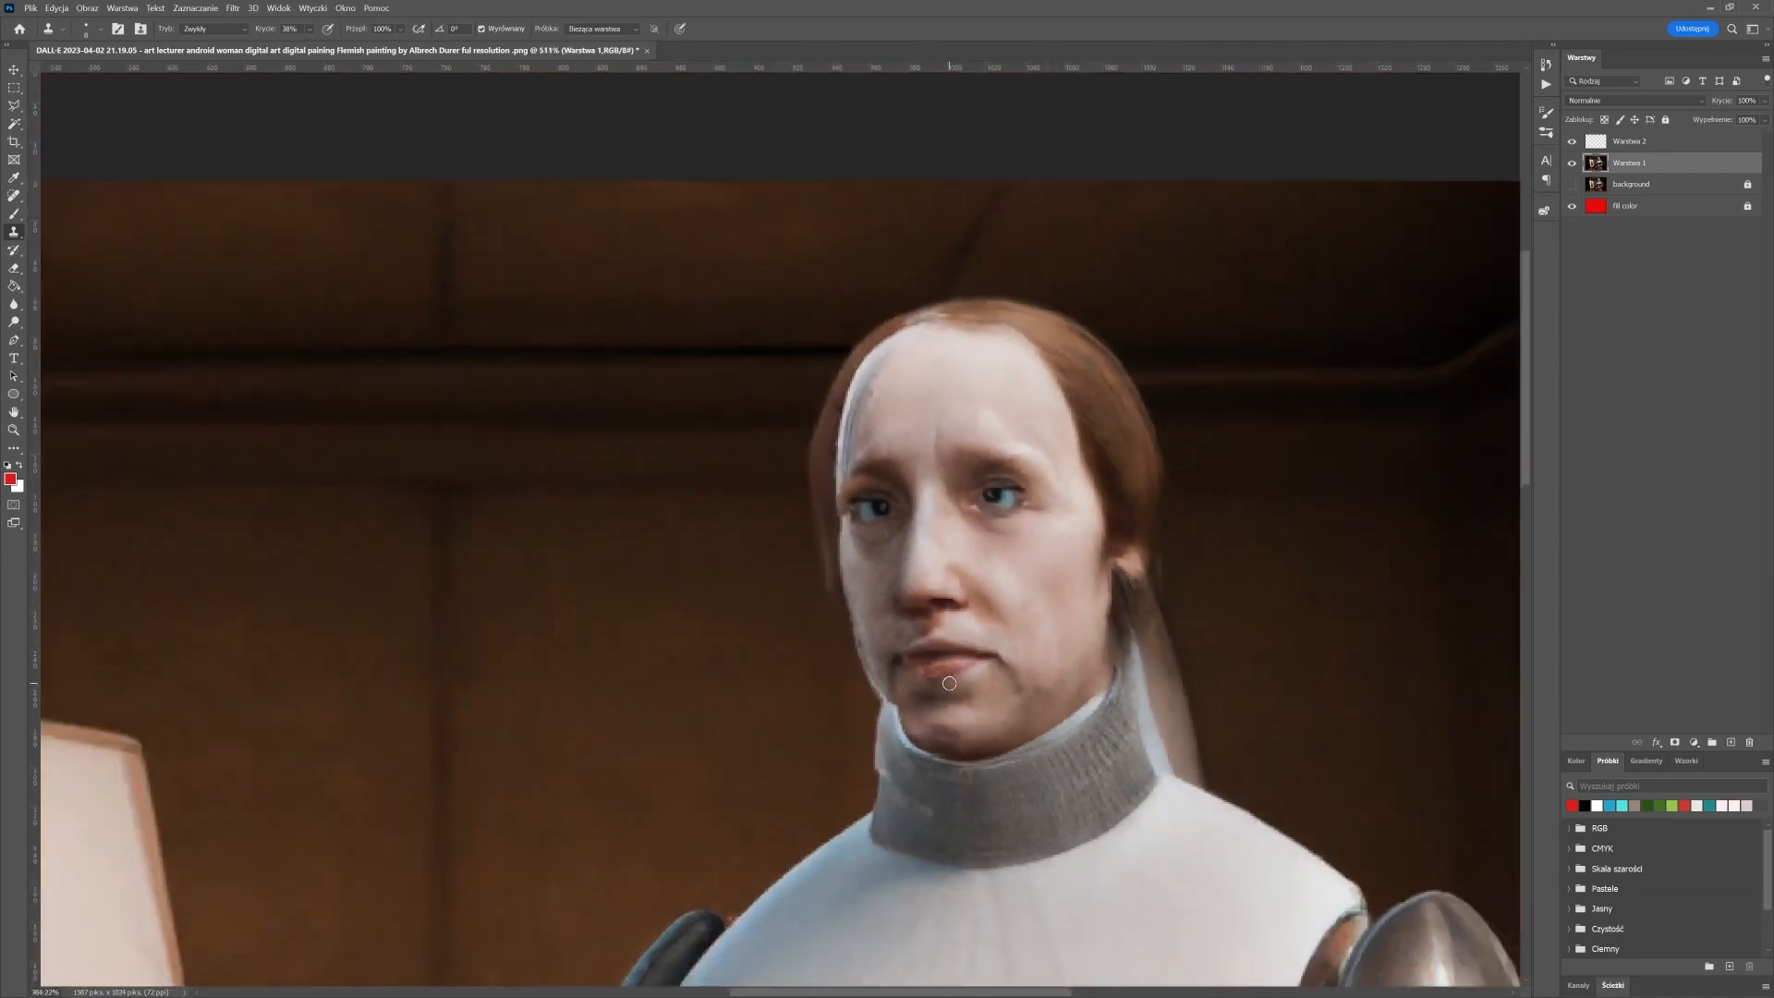
scroll(1270, 682, "down", 2)
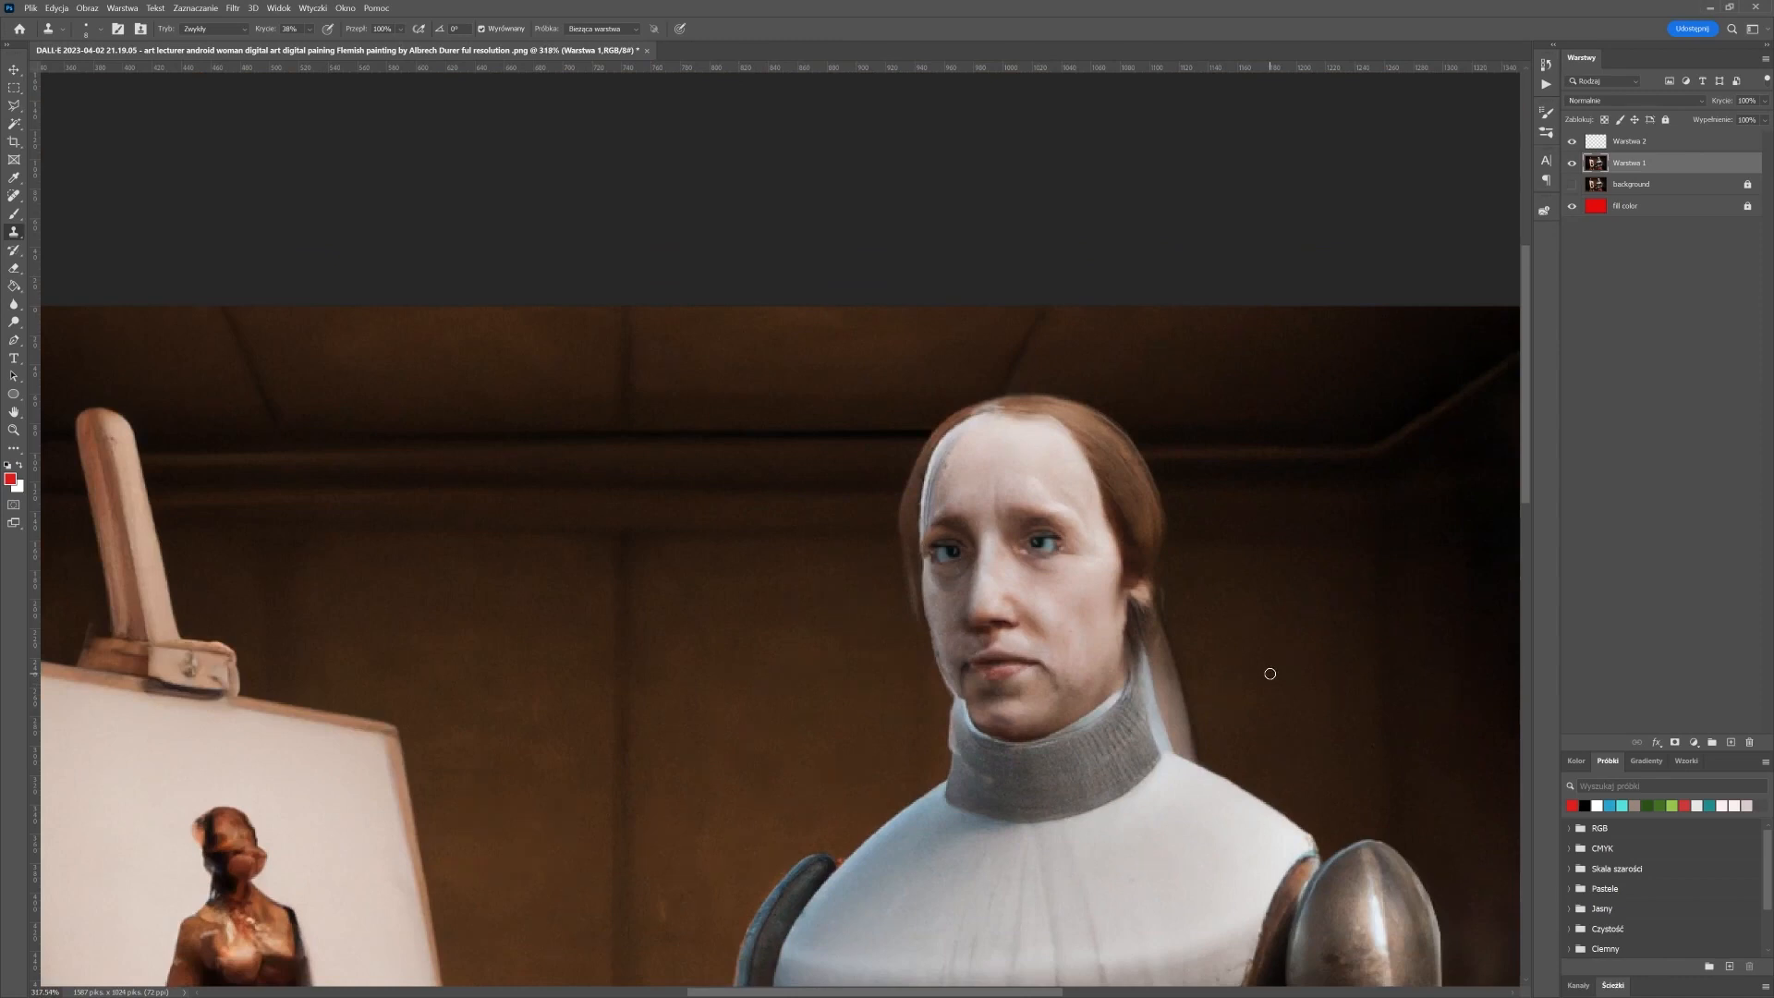
scroll(1271, 674, "down", 4)
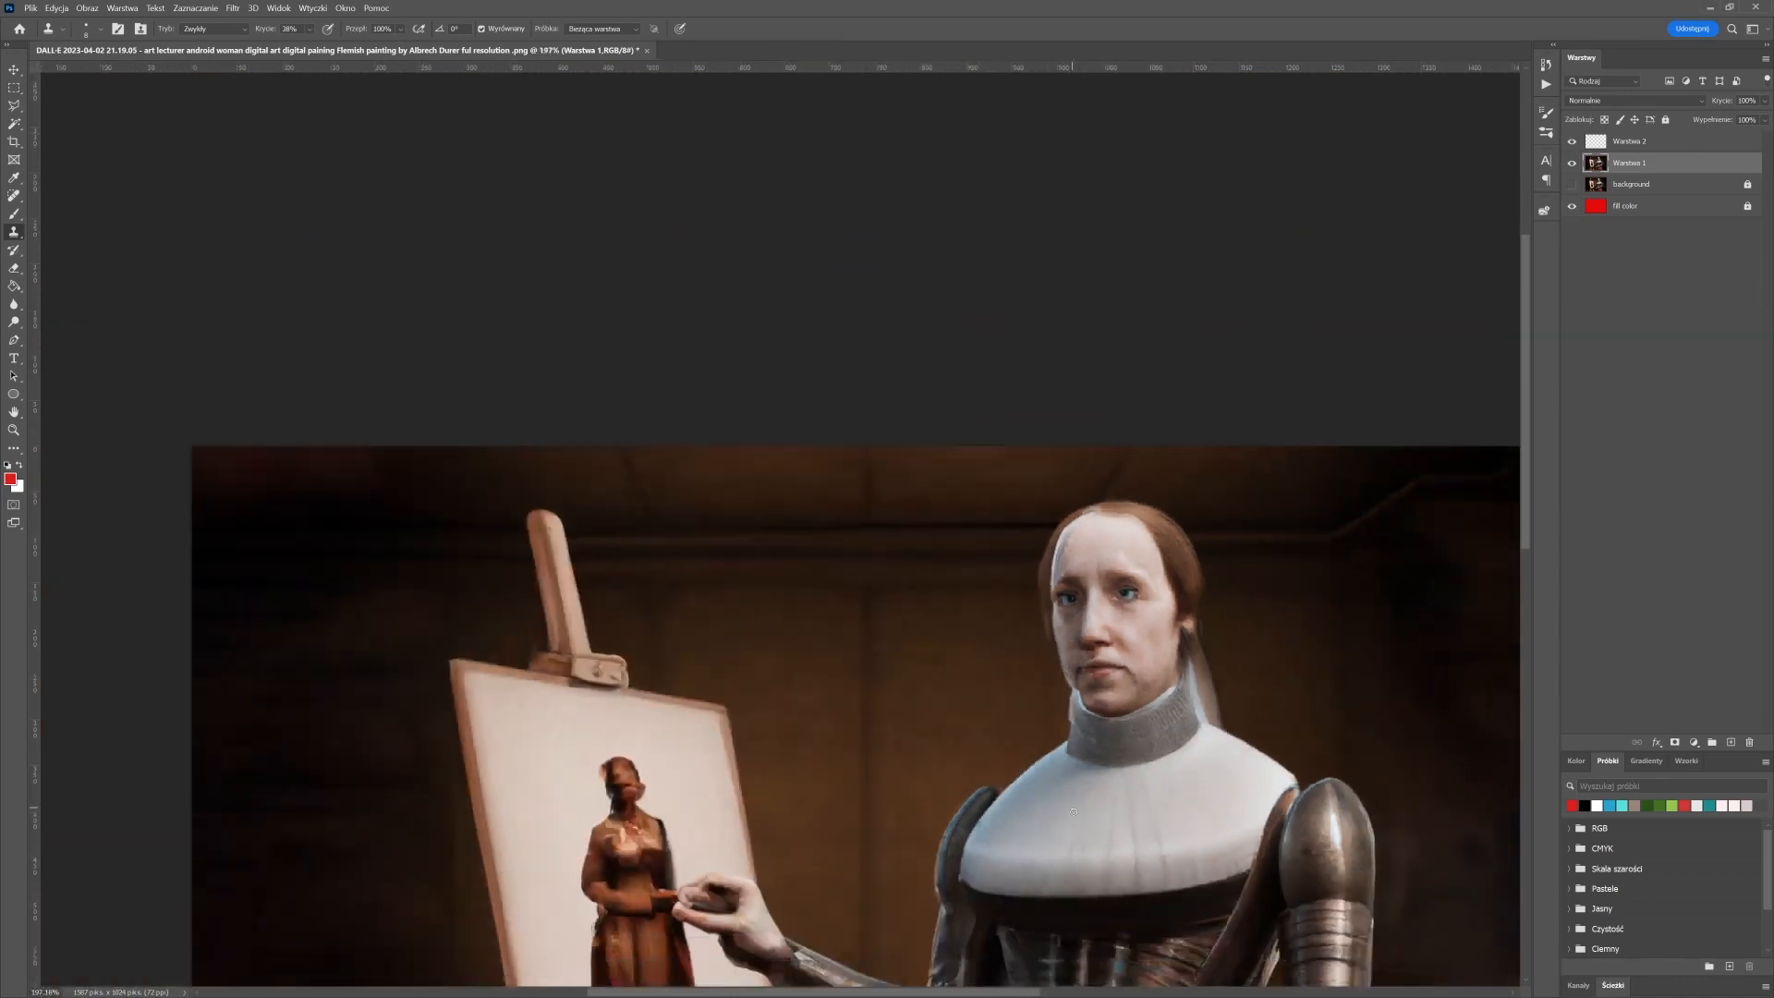
left_click_drag(1073, 811, 900, 374)
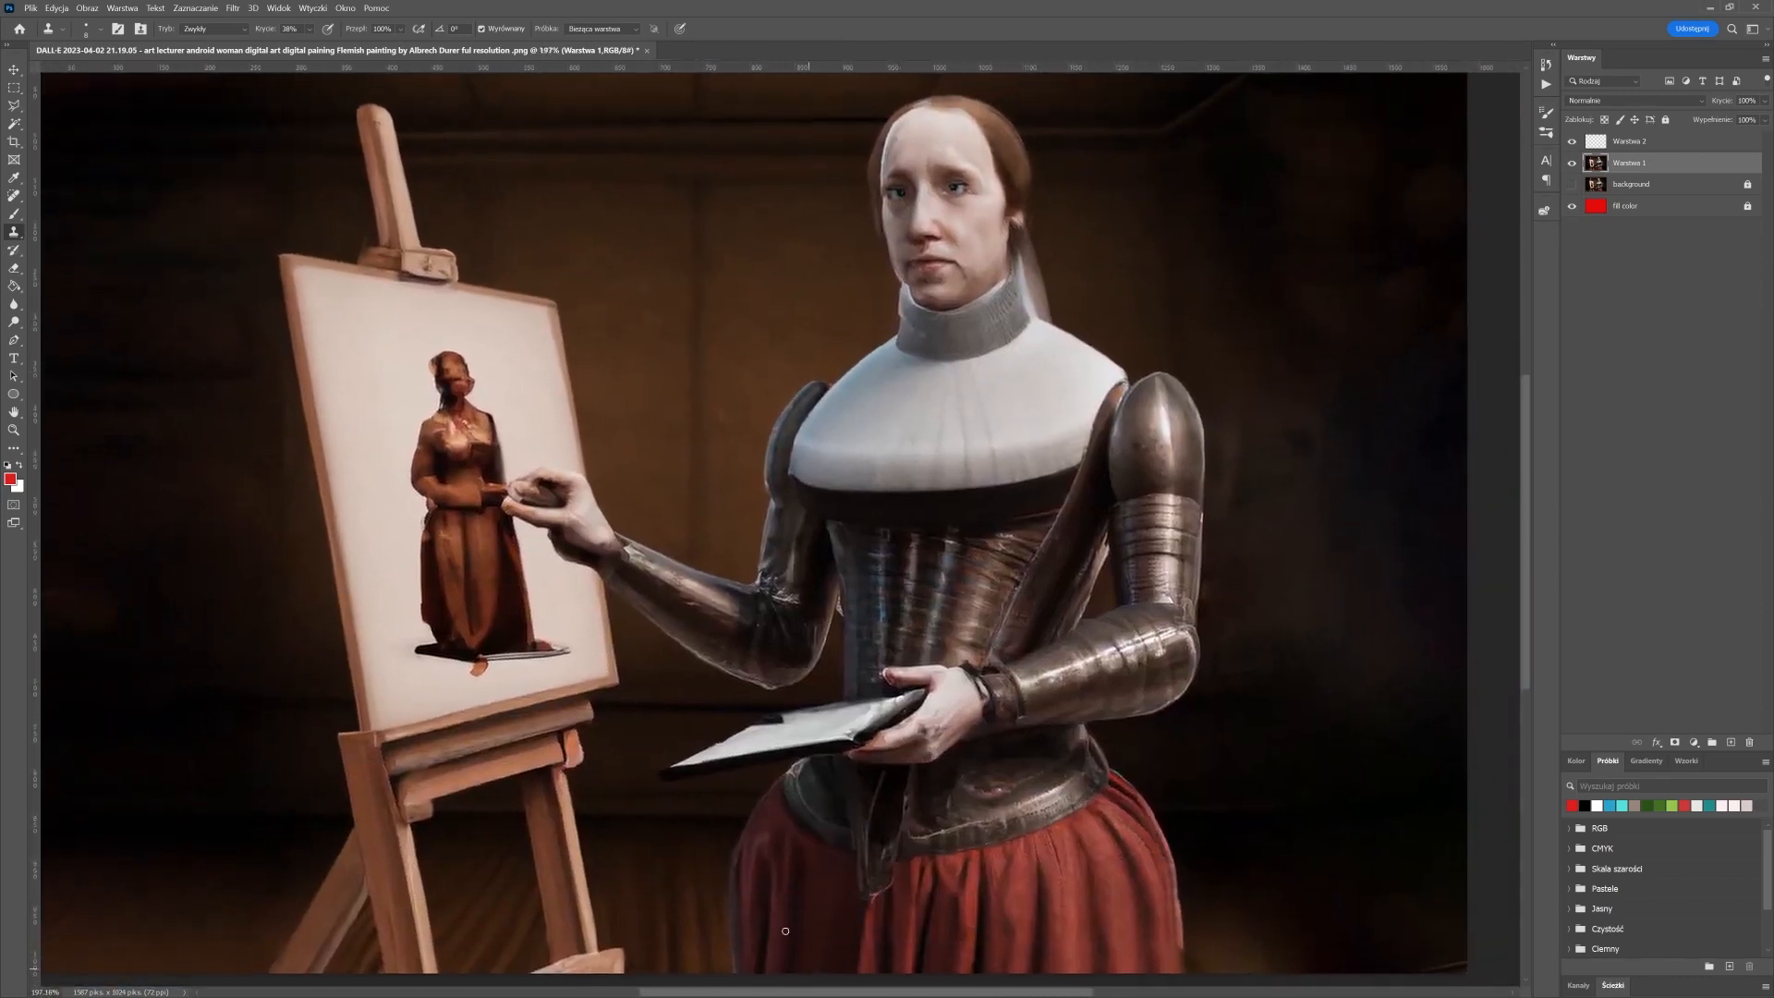
scroll(761, 765, "up", 10)
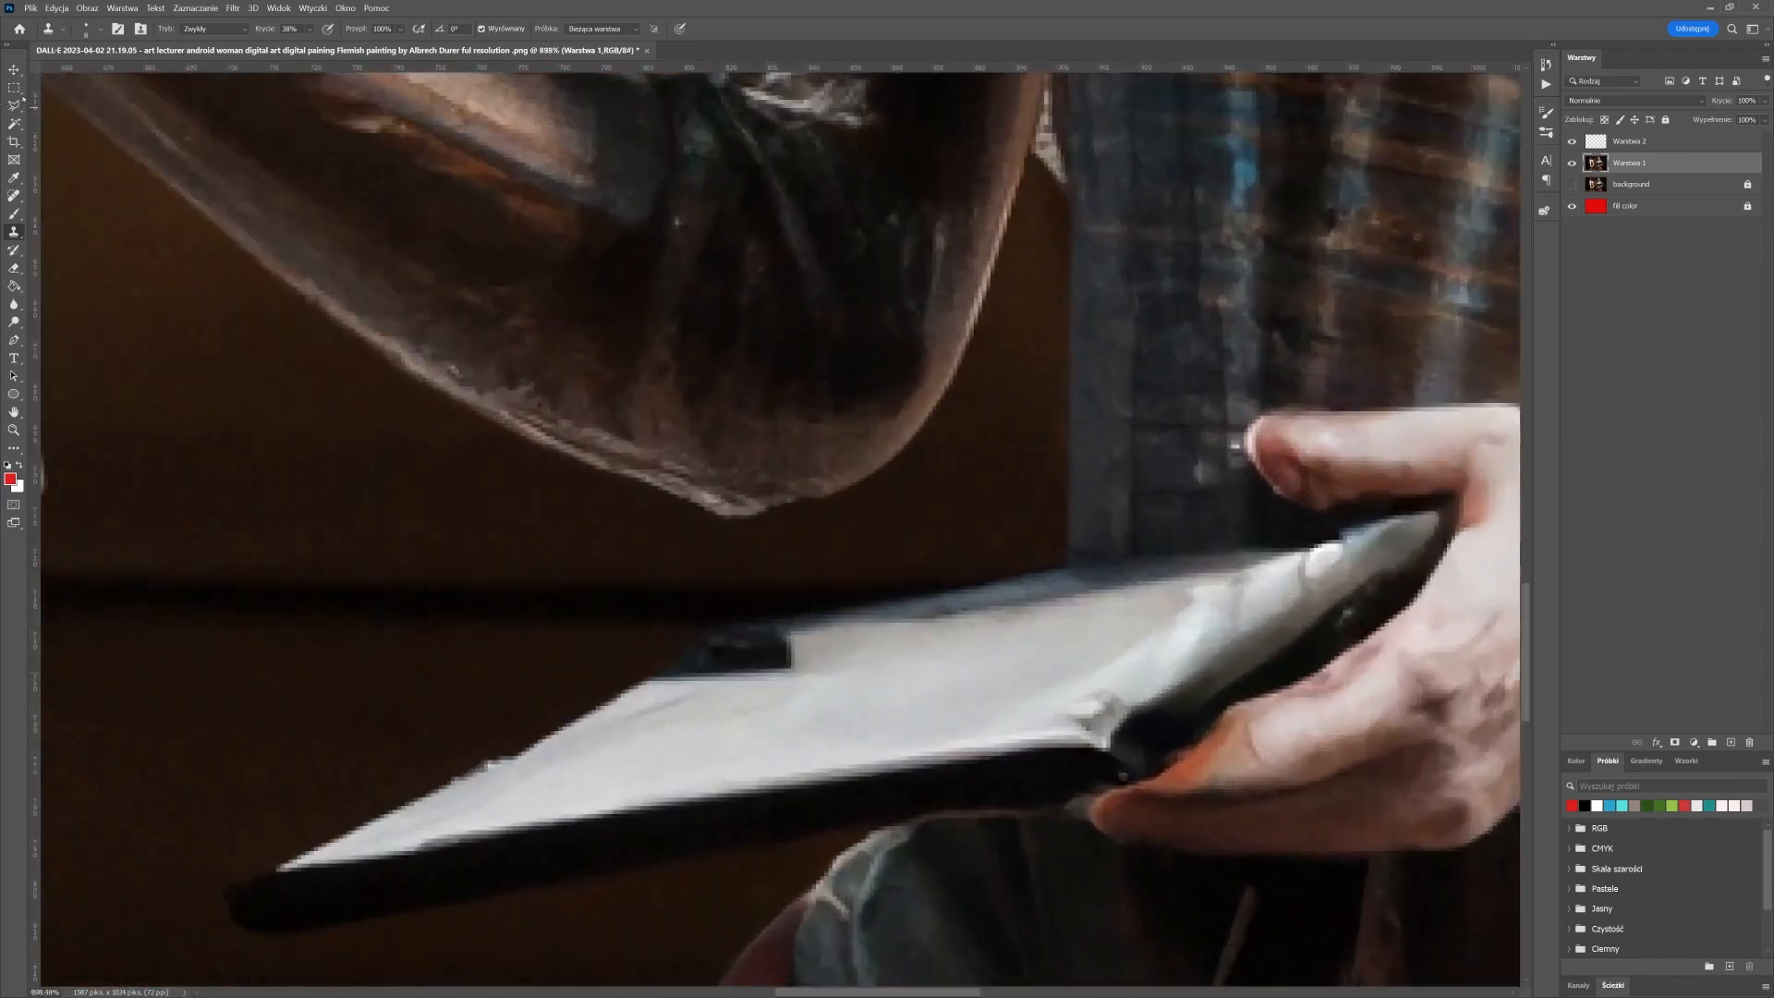
left_click(14, 104)
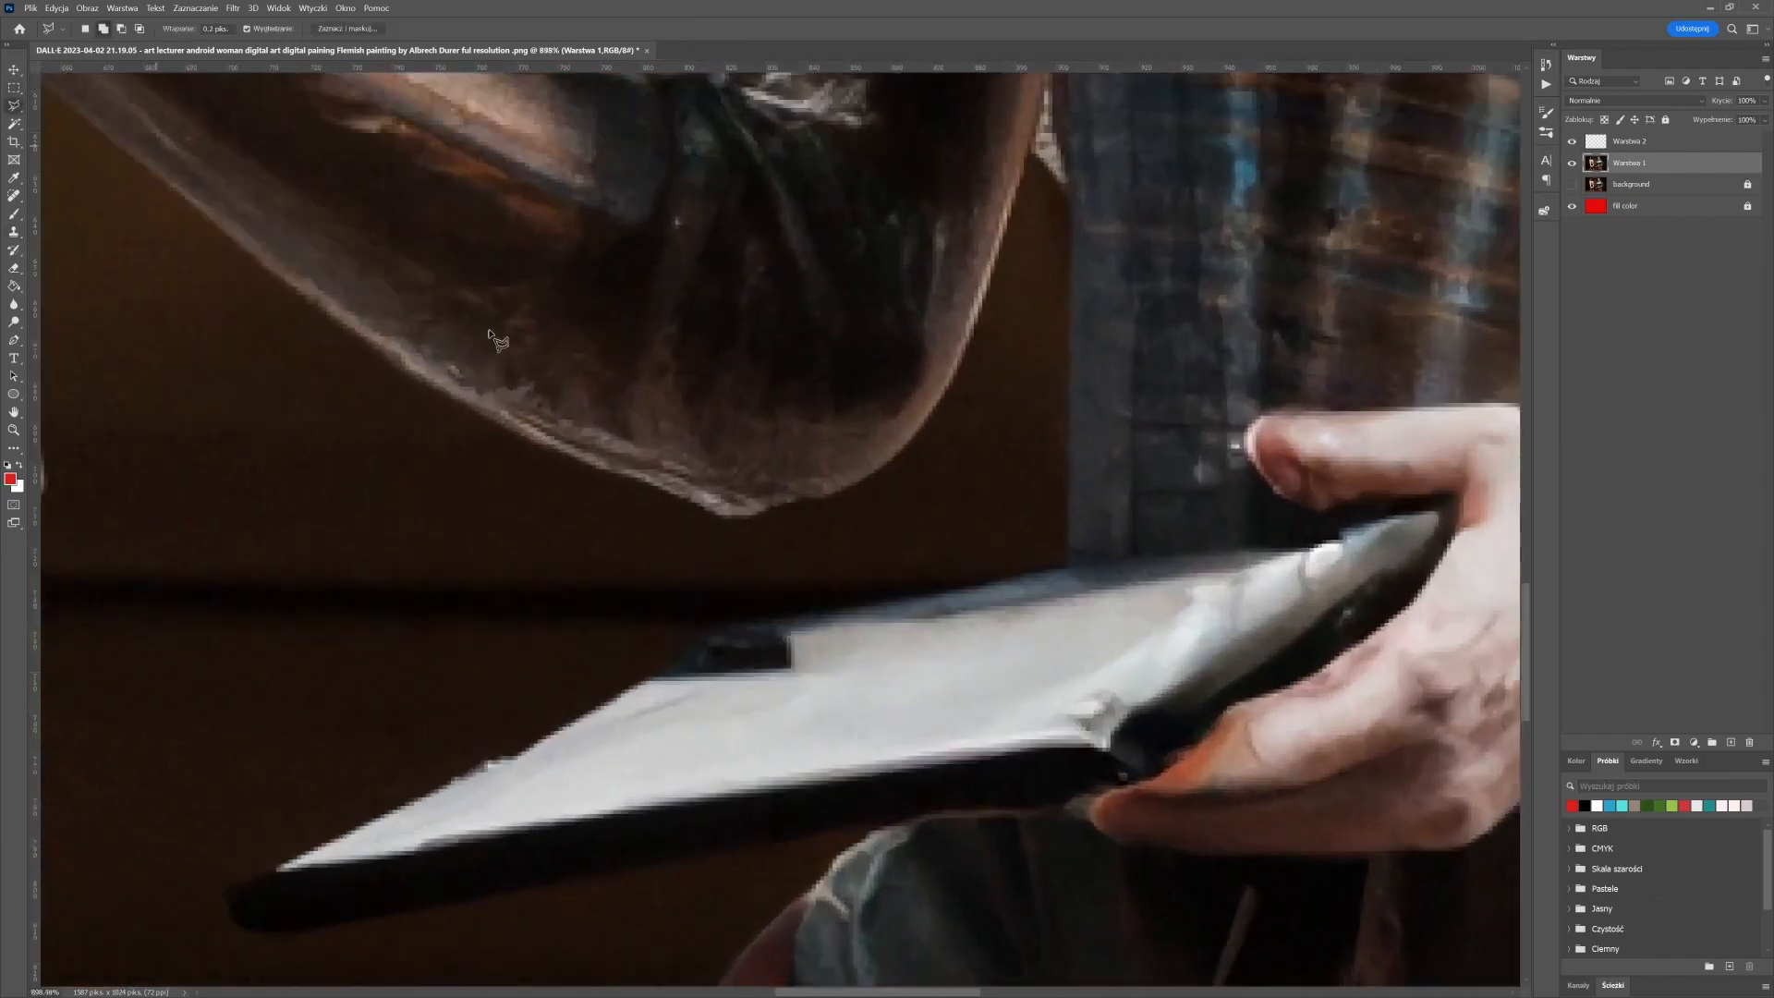
left_click(698, 646)
left_click(617, 698)
left_click(776, 727)
left_click(929, 640)
double_click(849, 636)
Clone the tablet's pale surface over the dark notch inside the selection, undoing an unwanted stroke
key("s")
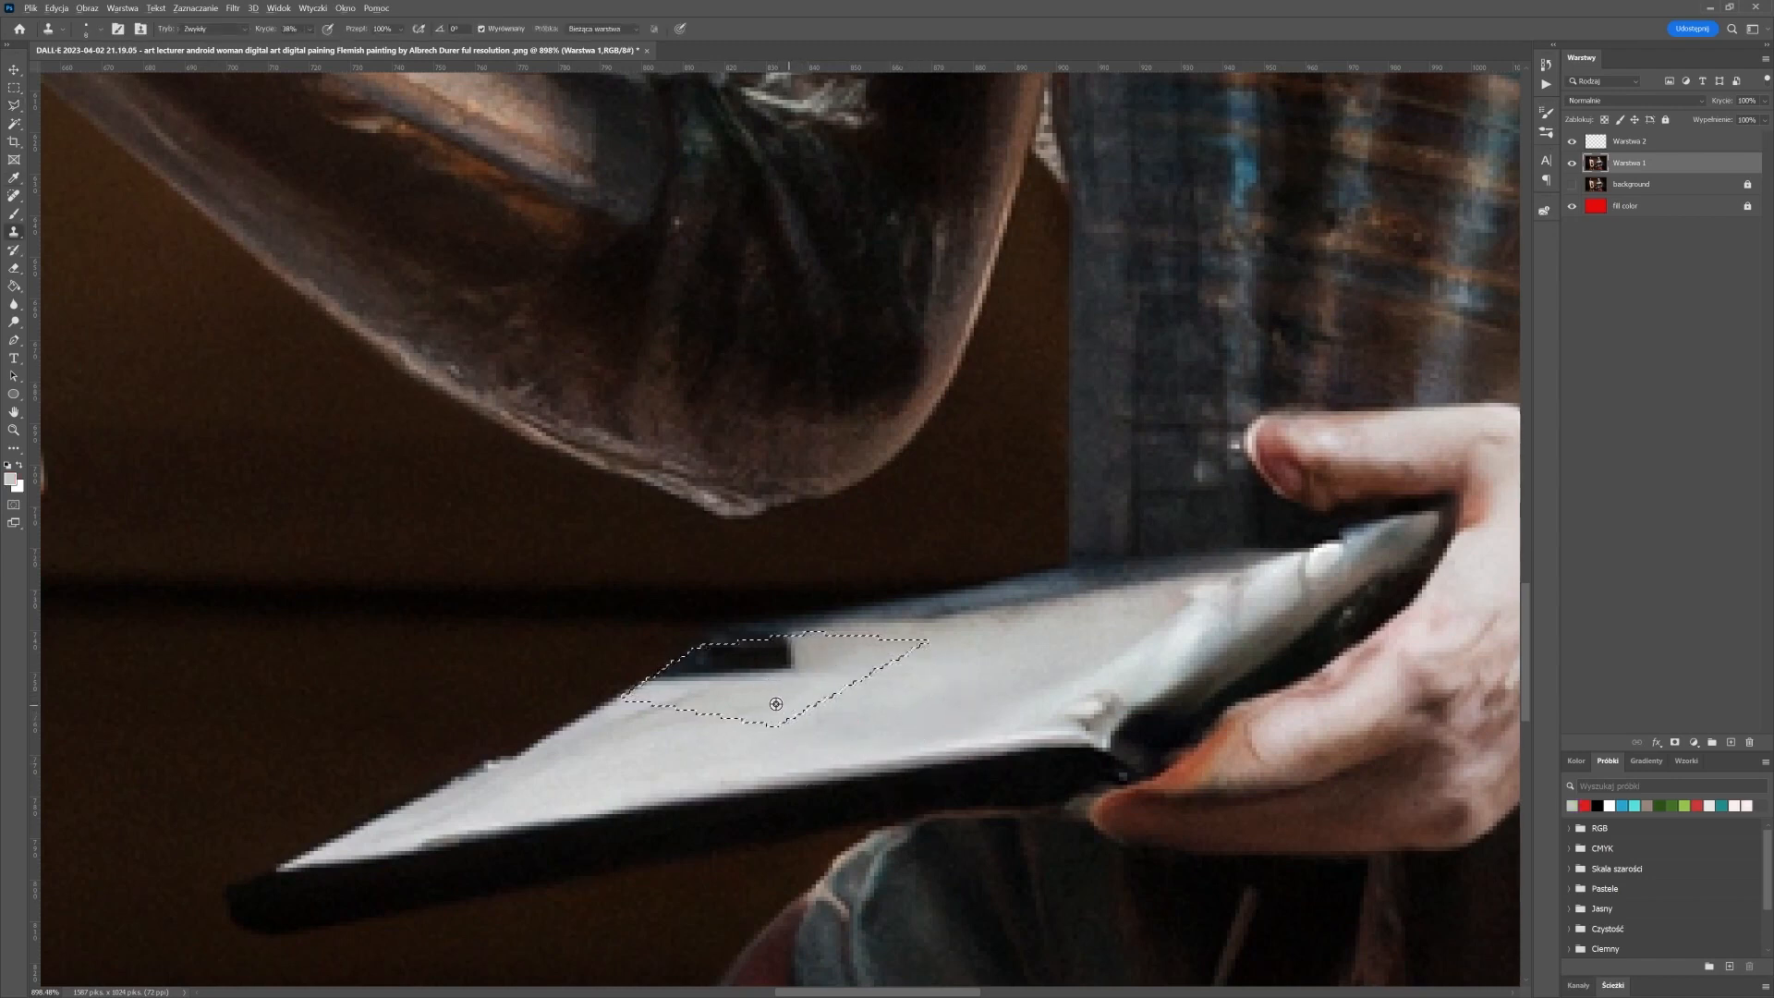
left_click(776, 704, "alt")
mouse_move(782, 654)
left_mouse_down()
mouse_move(682, 670)
mouse_move(782, 652)
mouse_move(654, 673)
mouse_move(695, 647)
mouse_move(731, 660)
mouse_move(698, 660)
mouse_move(807, 640)
mouse_move(810, 663)
mouse_move(821, 643)
mouse_move(688, 658)
left_mouse_up()
left_click(939, 730, "alt")
key("ctrl+z")
left_click(775, 693, "alt")
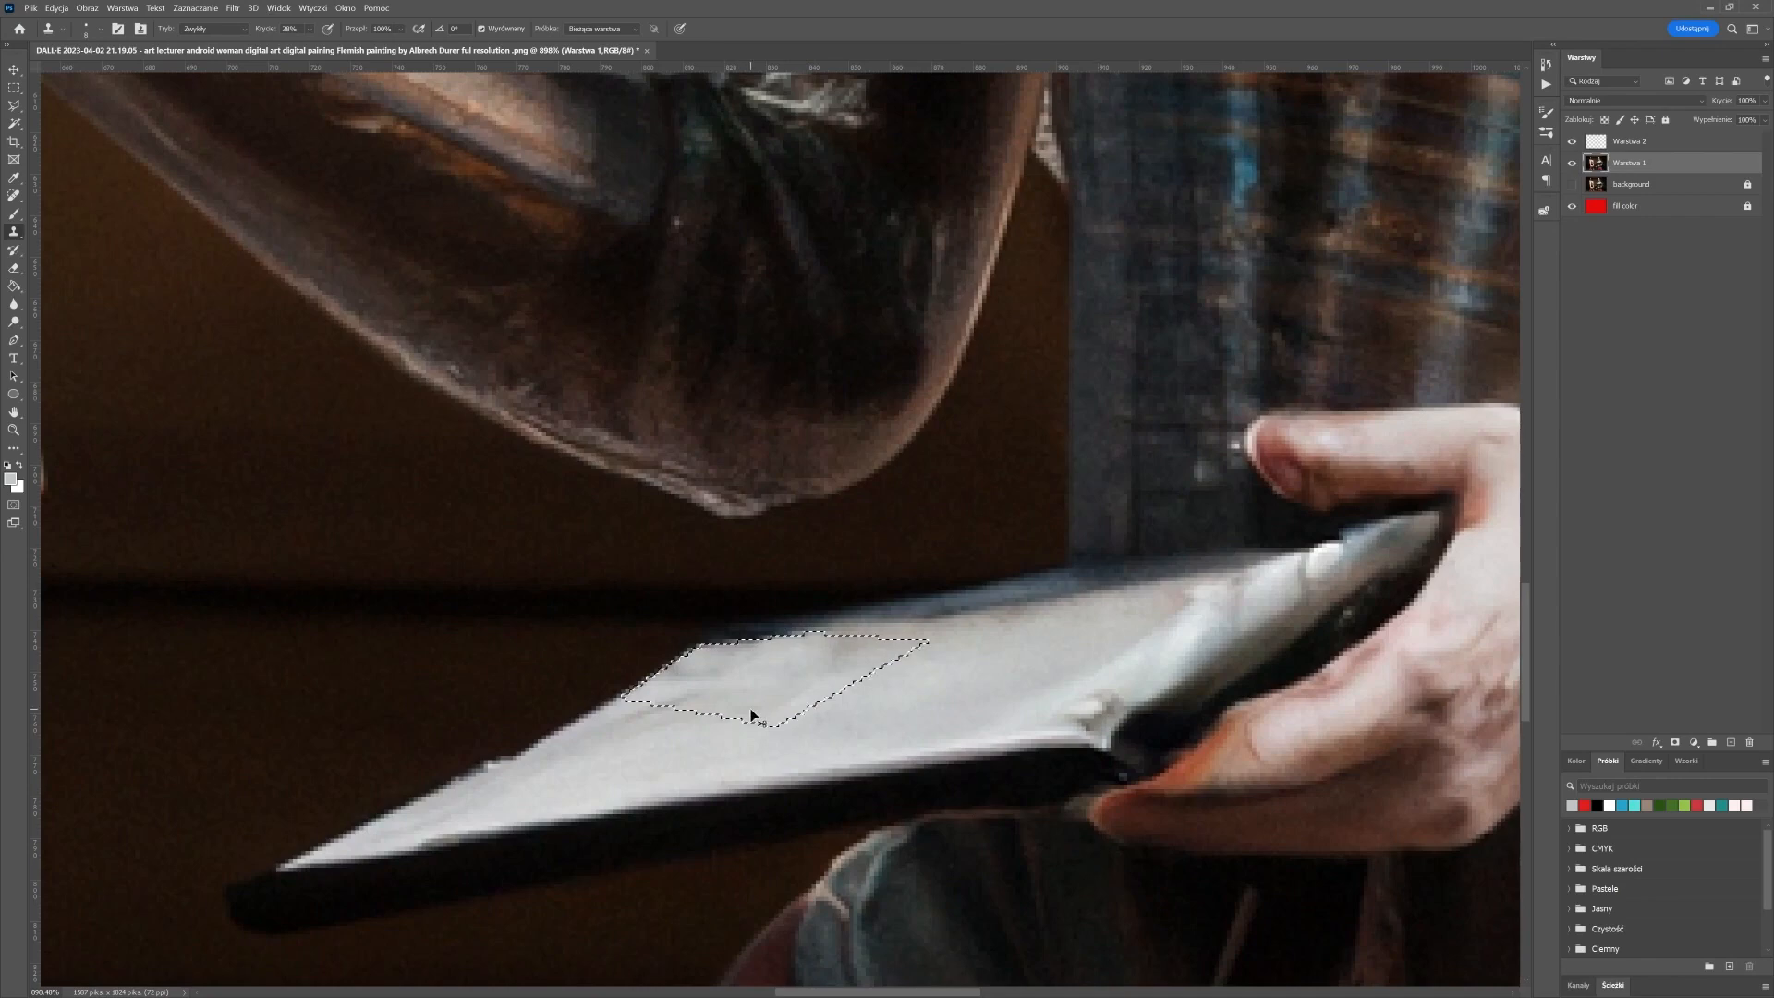
Cover the dark smudges in the background beside the armoured shoulder with a larger Clone Stamp brush, sampling the wall above them
scroll(752, 714, "down", 10)
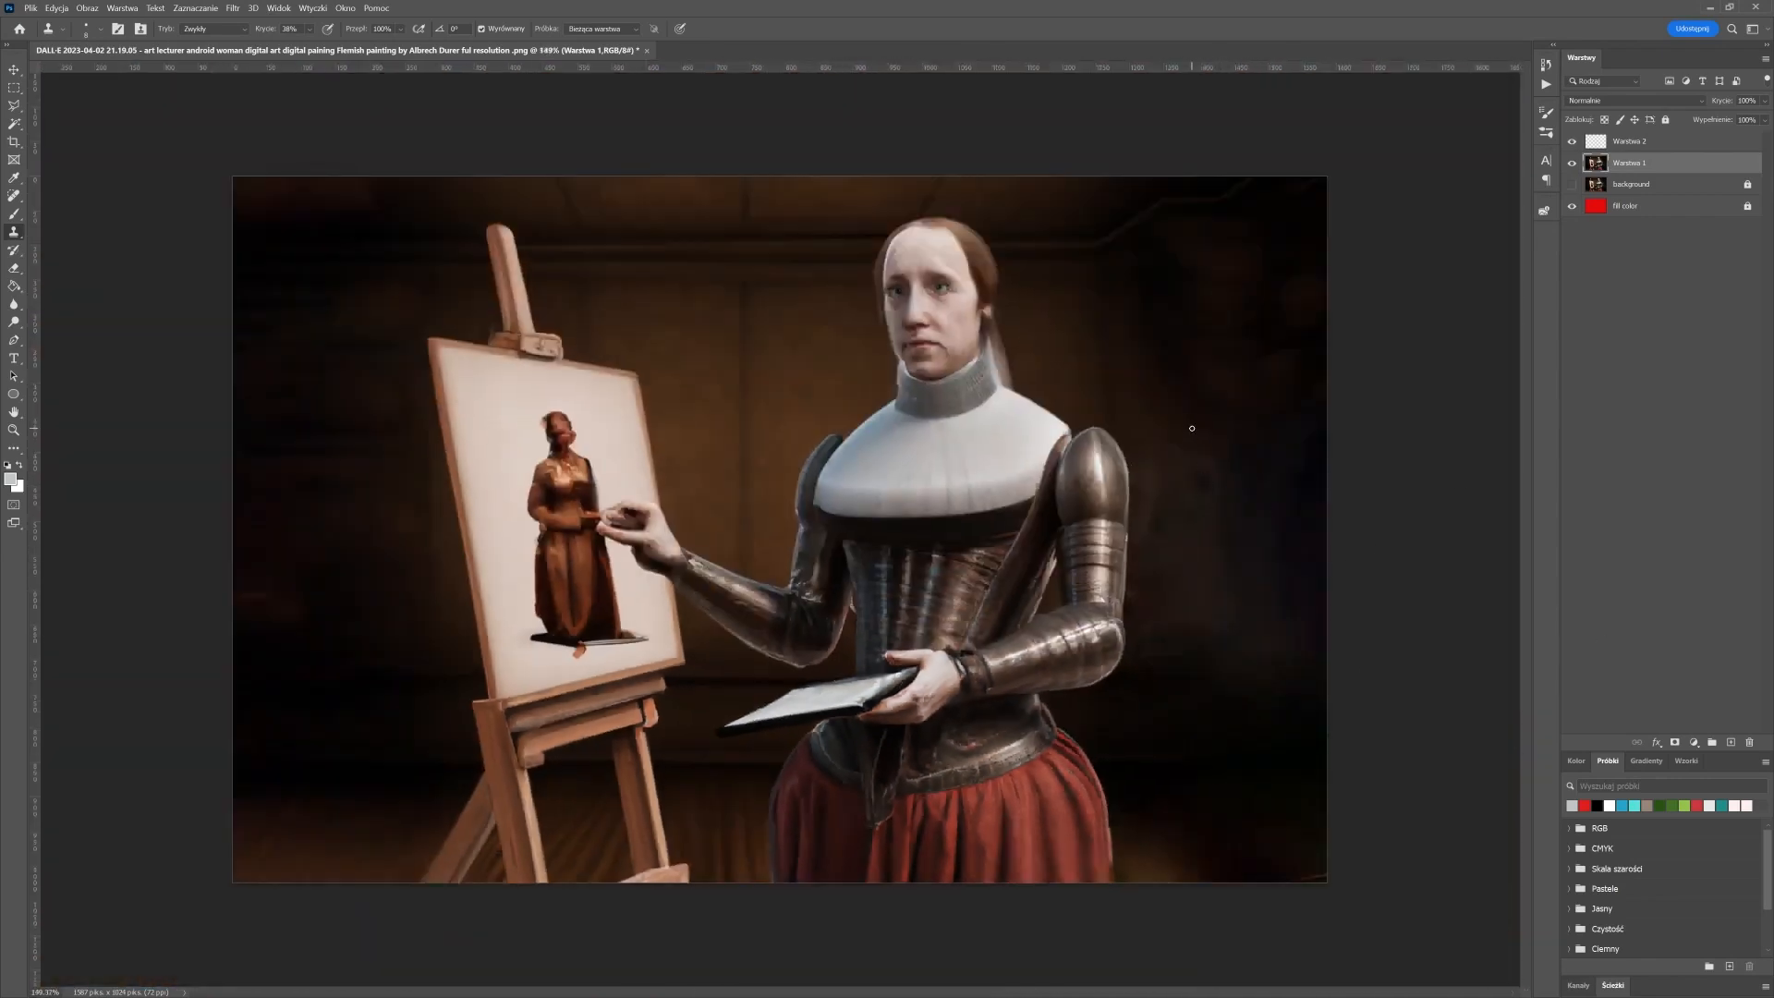
key("bracketright")
key("bracketright")
key("bracketright")
scroll(1291, 561, "up", 2)
scroll(1291, 561, "up", 6)
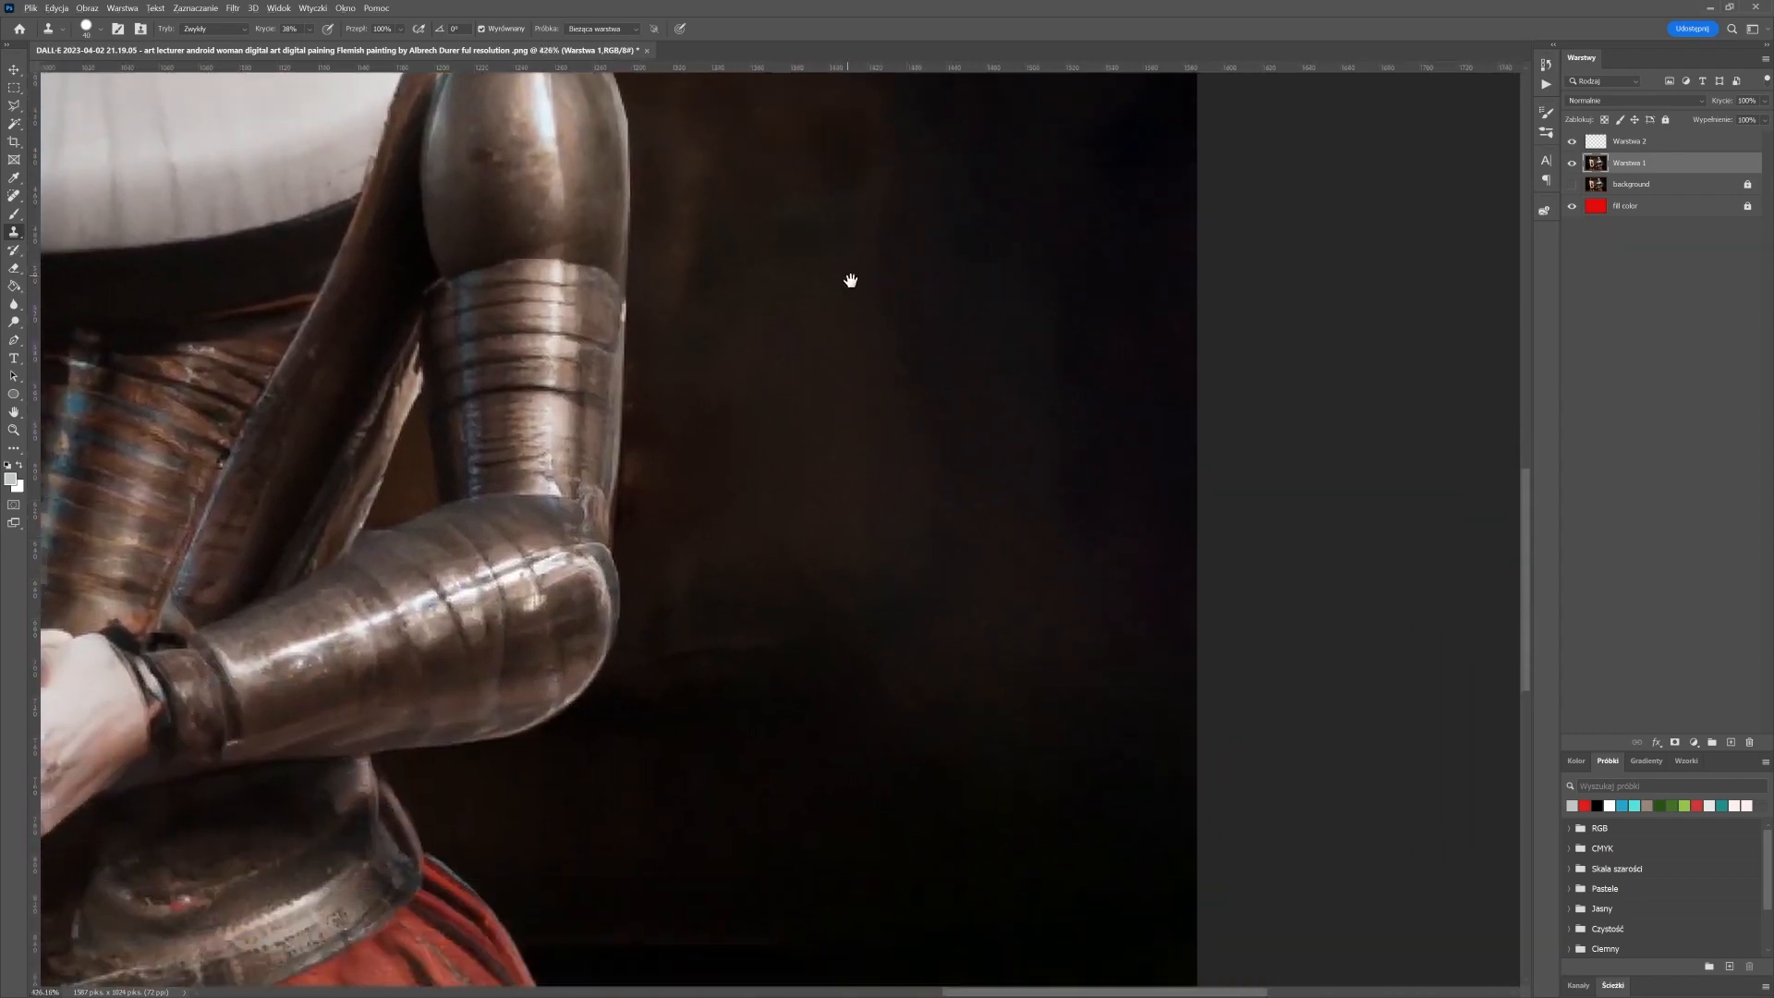
left_click_drag(850, 280, 932, 698)
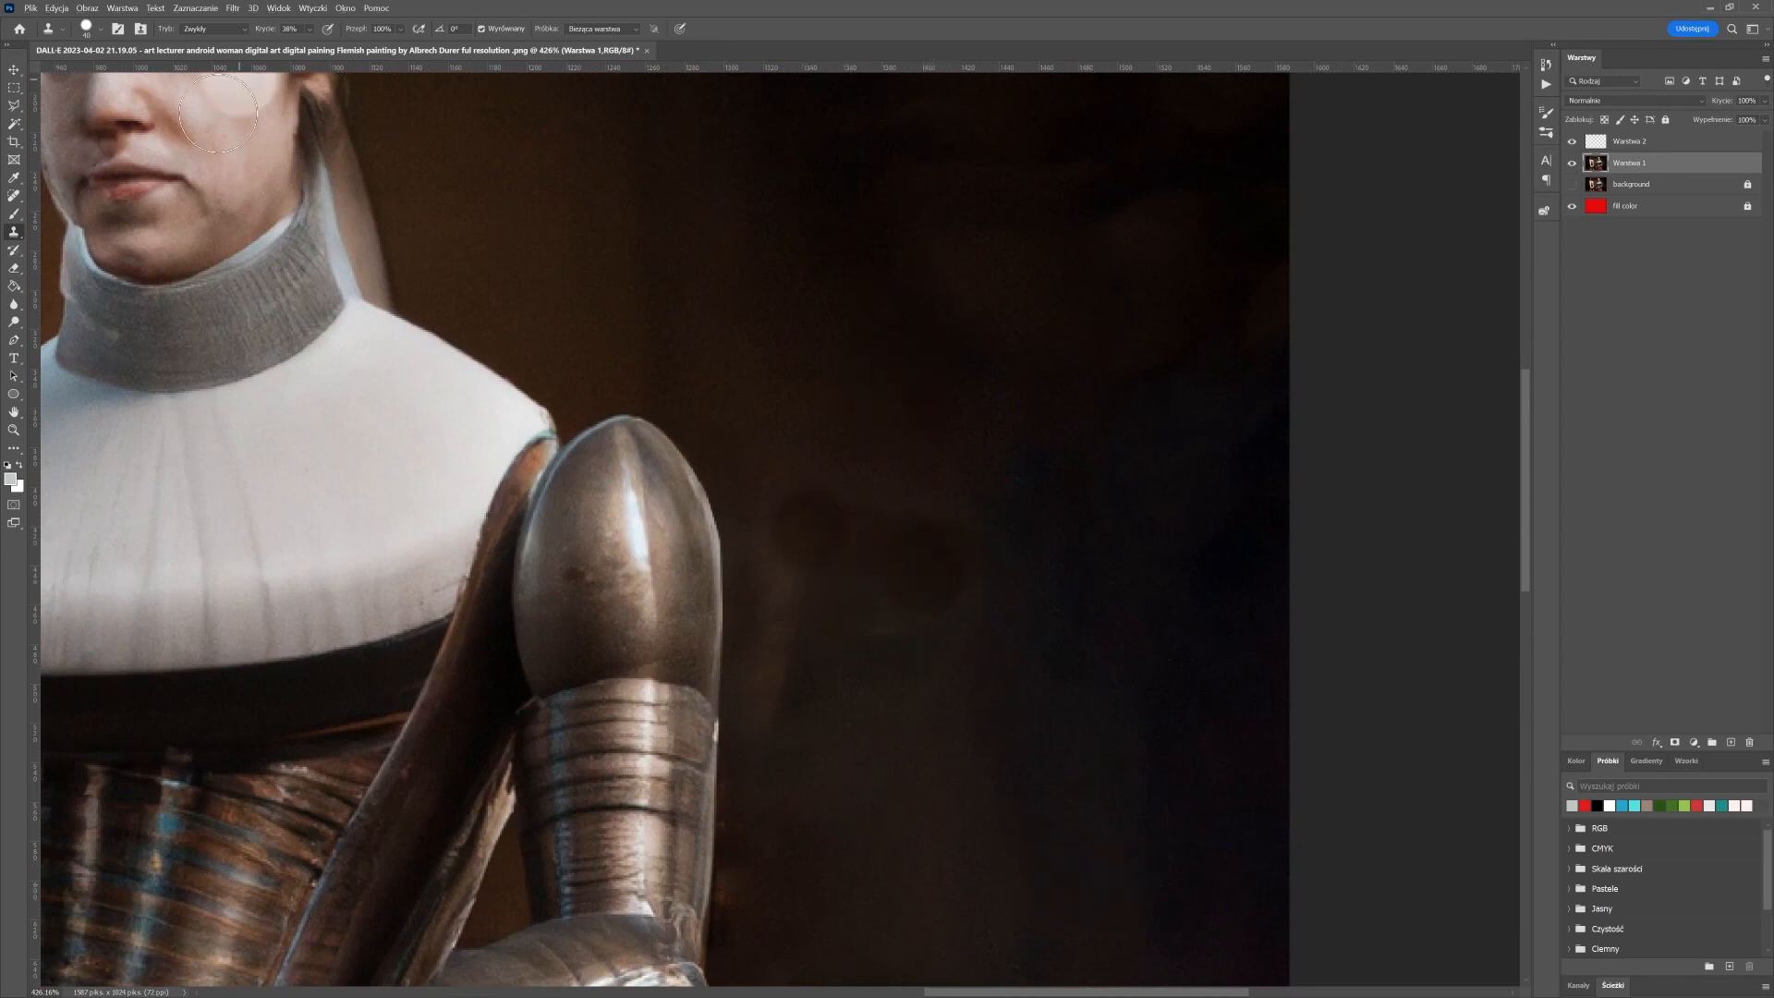
left_click(310, 30)
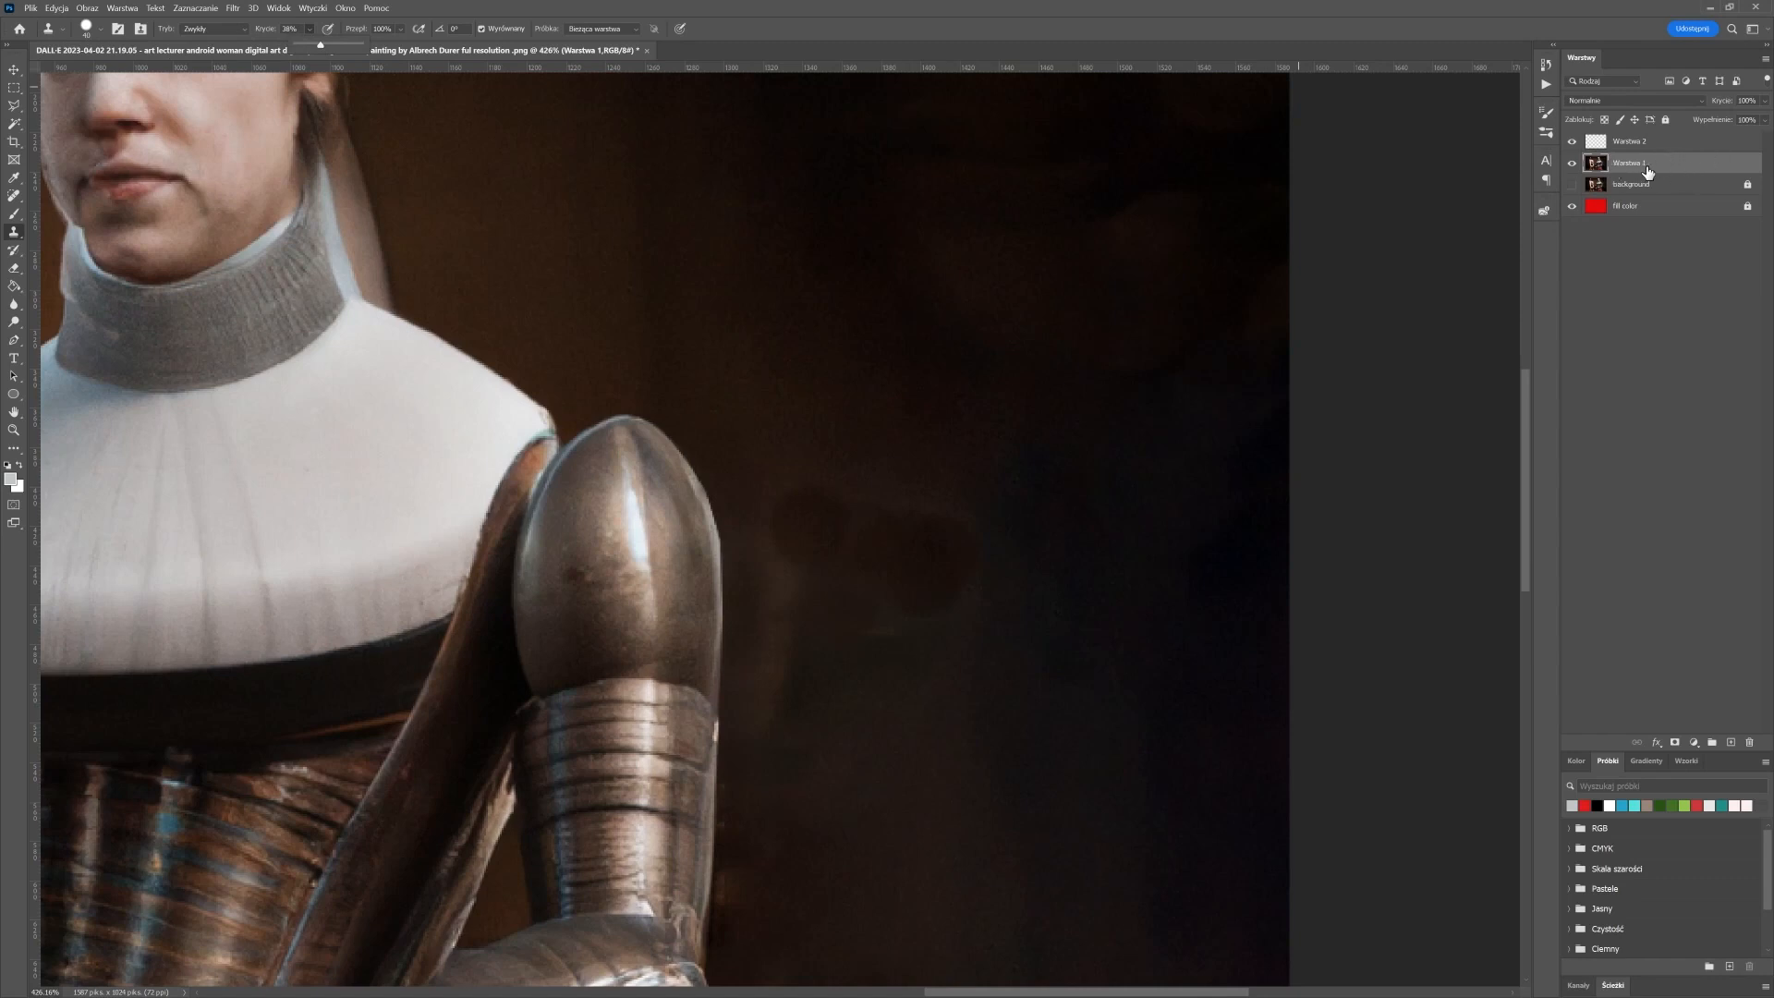
left_click(879, 416, "alt")
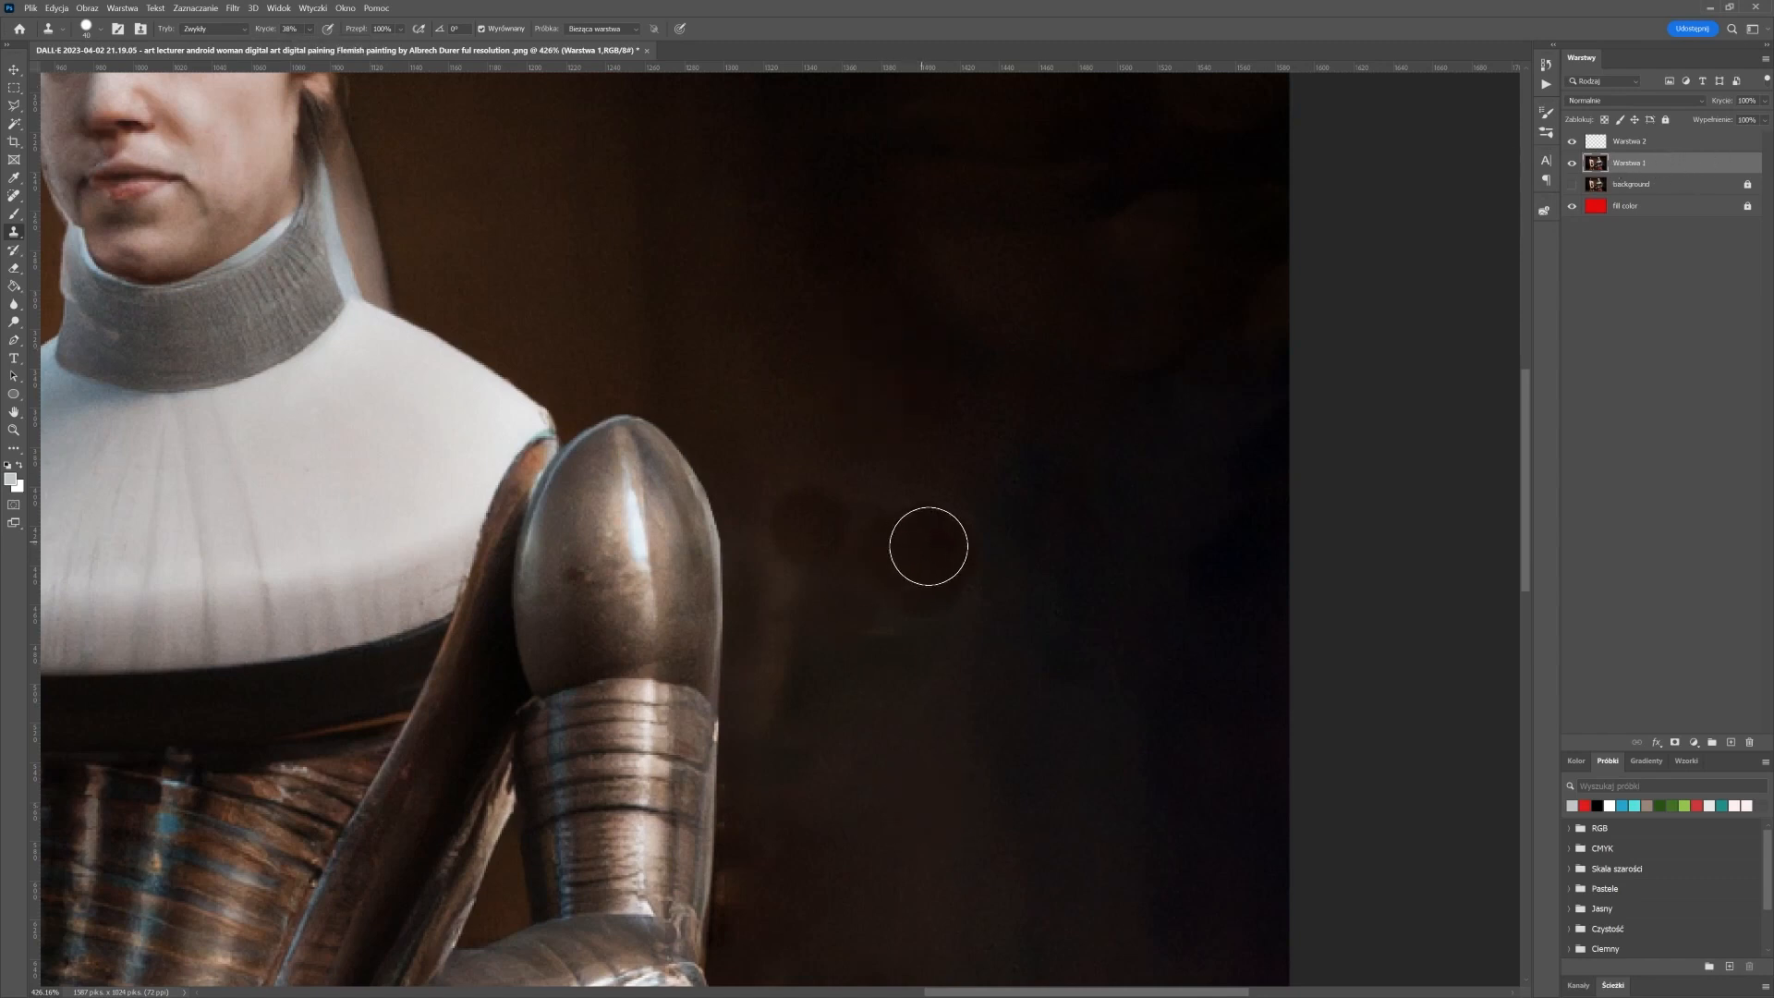
mouse_move(929, 546)
left_mouse_down()
mouse_move(818, 540)
mouse_move(815, 487)
mouse_move(938, 490)
mouse_move(940, 570)
mouse_move(911, 586)
mouse_move(802, 534)
mouse_move(876, 484)
mouse_move(1008, 500)
mouse_move(933, 644)
mouse_move(861, 614)
mouse_move(796, 532)
mouse_move(871, 671)
left_mouse_up()
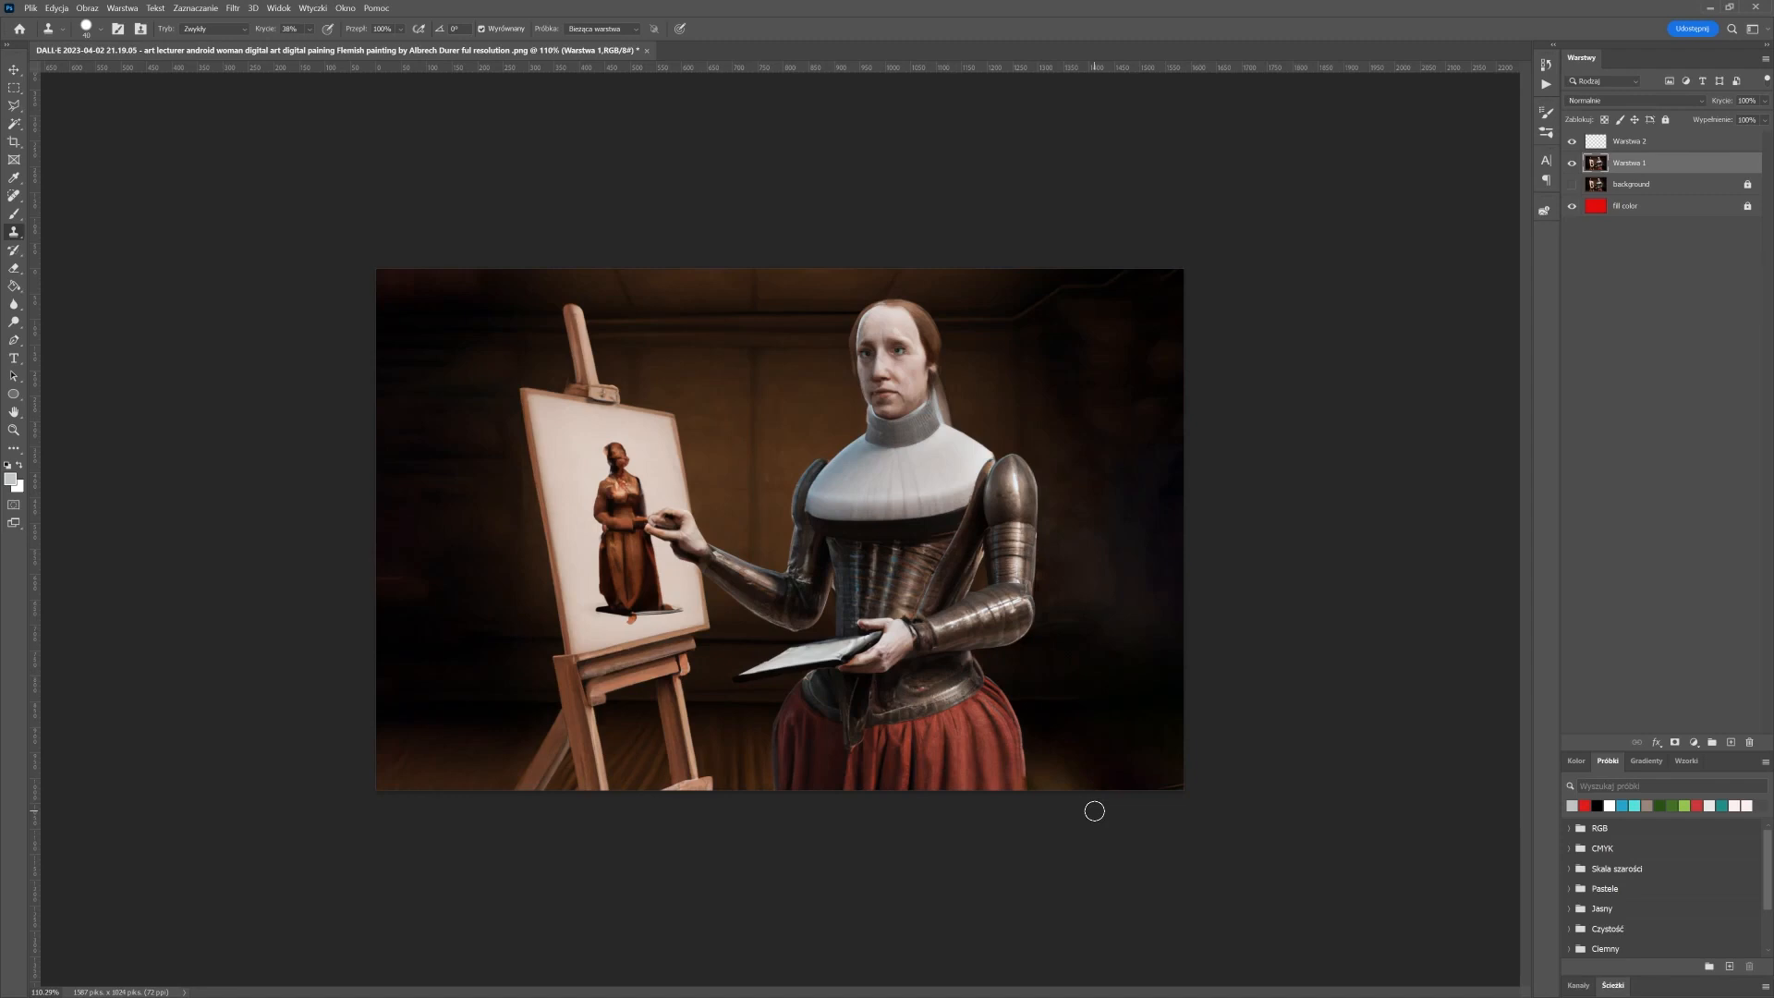
Merge the two retouching layers, Warstwa 1 and Warstwa 2, into a single layer
left_click(1621, 141)
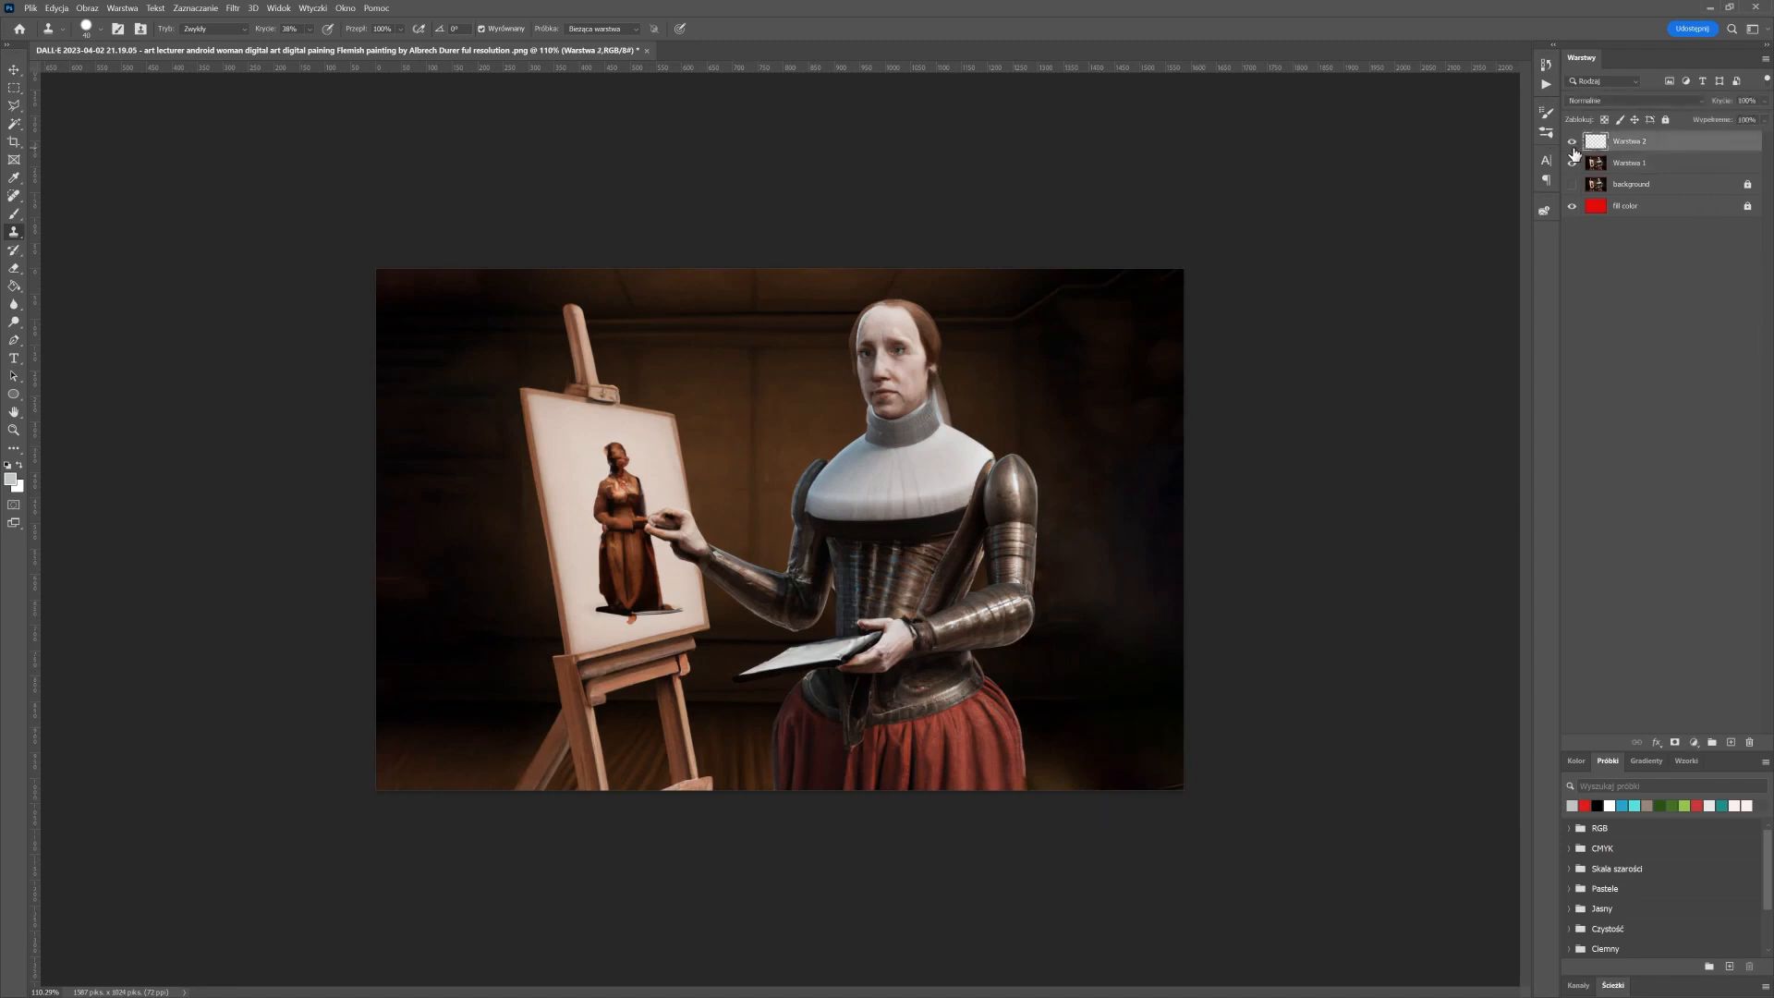
left_click(1637, 170, "ctrl")
right_click(1637, 168)
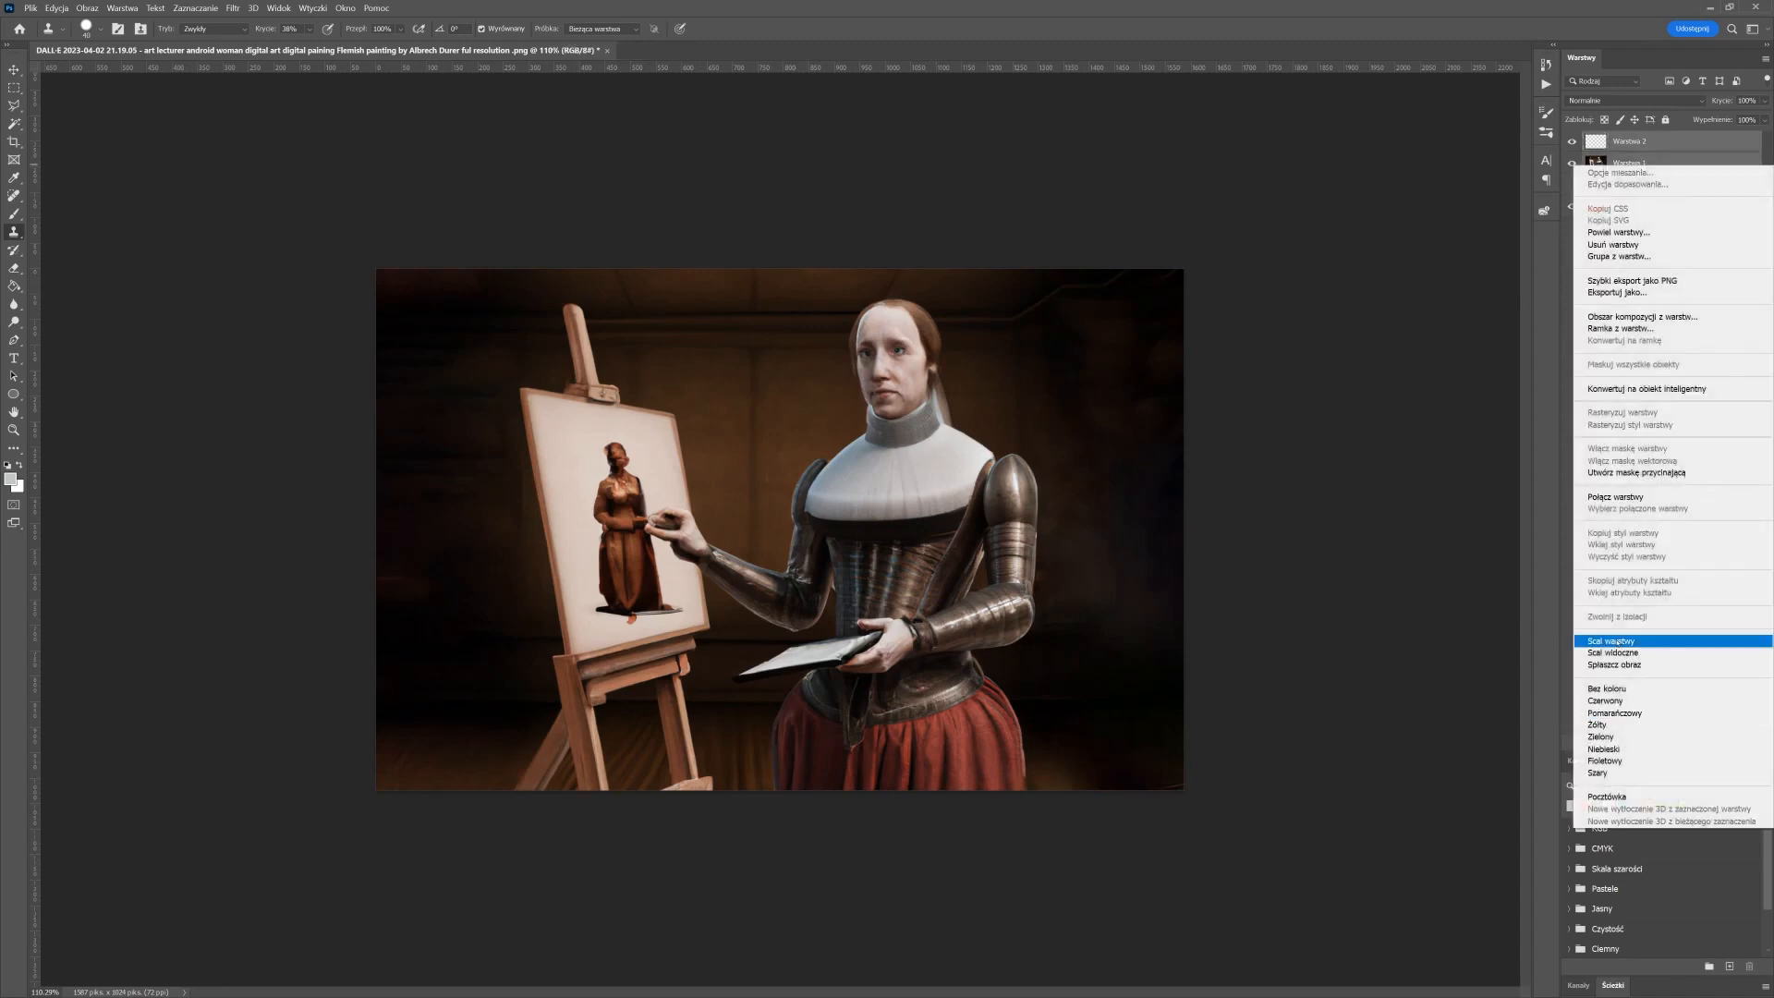
left_click(1611, 641)
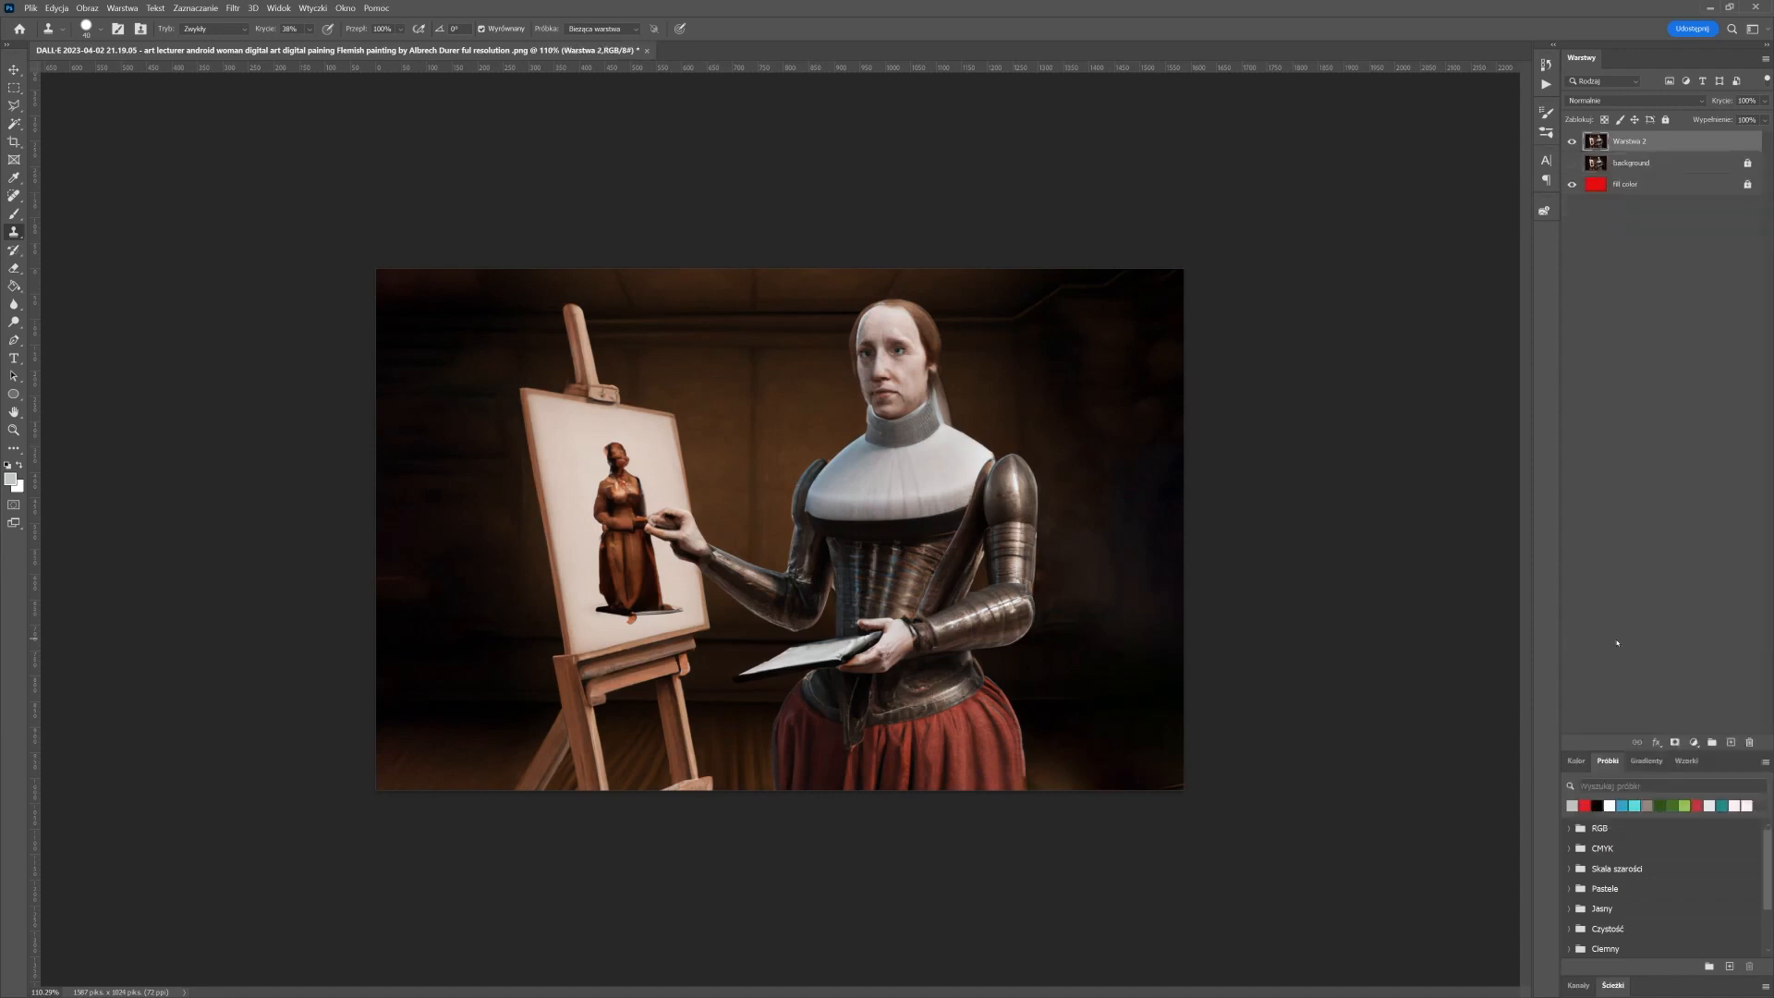
Compare the merged retouched layer with the unretouched background layer by toggling layer visibility
left_click(1575, 144)
left_click(1574, 144)
left_click(1574, 148)
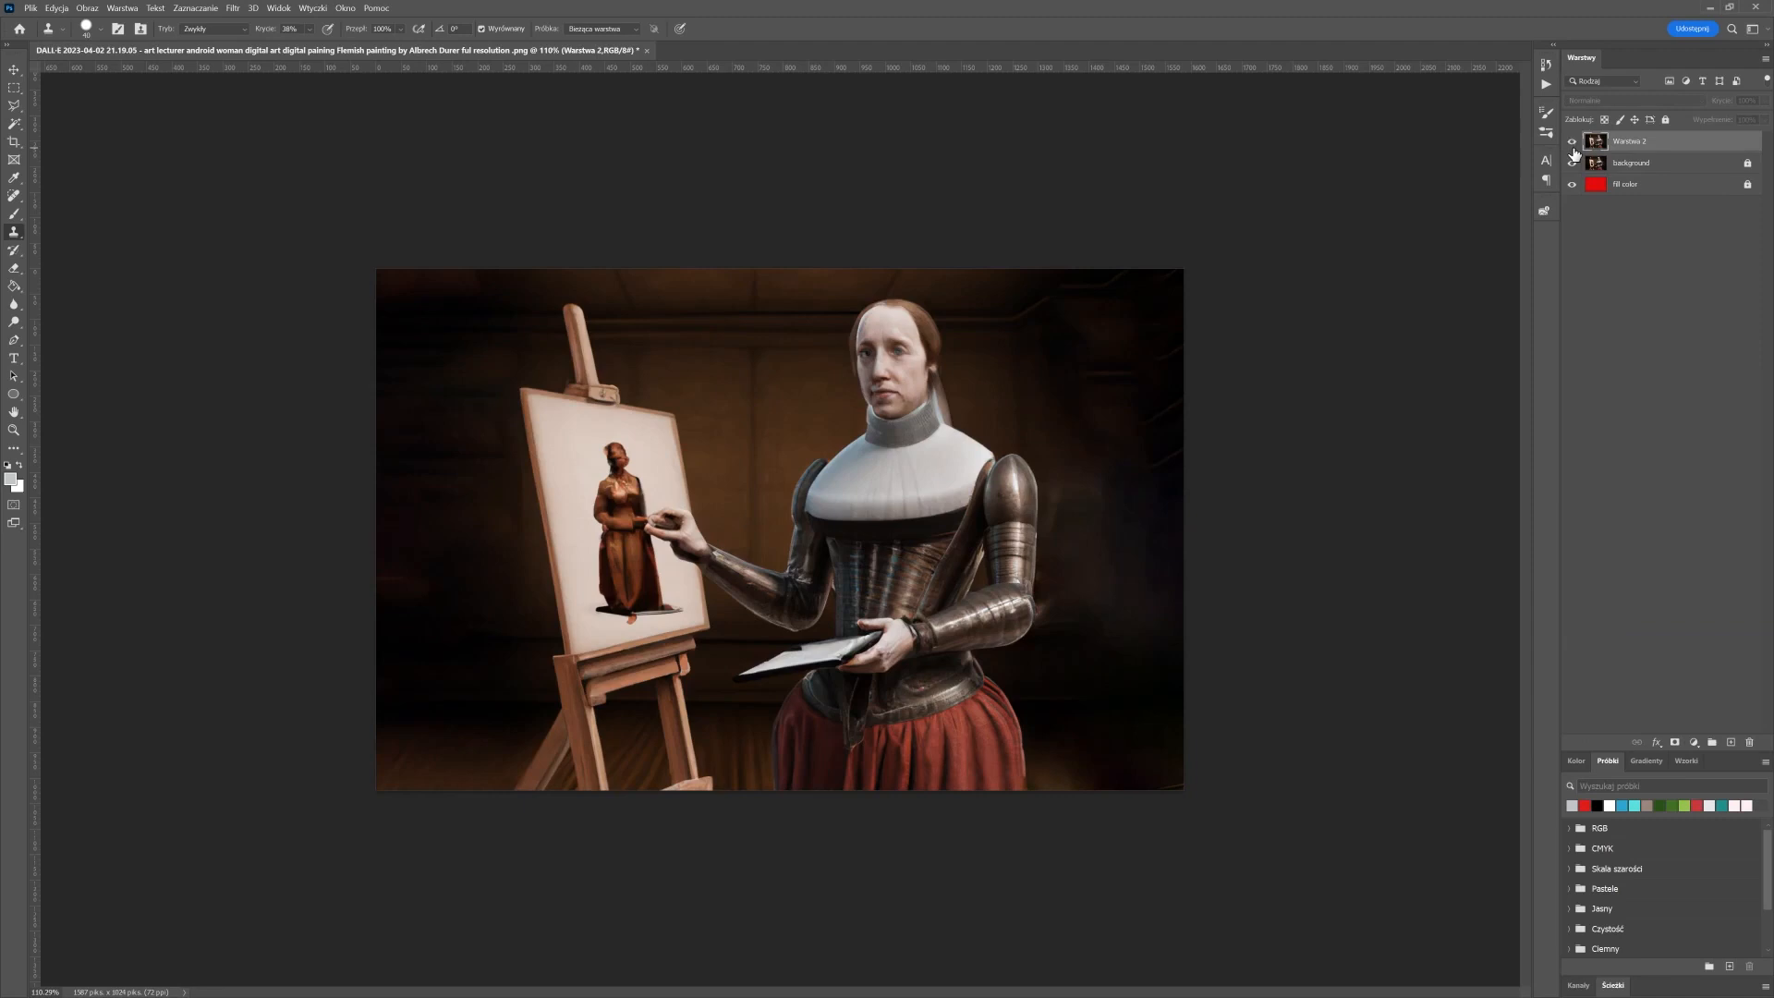
left_click(1574, 146)
left_click(1574, 147)
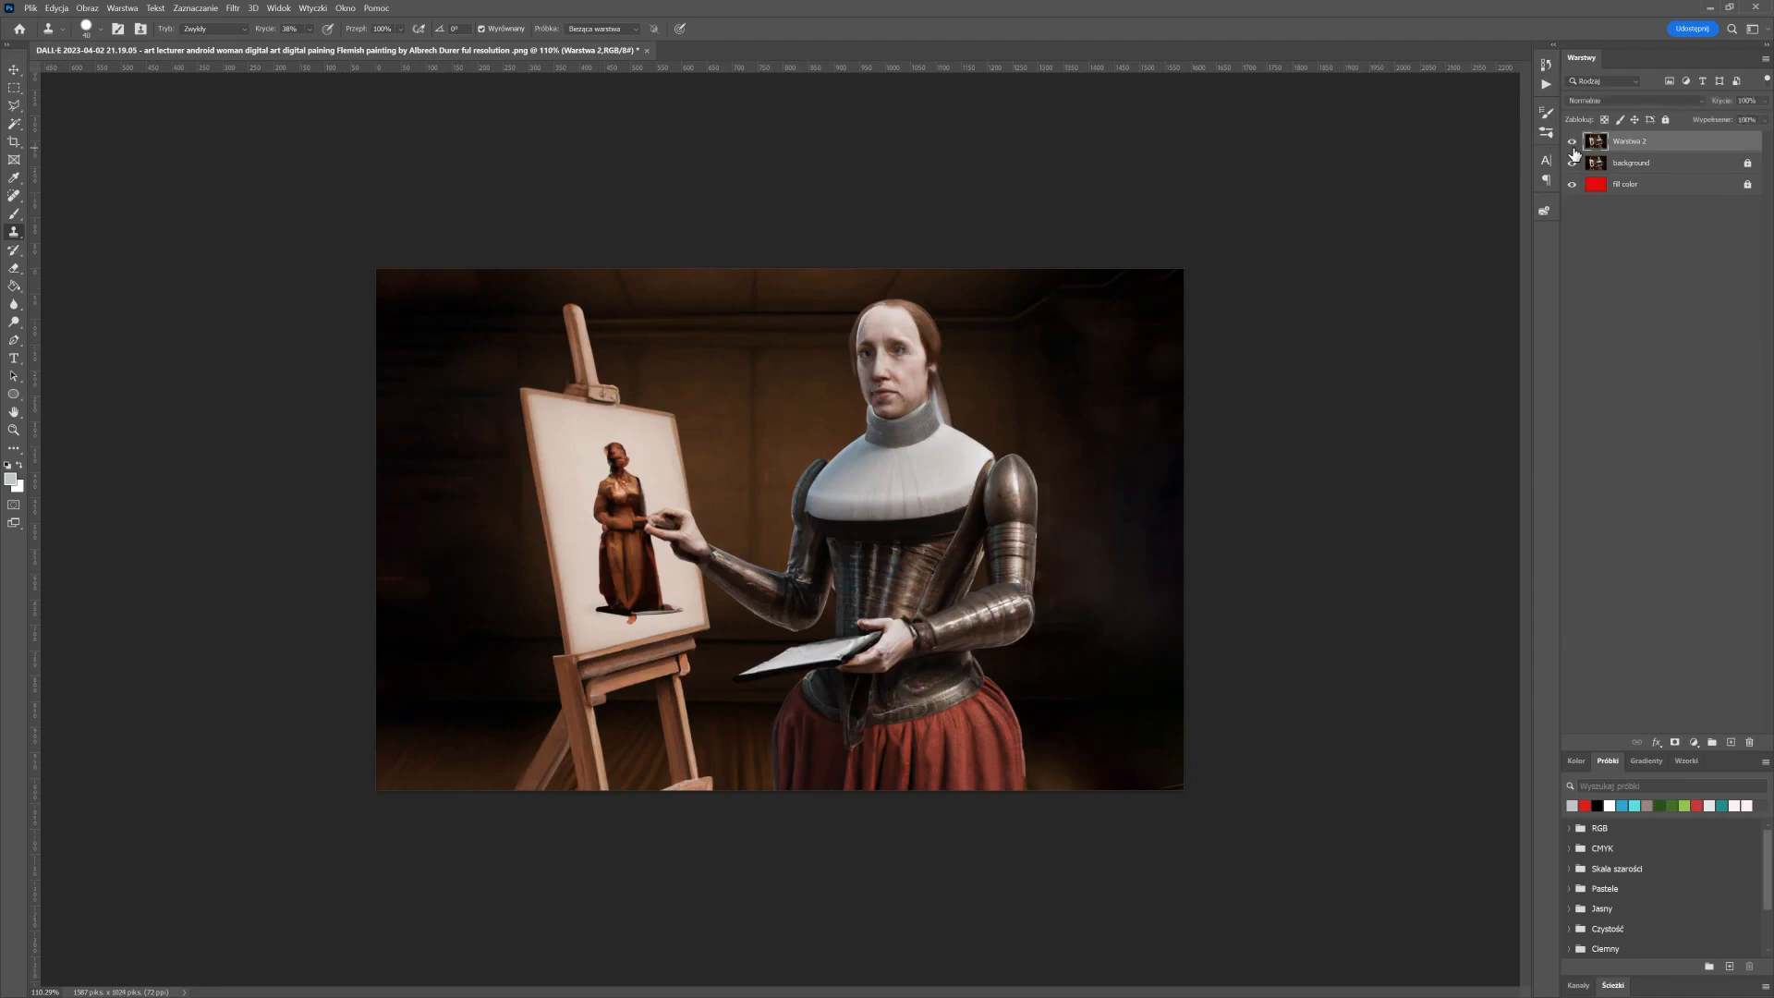
left_click(1575, 147)
left_click(1575, 147)
left_click(88, 9)
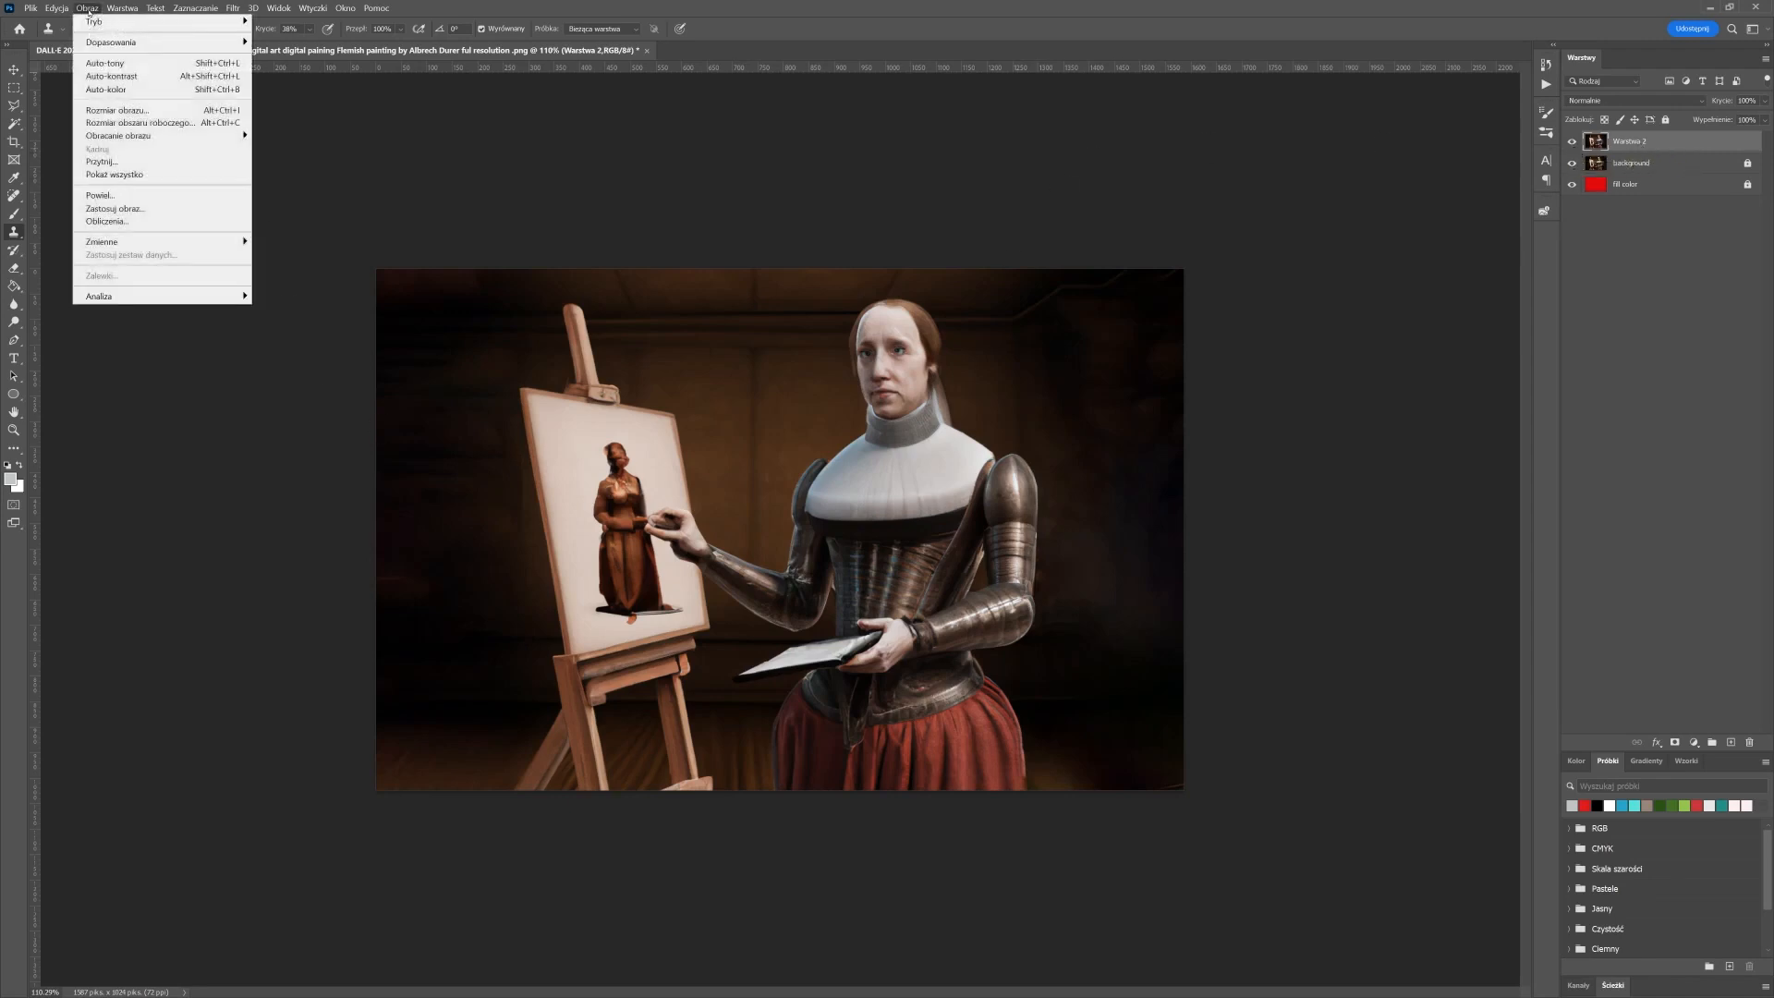
mouse_move(104, 42)
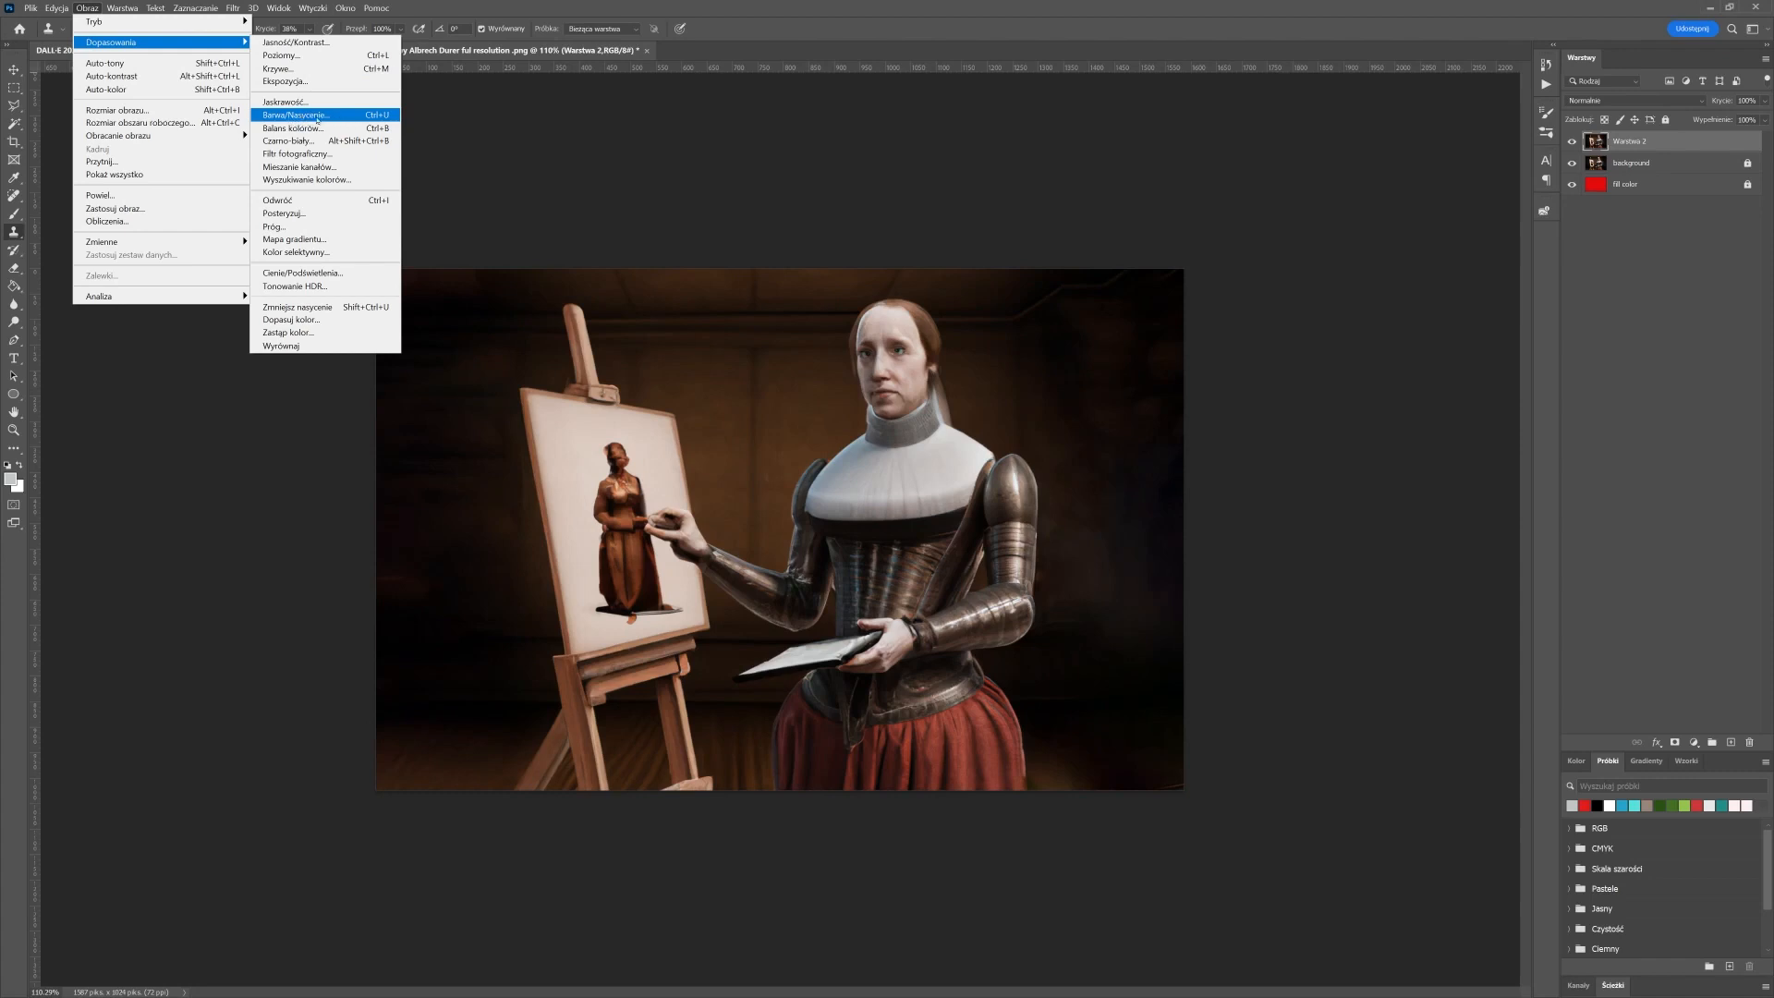
left_click(317, 115)
left_click_drag(743, 224, 279, 164)
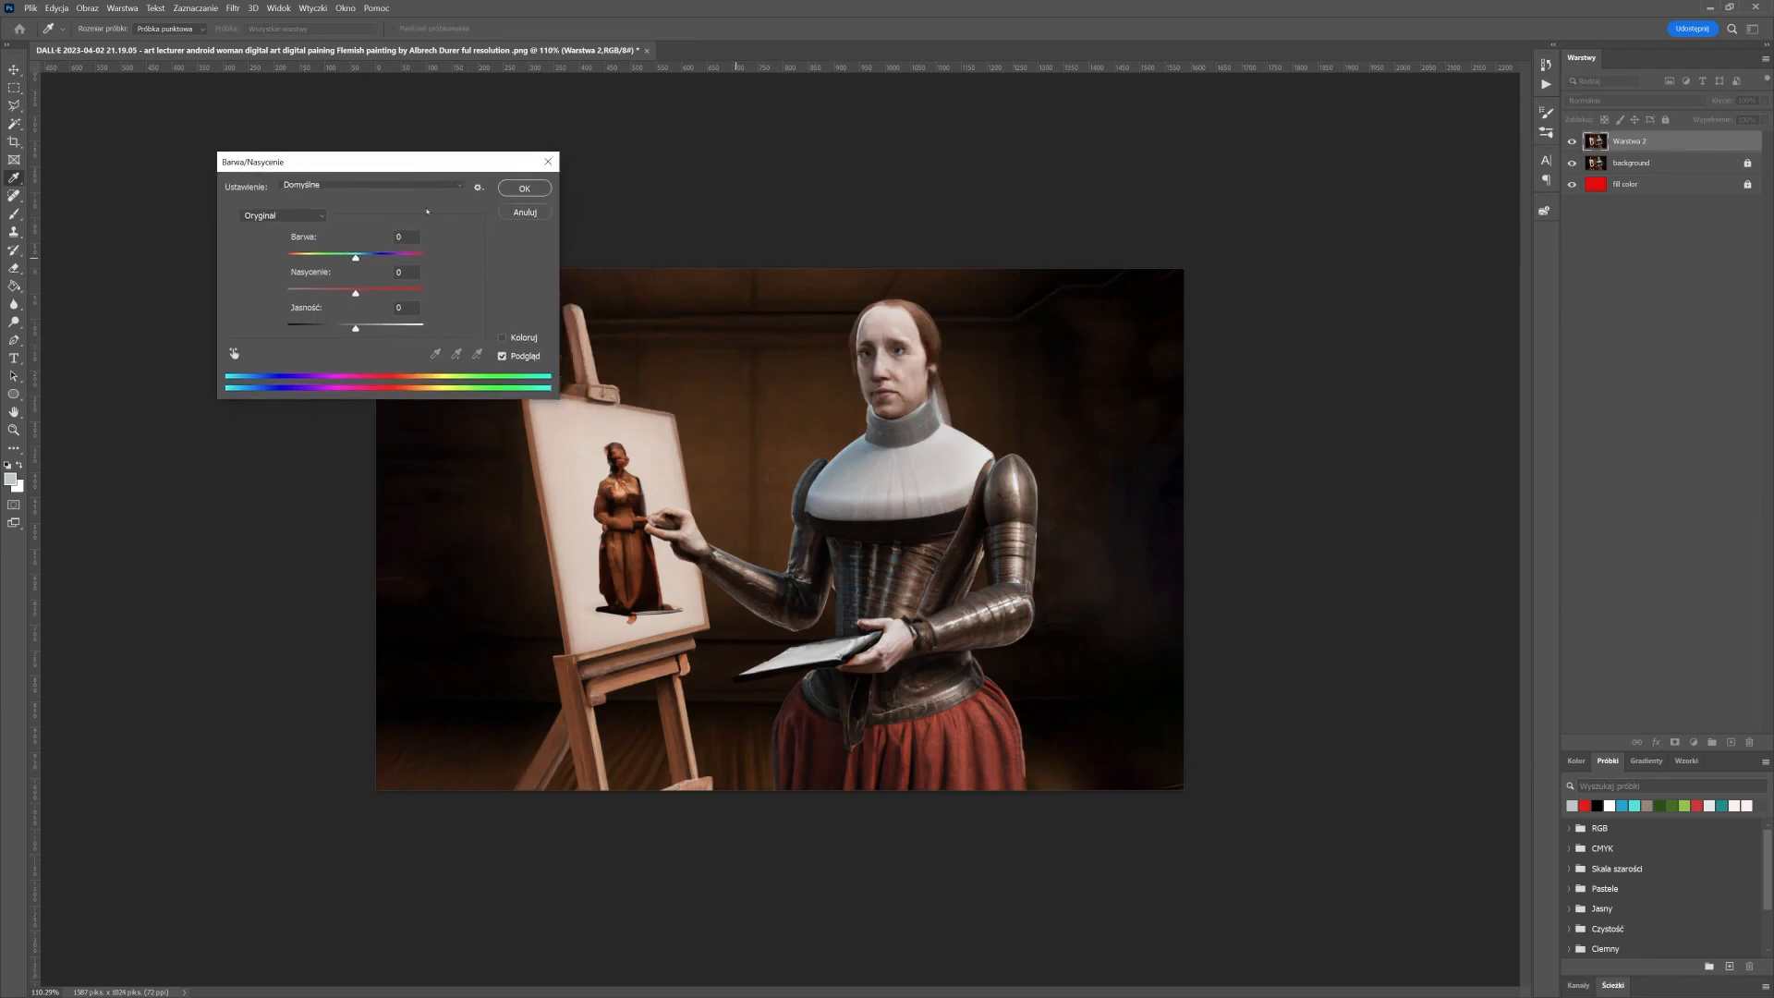
mouse_move(355, 257)
left_mouse_down()
mouse_move(374, 258)
mouse_move(319, 266)
mouse_move(405, 265)
mouse_move(360, 265)
mouse_move(409, 268)
mouse_move(388, 269)
mouse_move(388, 297)
left_mouse_up()
left_click_drag(418, 296, 372, 327)
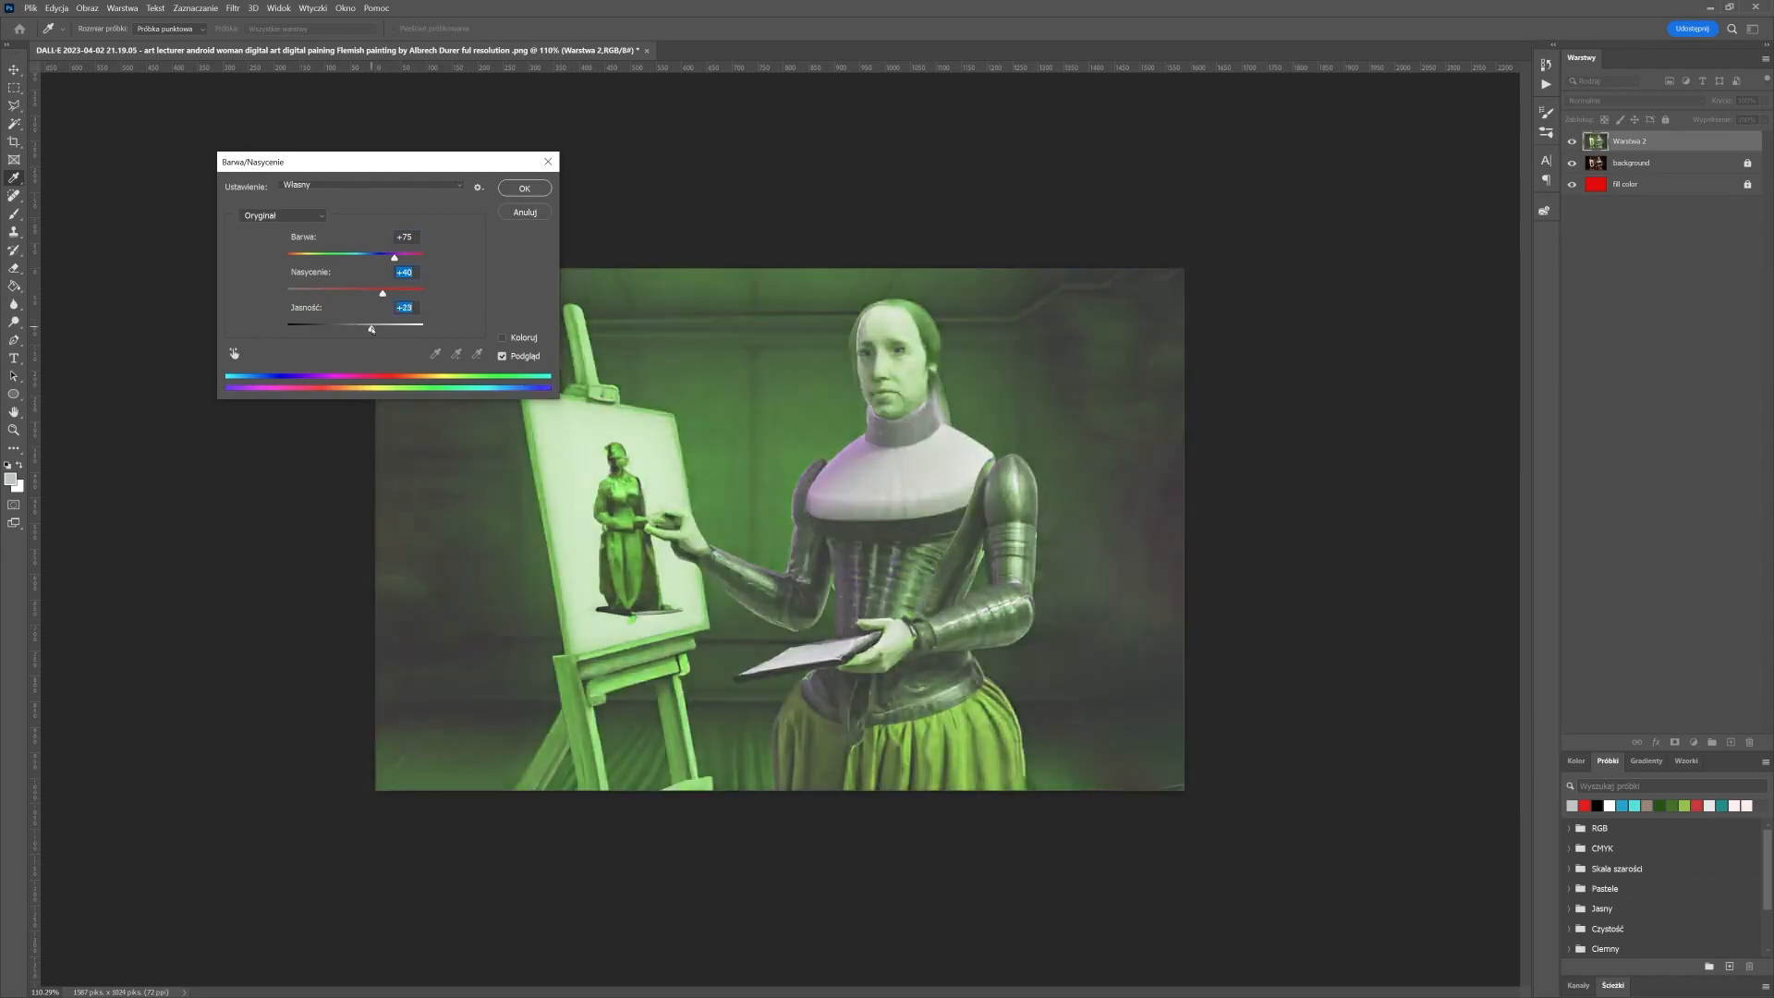
left_click(514, 340)
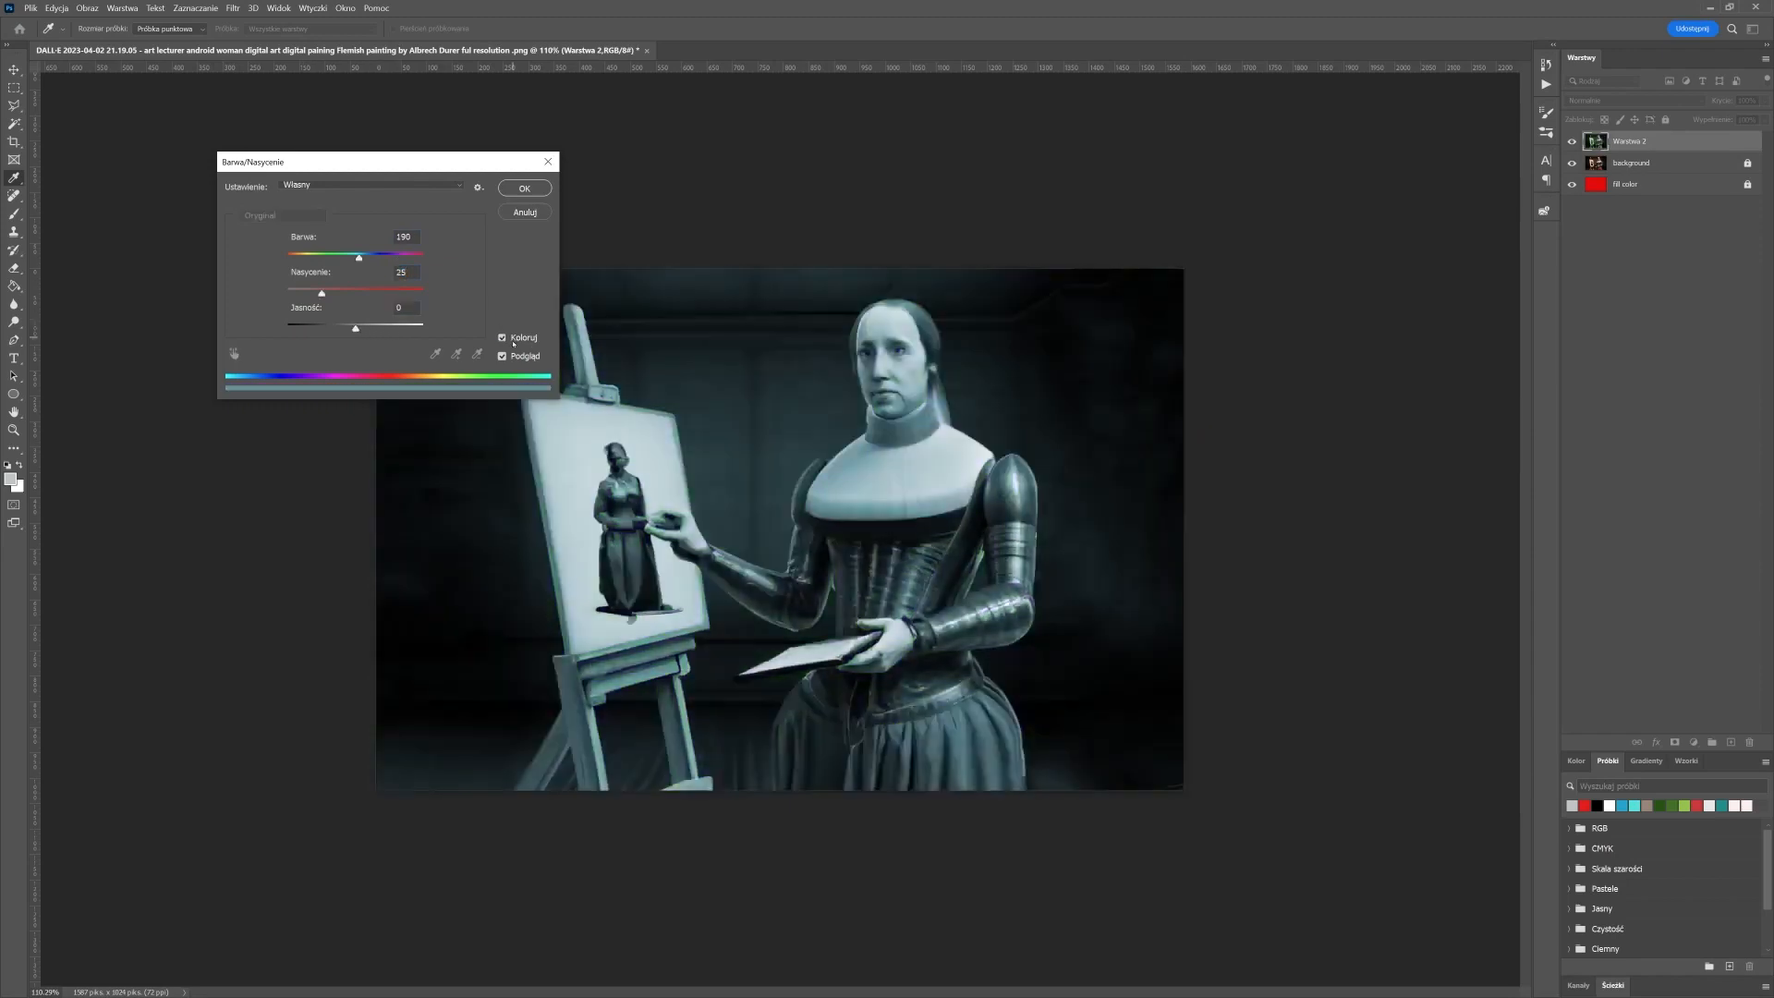
left_click_drag(359, 258, 413, 294)
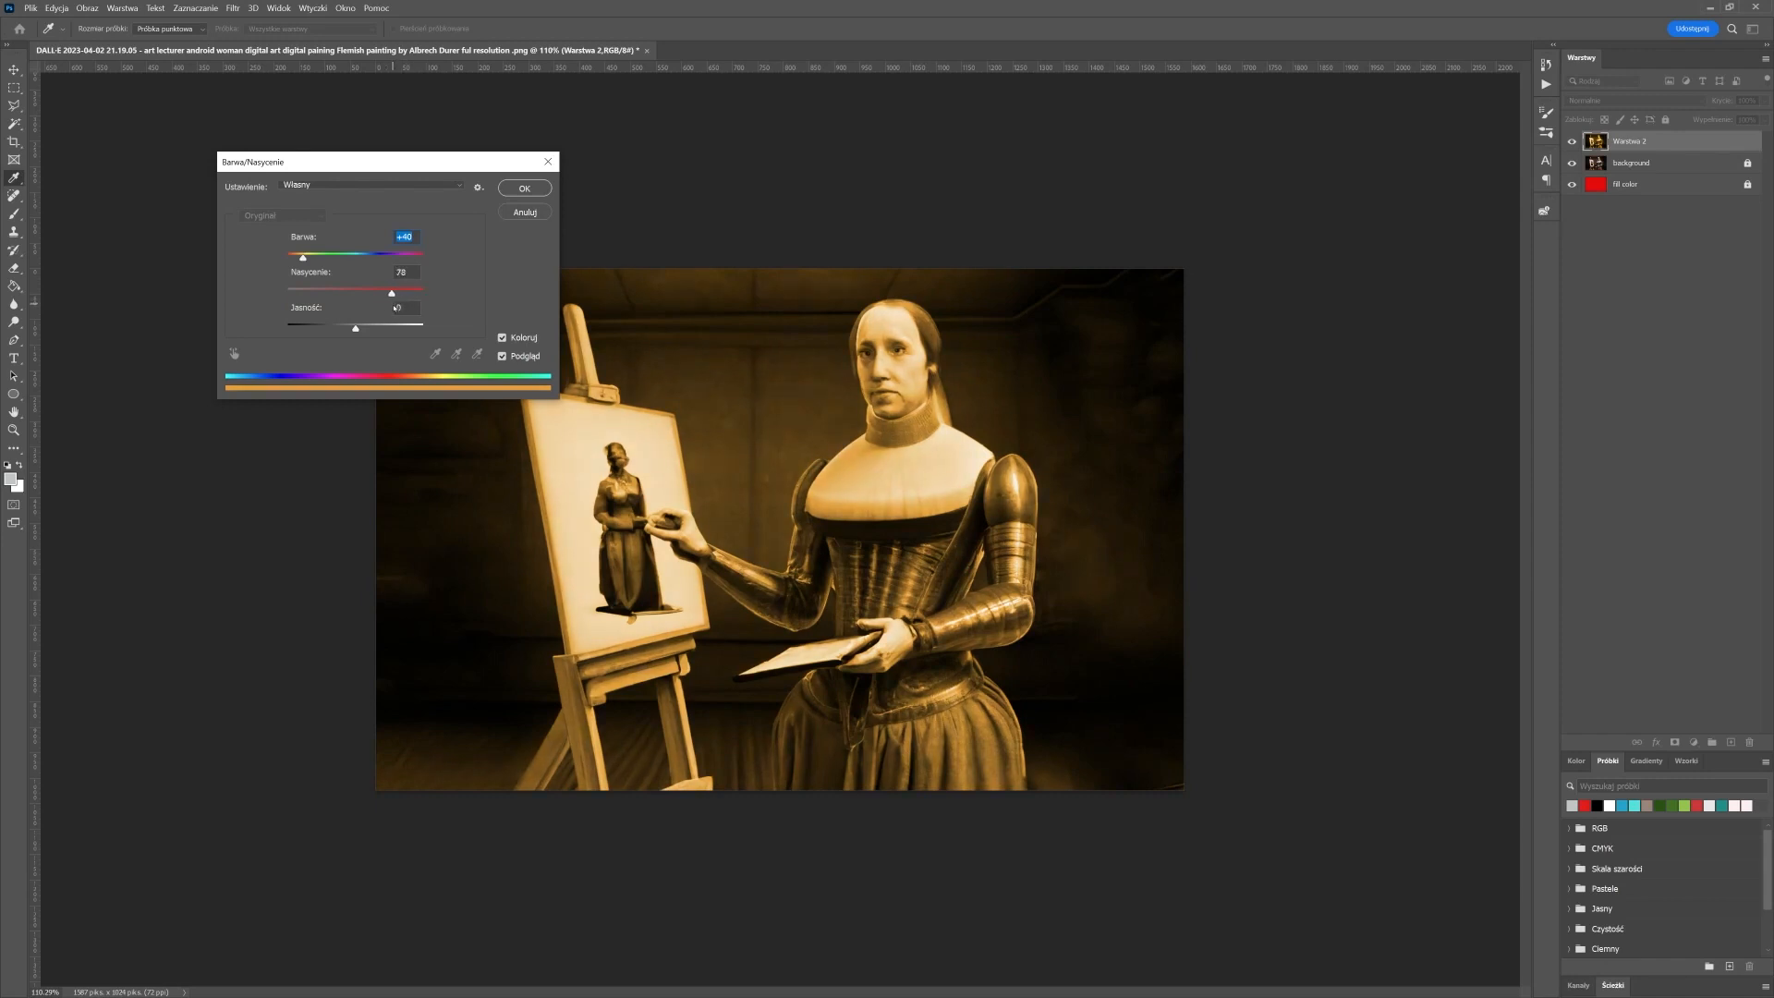
left_click(548, 162)
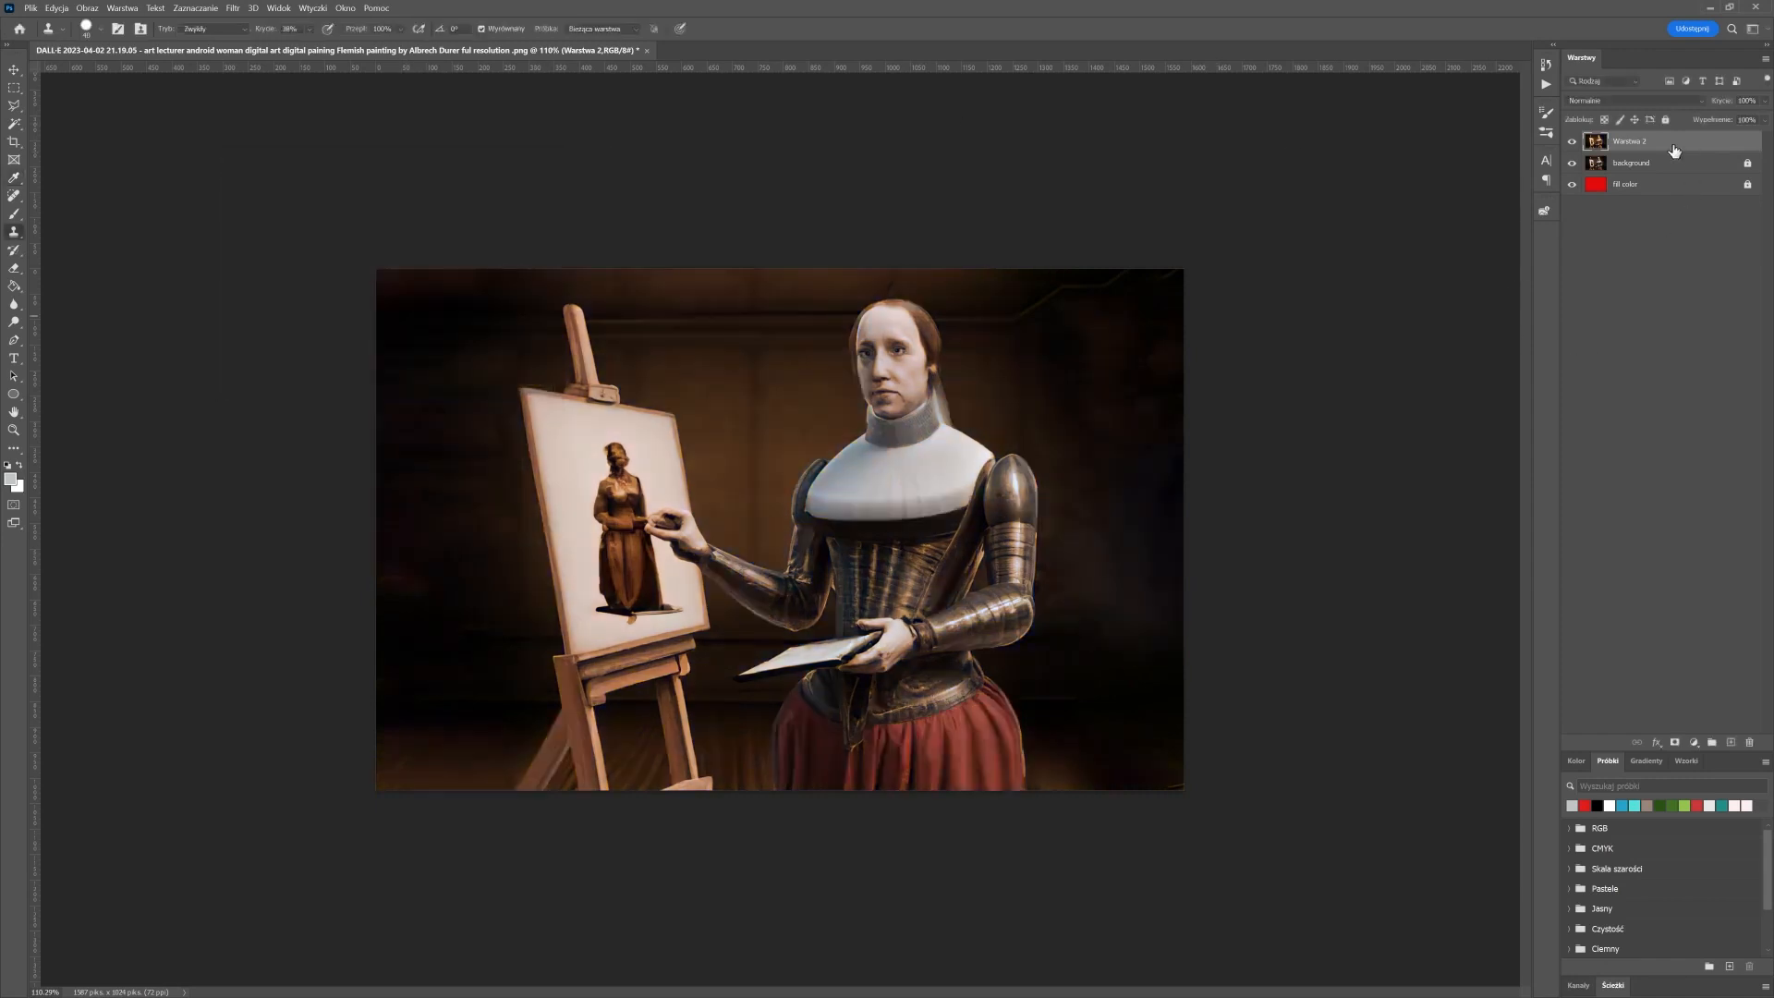
Duplicate the merged retouched layer, hide the copy and make the original Warstwa 2 the active layer
key("ctrl+j")
left_click(1588, 170)
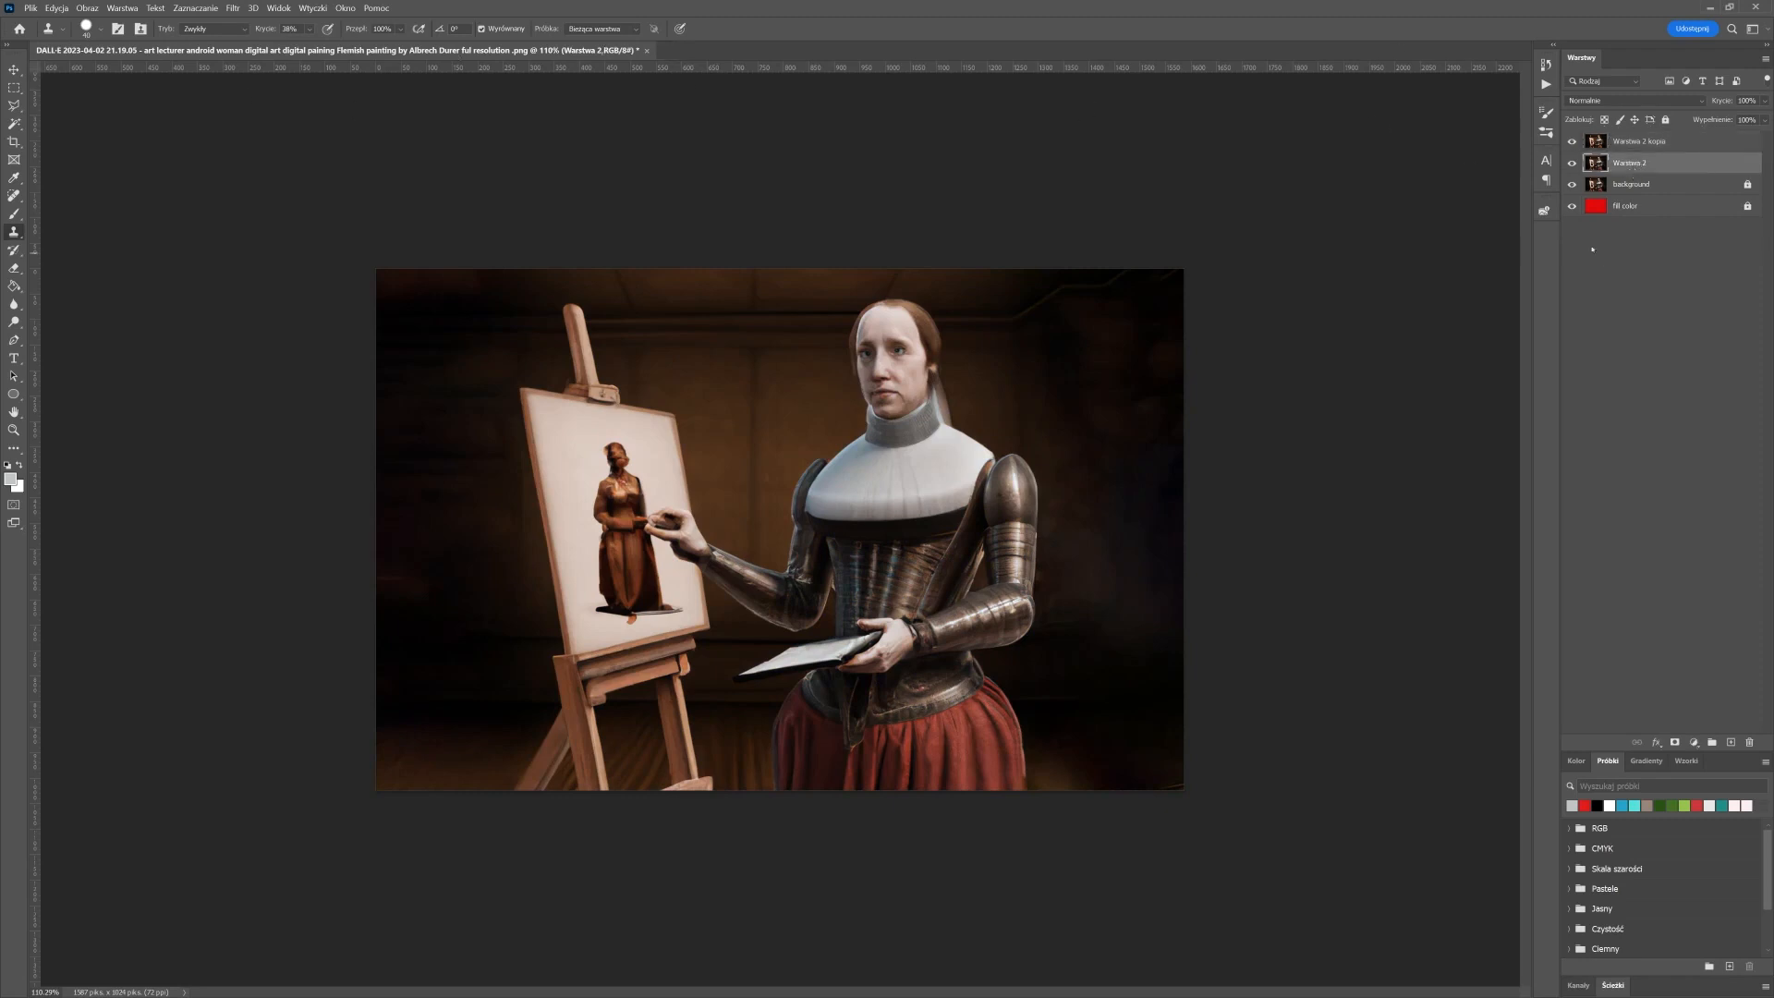
left_click(1572, 140)
Tint Warstwa 2 blue with Hue/Saturation, using Colorize with hue 200, saturation 46 and lightness -17
left_click(102, 9)
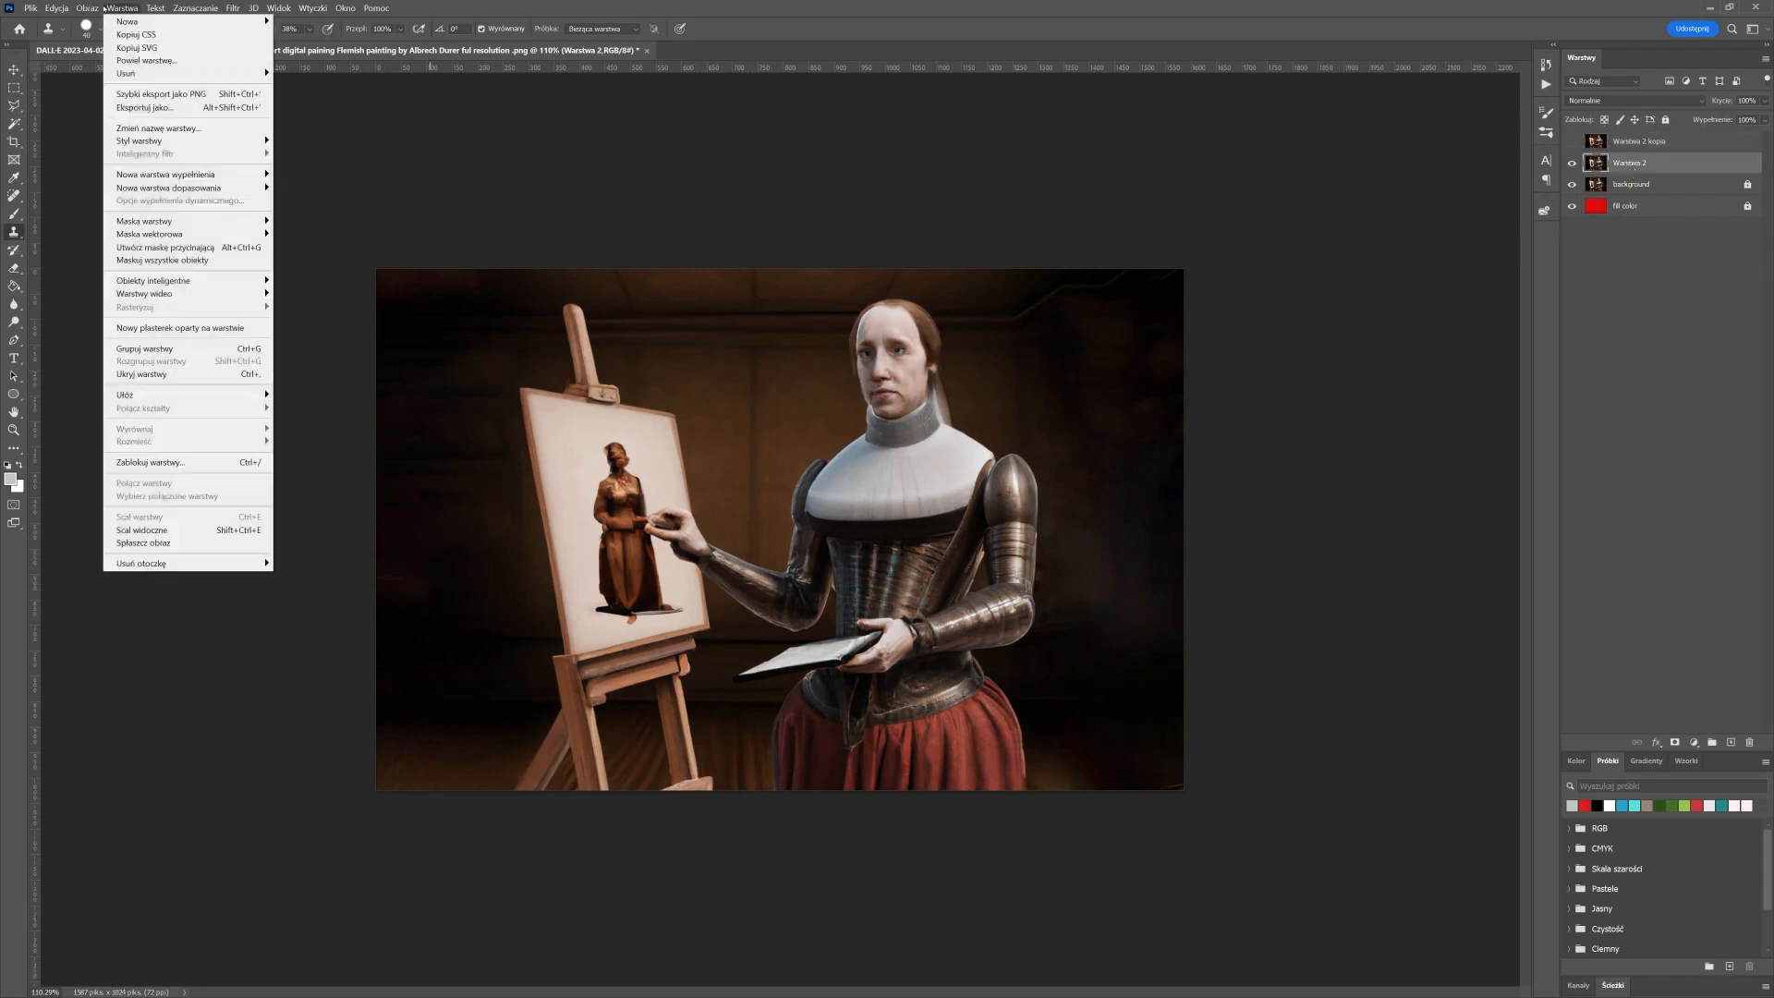
mouse_move(166, 42)
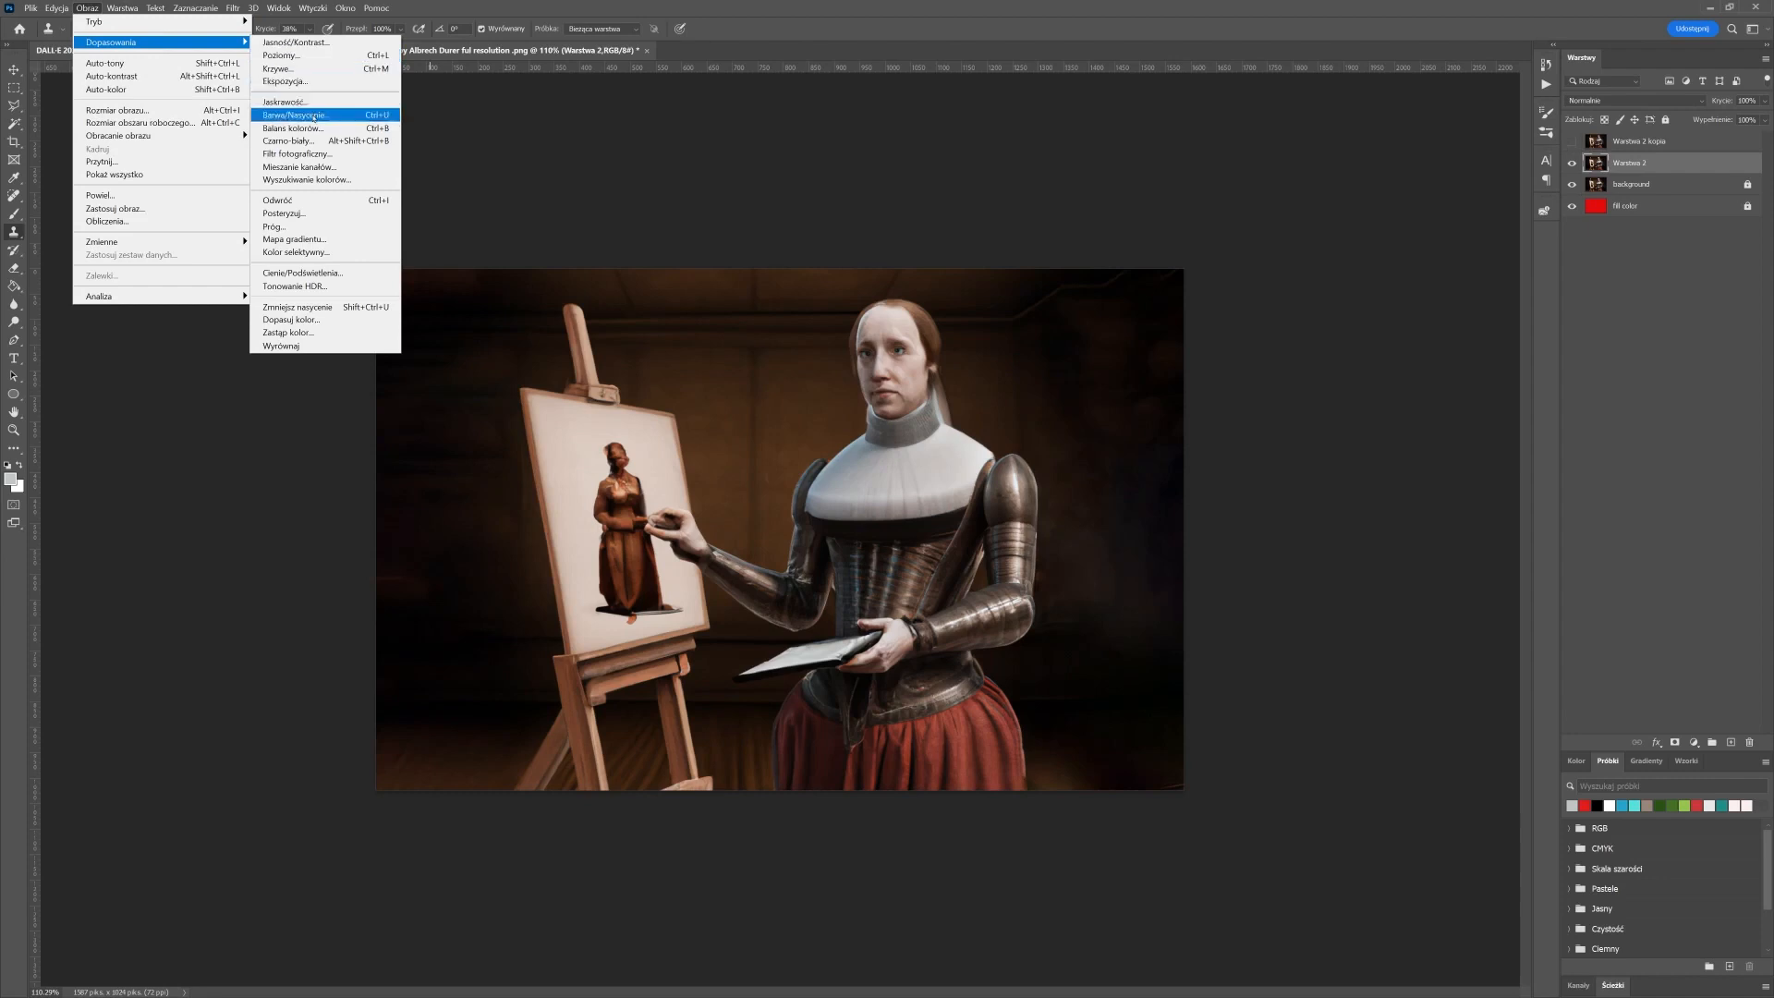
left_click(314, 117)
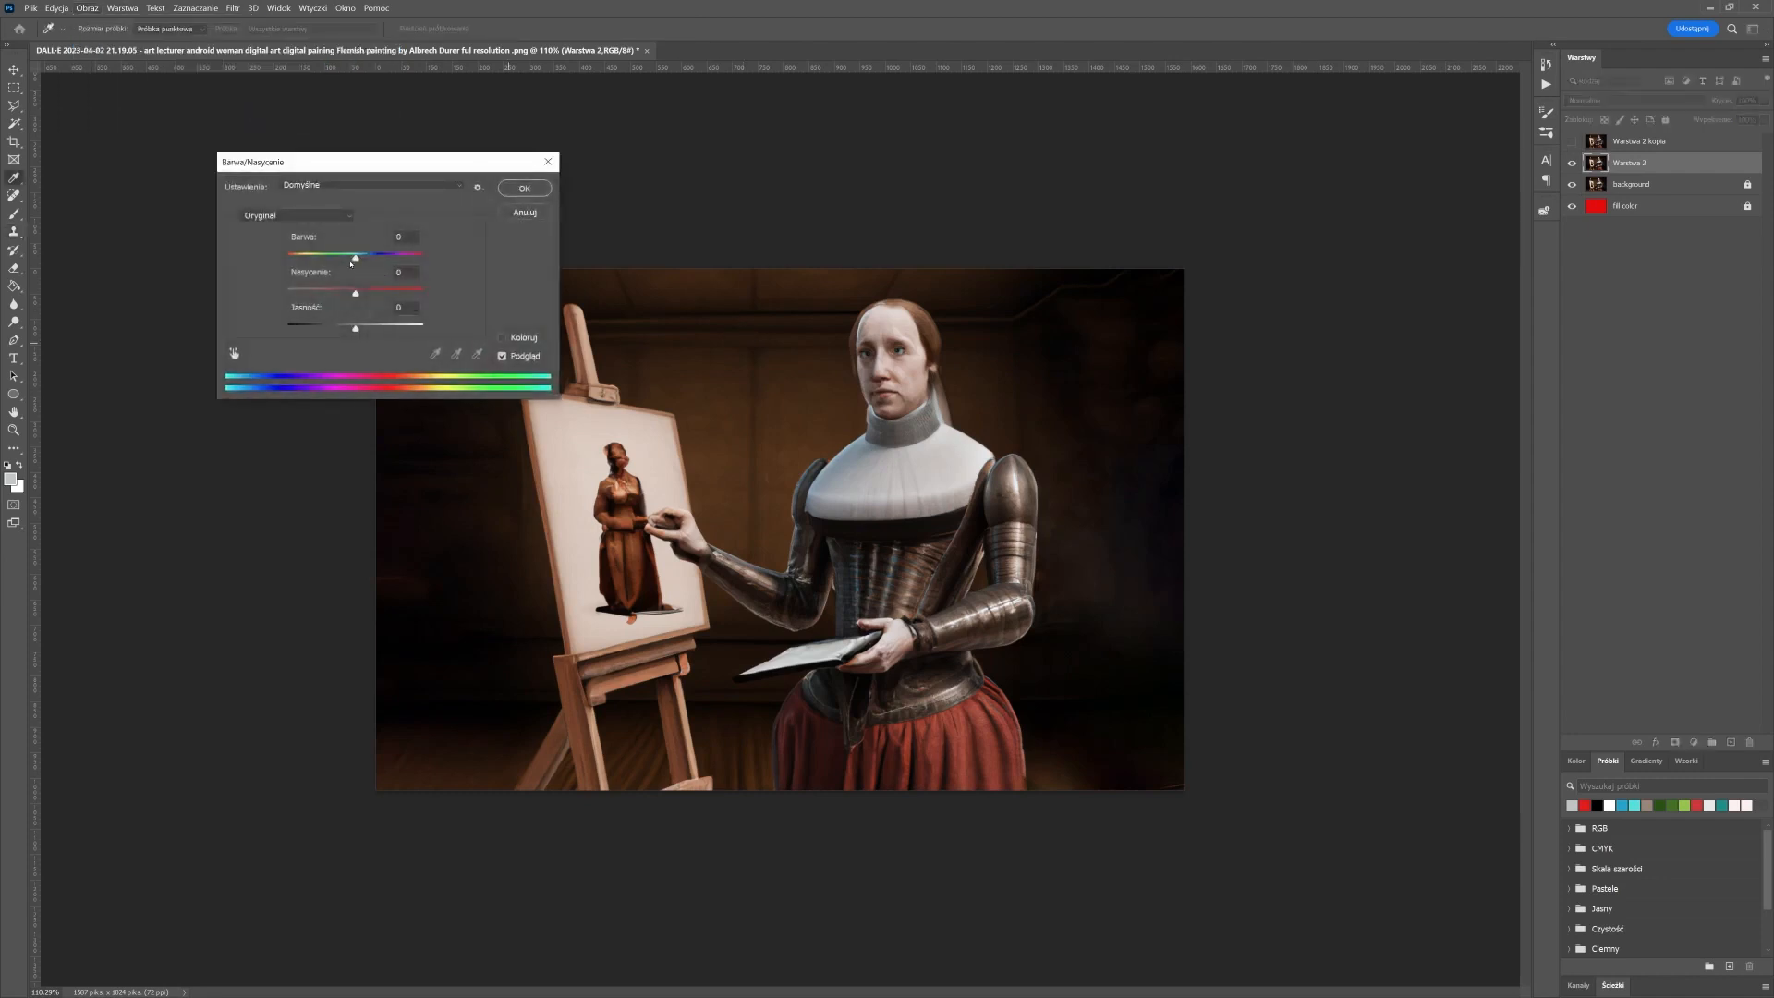
left_click_drag(351, 263, 396, 266)
left_click(501, 338)
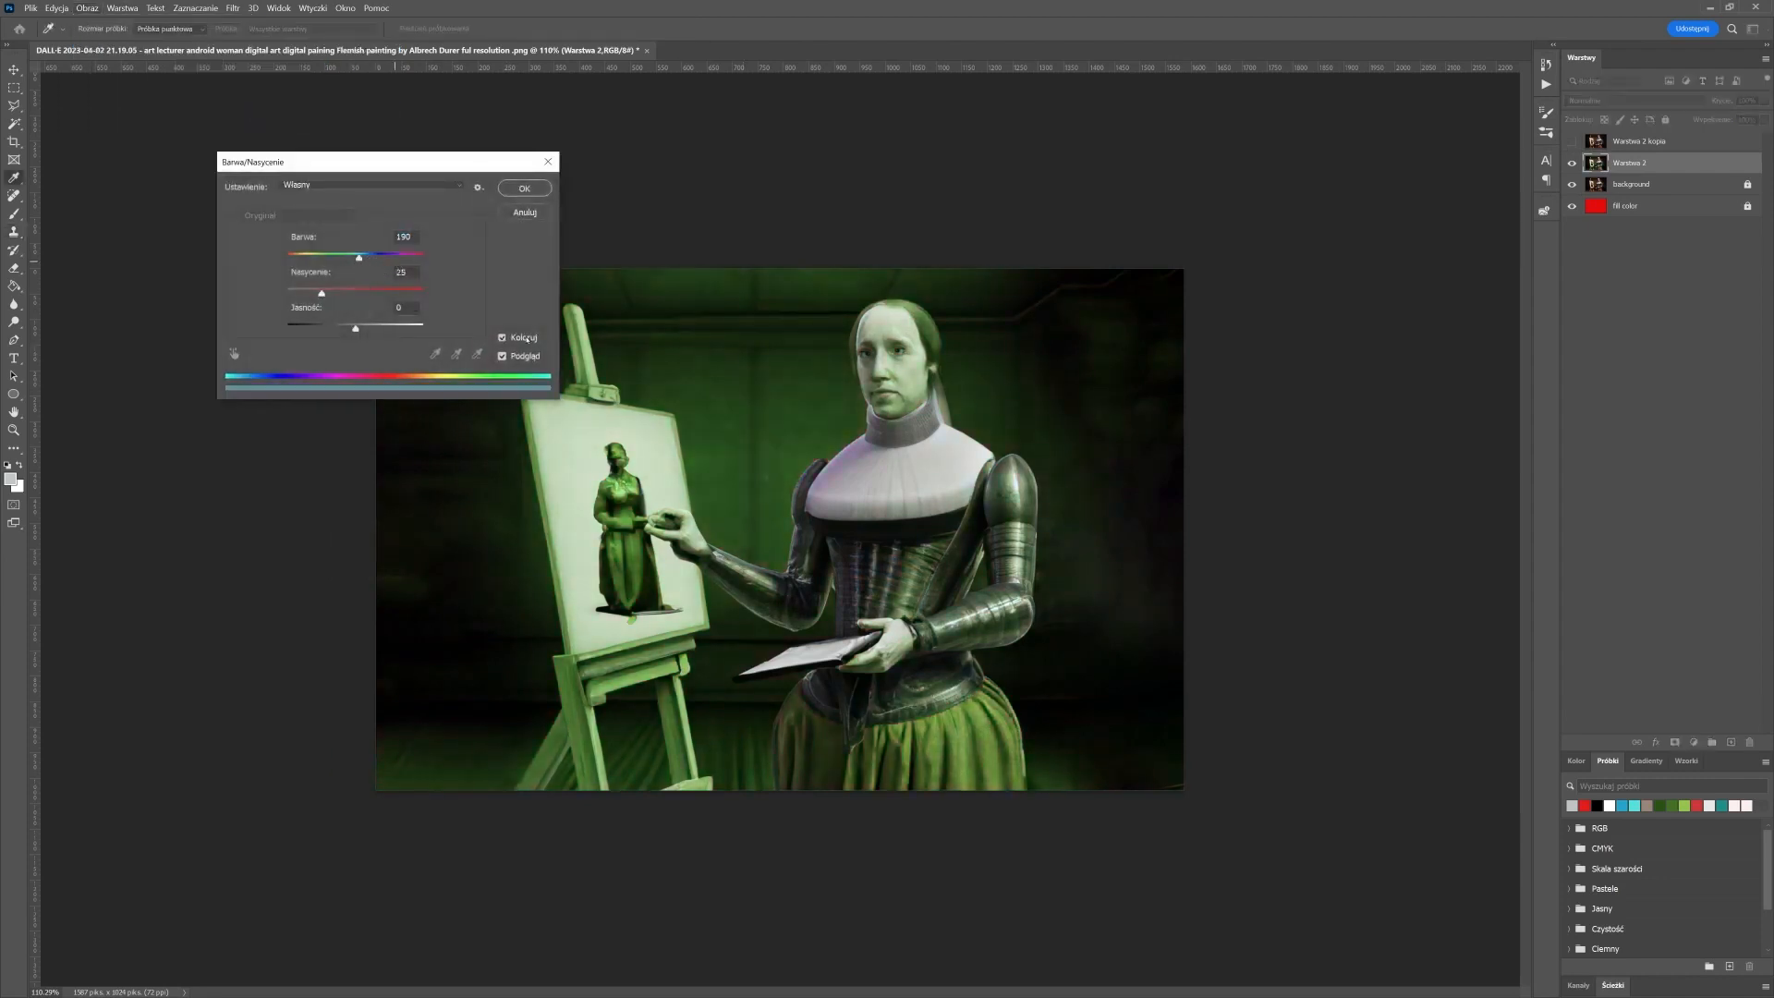
left_click(364, 258)
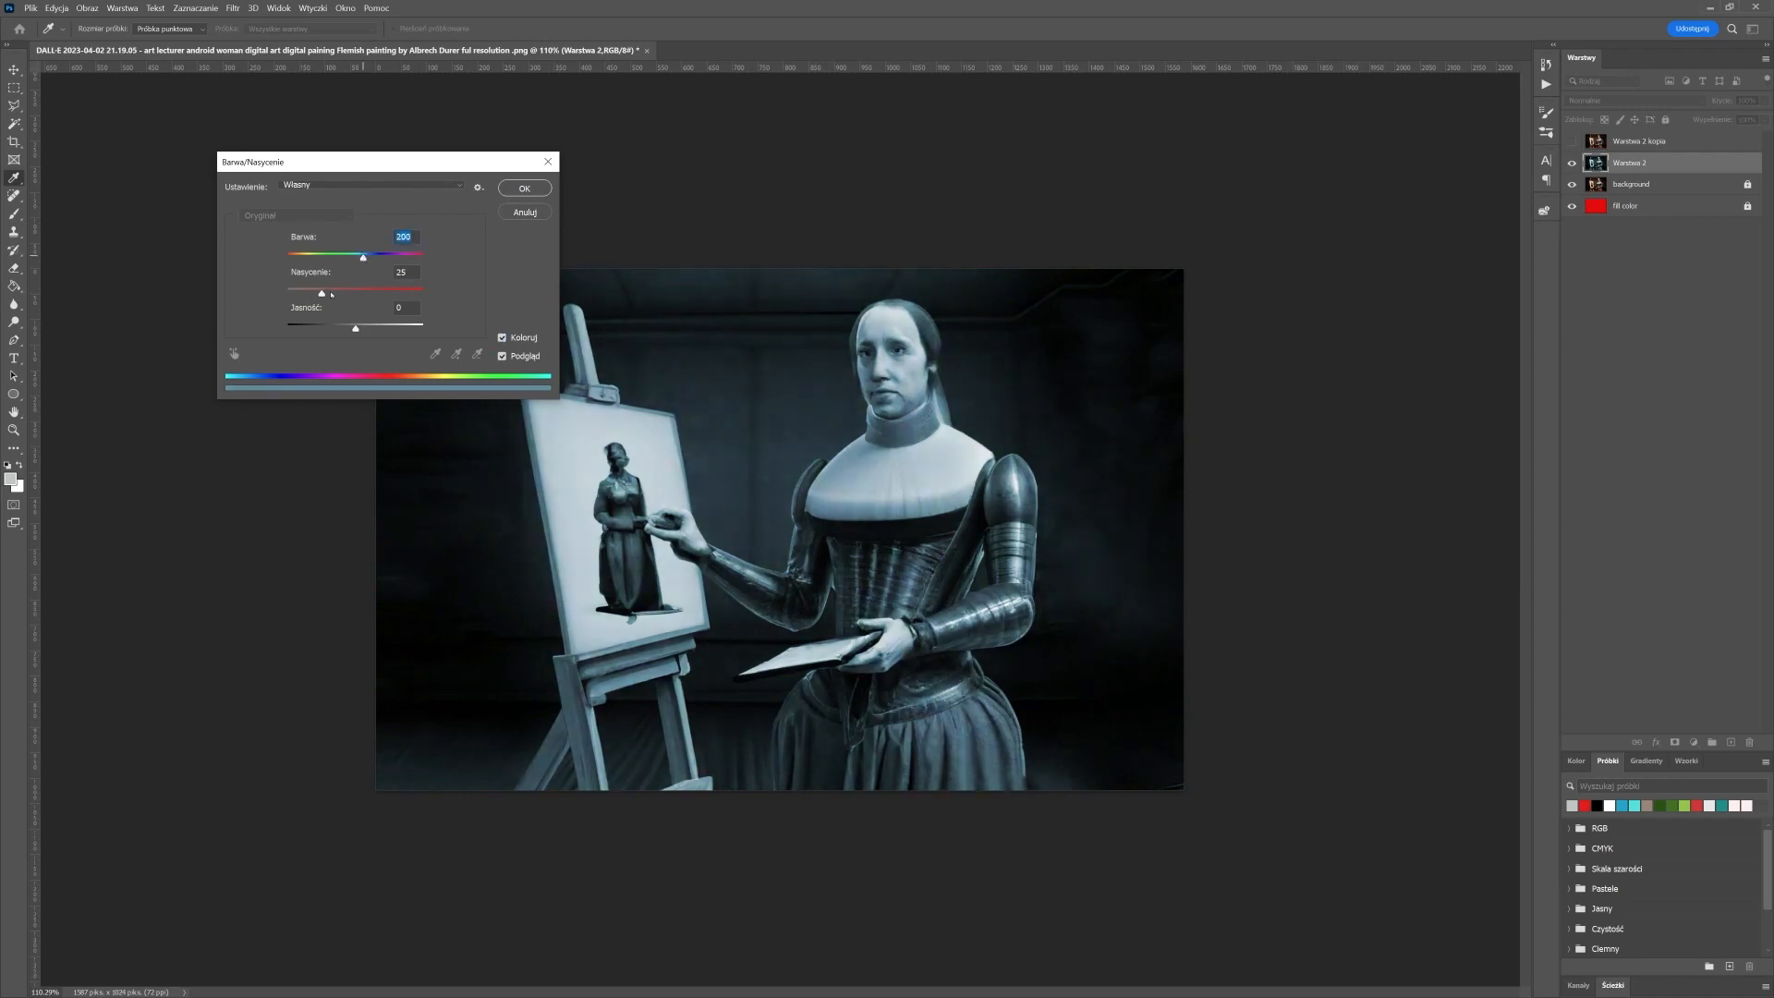
left_click_drag(331, 294, 343, 330)
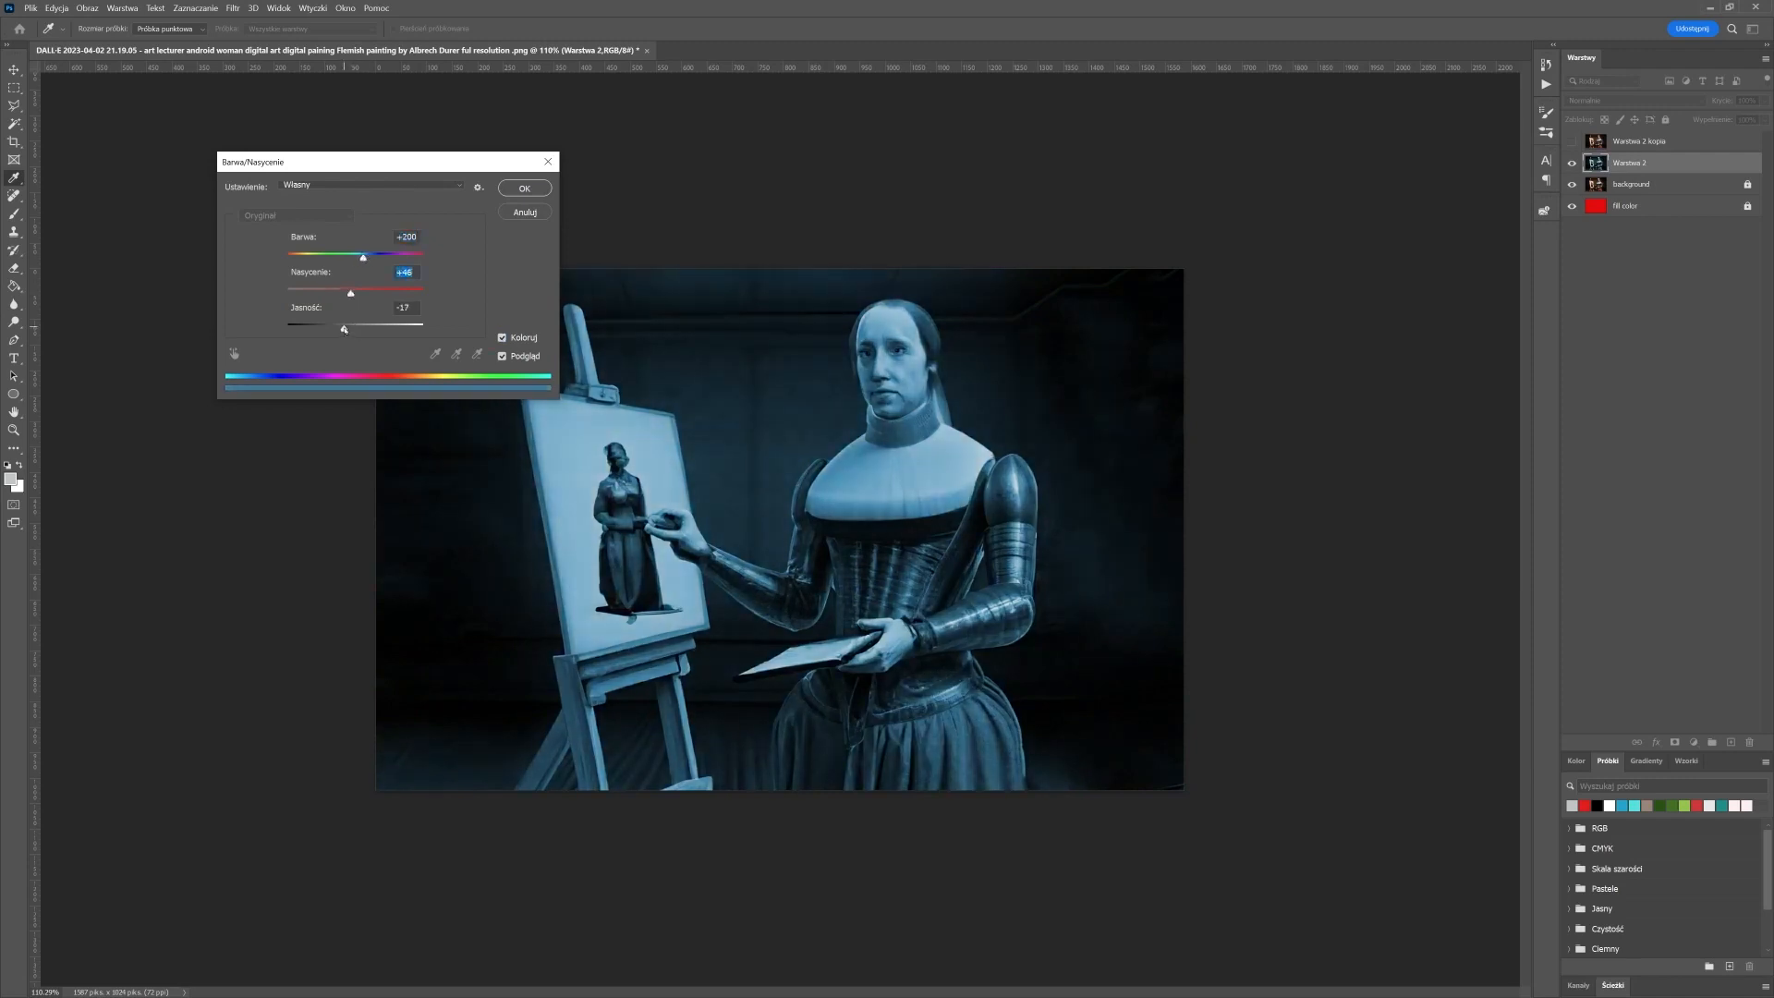
left_click(524, 187)
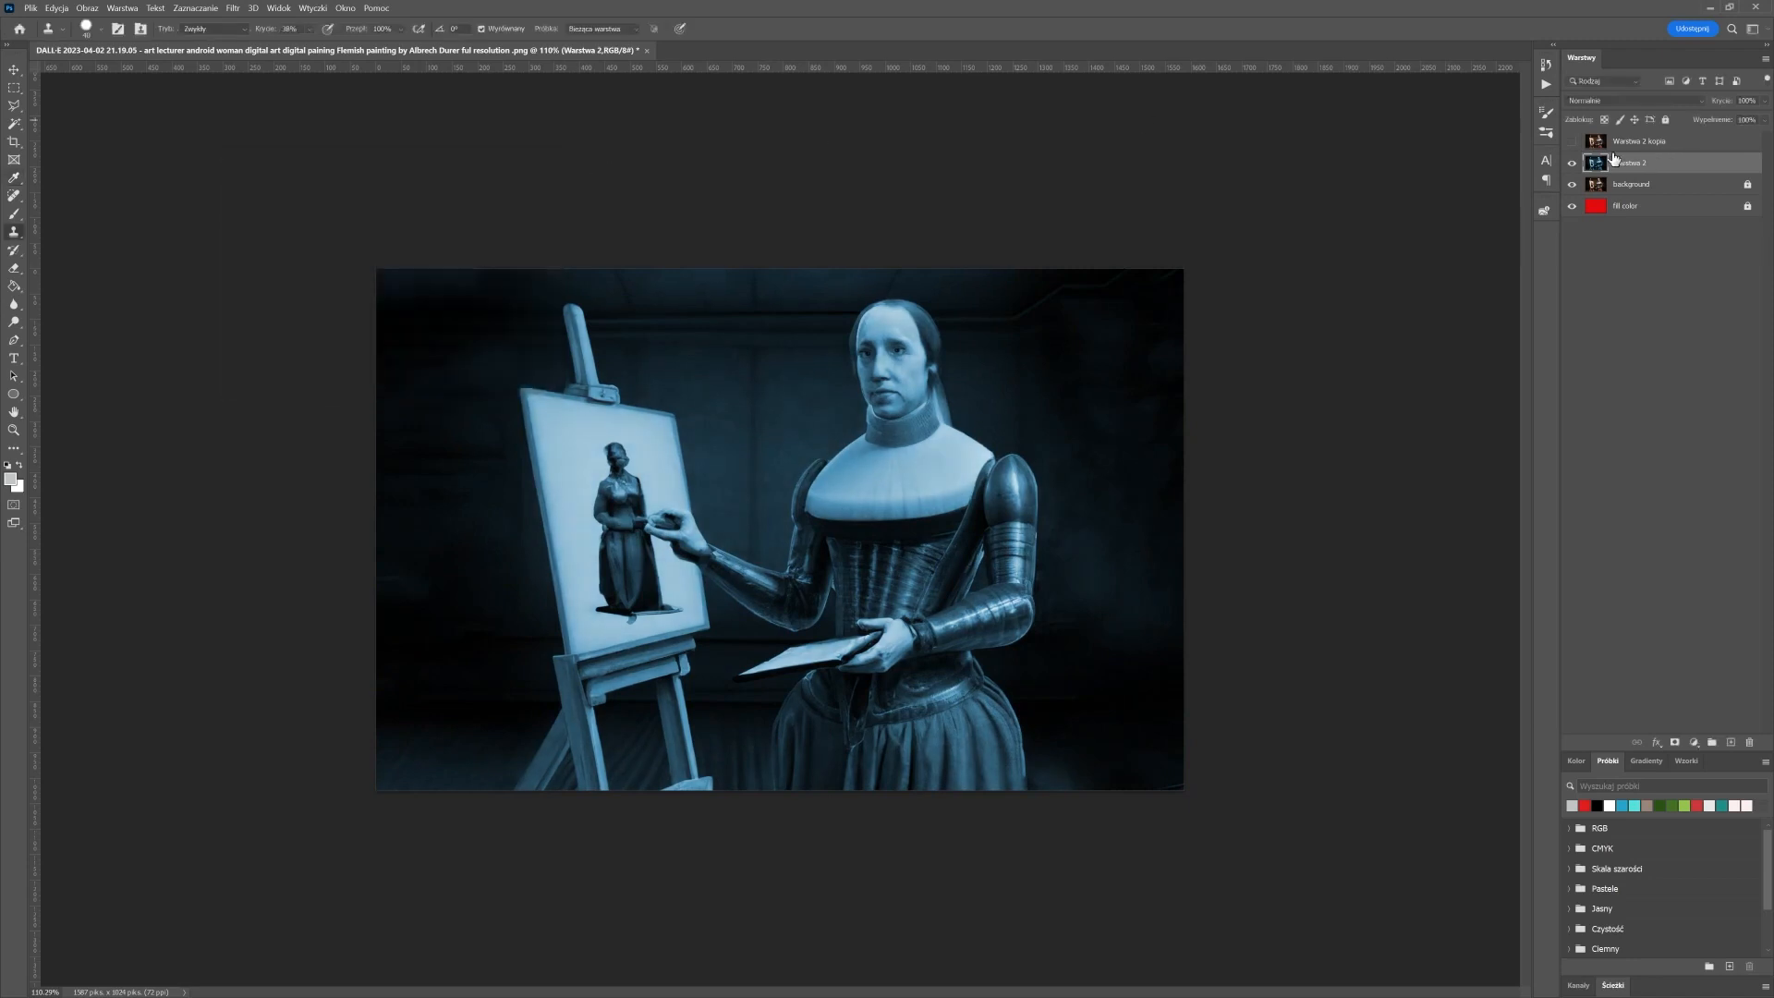
Hide the blue-tinted layer, show the untinted copy above it and make that copy active
left_click(1572, 163)
left_click(1572, 141)
left_click(1621, 143)
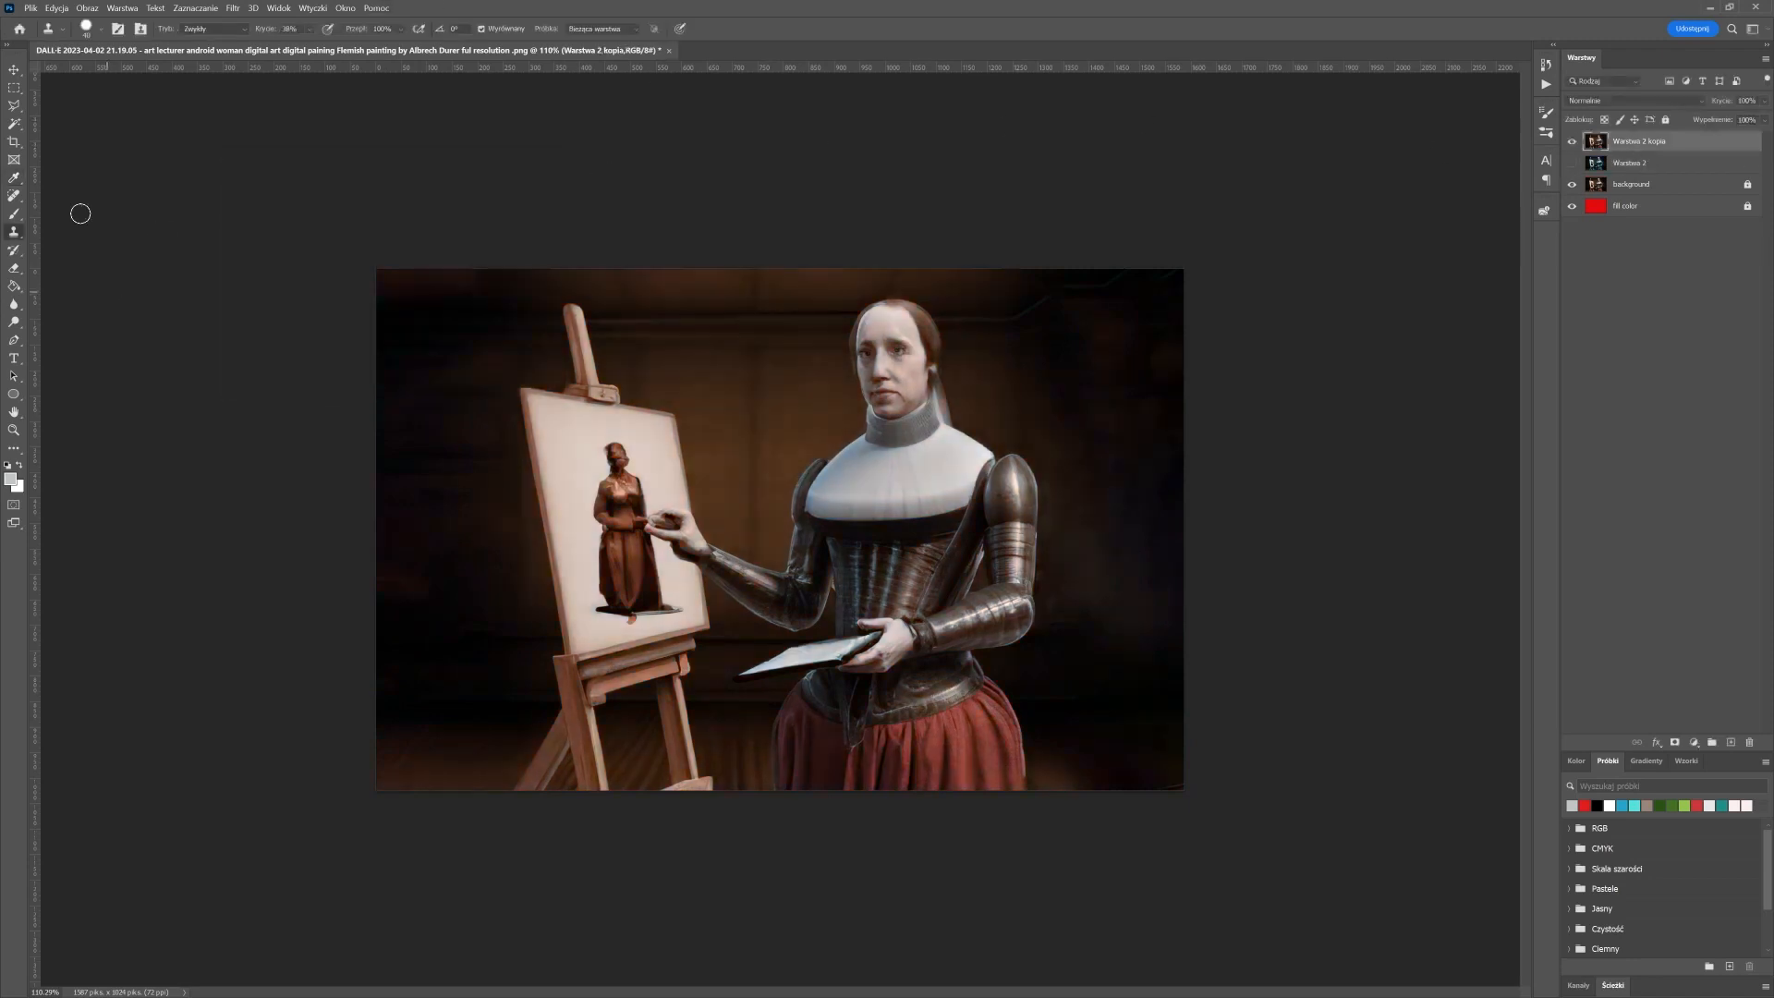
Start a Color Balance adjustment on the copy and set the shadow levels to -46, -7 and +13
left_click(122, 8)
mouse_move(86, 7)
mouse_move(138, 42)
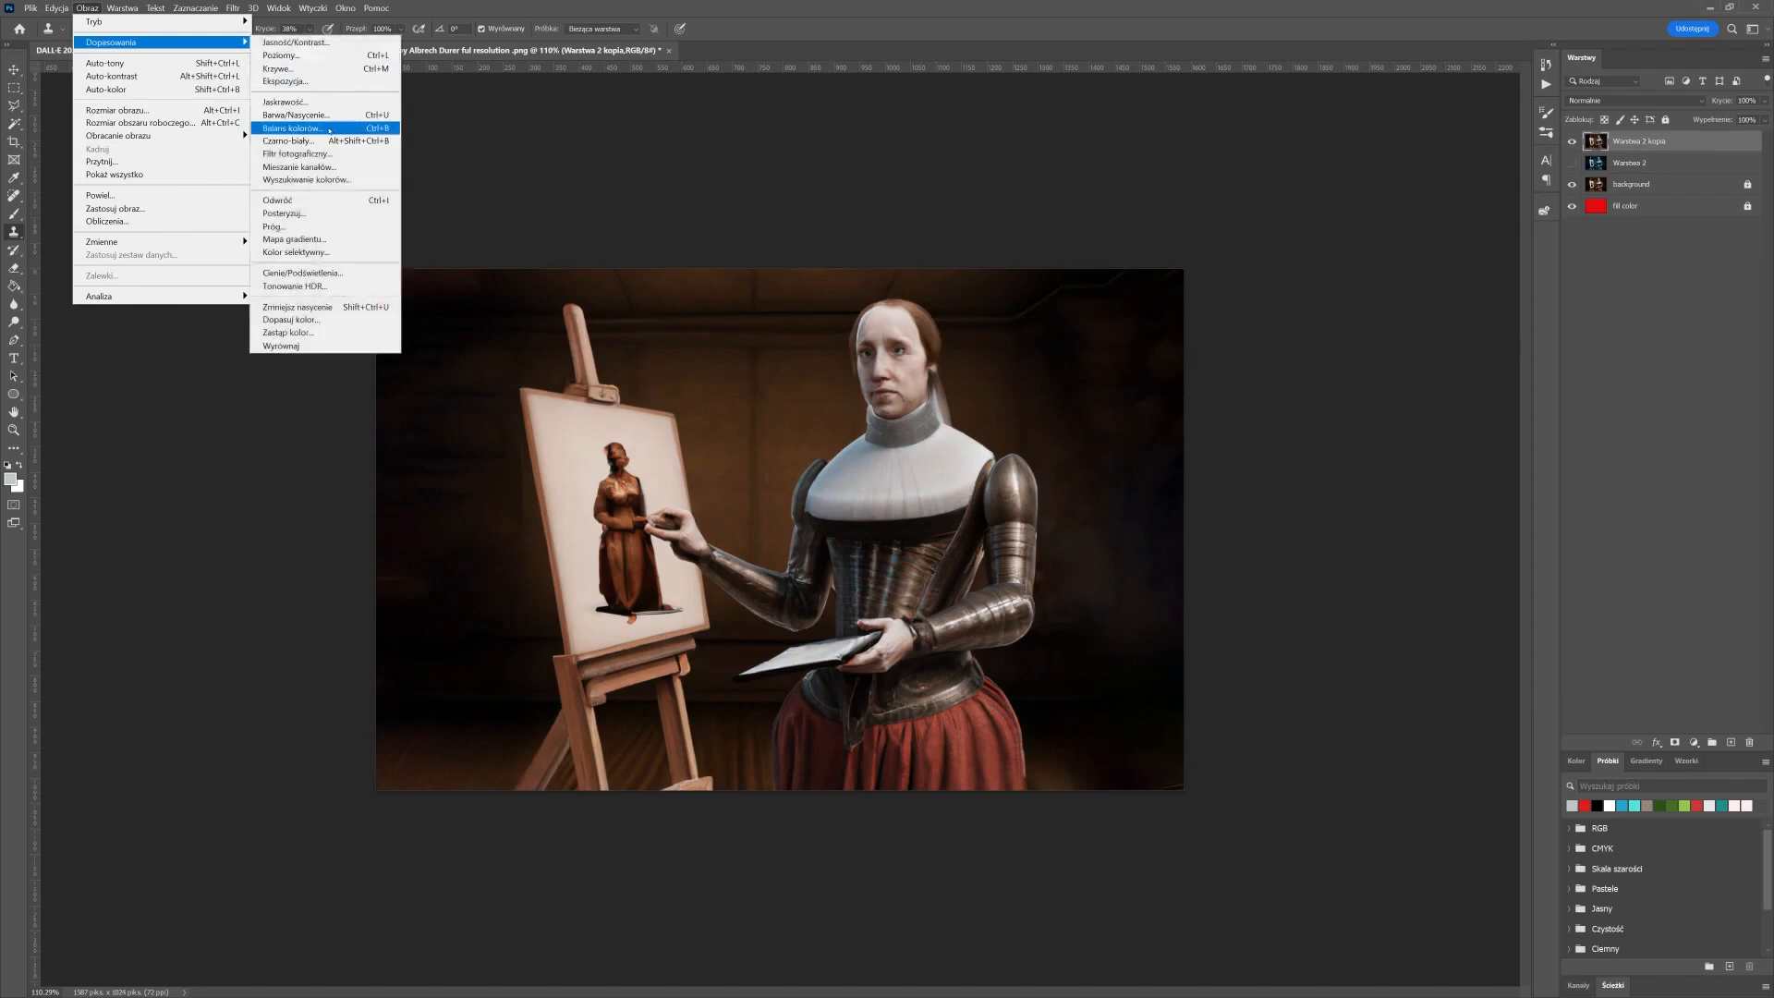
left_click(330, 131)
left_click_drag(975, 306, 453, 176)
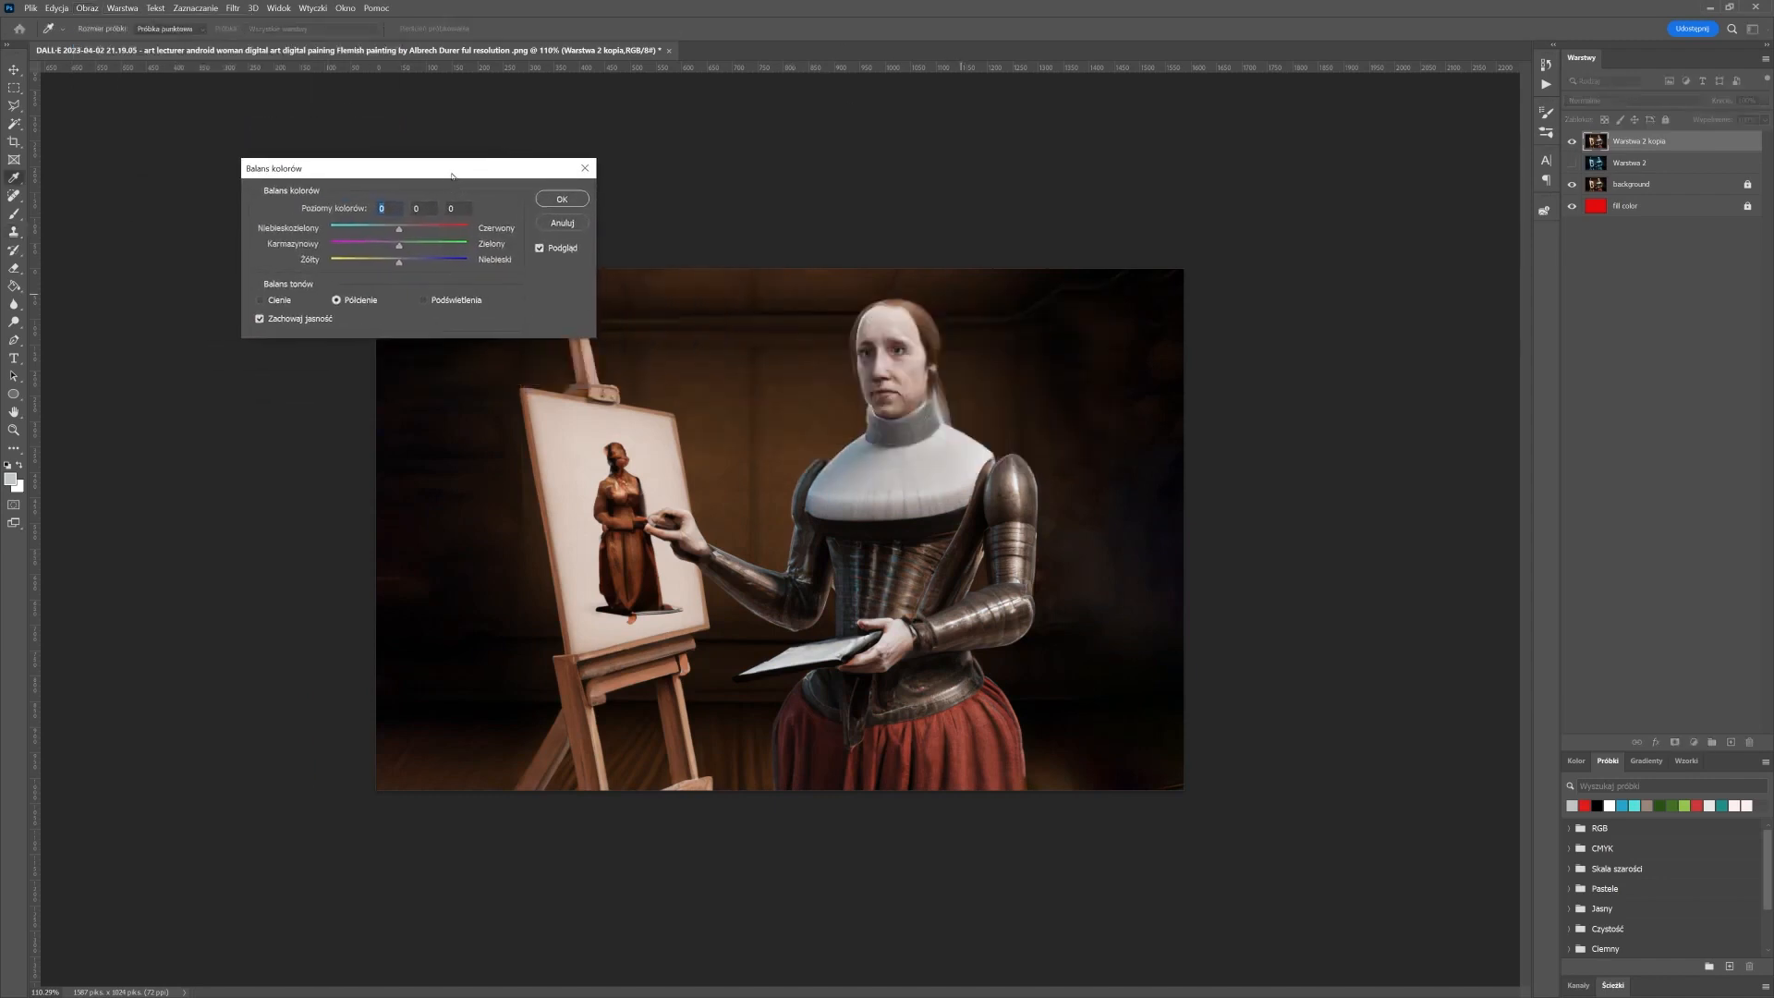
left_click(262, 301)
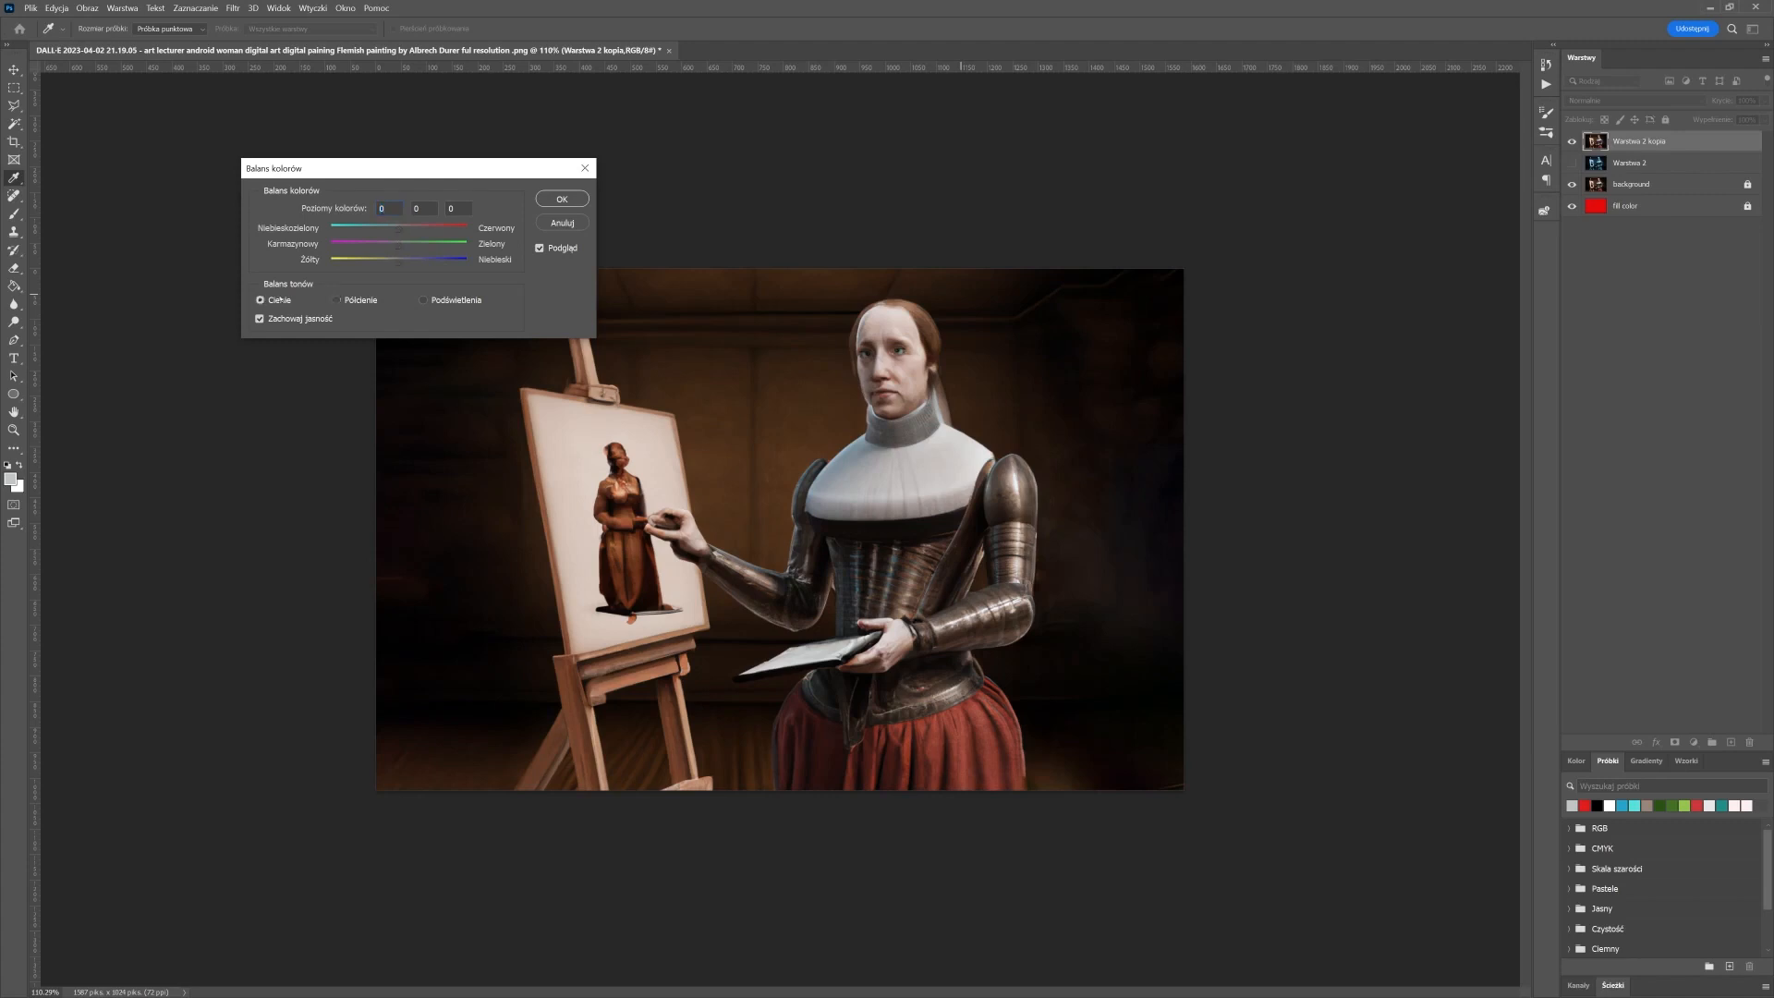
left_click(338, 300)
left_click(454, 301)
left_click(271, 300)
left_click_drag(371, 229, 409, 269)
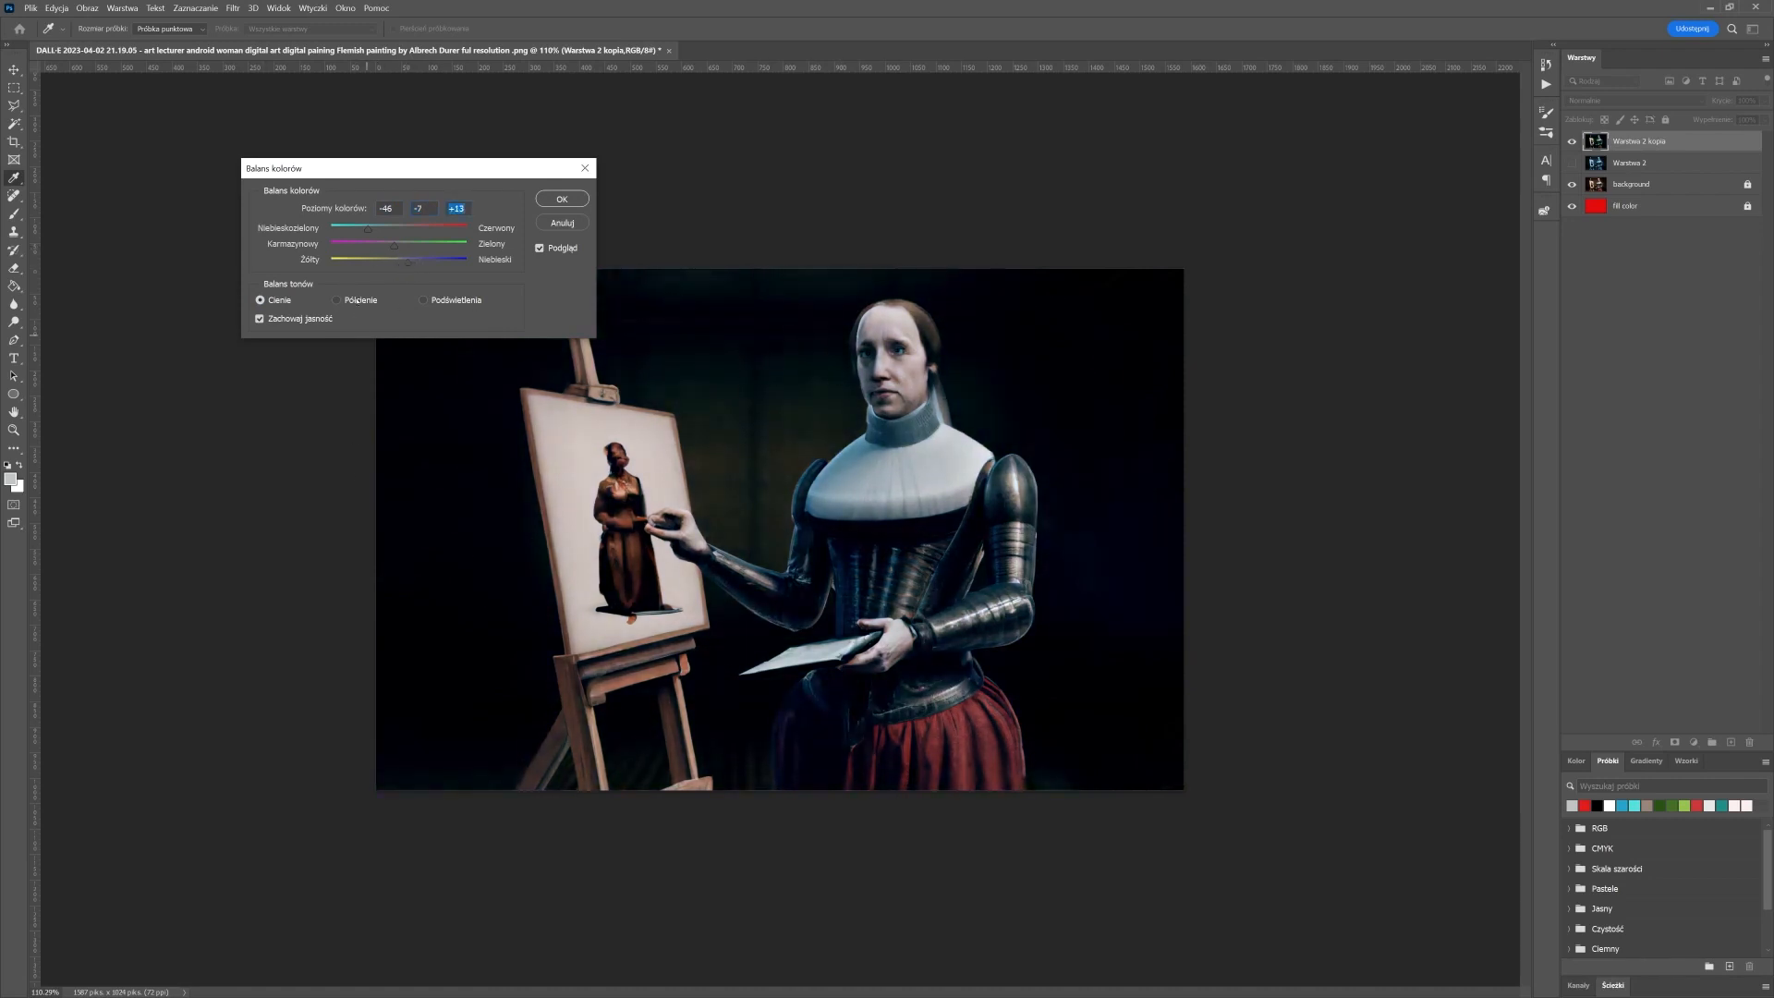
Set the midtones' cyan-red level to -27, shift their green and blue levels, and adjust the highlights' colour levels
left_click(337, 299)
left_click_drag(418, 230, 381, 234)
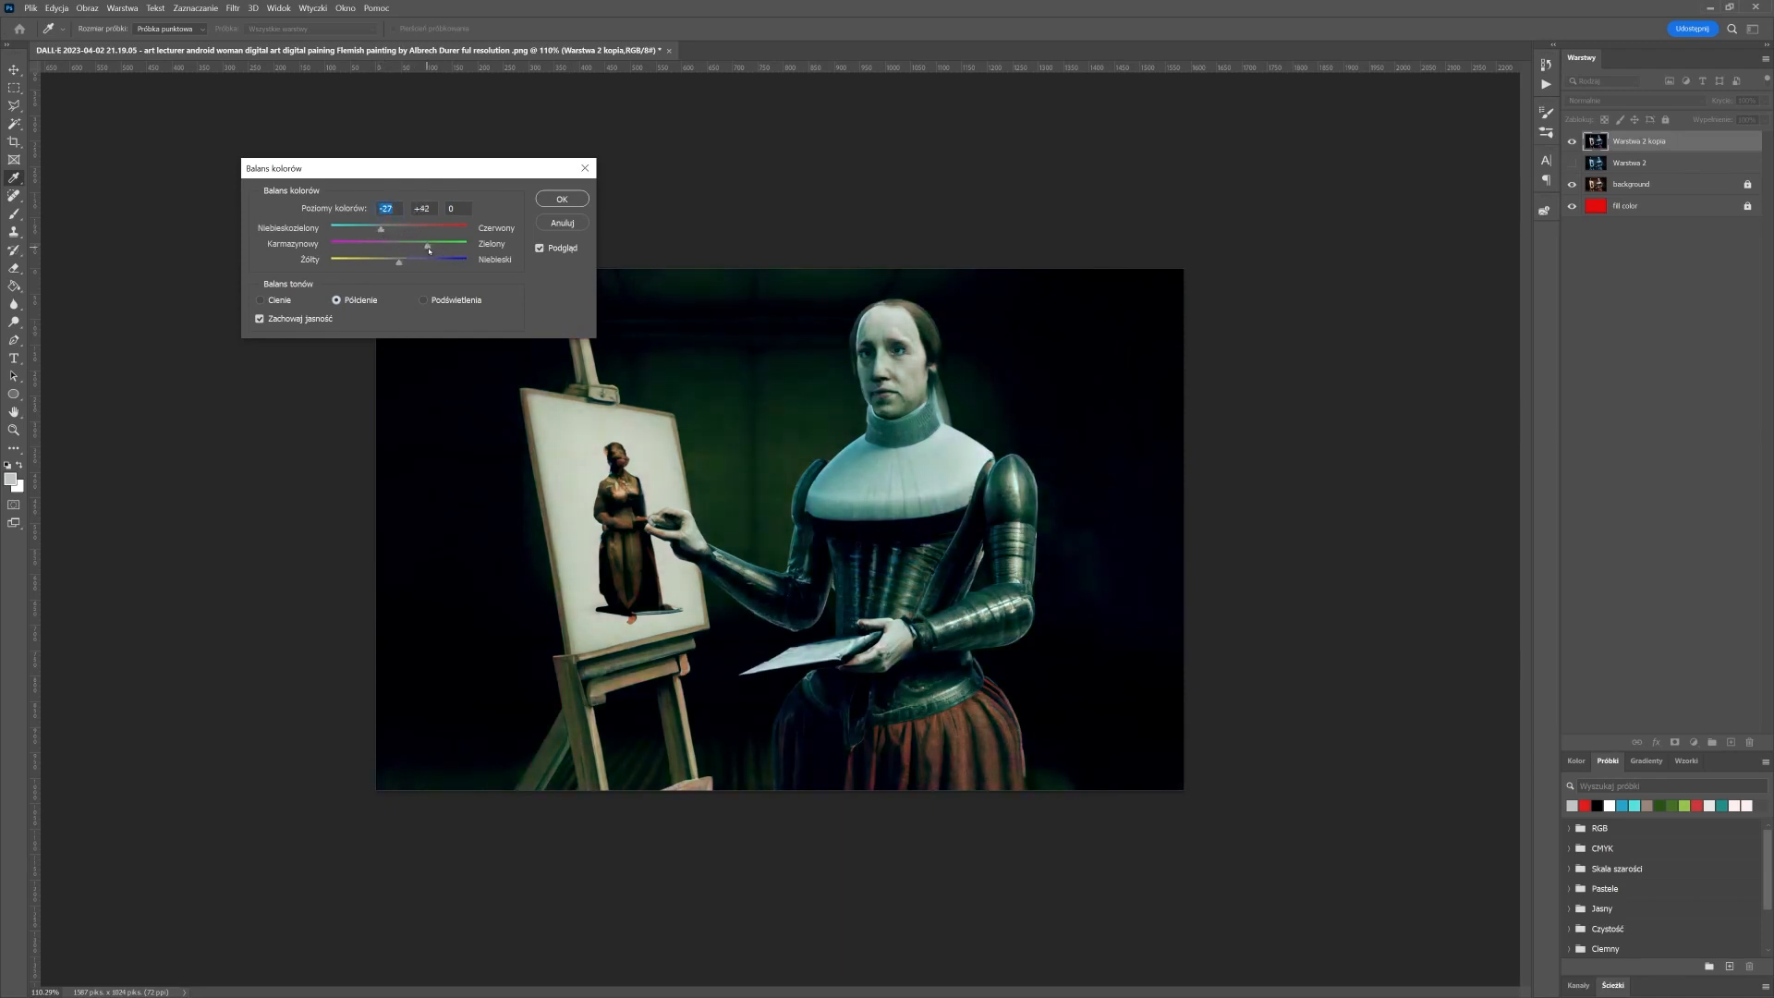
left_click_drag(429, 251, 394, 266)
left_click(442, 297)
mouse_move(406, 263)
left_mouse_down()
mouse_move(428, 268)
mouse_move(365, 245)
mouse_move(395, 230)
left_mouse_up()
Set the shadows' cyan-red level to -19, compare the picture with and without the preview, and apply the Color Balance
left_click(268, 301)
left_click(541, 247)
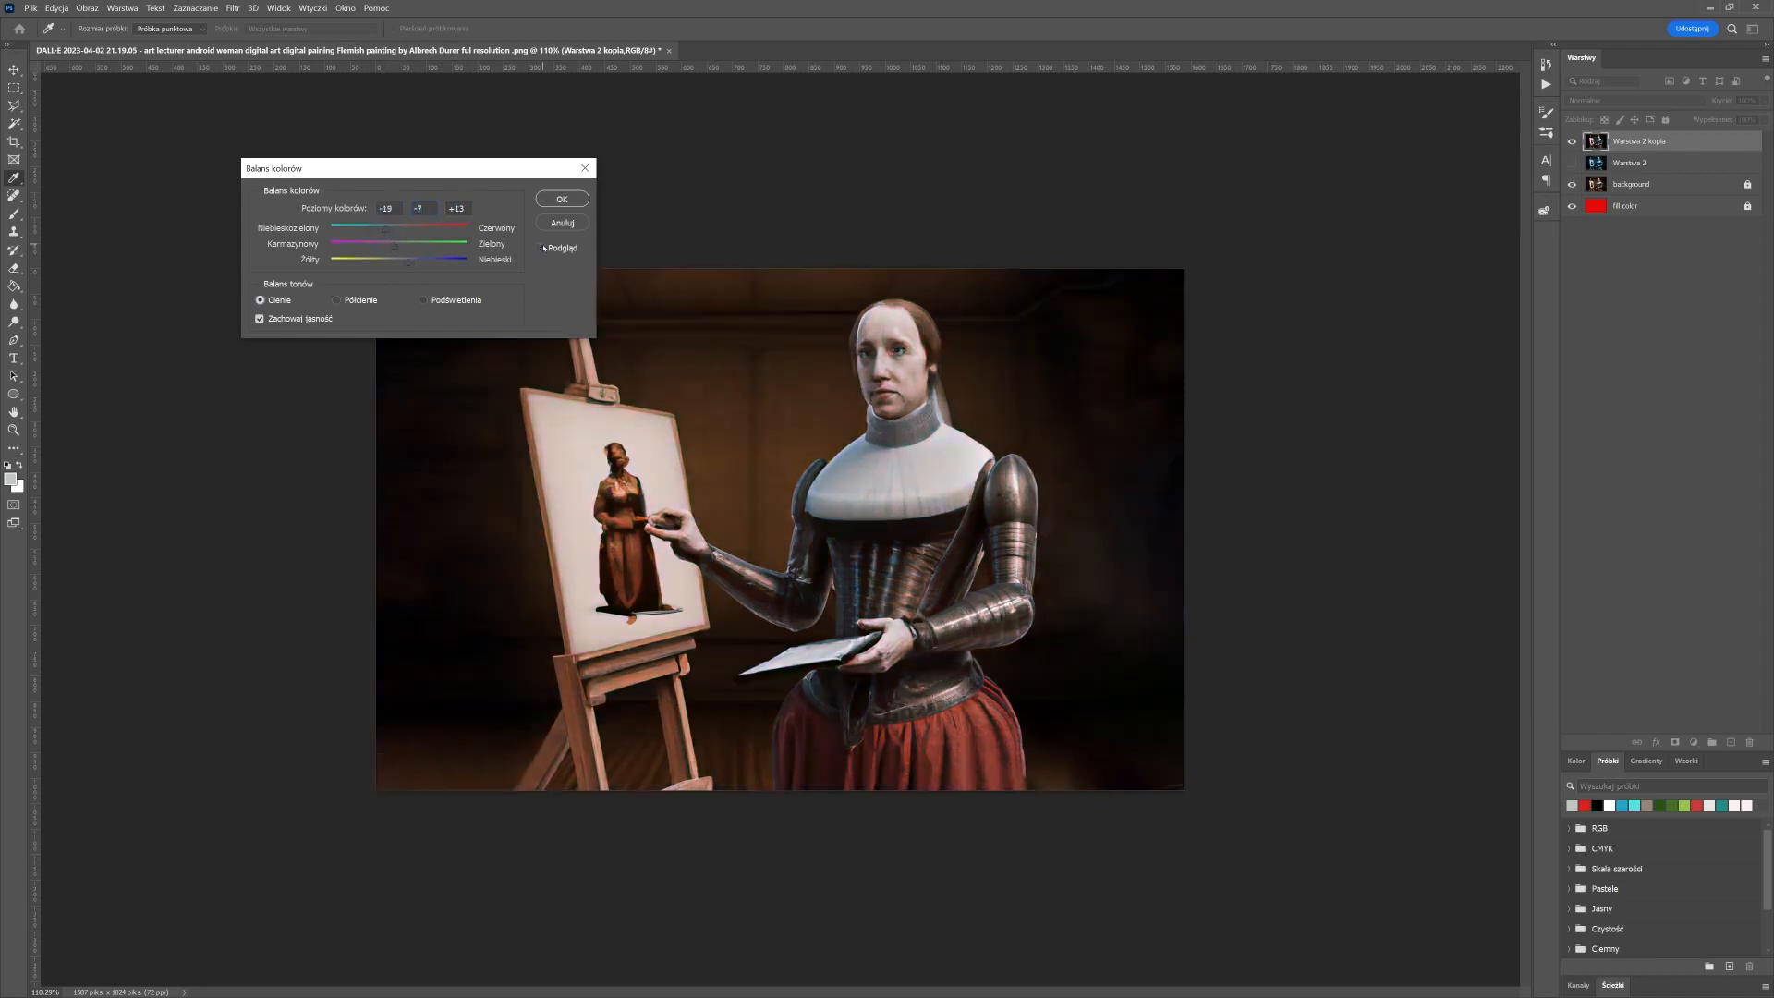
left_click(541, 248)
left_click(542, 247)
left_click(542, 248)
left_click(562, 198)
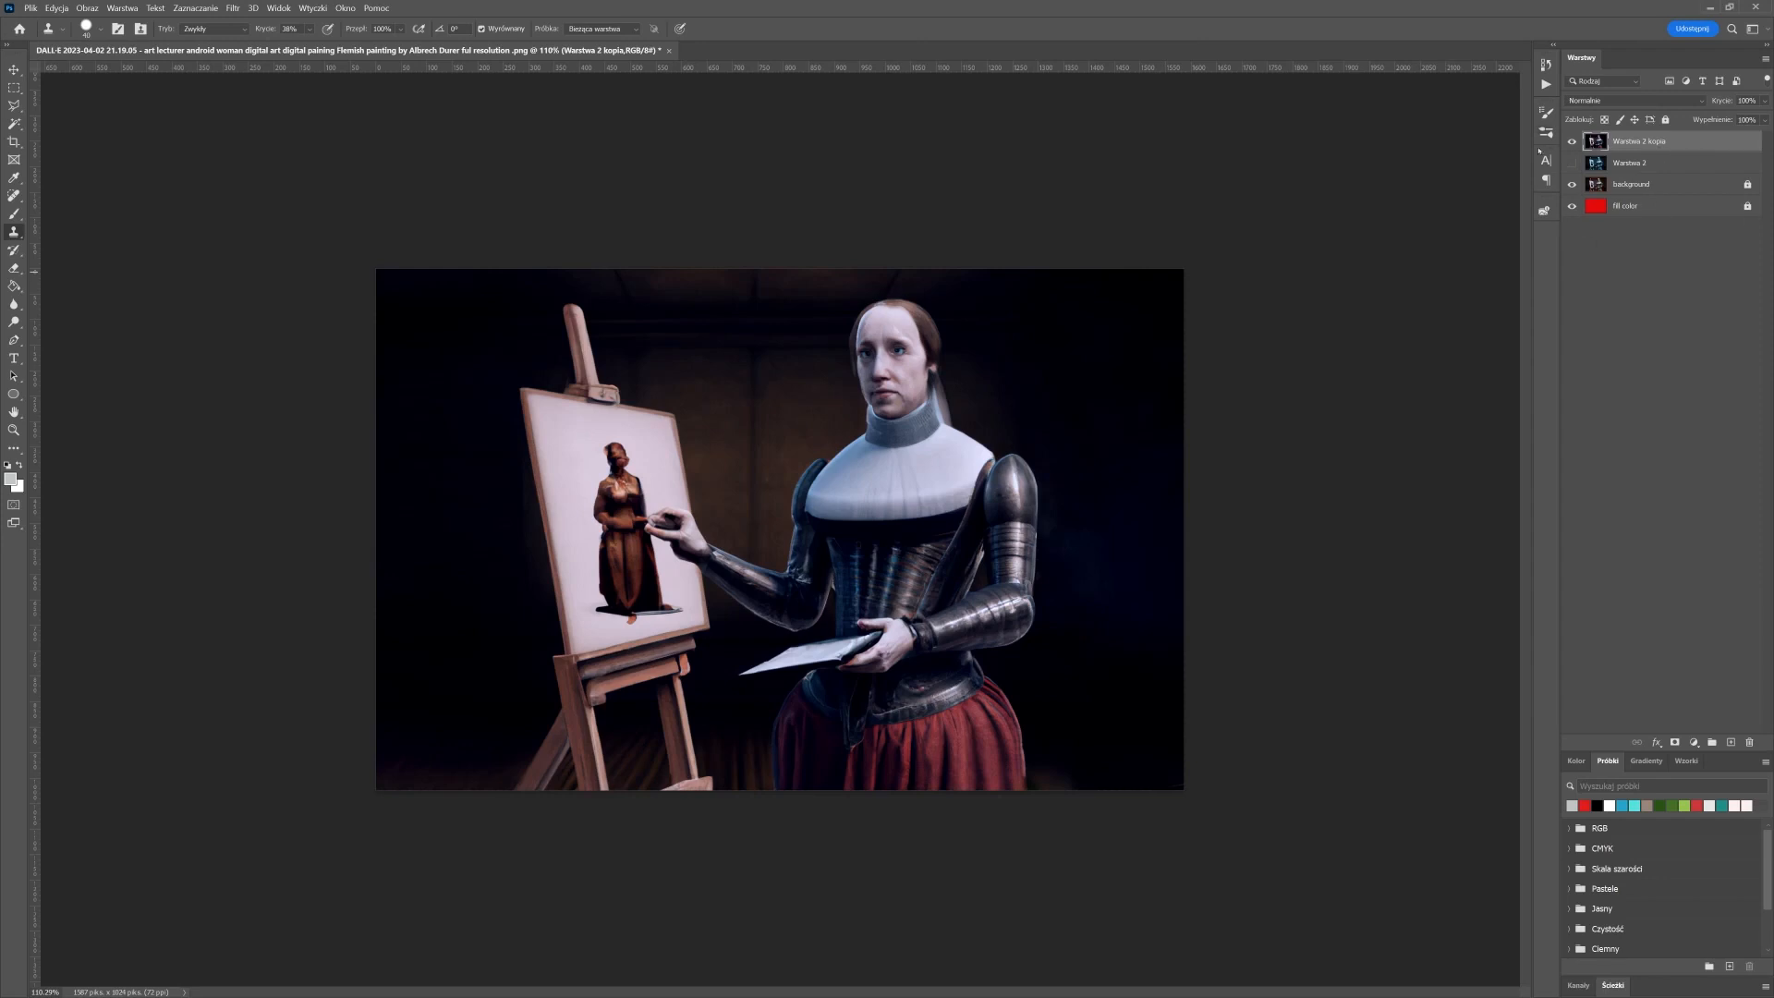
Compare the colour-balanced copy, the blue-tinted layer and the background by toggling layer visibility, leaving all of them shown
left_click(1572, 142)
left_click(1572, 163)
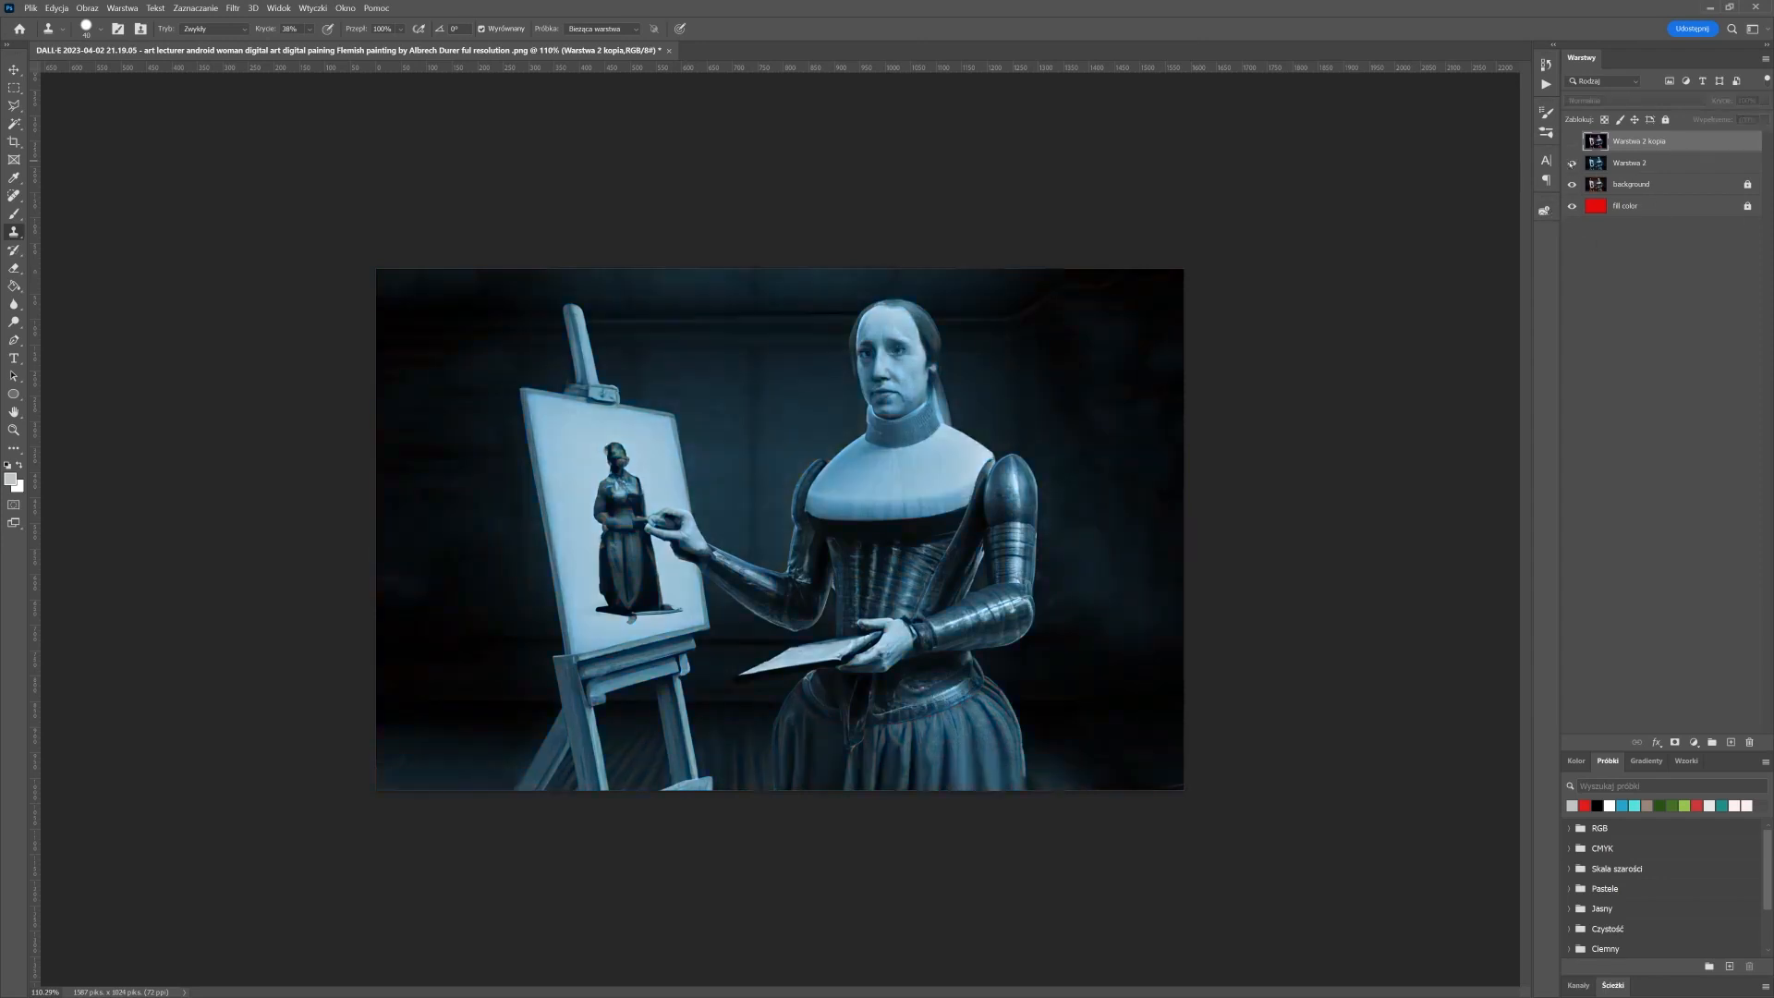
left_click(1572, 163)
left_click(1572, 163)
left_click(1572, 141)
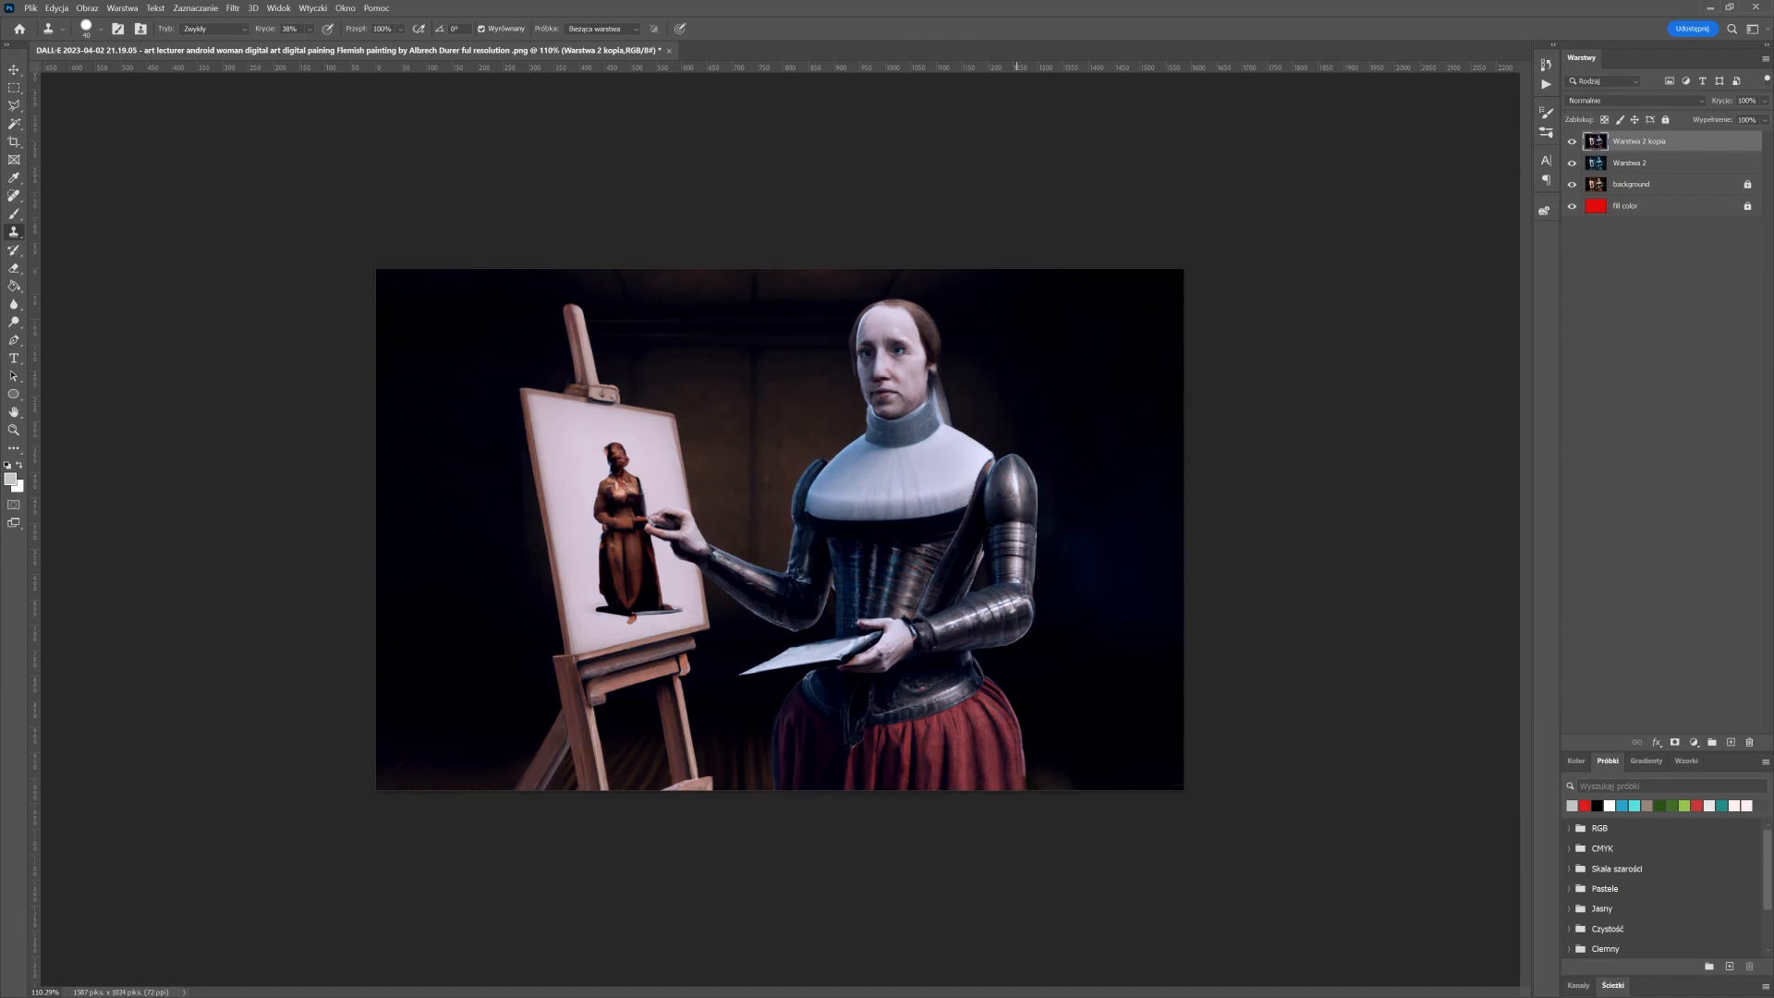
Place the original square DALL·E picture from the File Explorer folder into the document, directly above the fill color layer
key("alt+Tab")
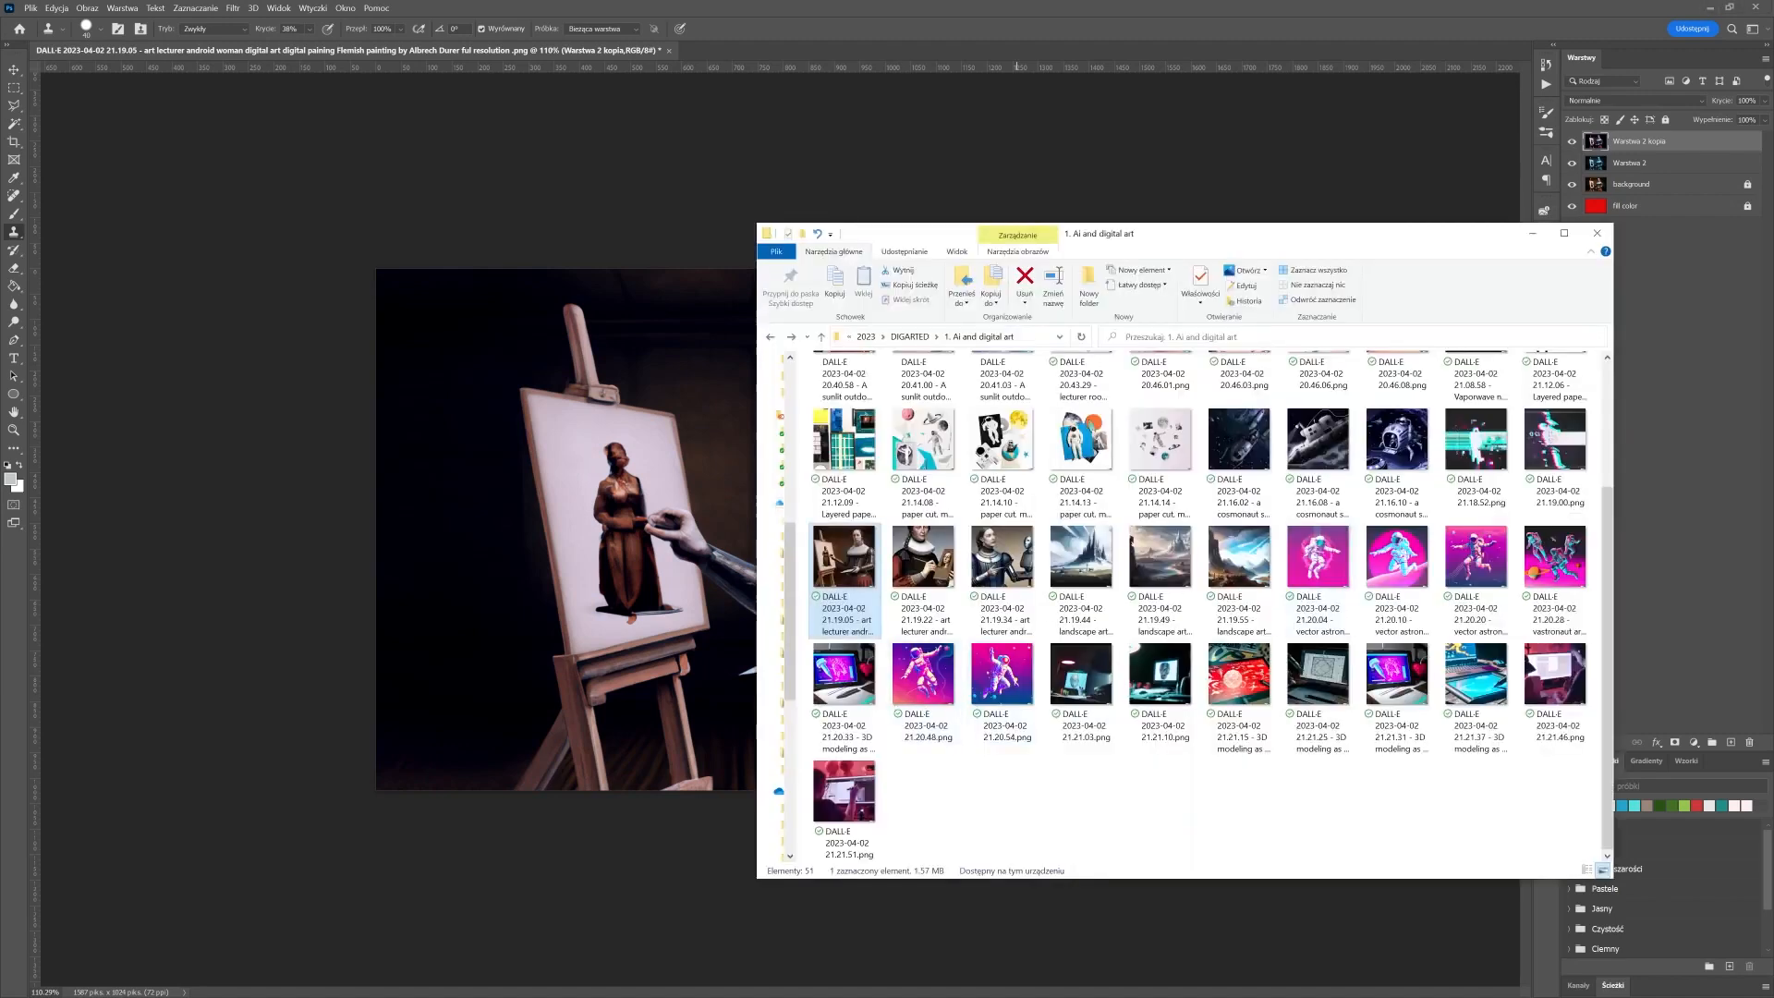
left_click_drag(866, 585, 217, 469)
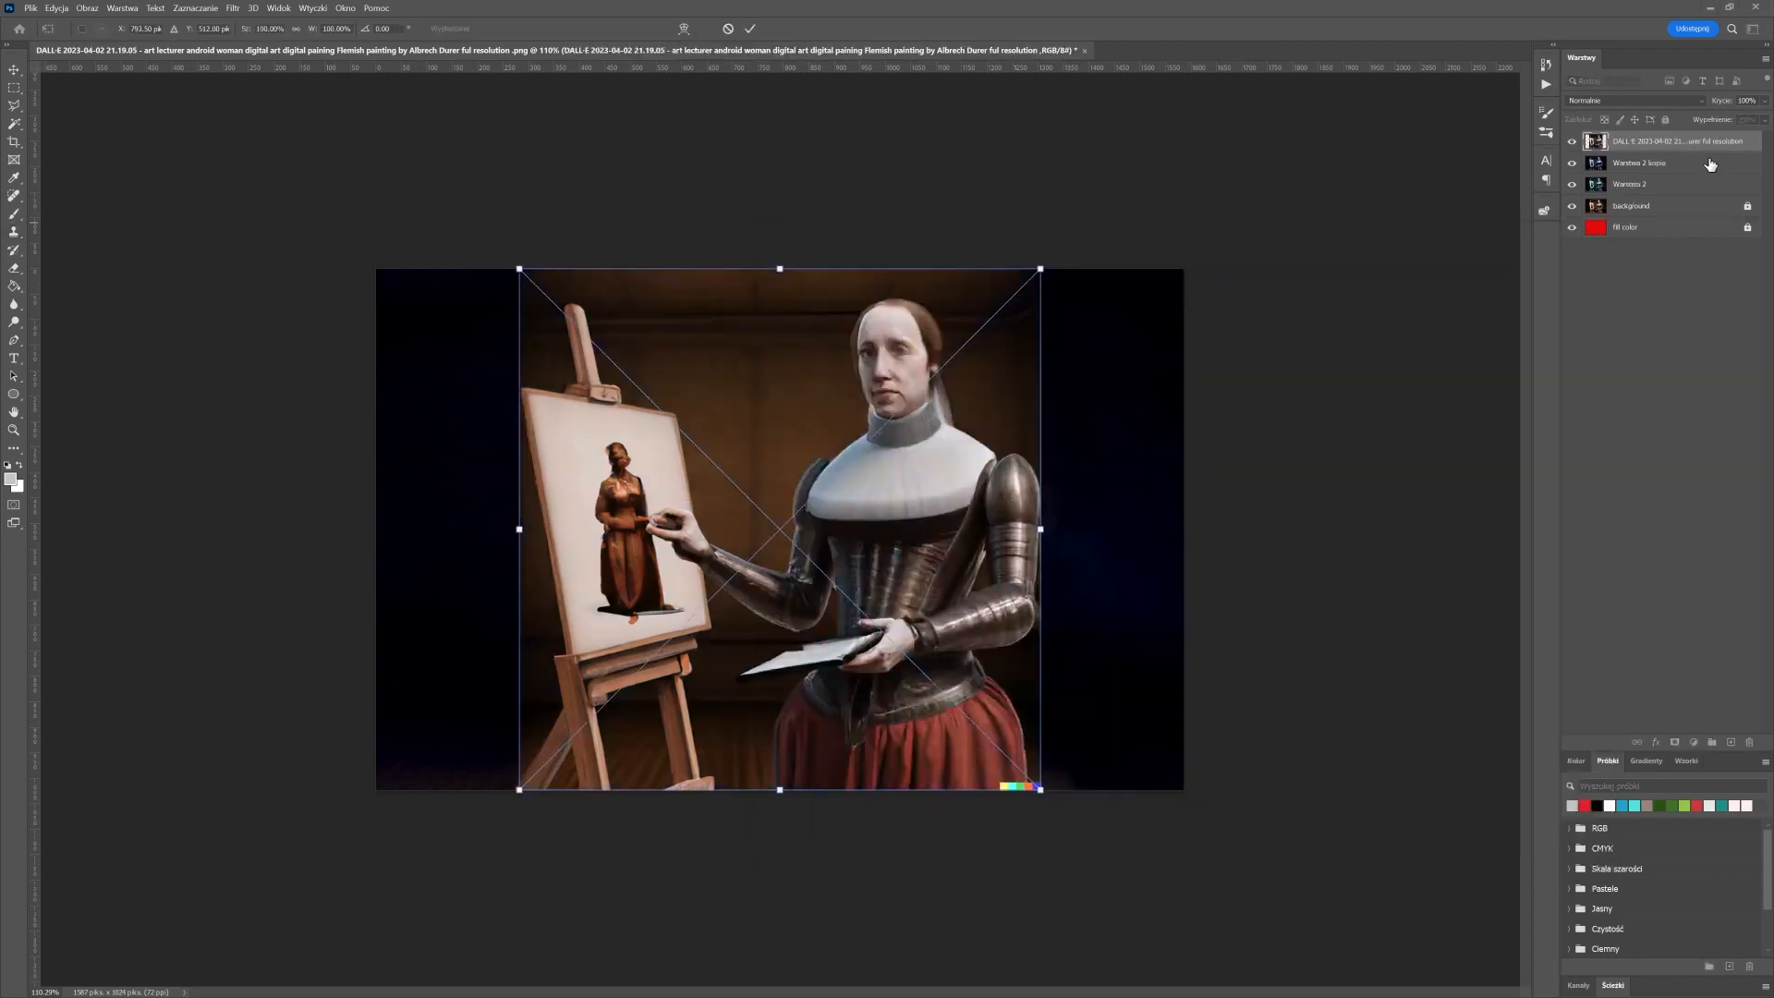
left_click_drag(1690, 143, 1683, 230)
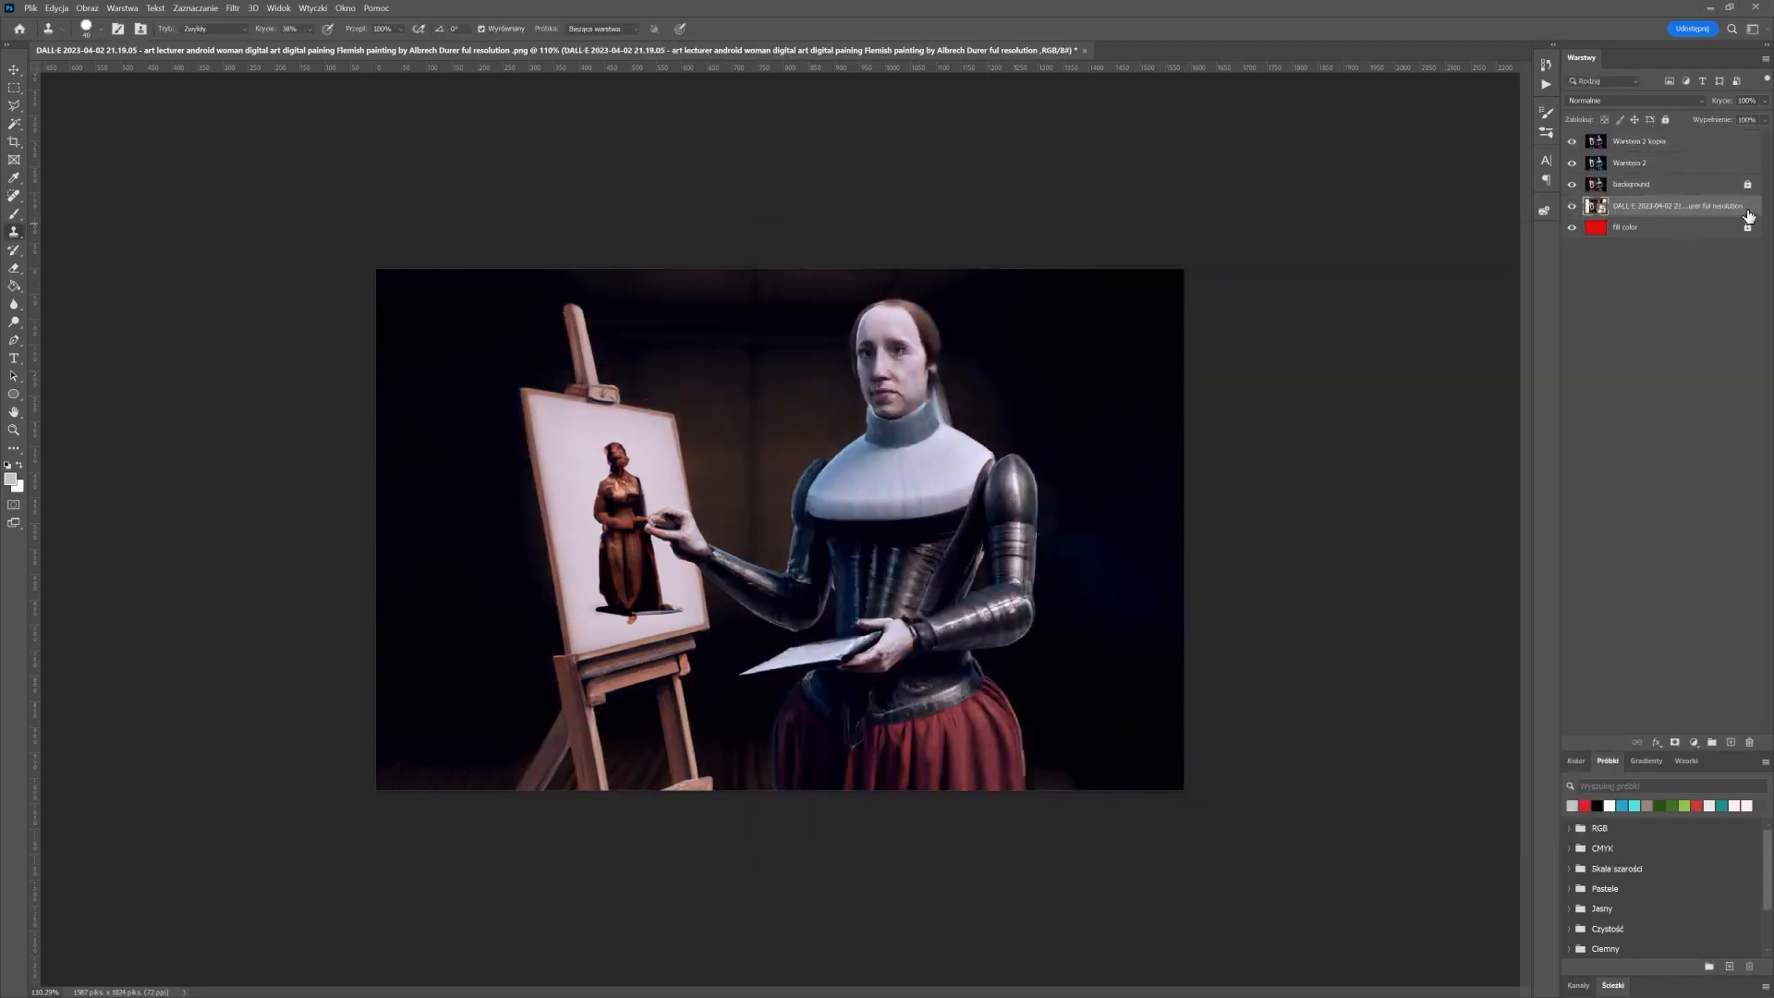
Compare the placed original, the extended background, the blue-tinted layer and the colour-balanced copy through layer visibility, leaving only the original hidden
left_click_drag(1572, 142, 1574, 189)
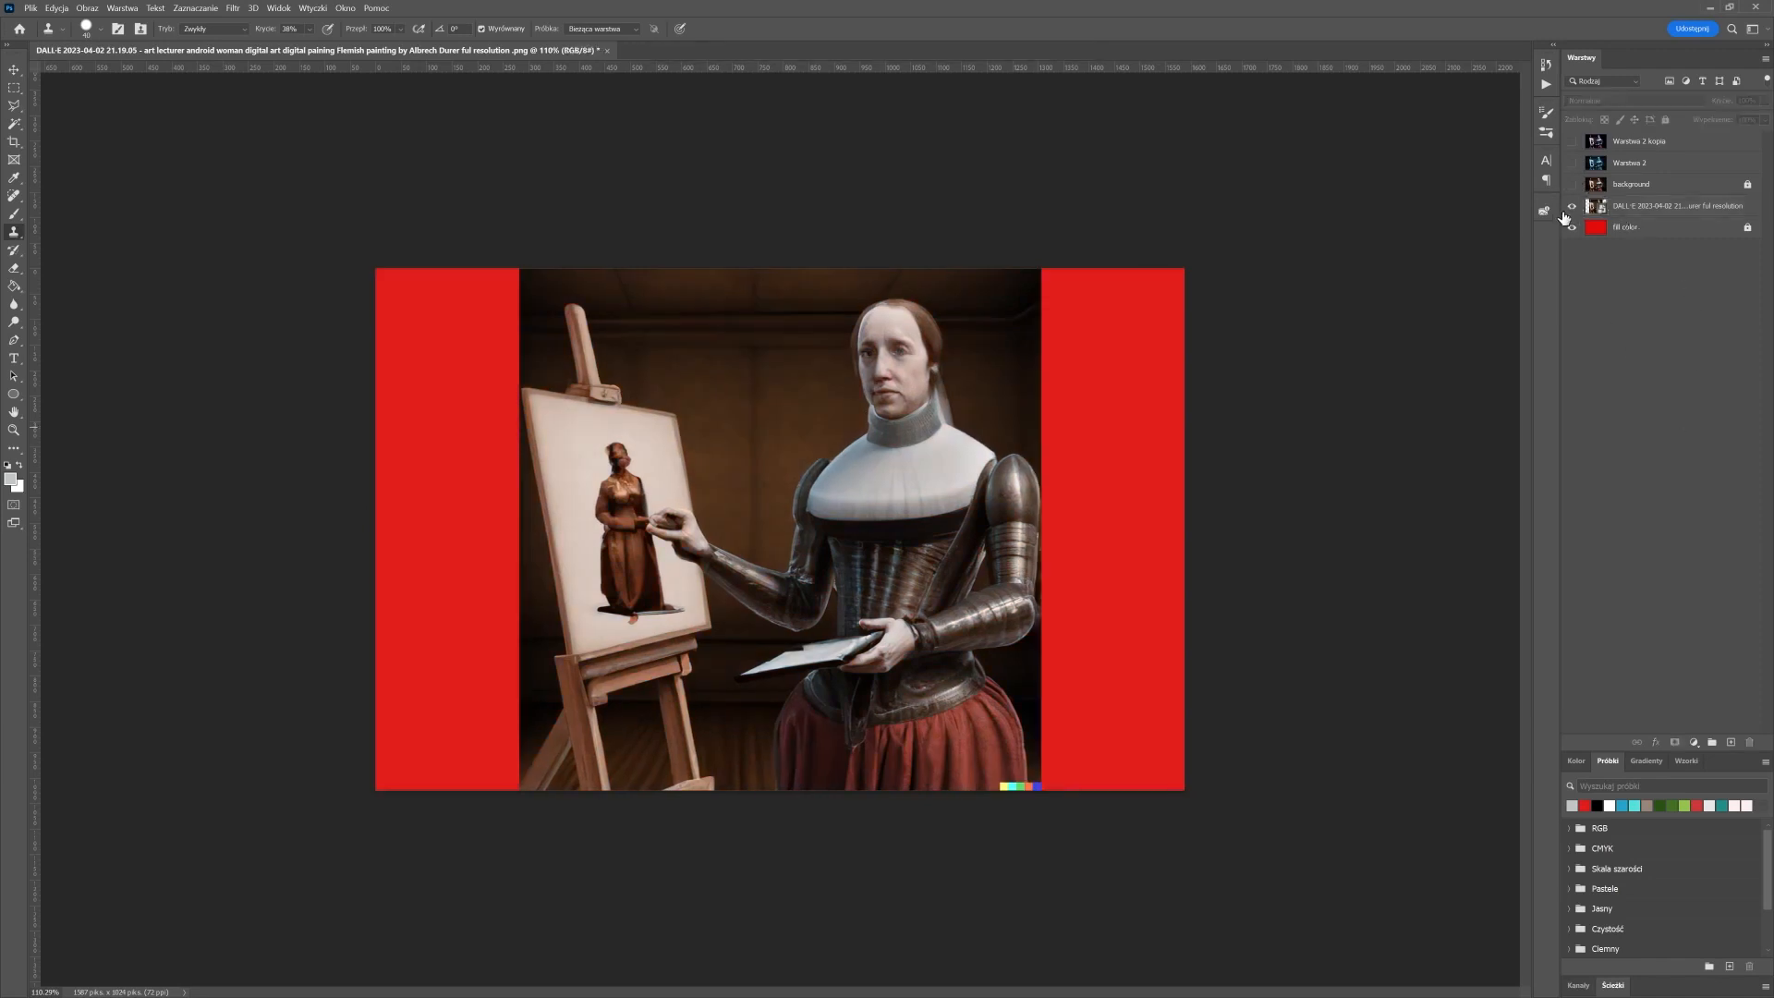
left_click(1572, 207)
left_click(1572, 185)
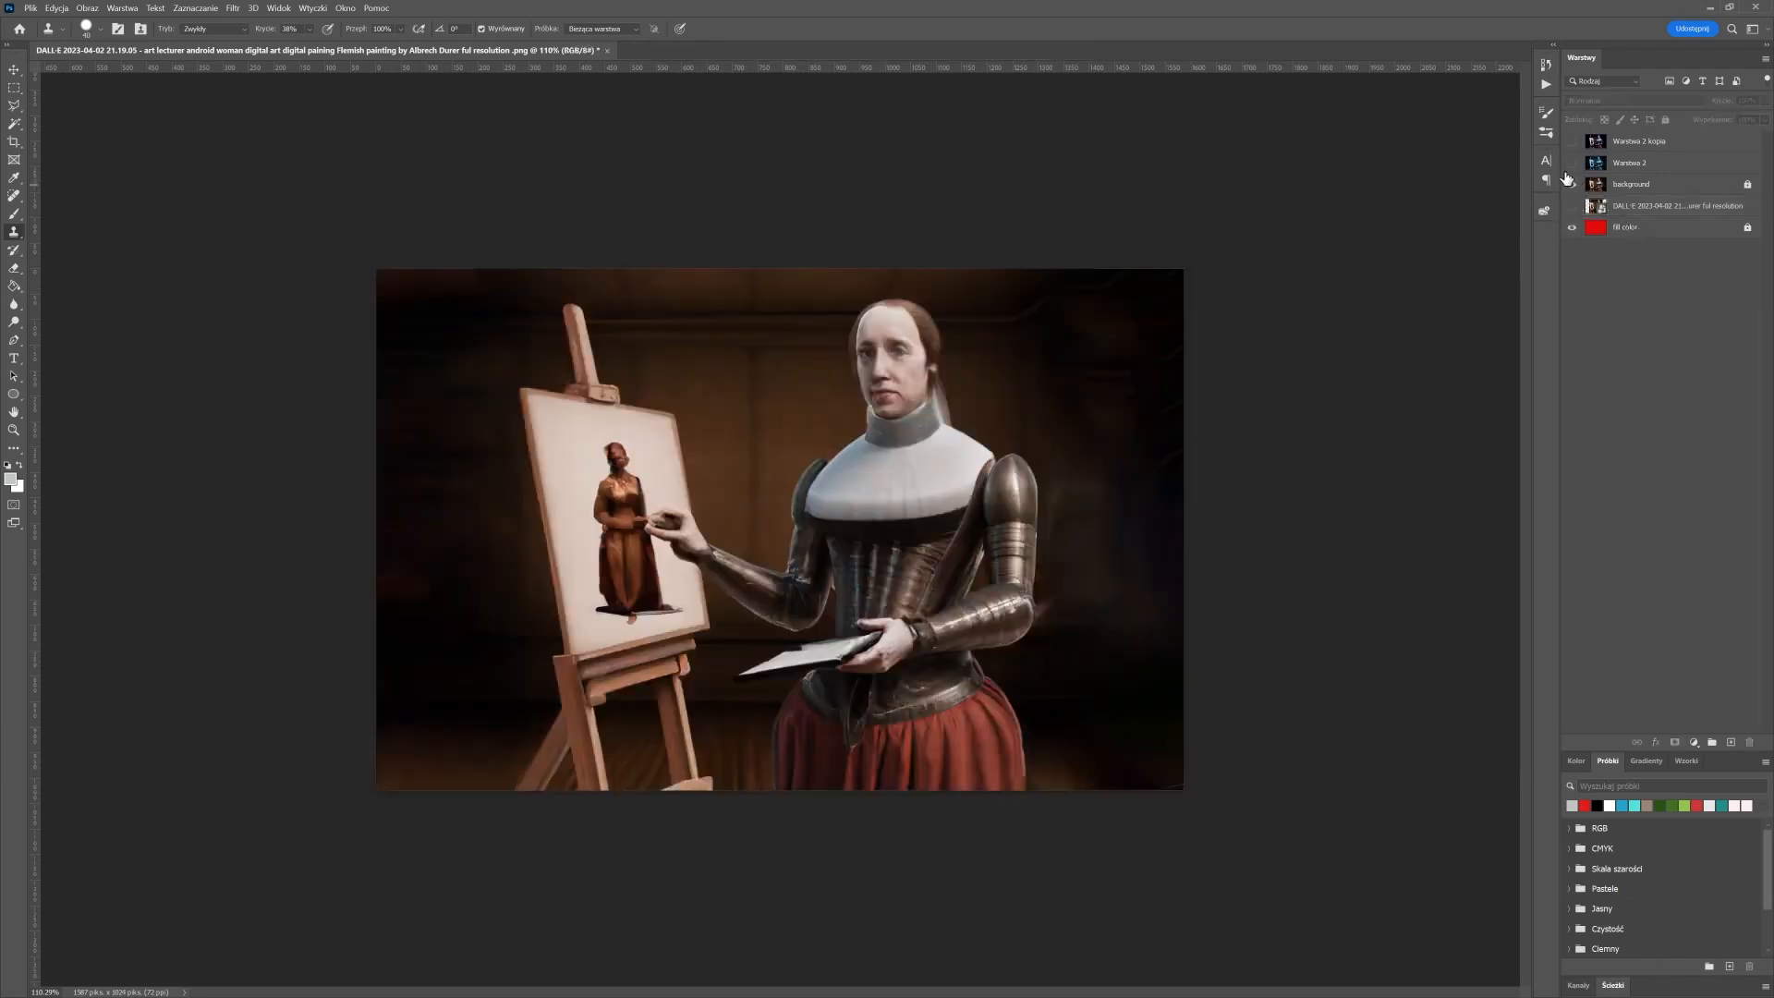
left_click(1575, 168)
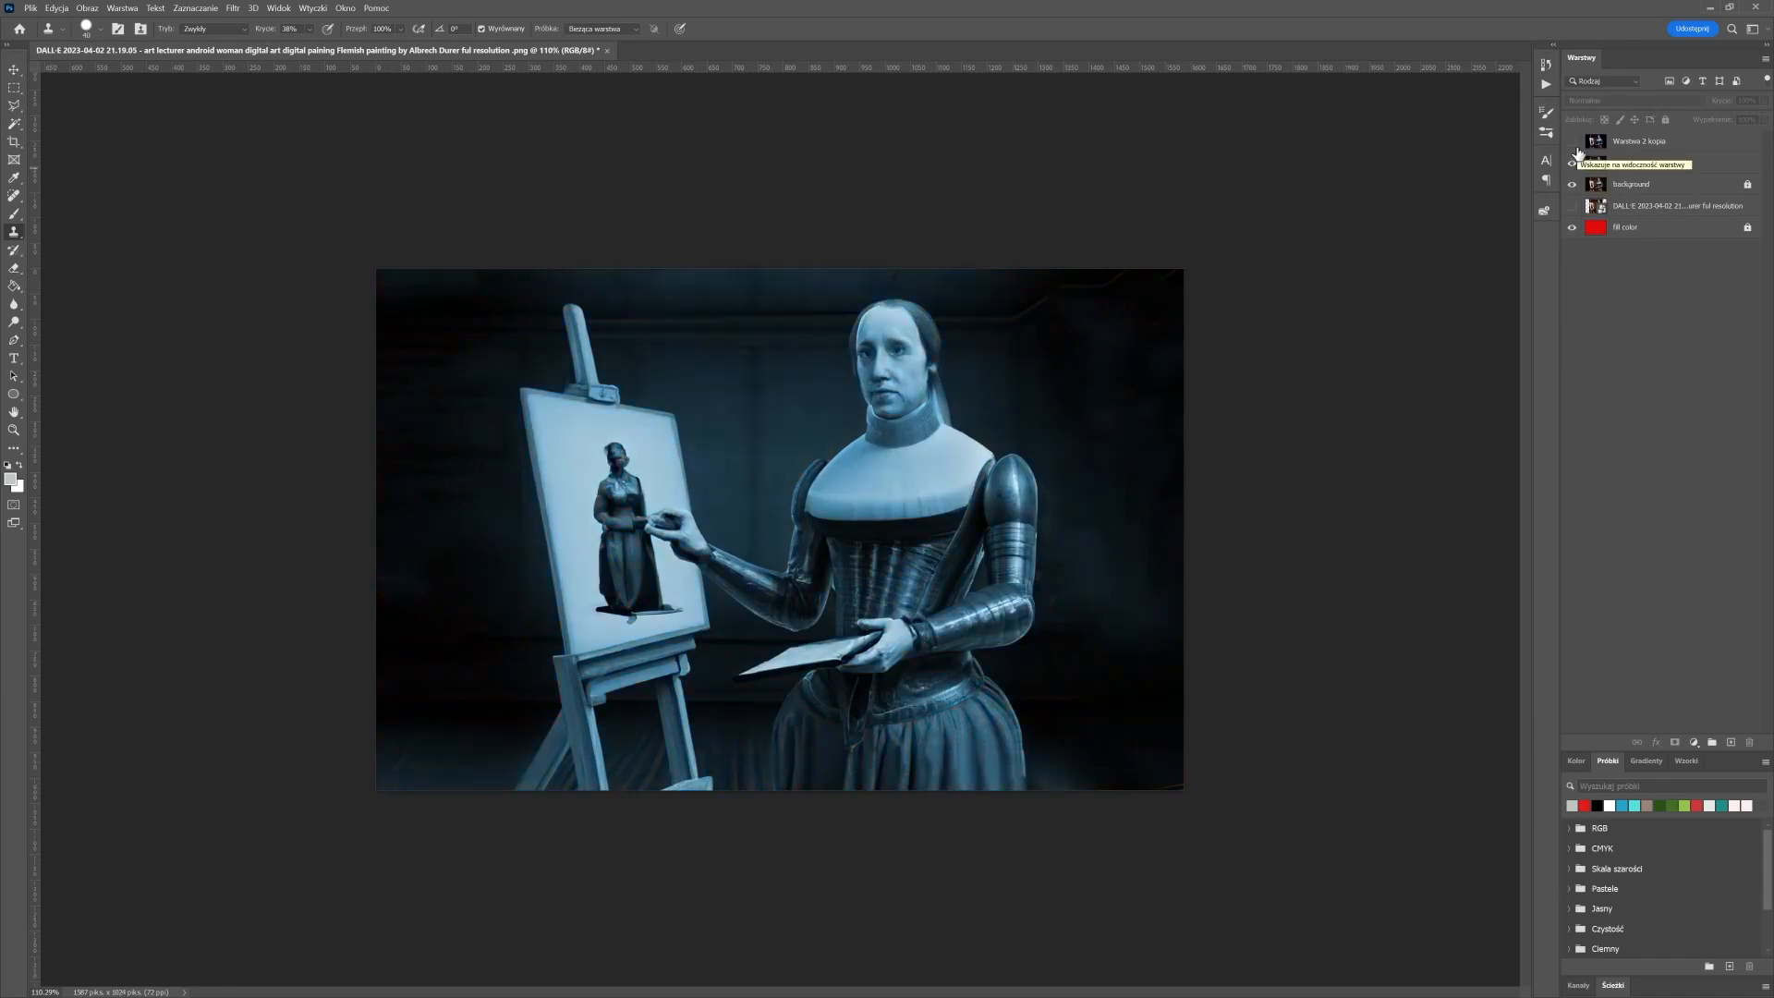
left_click(1571, 142)
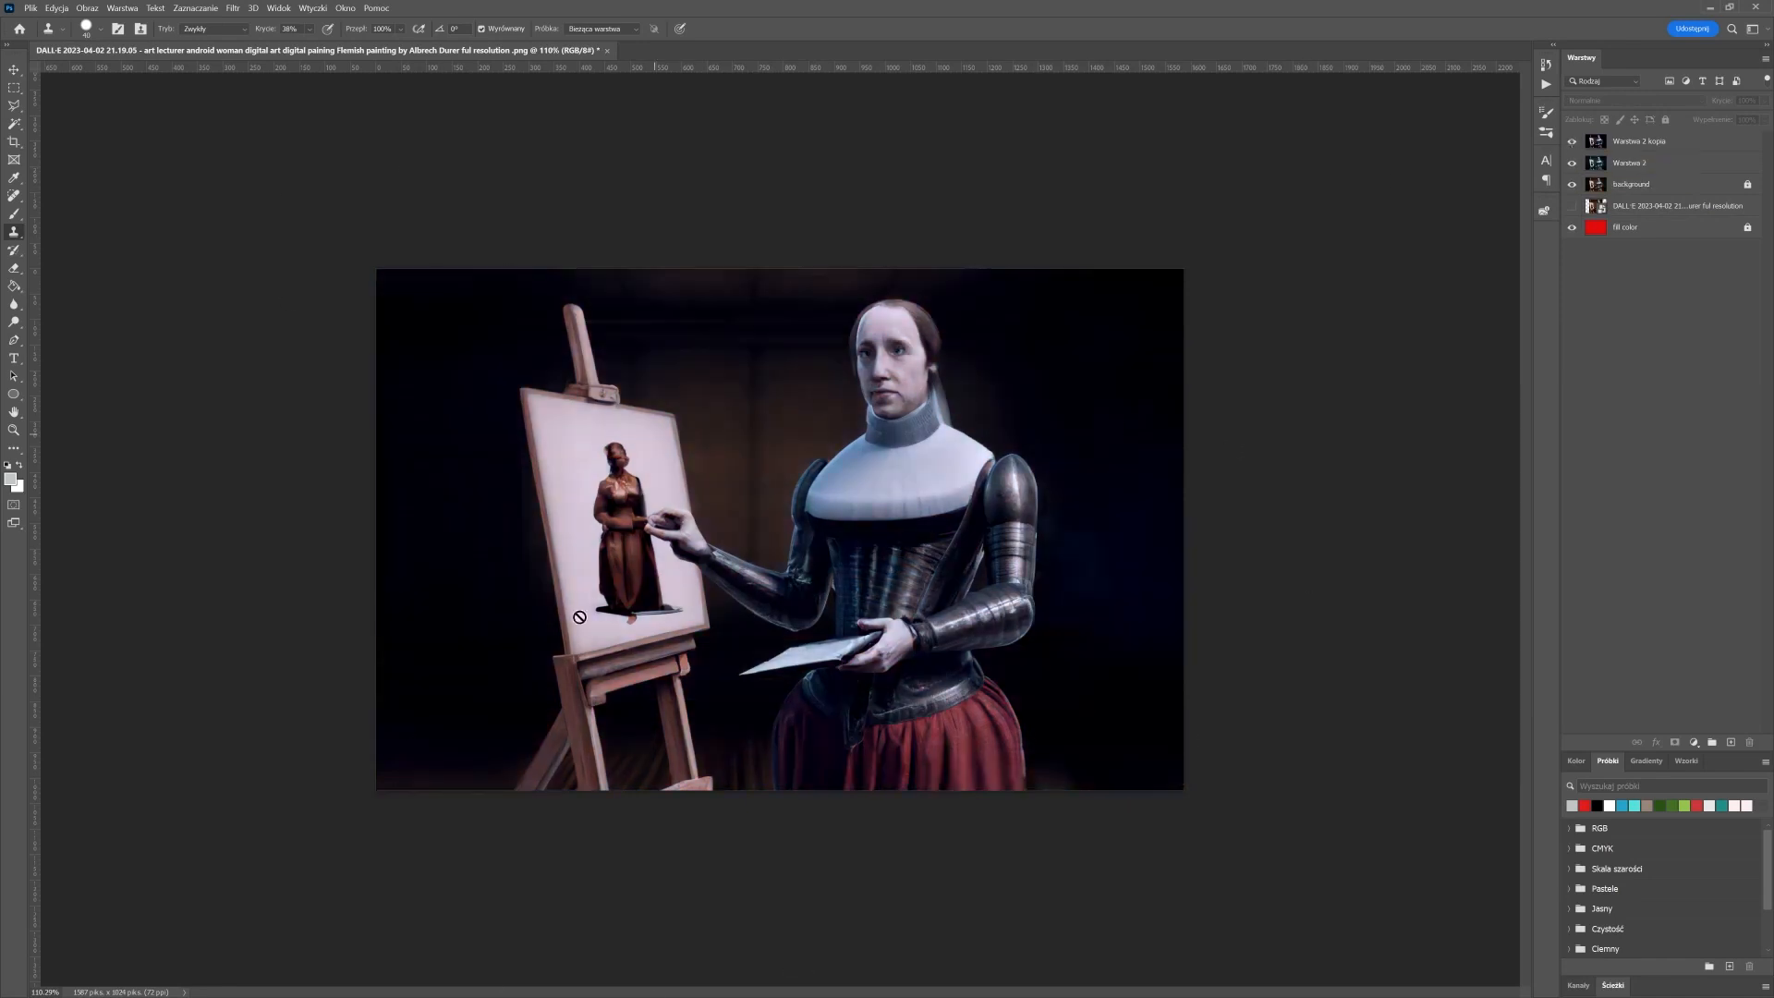
Add a Brightness/Contrast adjustment layer above the colour-balanced copy with brightness 56 and lowered contrast, and compare the picture with and without it
left_click(1685, 147)
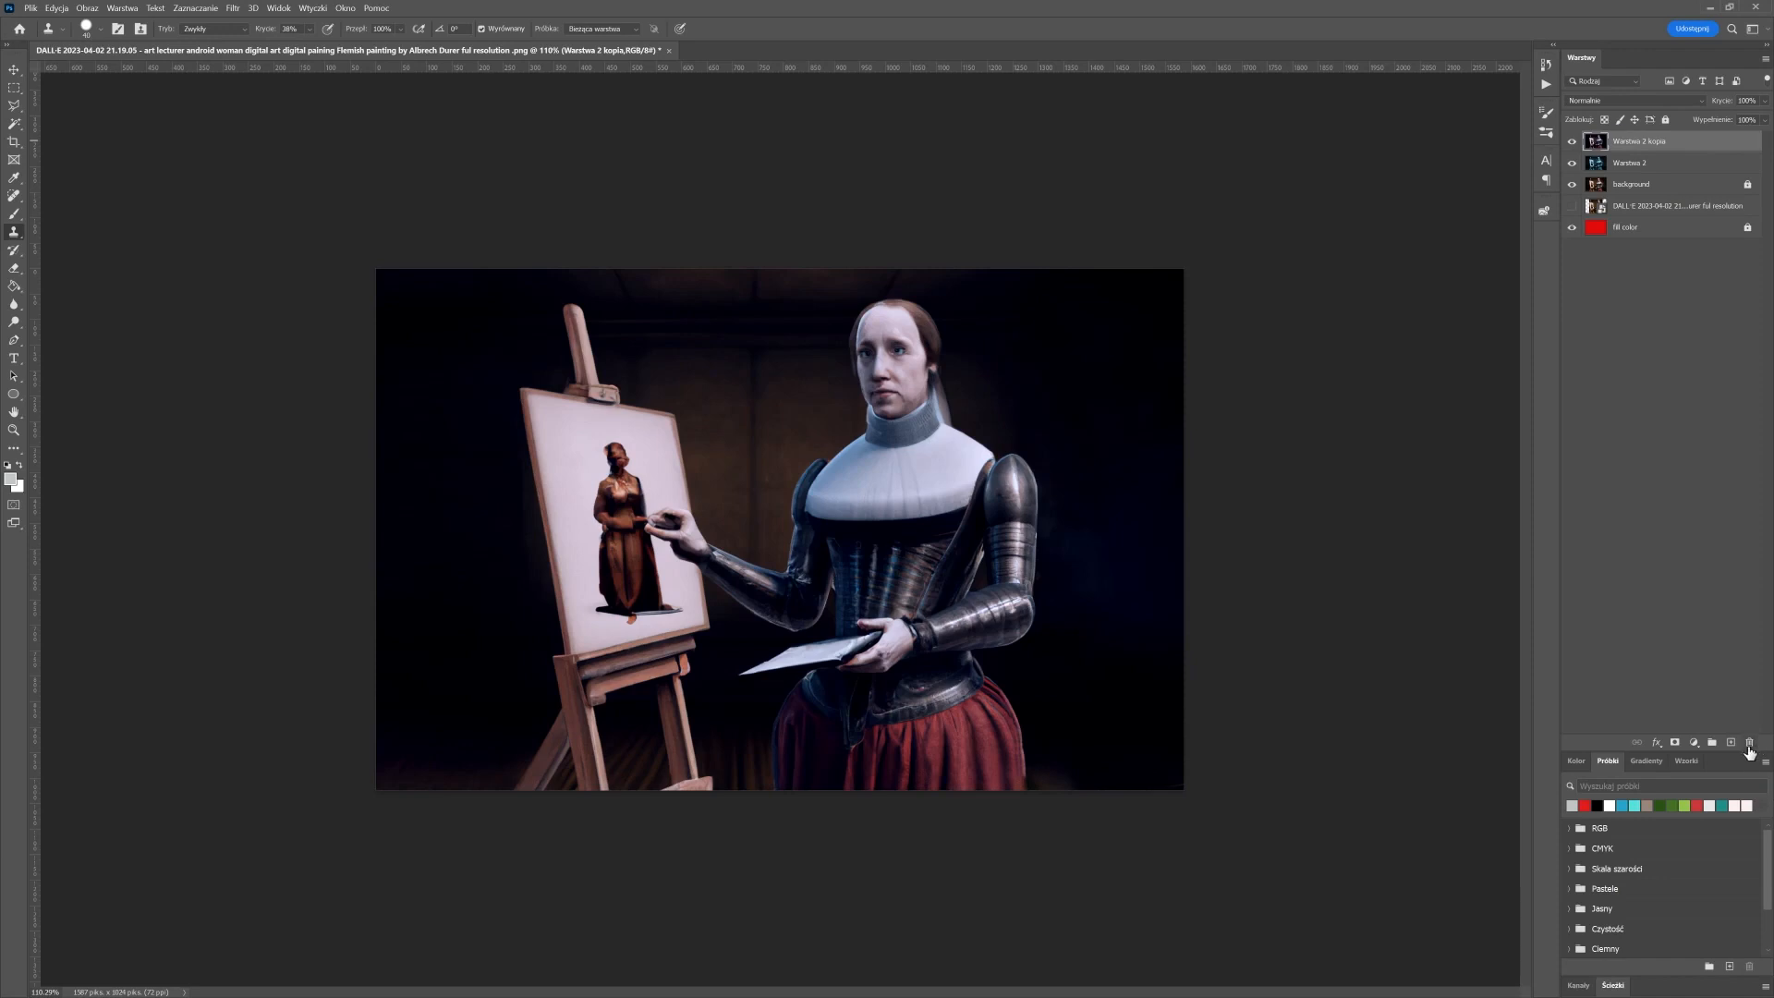
left_click(1657, 744)
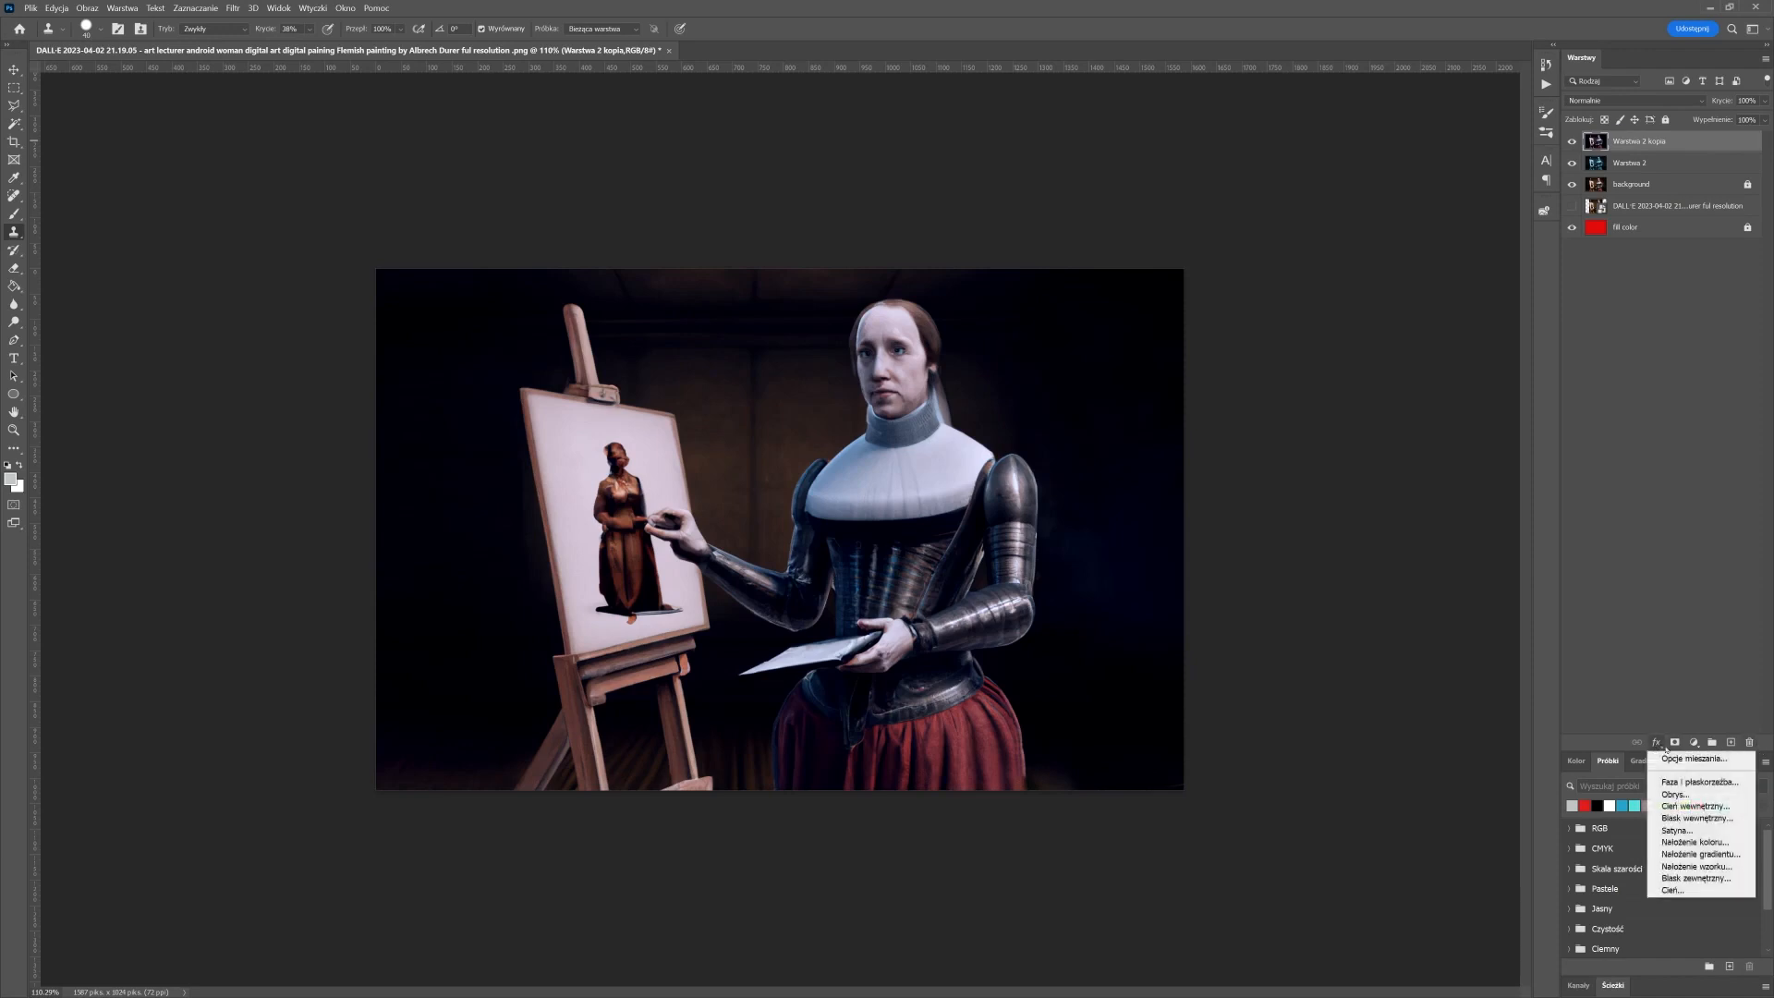
left_click(1700, 745)
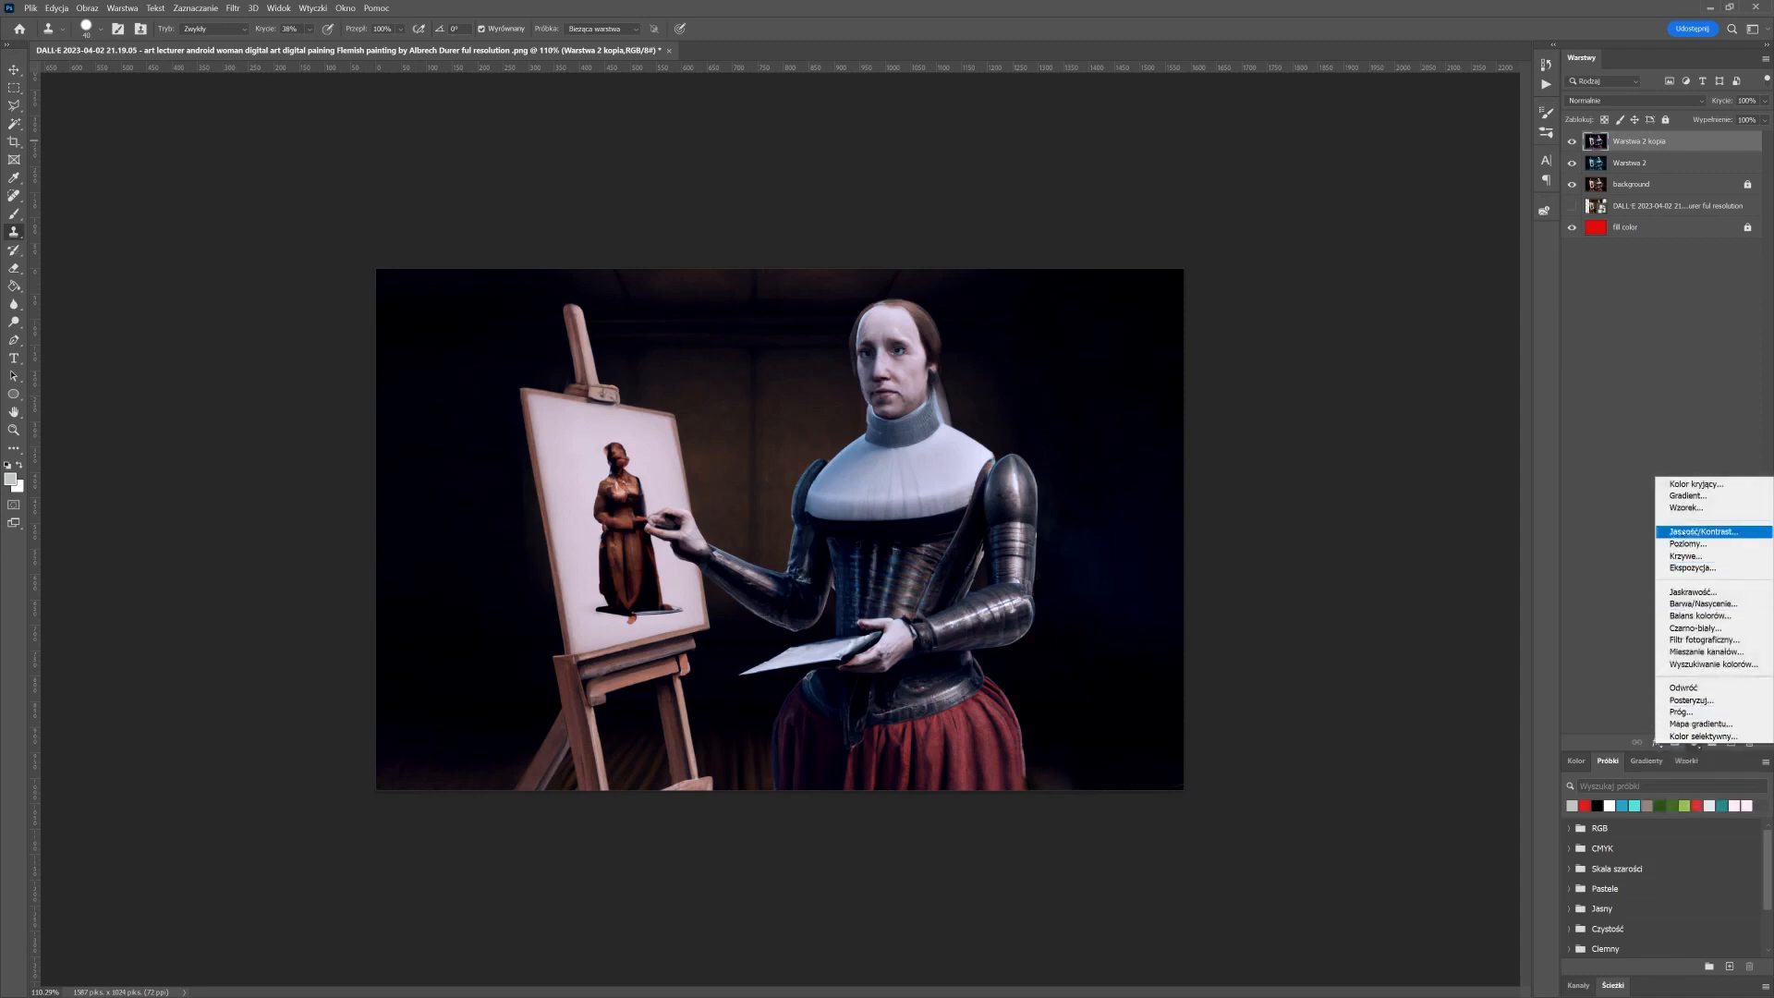
left_click(1684, 534)
mouse_move(552, 329)
left_mouse_down()
mouse_move(622, 331)
mouse_move(560, 363)
left_mouse_up()
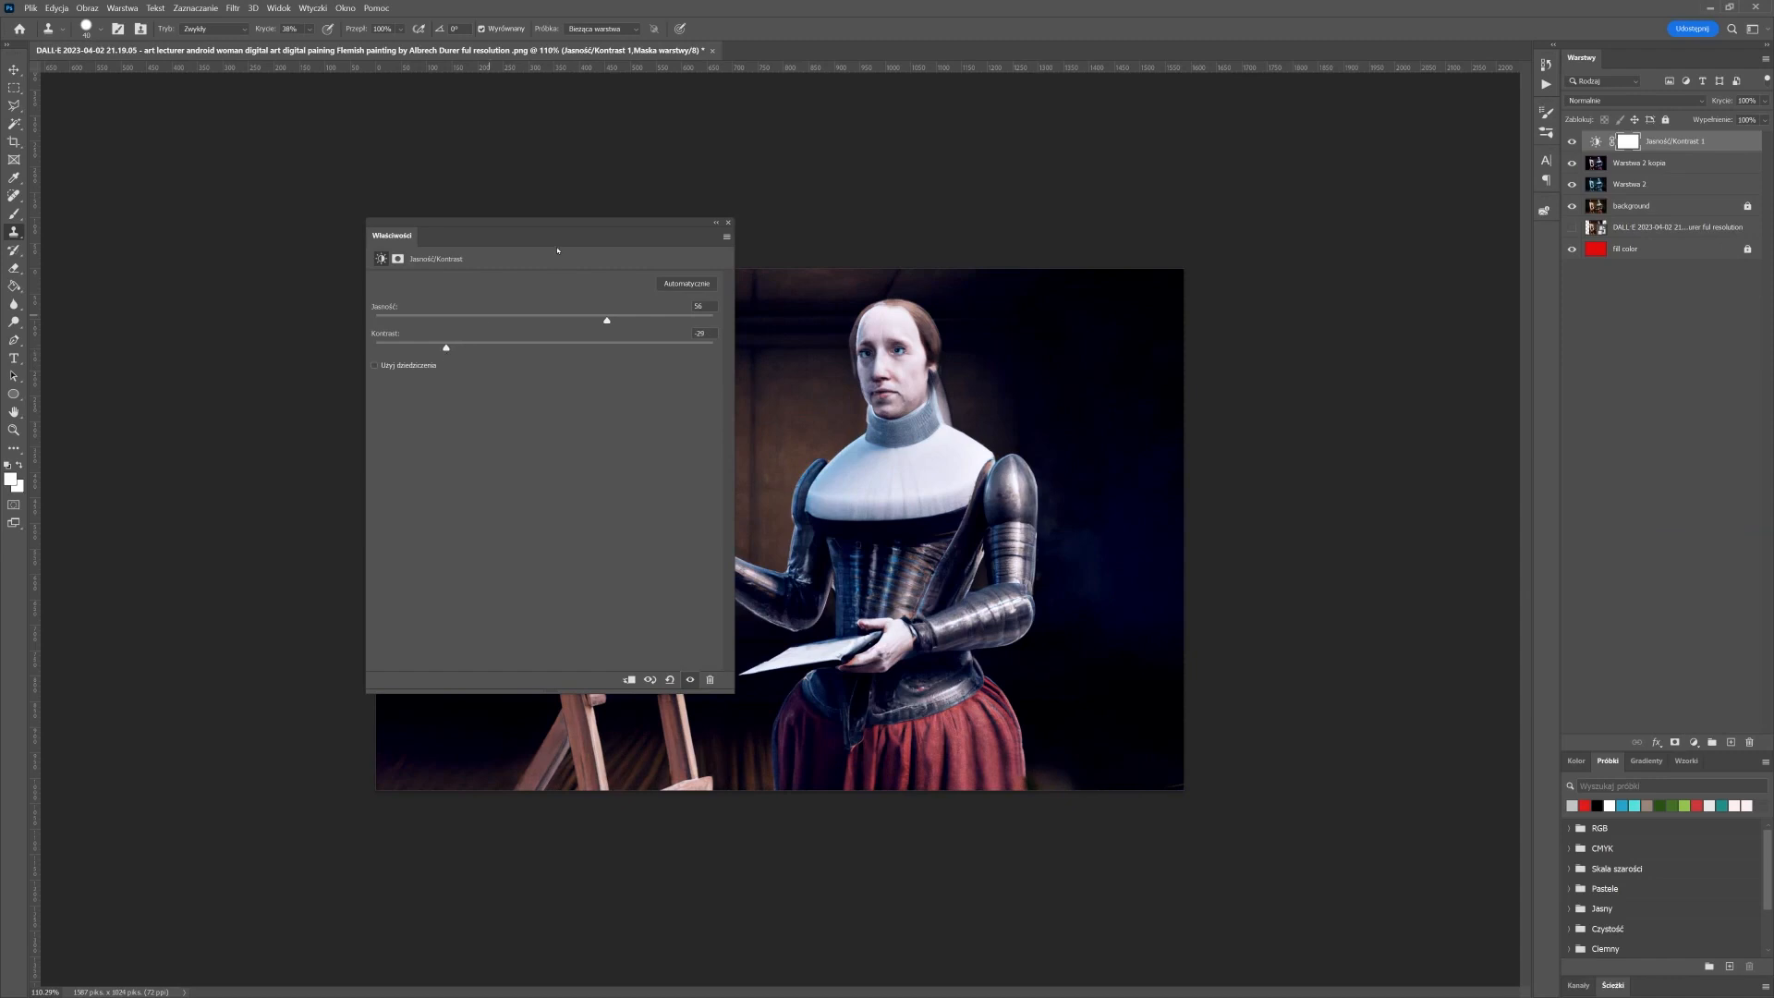
left_click_drag(557, 249, 338, 167)
left_click(510, 143)
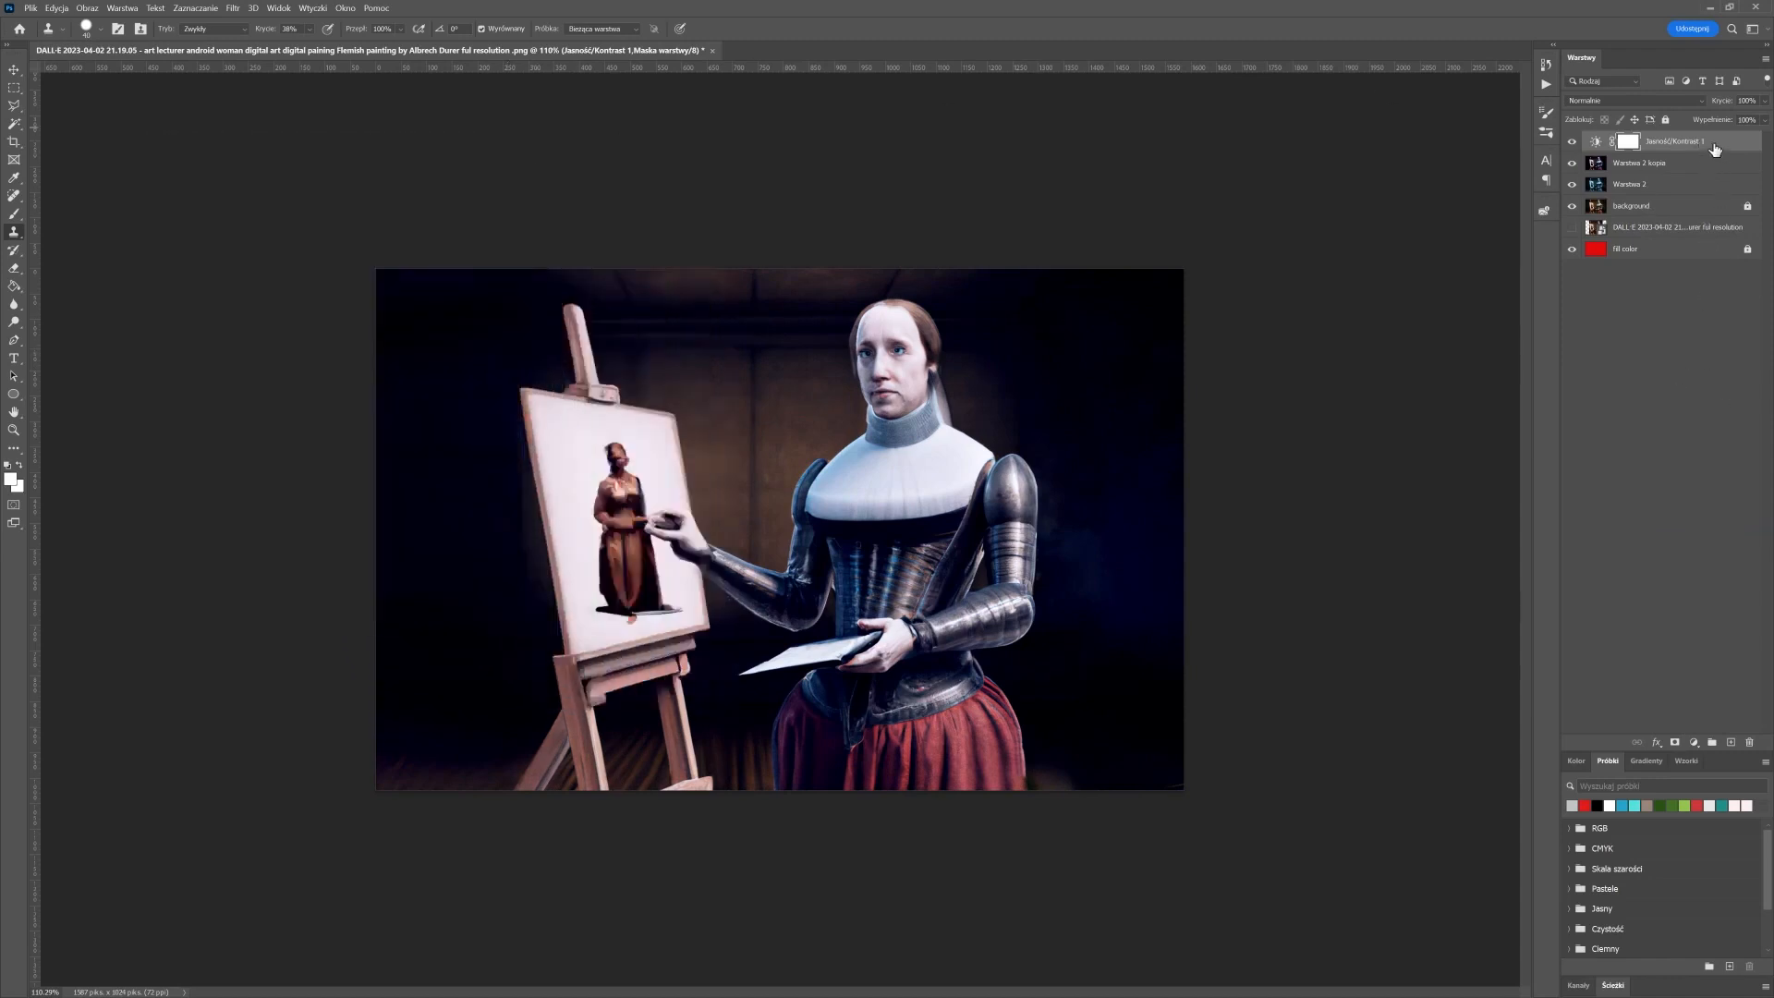
left_click(1571, 143)
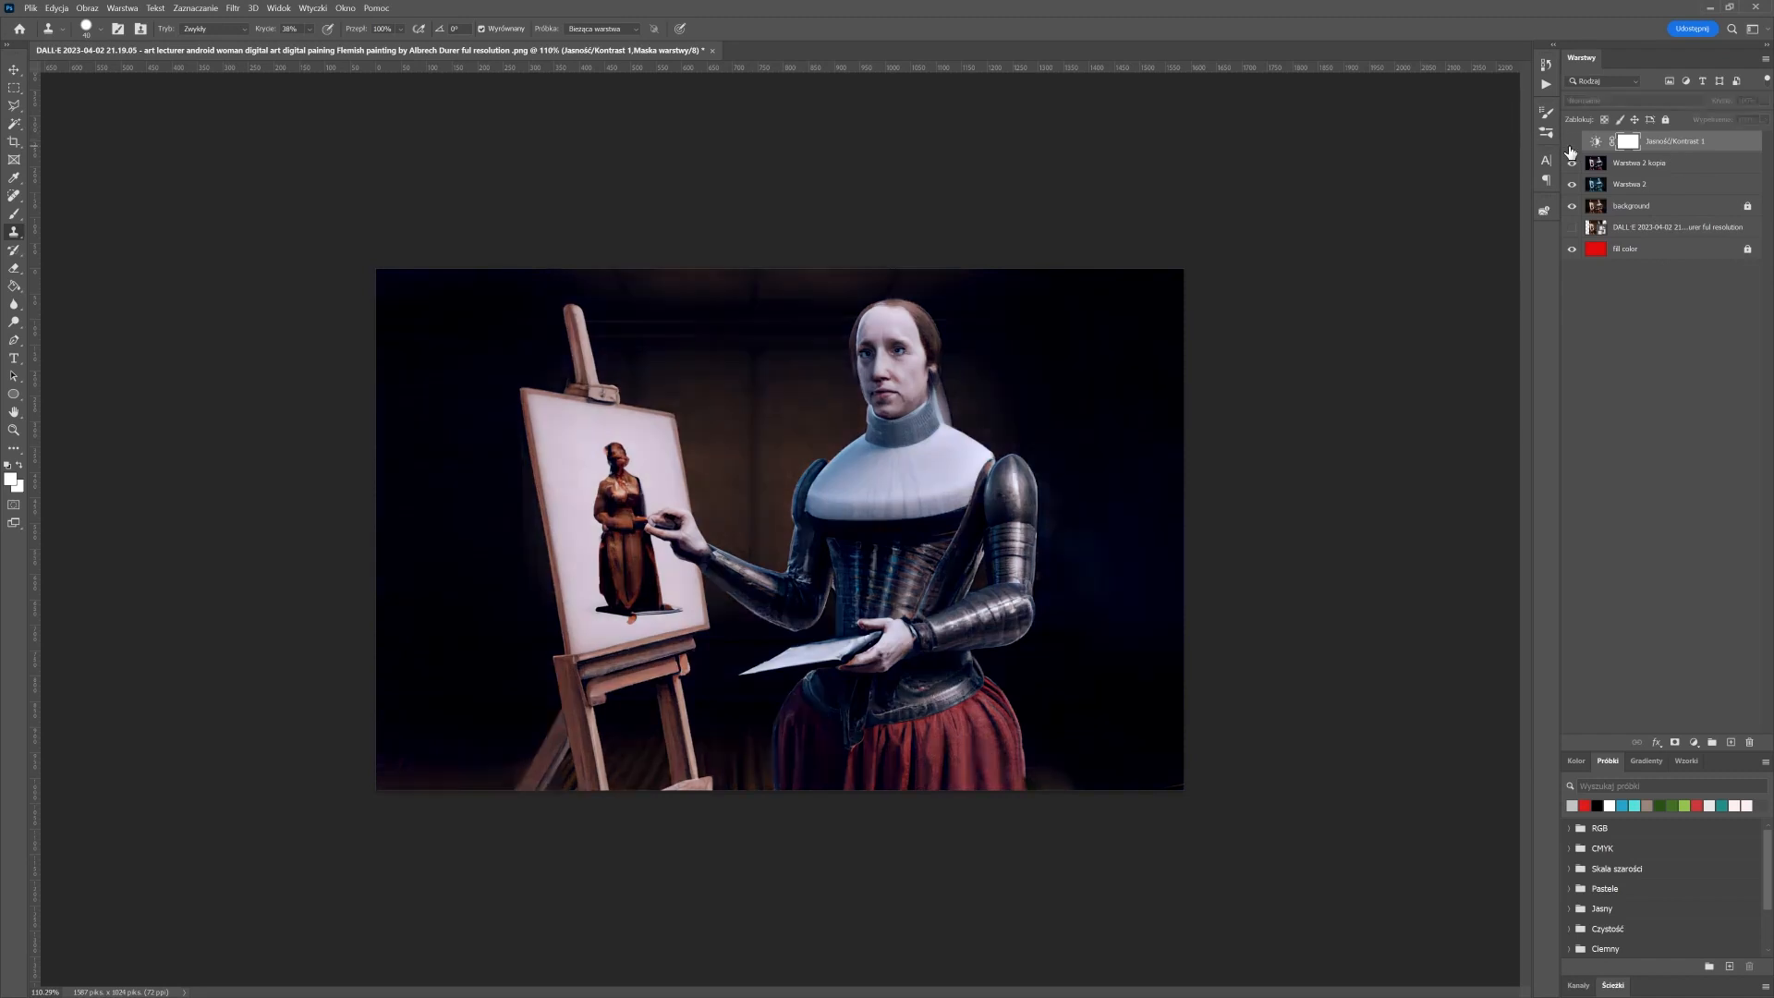
left_click(1572, 143)
left_click(1682, 164)
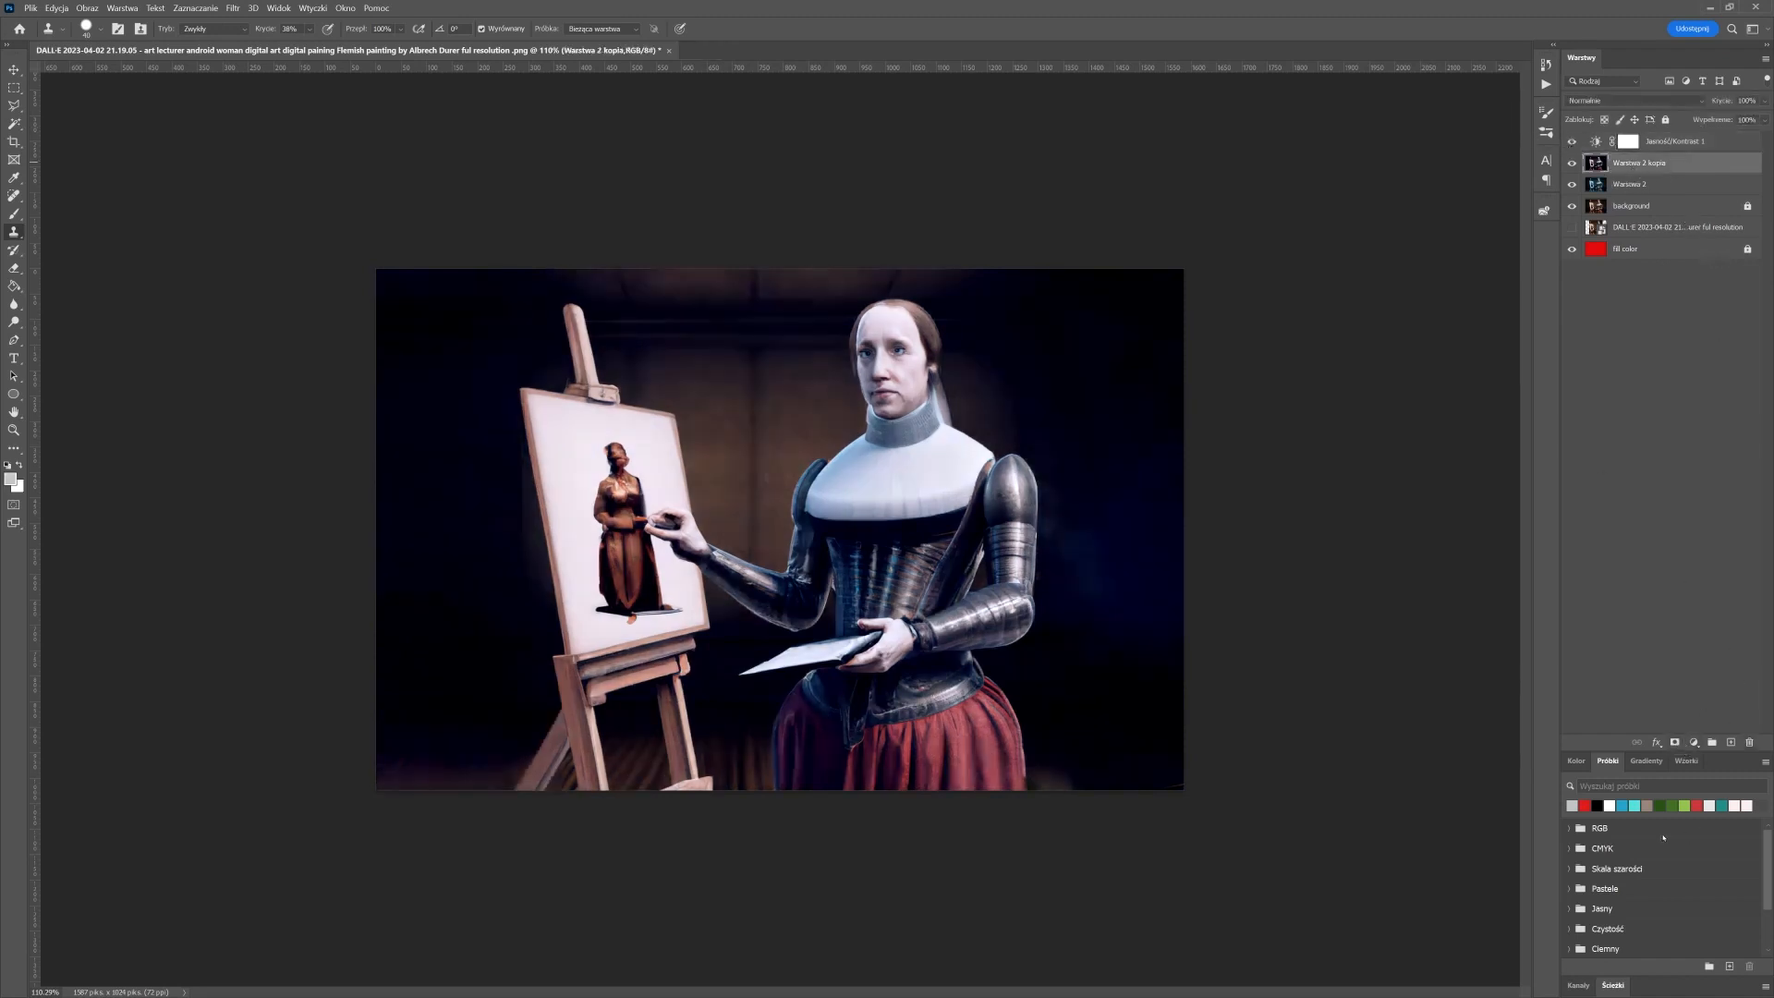
left_click(1694, 742)
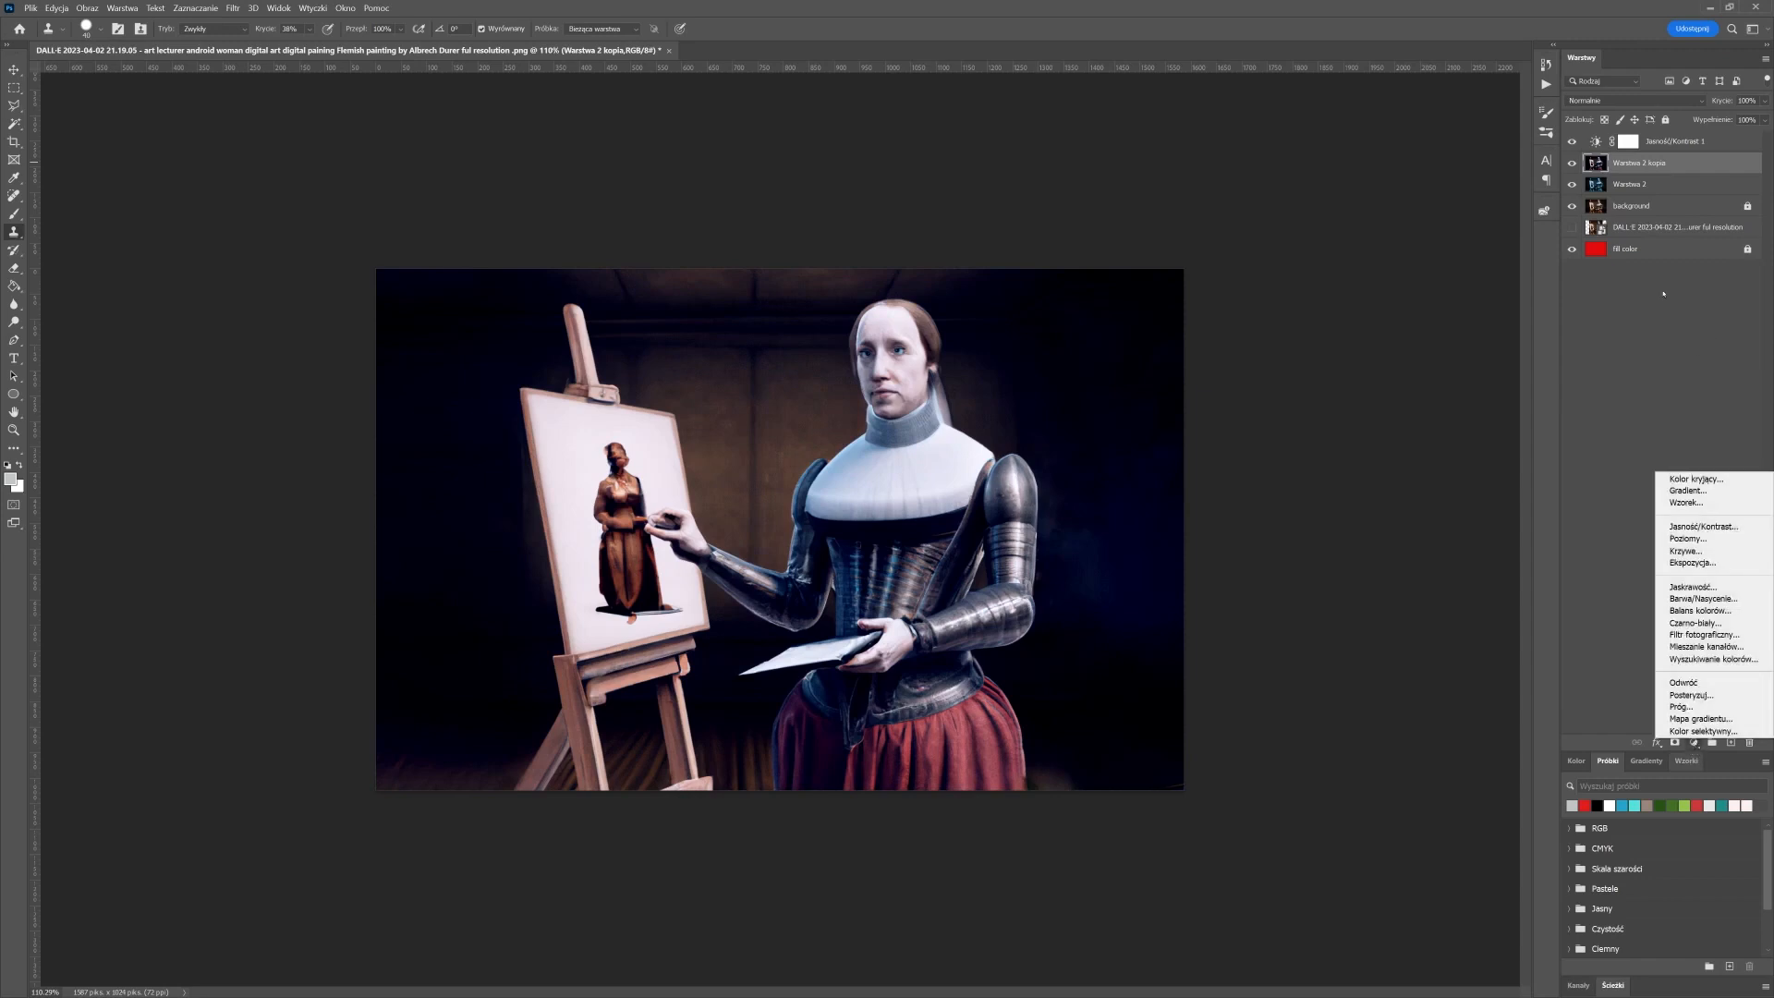
left_click(87, 8)
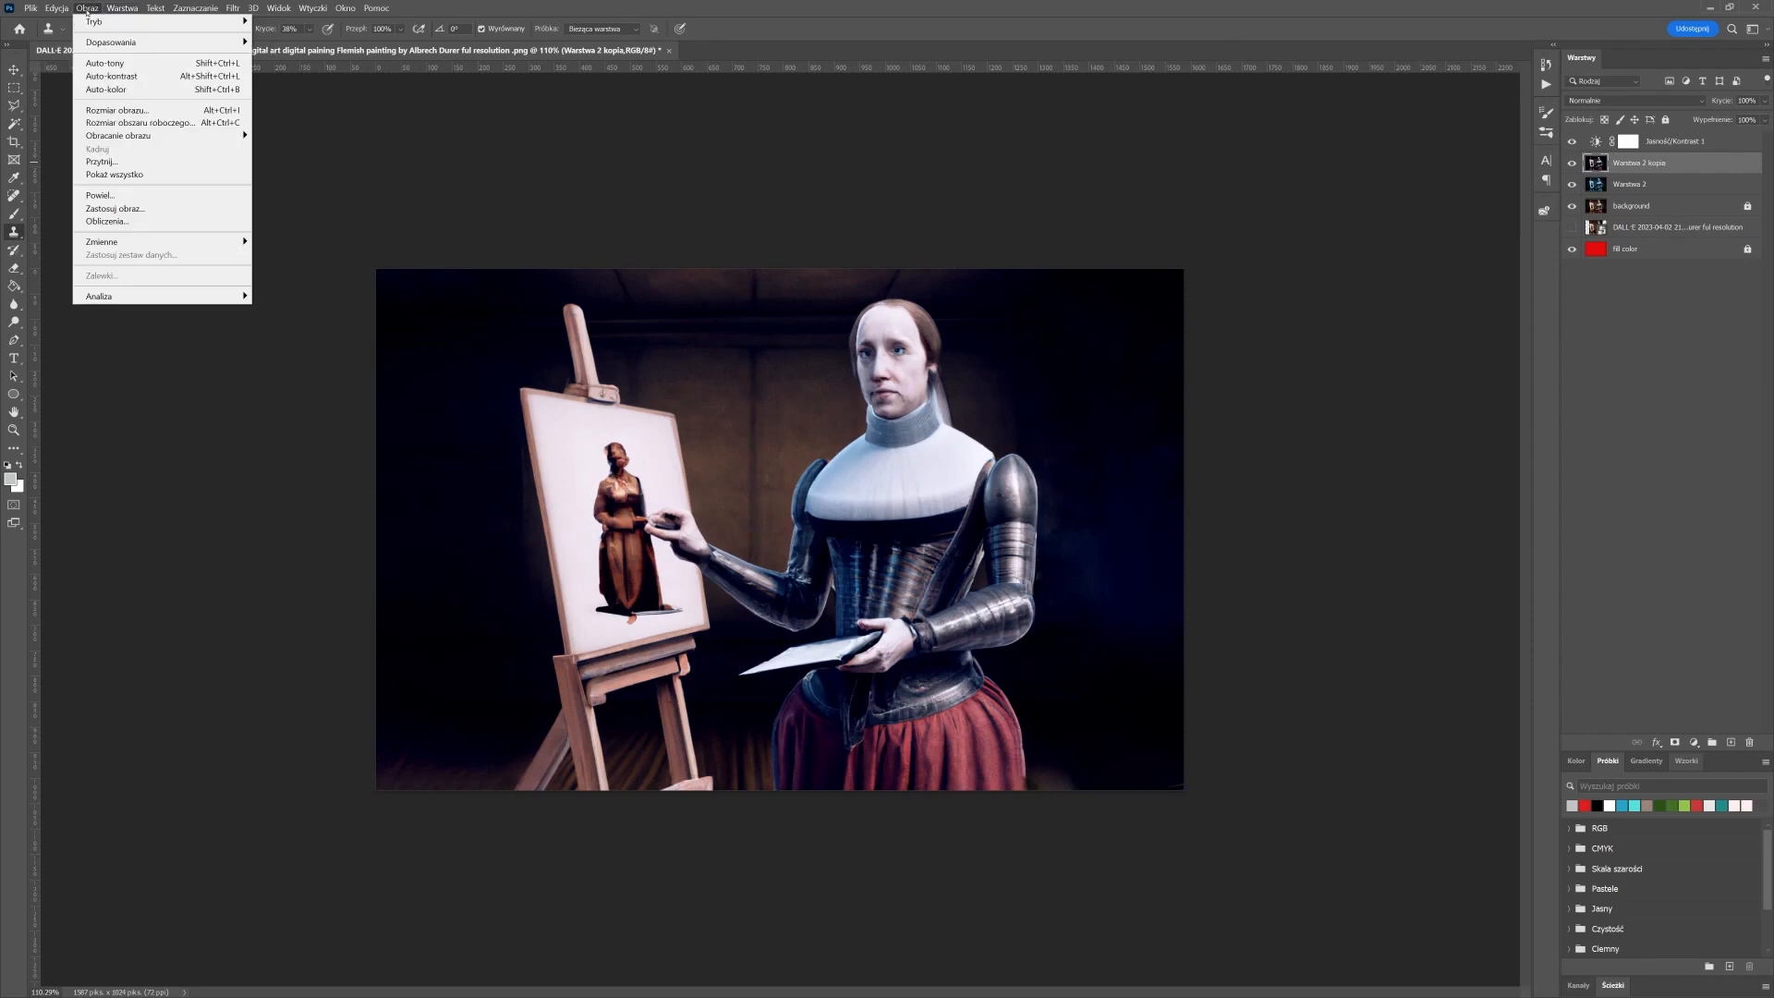
mouse_move(185, 21)
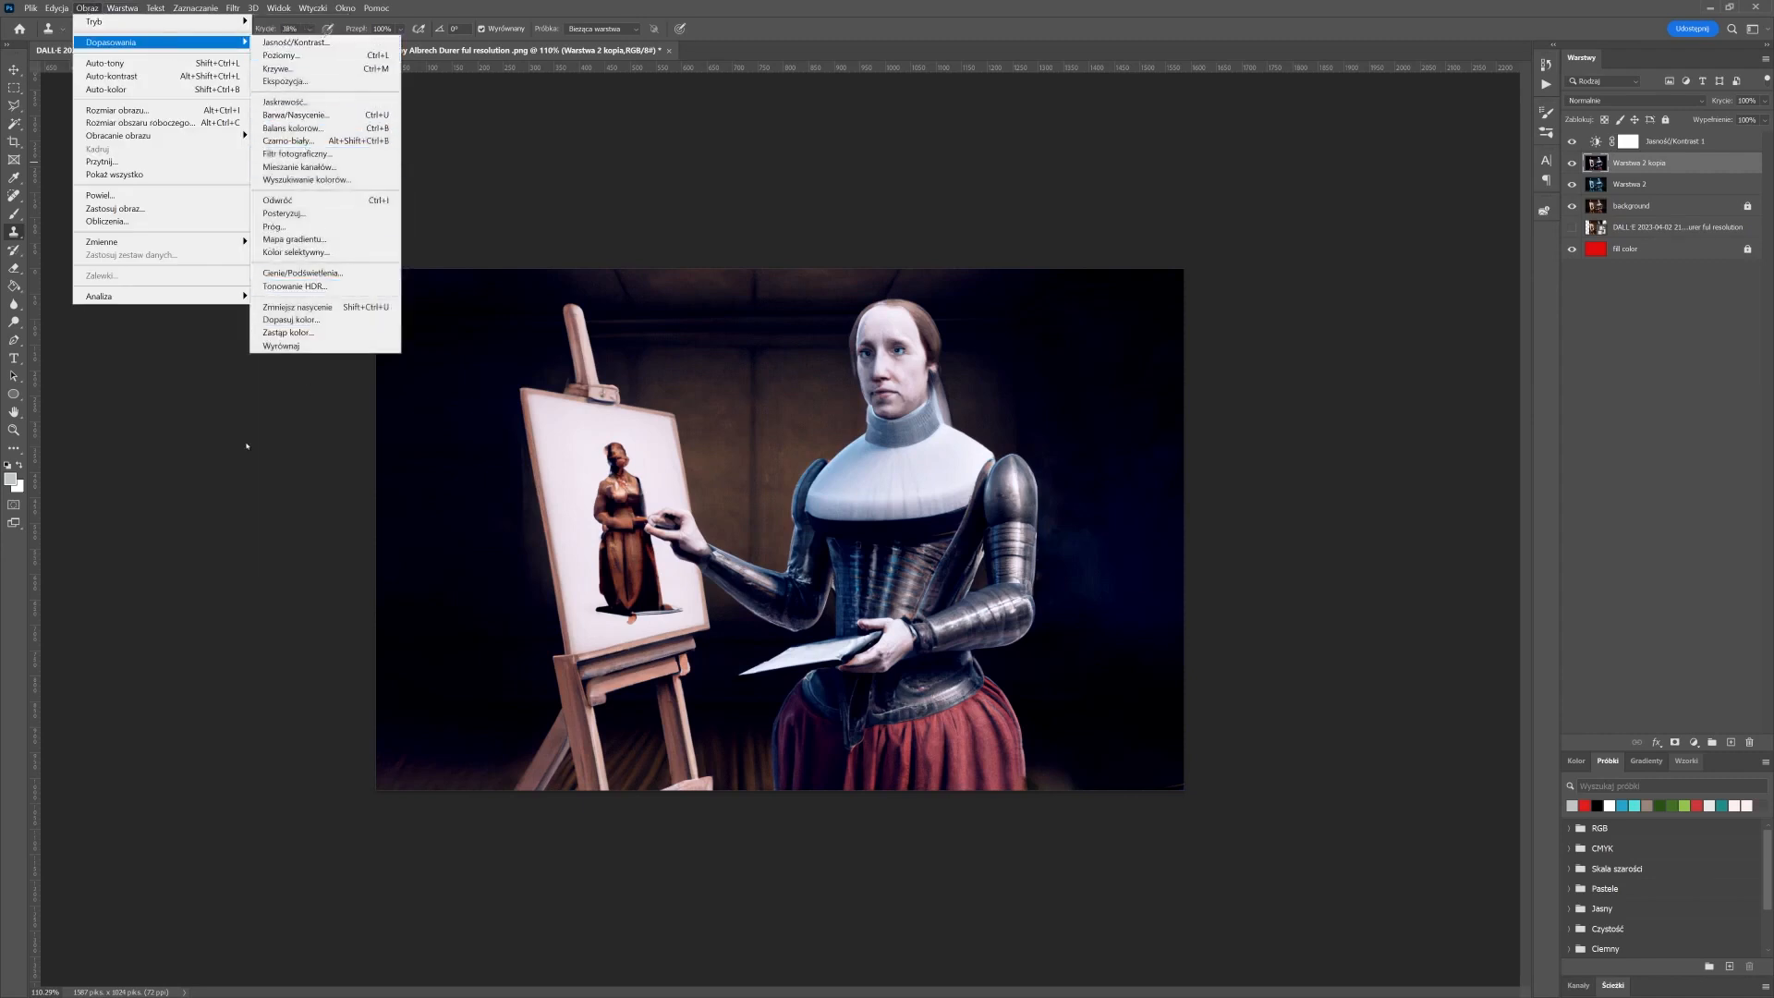
left_click(1591, 443)
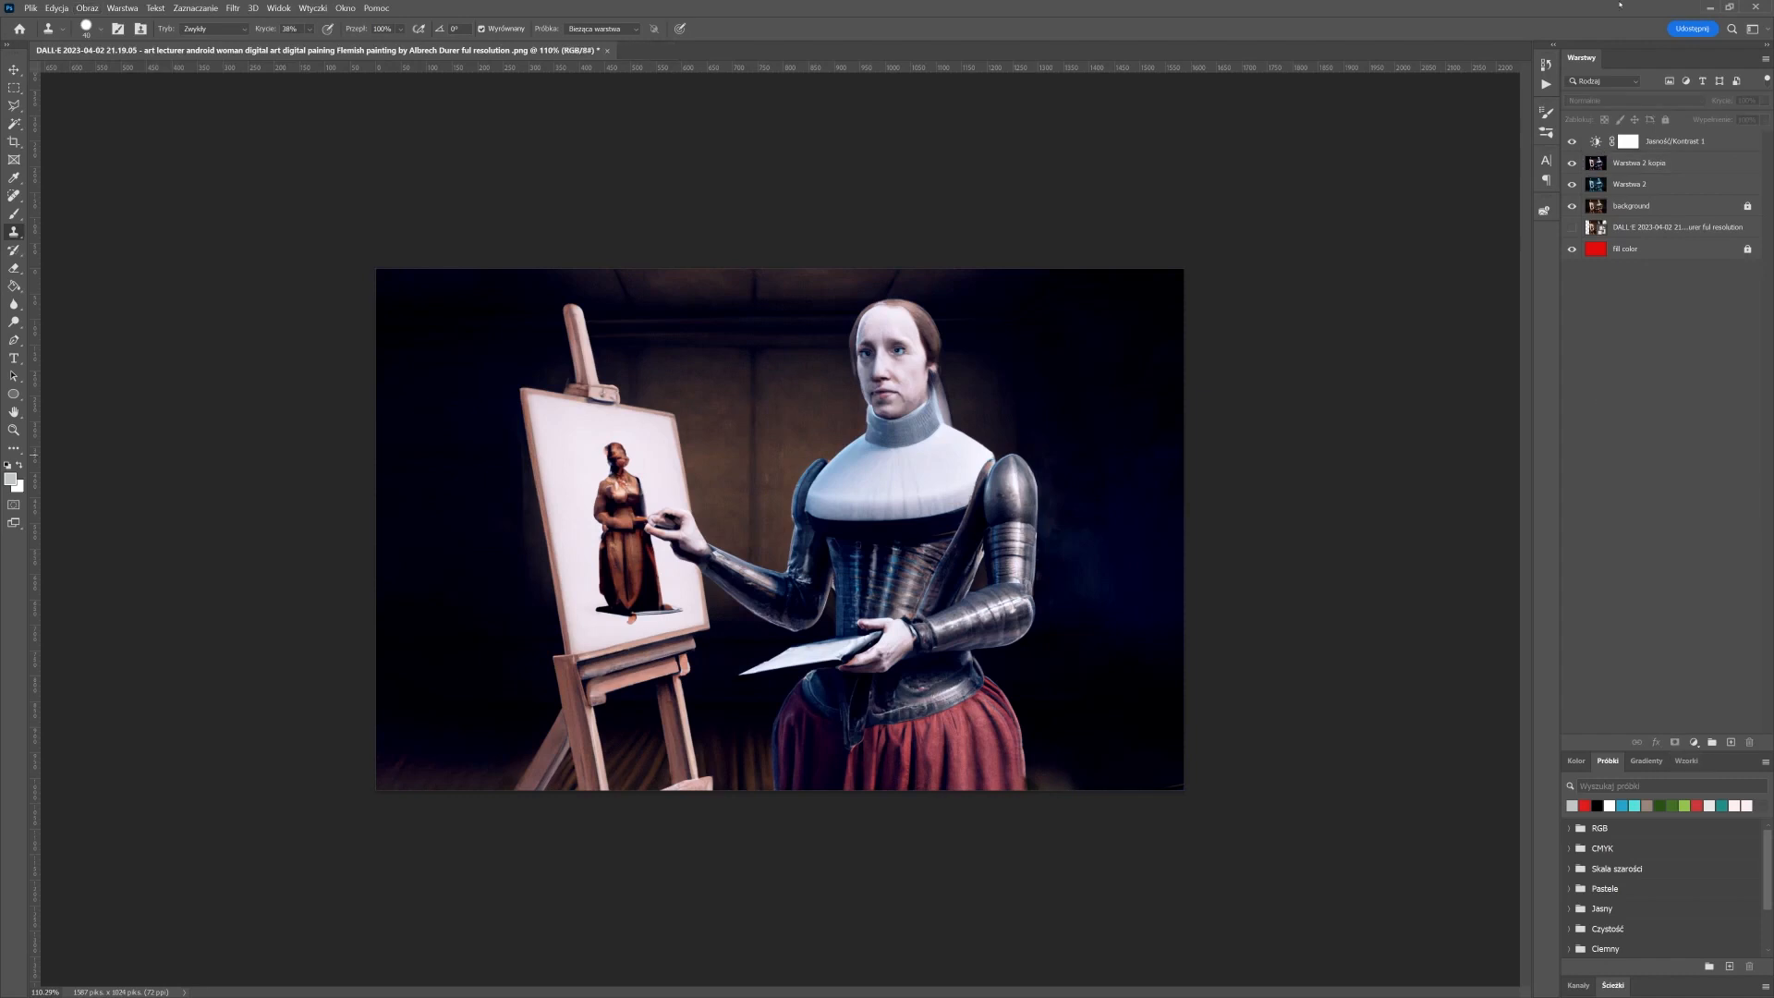
Compare the Brightness/Contrast adjustment's effect on the blue-tinted layer by toggling it with the colour-balanced copy hidden, leaving both shown
left_click(1569, 167)
left_click(1573, 142)
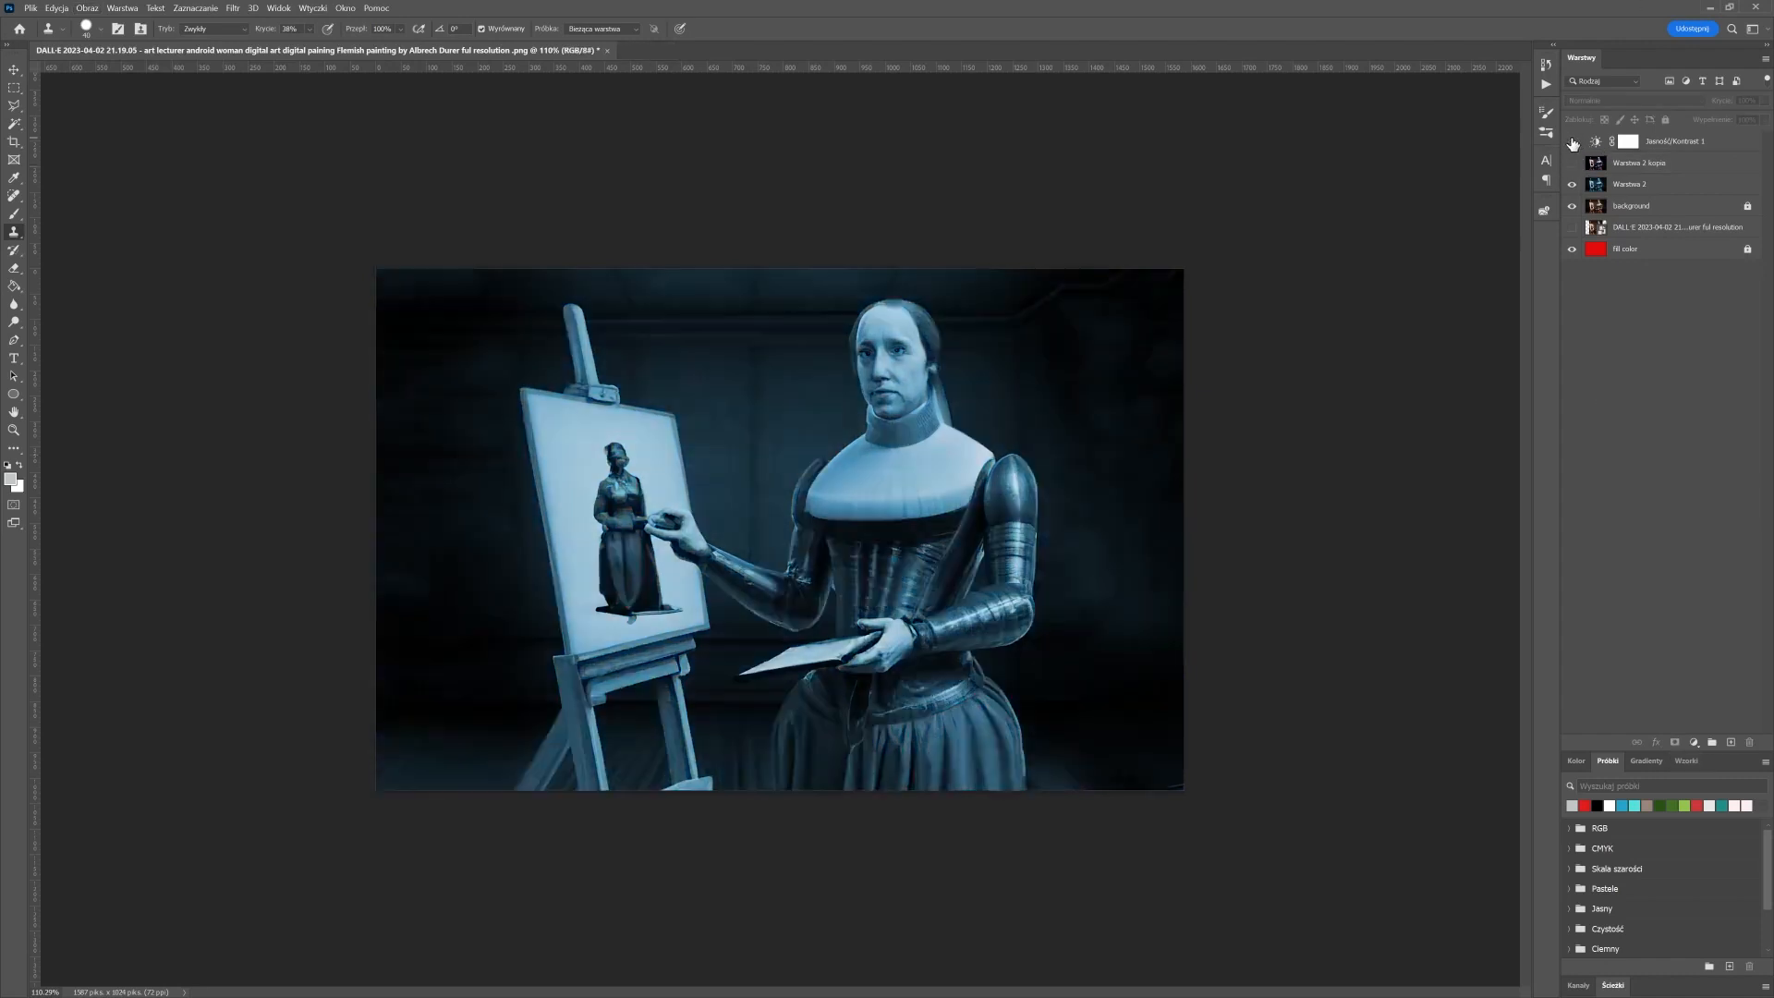
left_click(1573, 143)
left_click(1572, 143)
left_click(1573, 143)
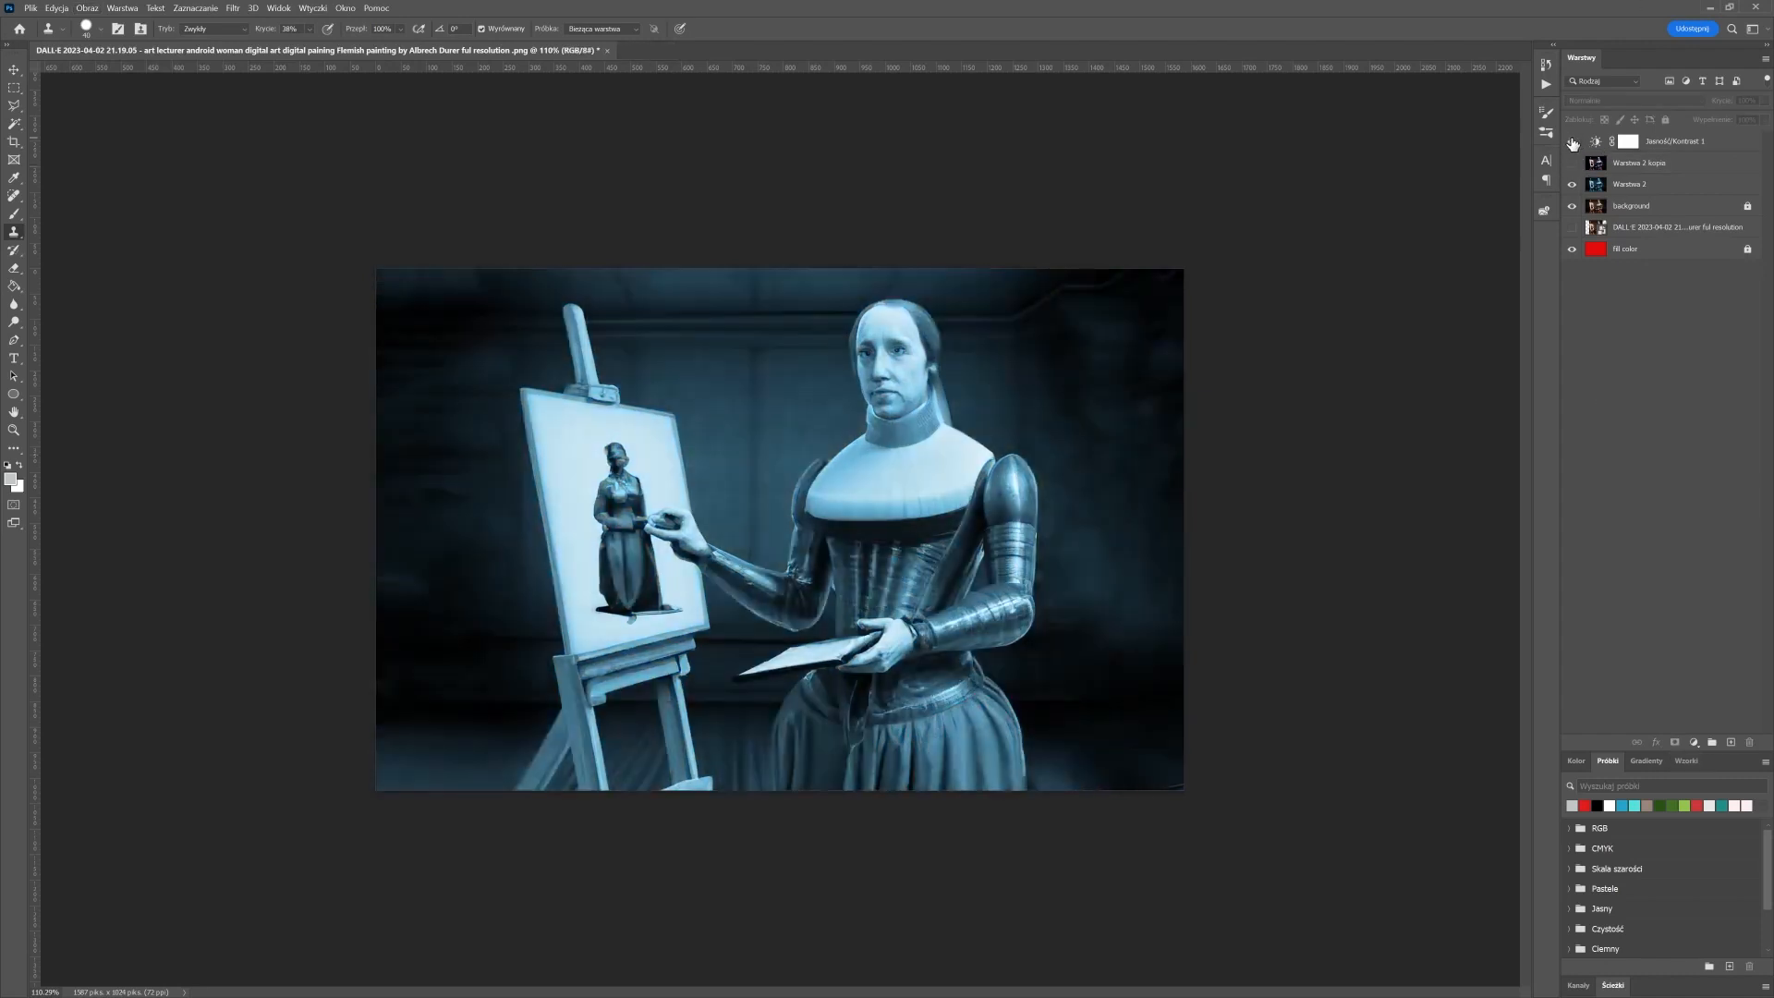
left_click(1571, 164)
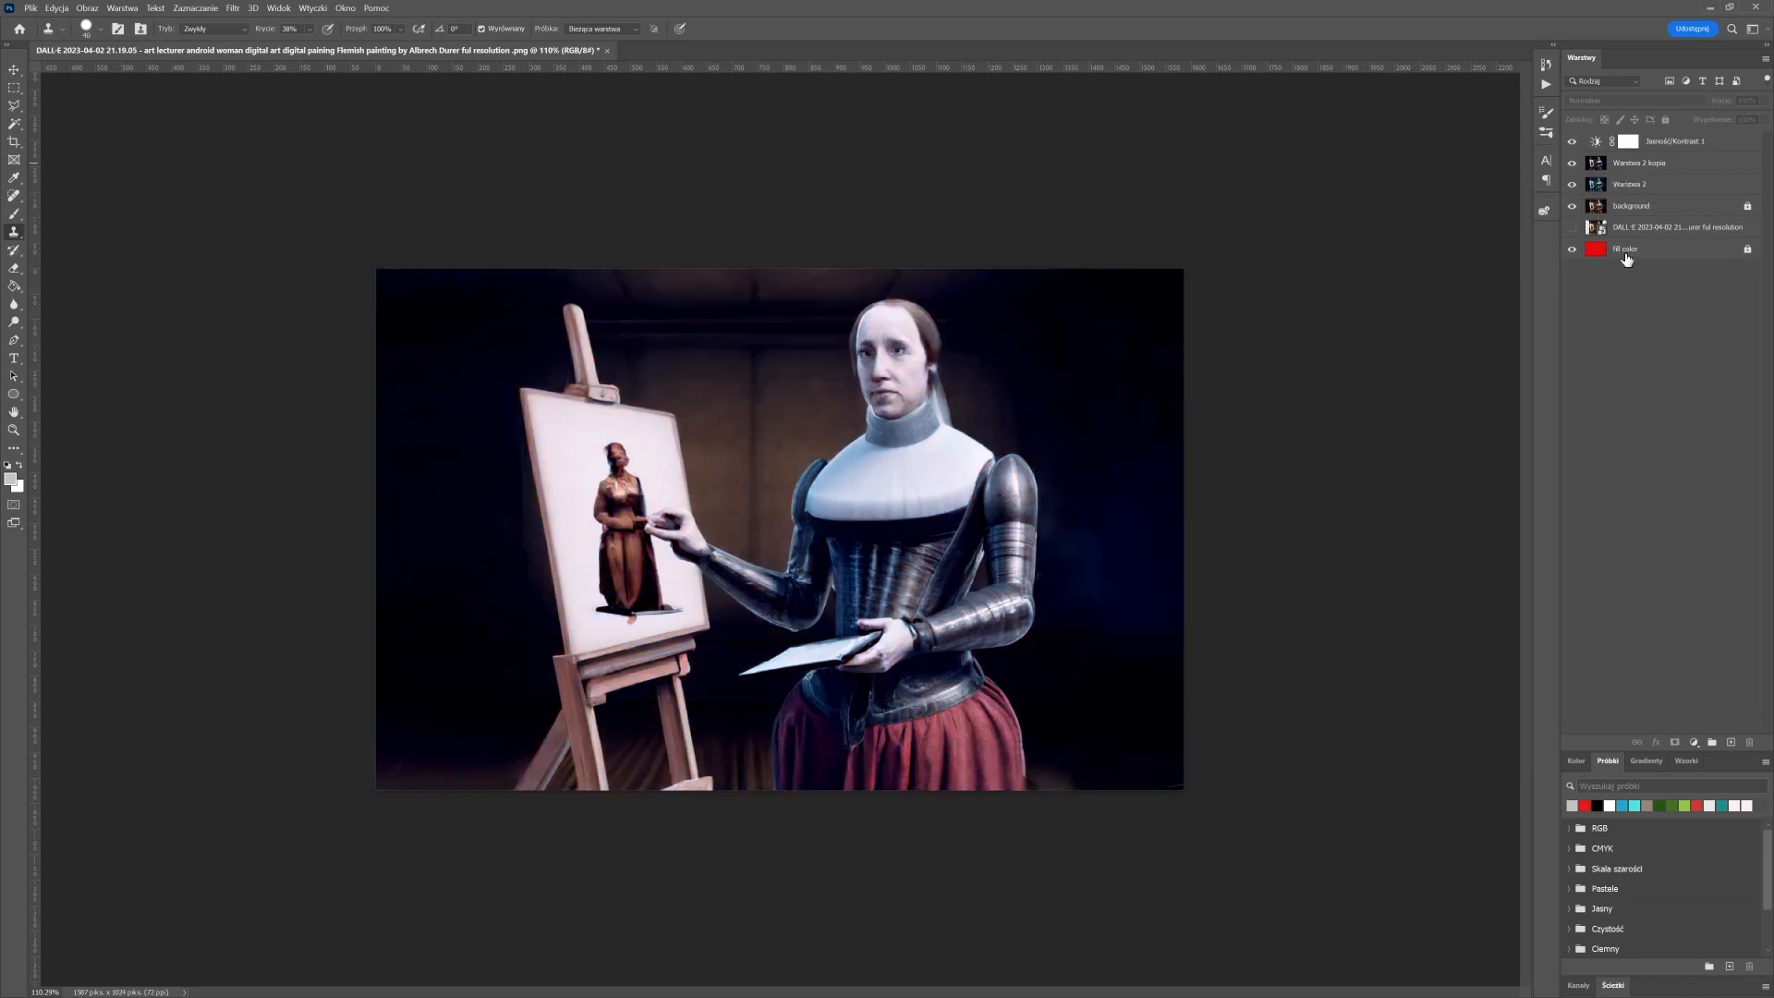
Add a Black & White adjustment layer on top with reds at 83, yellows at 176, cyans at 168 and magentas raised strongly
left_click(1693, 742)
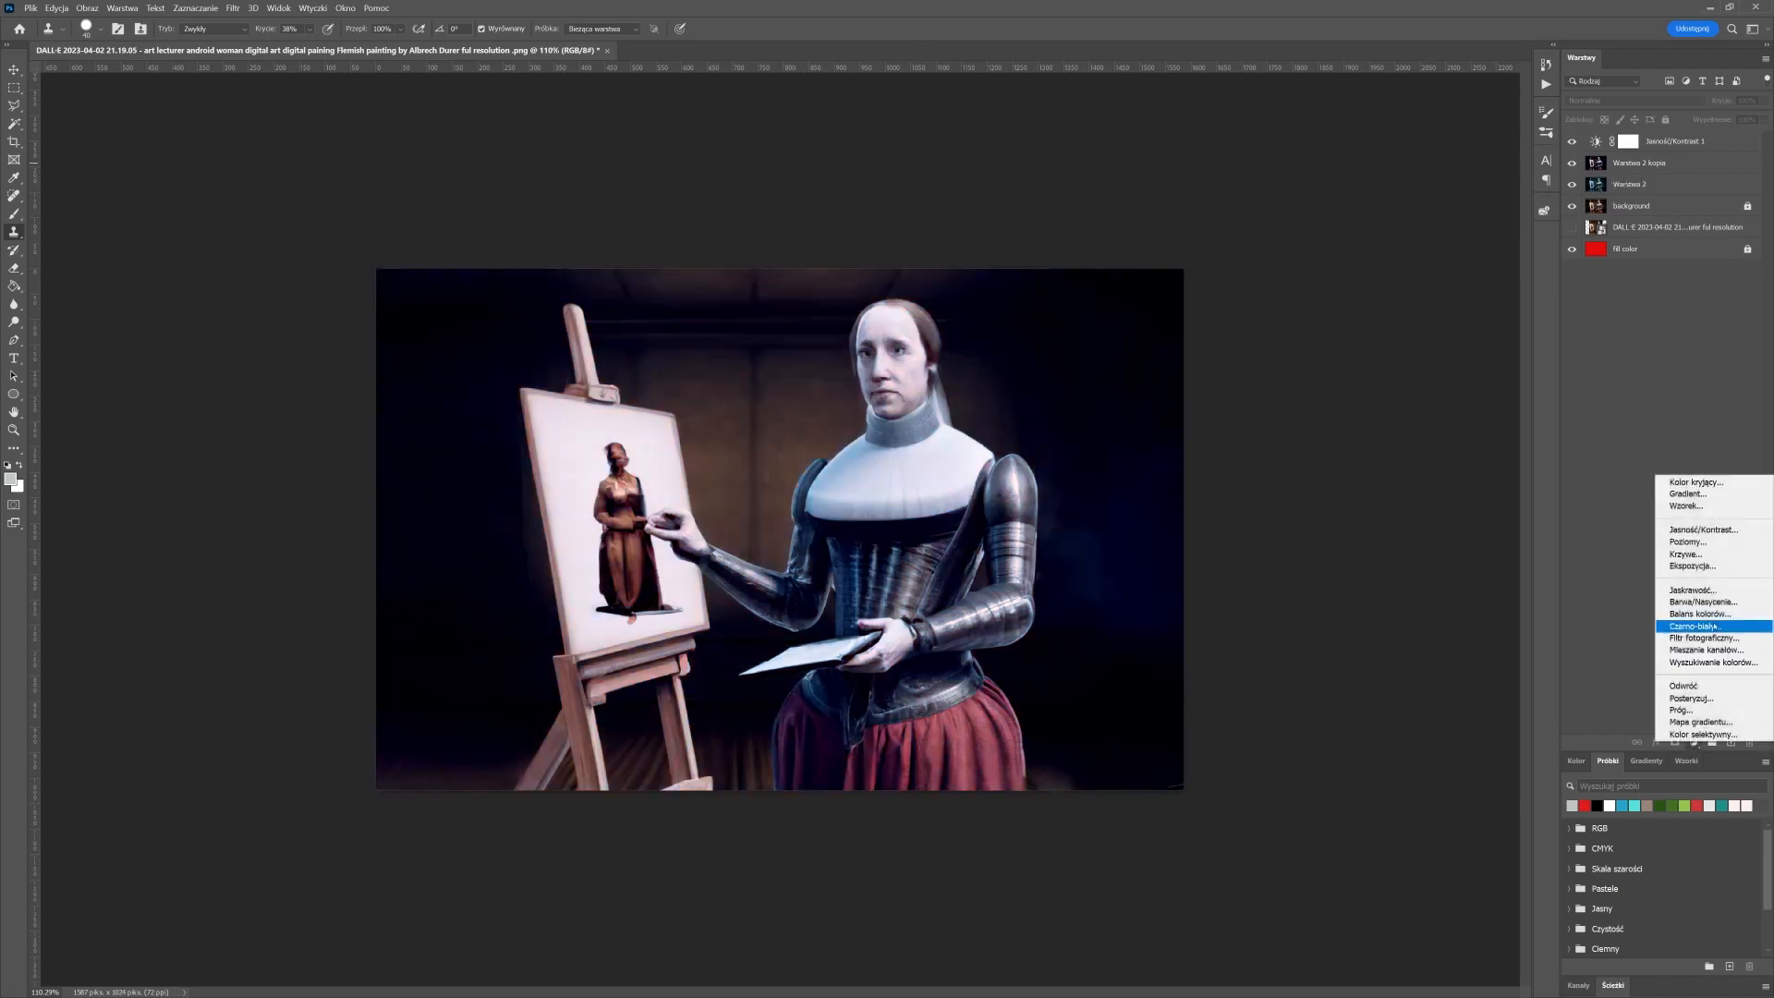
left_click(1697, 627)
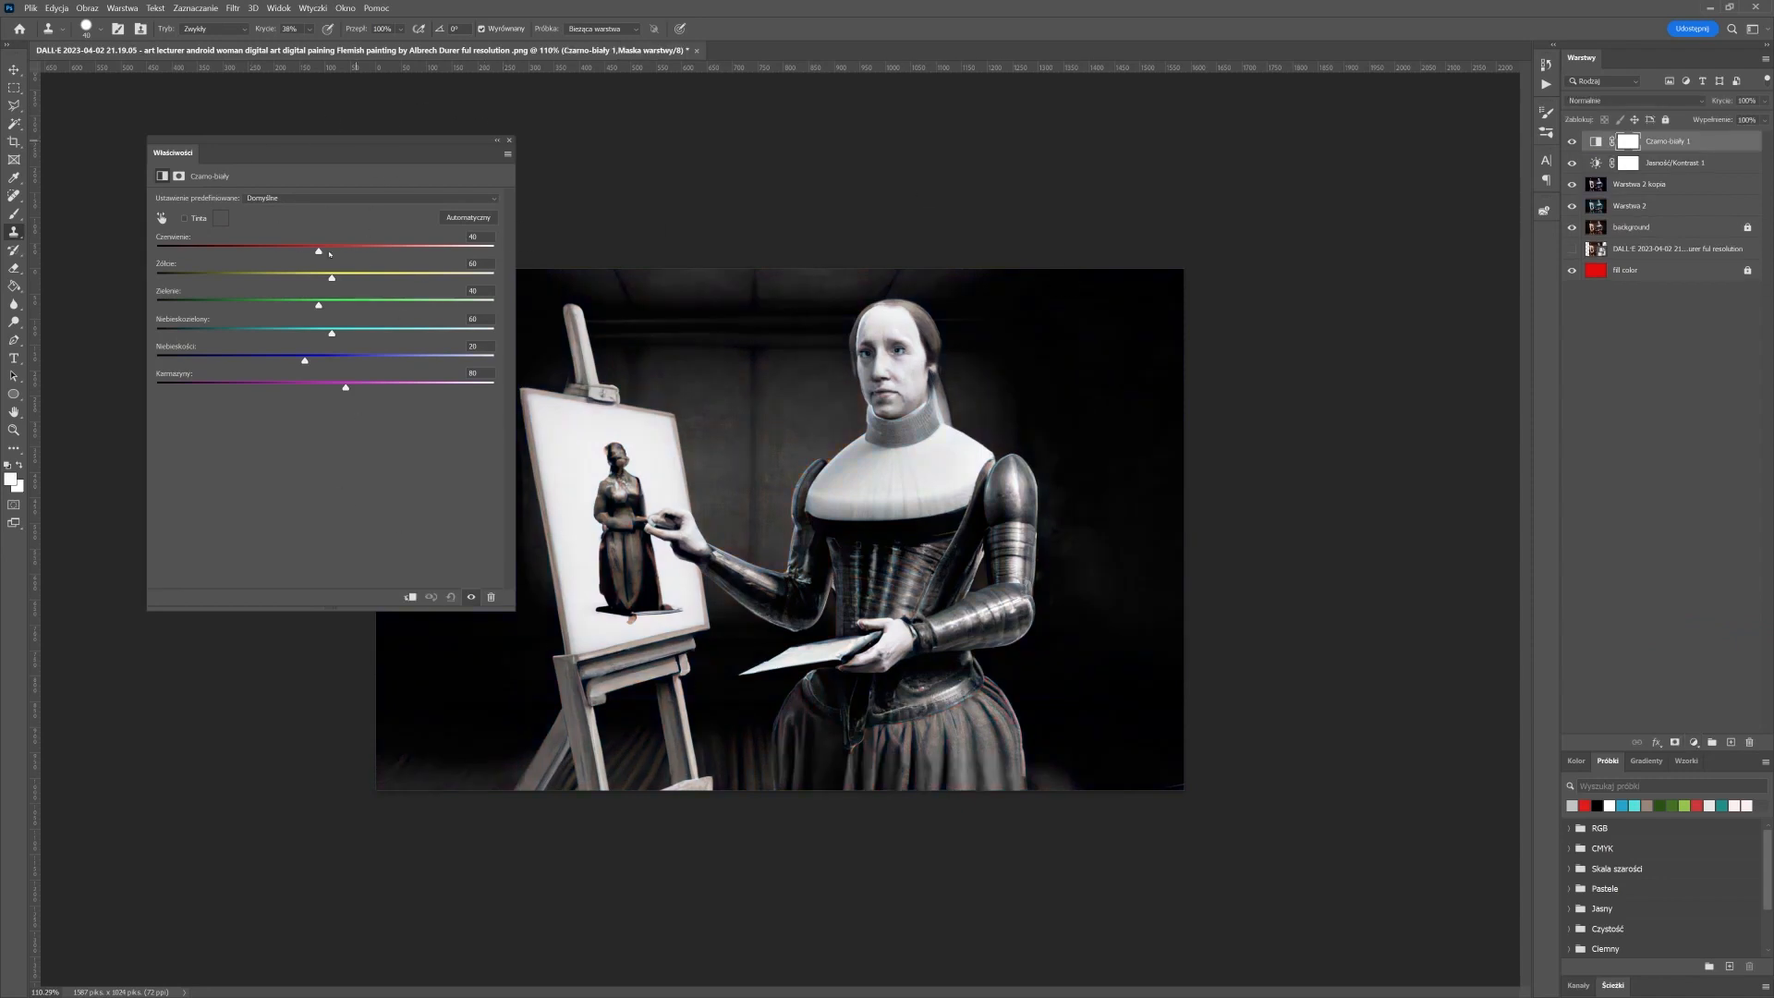
left_click_drag(334, 252, 405, 333)
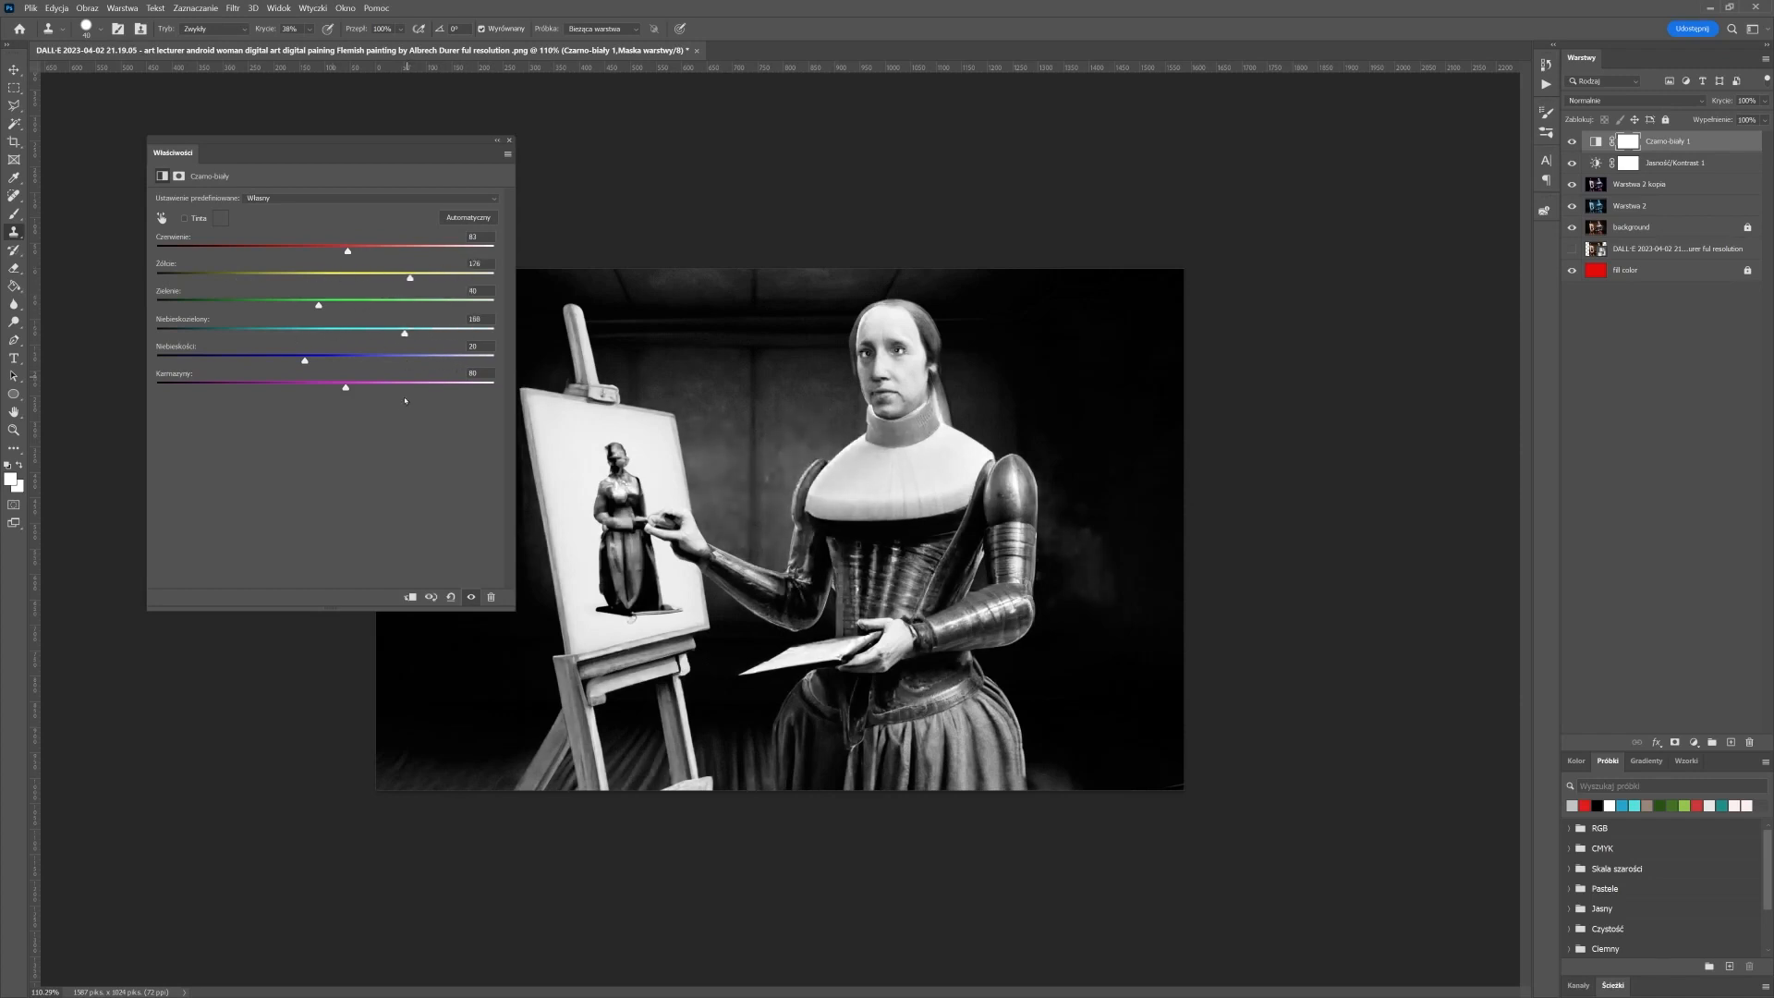
left_click_drag(345, 389, 428, 387)
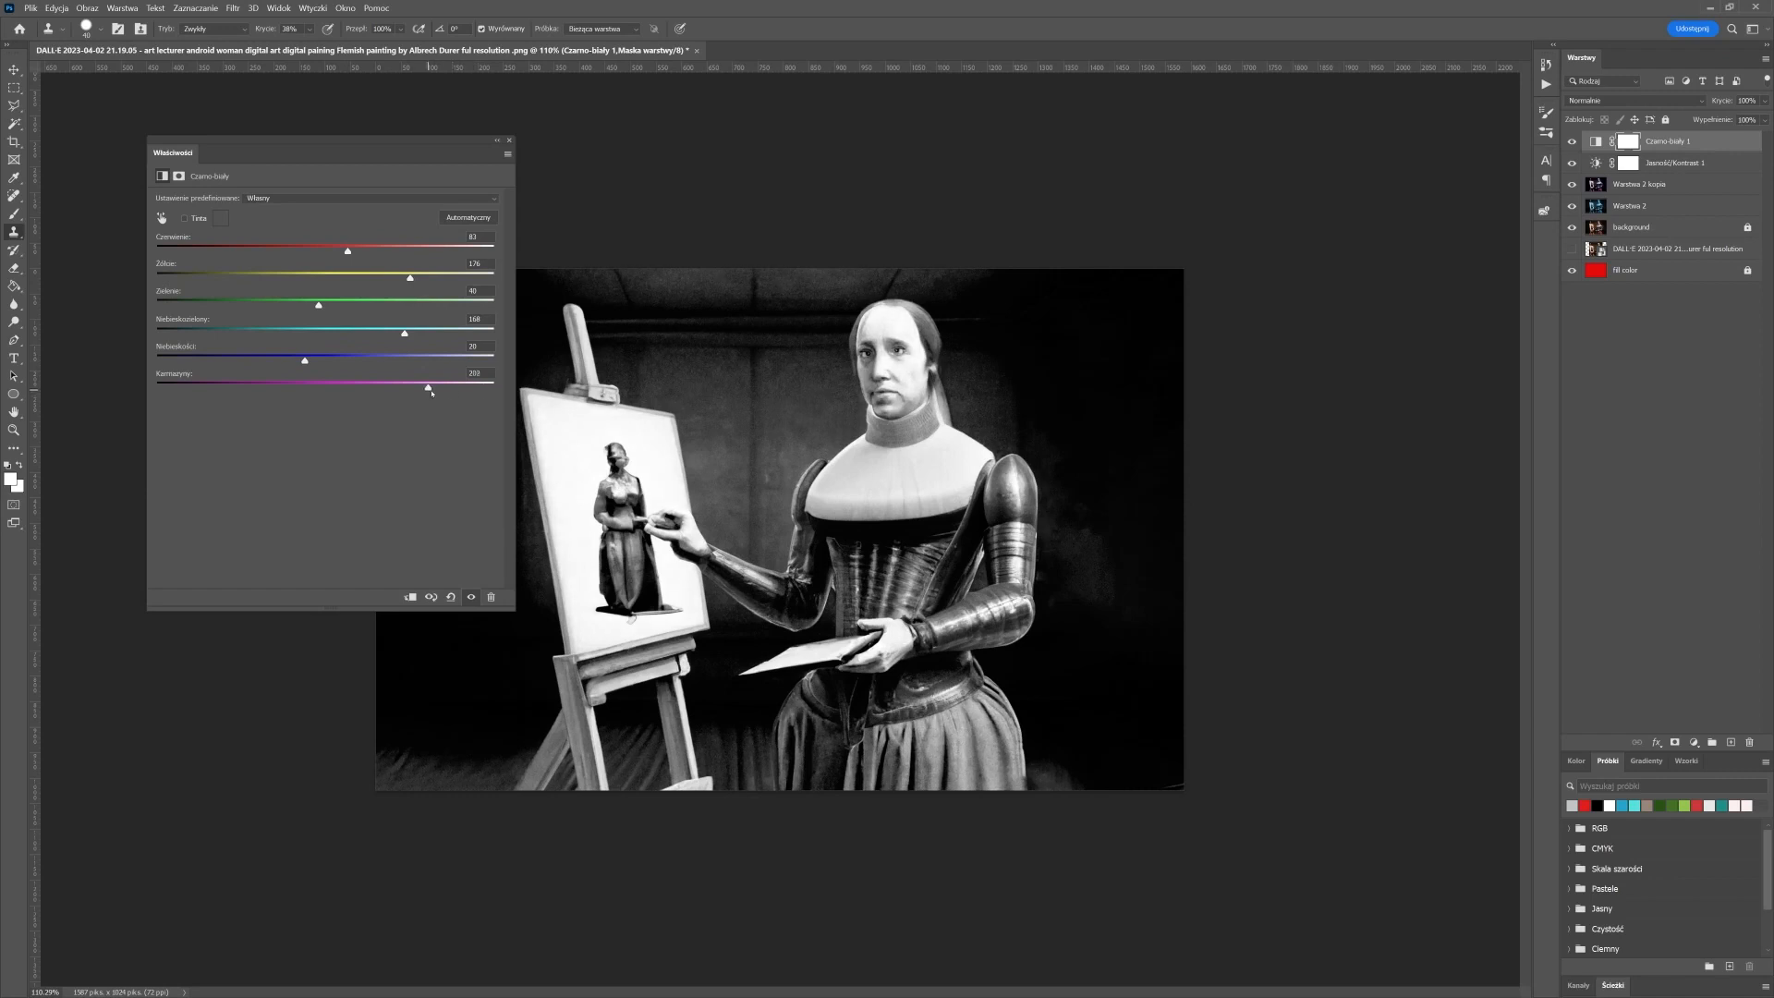
left_click(509, 142)
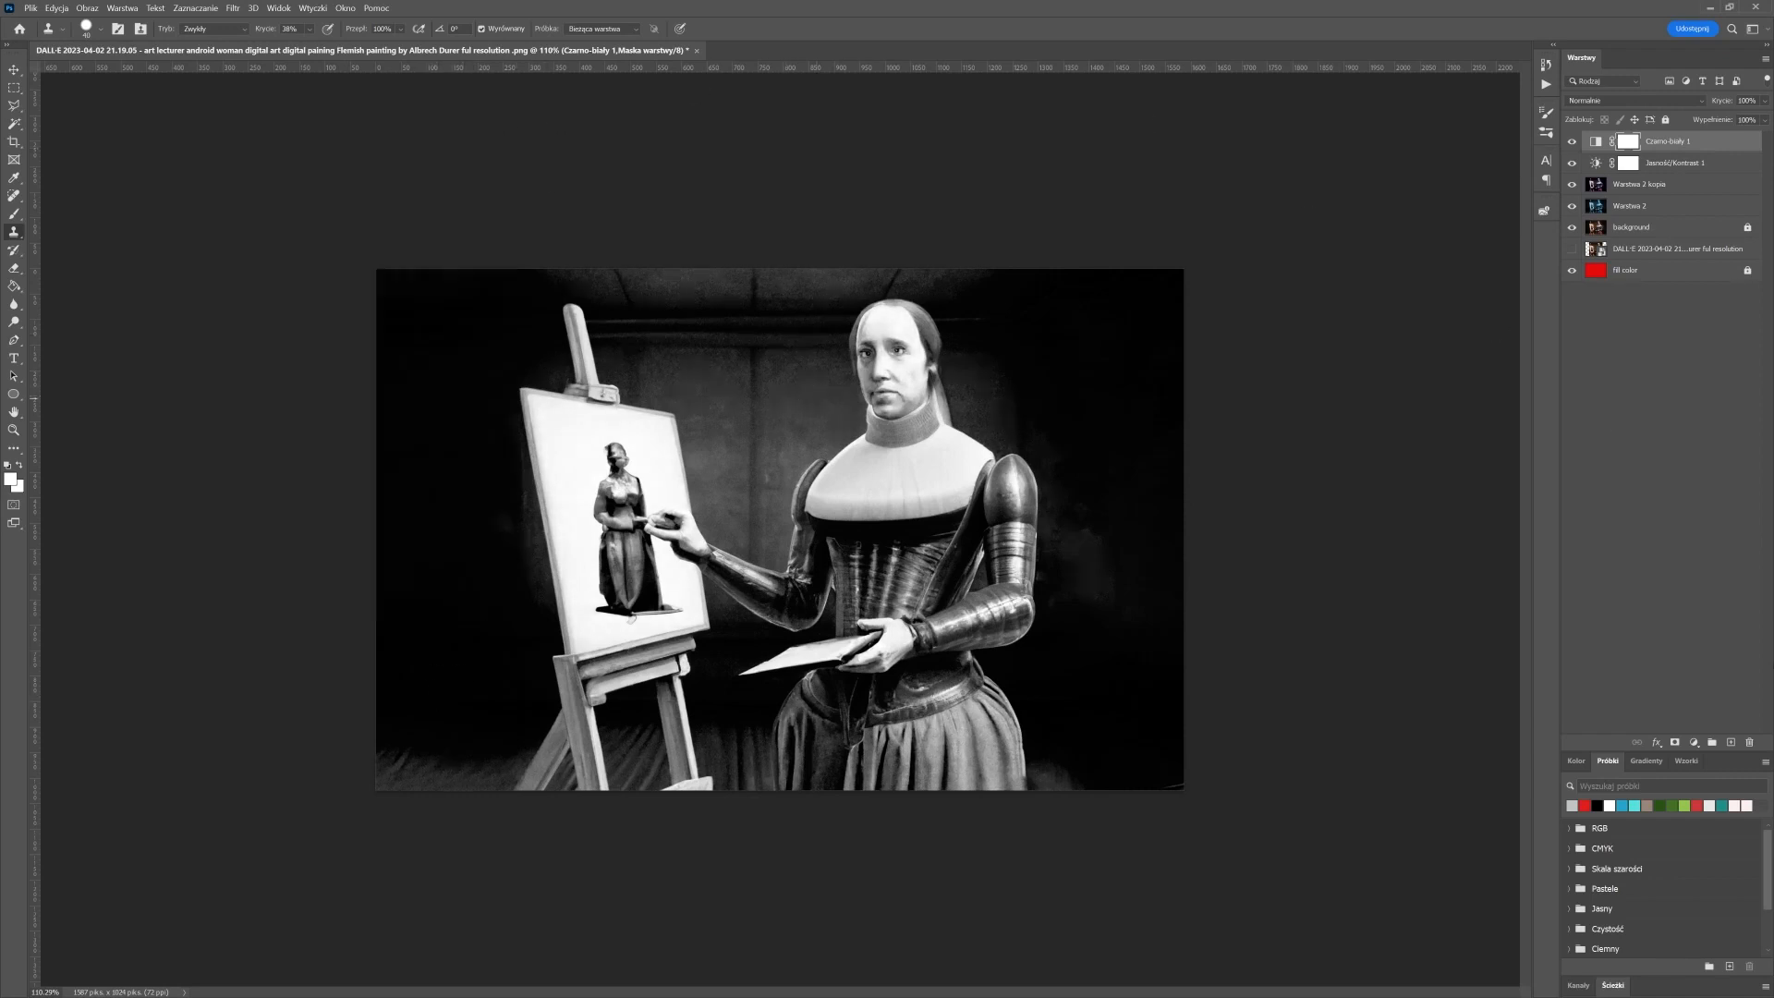
Try an Invert adjustment layer above the black-and-white adjustment and undo it
left_click(1696, 744)
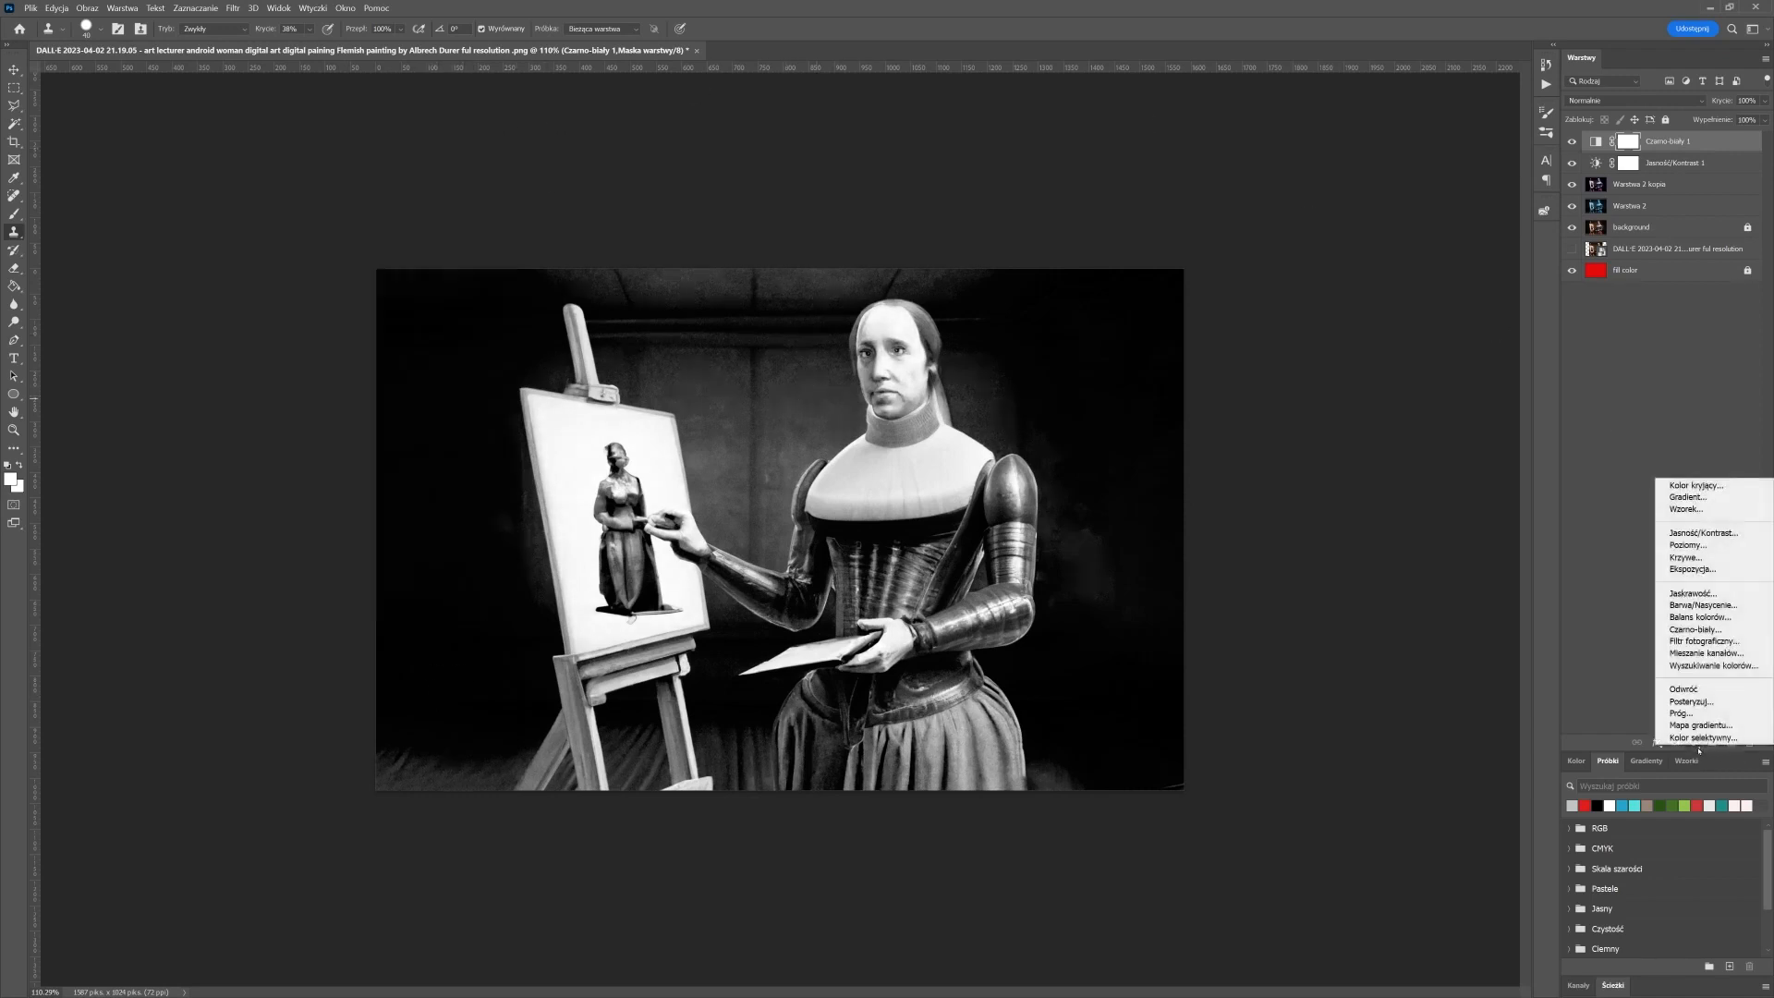
left_click(1714, 687)
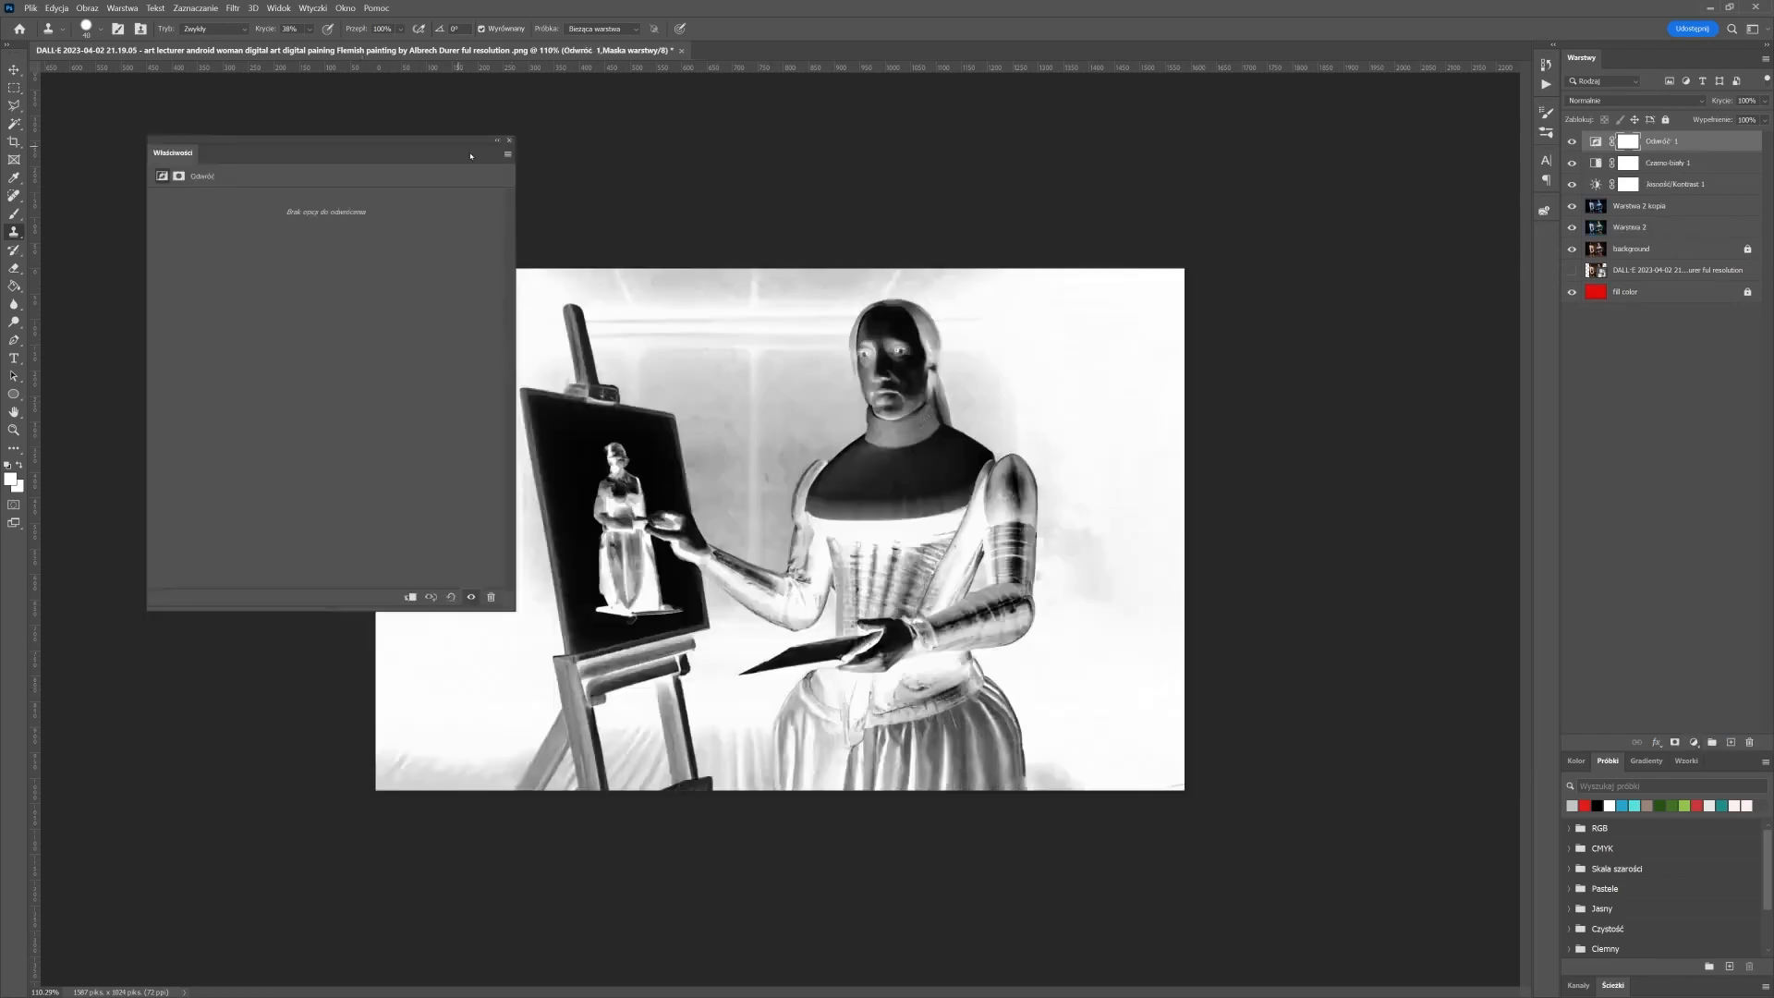
left_click(509, 141)
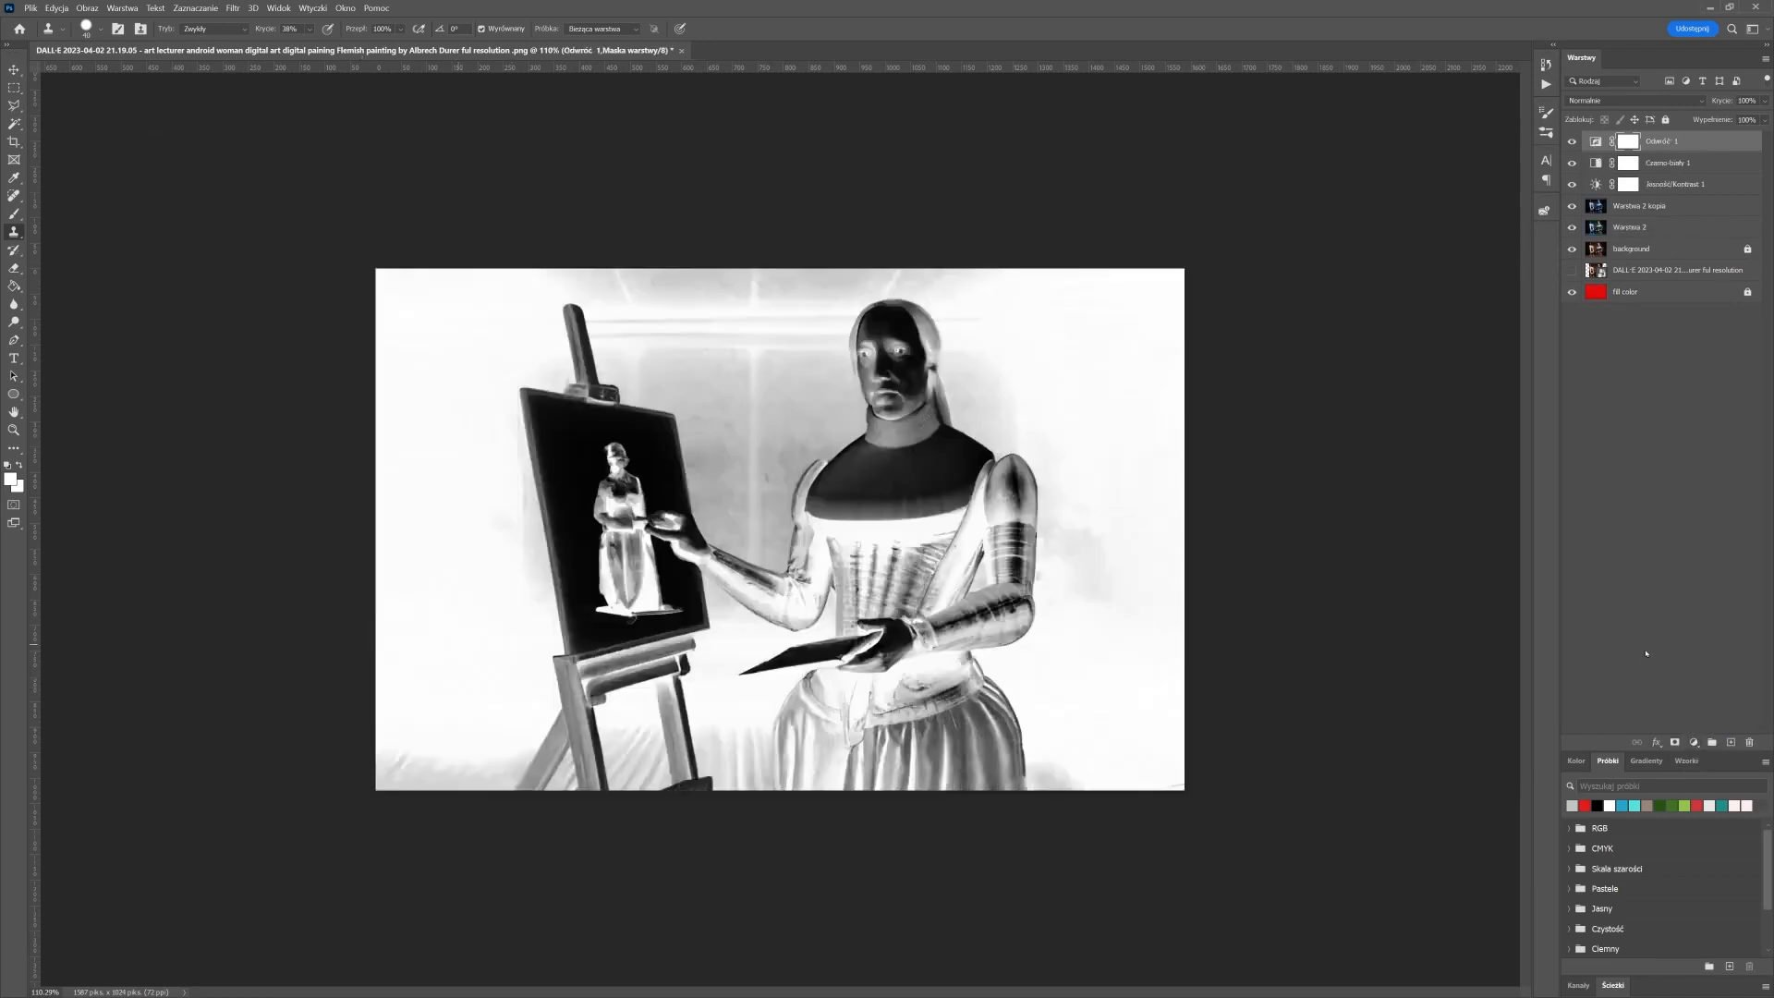
key("ctrl+z")
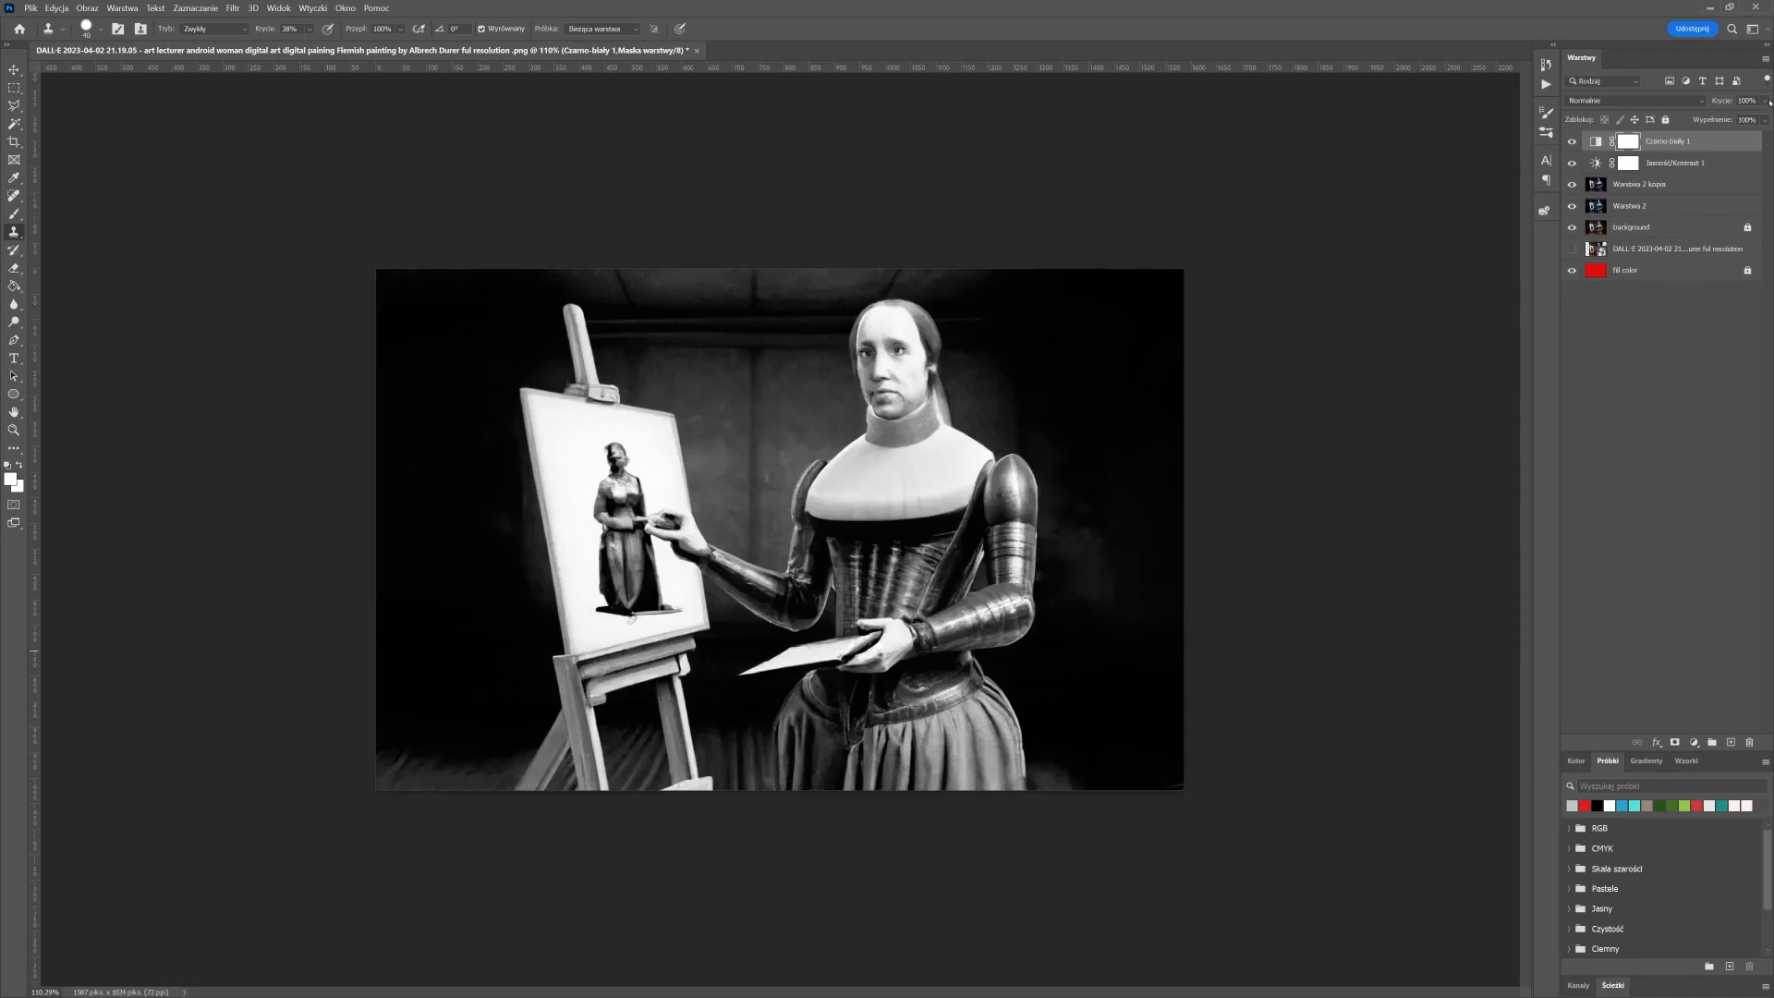
Lower the Black & White adjustment layer's opacity to 41%, keeping that layer selected
left_click(1765, 101)
left_click_drag(1765, 117, 1733, 118)
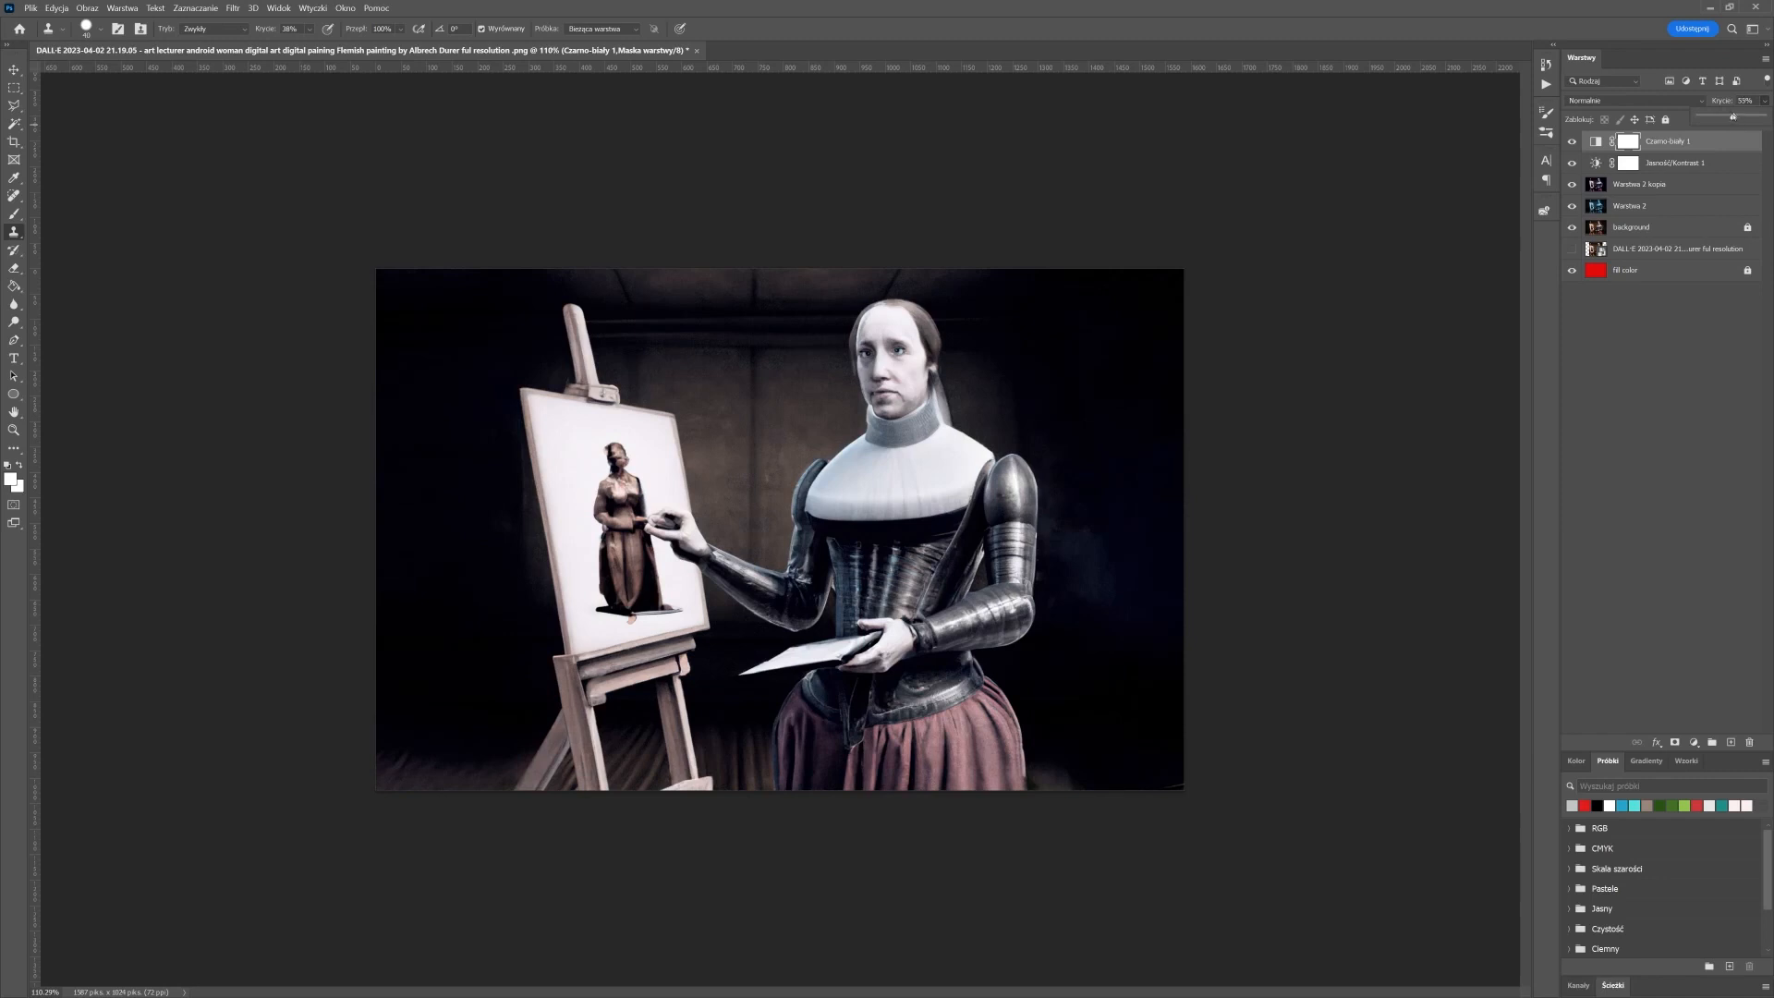
left_click_drag(1733, 117, 1726, 117)
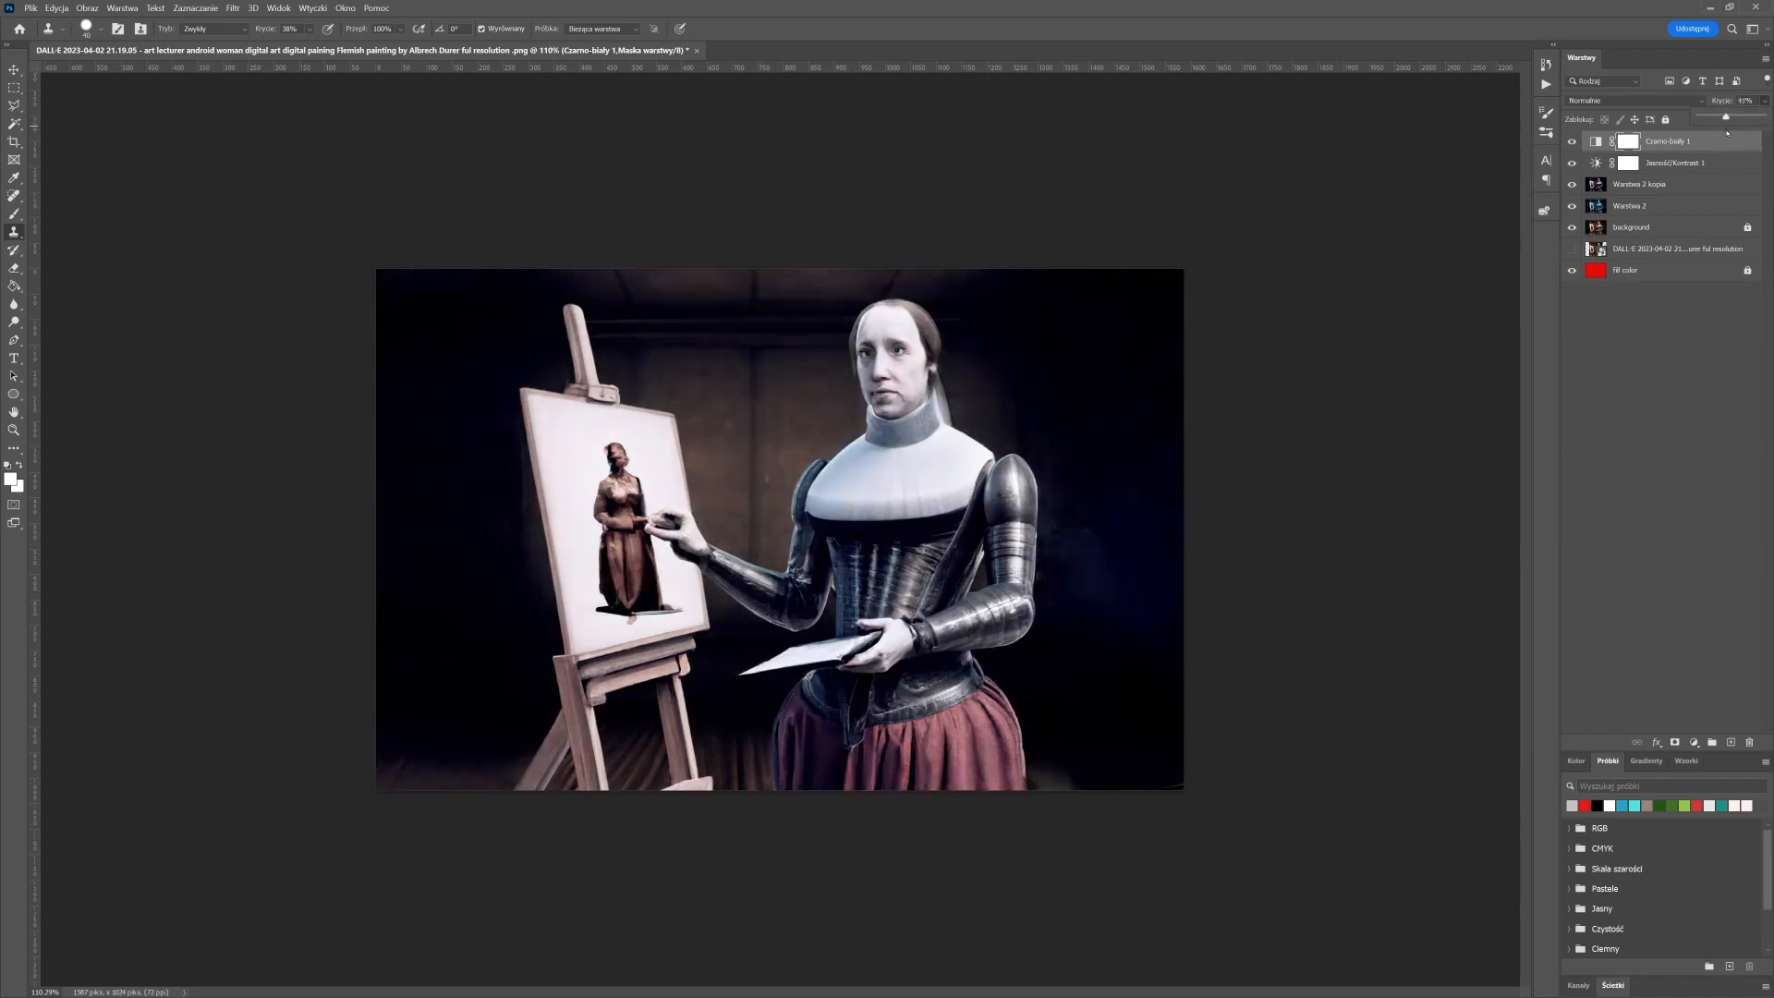
left_click(1703, 166)
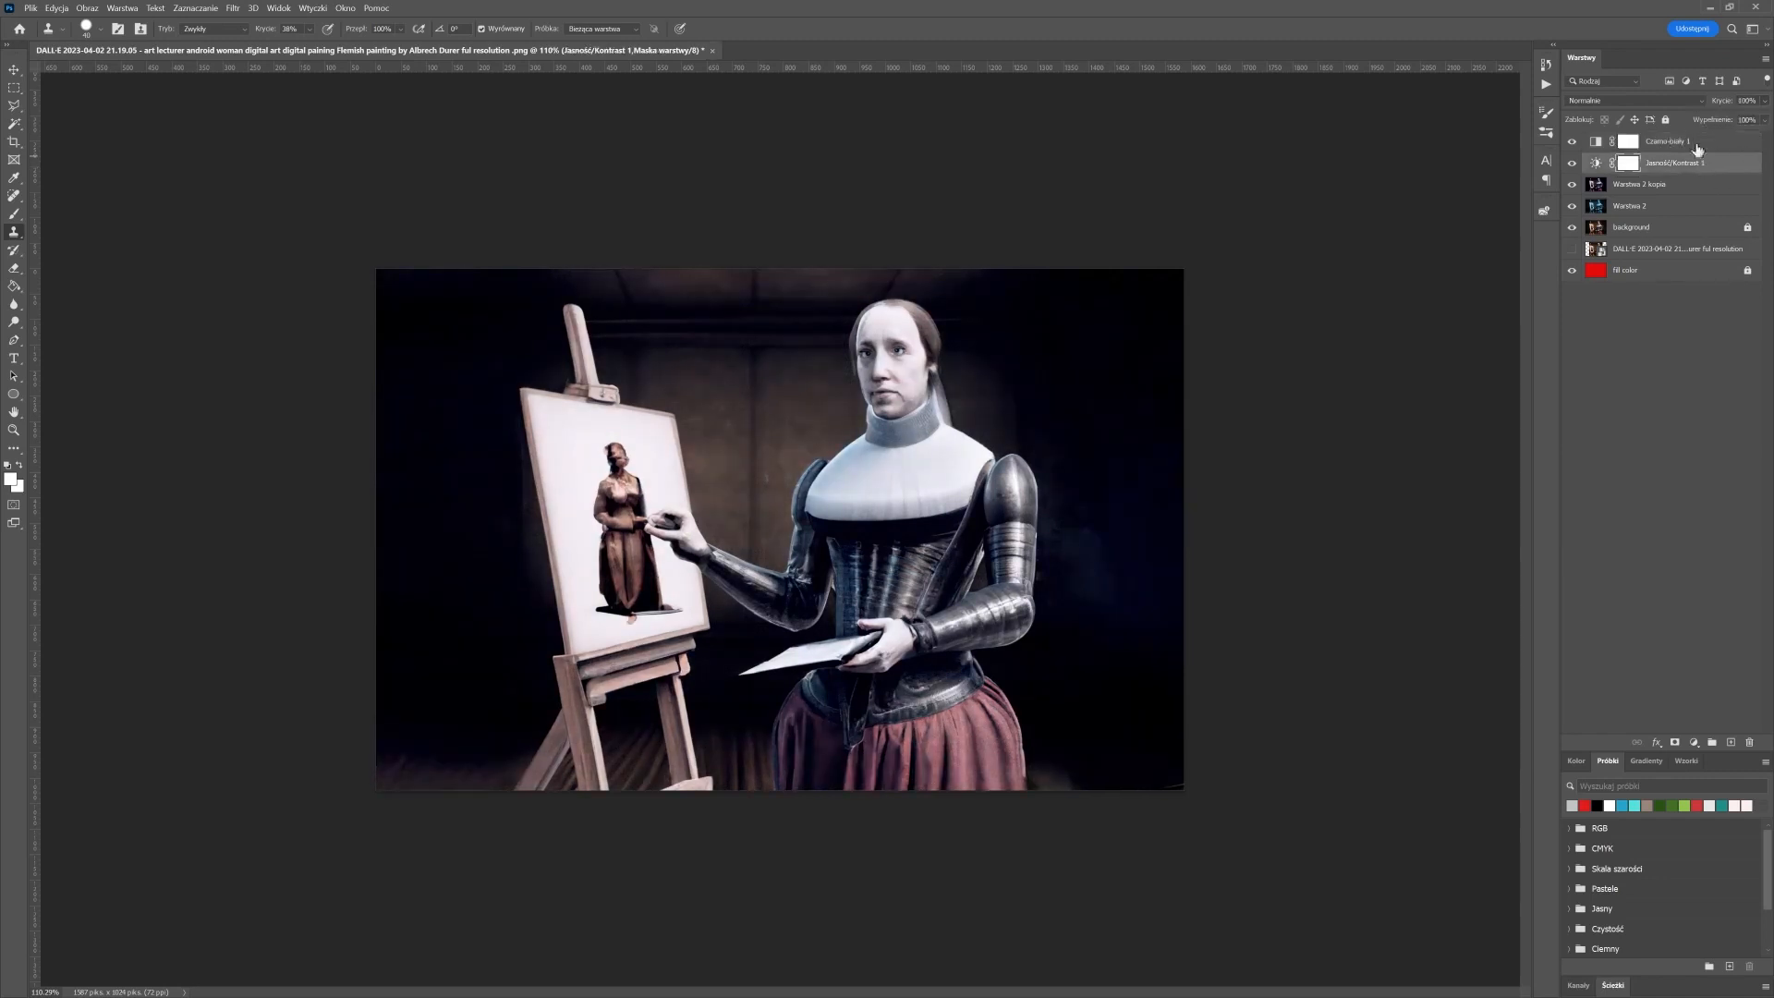
left_click(1663, 141)
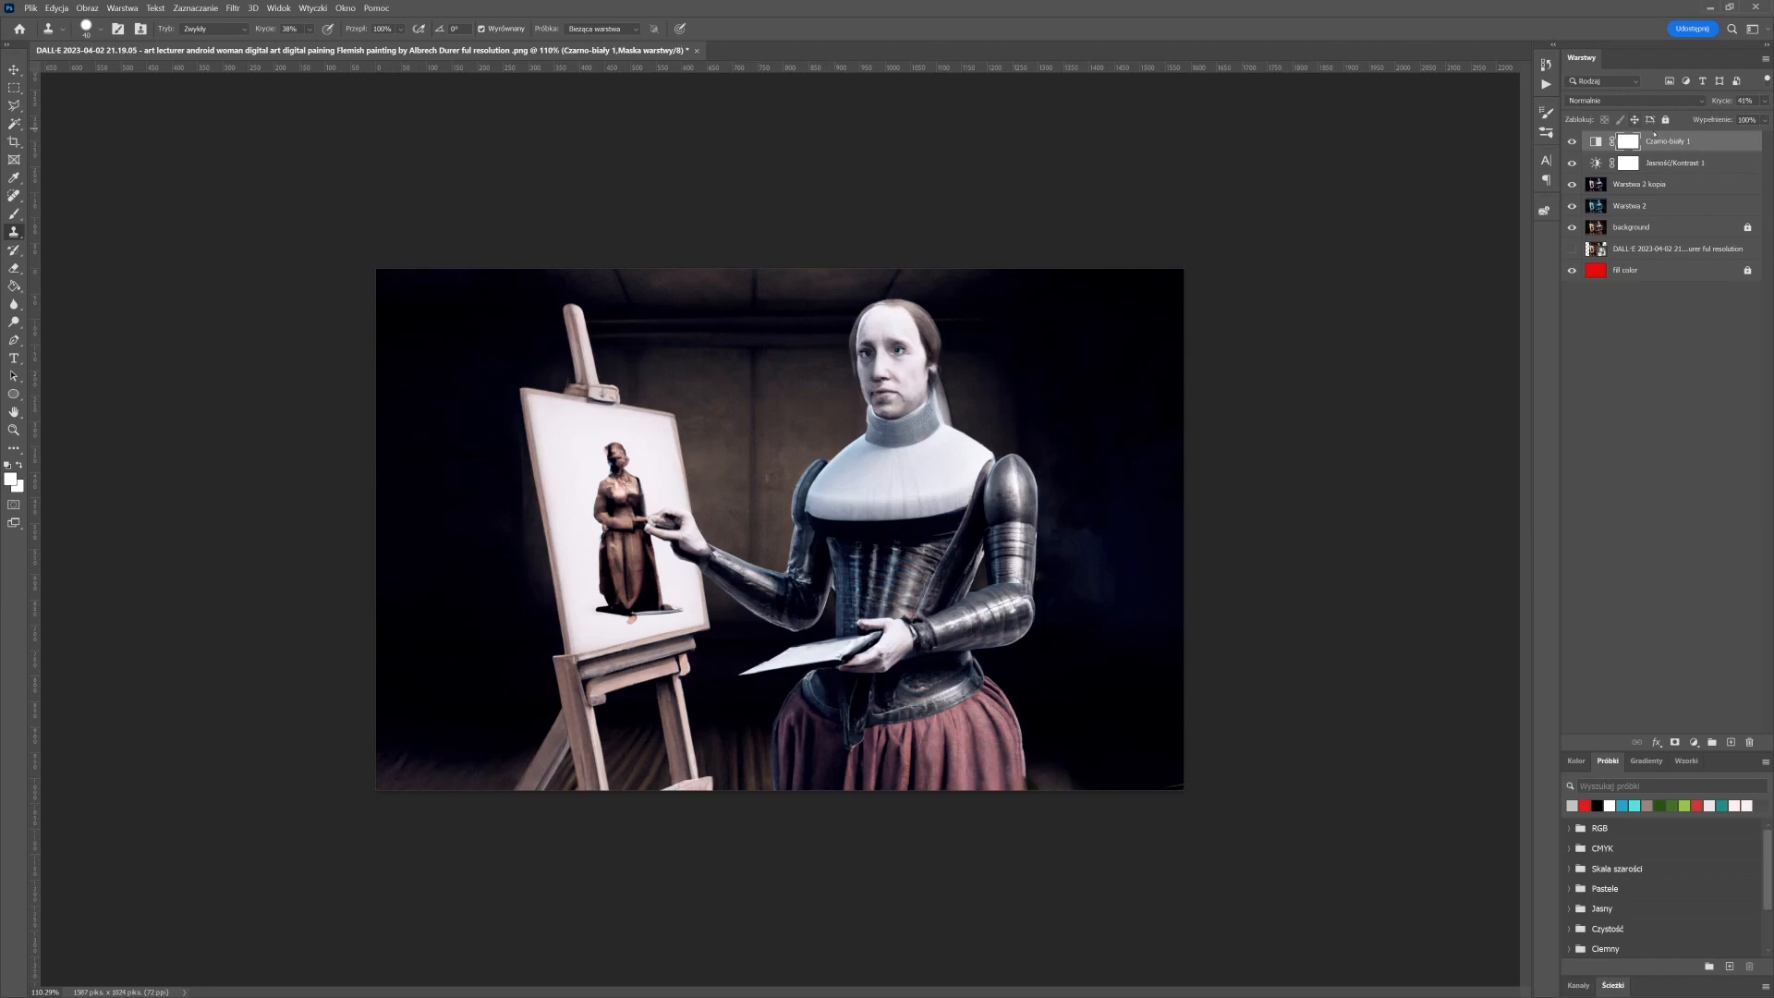
Set the Black & White layer's blend mode to Soft Light, readjusting its opacity, and compare the picture with and without the Brightness/Contrast layer
left_click(1696, 103)
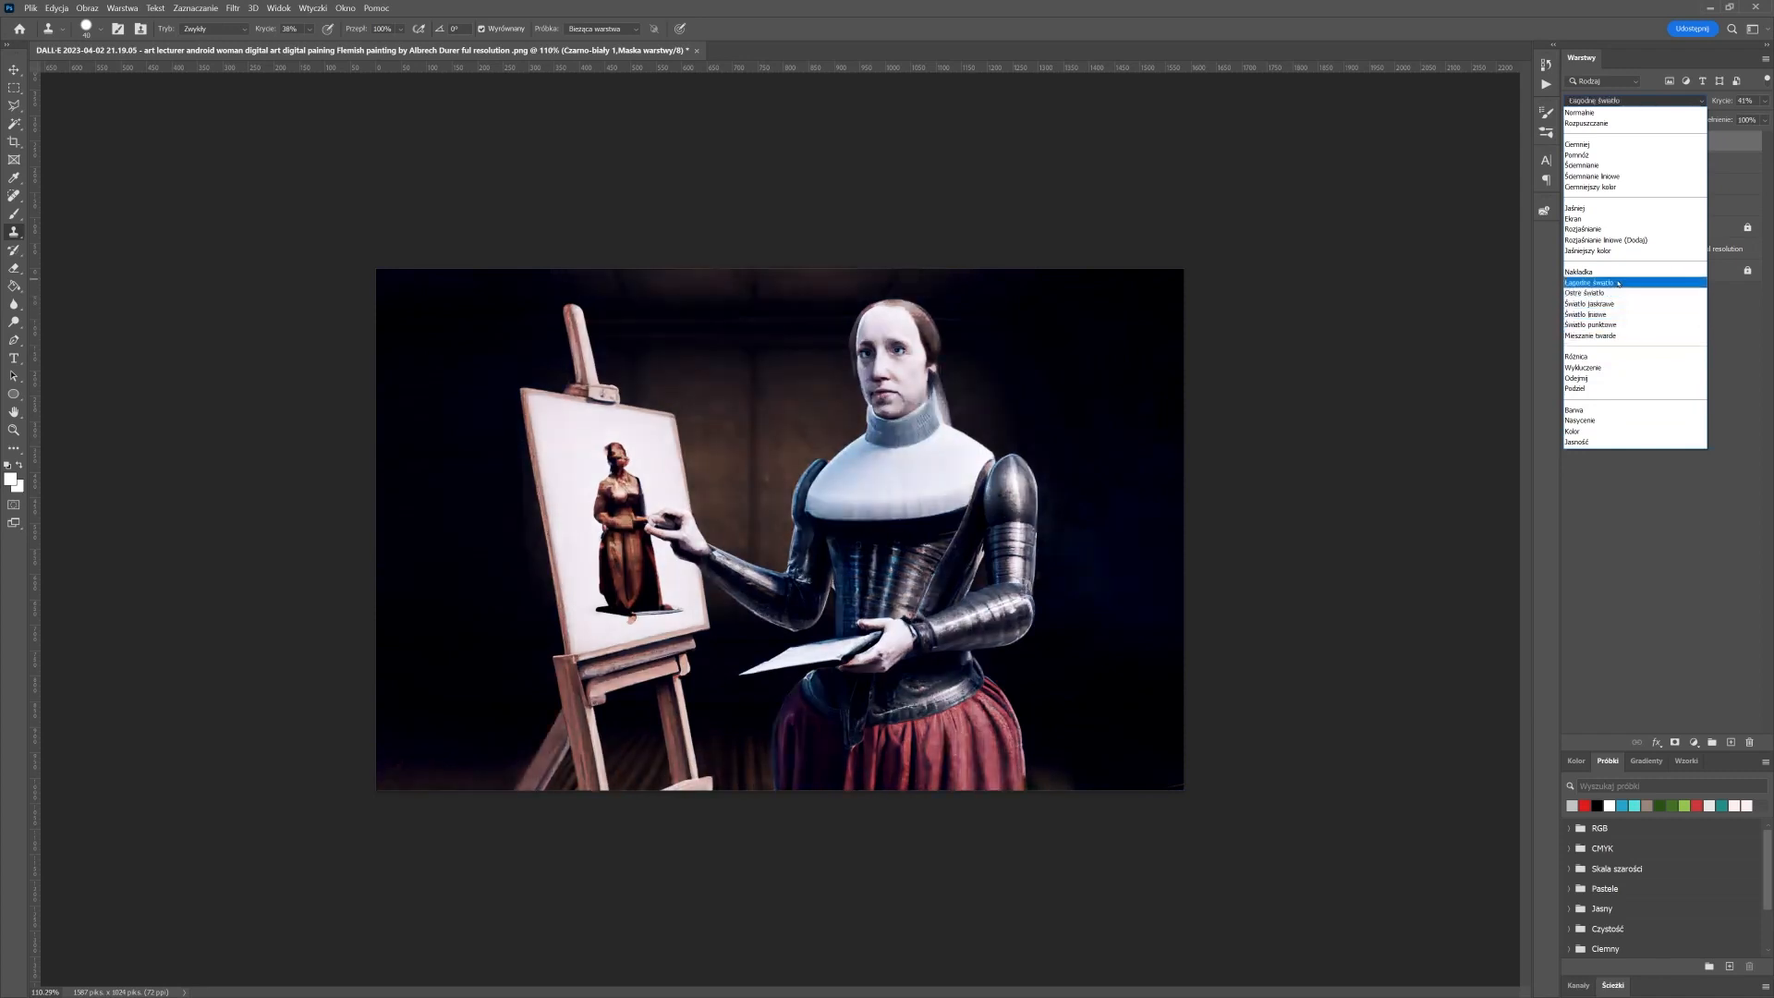
left_click(1617, 282)
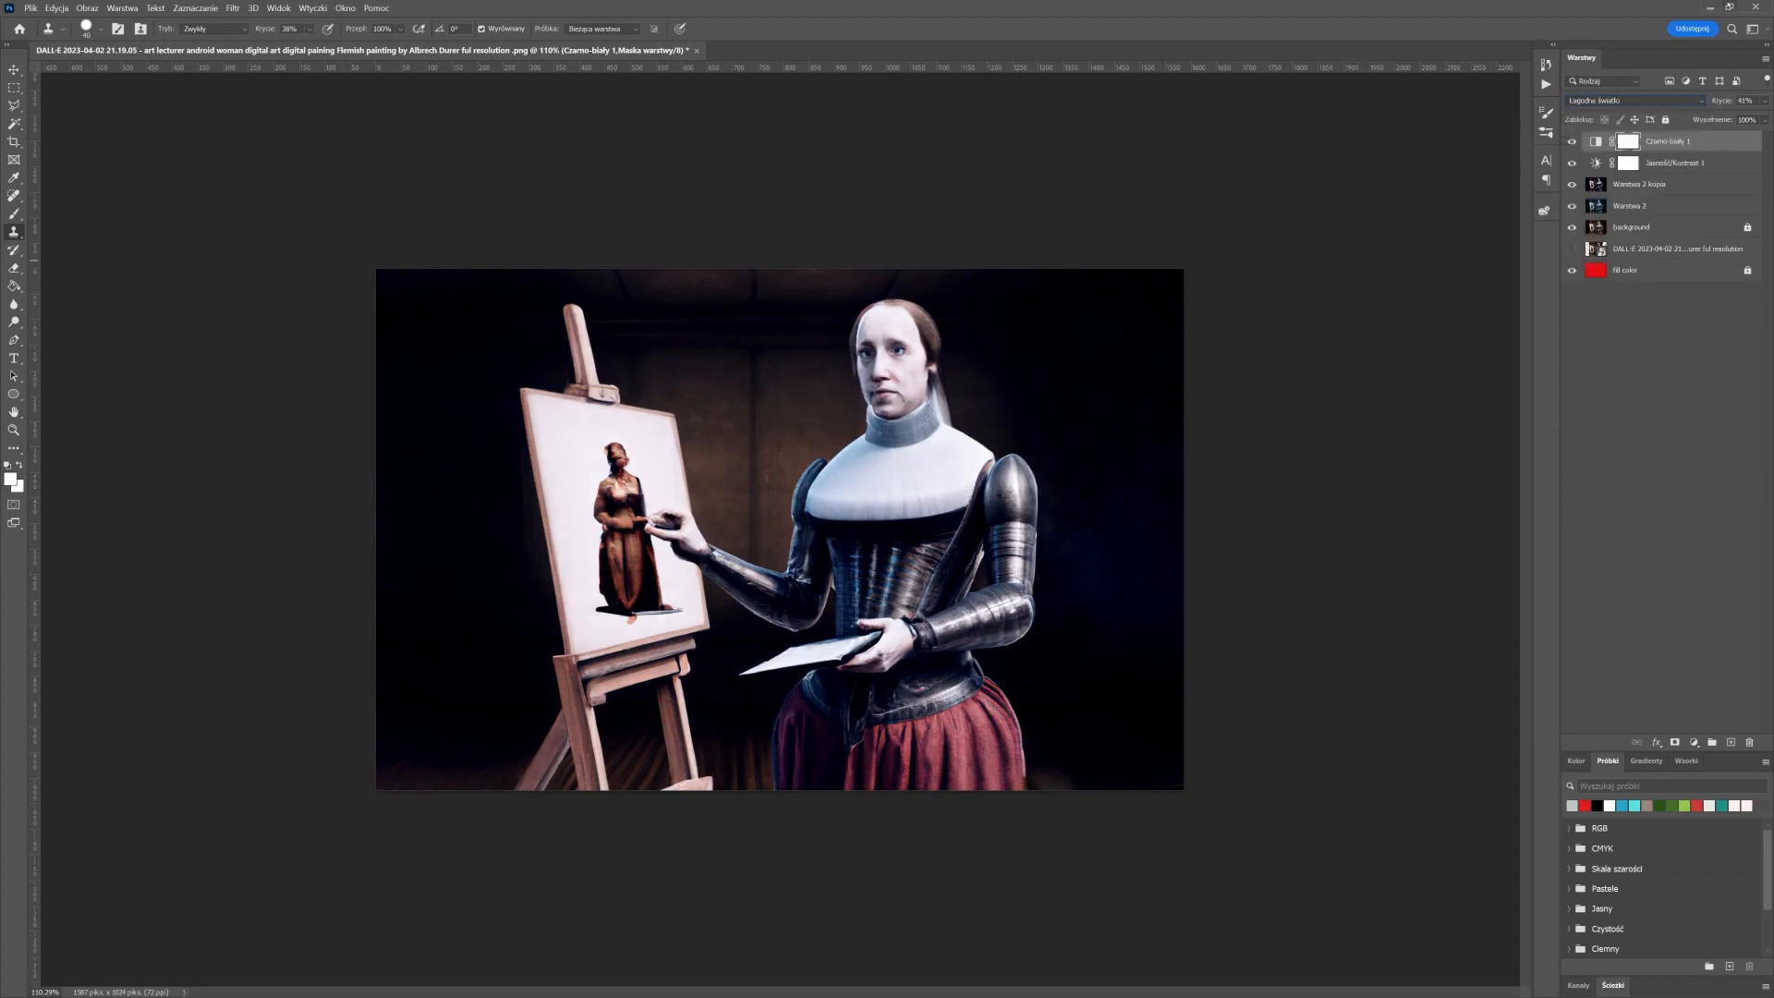
left_click(1765, 101)
left_click_drag(1755, 118, 1748, 119)
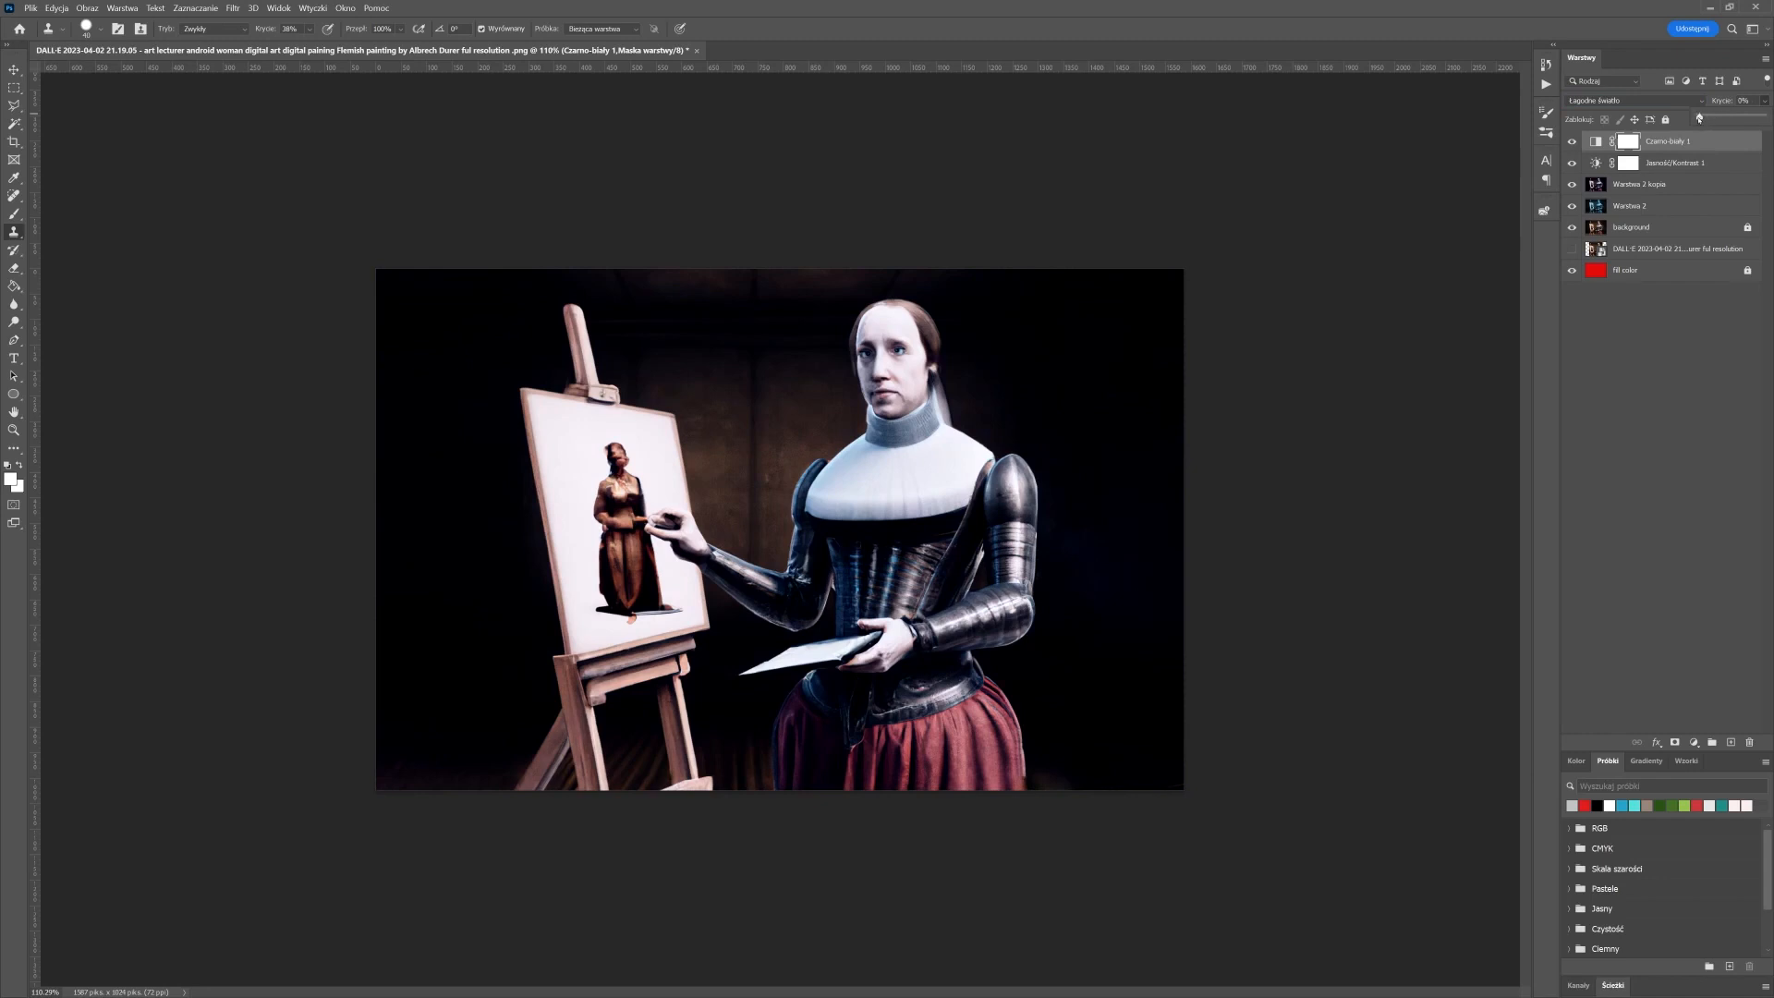
left_click(1571, 165)
left_click(1572, 164)
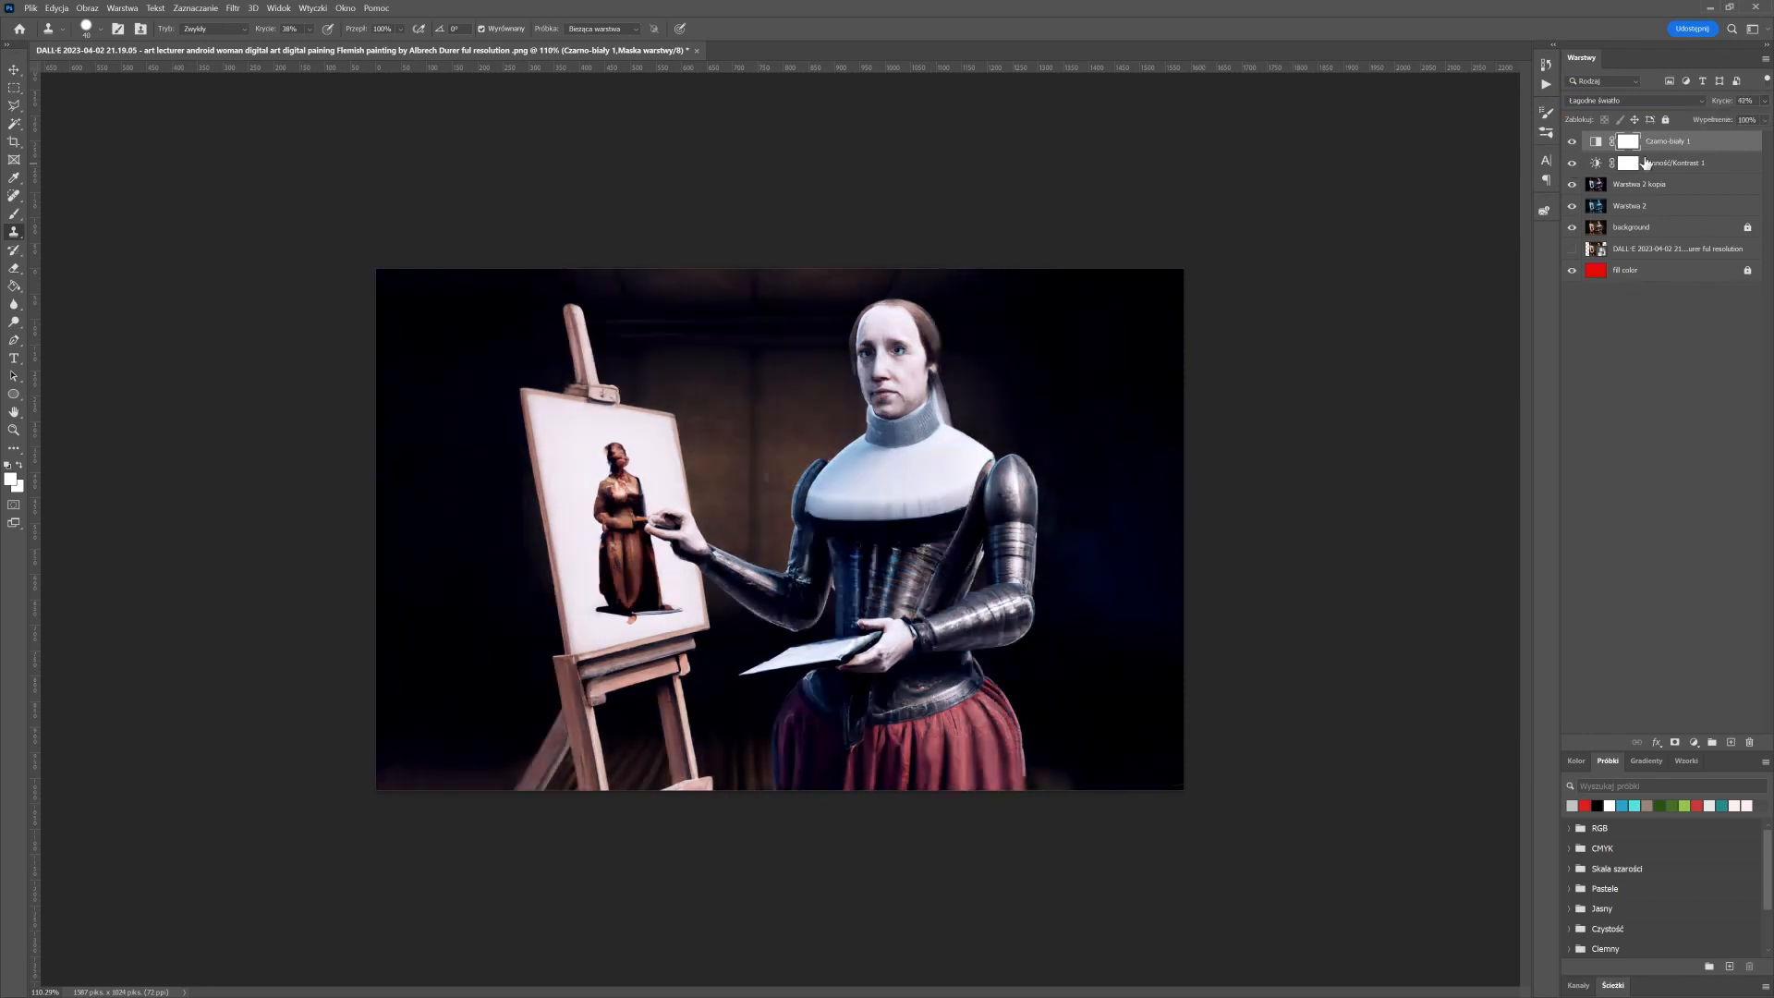
Add an Exposure adjustment layer above the Brightness/Contrast layer, raising exposure above +1 and slightly reducing the offset and gamma
left_click(1686, 168)
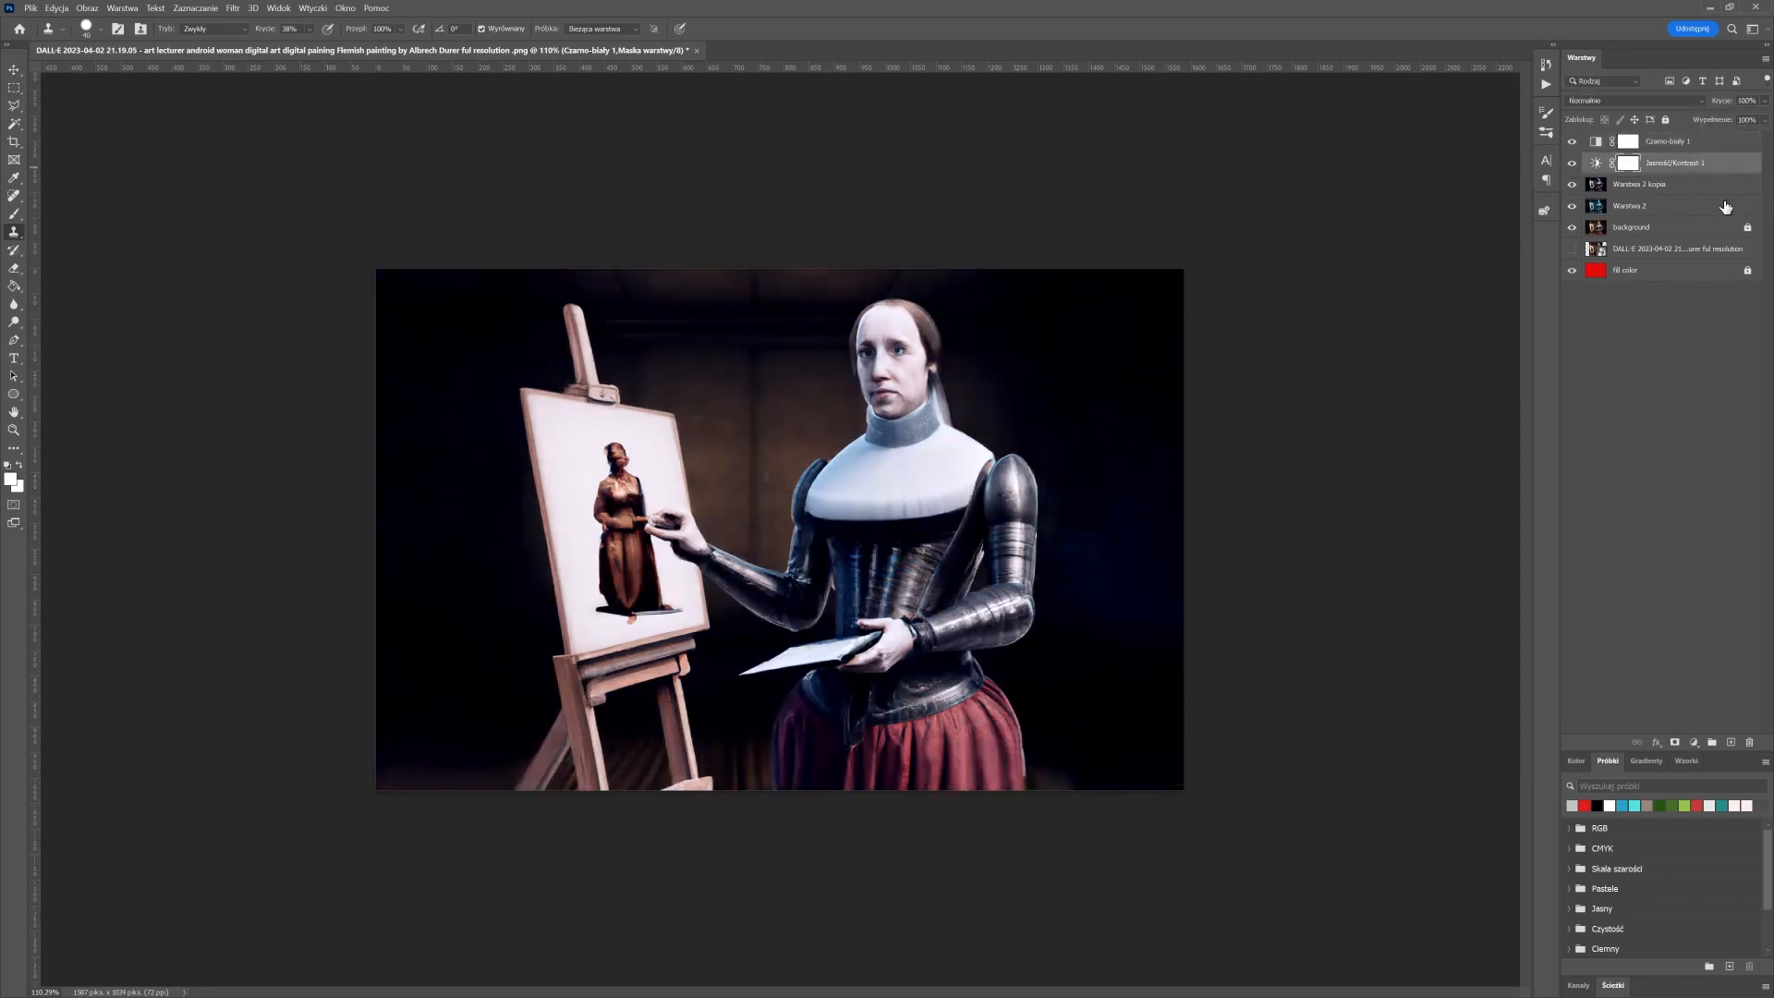
left_click(1692, 742)
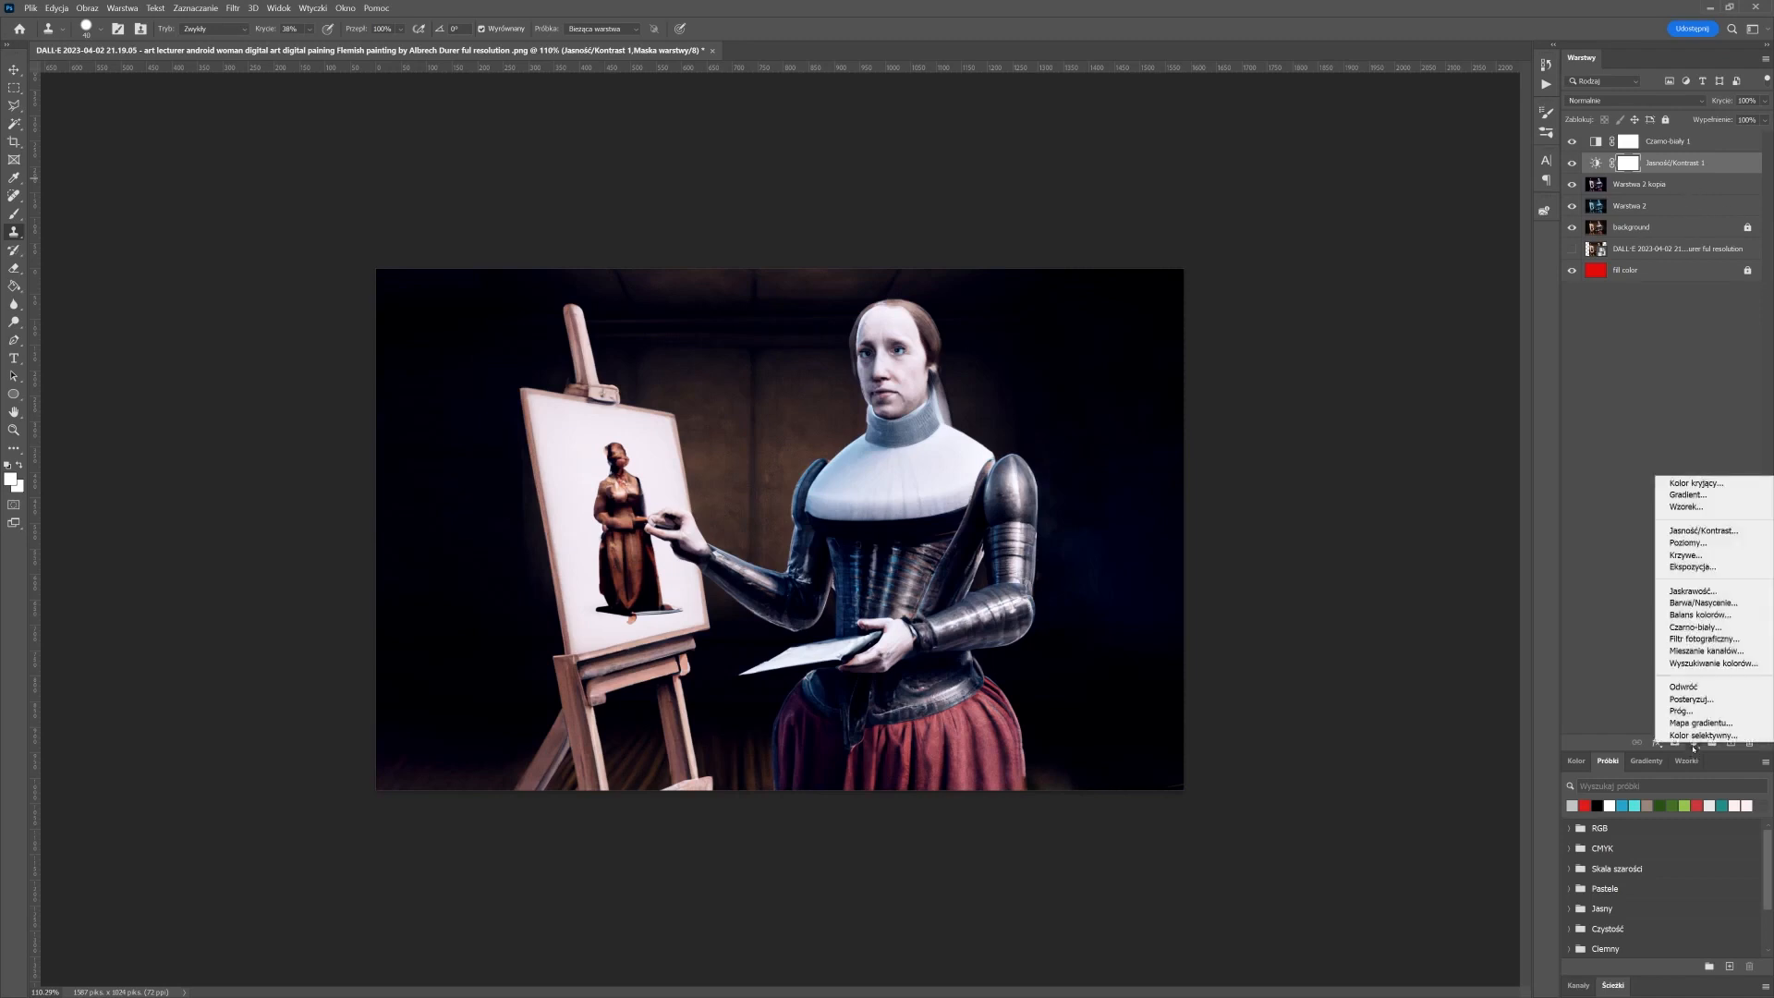
left_click(1749, 566)
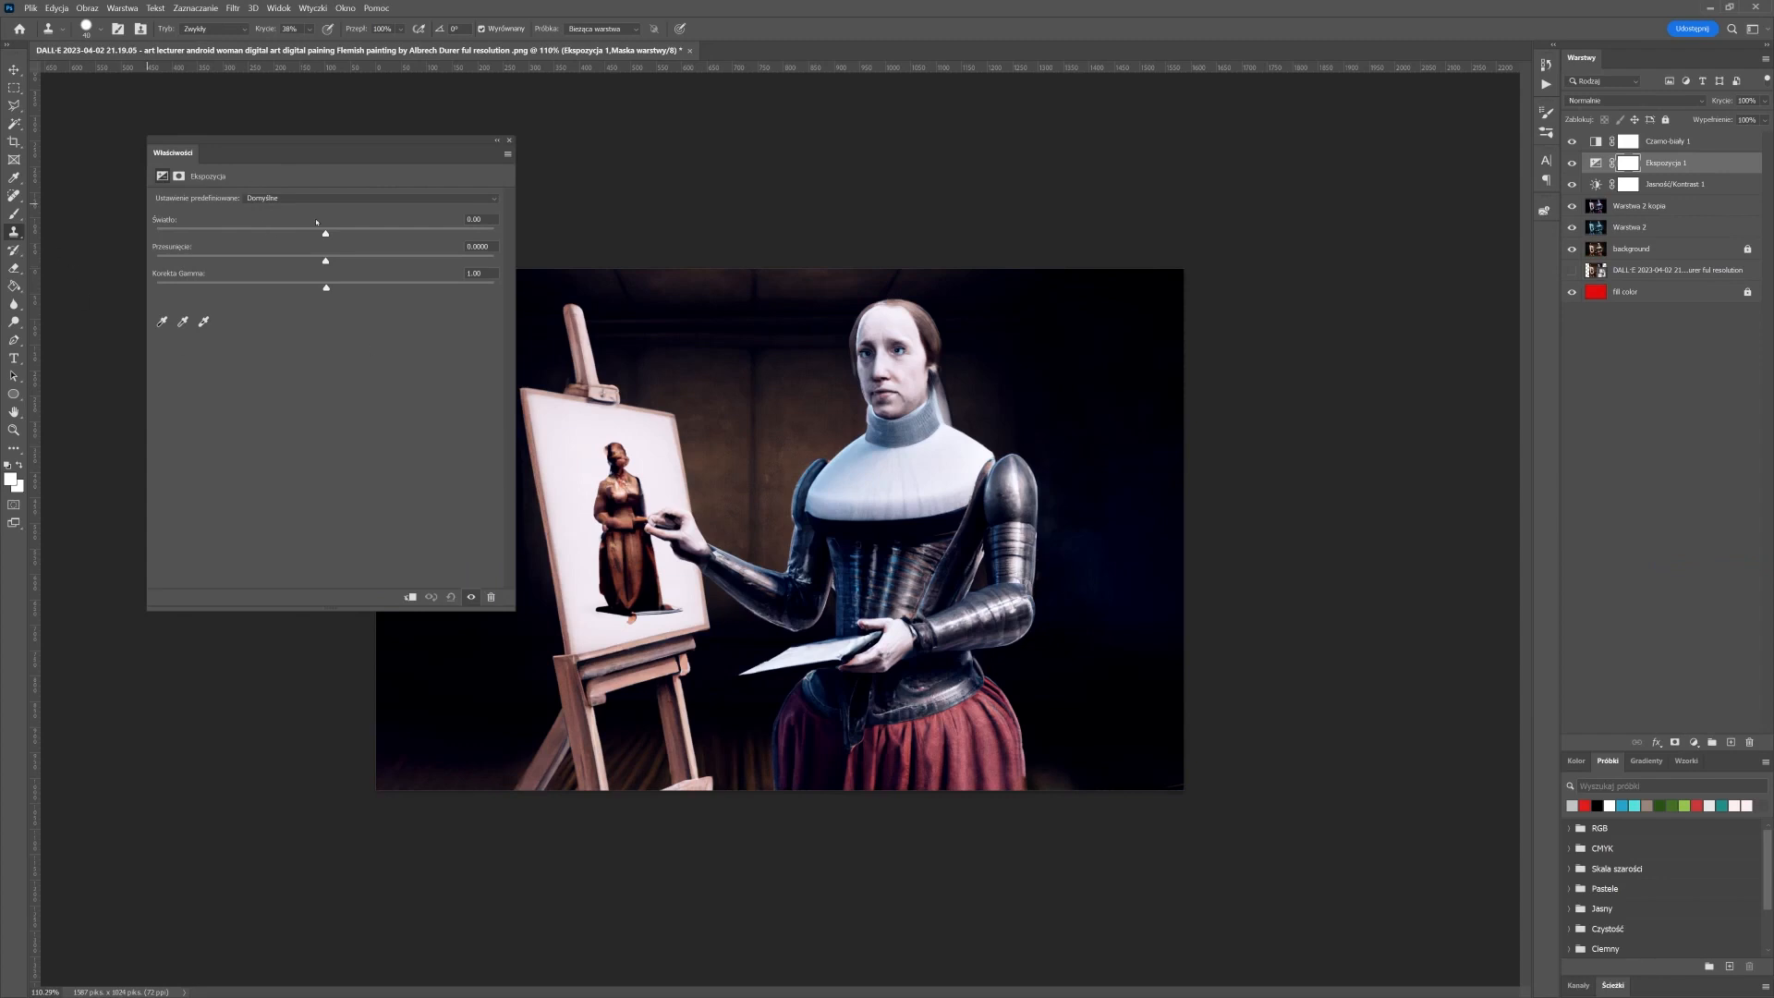
mouse_move(325, 232)
left_mouse_down()
mouse_move(370, 233)
mouse_move(322, 261)
mouse_move(322, 288)
mouse_move(355, 233)
left_mouse_up()
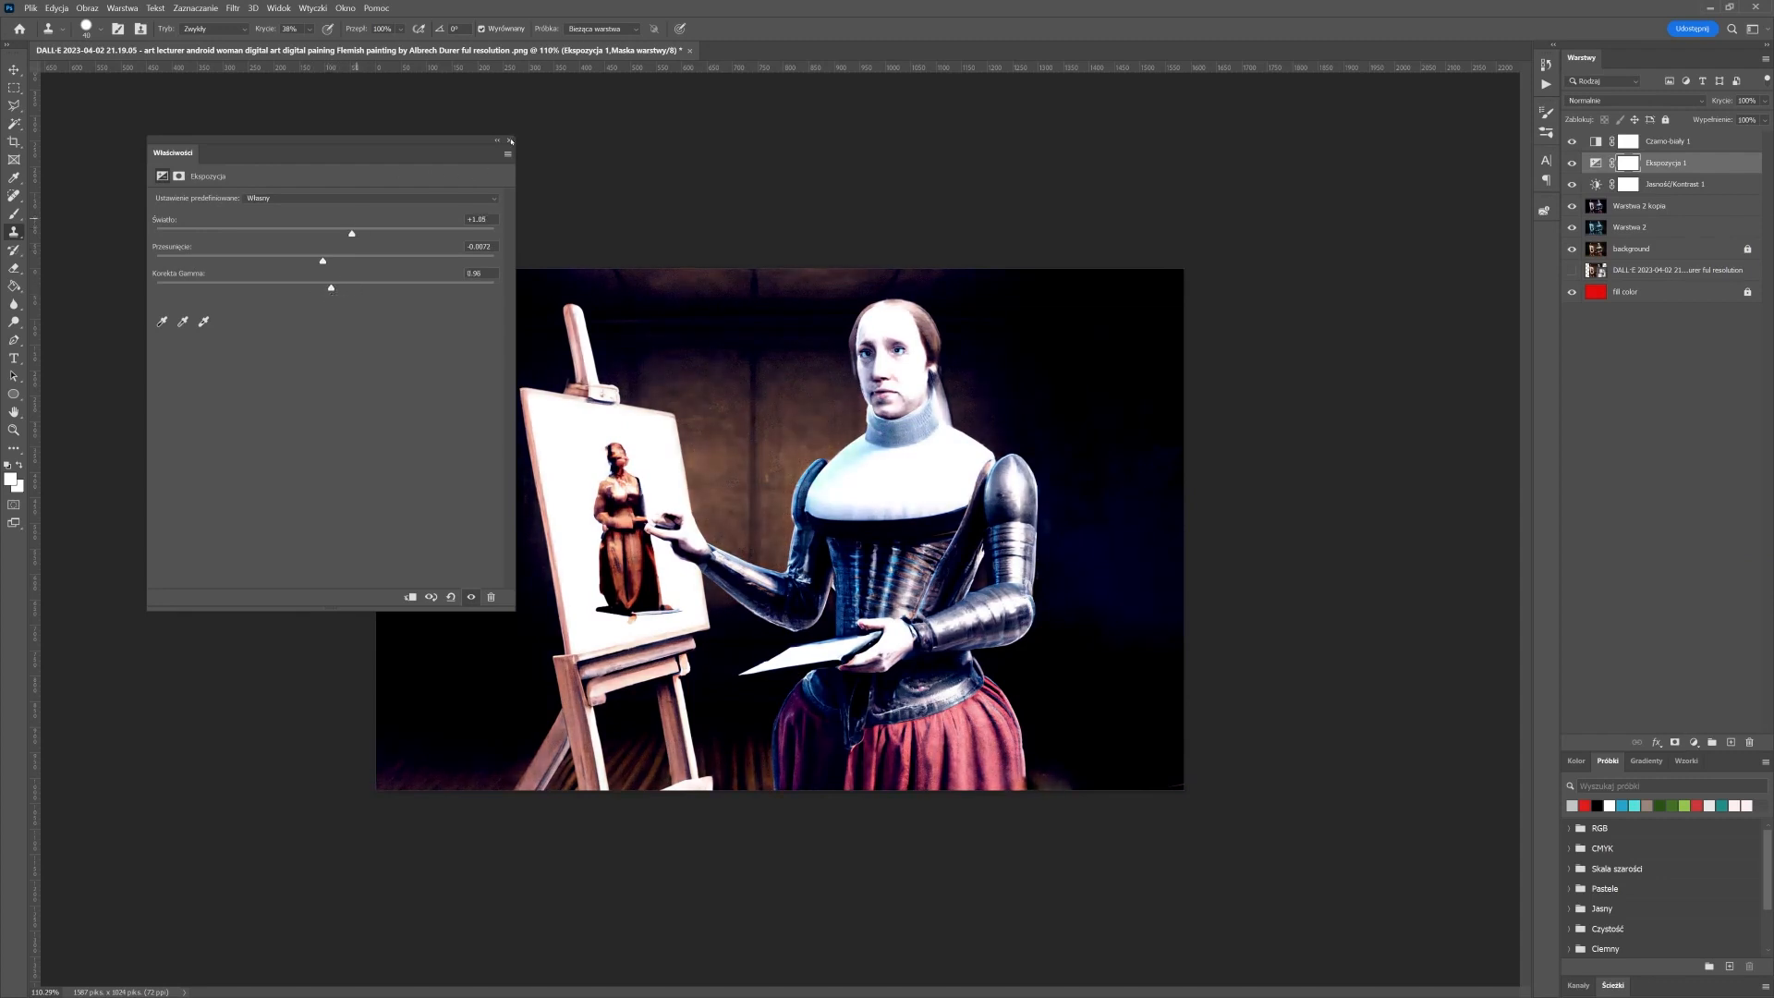
left_click(509, 141)
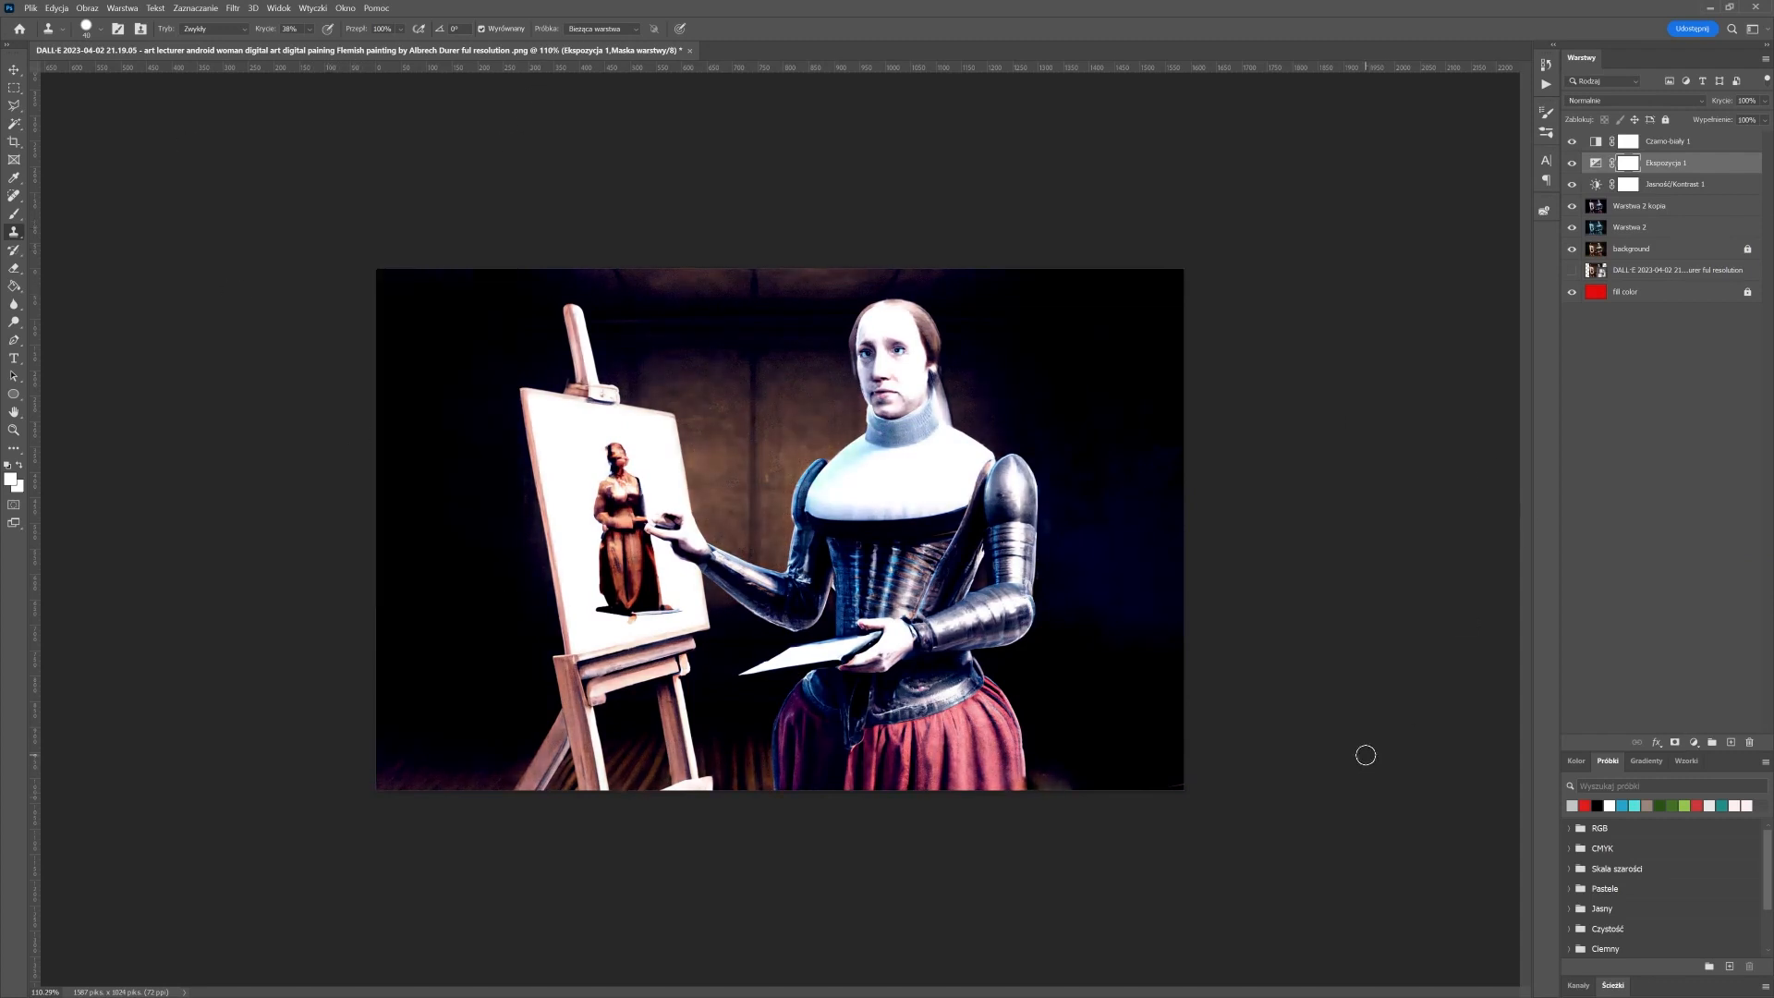
Remove the background from the Warstwa 2 kopia layer with the Properties quick action and collapse the properties
left_click(1669, 211)
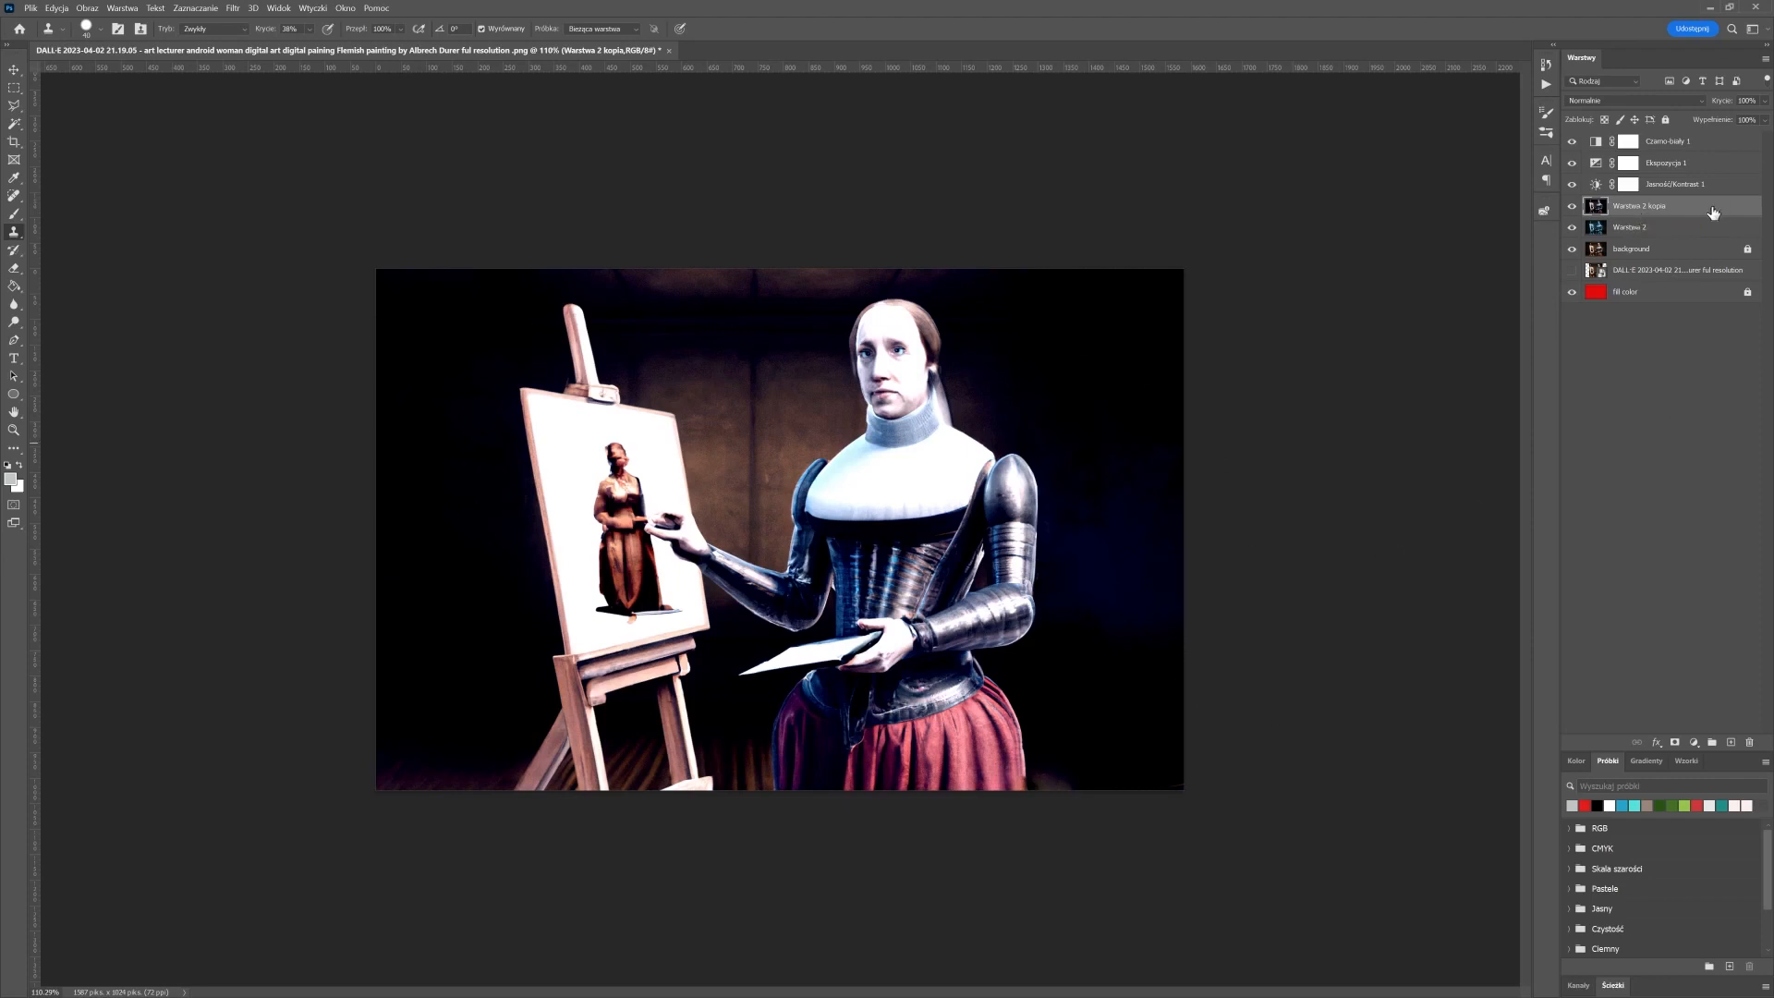
left_click(342, 9)
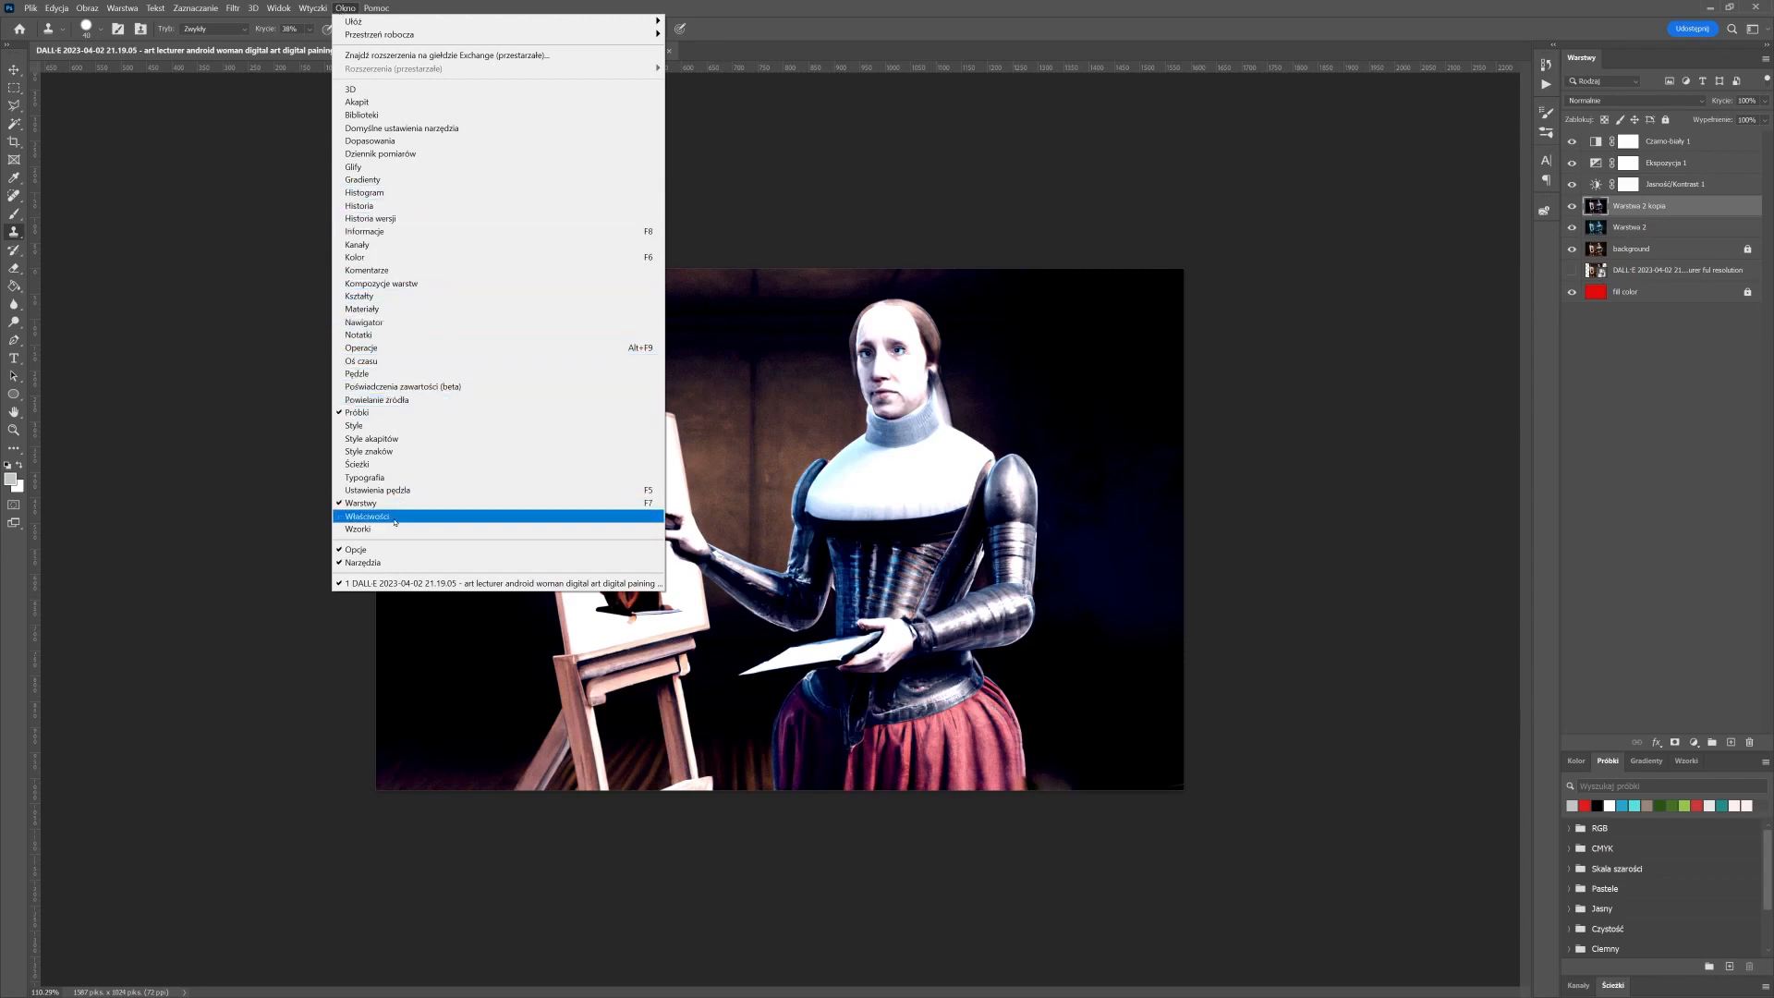
left_click(397, 515)
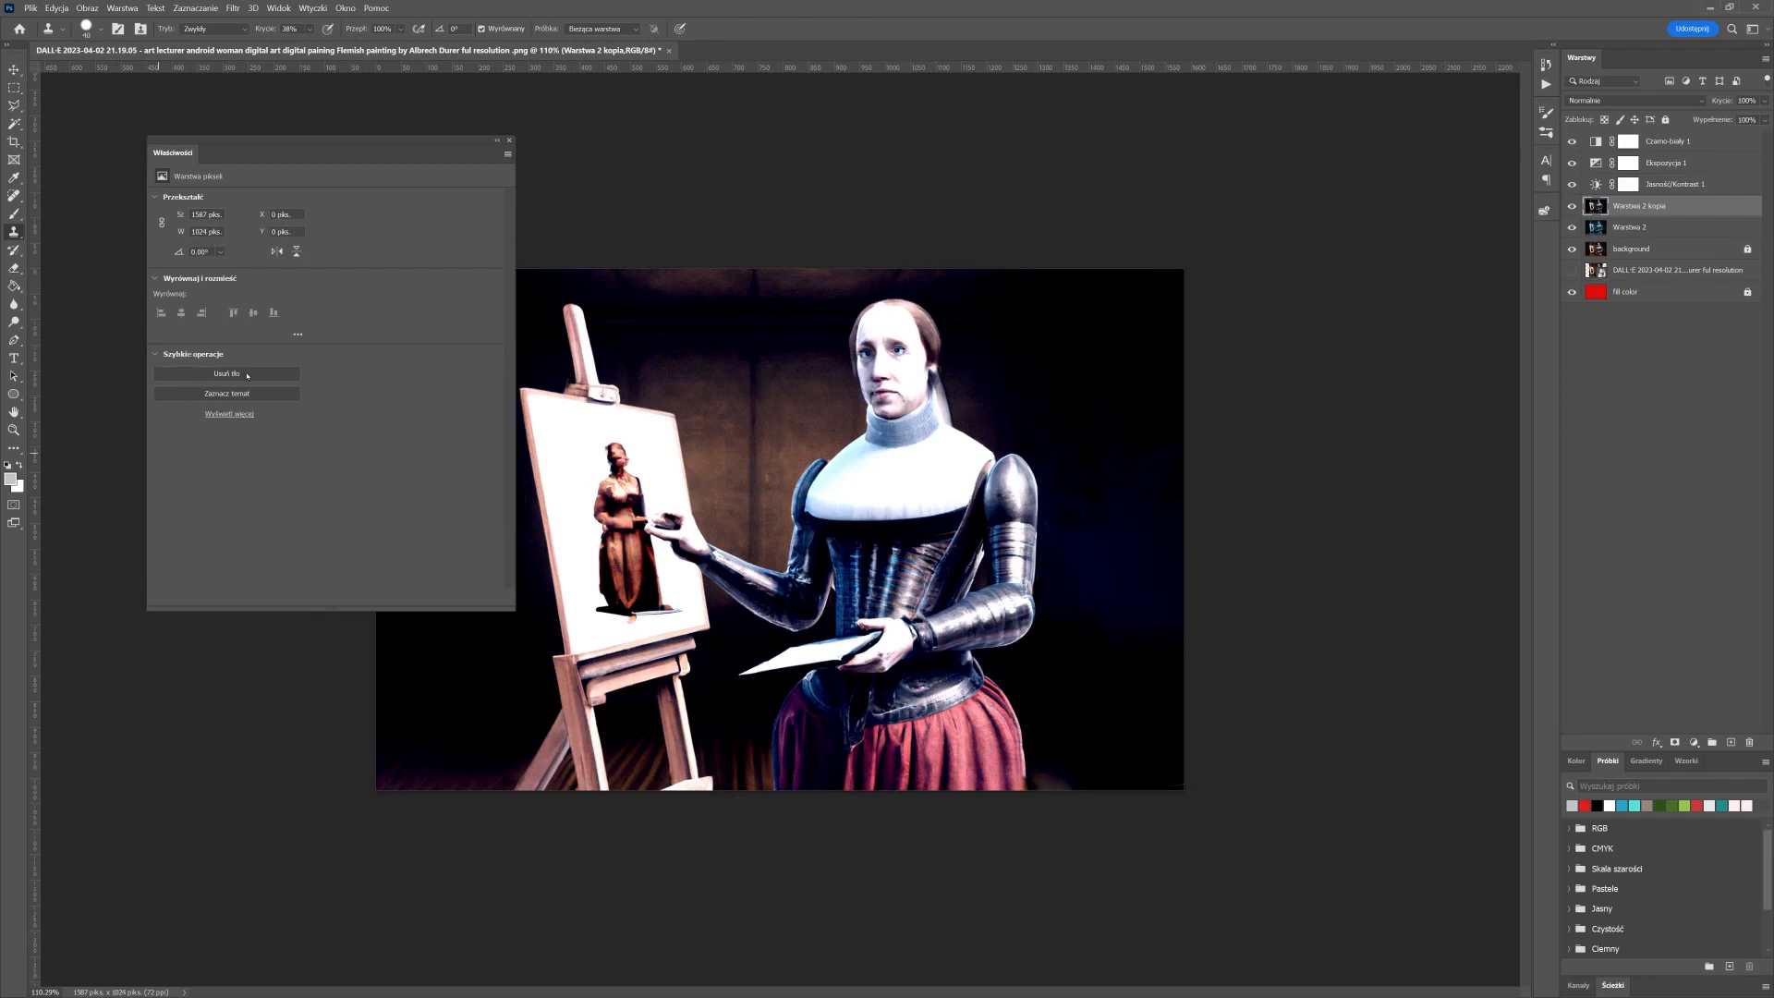
left_click(245, 374)
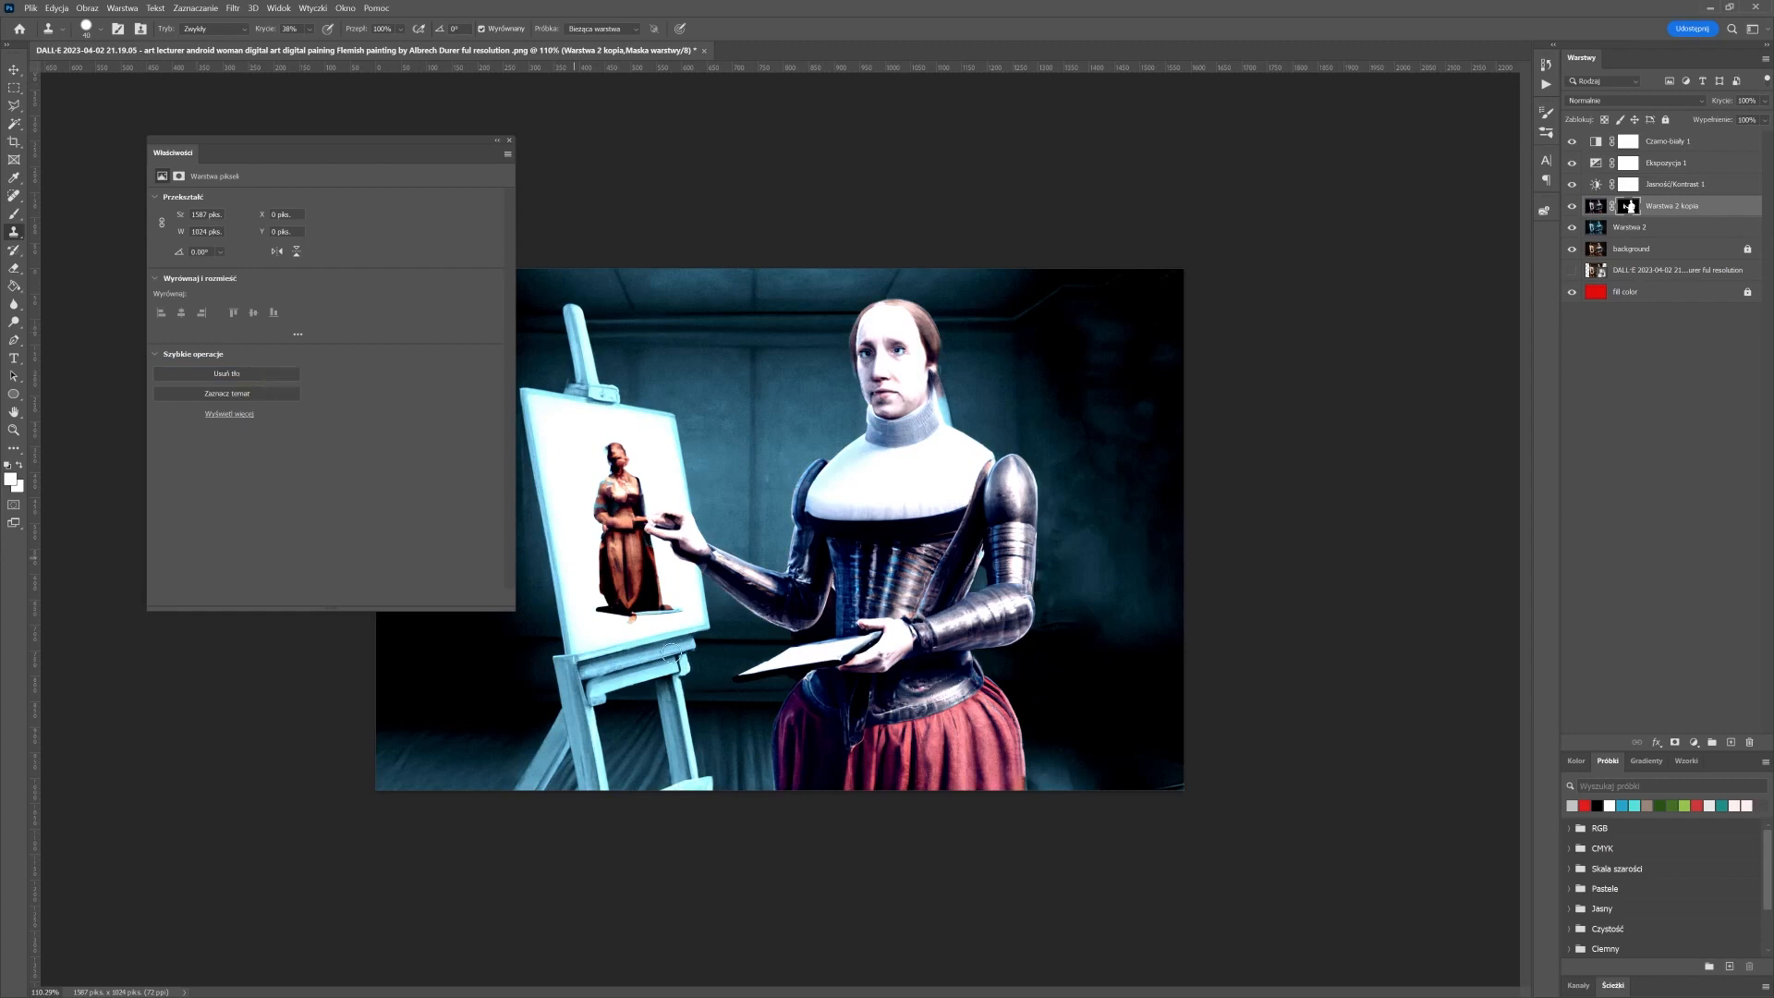
left_click(497, 141)
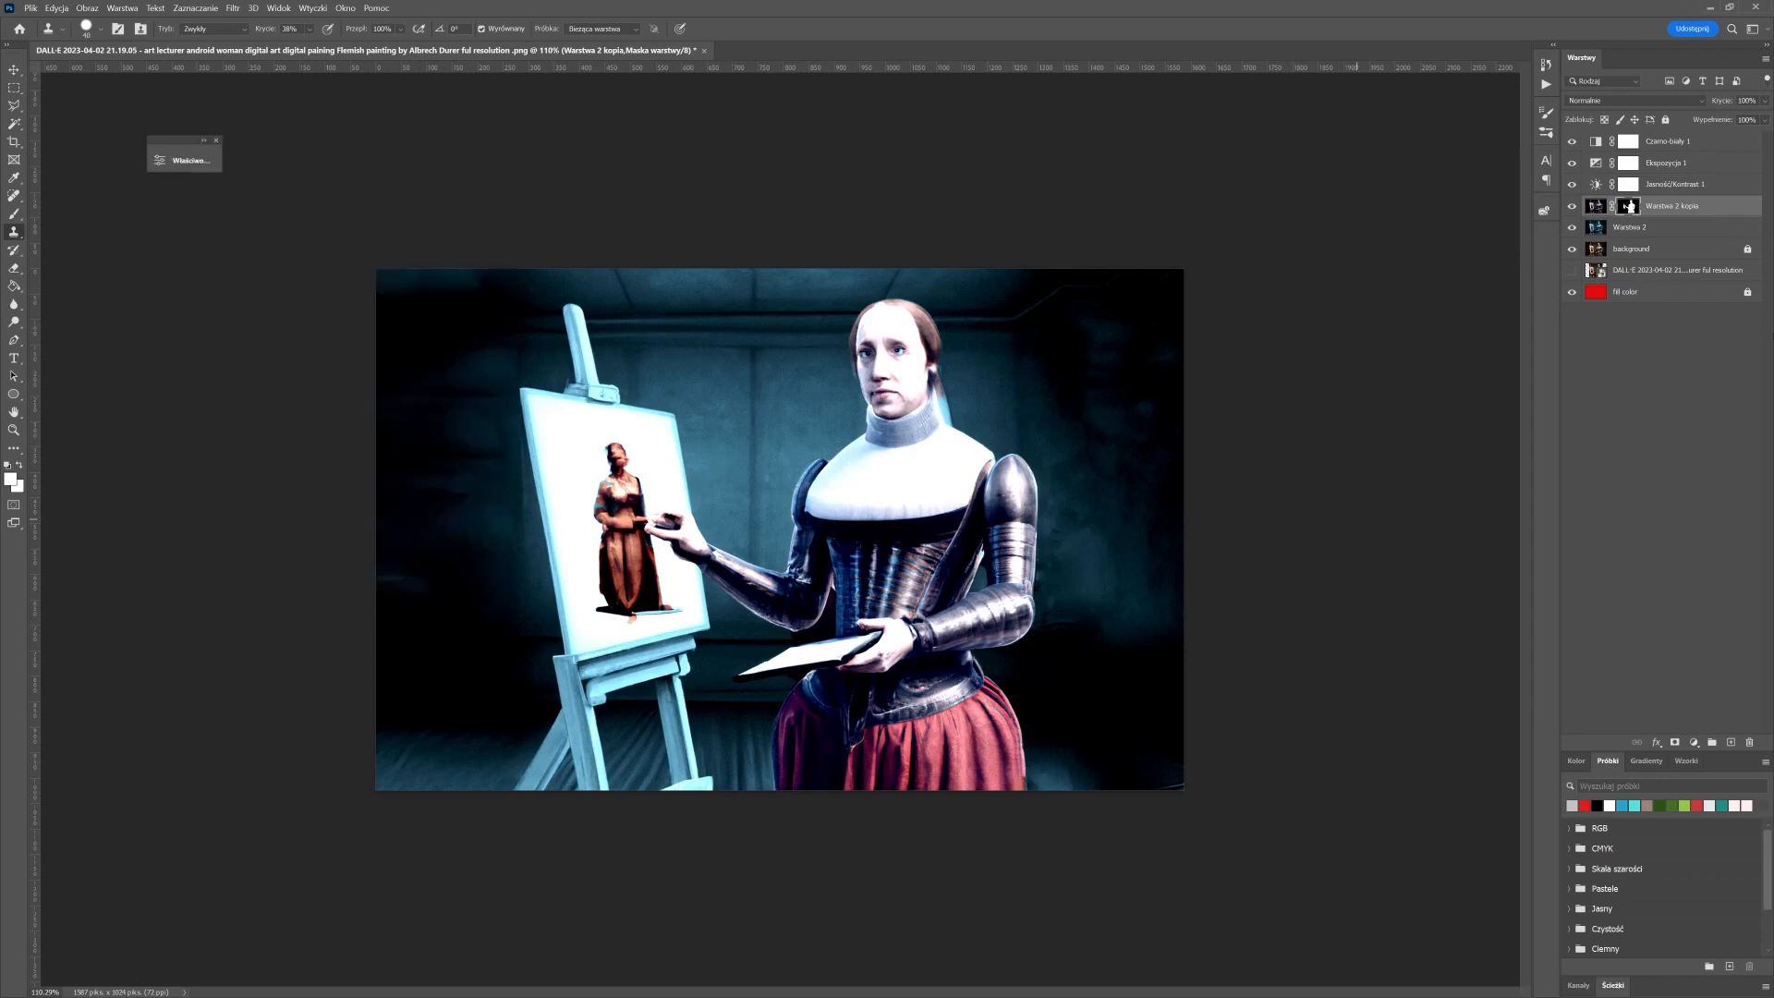
Check the Warstwa 2 kopia cut-out against the red fill by hiding Warstwa 2 and the background layer
left_click(1571, 208)
left_click(1571, 208)
left_click(1572, 228)
left_click(1572, 250)
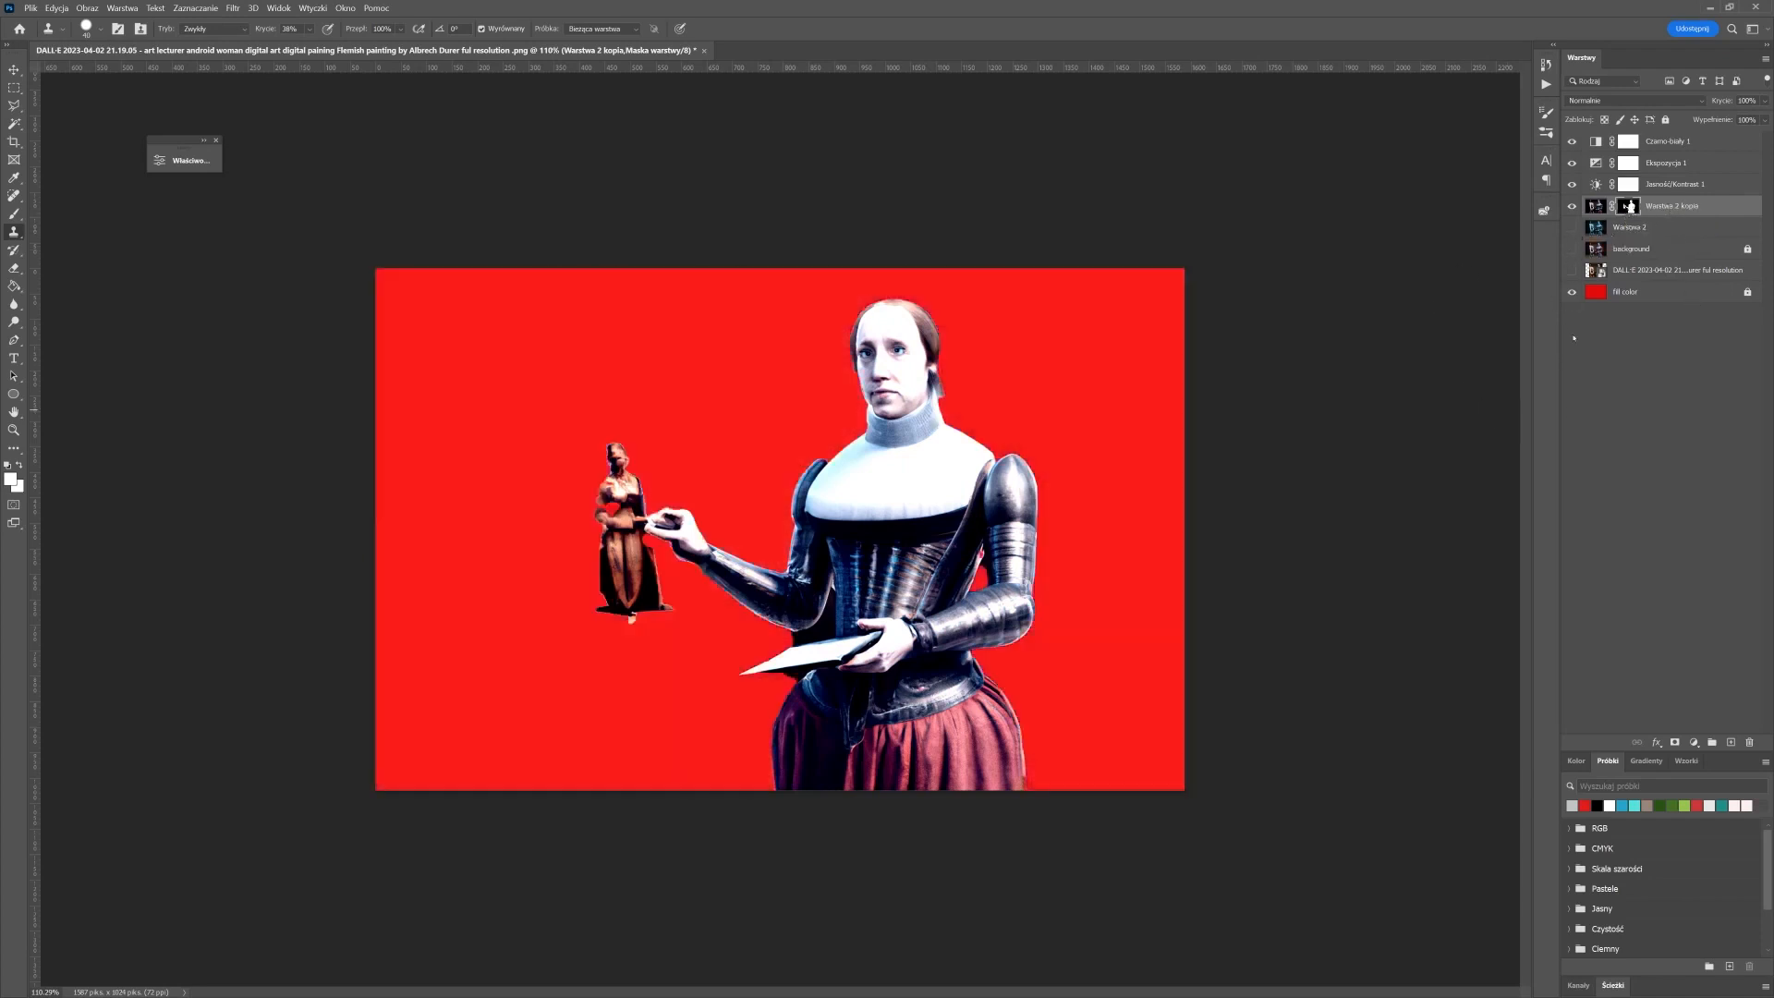
left_click(1572, 270)
left_click(1572, 270)
Show all lower layers, including the original DALL·E layer, and compare the picture with and without Warstwa 2
left_click(1572, 227)
left_click(1571, 270)
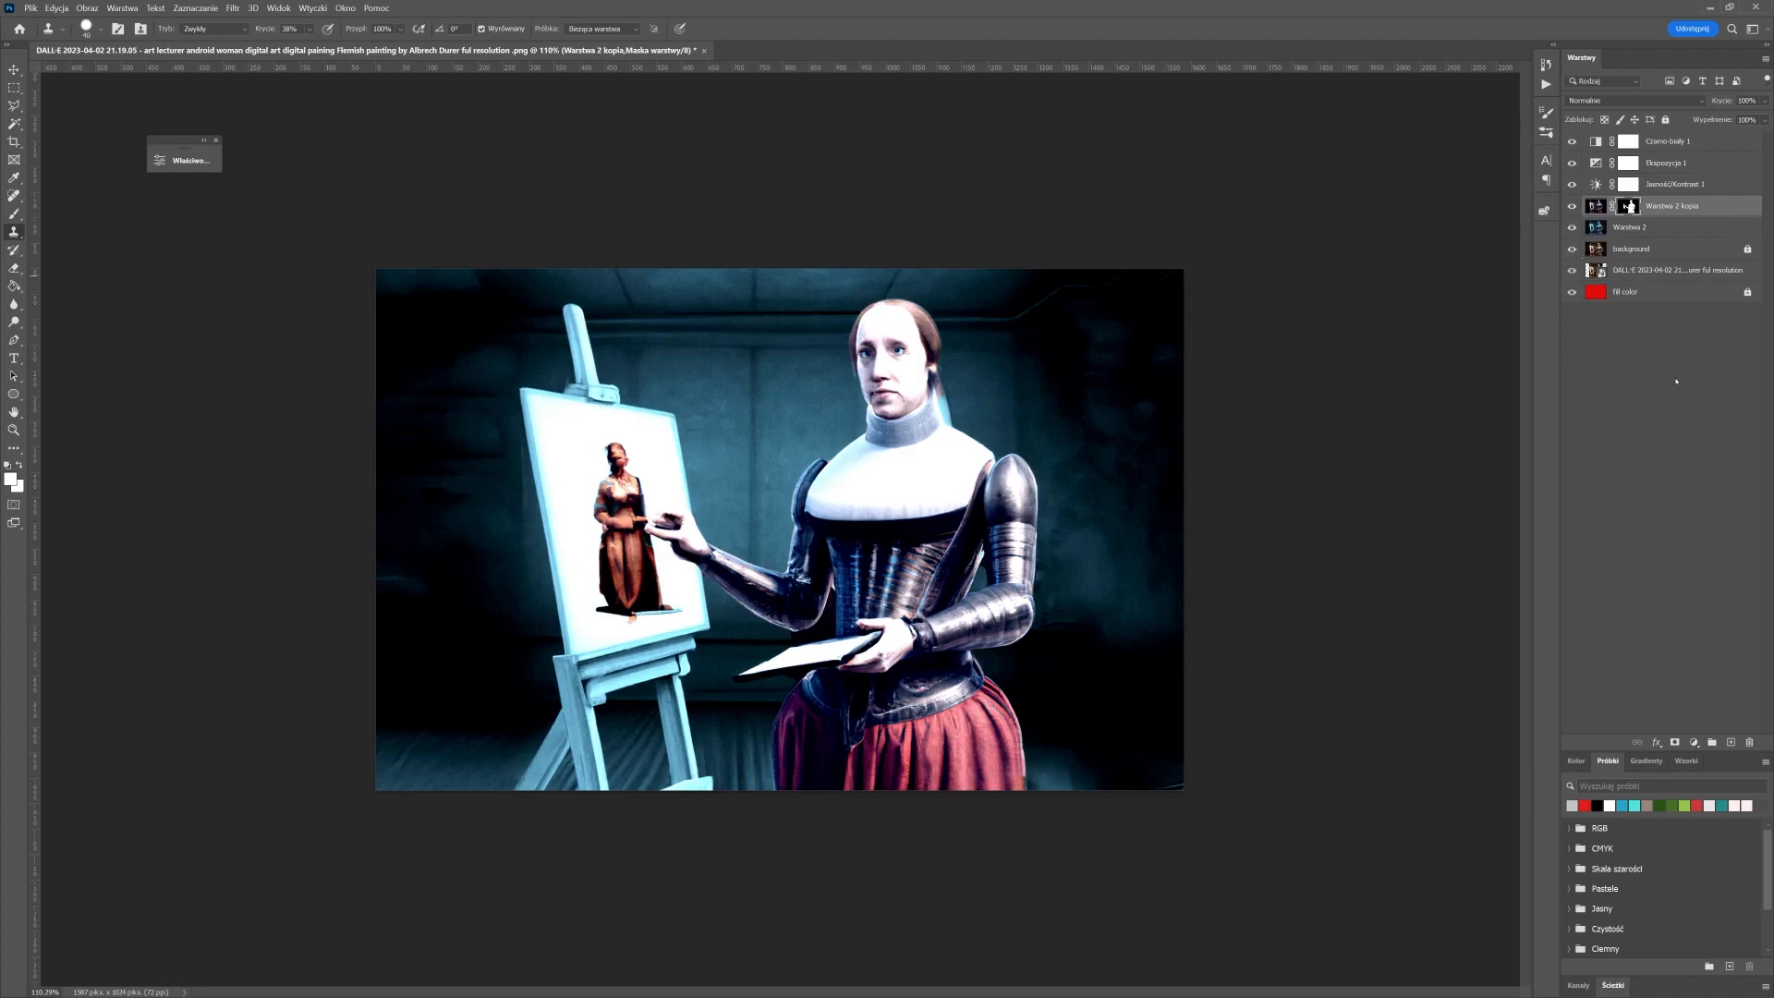
left_click(1572, 228)
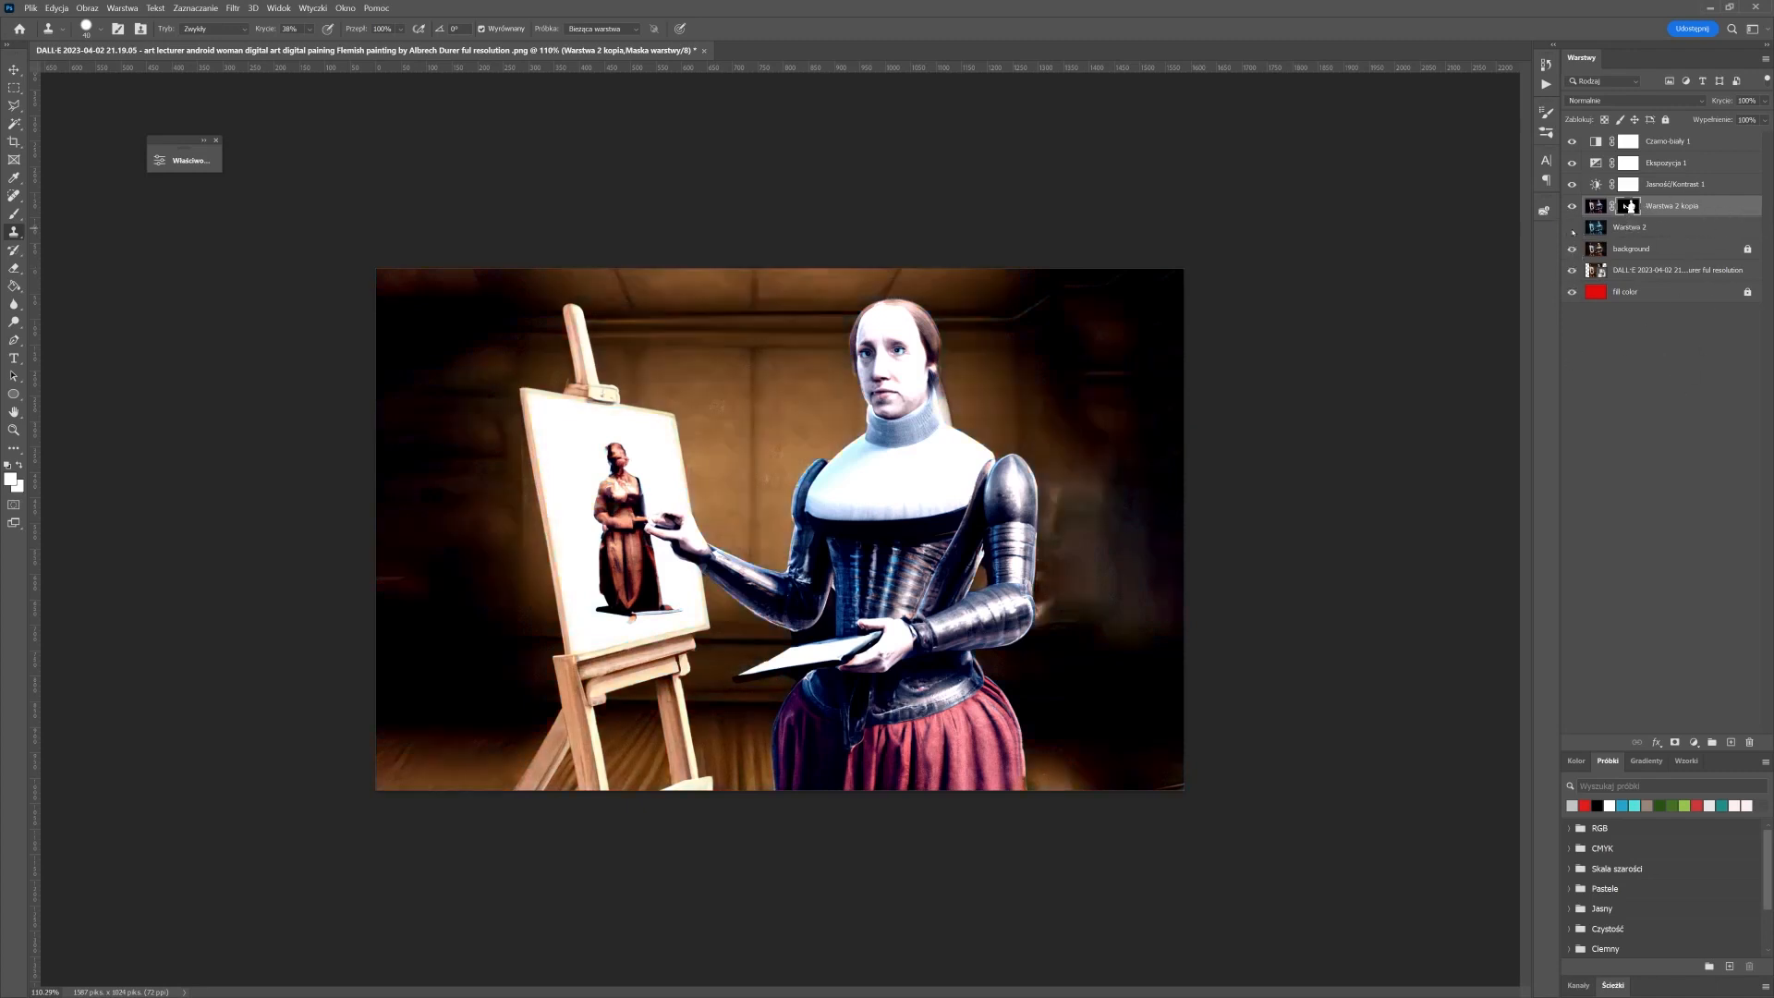
left_click(1572, 227)
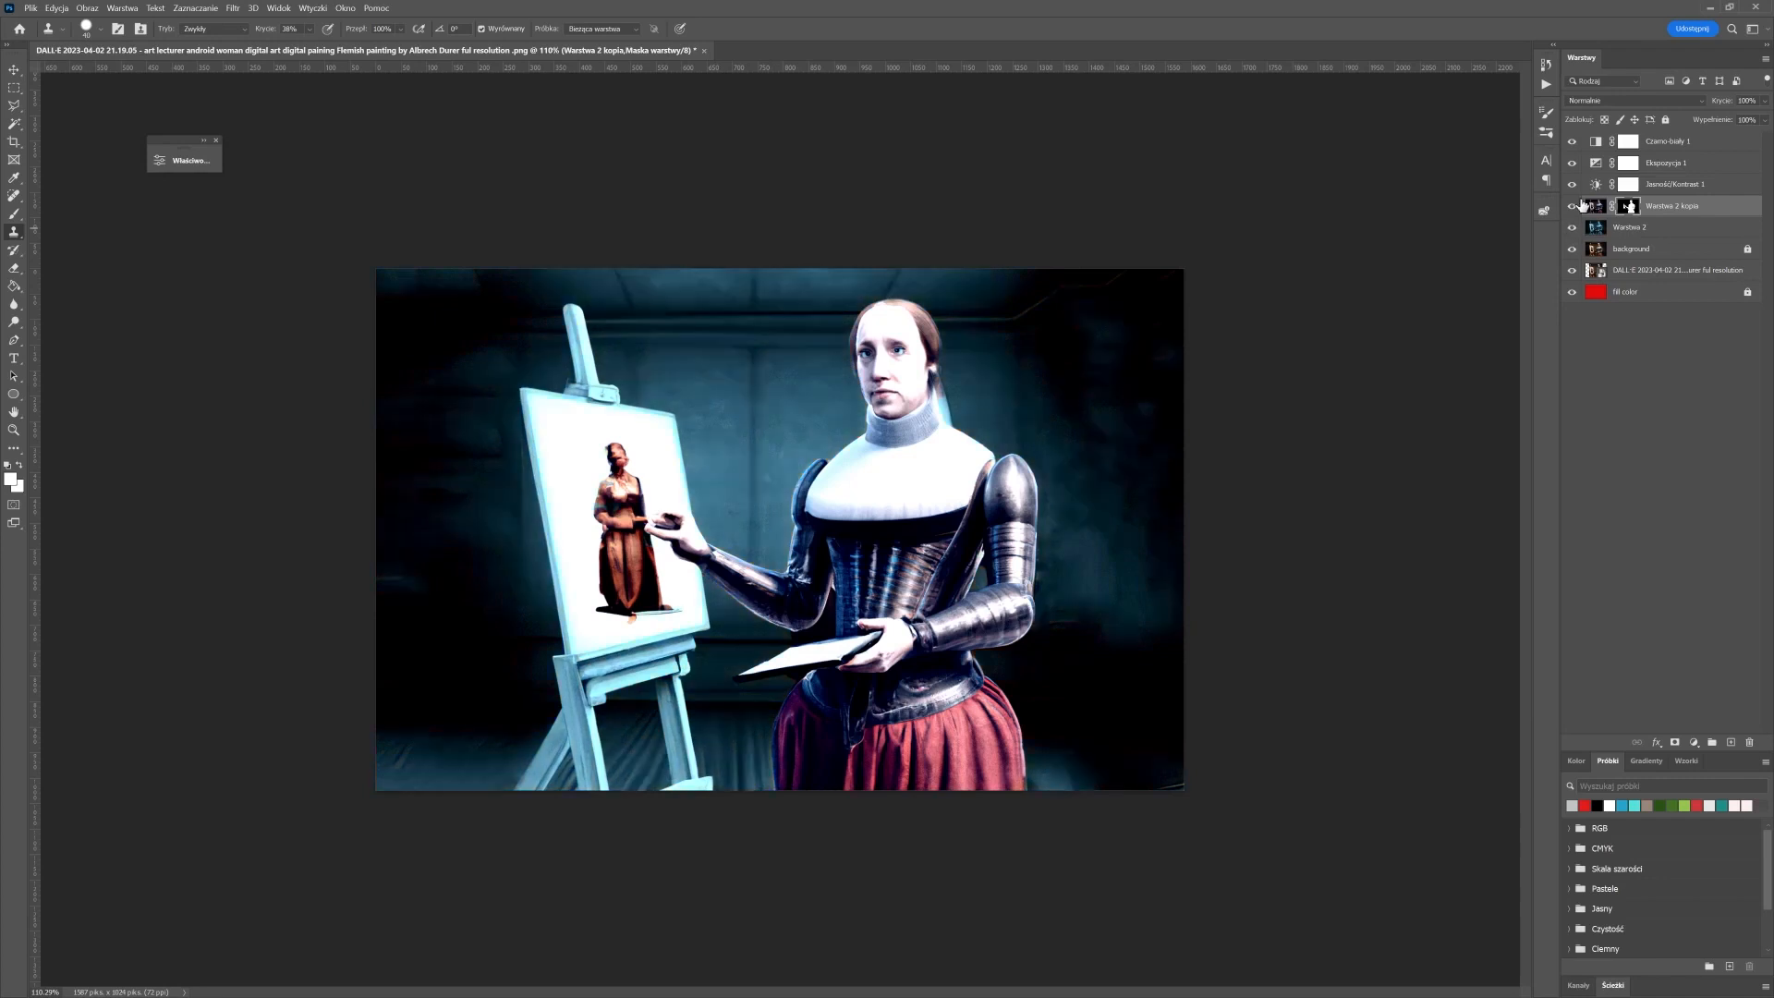
View the Warstwa 2 kopia layer mask on its own, load it as a selection and return to the picture
left_click(1628, 210, "alt")
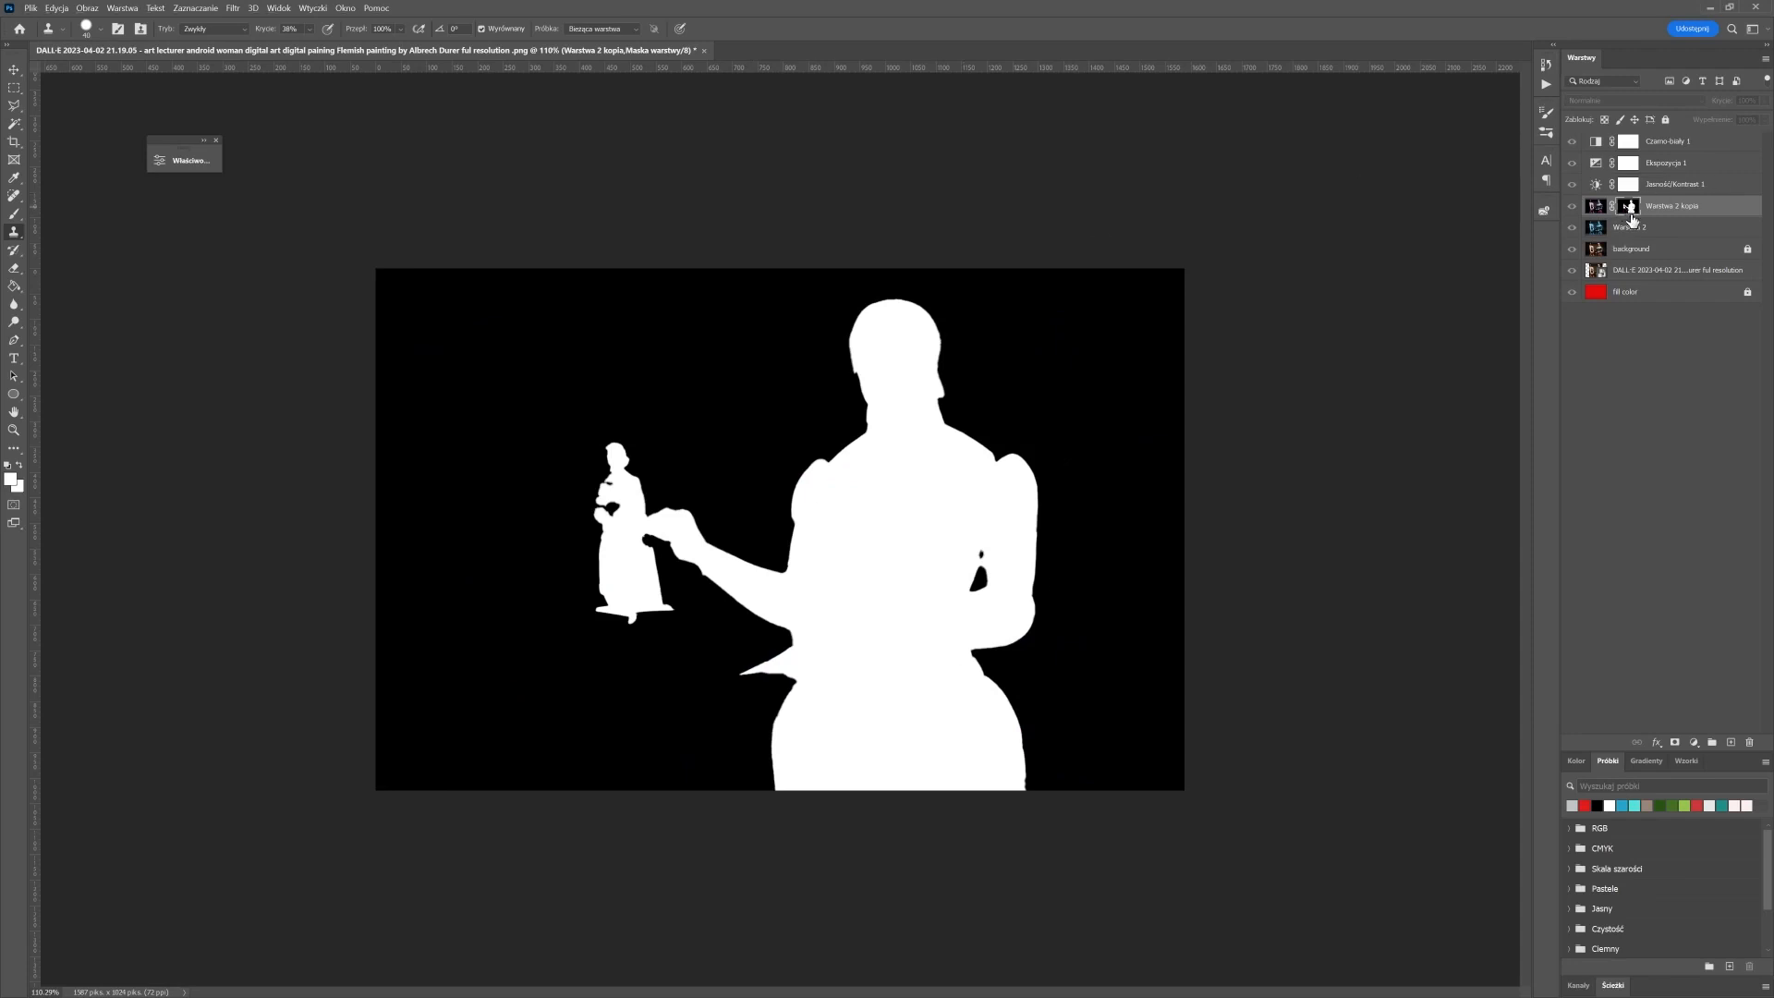
left_click(1596, 207)
left_click(1629, 207)
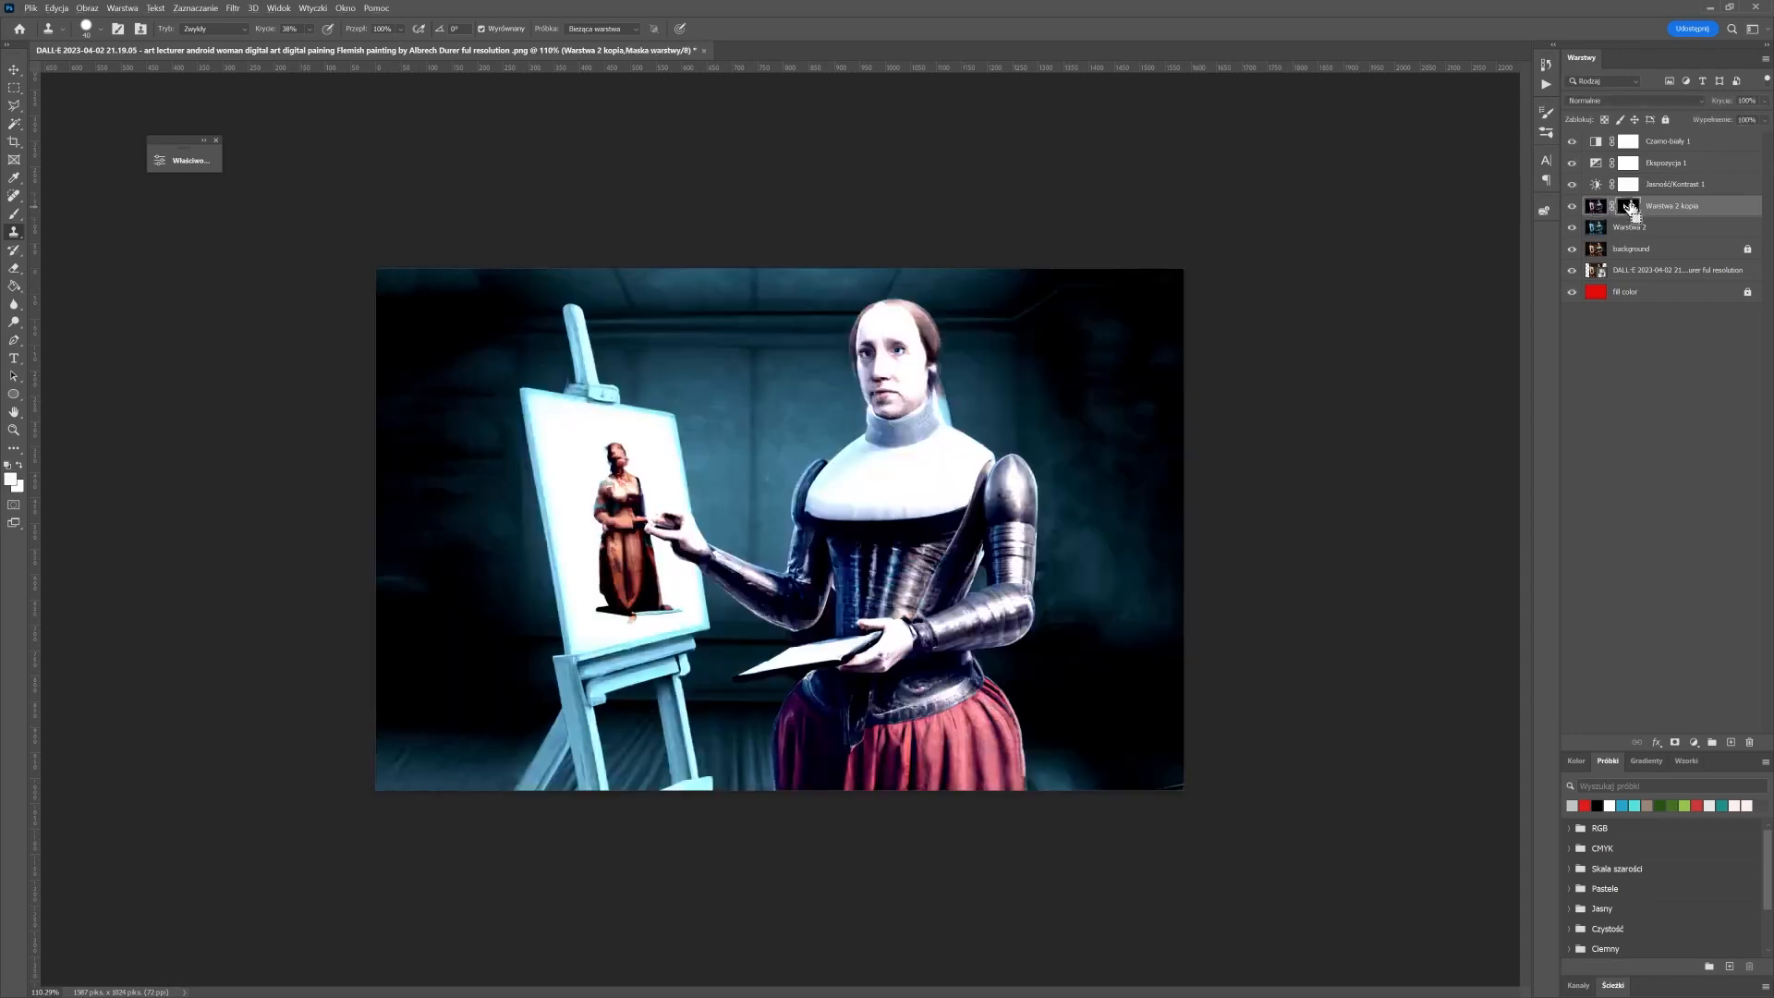
left_click(1628, 207, "ctrl")
left_click(1631, 212, "alt")
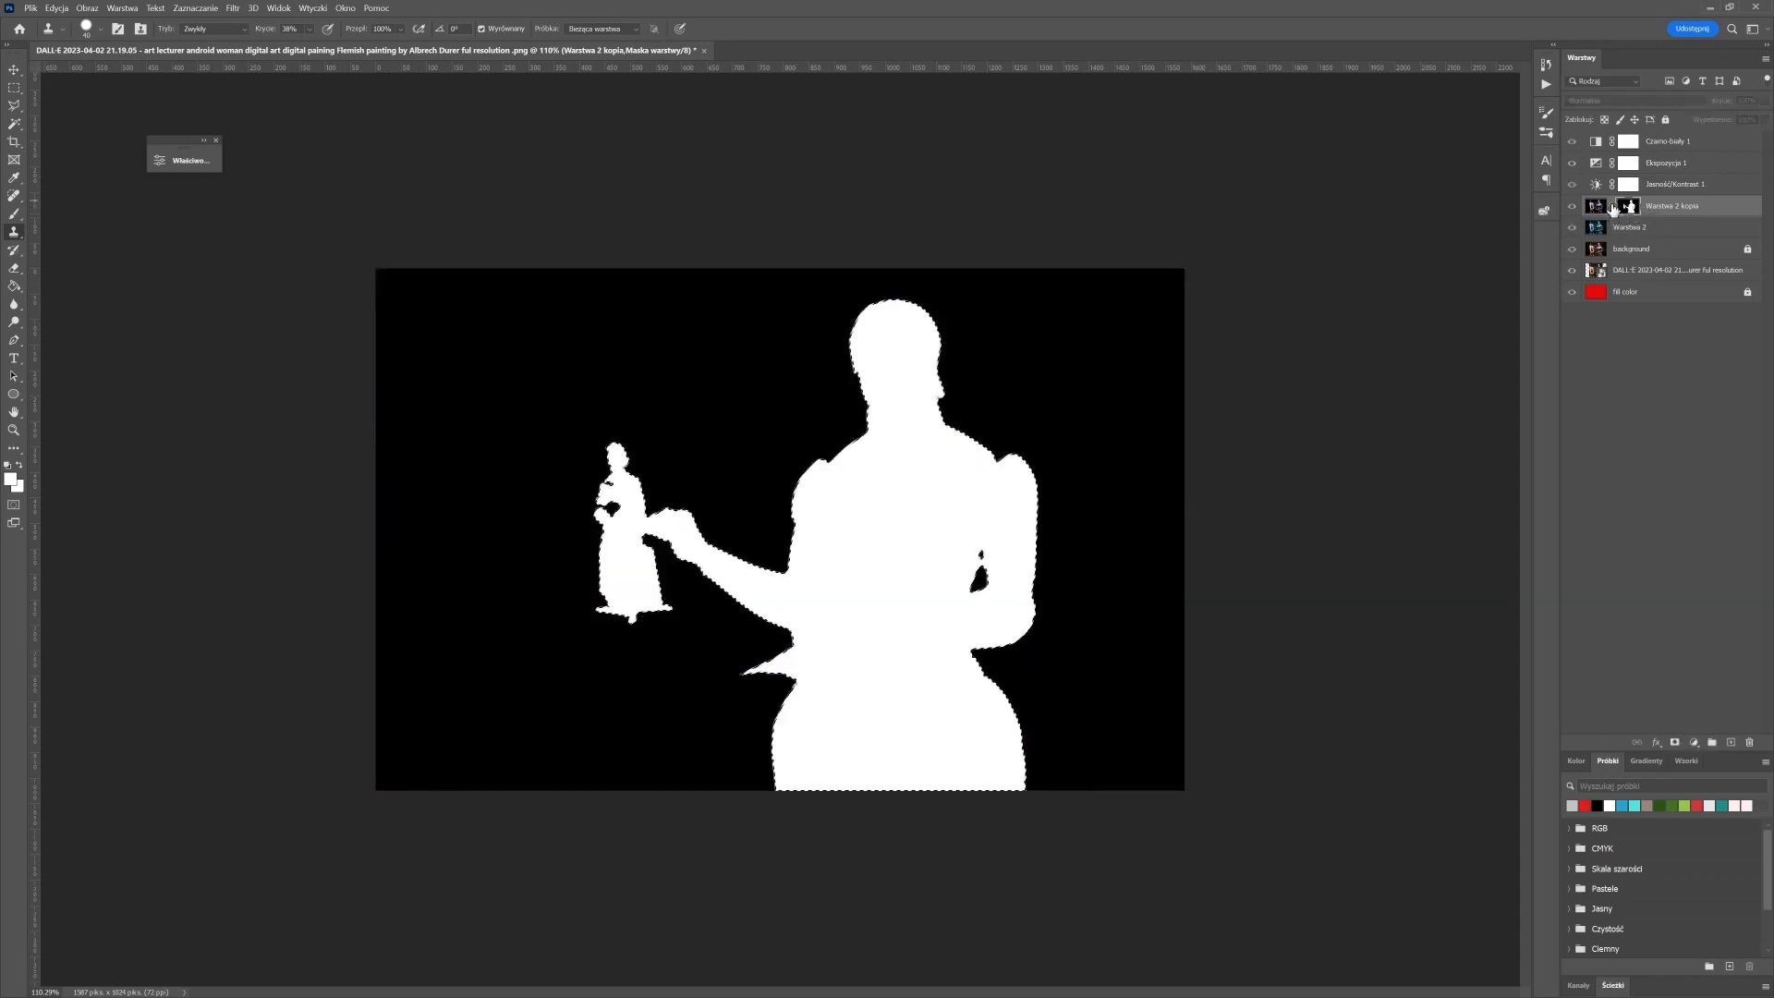
left_click(1594, 209)
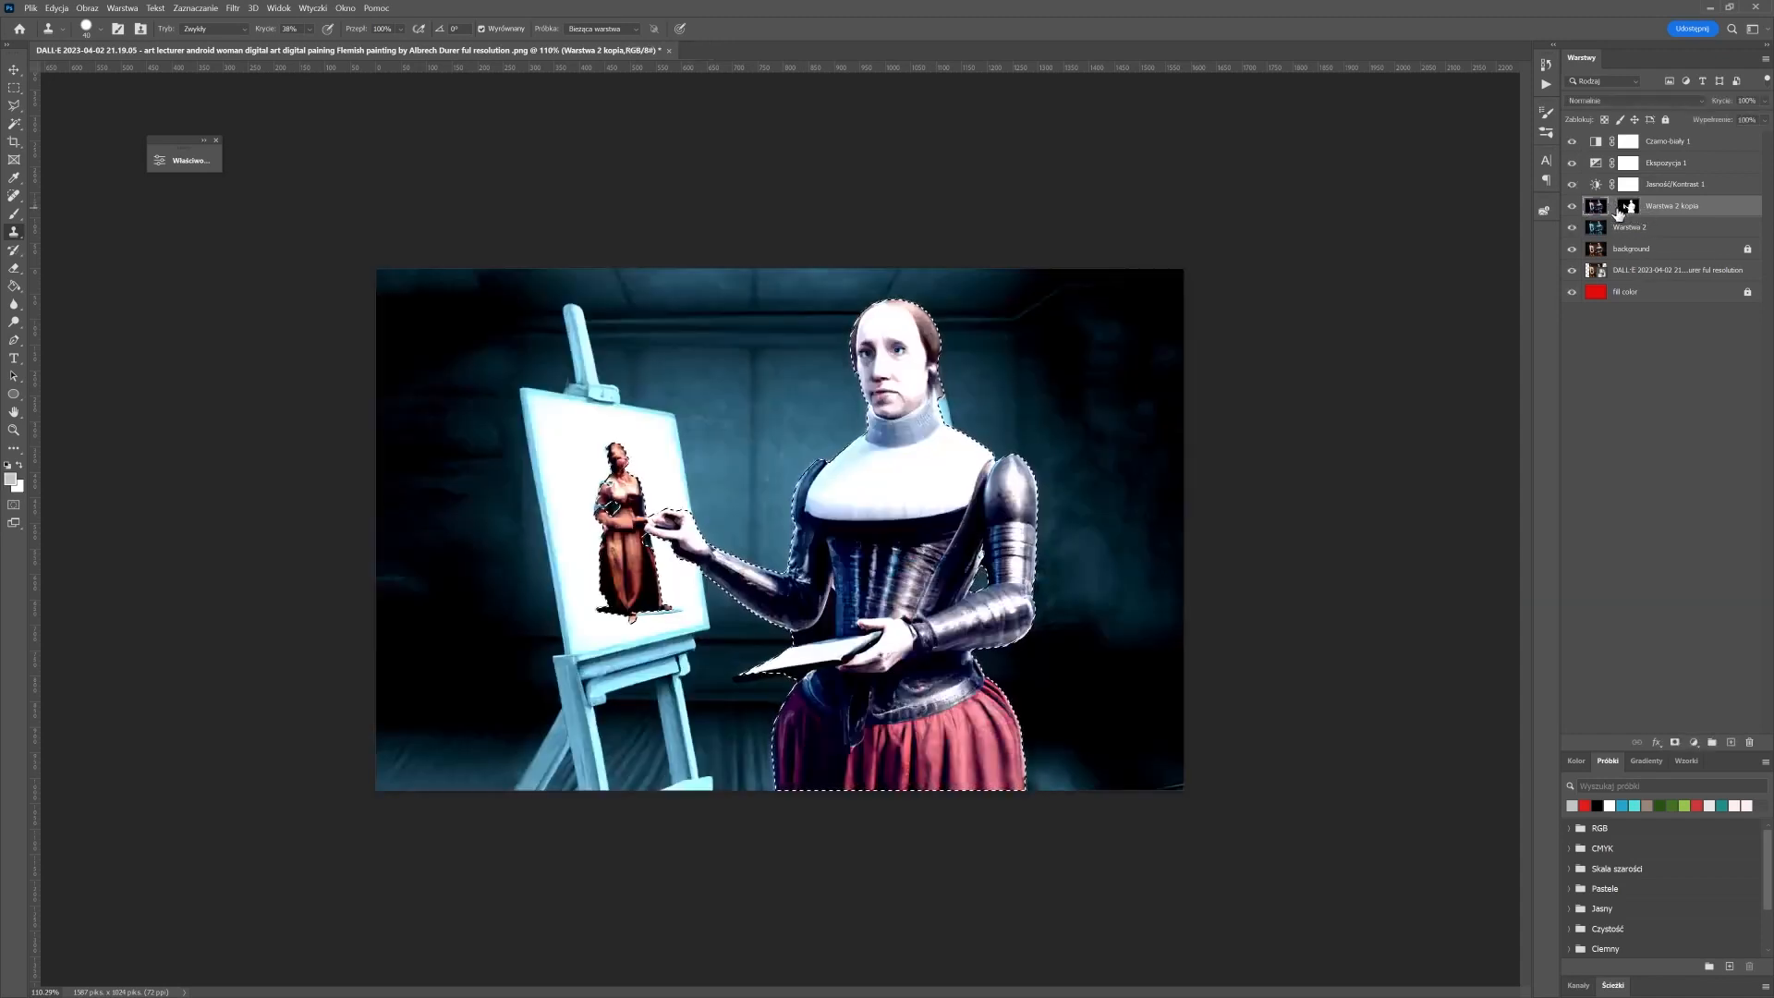
Try applying the layer mask permanently to Warstwa 2 kopia and undo it
left_click(1629, 212)
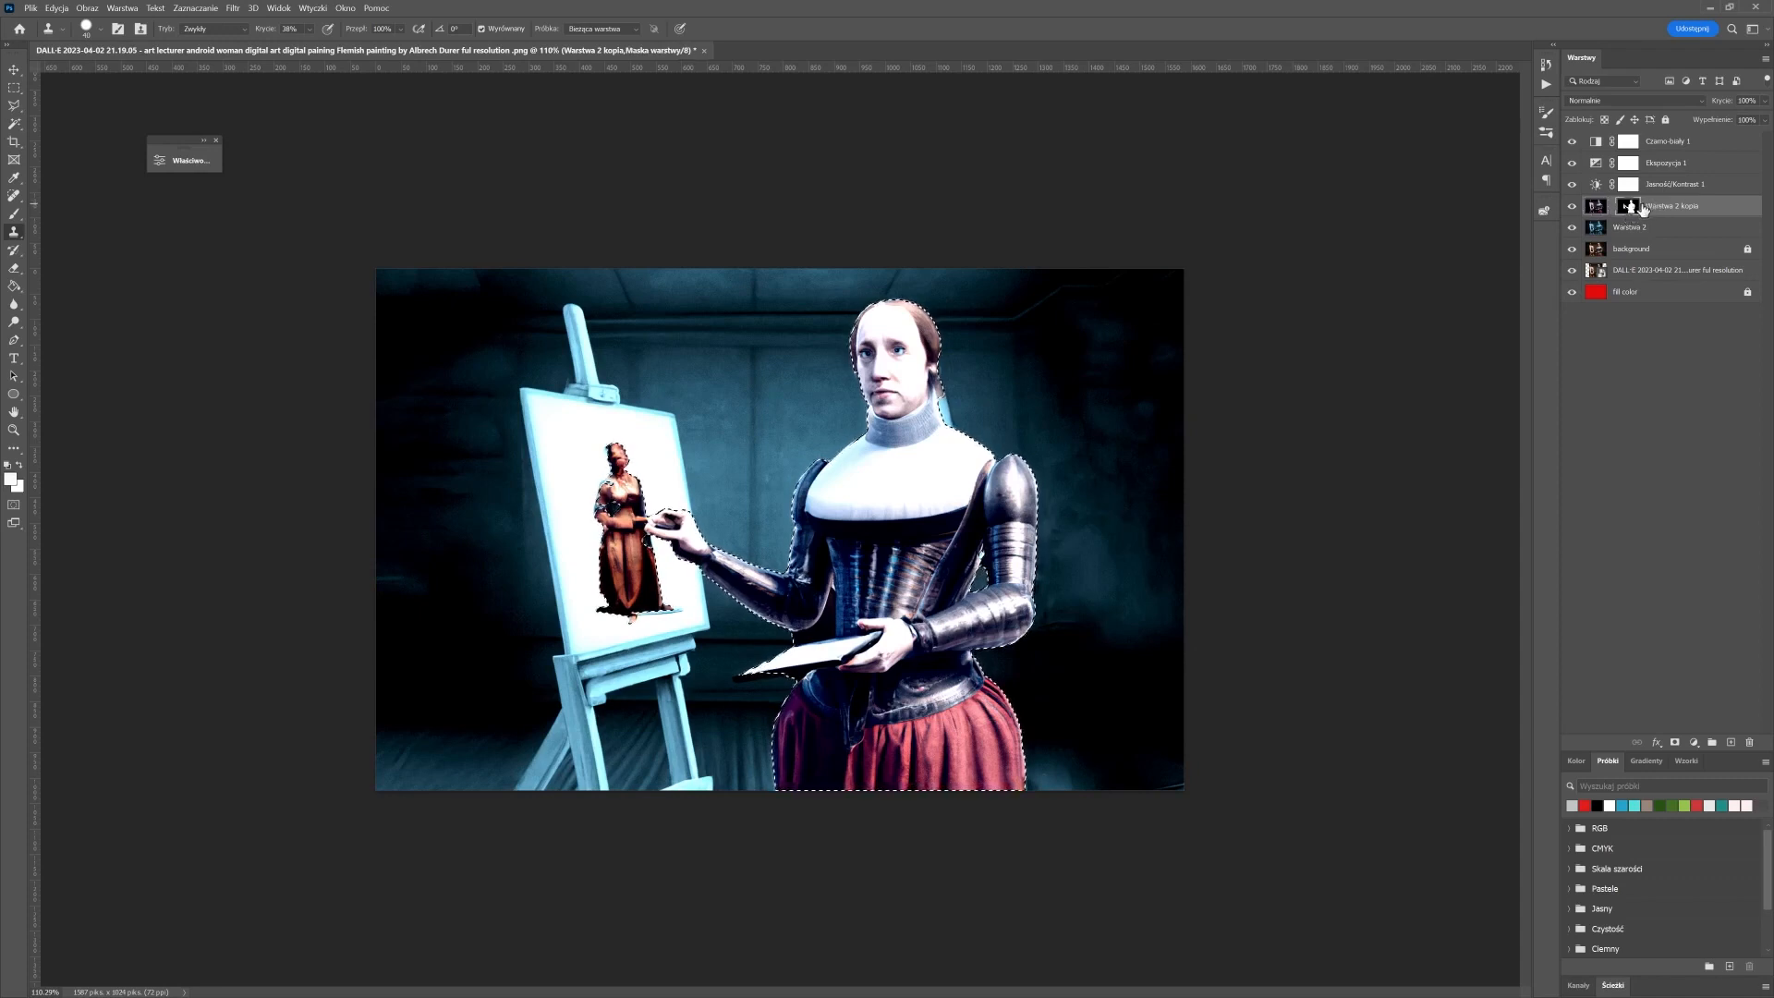
left_click(1642, 209, "ctrl")
left_click(1680, 215)
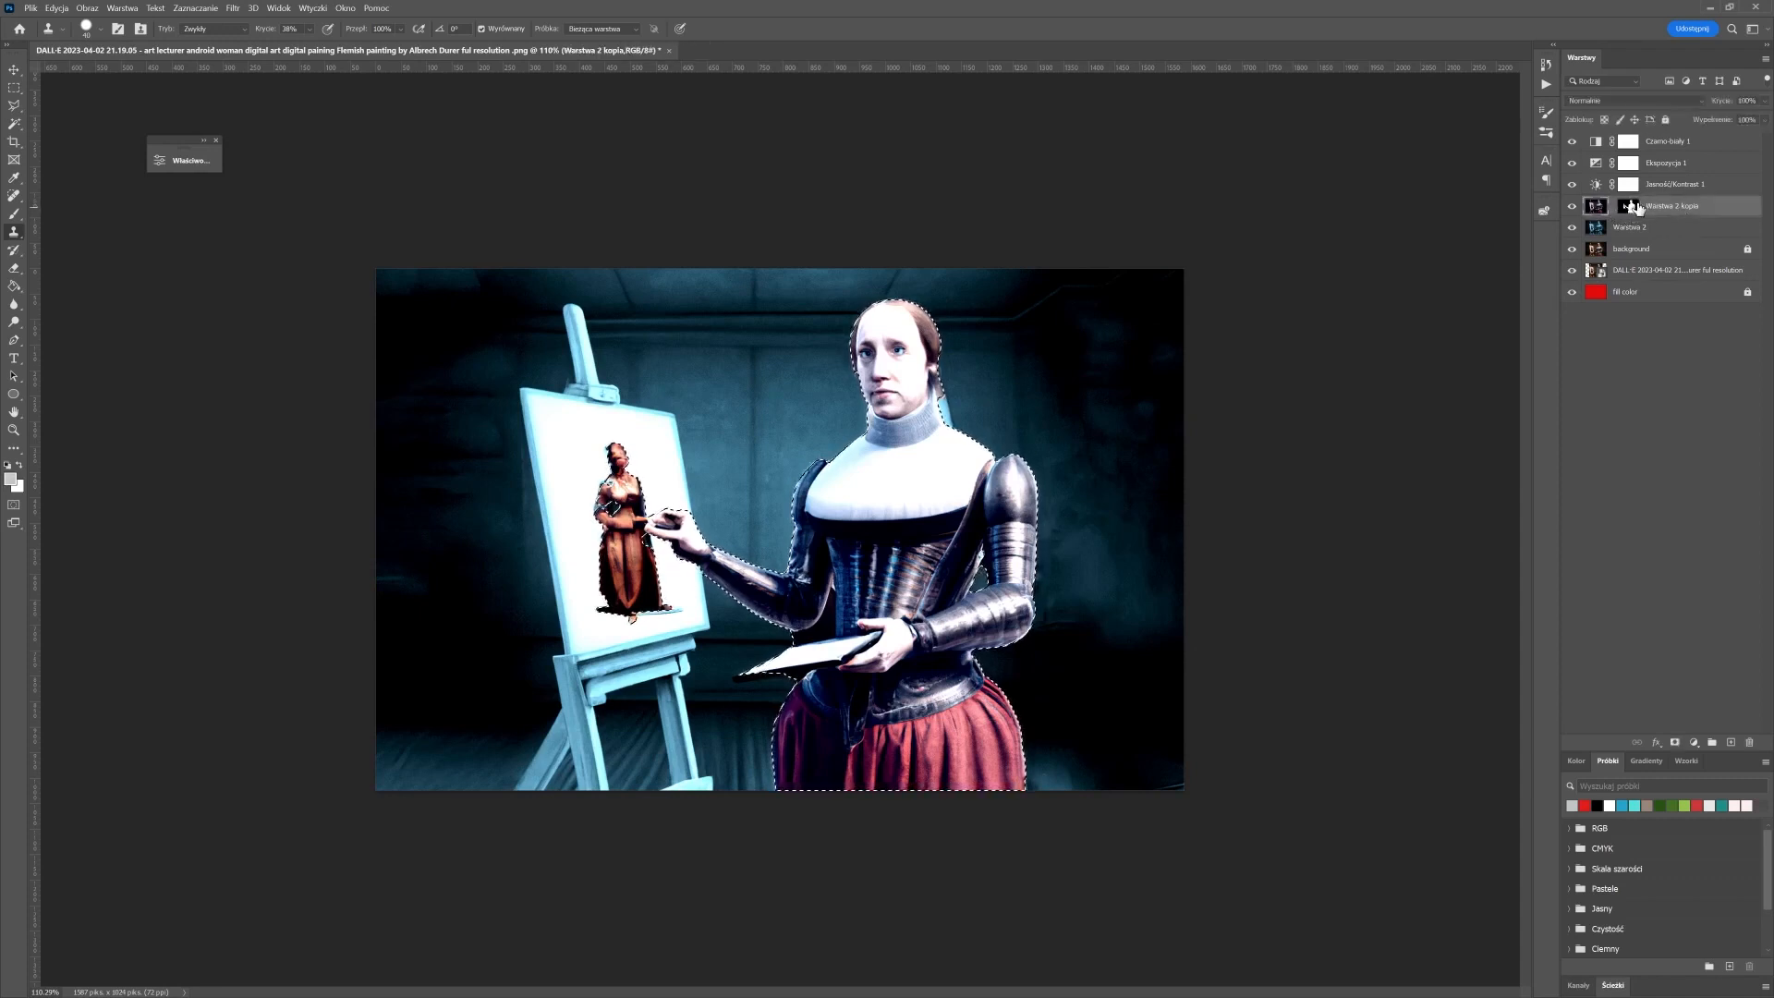
left_click(1631, 209)
left_click(1749, 742)
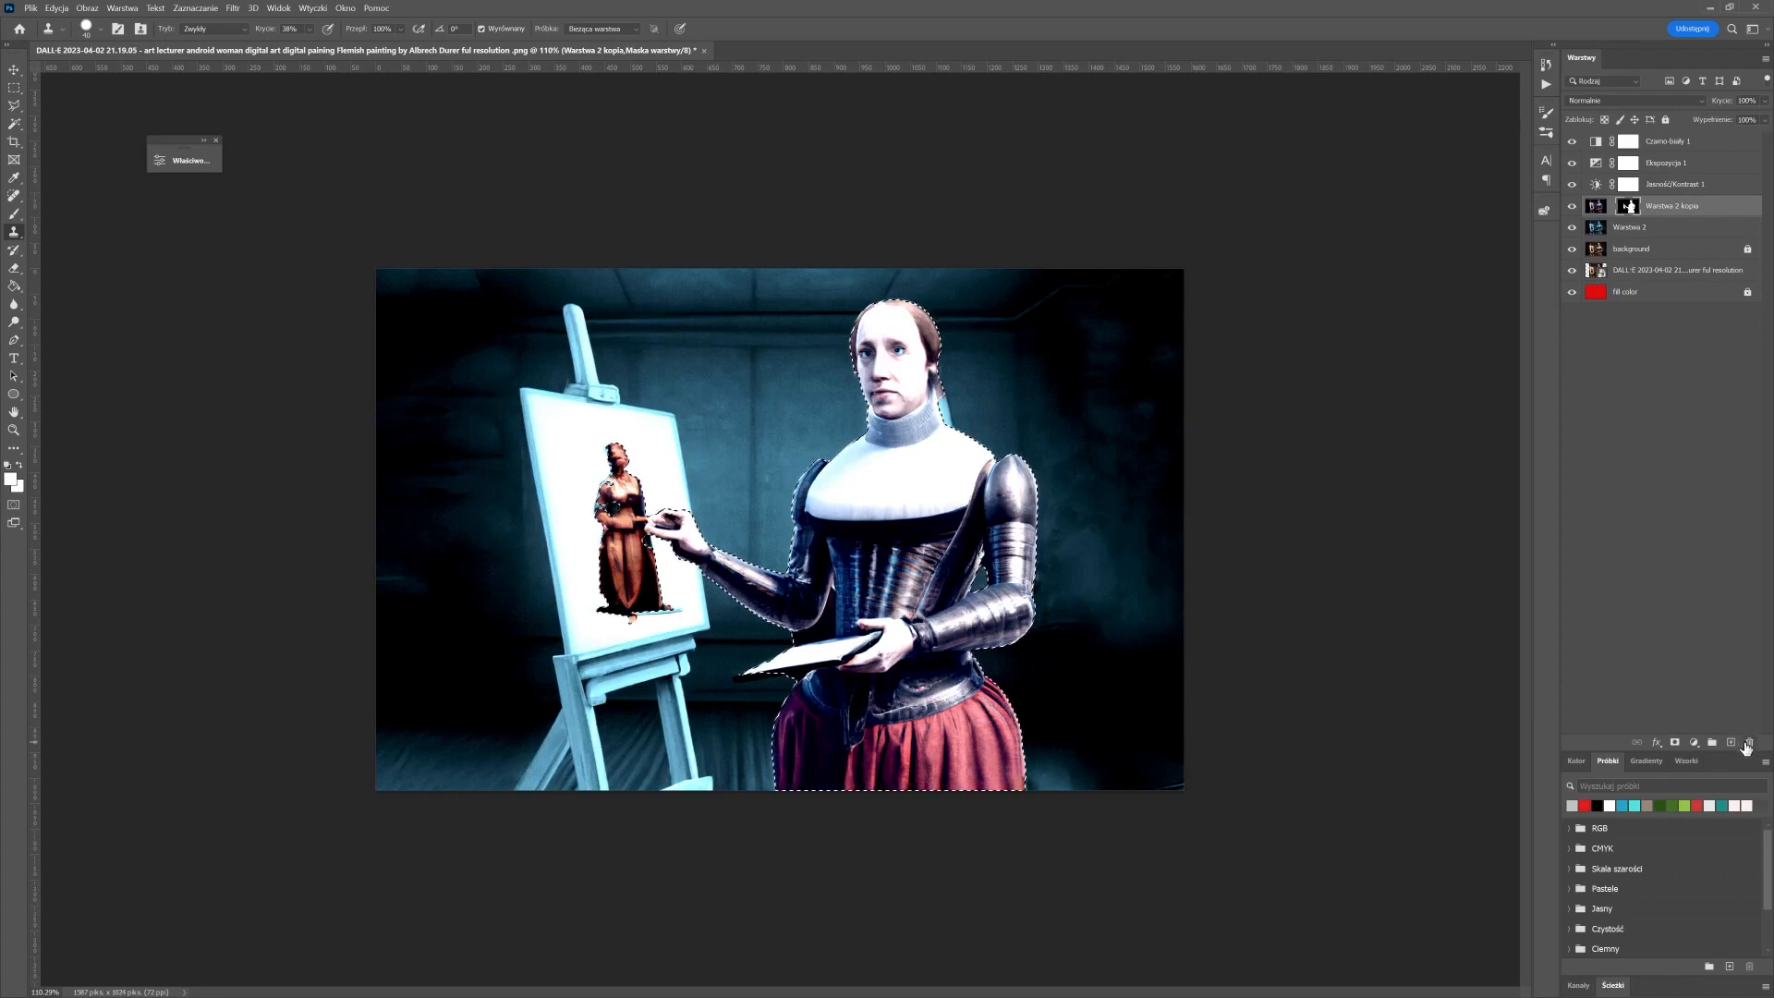
key("Return")
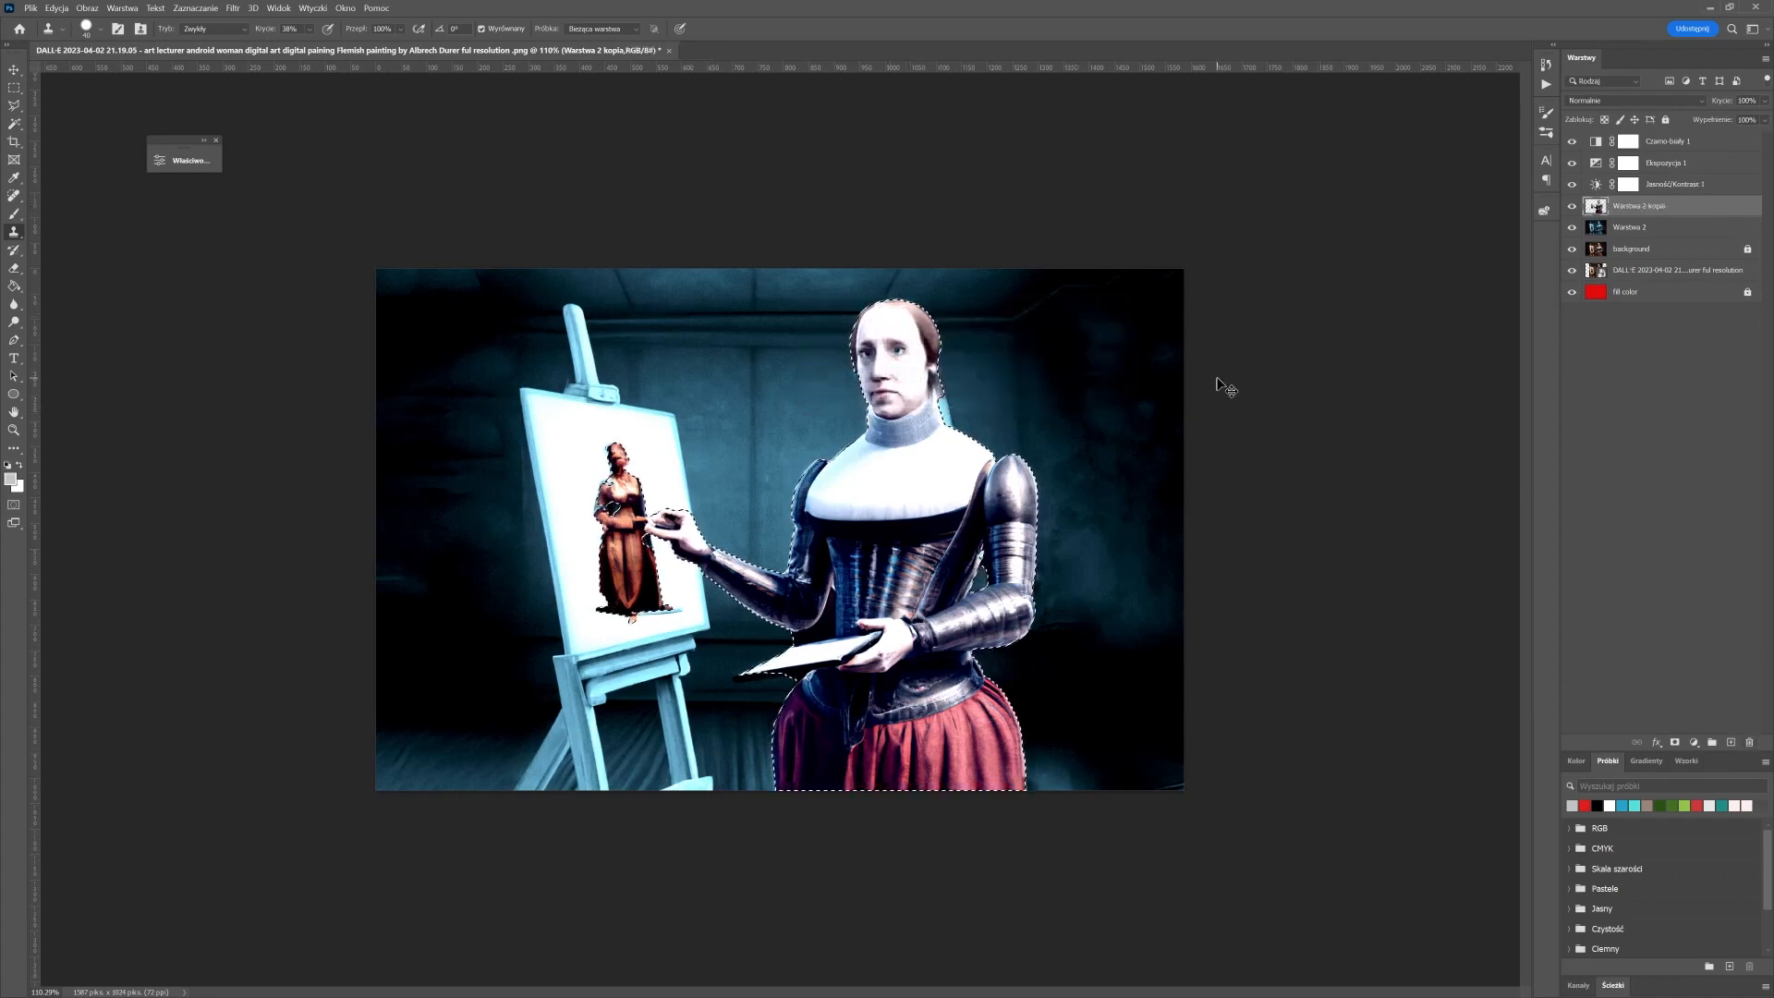
key("ctrl+z")
key("ctrl+z")
key("ctrl+z")
key("ctrl+z")
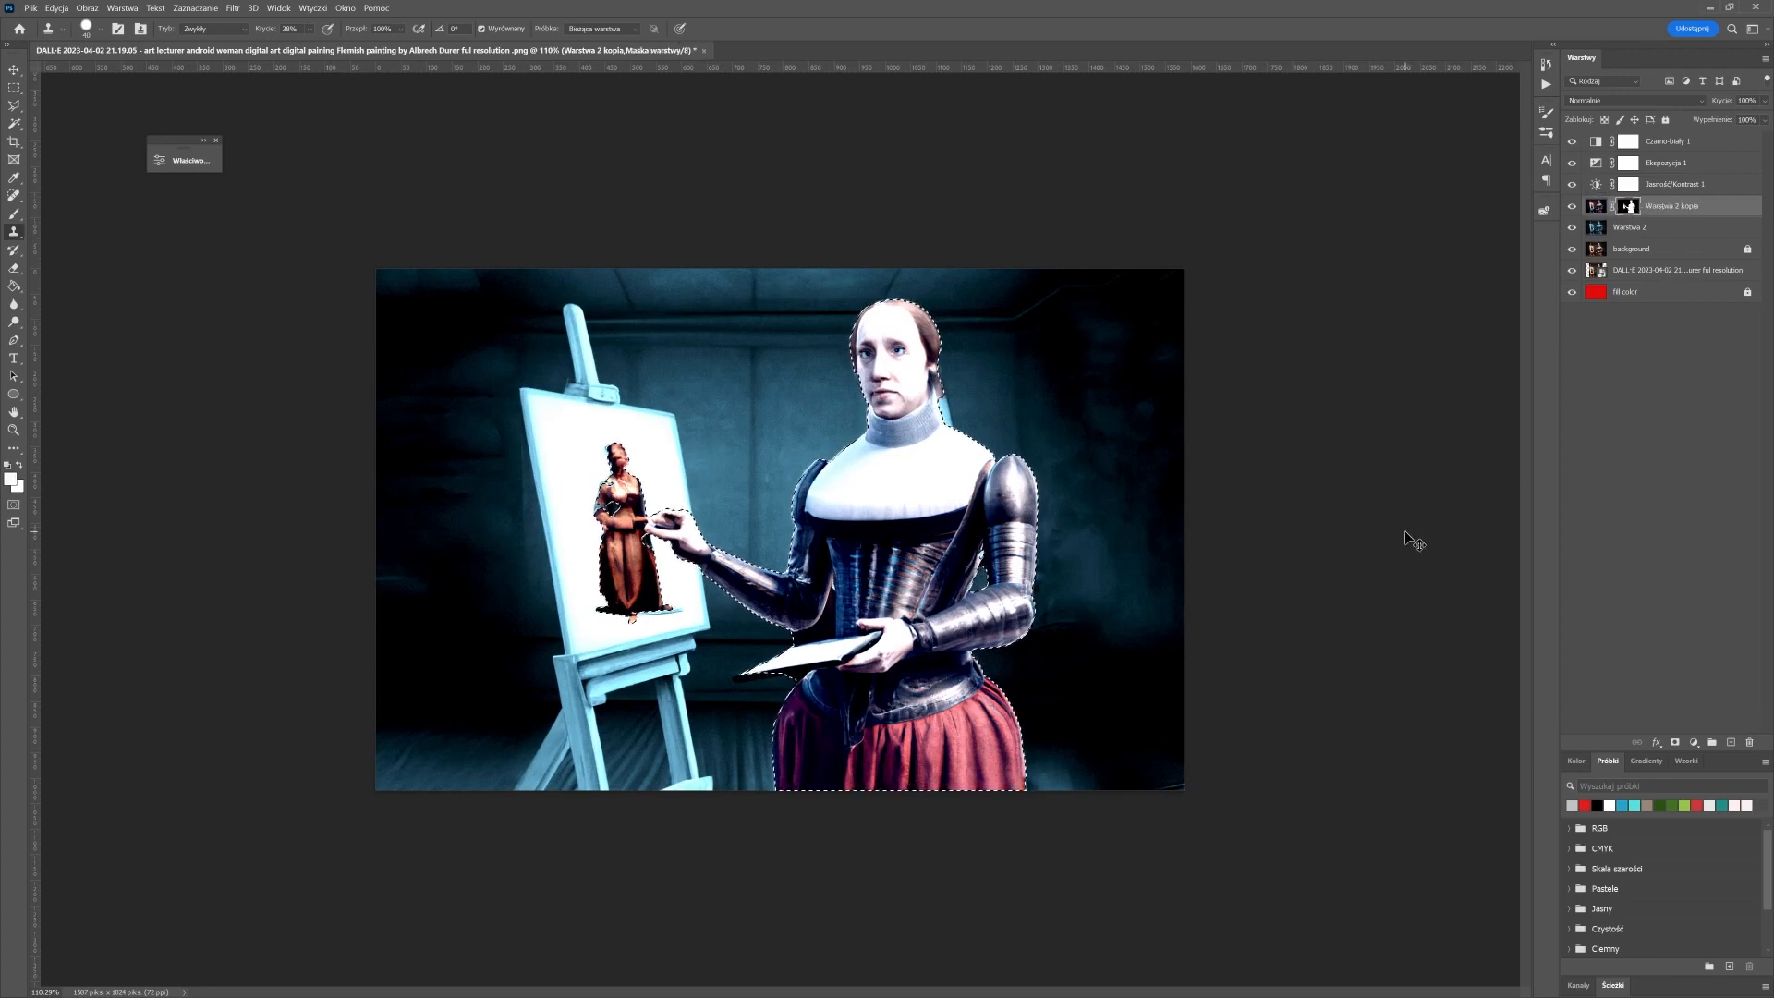
Compare the picture with and without Warstwa 2, and delete the layer mask from Warstwa 2 kopia
left_click(1571, 228)
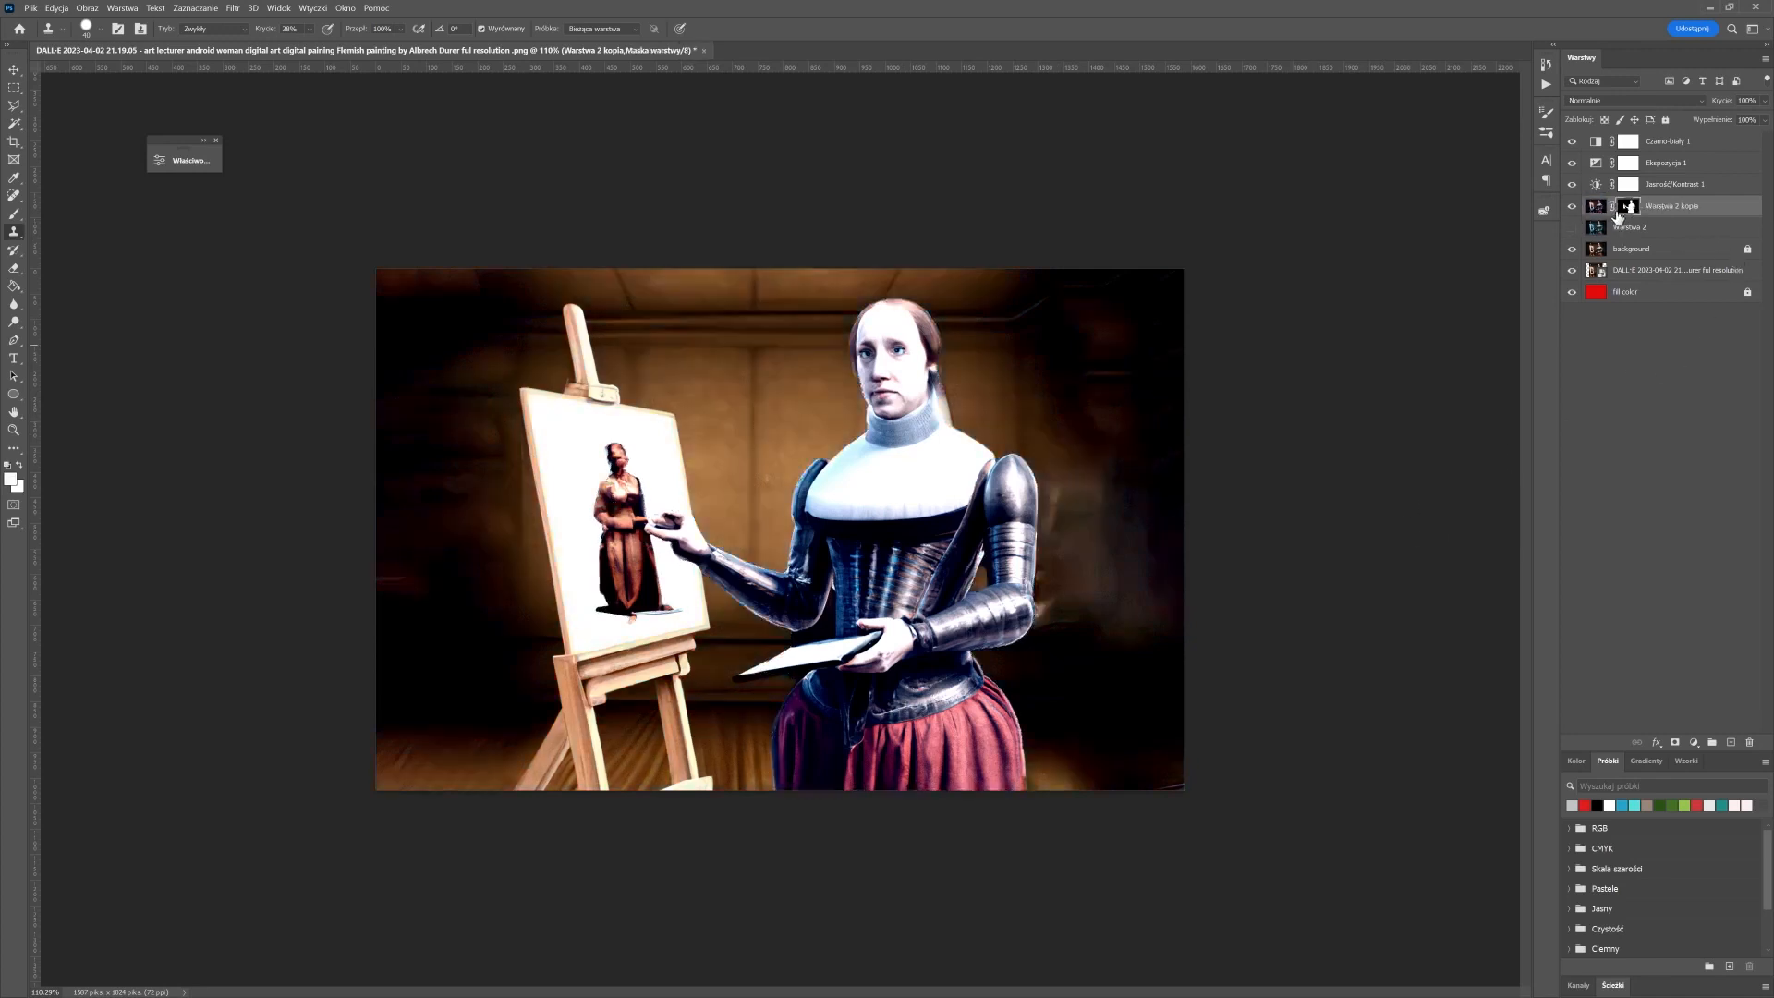
left_click(1572, 228)
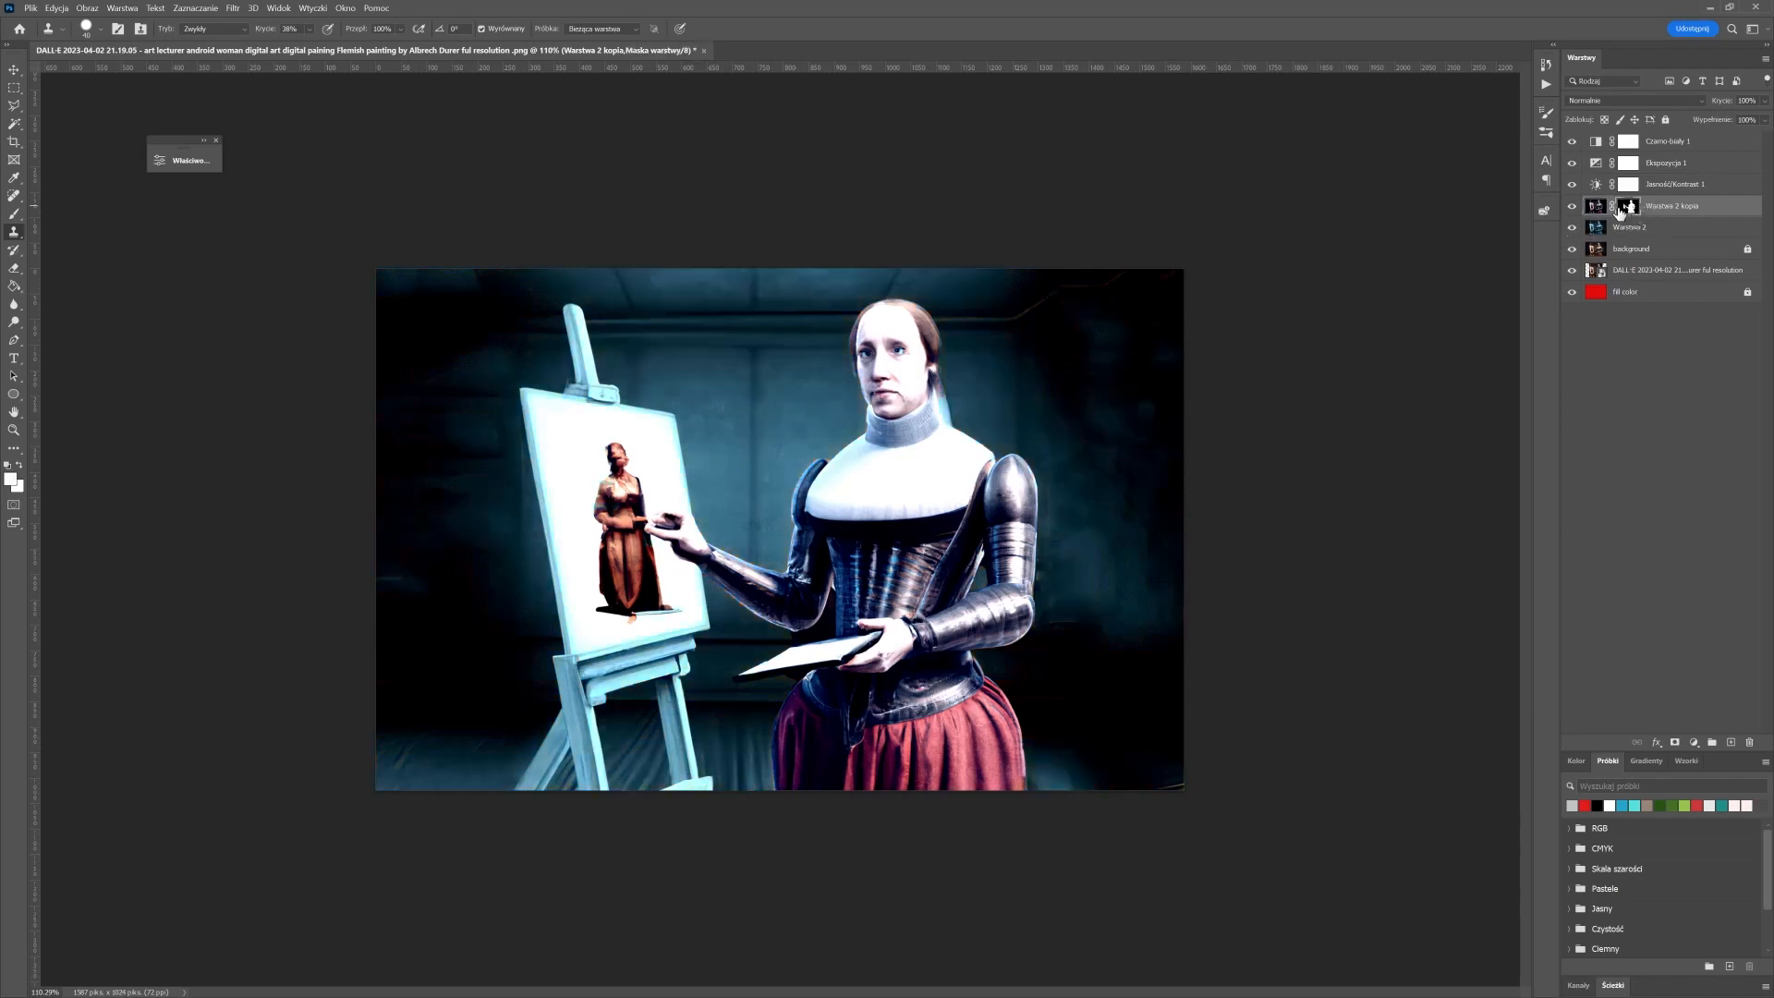
right_click(1623, 209)
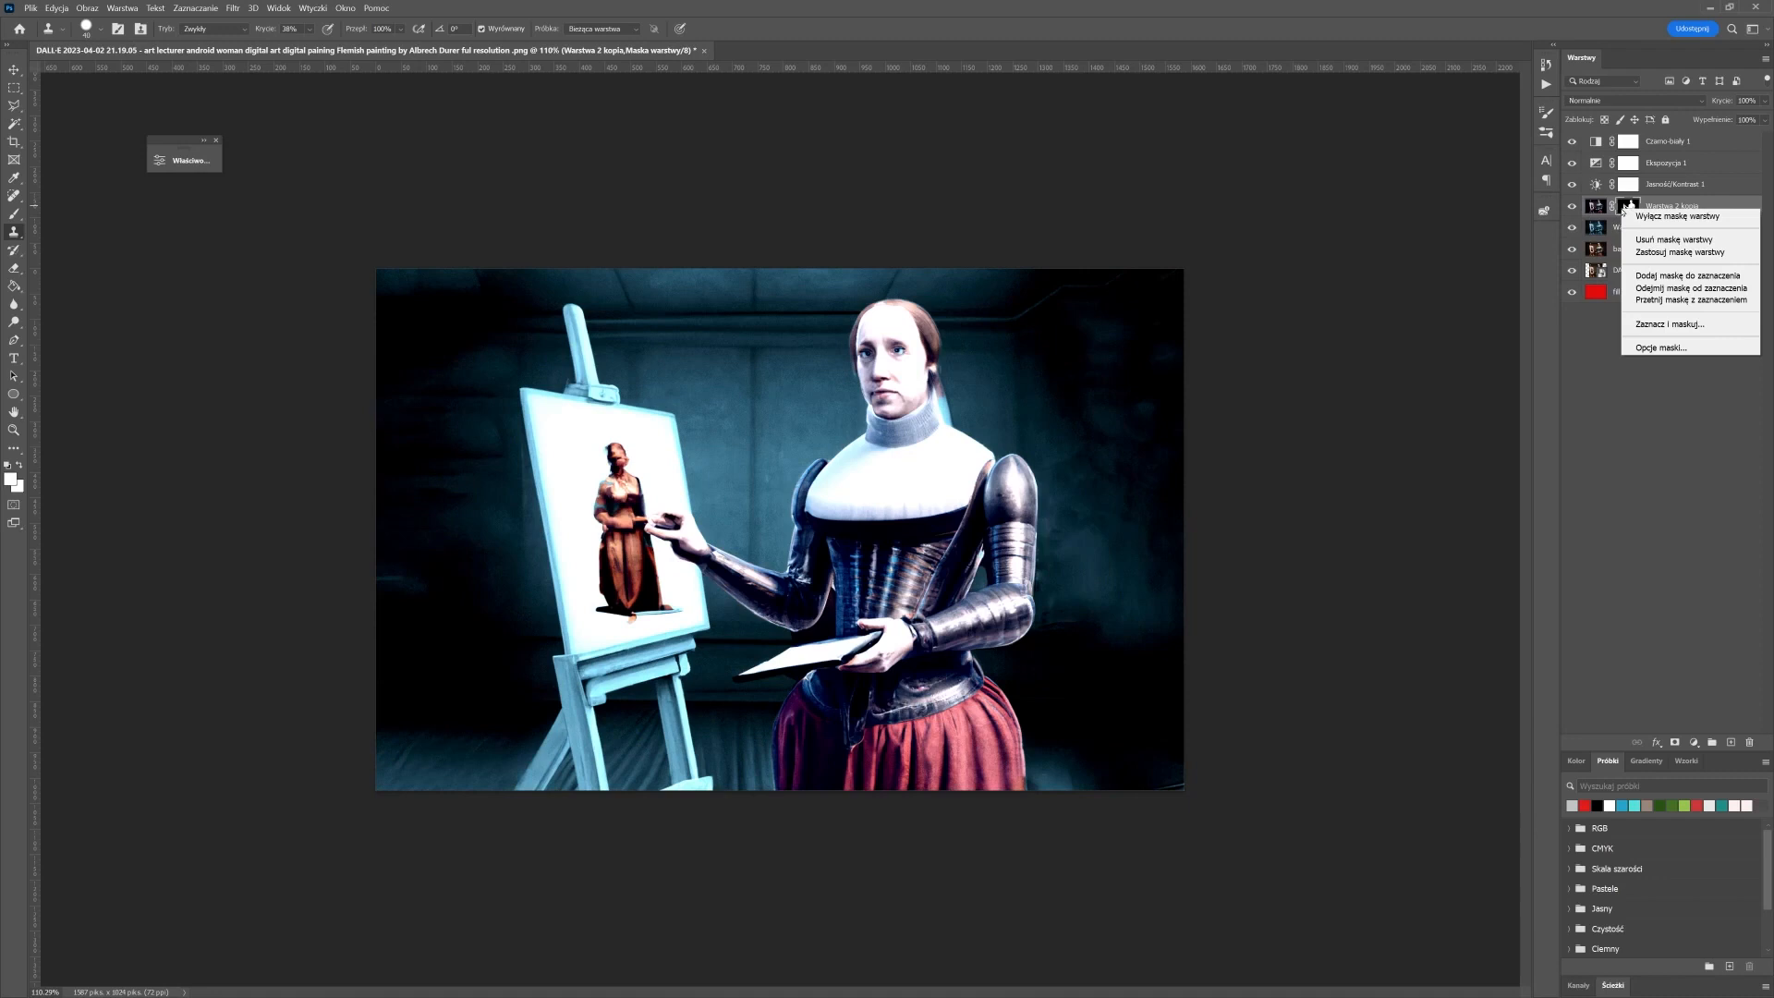
left_click(1668, 240)
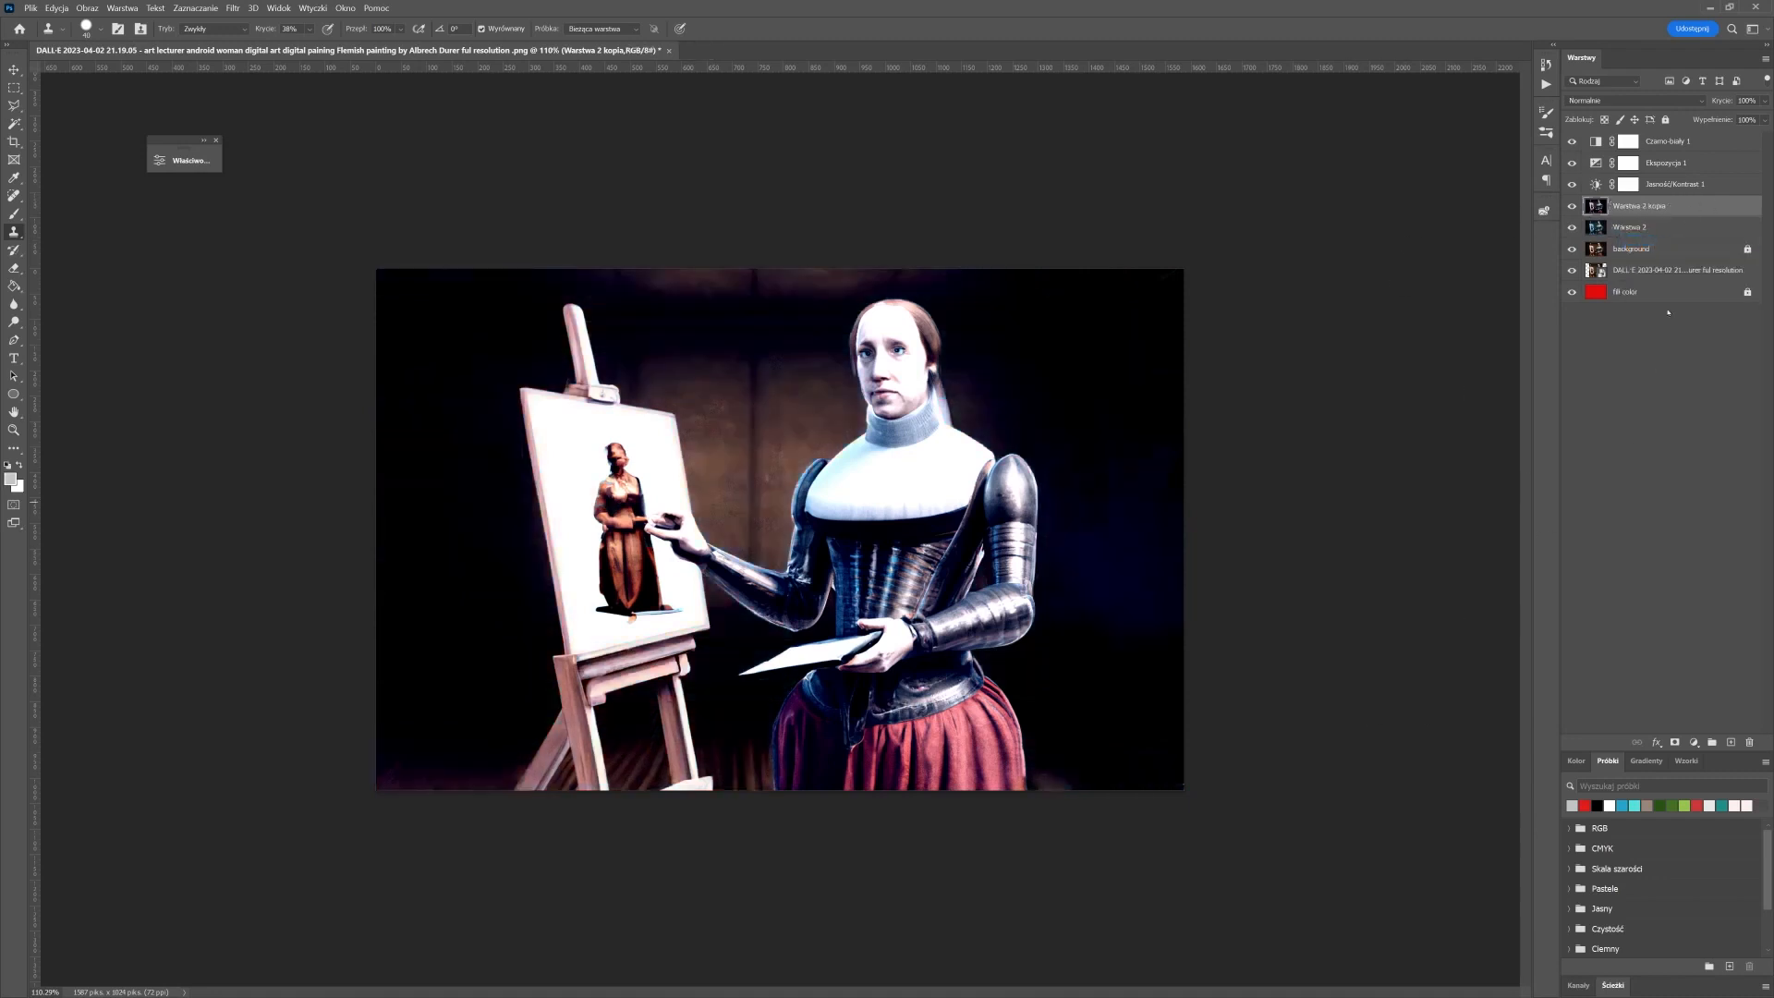
Compare the picture with and without the Black & White adjustment layer and open that layer's opacity setting
left_click(1572, 145)
left_click(1709, 141)
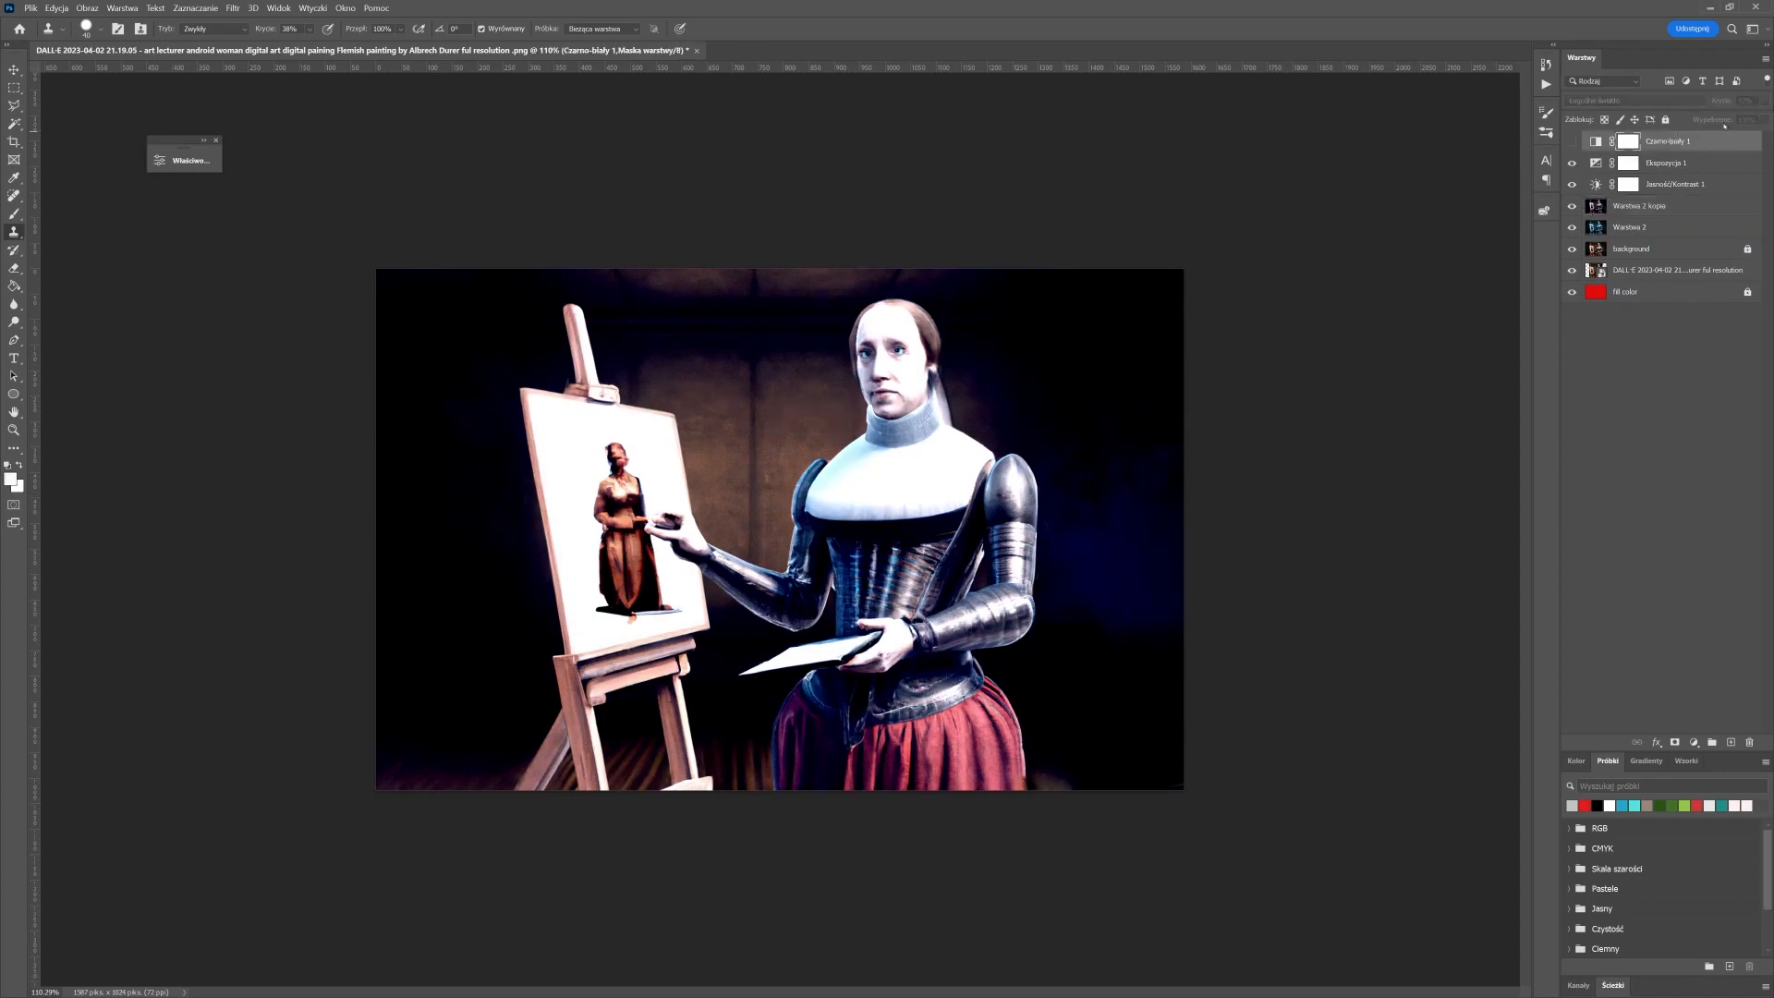
left_click(1659, 138)
left_click(1572, 145)
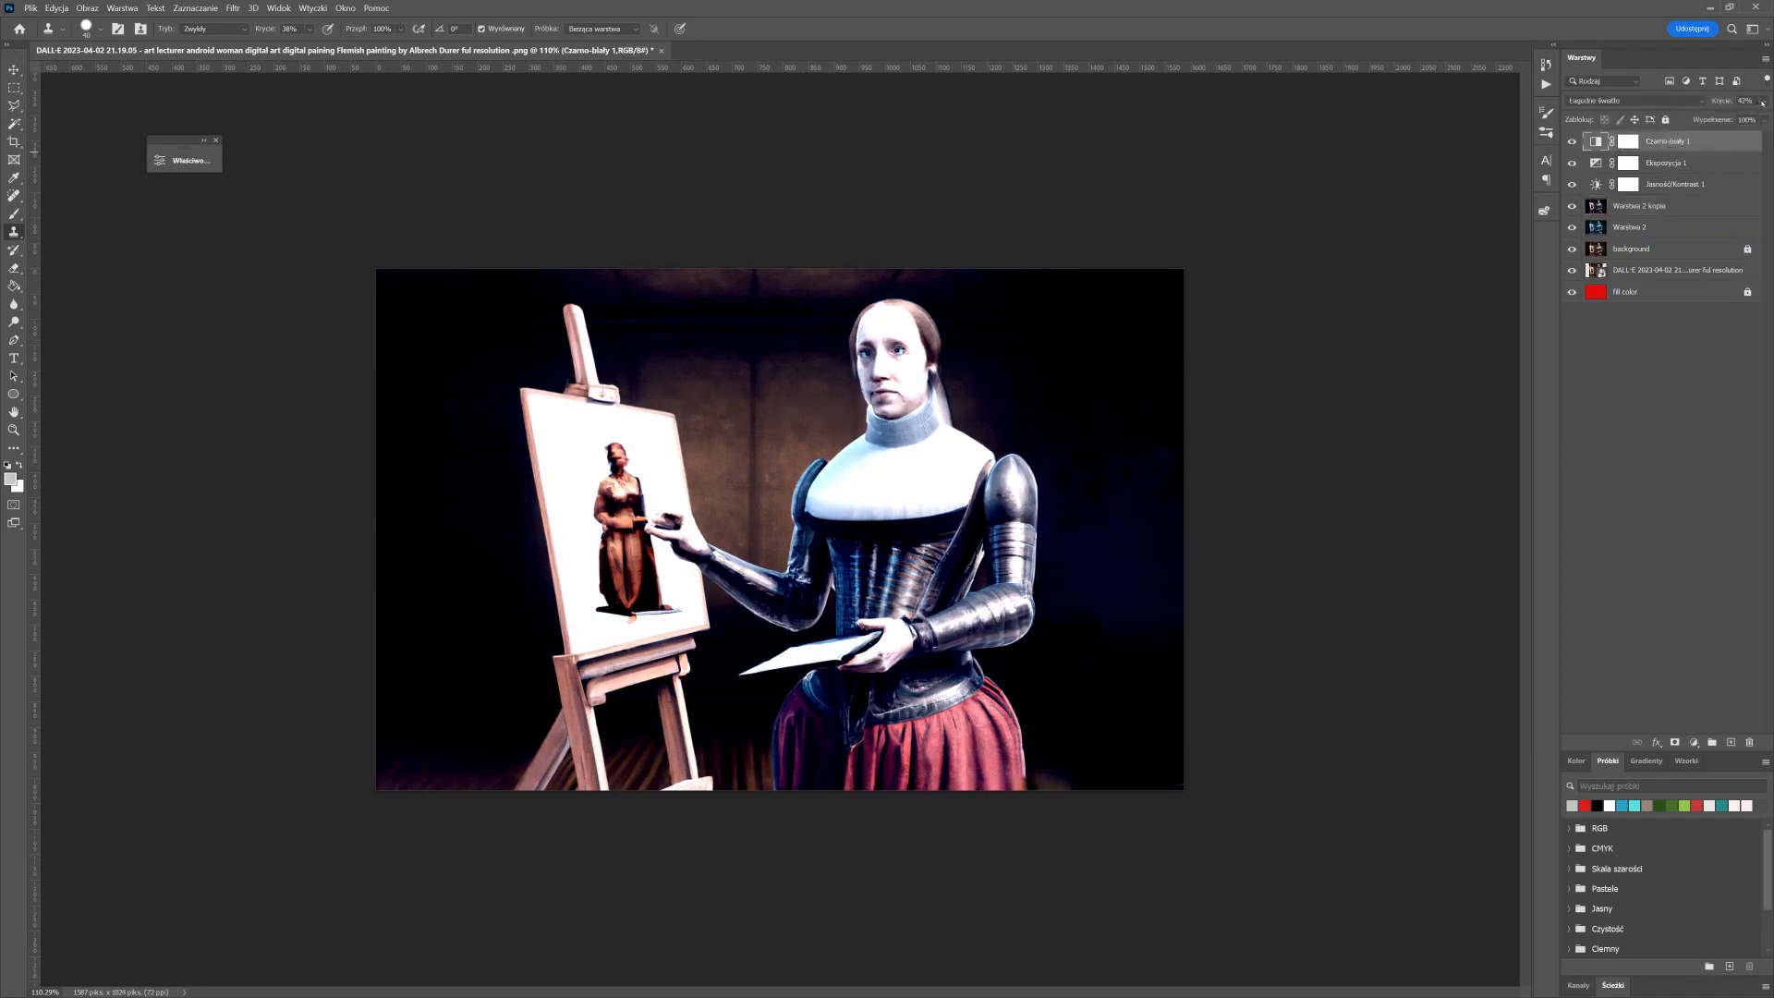
left_click(1763, 101)
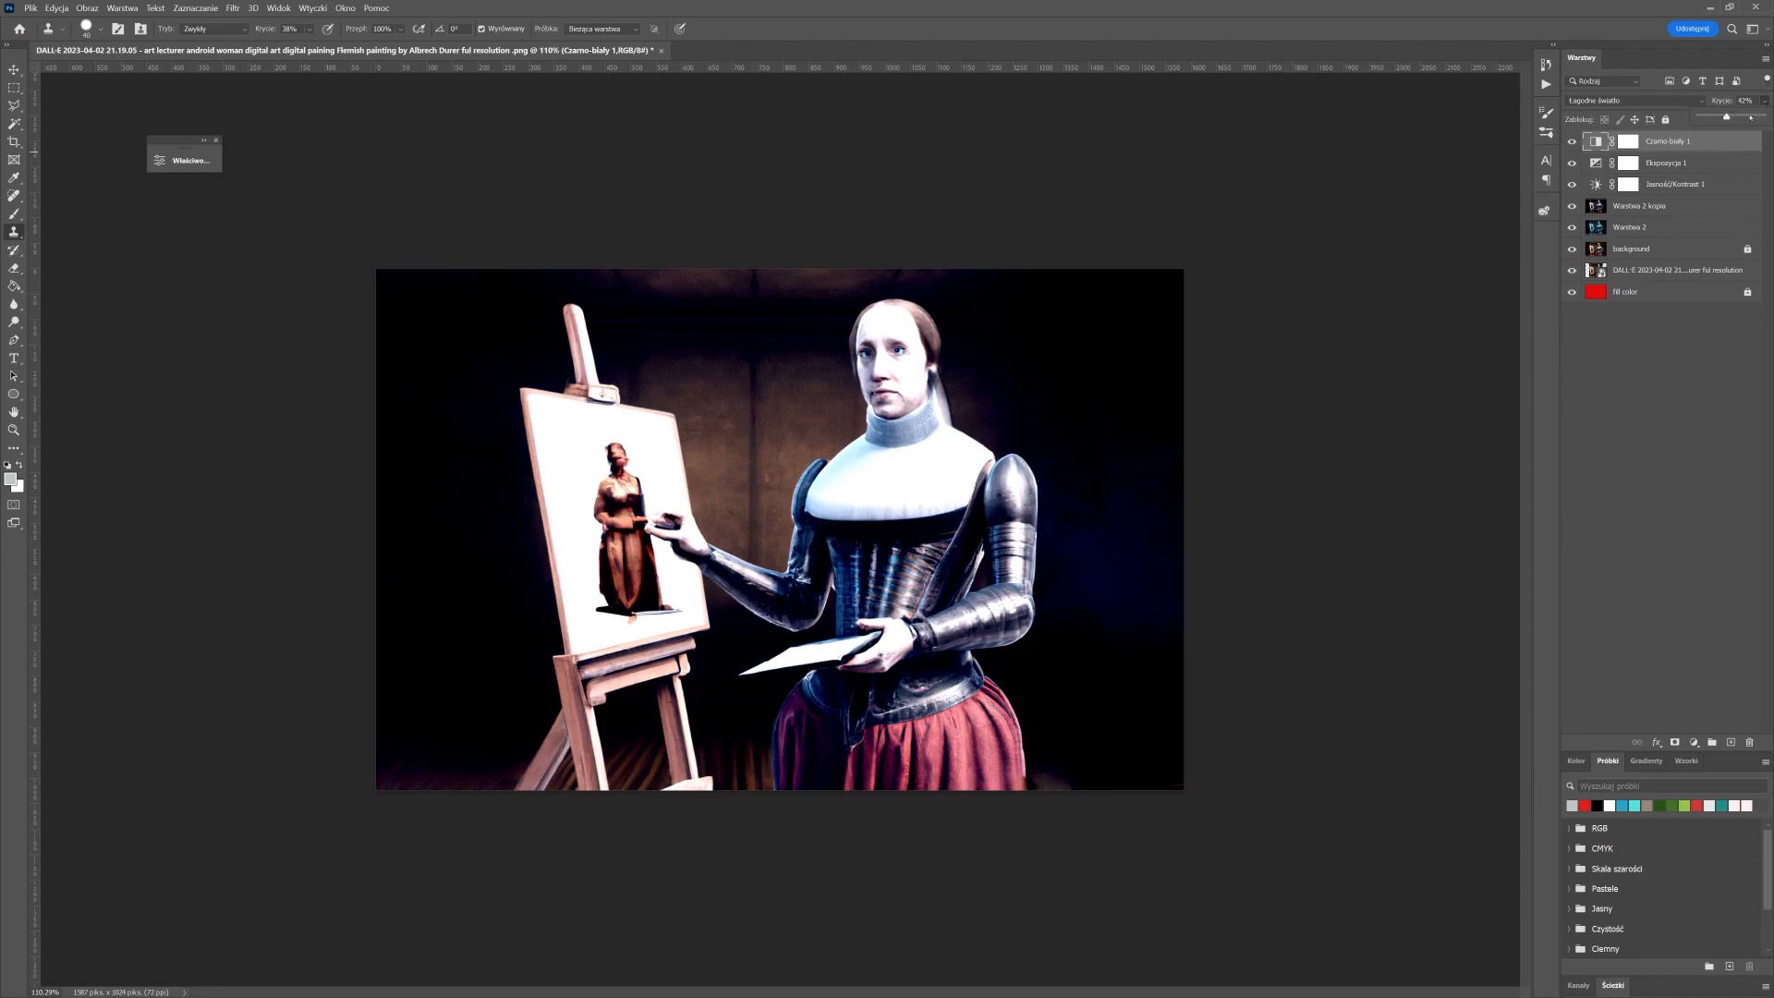
Delete the layer mask of the Exposure adjustment layer, keeping its Normal blend mode and leaving that layer selected
left_click(1689, 165)
left_click(1634, 100)
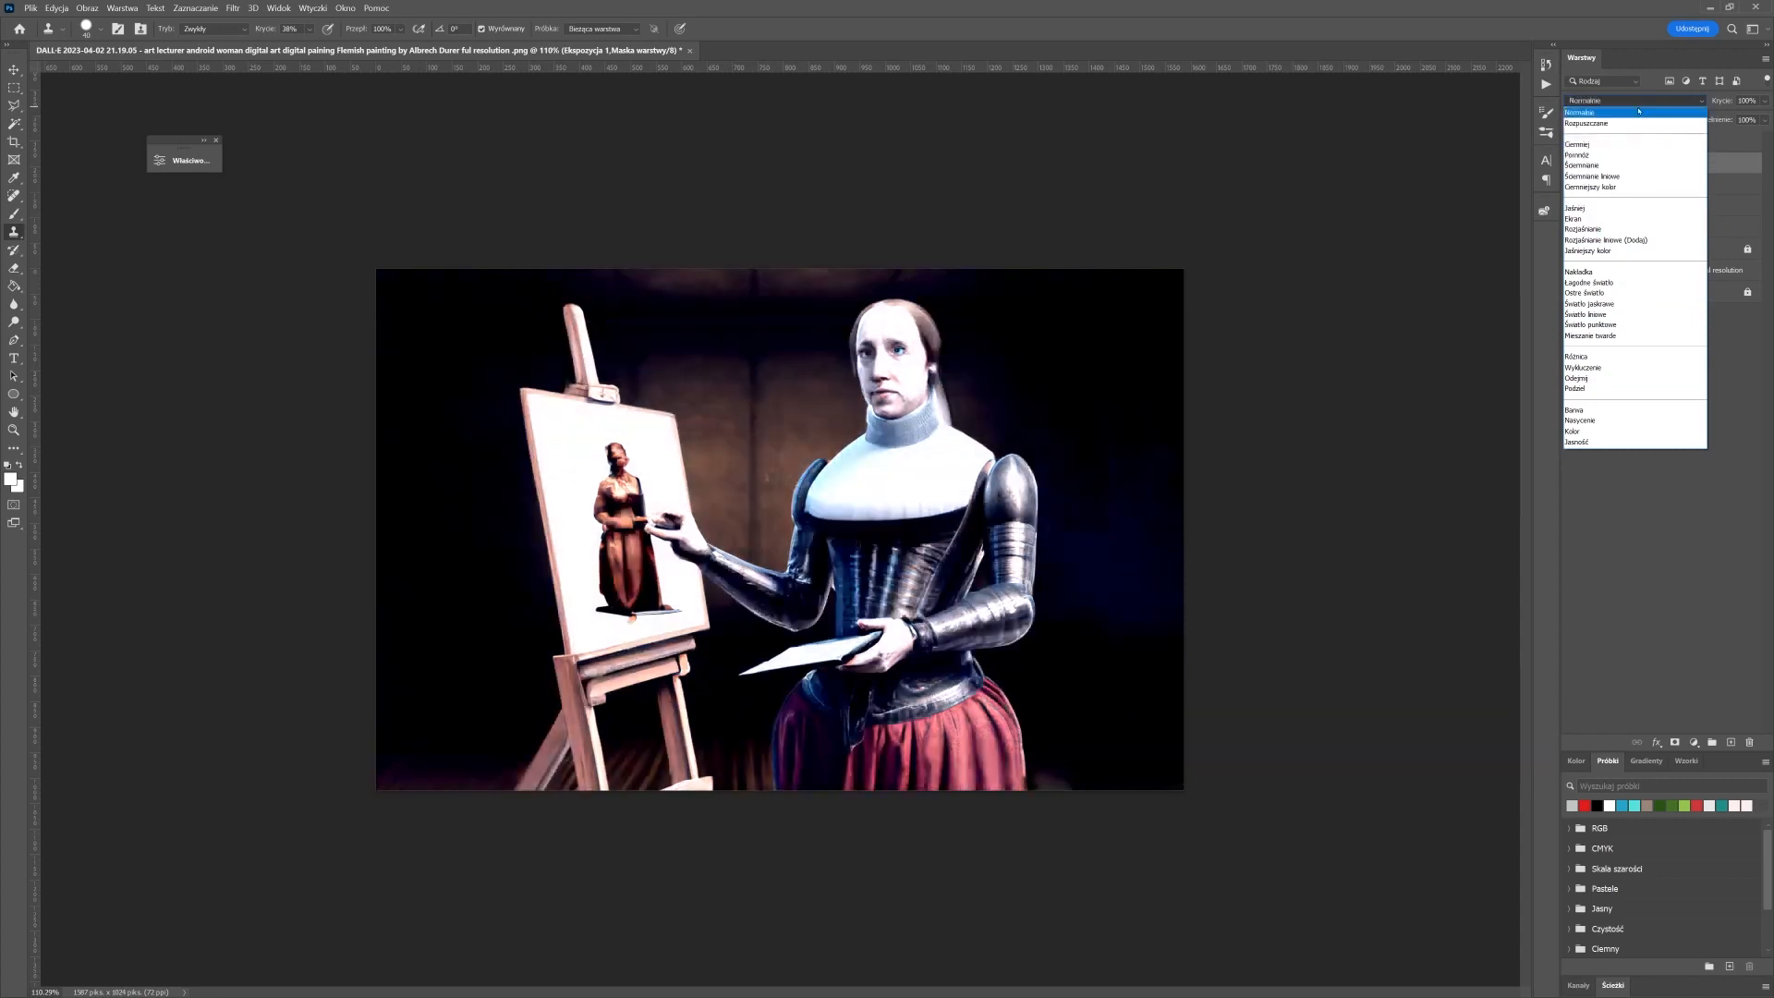
left_click(1643, 112)
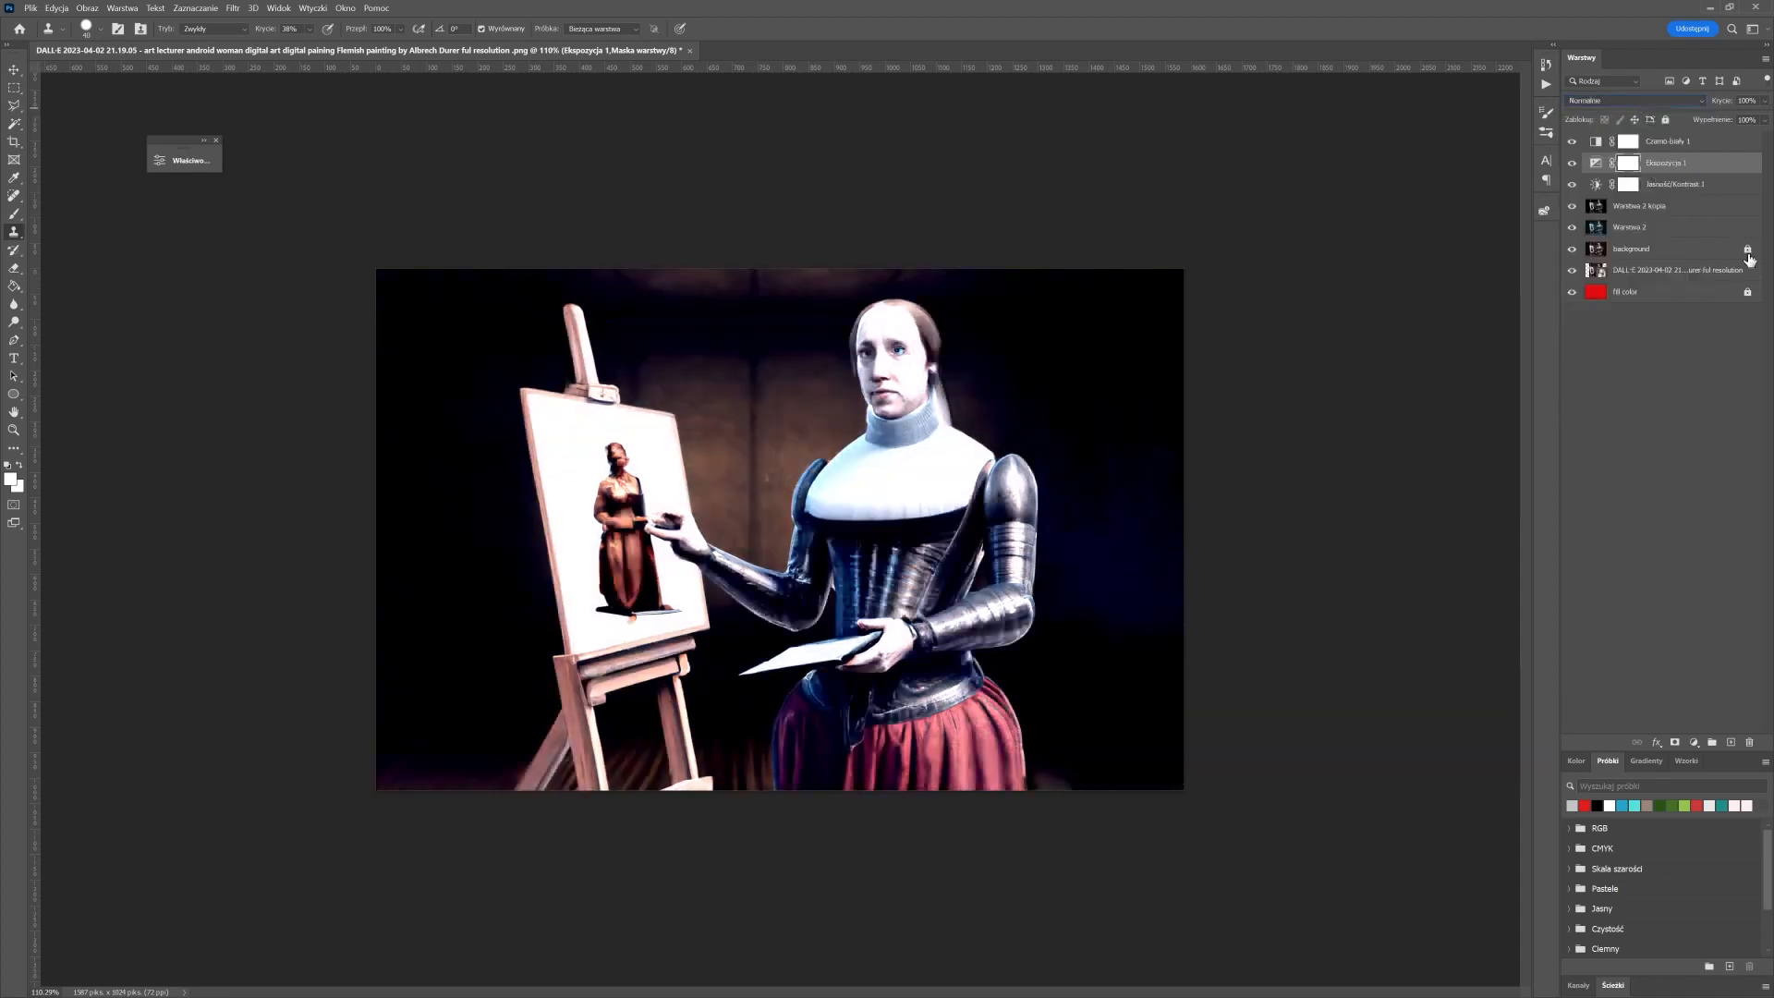
left_click(1749, 742)
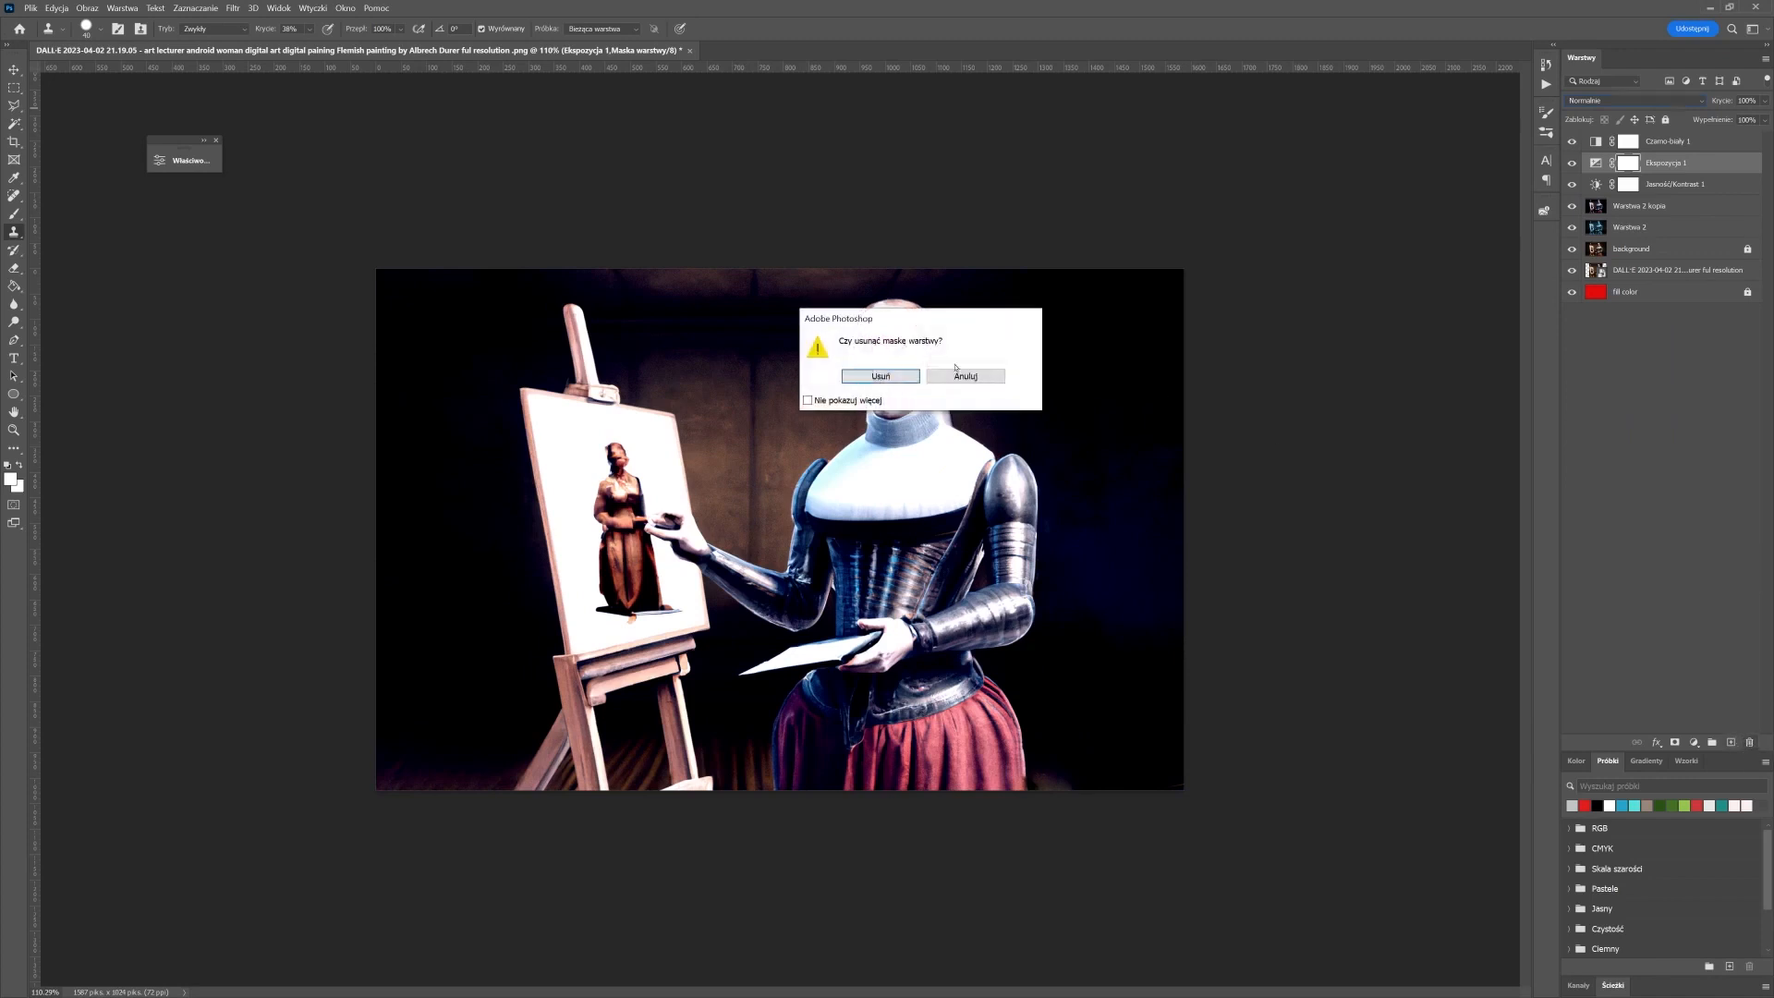
key("Return")
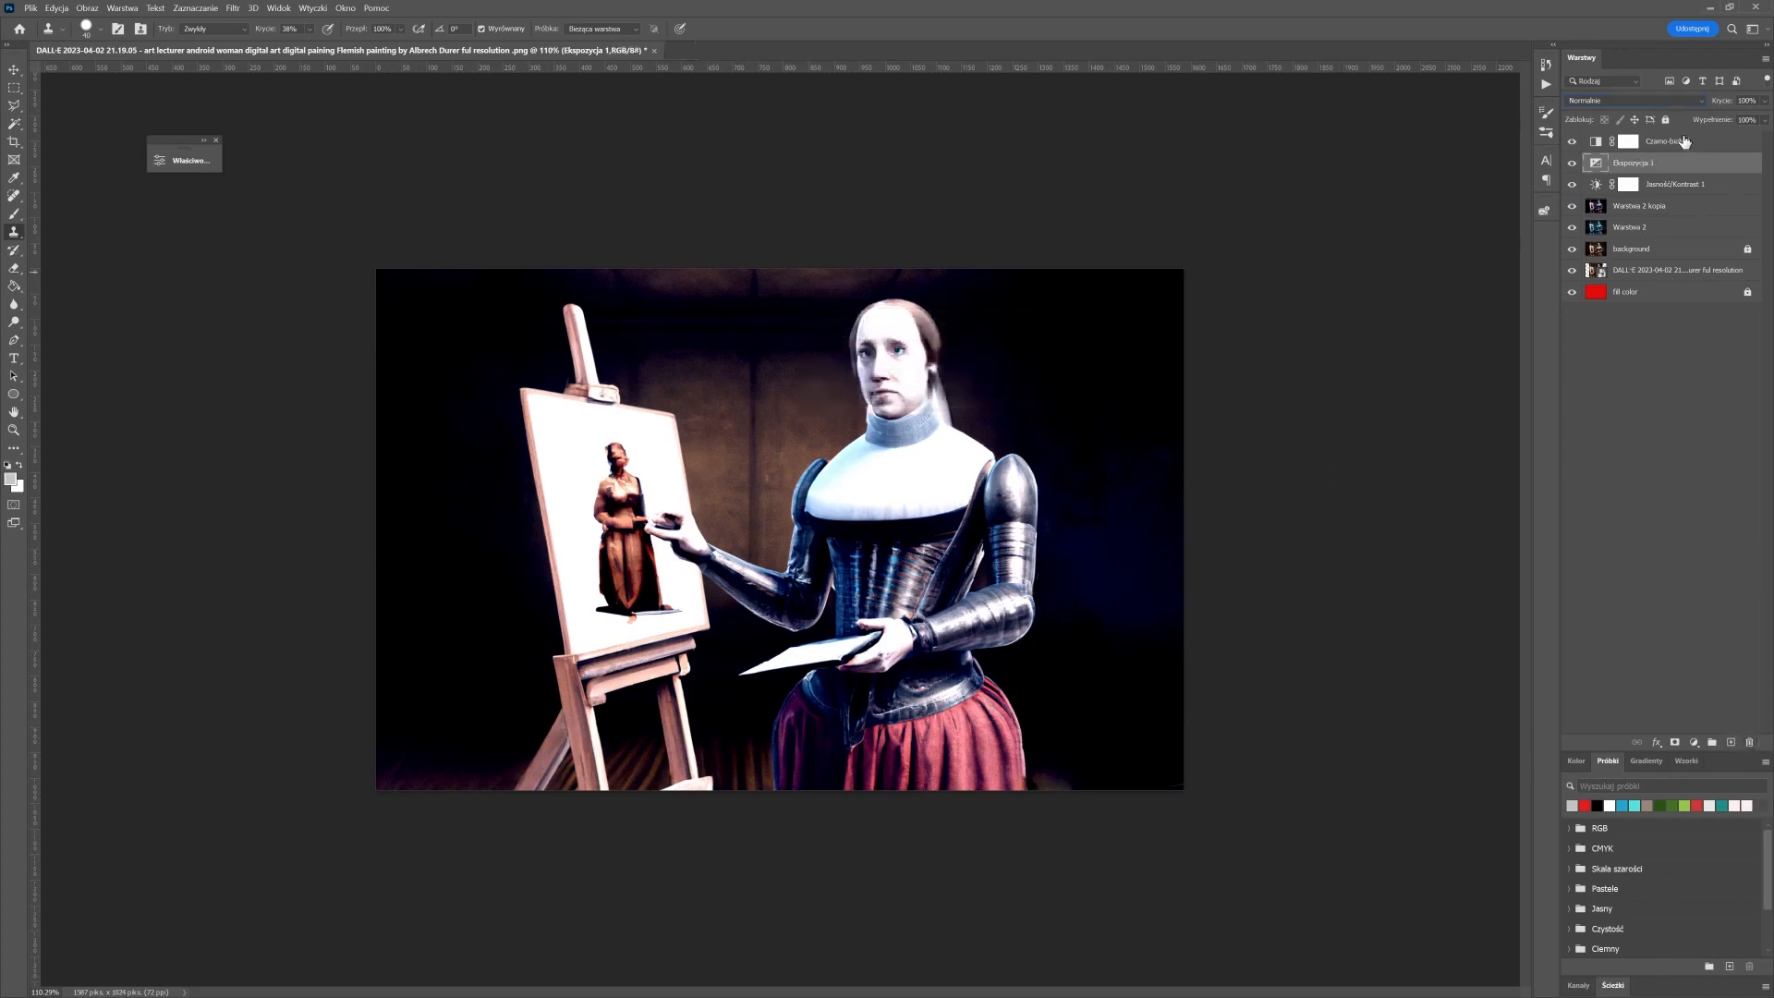
left_click(1686, 143)
left_click(1670, 165)
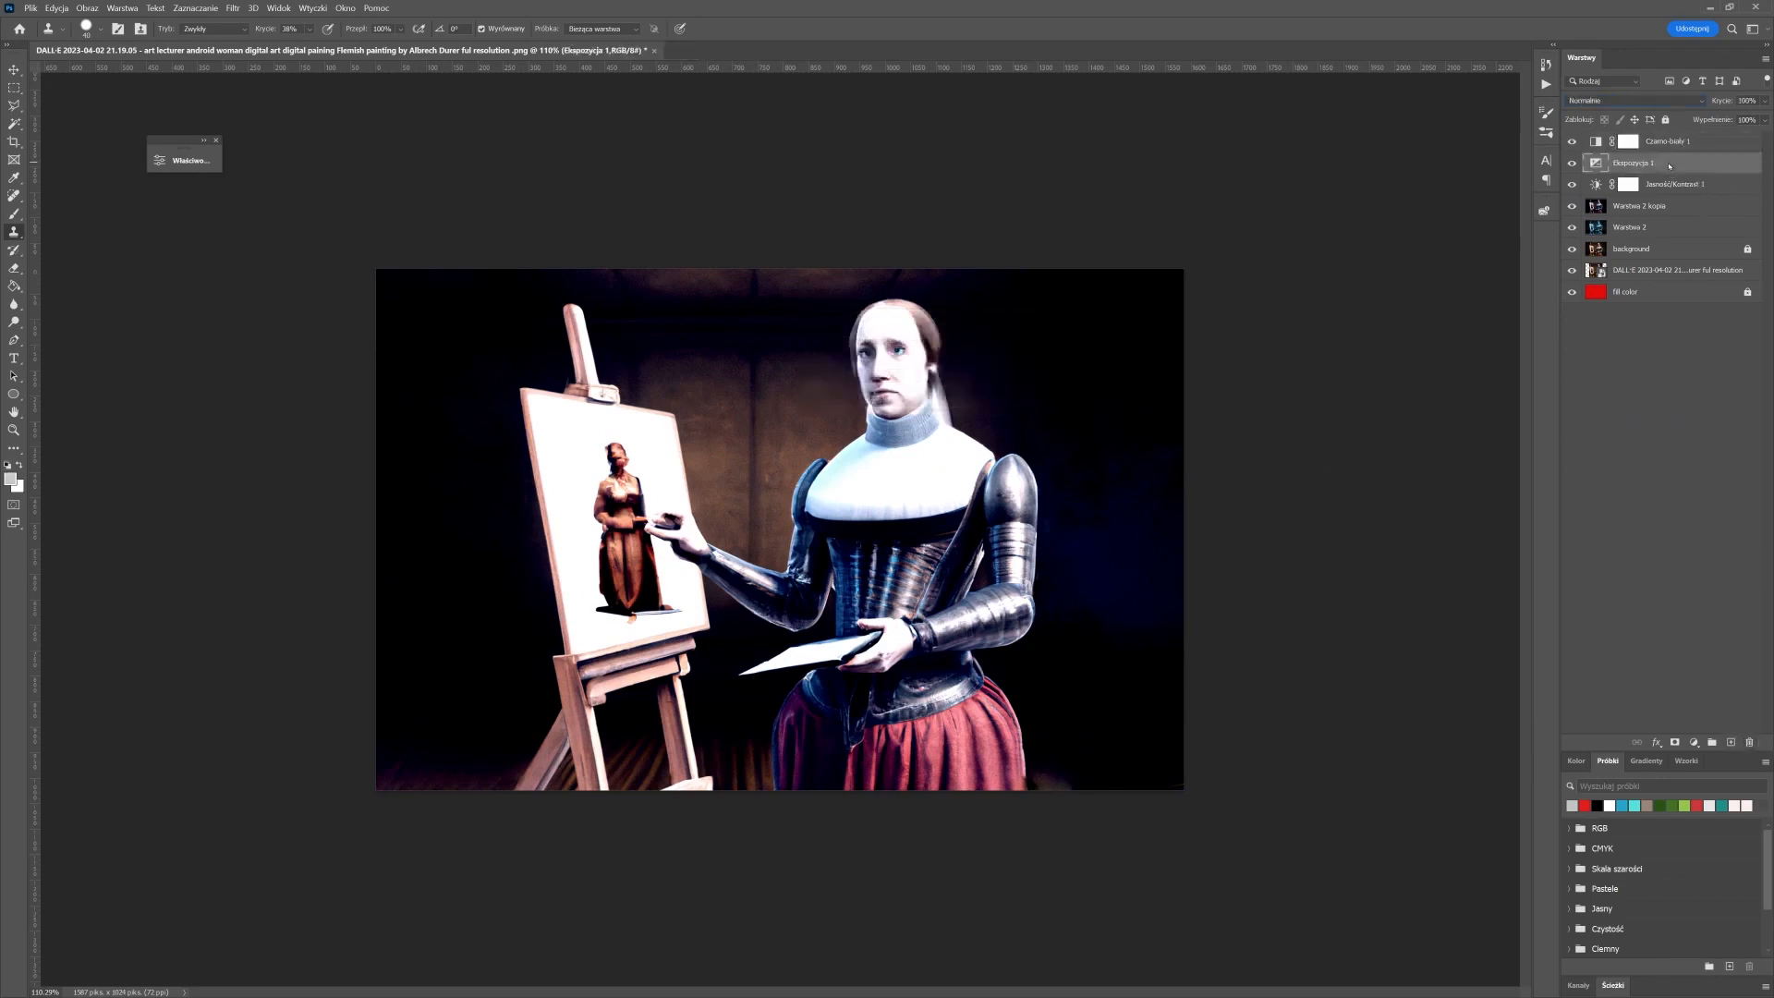
Delete the Exposure adjustment layer
left_click(1750, 742)
left_click(881, 375)
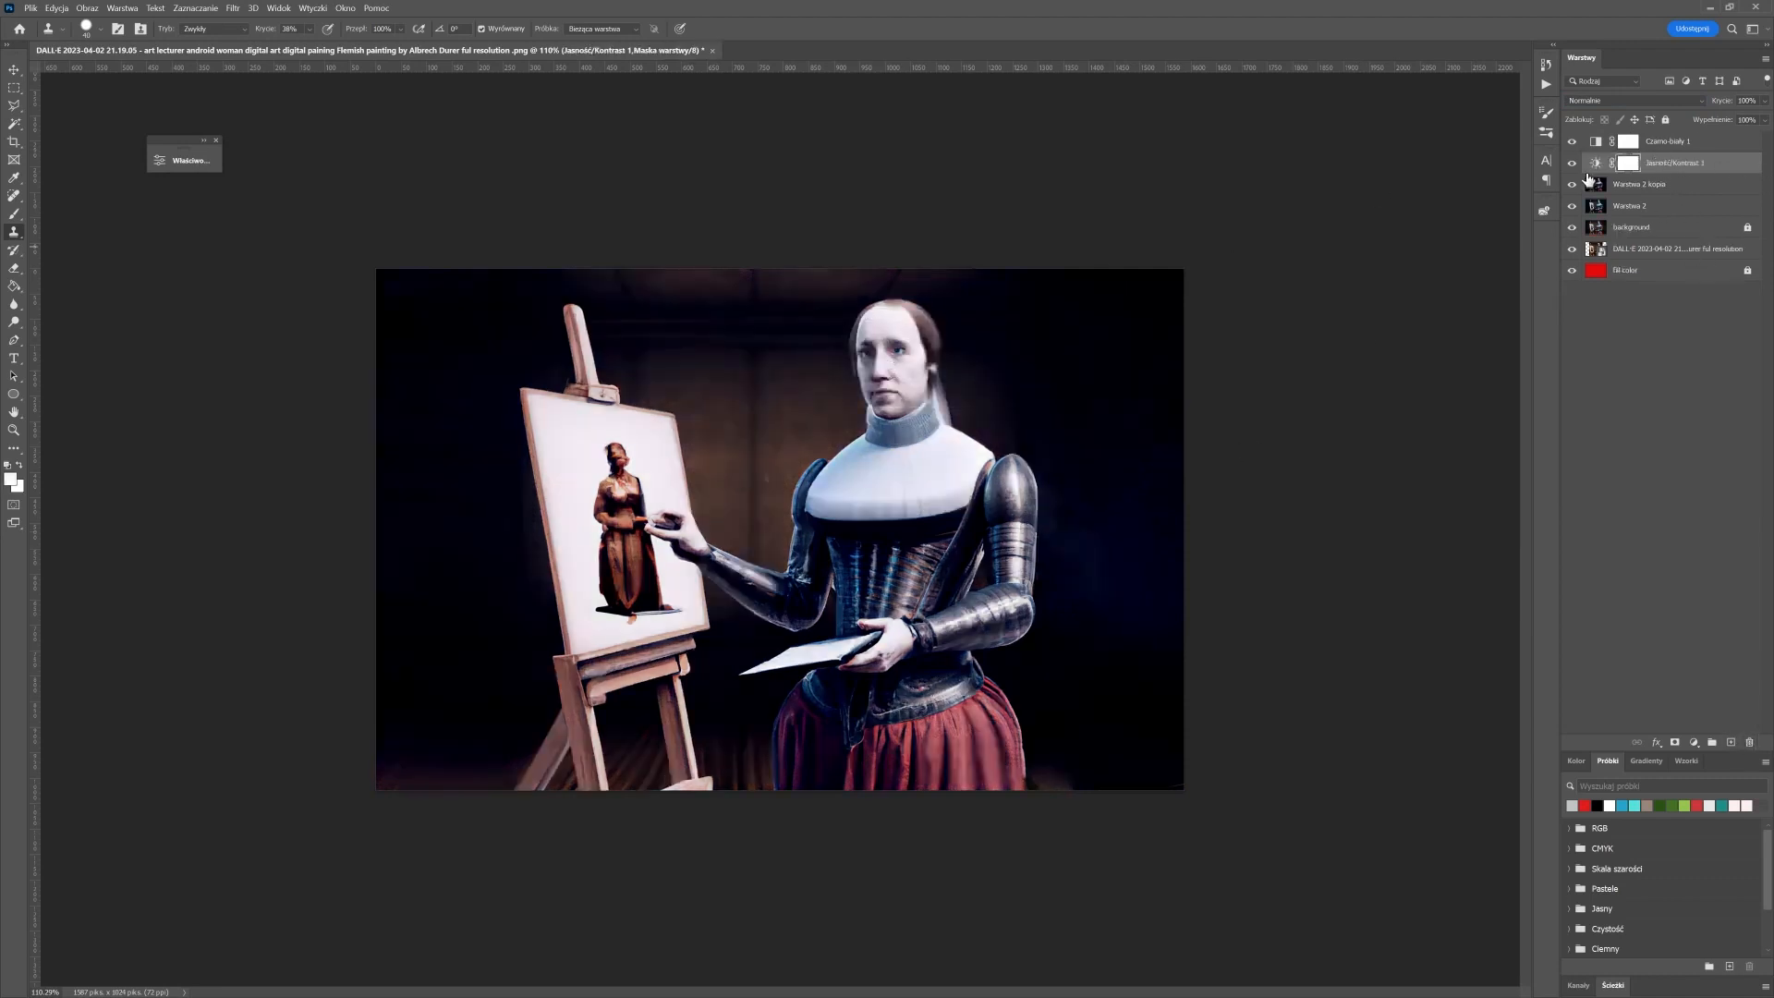
Compare the result with the original DALL·E layer by raising it above all layers, then hide it and return it above fill color
left_click_drag(1649, 257, 1657, 139)
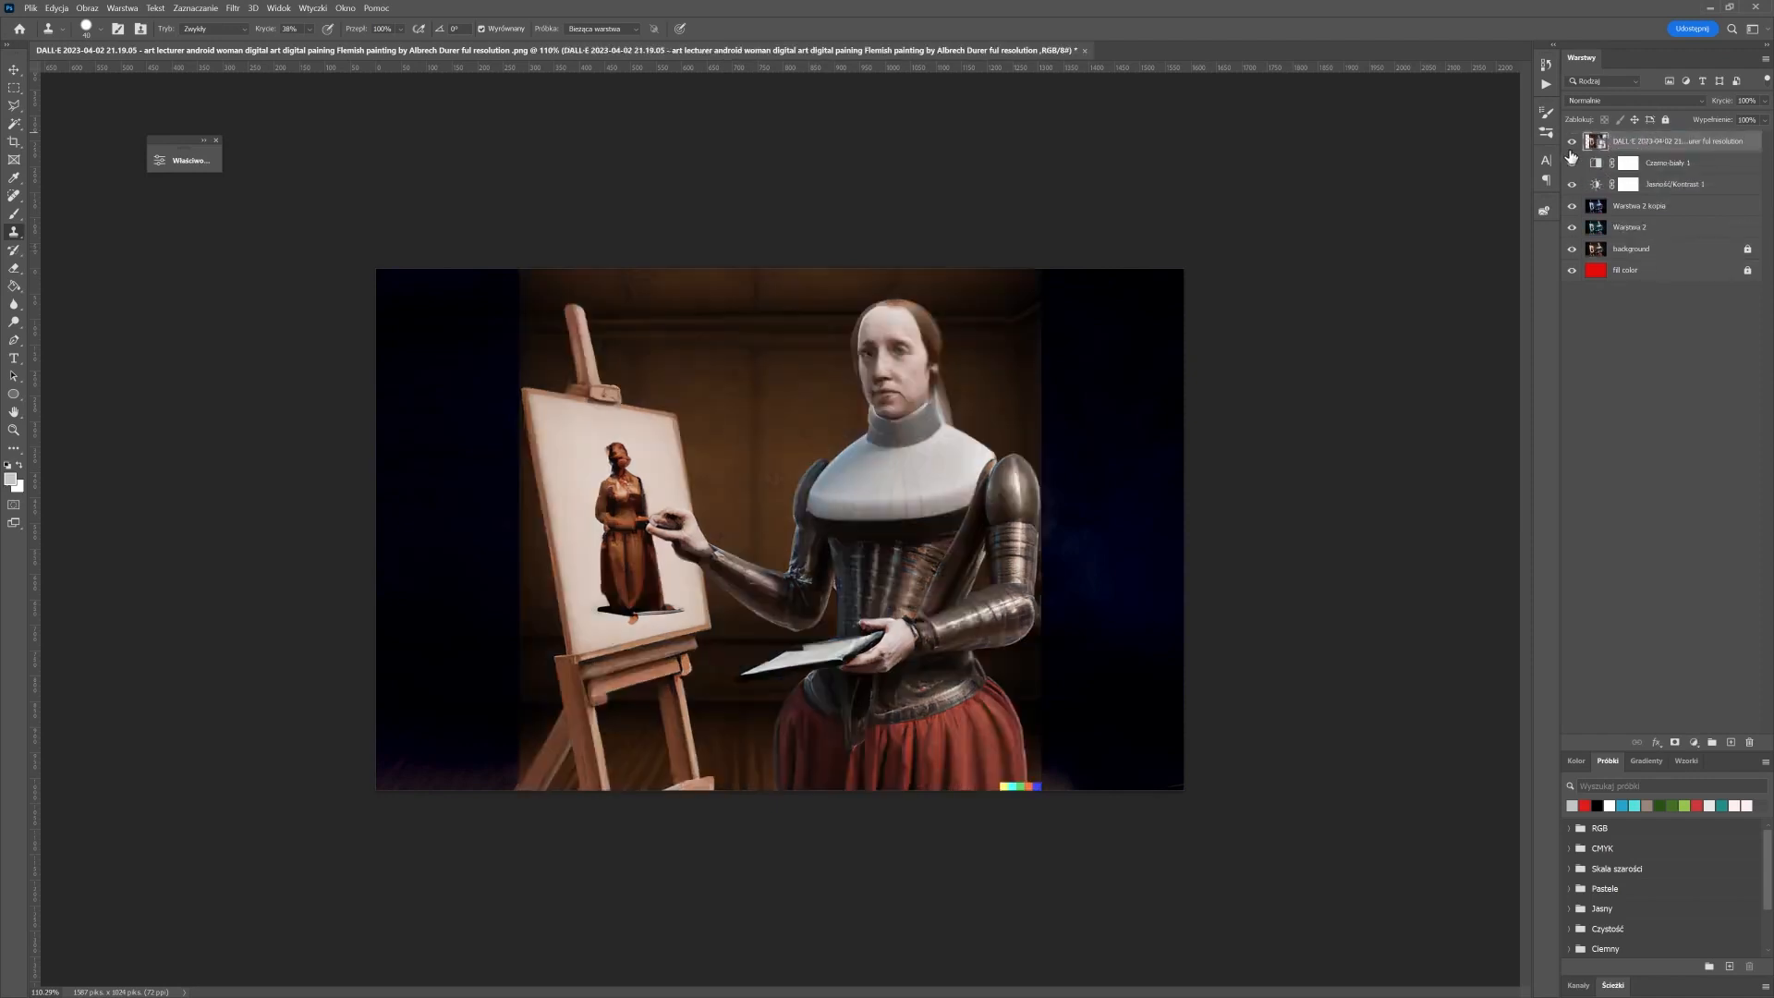
left_click(1571, 141)
left_click_drag(1639, 146, 1672, 260)
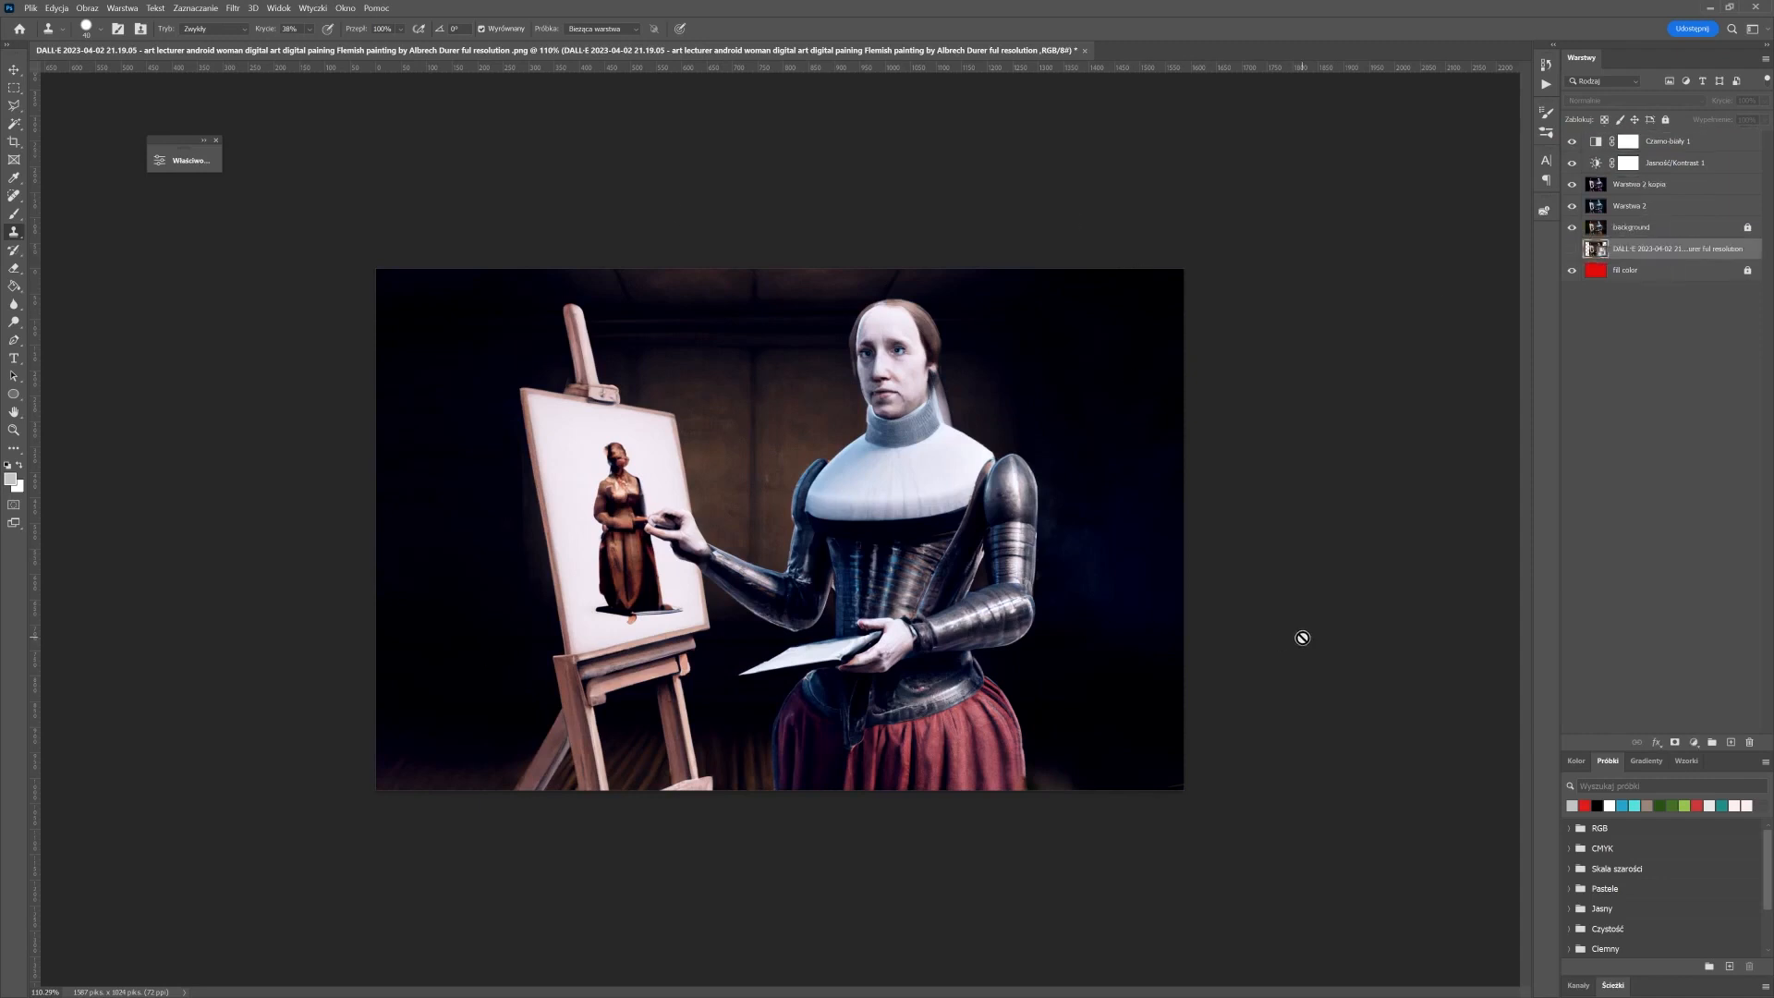
scroll(824, 580, "up", 3)
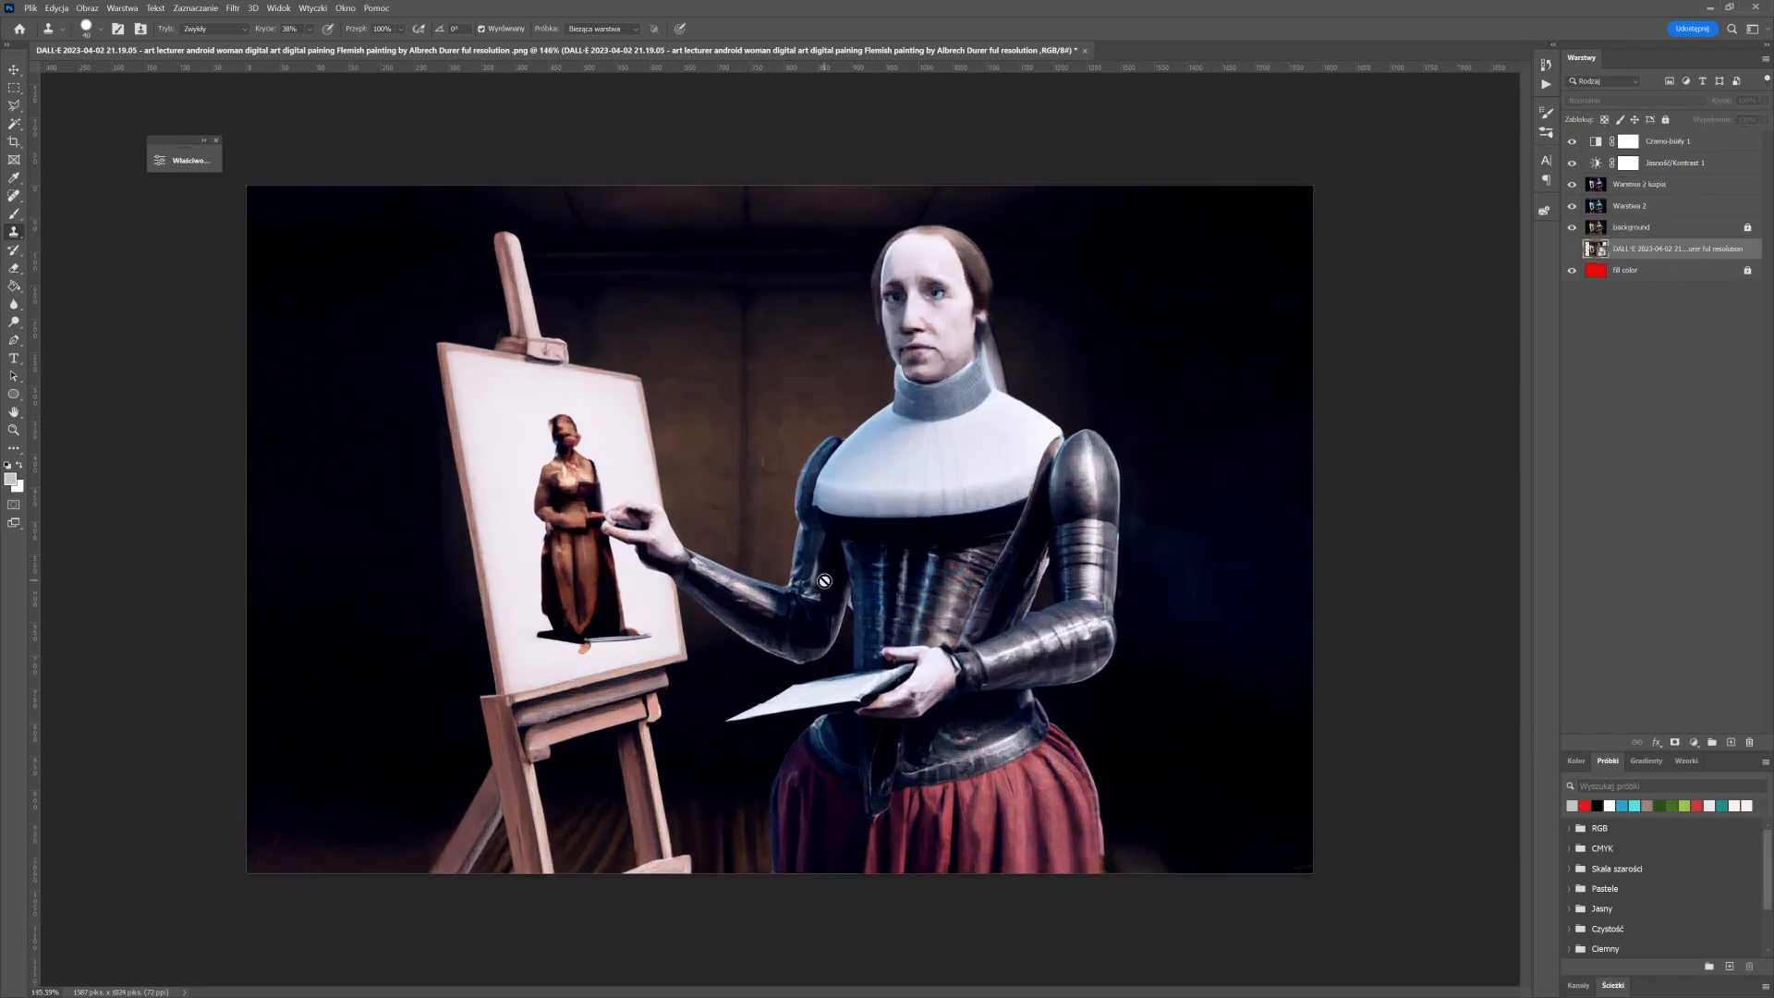
scroll(886, 525, "down", 1)
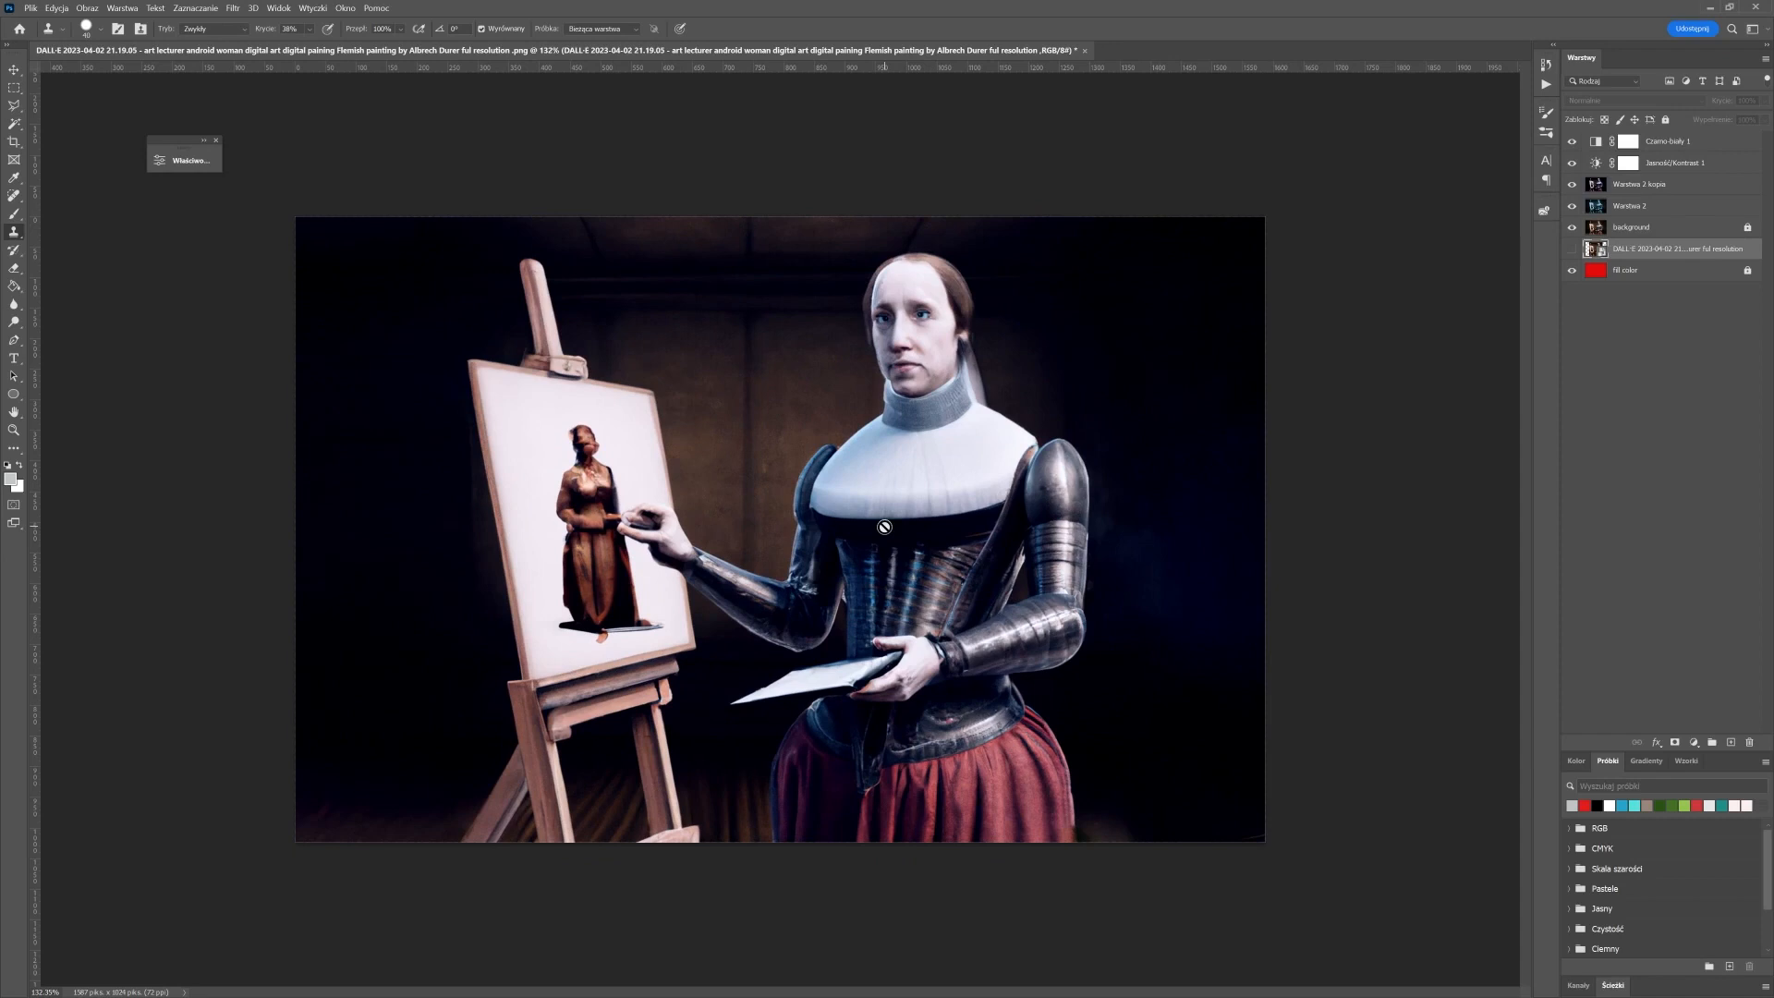
With Warstwa 2 kopia selected, save a copy of the picture as a PNG named lesson 2, using the large file size option
left_click(1671, 184)
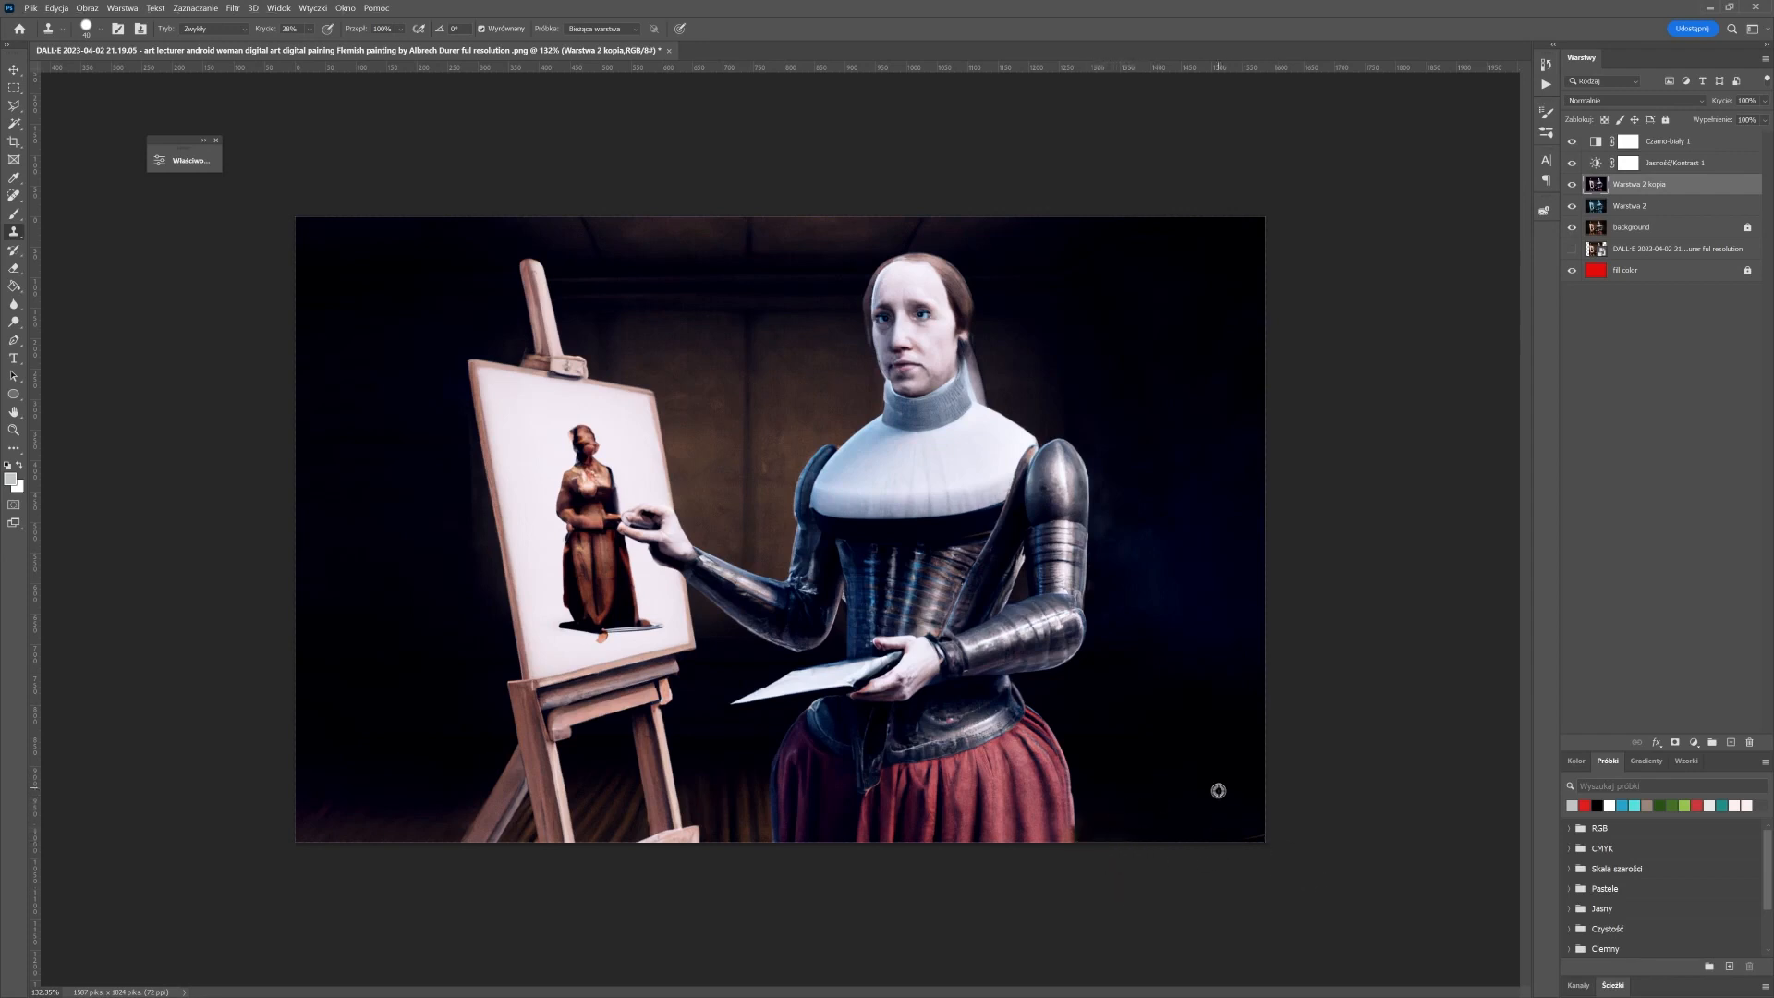
left_click(30, 9)
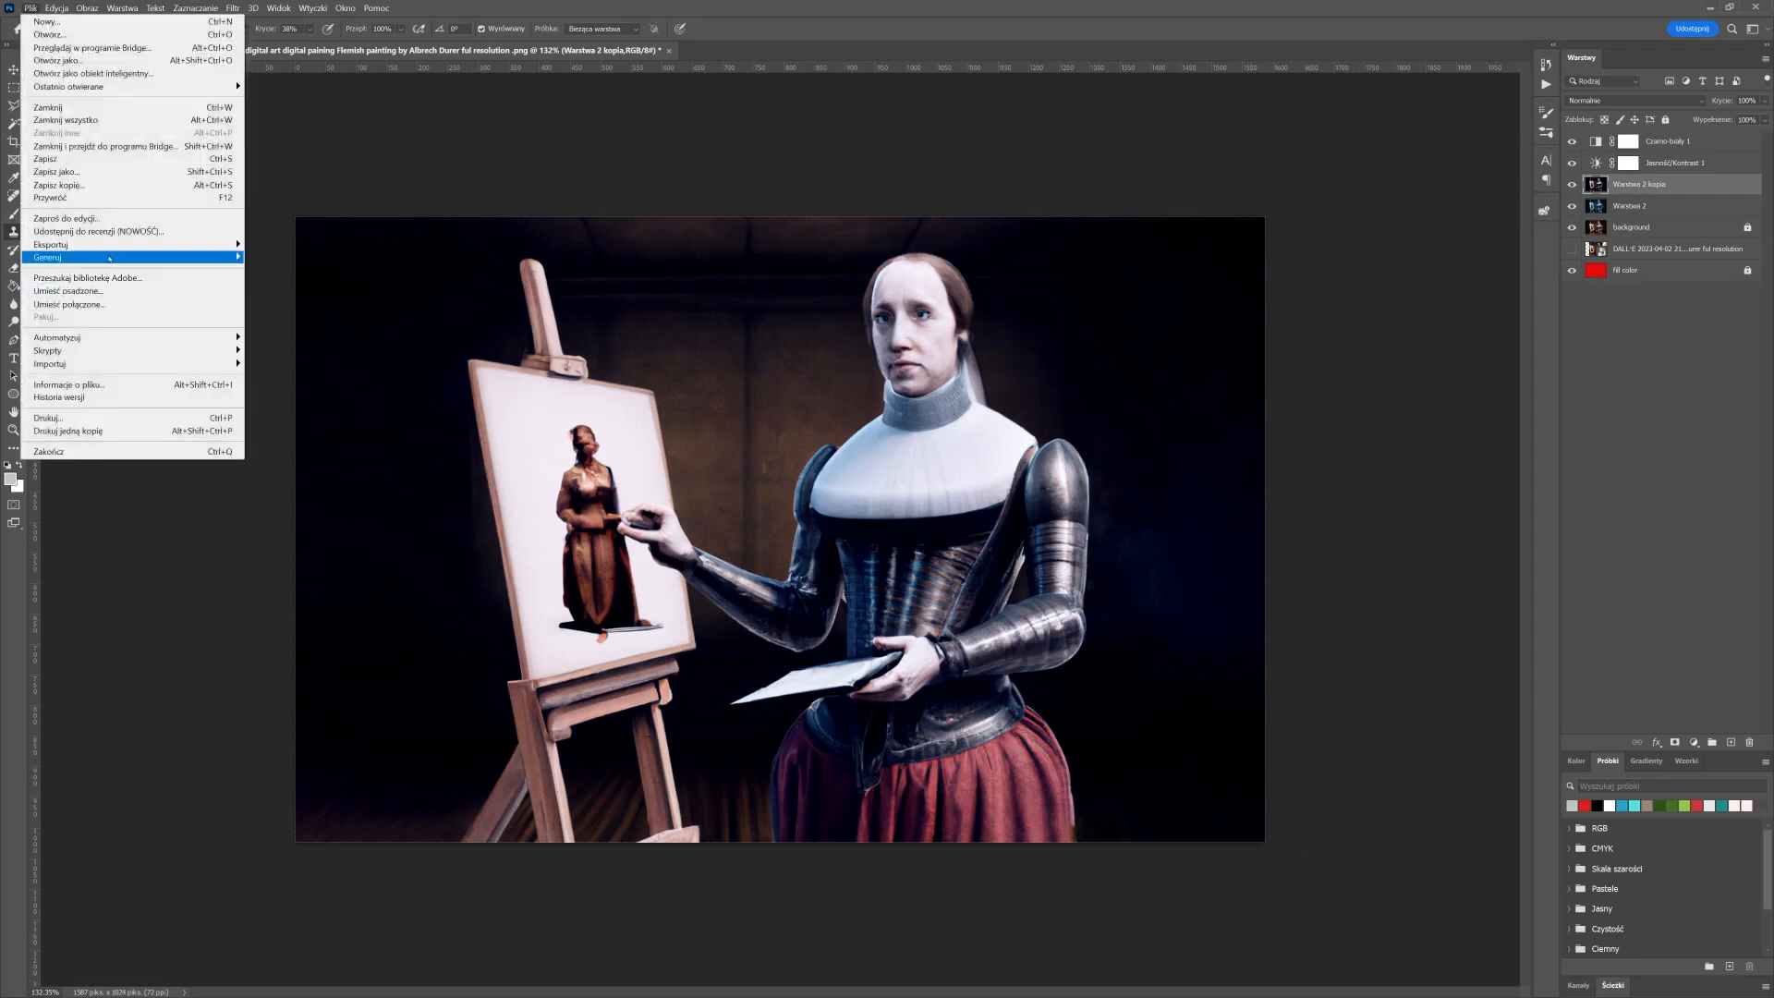
left_click(116, 186)
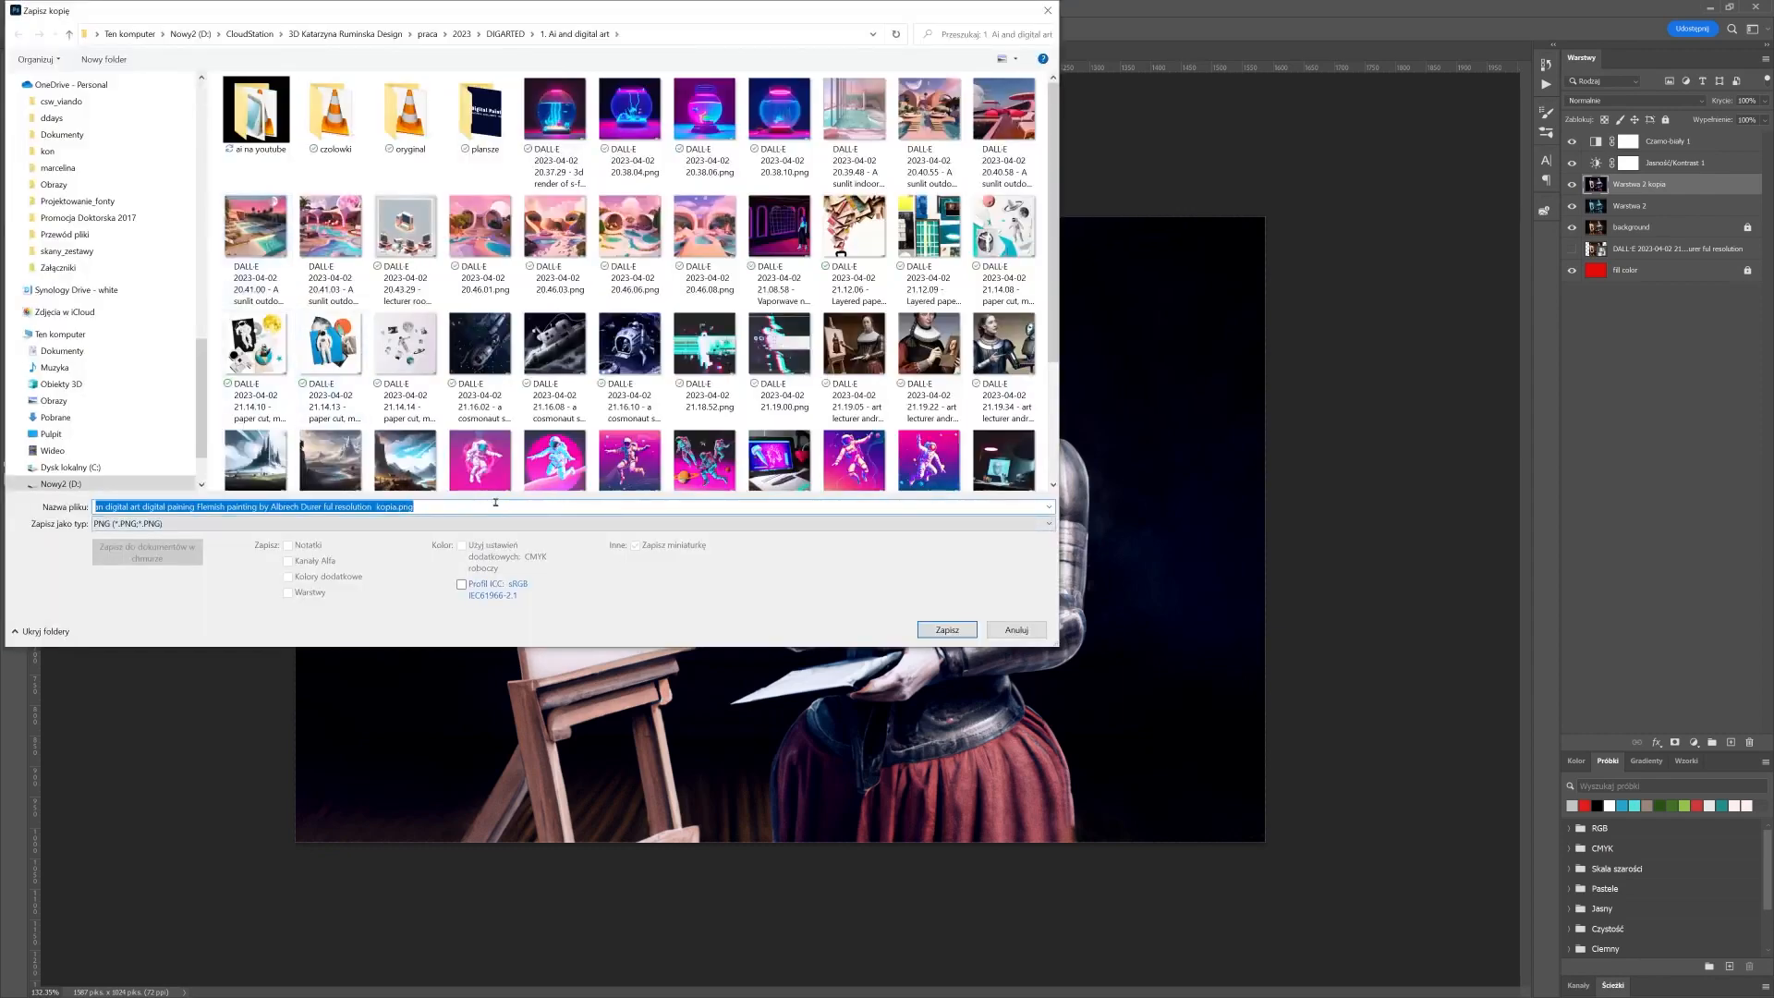
type("le")
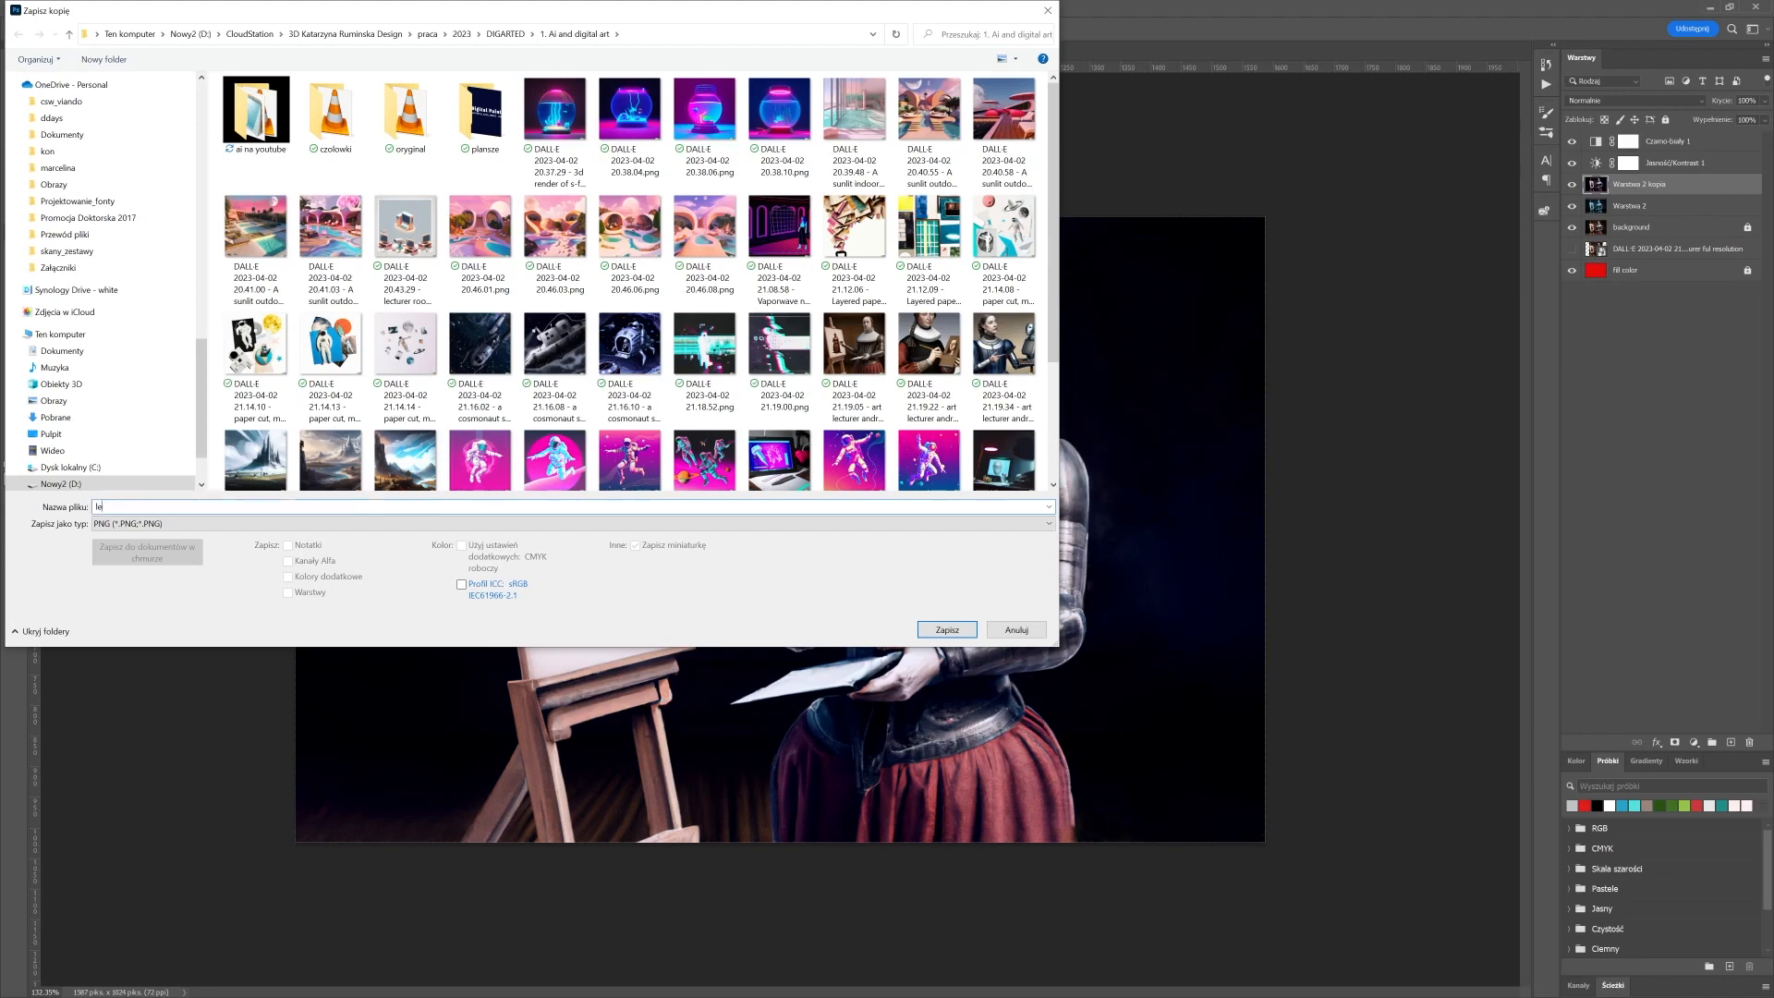
type("esson 2")
key("Return")
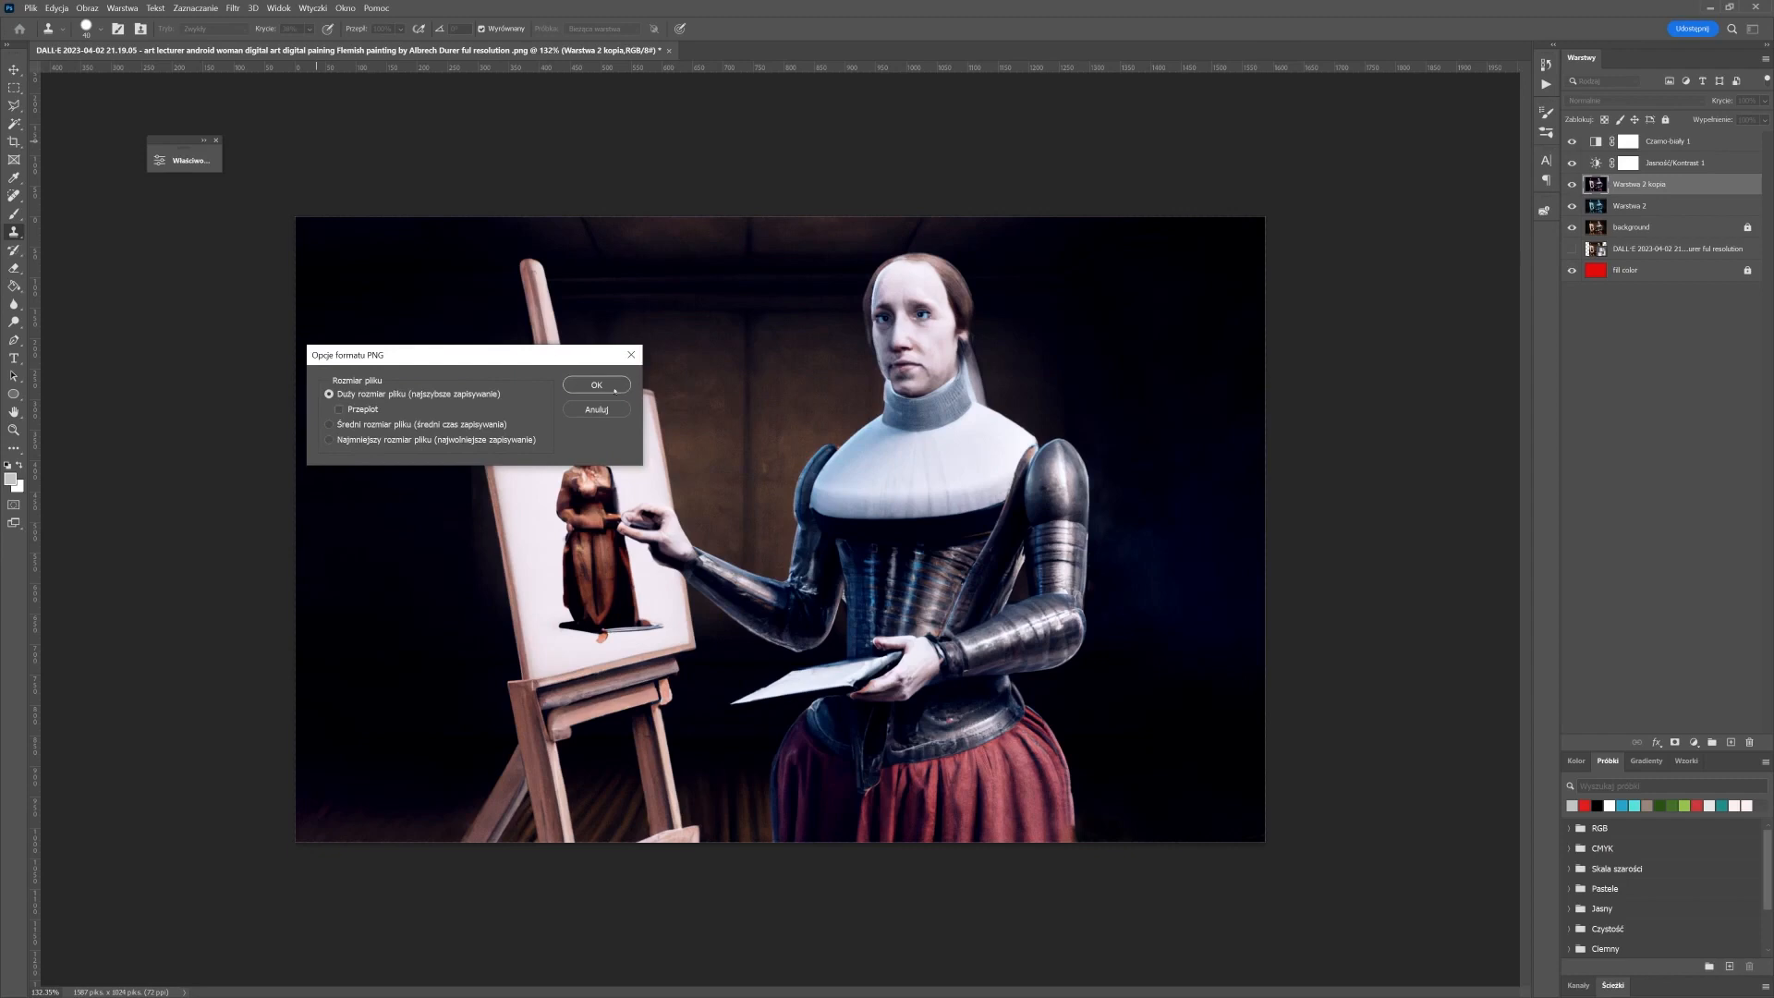
left_click(596, 384)
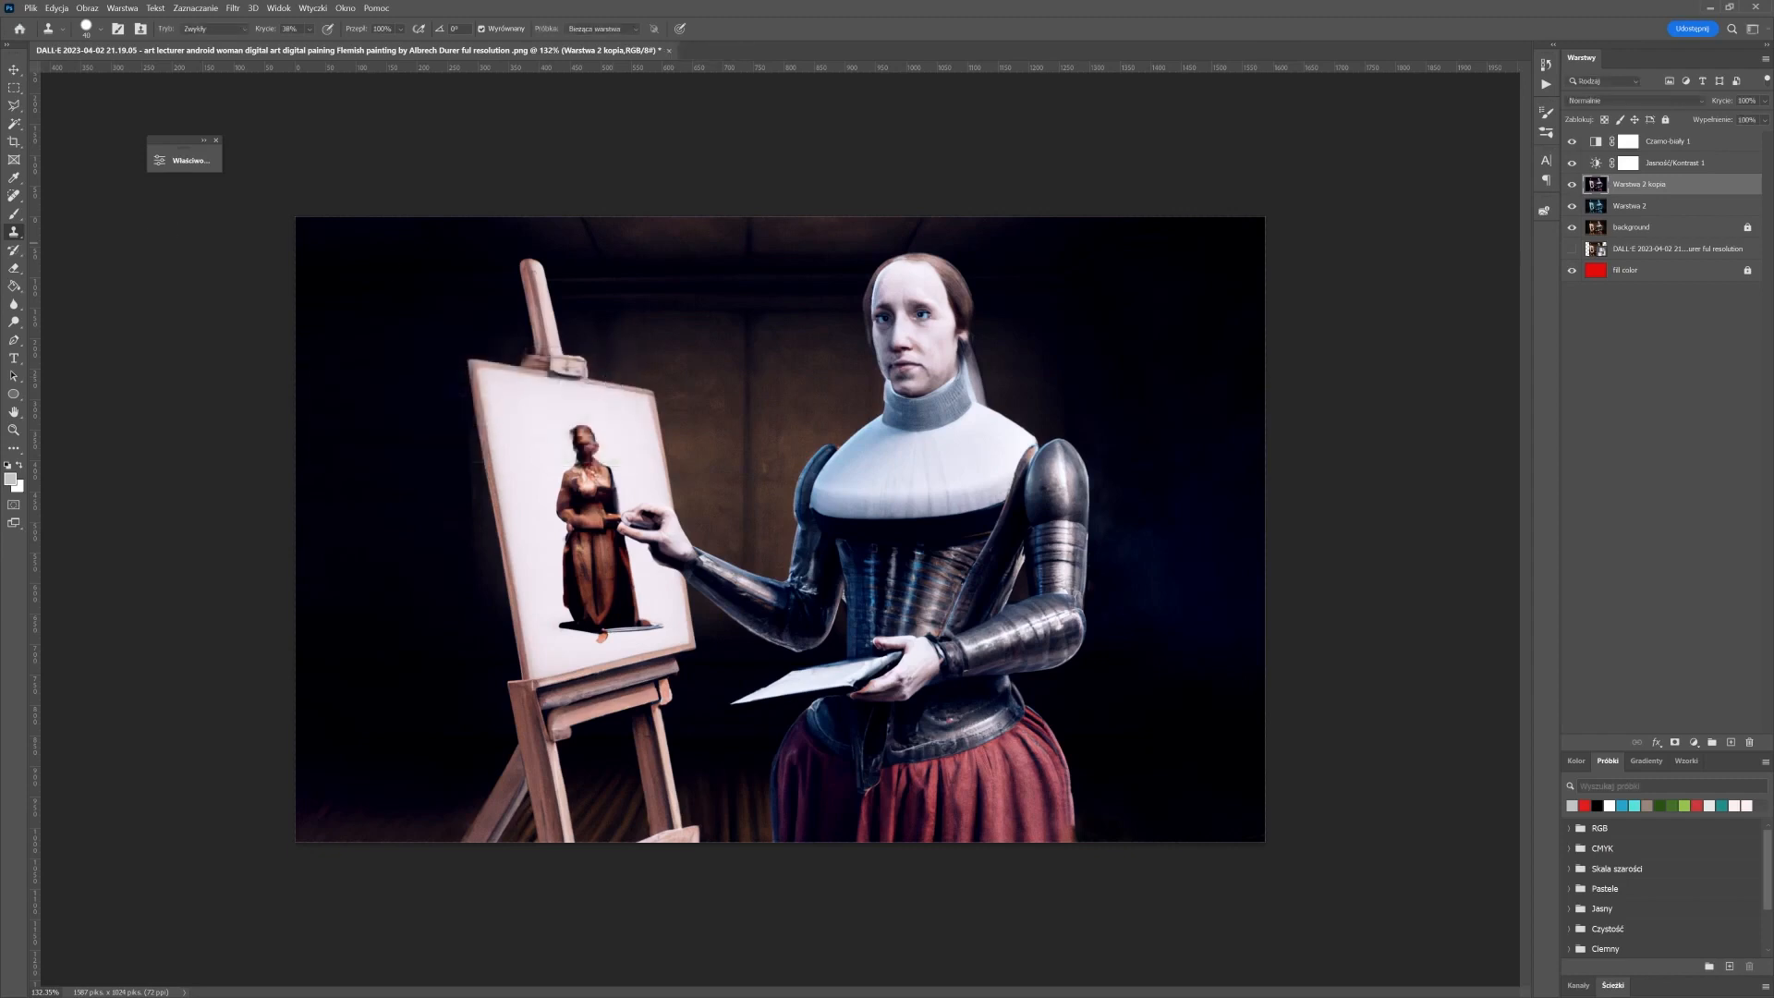
Switch to File Explorer and create a folder named lesson 2 inside 1. Ai and digital art
key("alt+Tab")
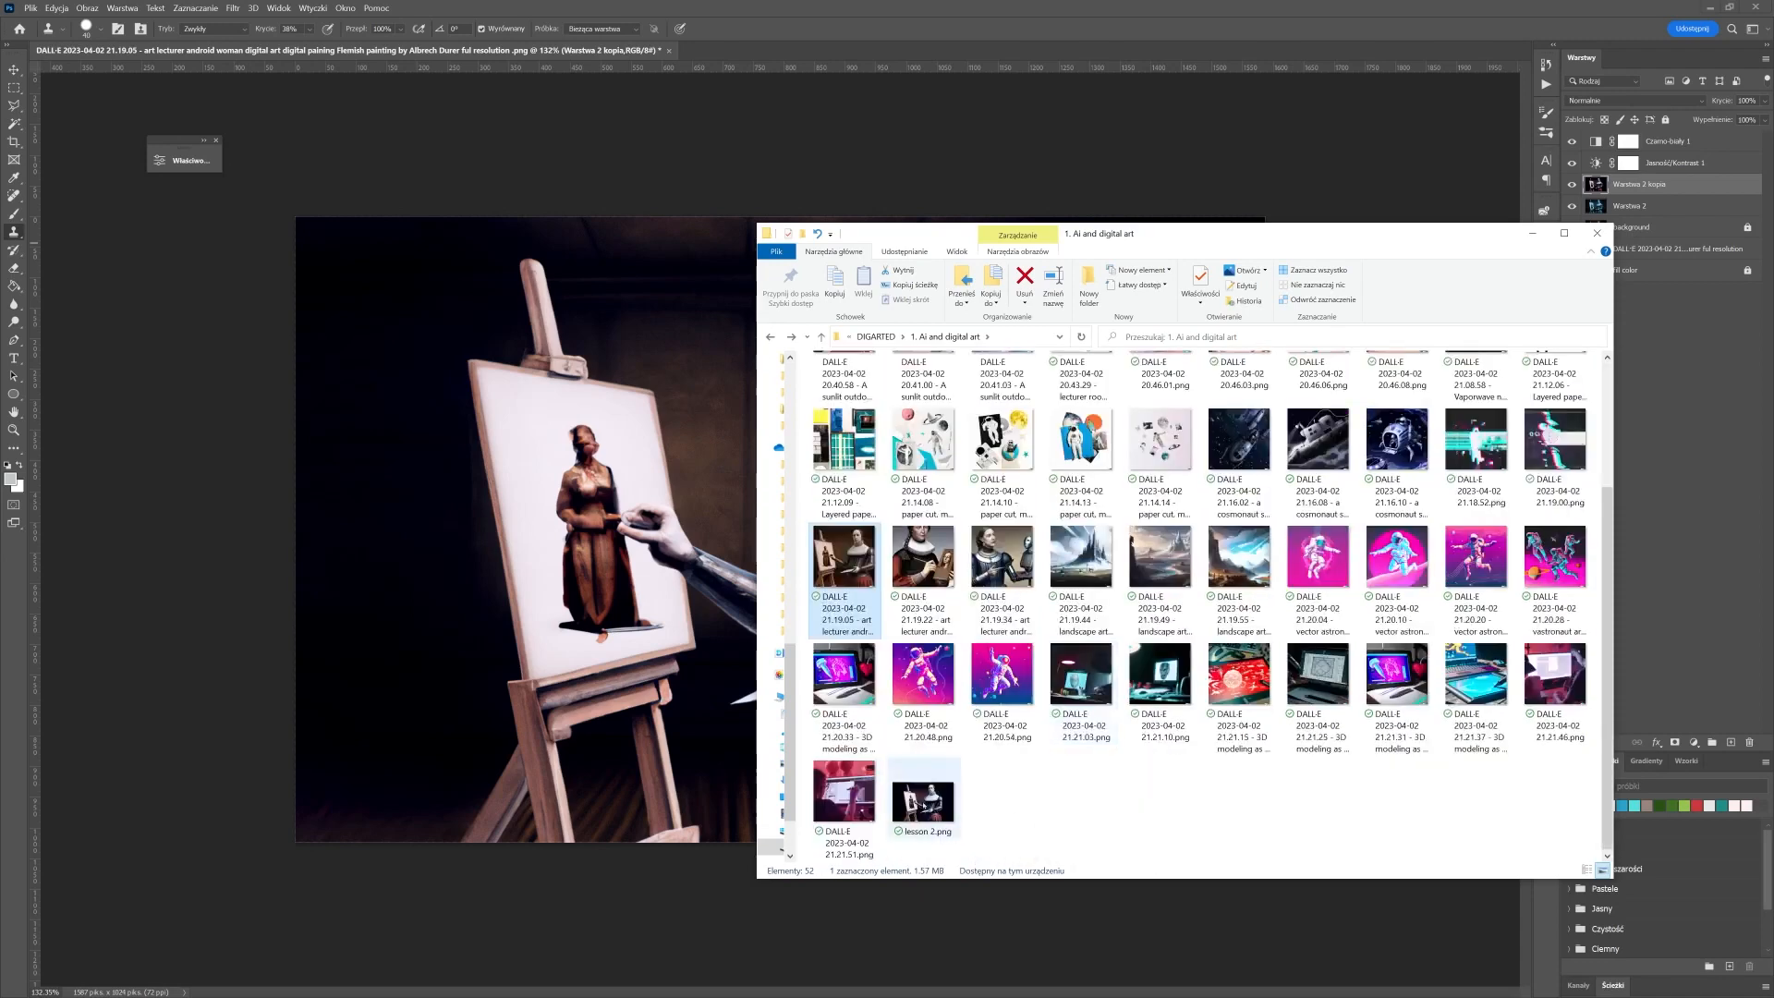
left_click(1101, 293)
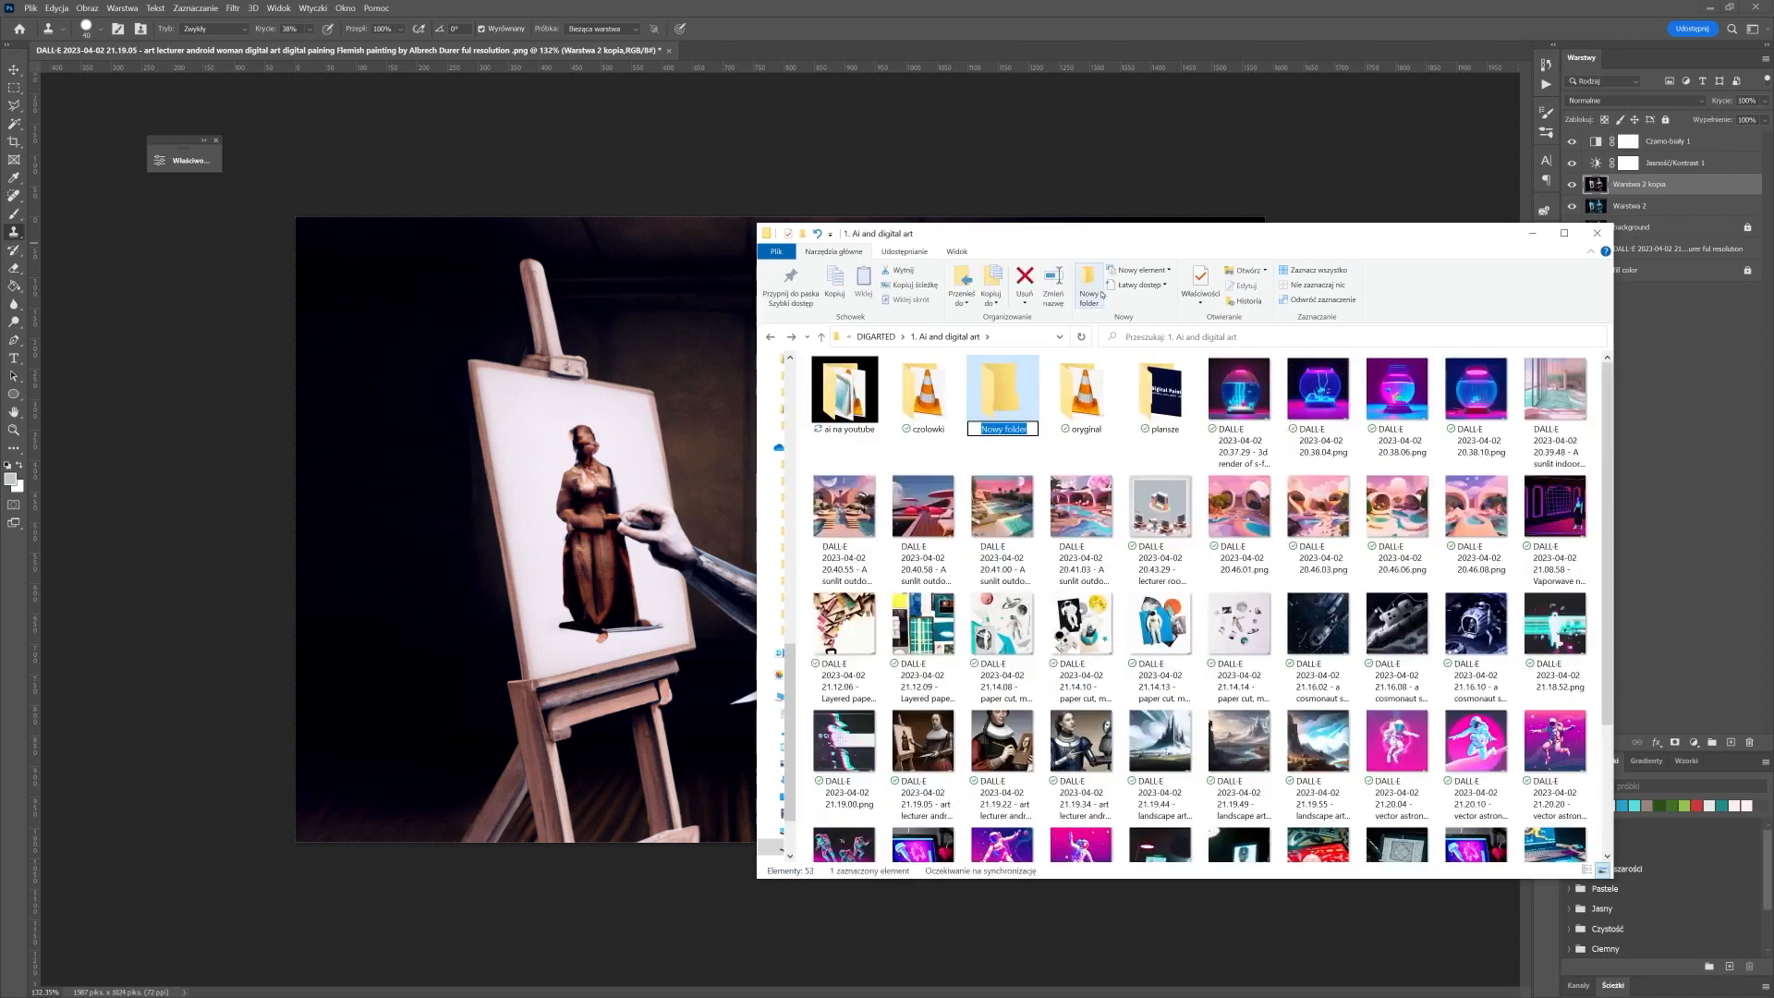
type("lesson 2")
key("Return")
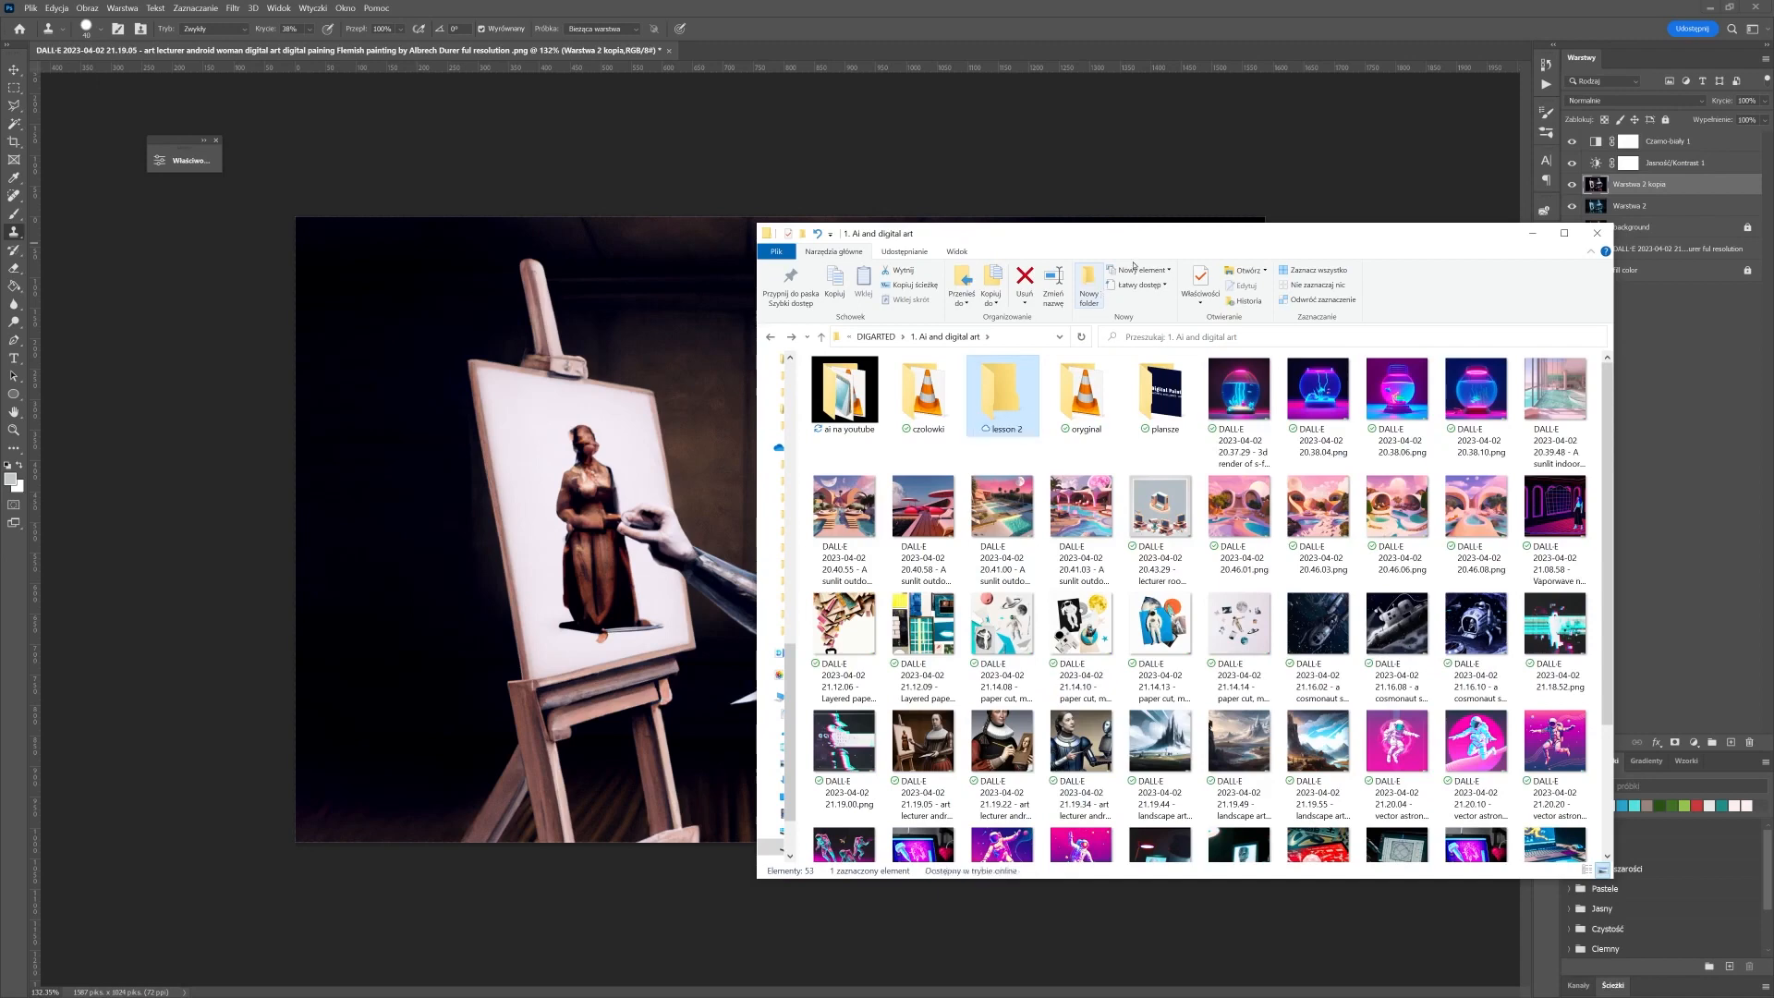
Copy lesson 2.png and the original DALL·E 2023-04-02 21.19.05 art lecturer PNG into the lesson 2 folder
scroll(1162, 707, "down", 3)
left_click(1014, 804)
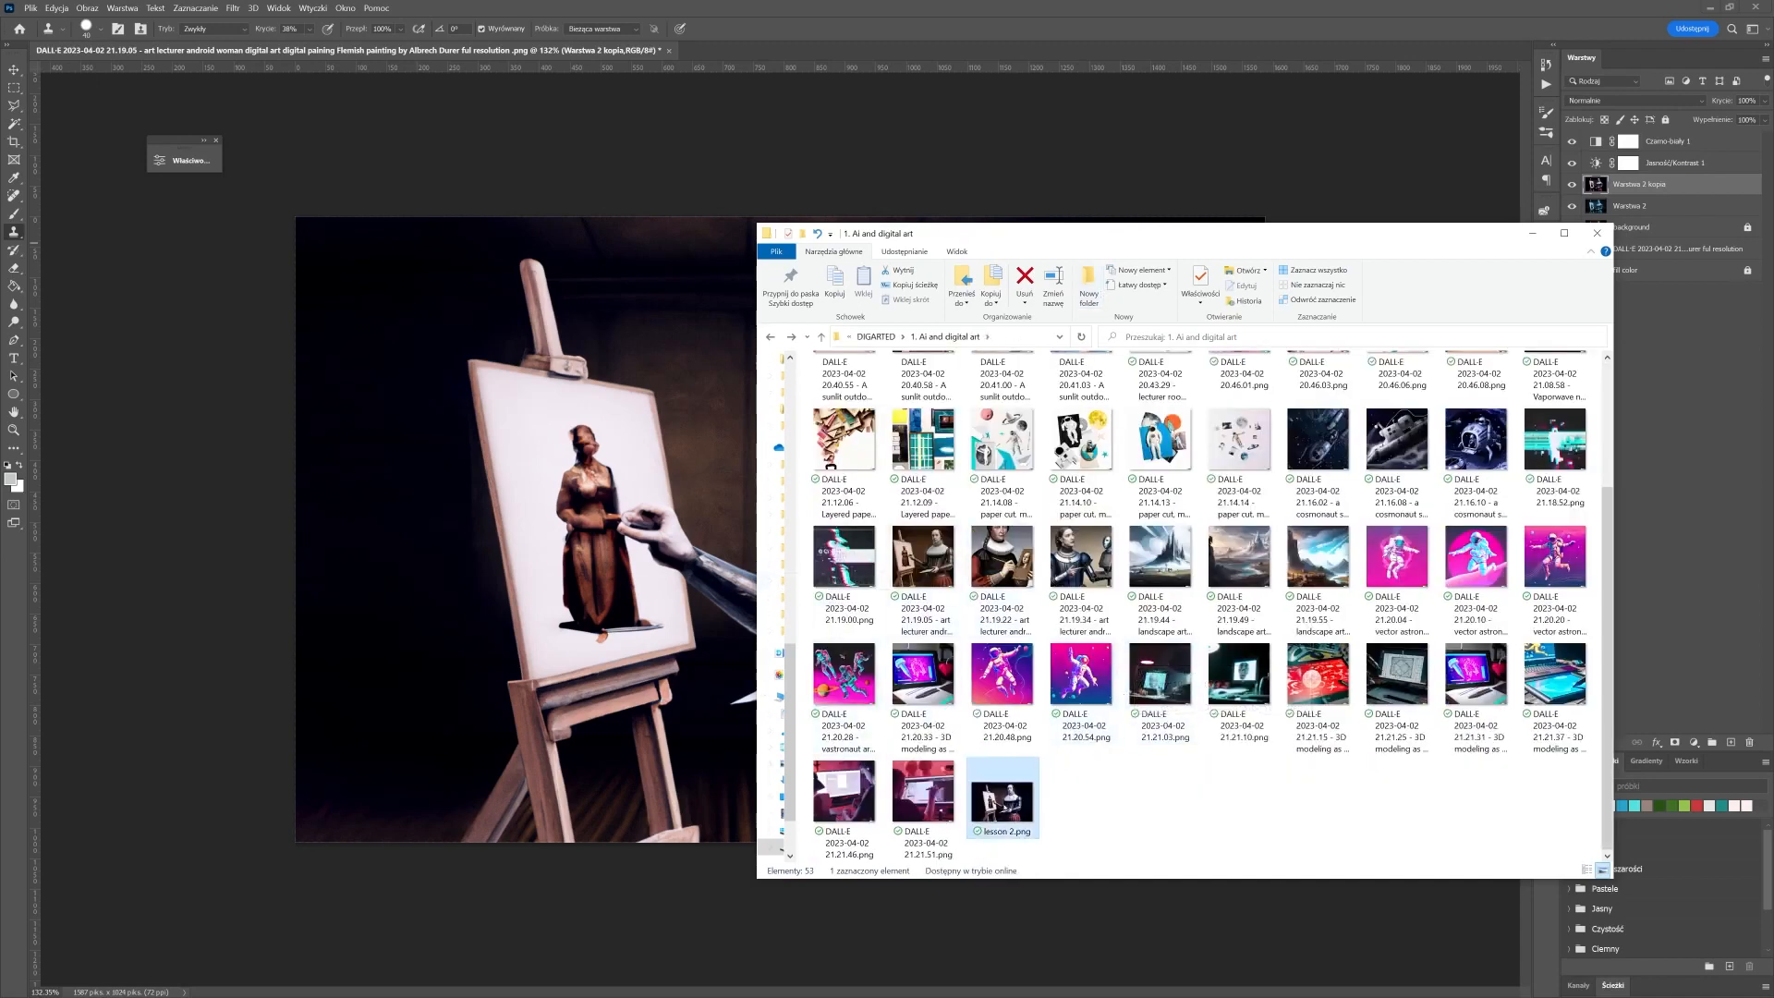
left_click(922, 559)
left_click(1083, 590, "ctrl")
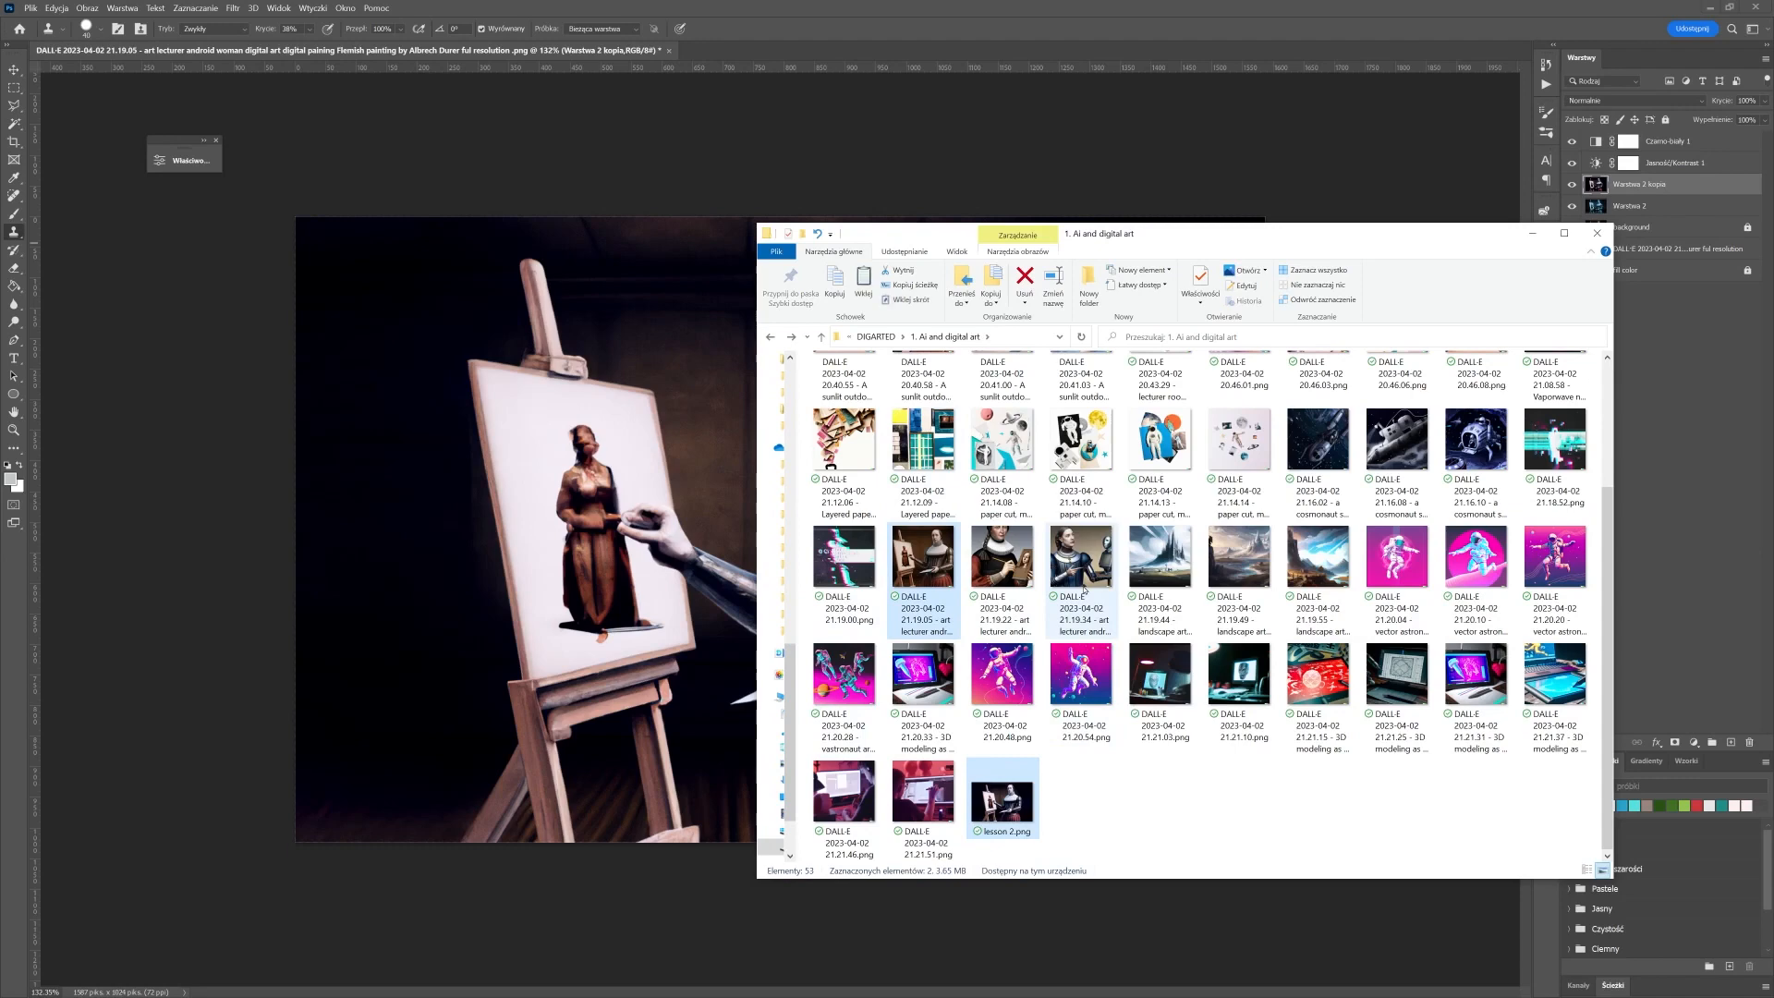
scroll(1083, 590, "up", 5)
double_click(1002, 388)
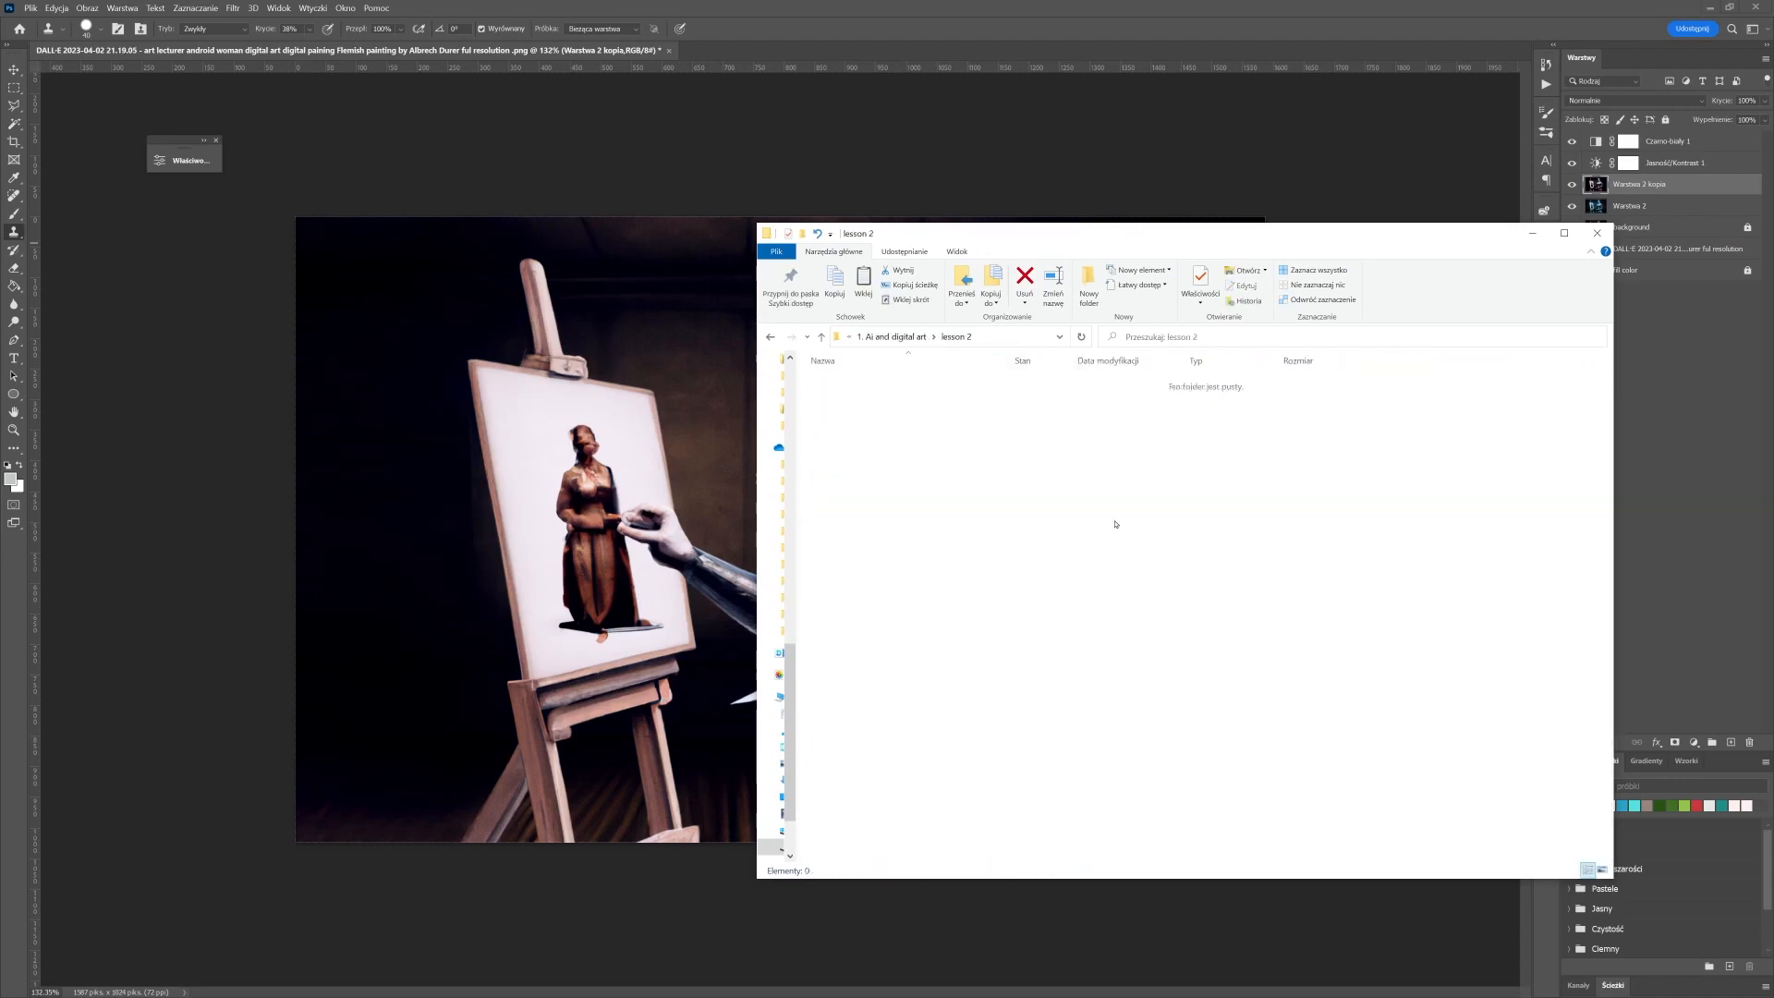
key("ctrl+v")
Open the original DALL·E picture in a maximized image viewer and compare it with lesson 2.png by switching between them
left_click(895, 387)
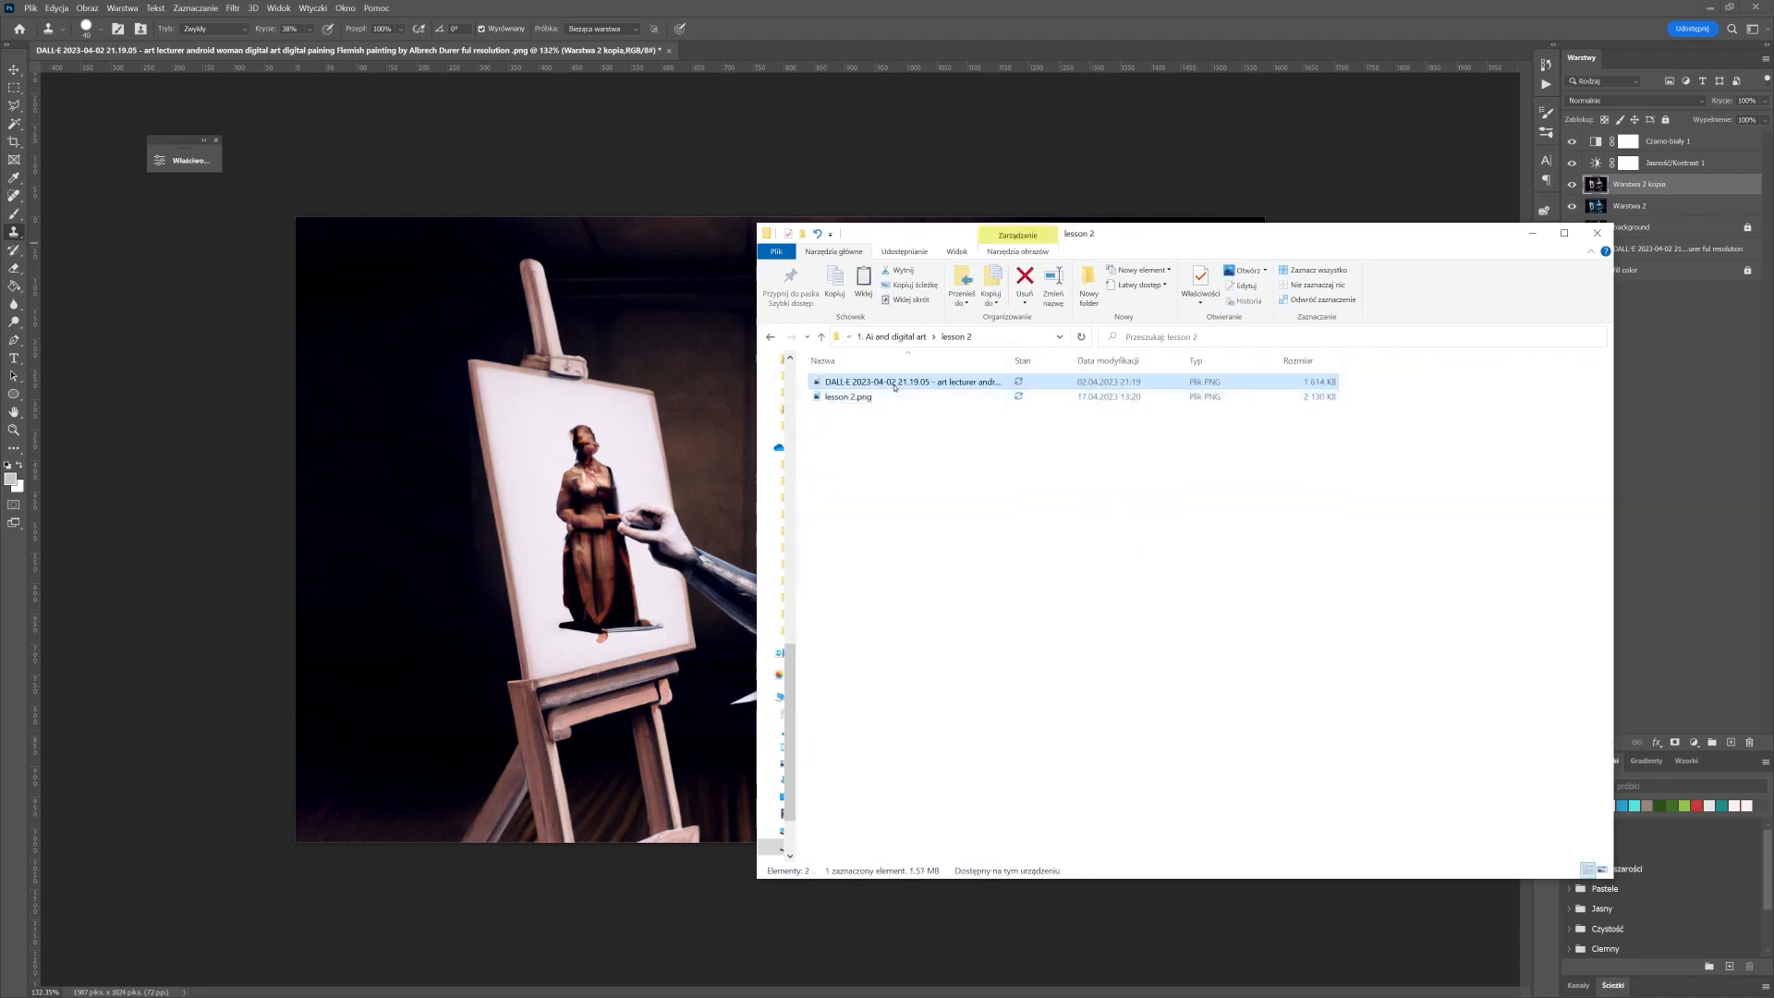
double_click(894, 388)
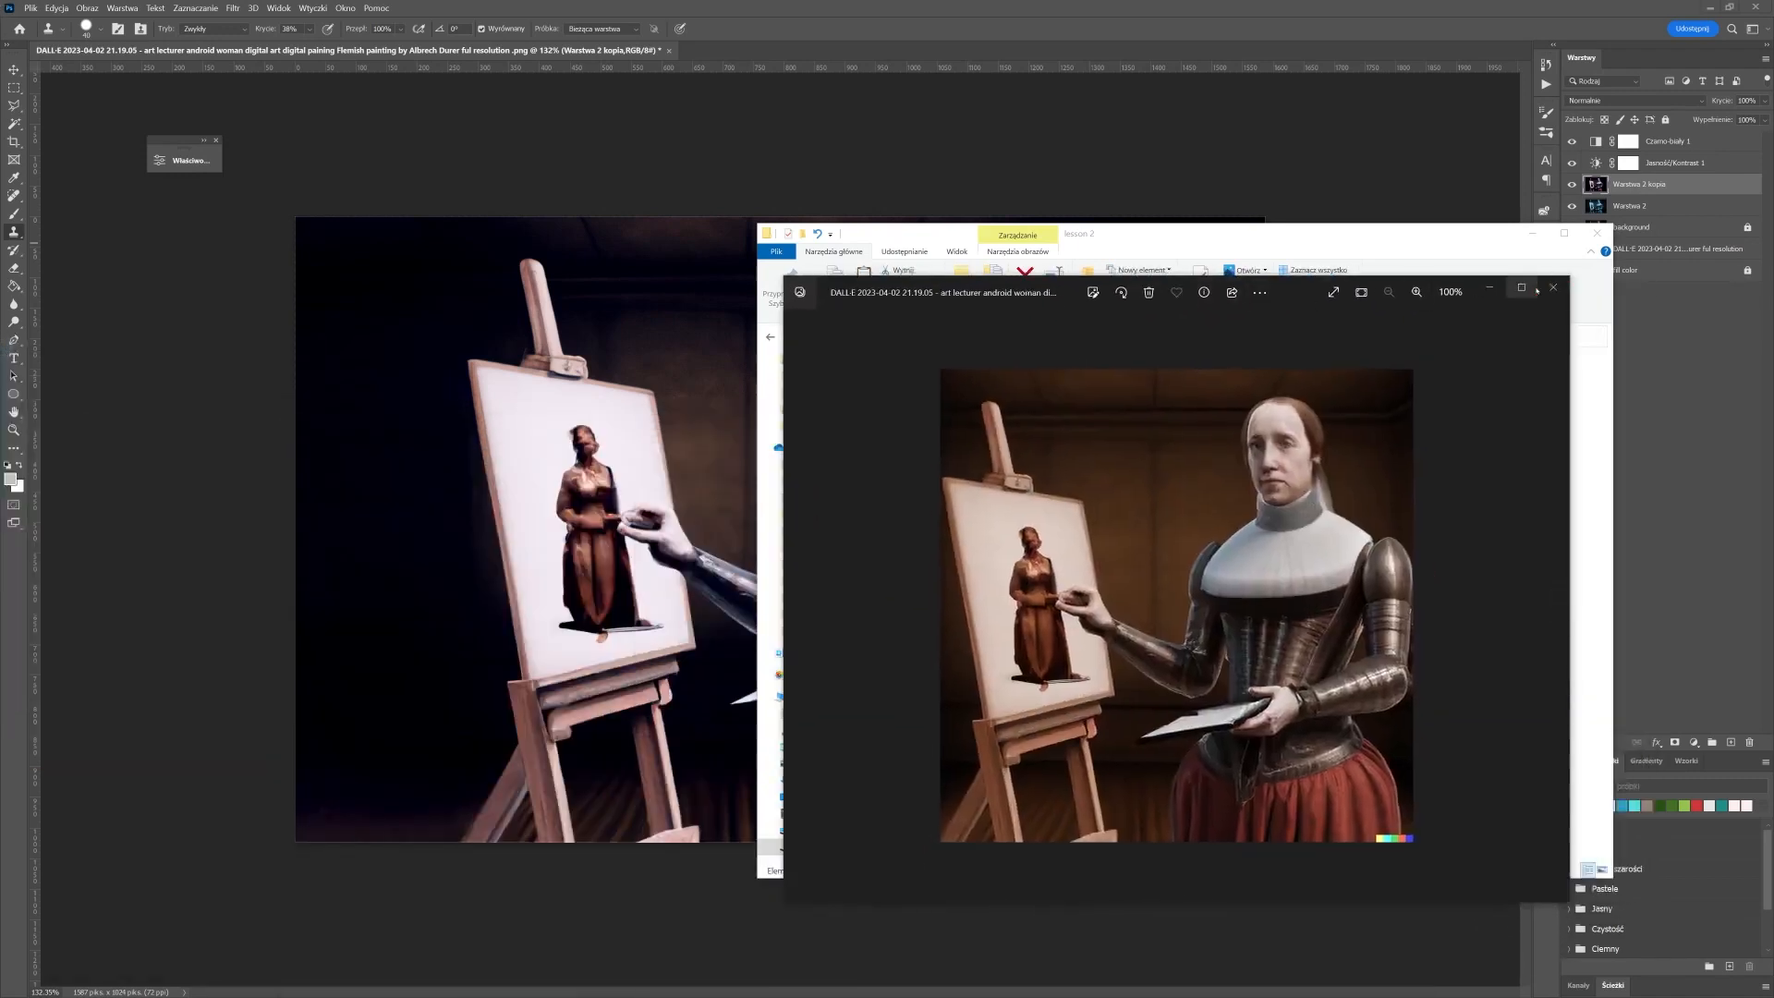
left_click(1521, 288)
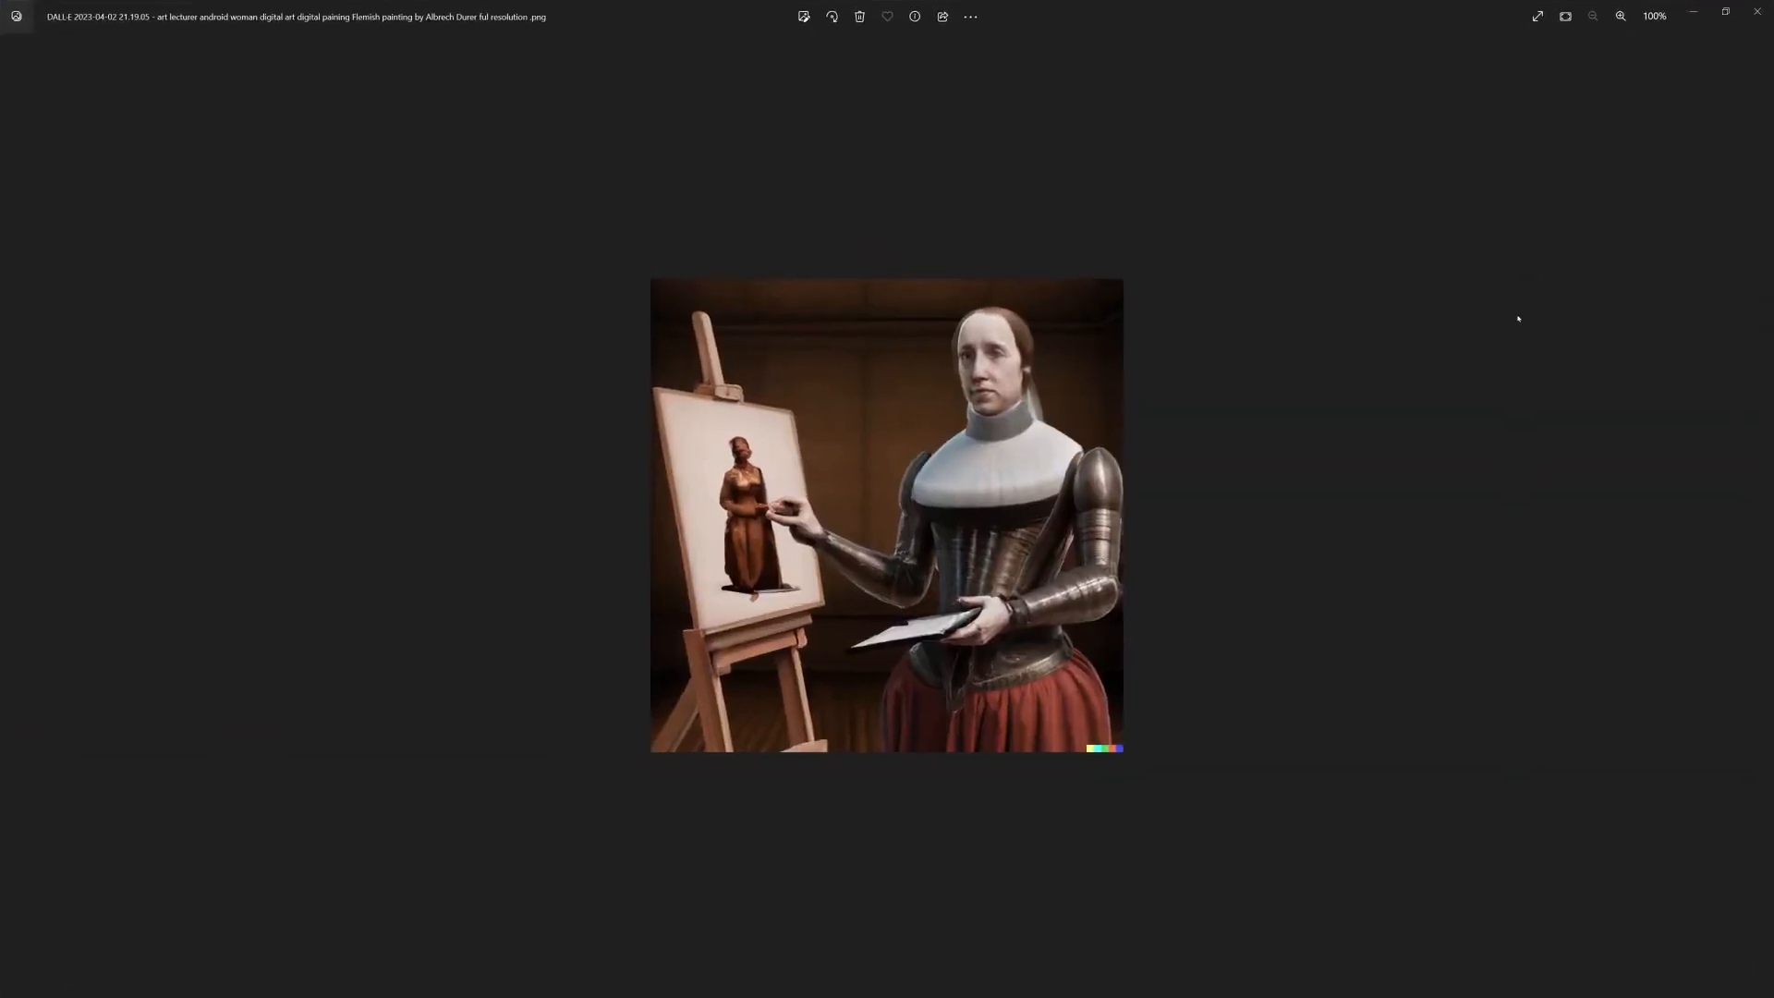
key("Right")
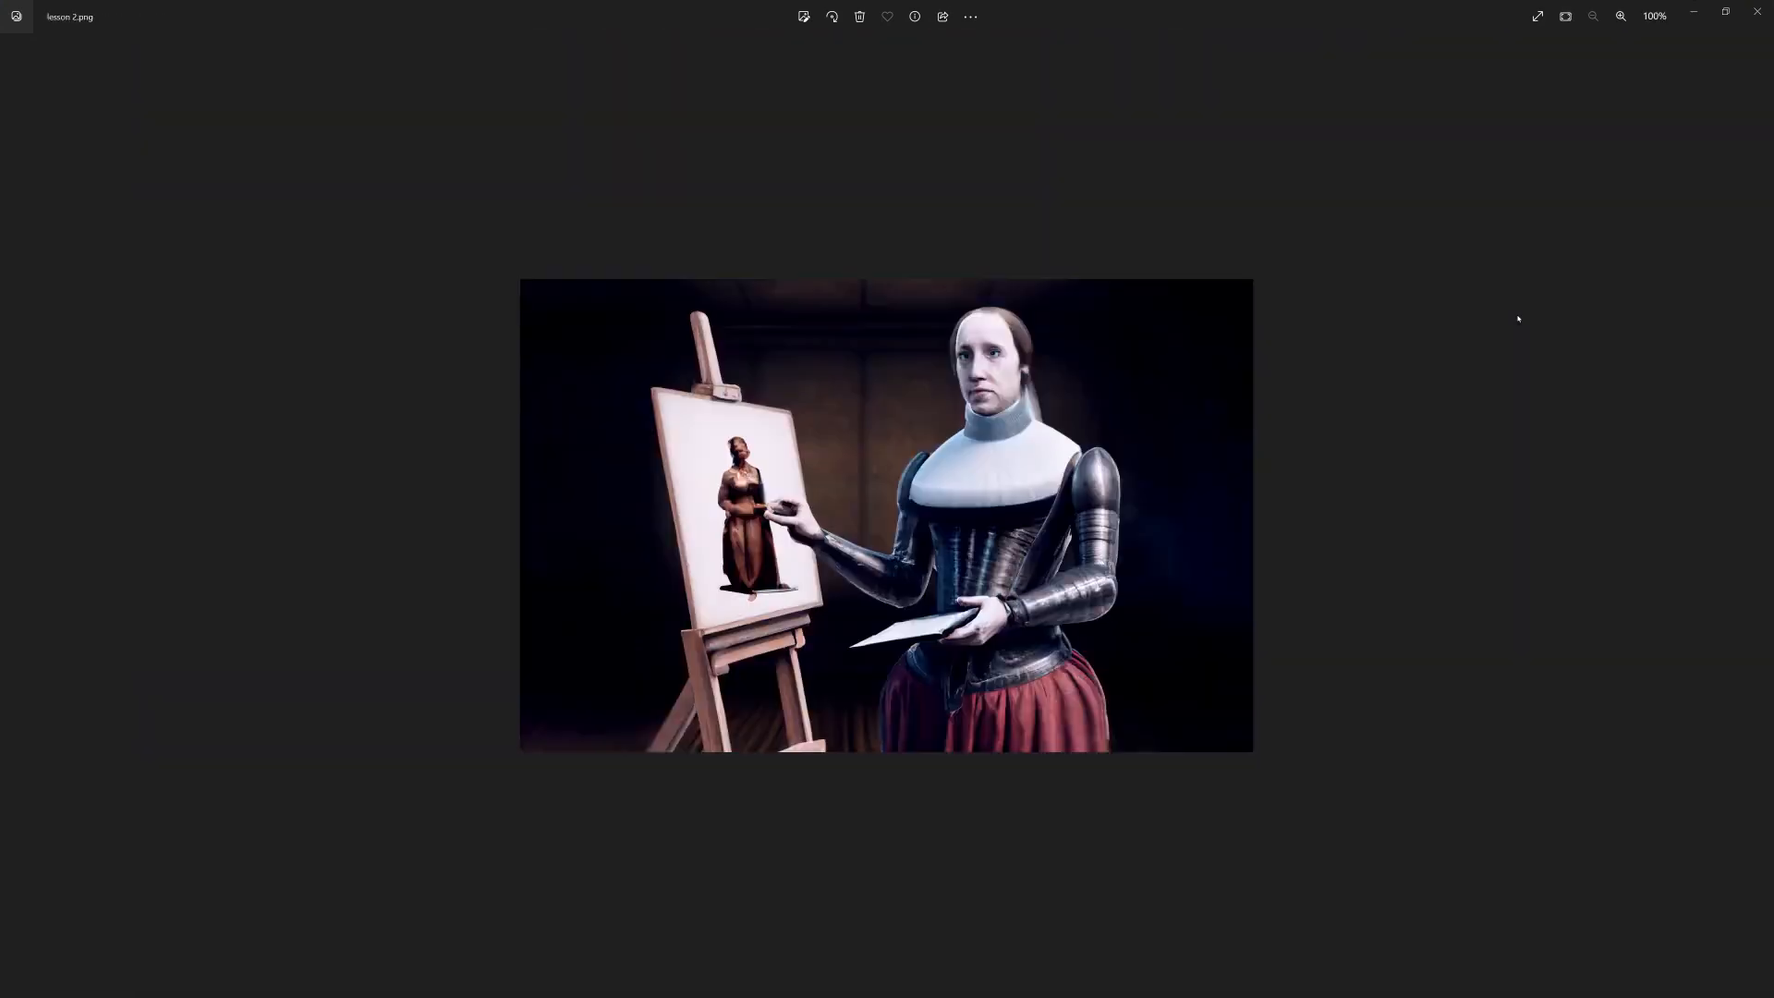
key("Left")
key("Right")
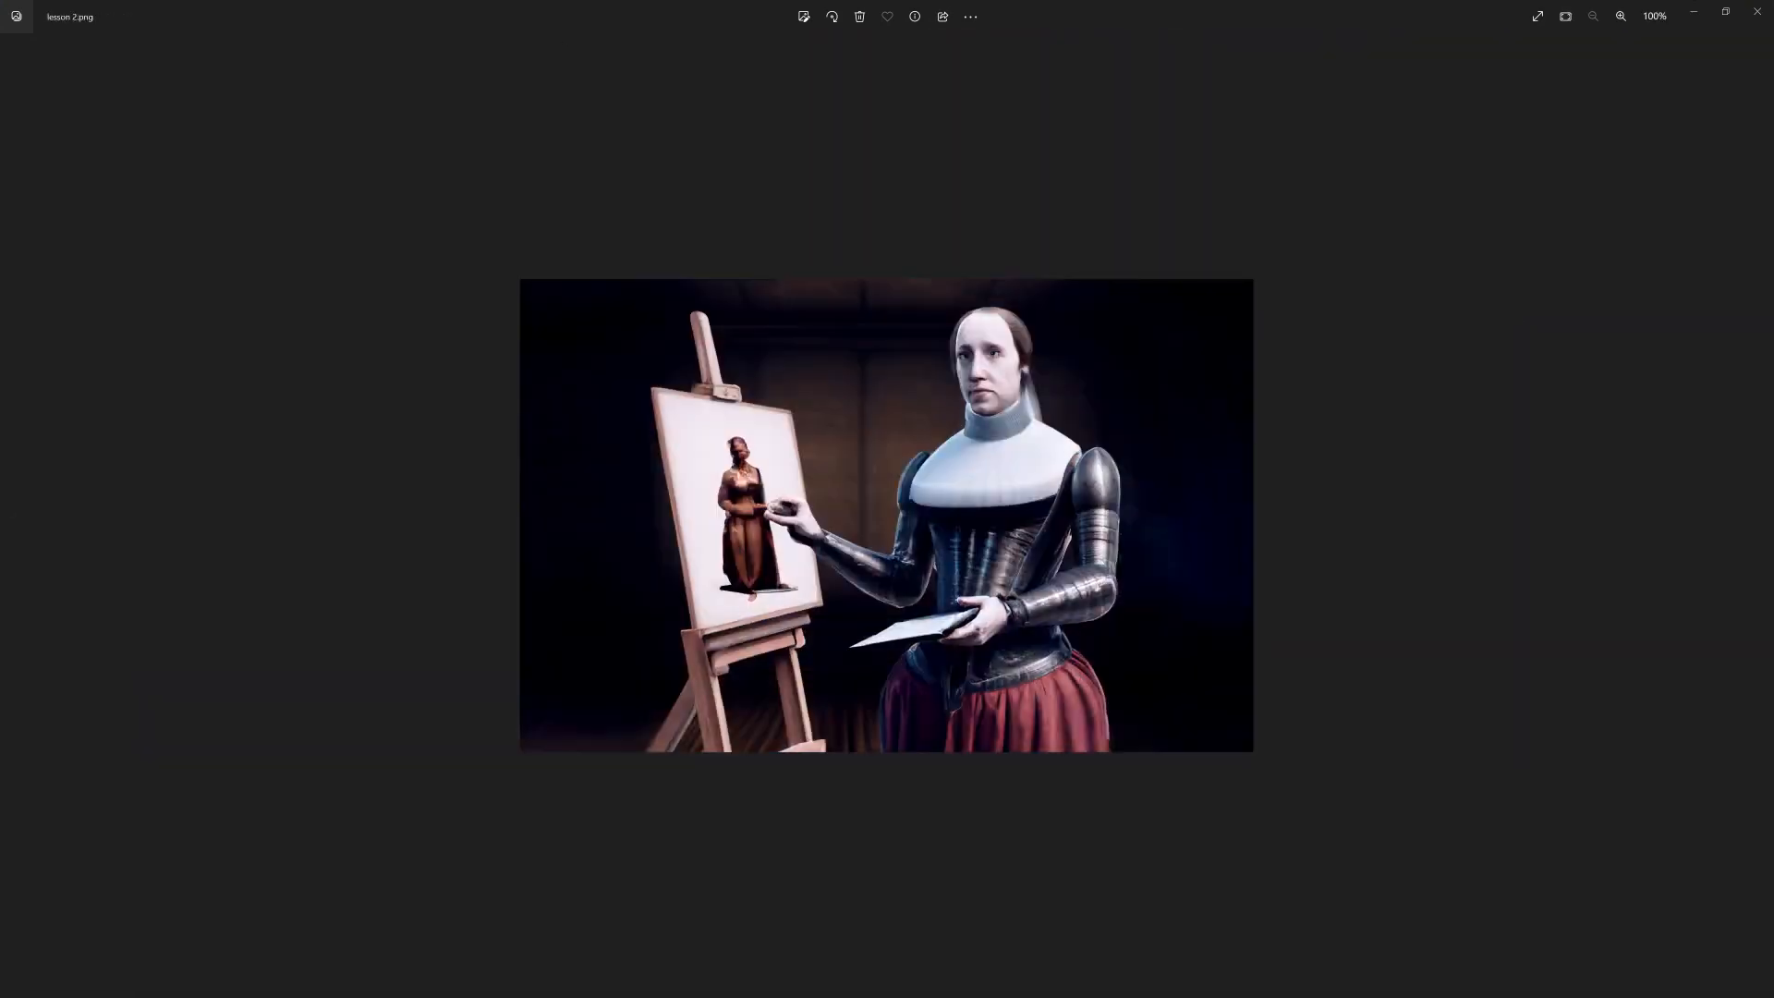